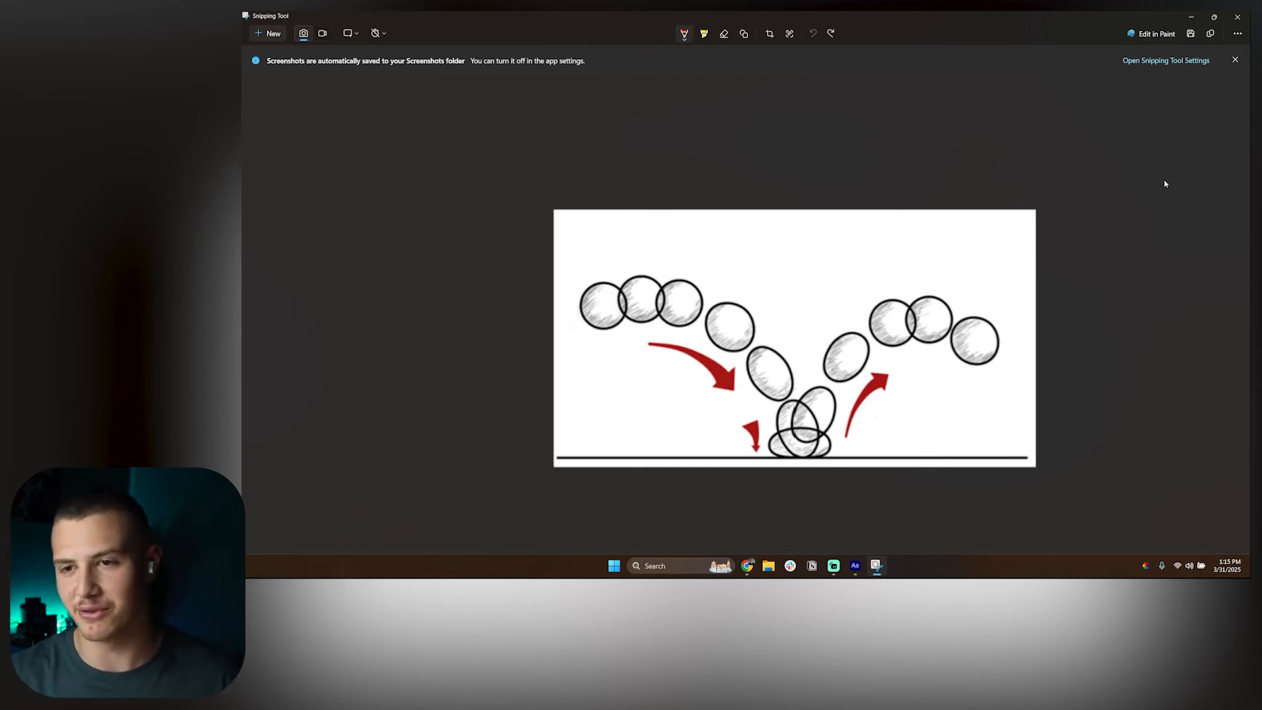
Step: Close the Snipping Tool and delete the three existing shape layers from Comp 1, keeping the dark gray solid
left_click(1238, 17)
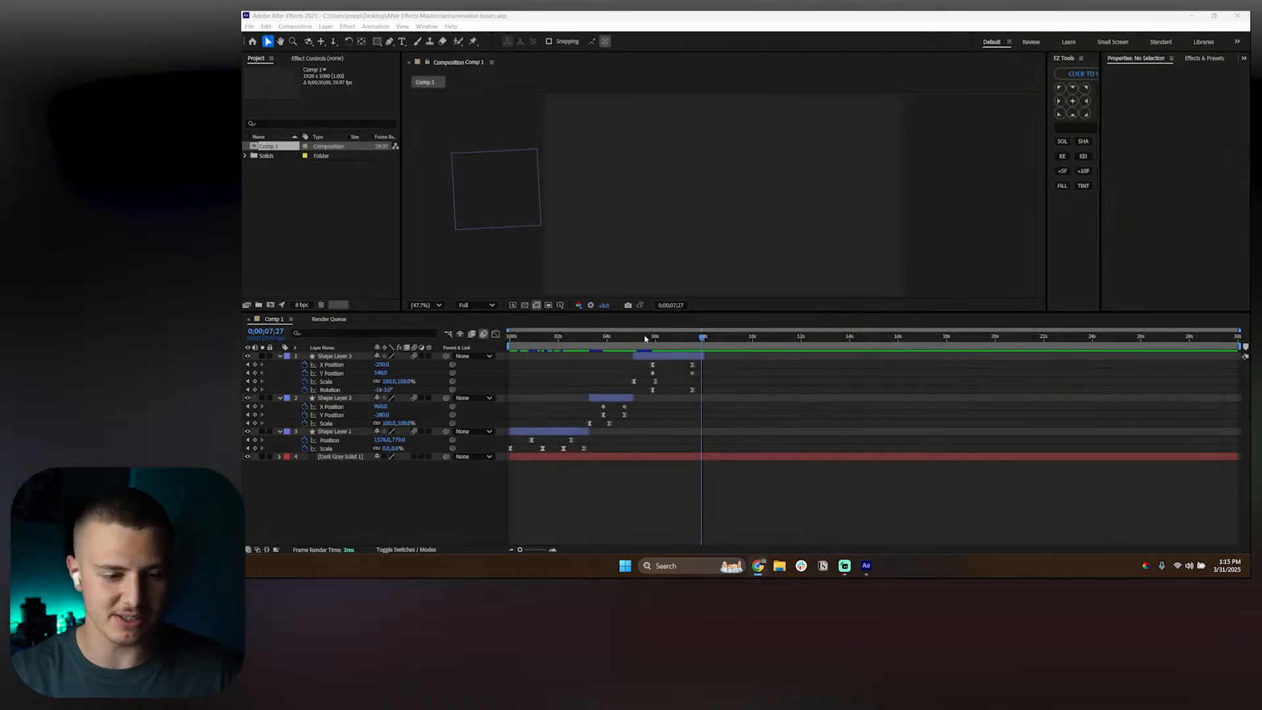
mouse_move(633, 336)
left_mouse_down()
mouse_move(511, 339)
mouse_move(693, 358)
mouse_move(630, 356)
left_mouse_up()
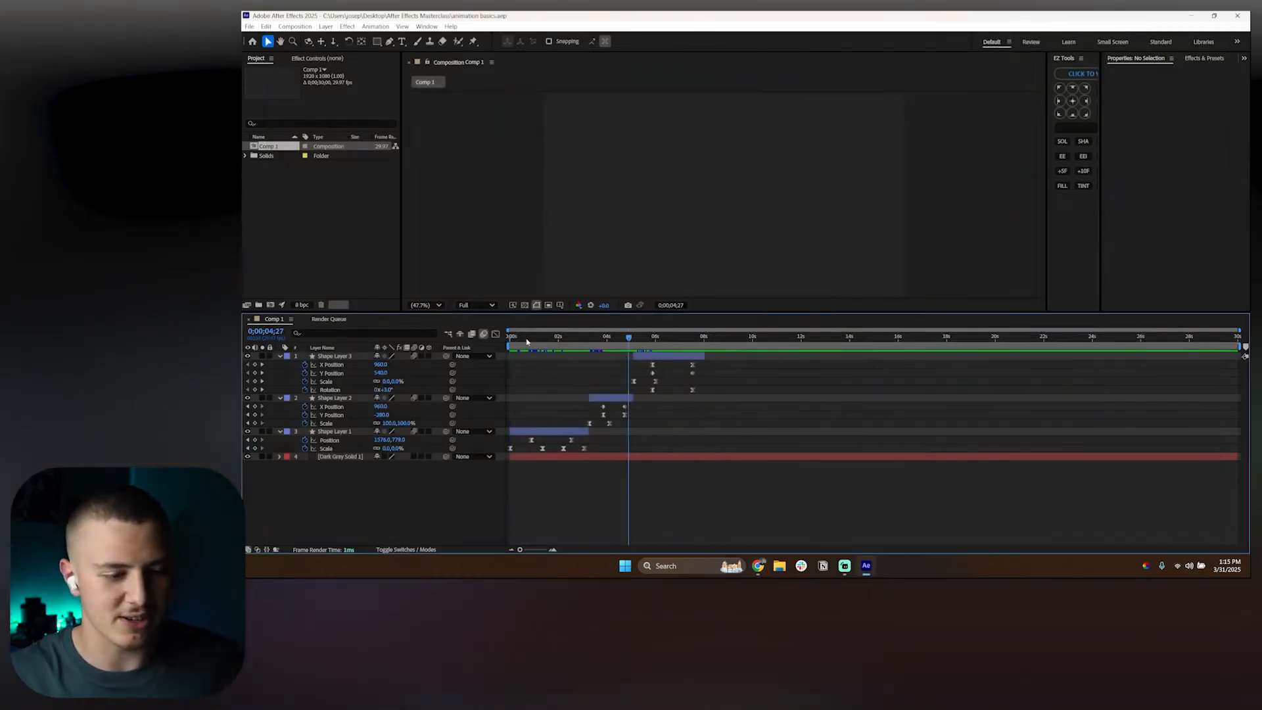
left_click_drag(527, 341, 668, 360)
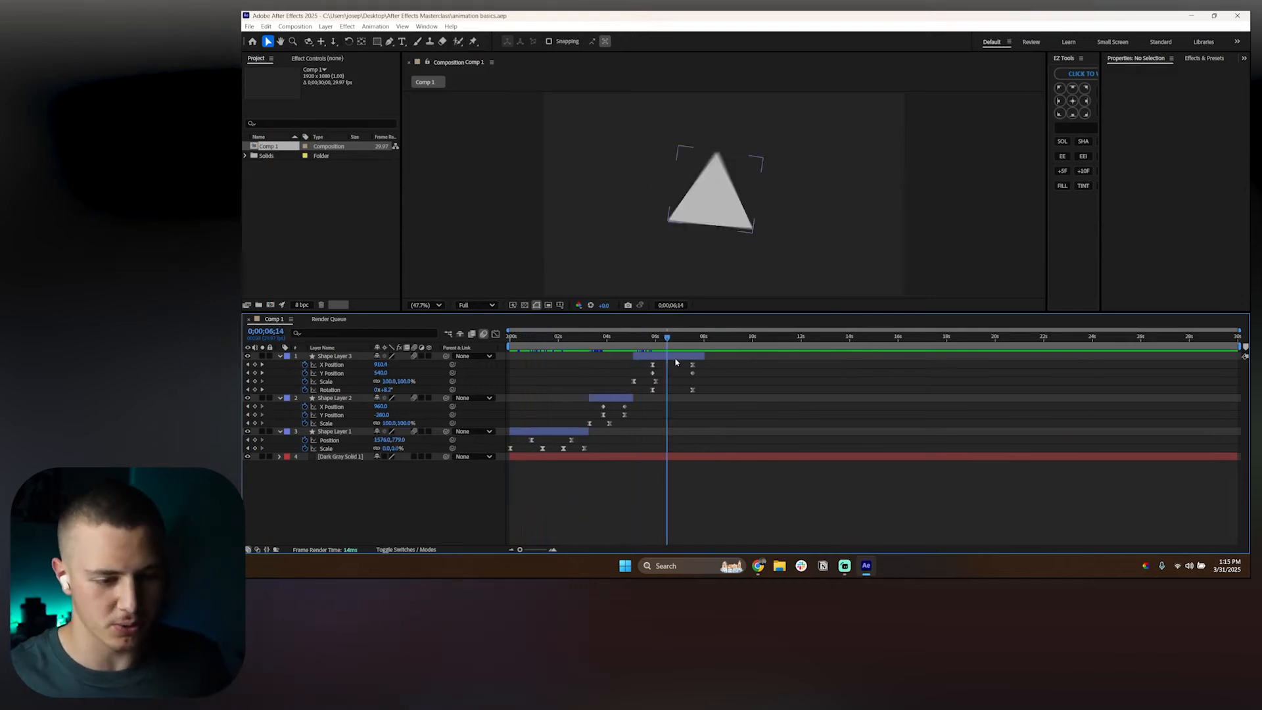
left_click(675, 359)
left_click(560, 433, "shift")
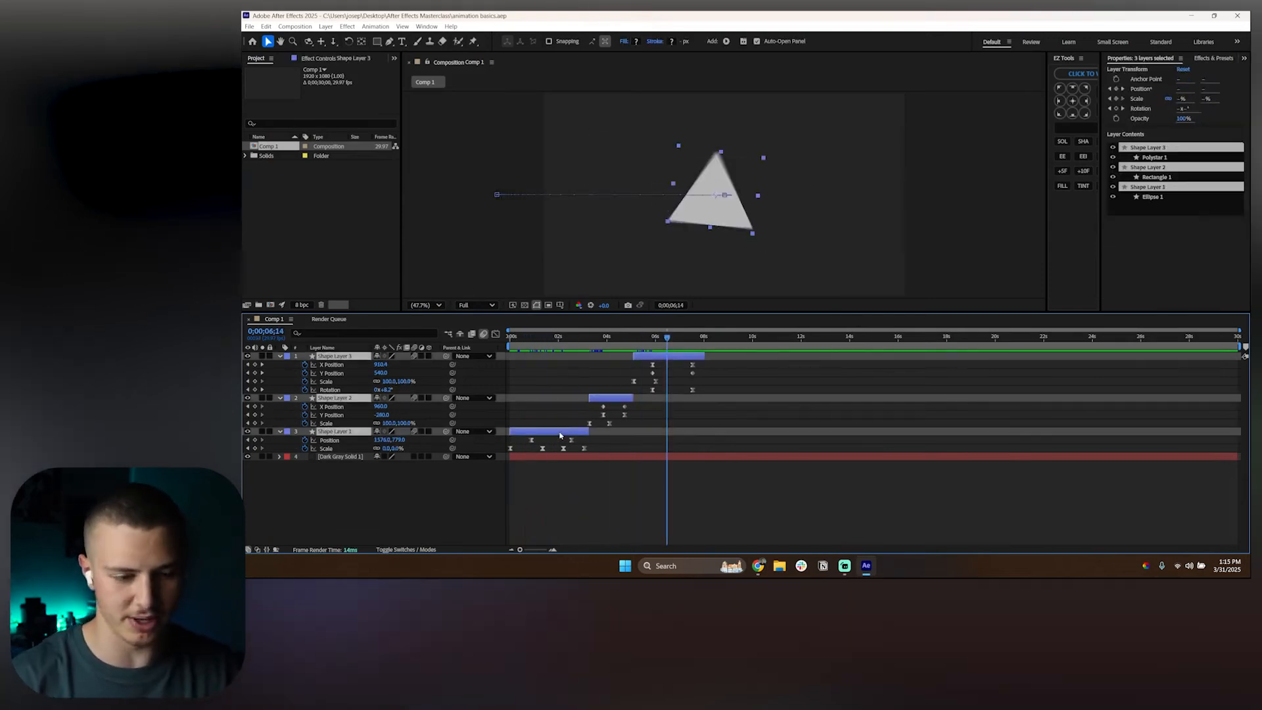
key("Delete")
left_click(333, 356)
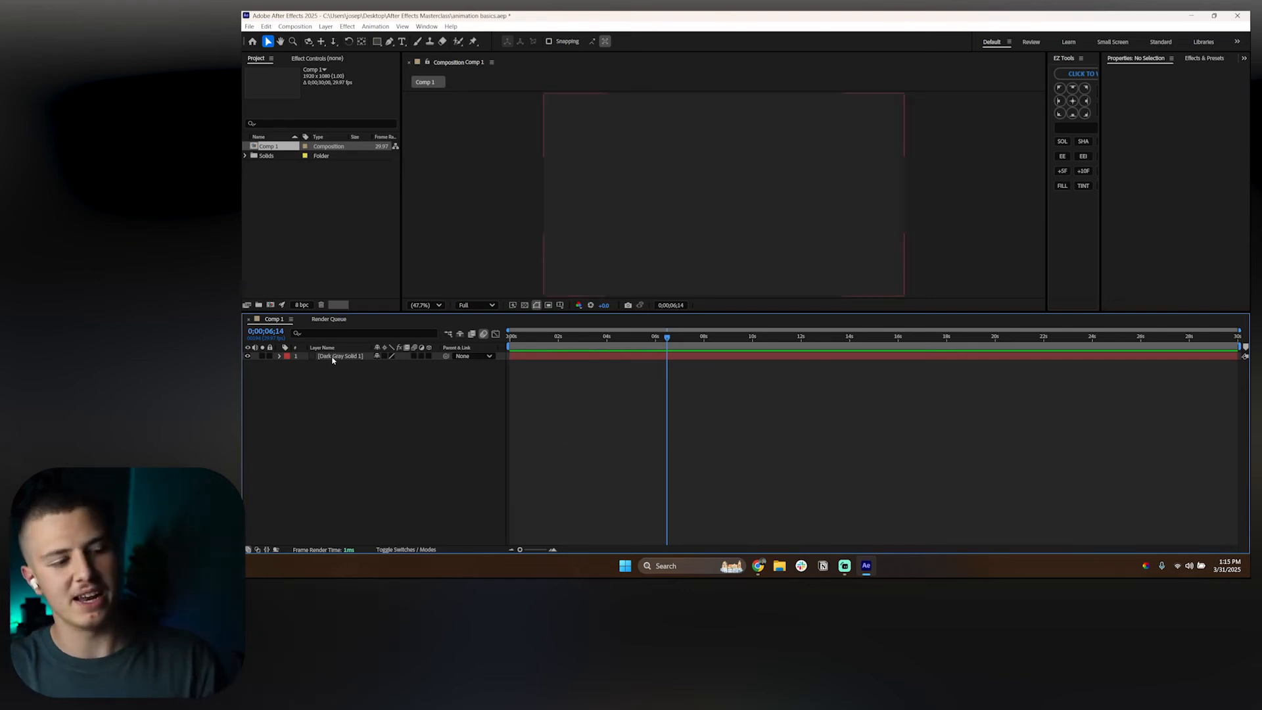
left_click(341, 430)
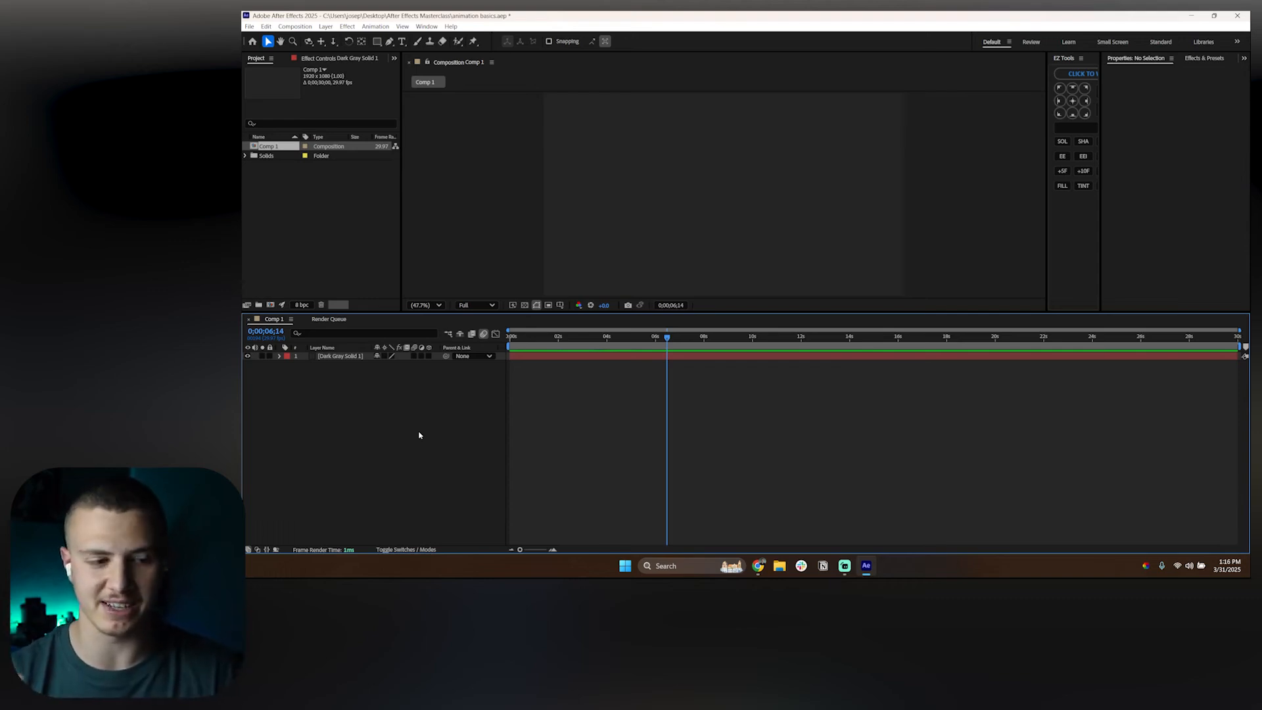
Step: Create a new shape layer and draw a rectangle about 623 by 279 px in the middle of the composition
right_click(293, 419)
mouse_move(325, 421)
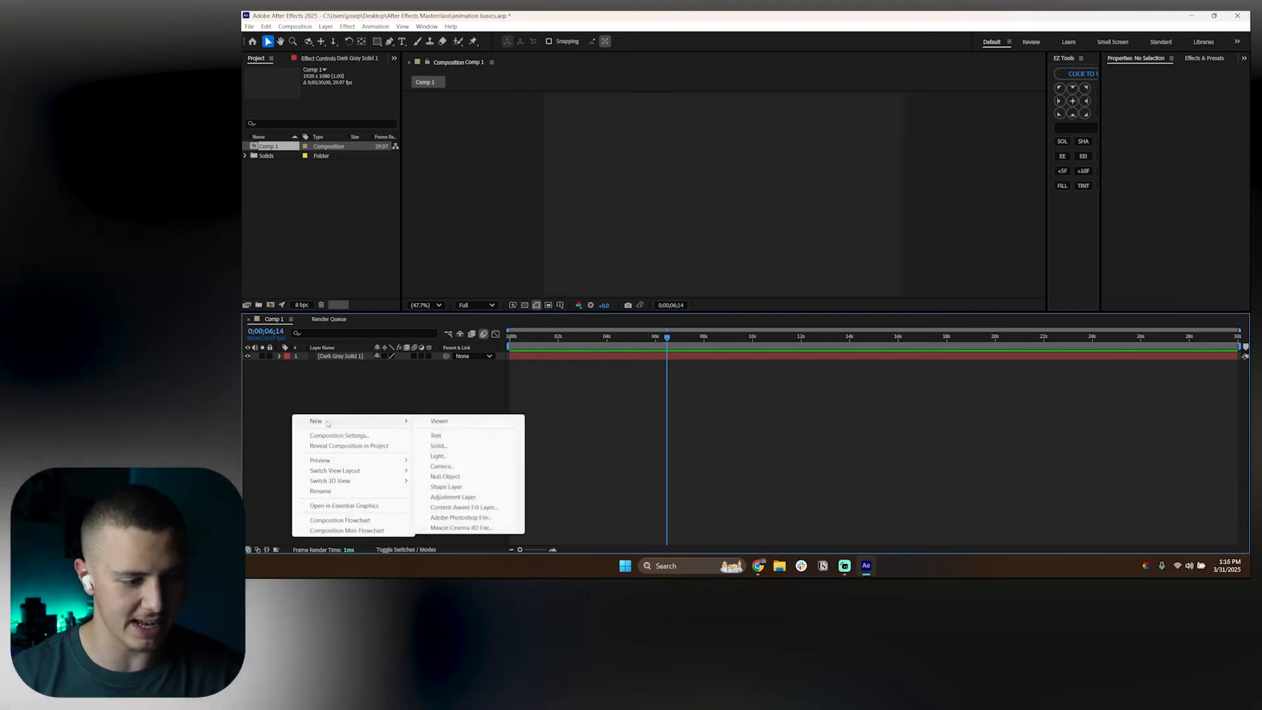
left_click(458, 487)
key("q")
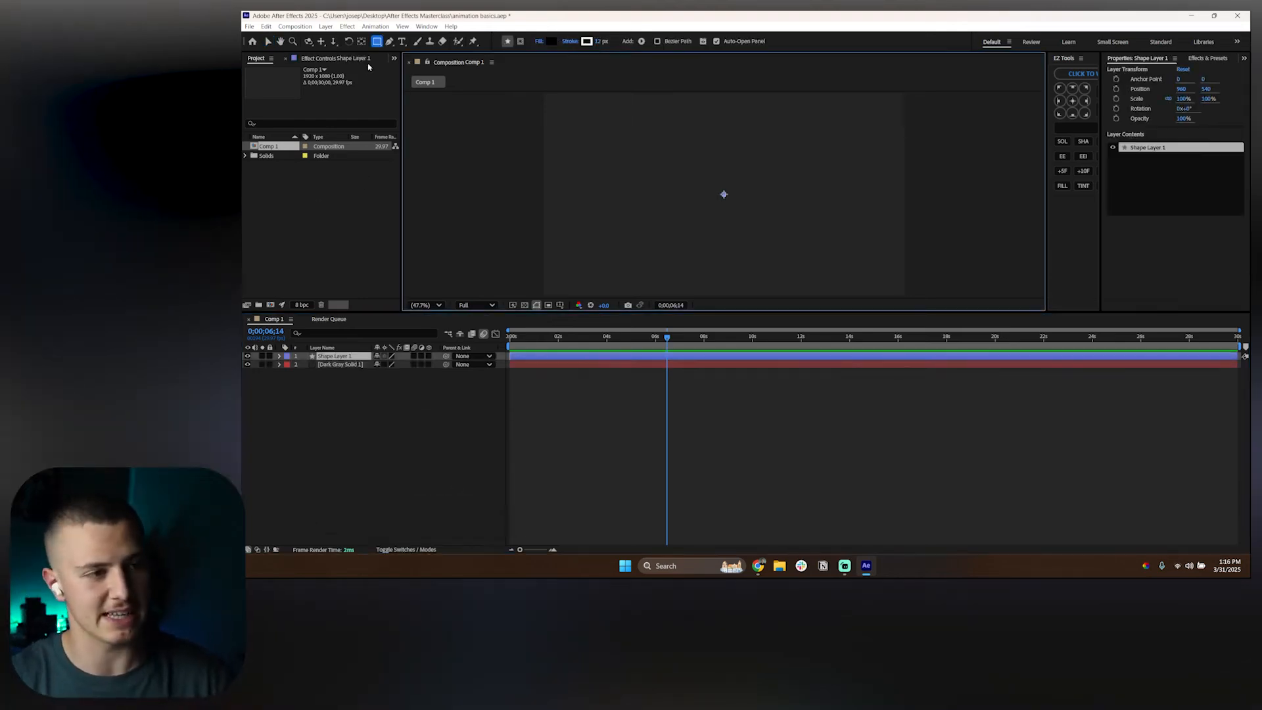
left_click_drag(666, 166, 784, 219)
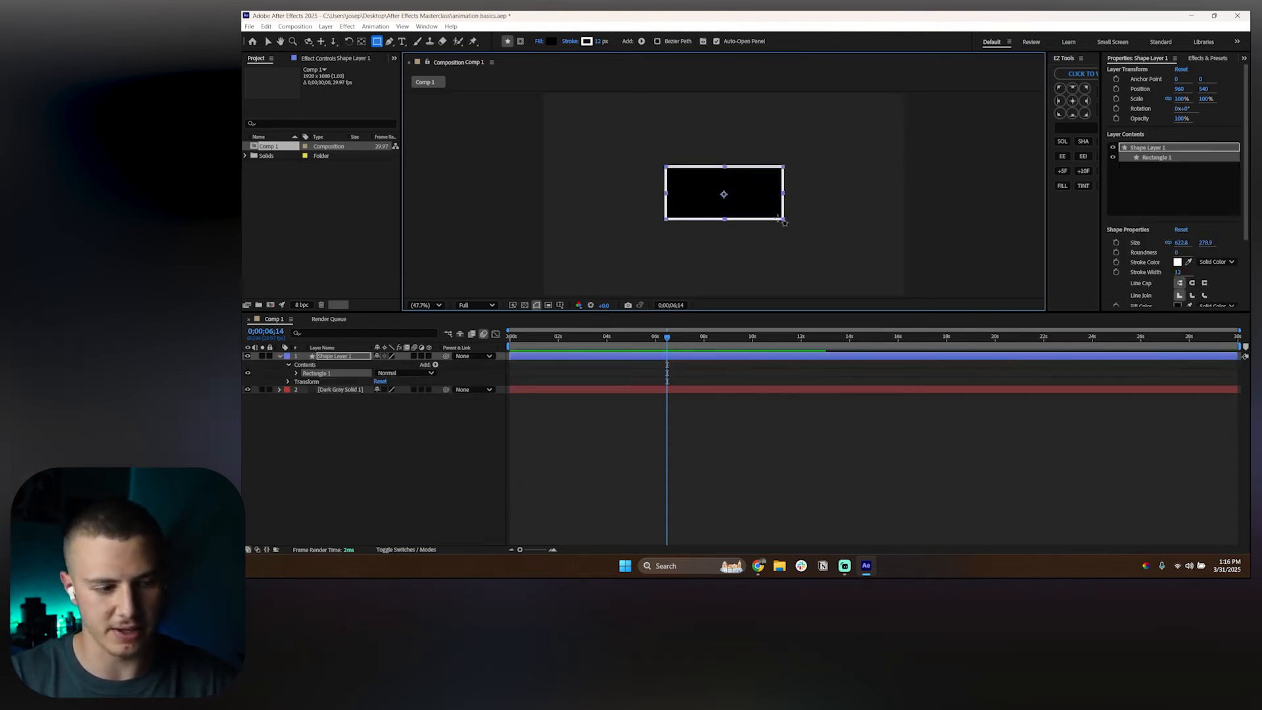
Step: Delete the rectangle's stroke and change its fill color to light gray
left_click(297, 373)
left_click(322, 390)
key("Delete")
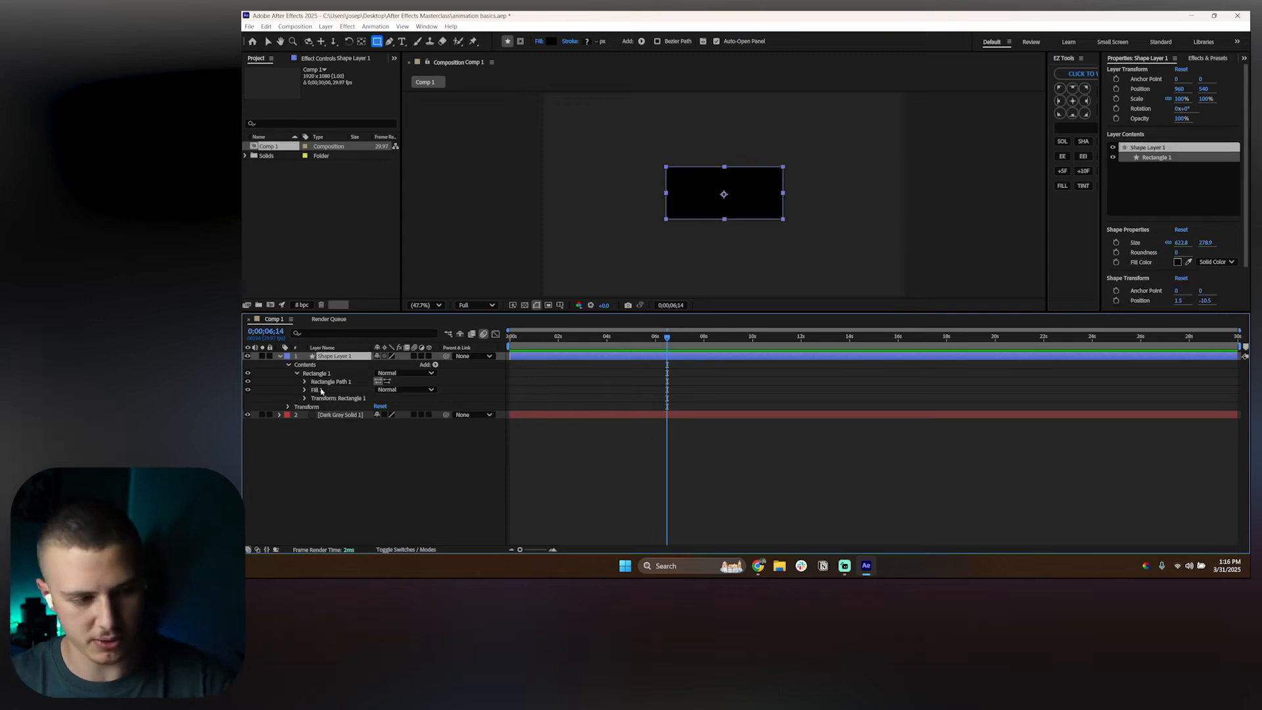
left_click(305, 389)
left_click(379, 416)
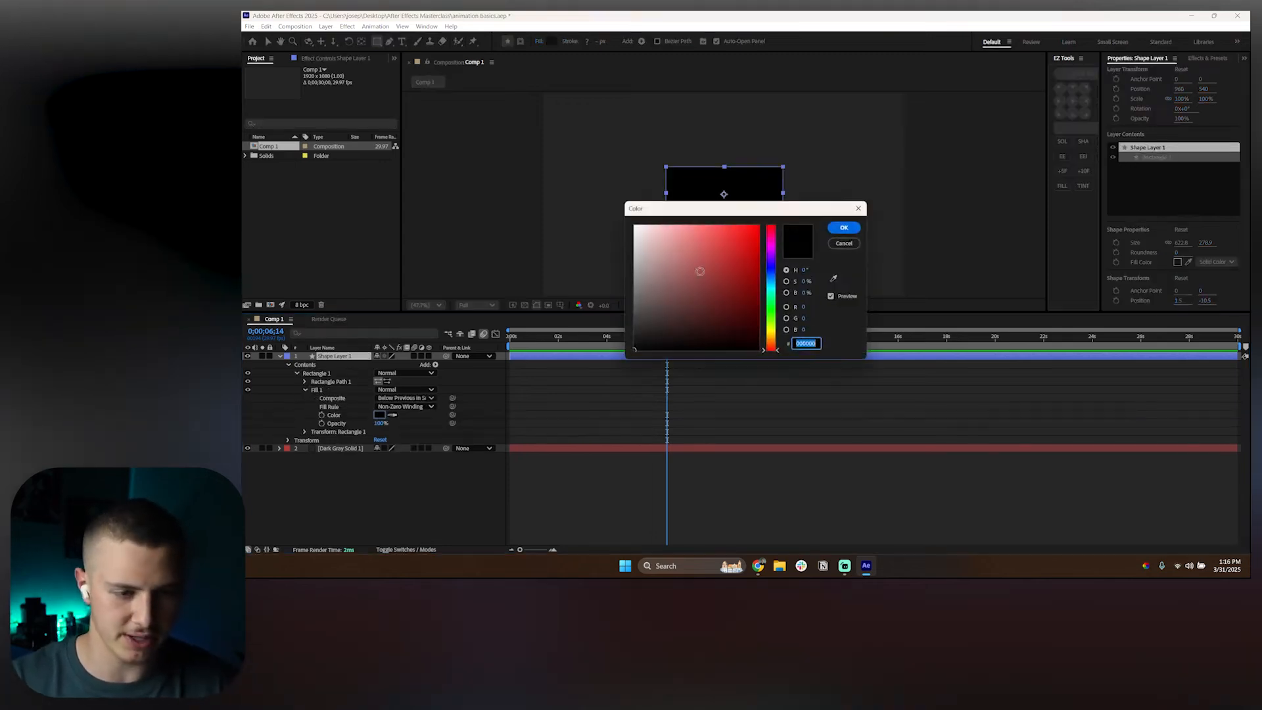
left_click(636, 237)
left_click(844, 229)
left_click(413, 473)
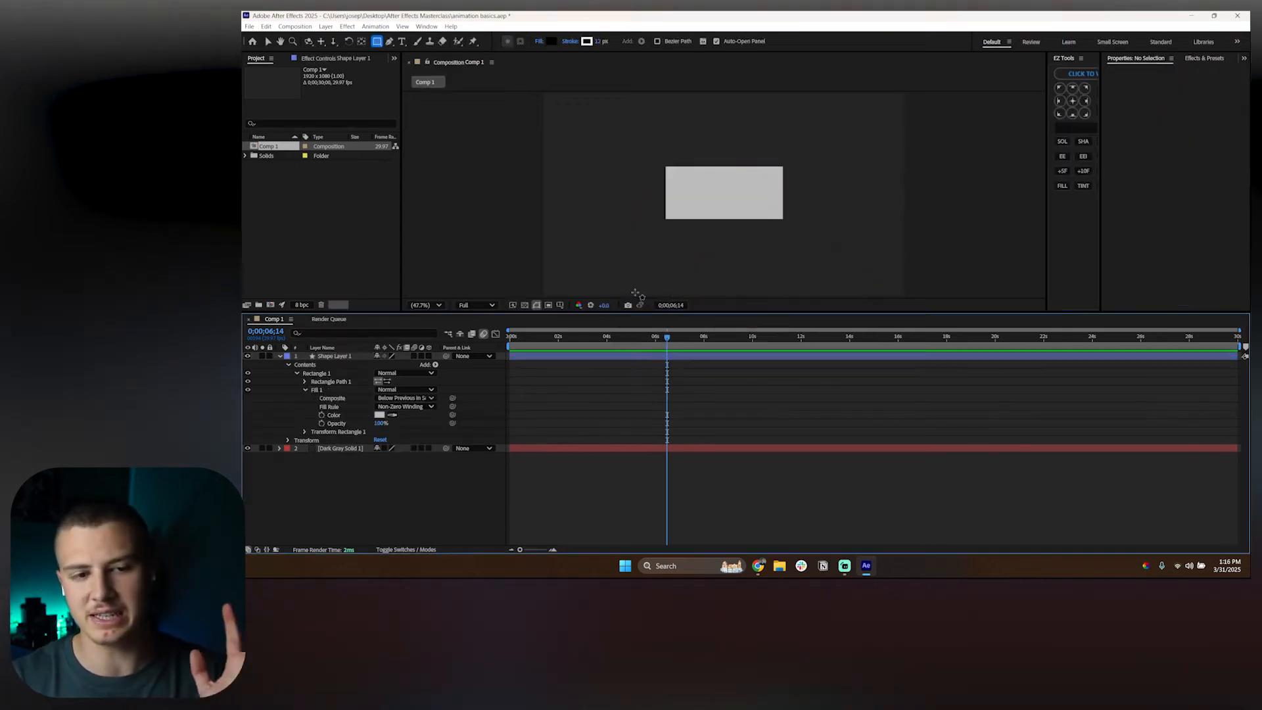
Step: Keyframe the shape layer's Position at 0;00;00;00 with the X value at about 429
left_click(549, 357)
key("p")
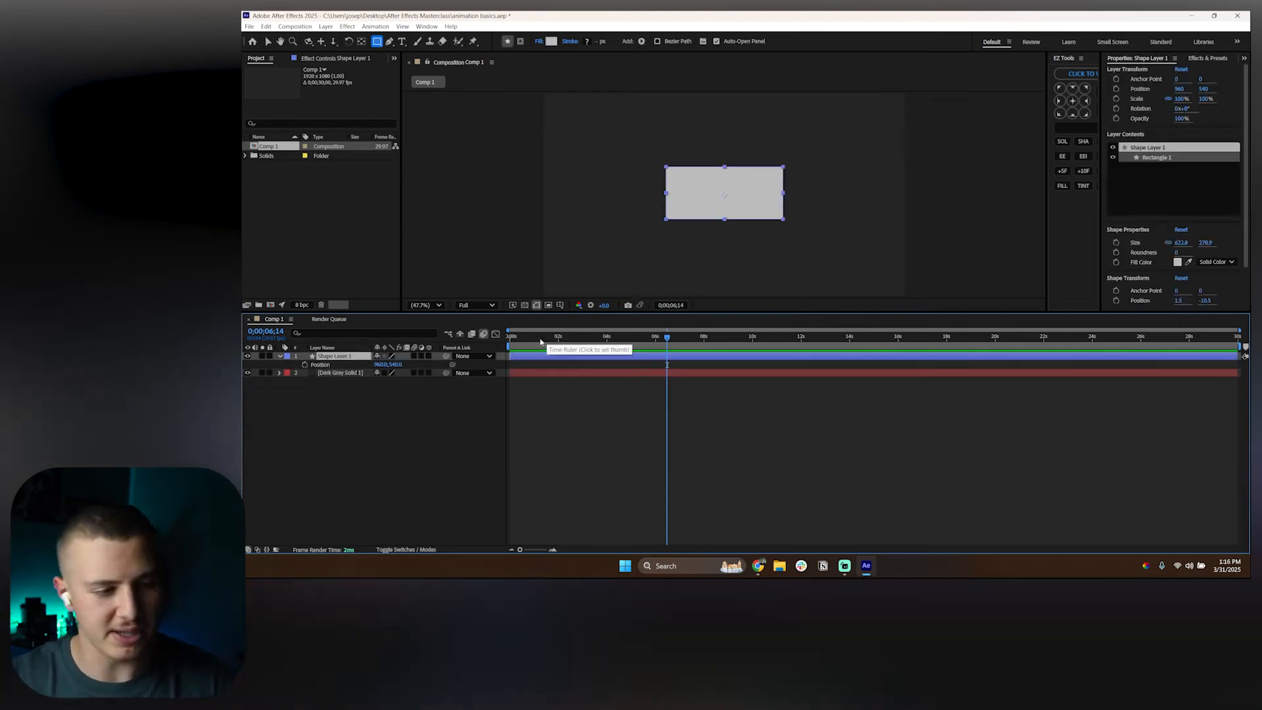
left_click_drag(557, 344, 510, 343)
left_click(304, 365)
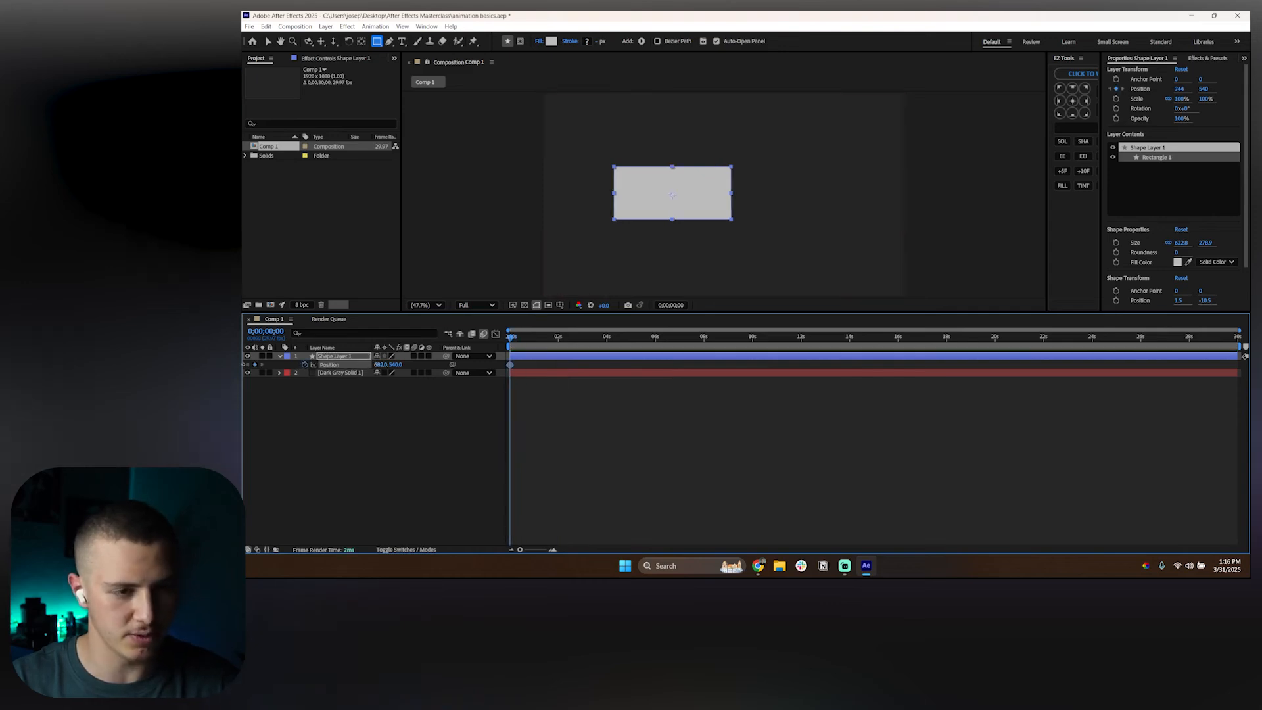
left_click_drag(388, 364, 332, 365)
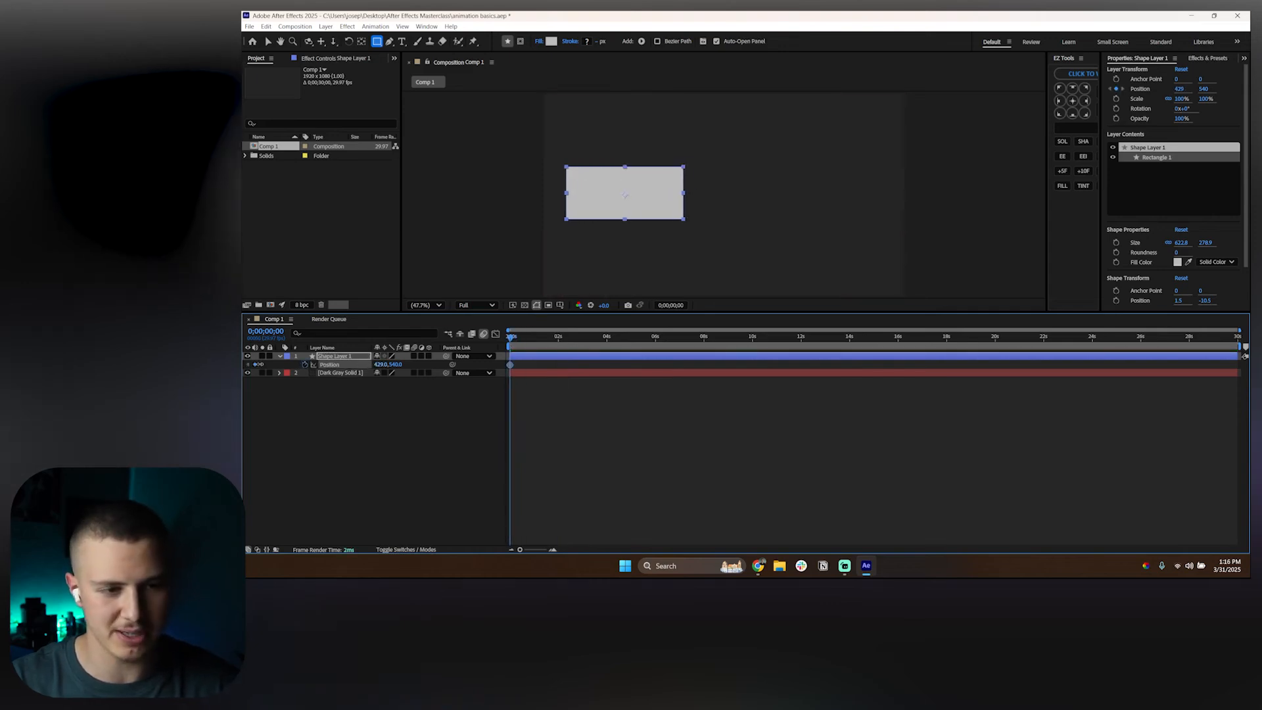
Step: Add a second Position keyframe at 0;00;01;01 with the X value at 1429, and preview the movement
left_click_drag(511, 338, 535, 340)
left_click_drag(385, 364, 862, 355)
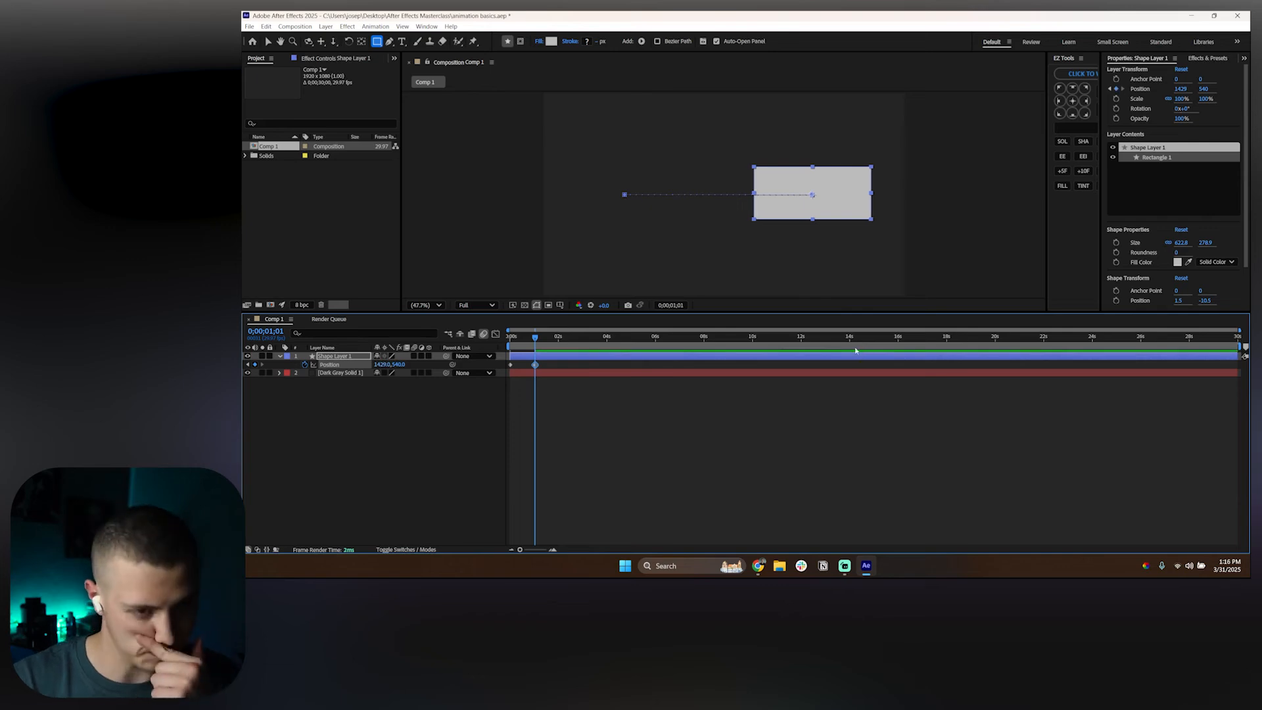
key("Home")
key("space")
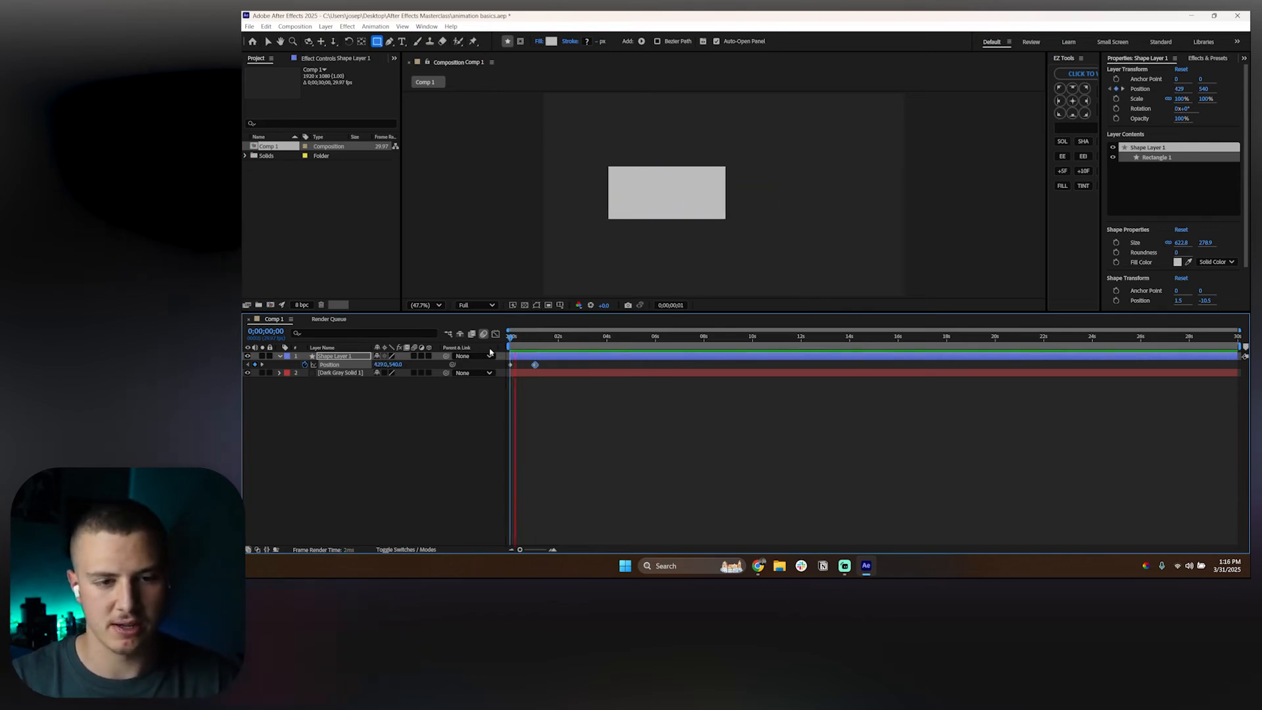
Step: Move the second Position keyframe earlier, to frame 25, and preview the faster movement
mouse_move(535, 364)
left_mouse_down()
mouse_move(557, 365)
mouse_move(518, 365)
mouse_move(530, 365)
left_mouse_up()
key("space")
key("space")
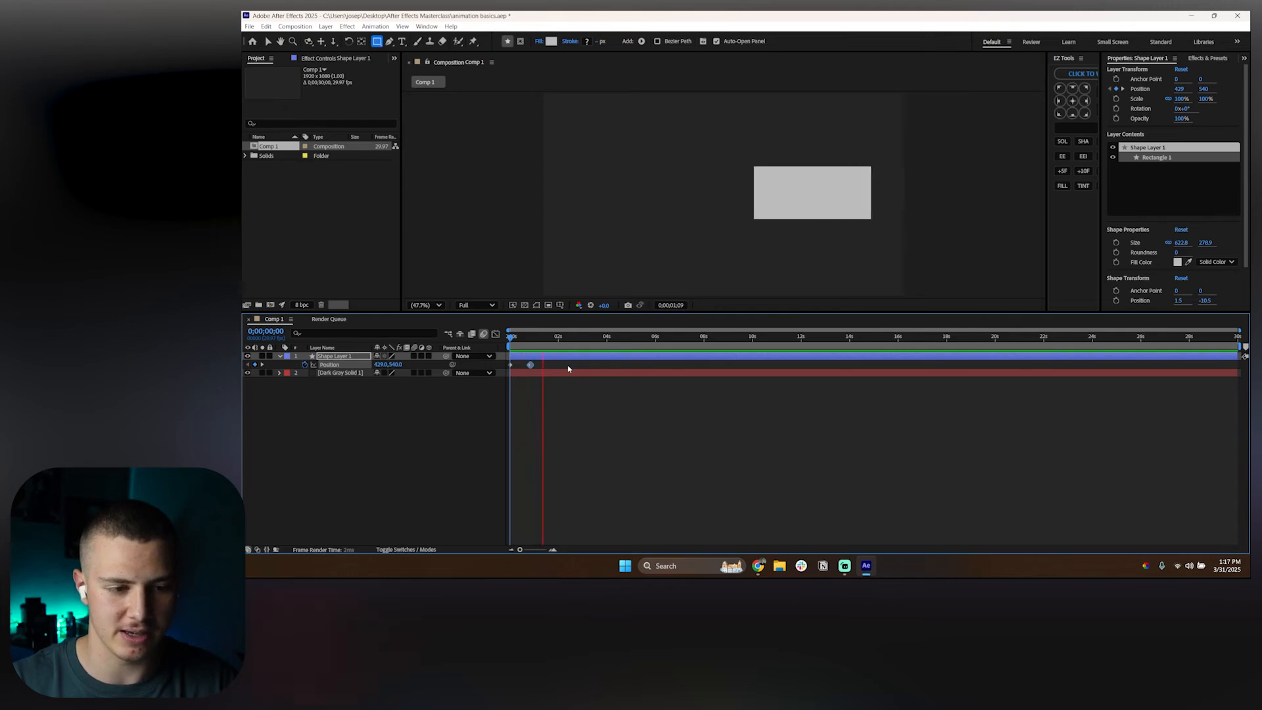
key("space")
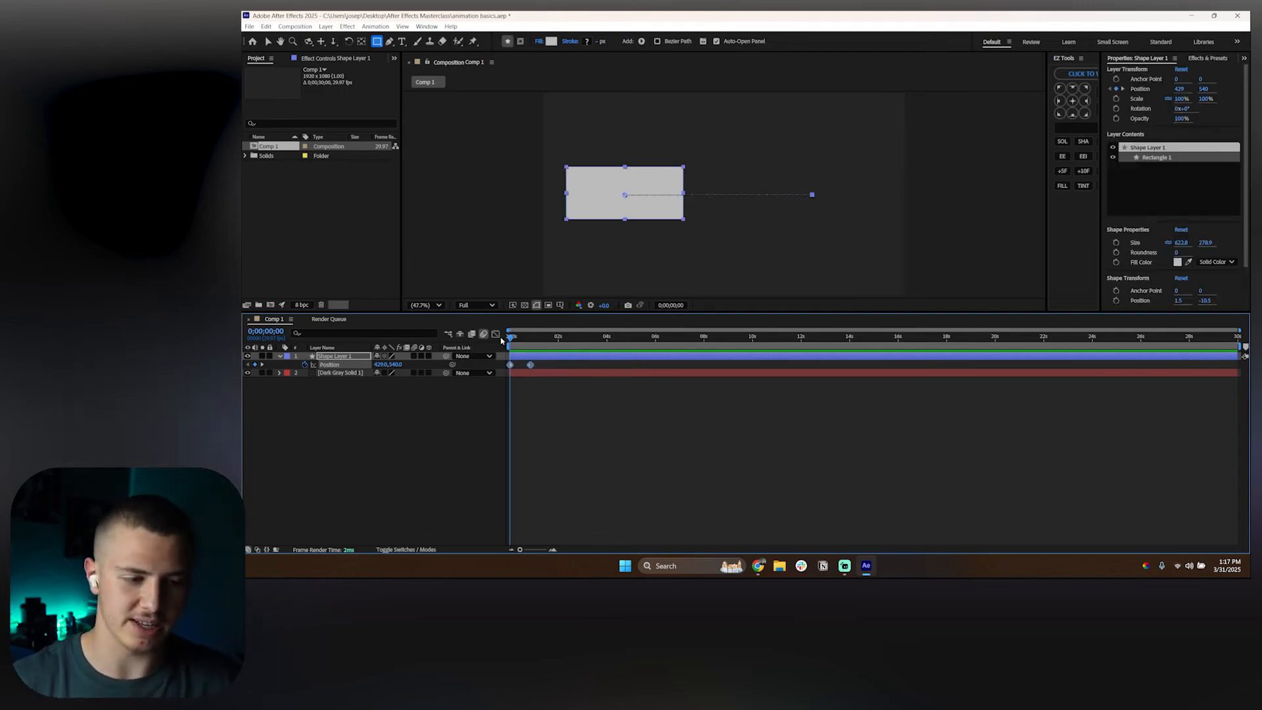
Step: Show the Position property's speed graph in the Graph Editor and select both keyframes
left_click(495, 334)
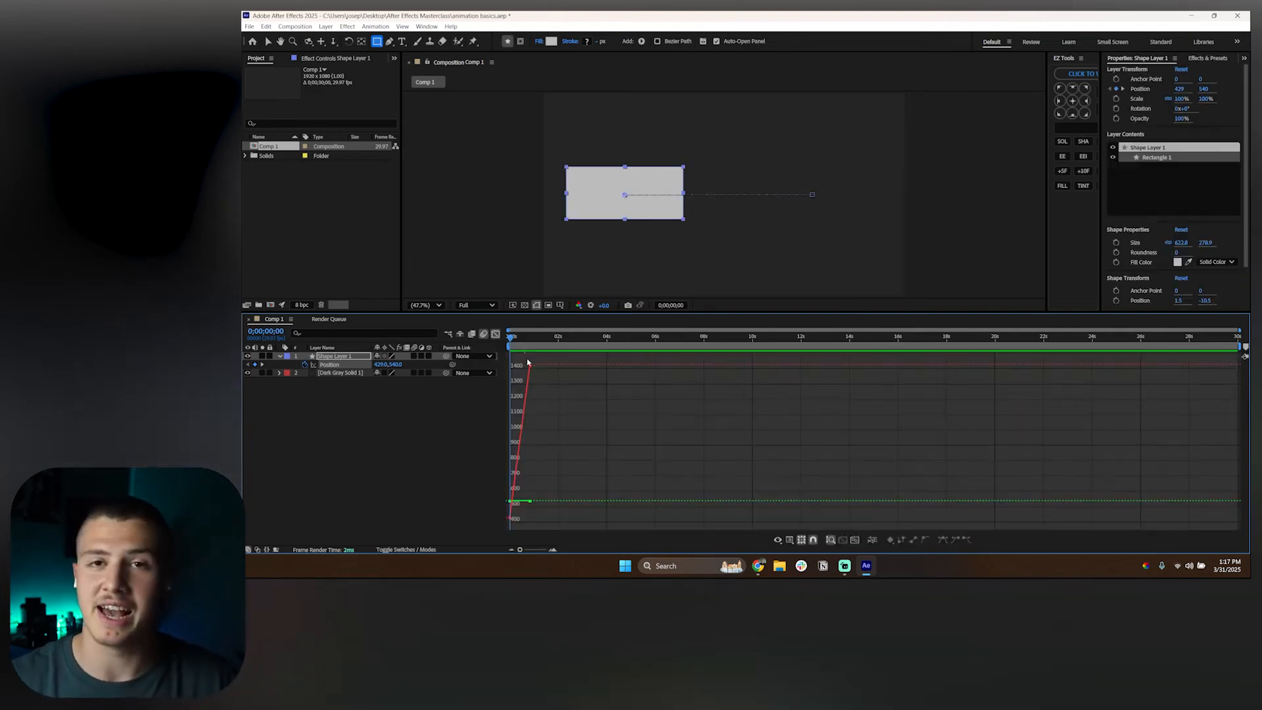
right_click(570, 388)
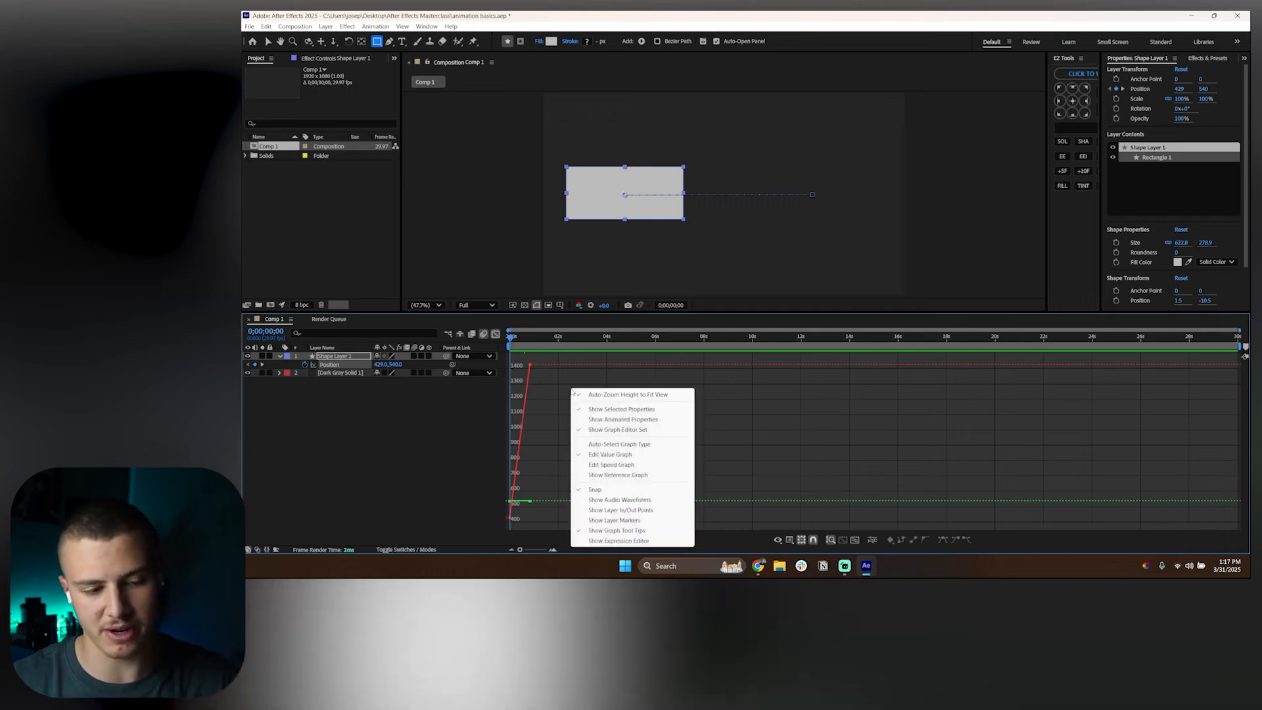
left_click(622, 465)
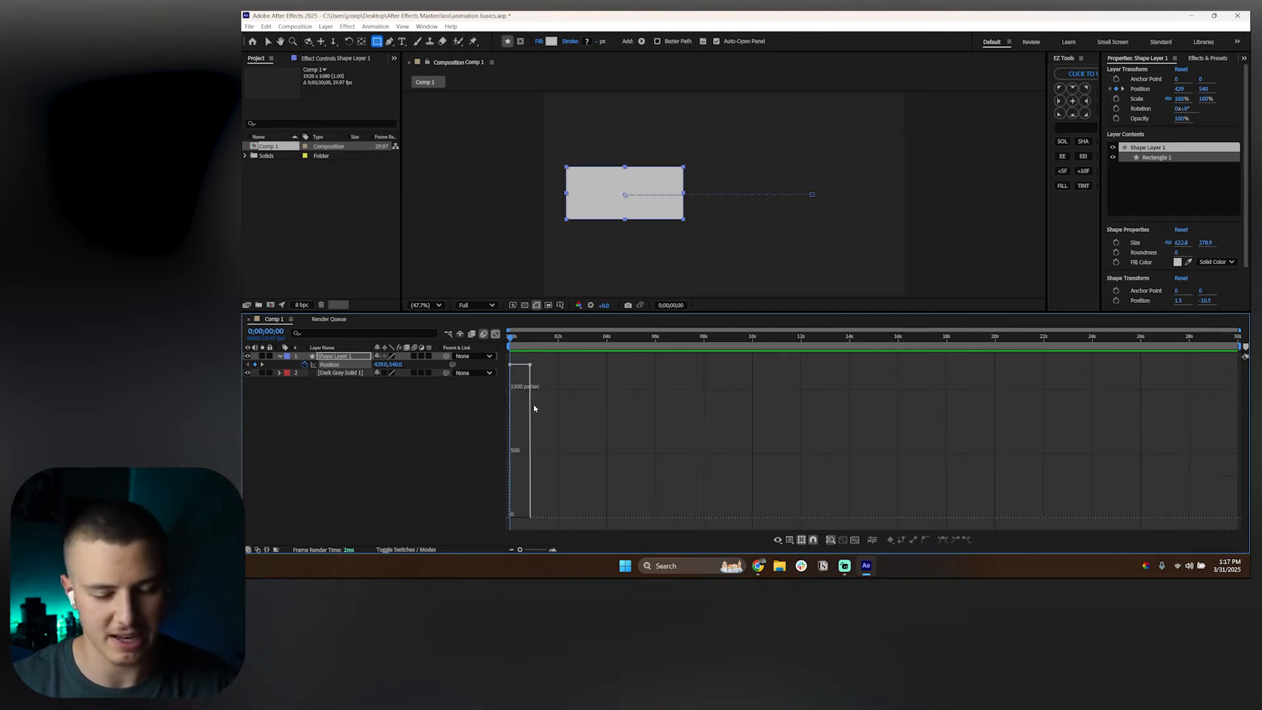
scroll(534, 408, "up", 4)
scroll(550, 437, "up", 3)
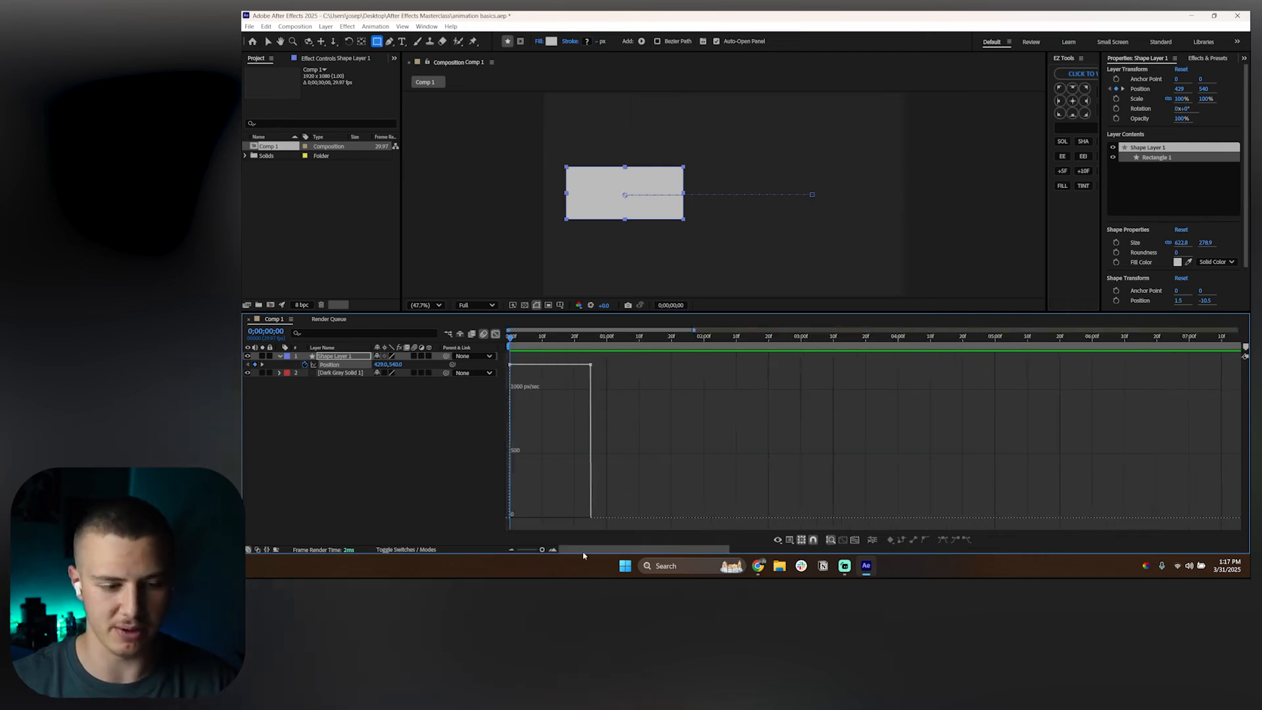
left_click_drag(593, 550, 548, 549)
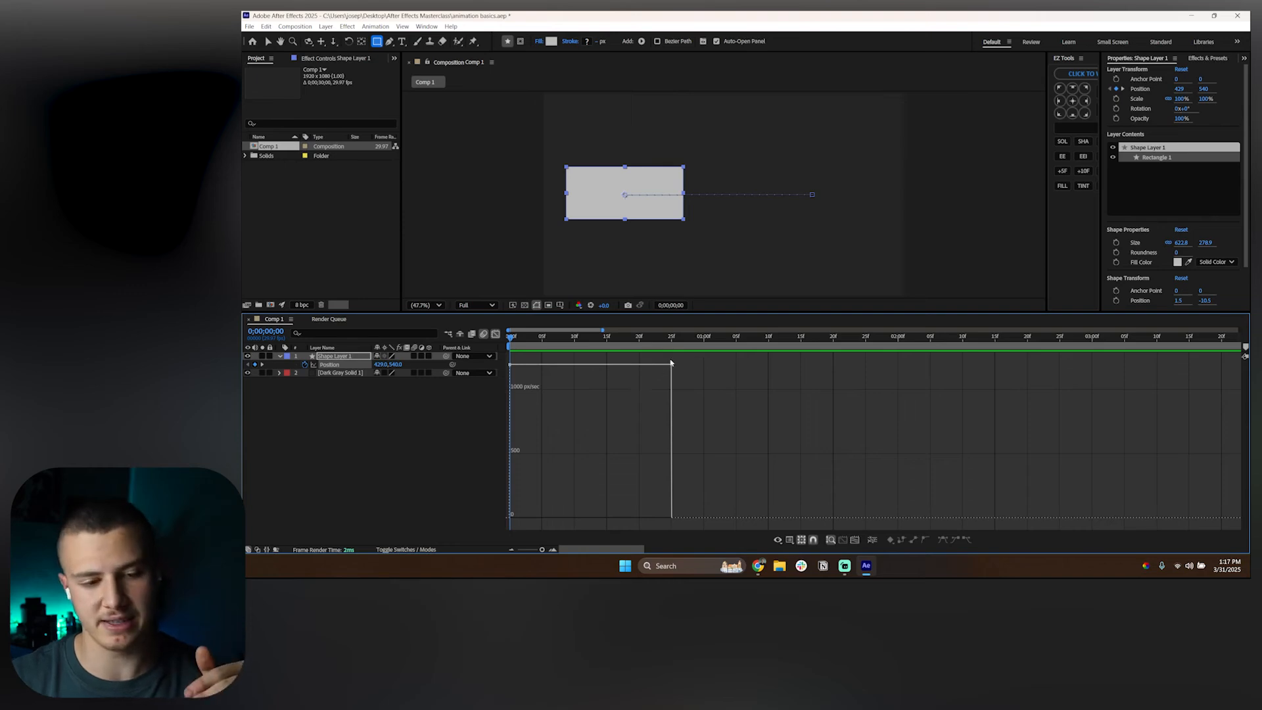
left_click_drag(685, 358, 500, 388)
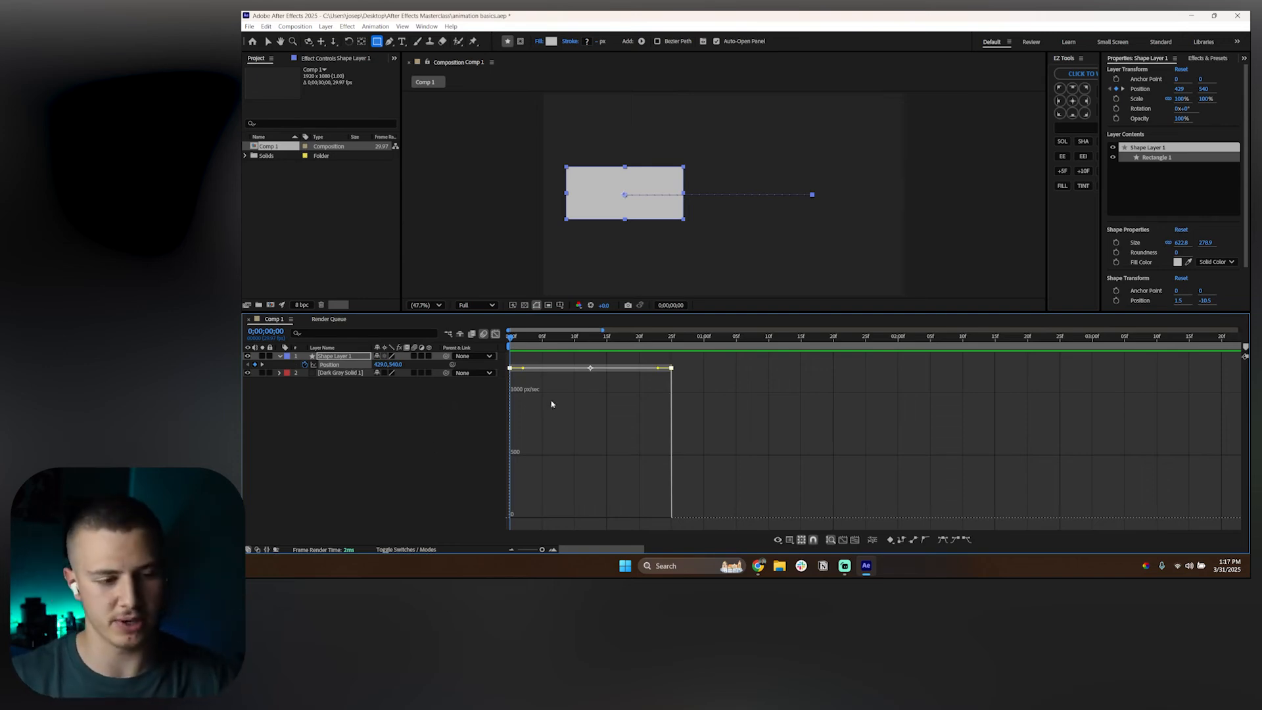
Step: Try to lower the speed handles of both Position keyframes to zero by hand, and undo both changes
left_click_drag(524, 368, 524, 523)
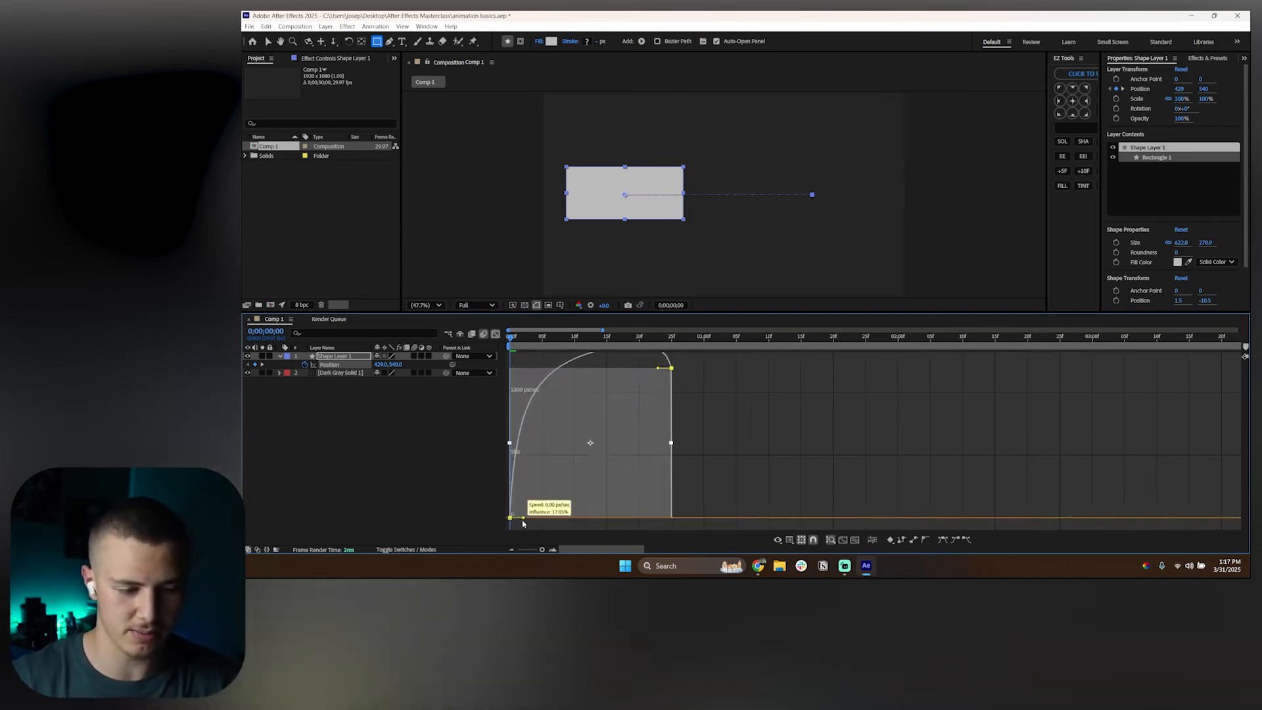
left_click_drag(659, 389, 657, 516)
key("ctrl+z")
key("ctrl+z")
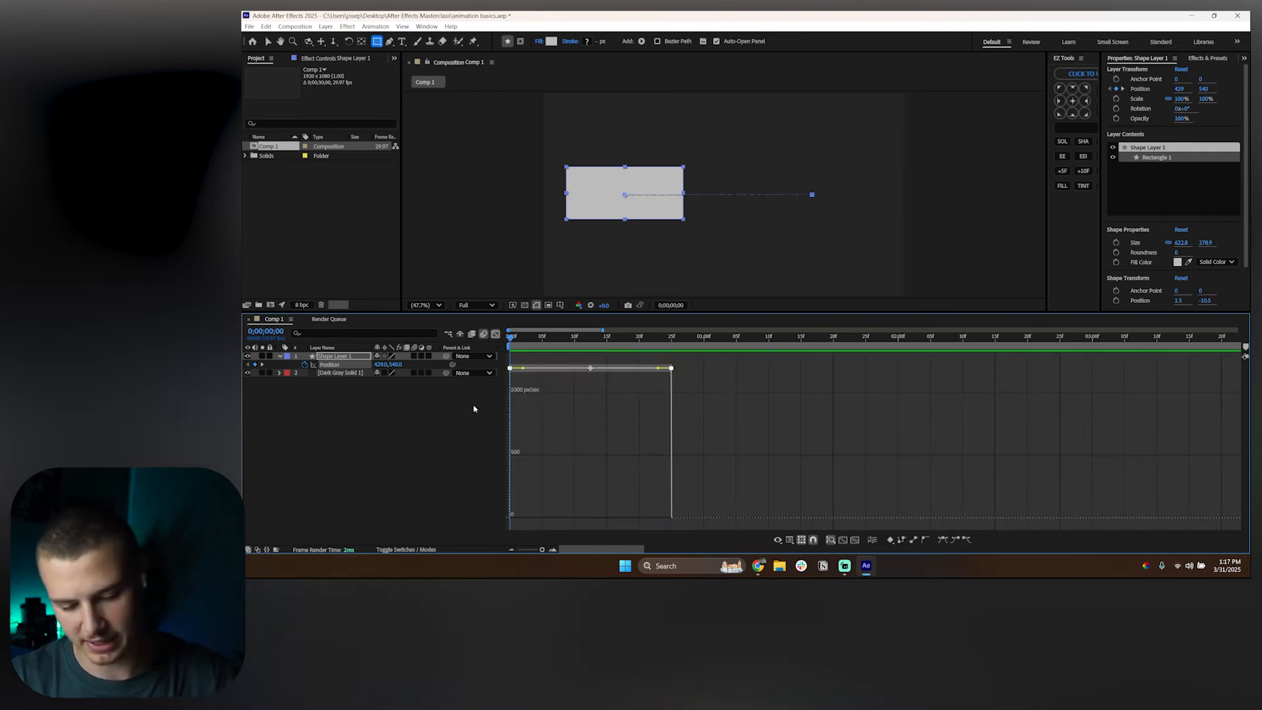
Step: Ease both Position keyframes to zero speed, extend their influence handles inward for a steep central peak, and preview the motion
key("ctrl+shift+z")
key("ctrl+shift+z")
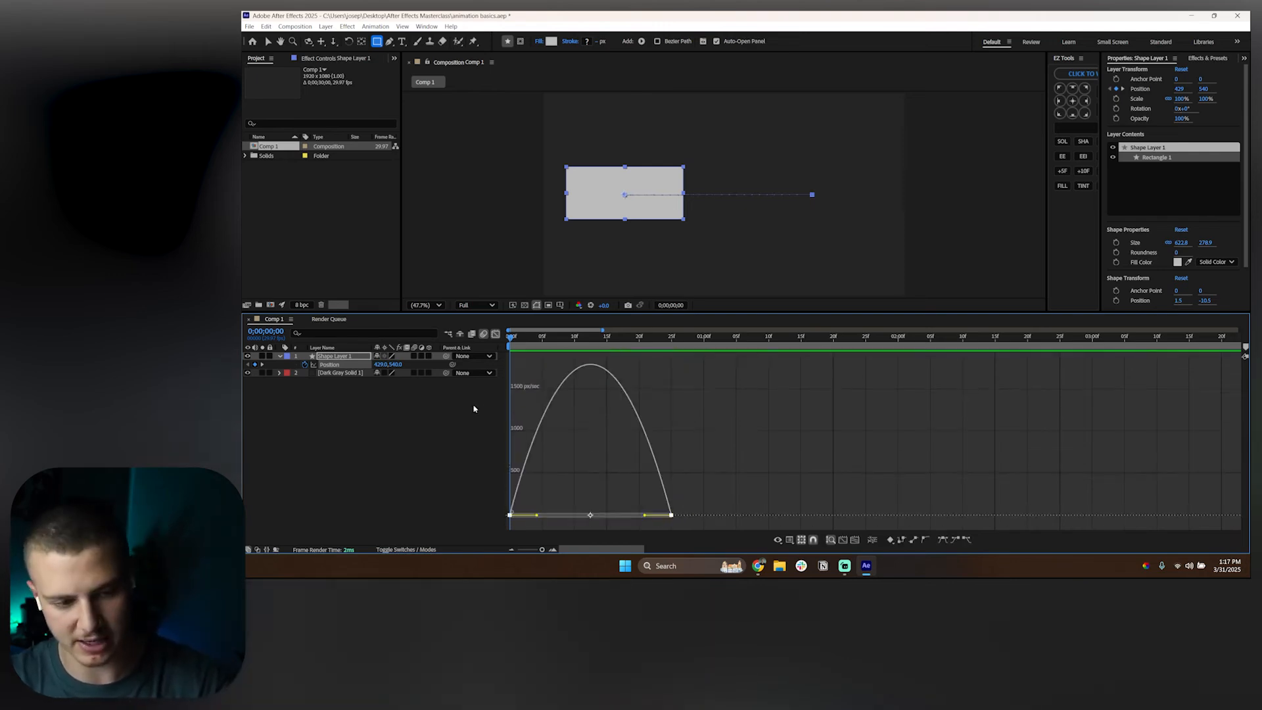
left_click_drag(645, 515, 631, 518)
left_click_drag(538, 516, 566, 518)
left_click(727, 451)
key("space")
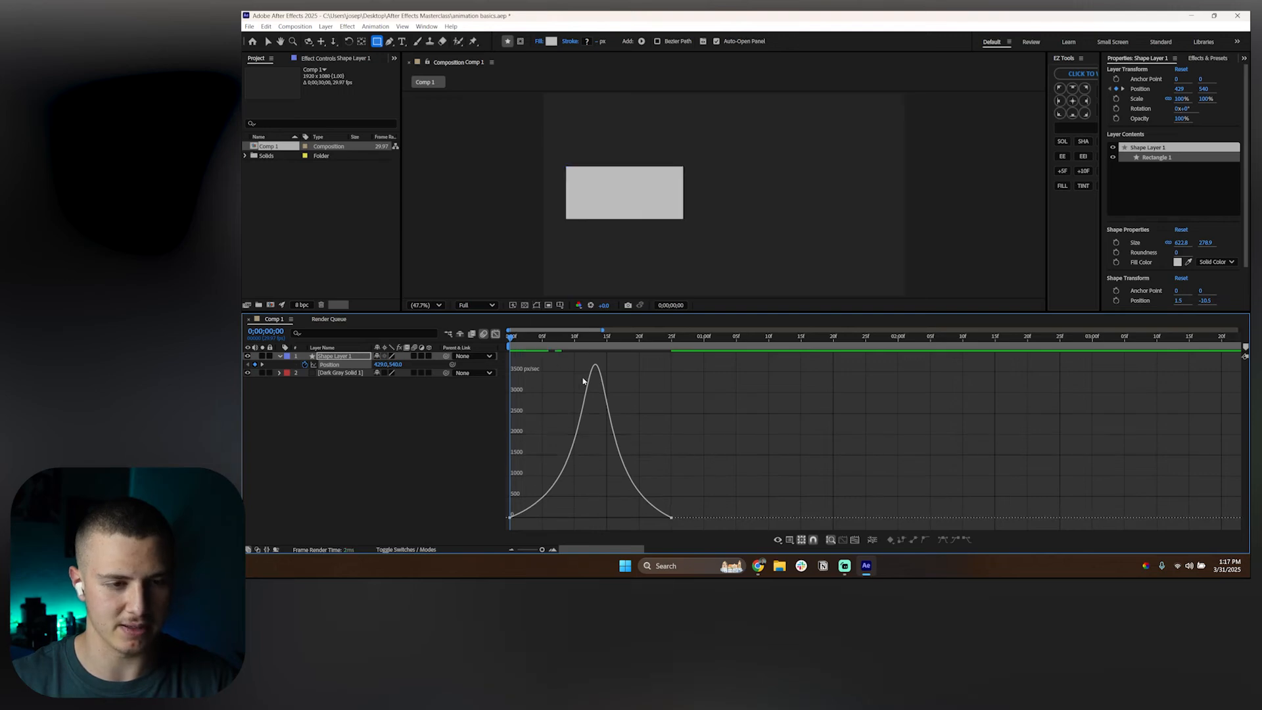
key("space")
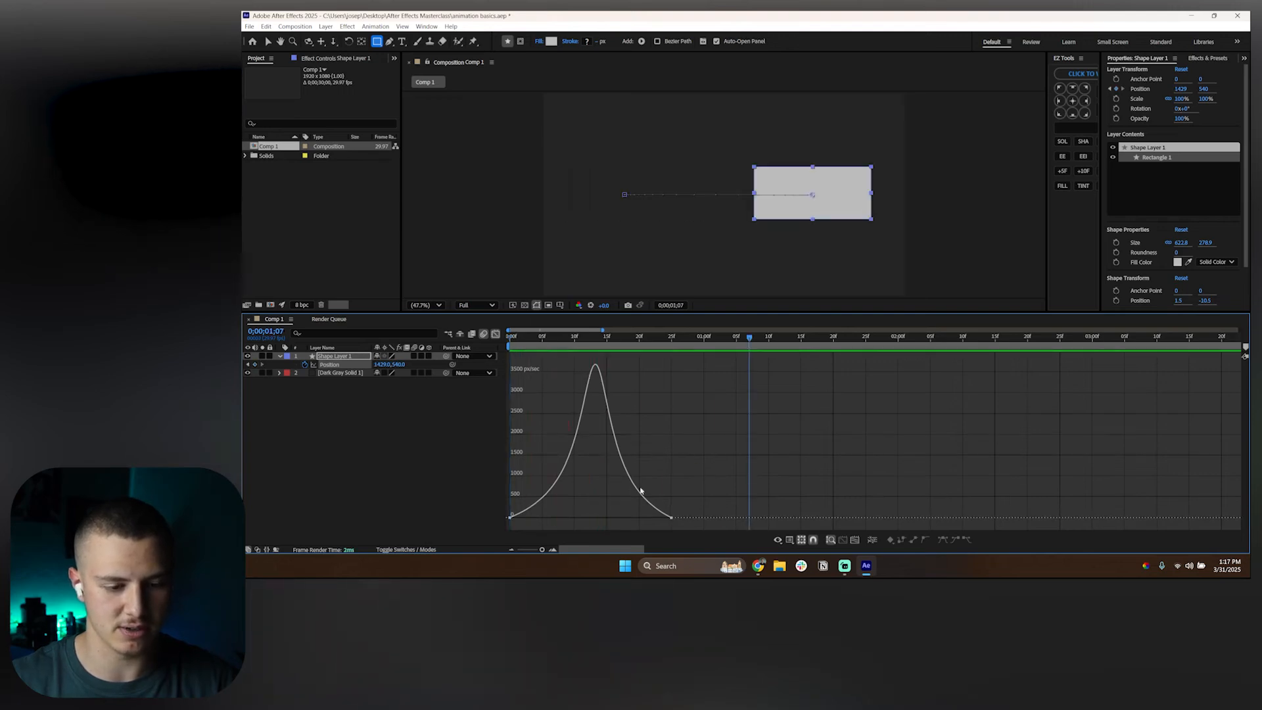
Step: Extend the last Position keyframe's incoming influence for a sharper speed peak and longer slowdown, and preview from the start
left_click(671, 518)
left_click_drag(620, 518, 573, 518)
left_click(679, 454)
left_click_drag(539, 337, 462, 344)
key("space")
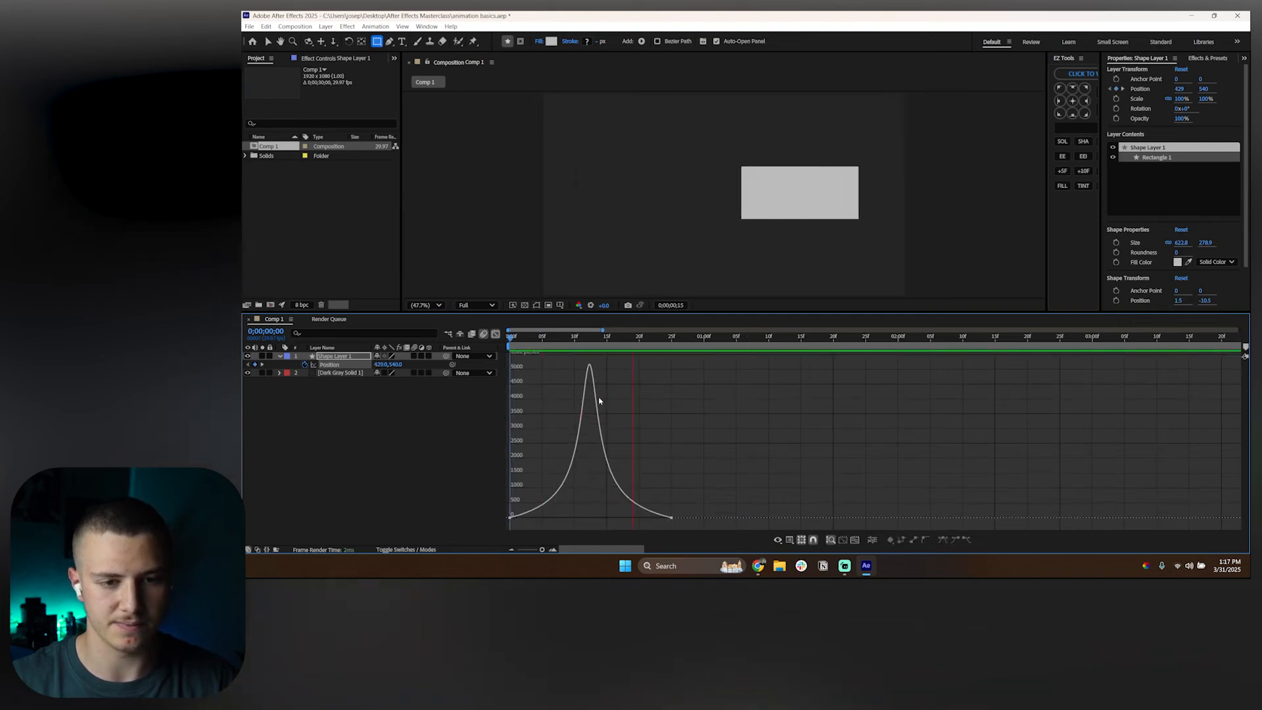
key("space")
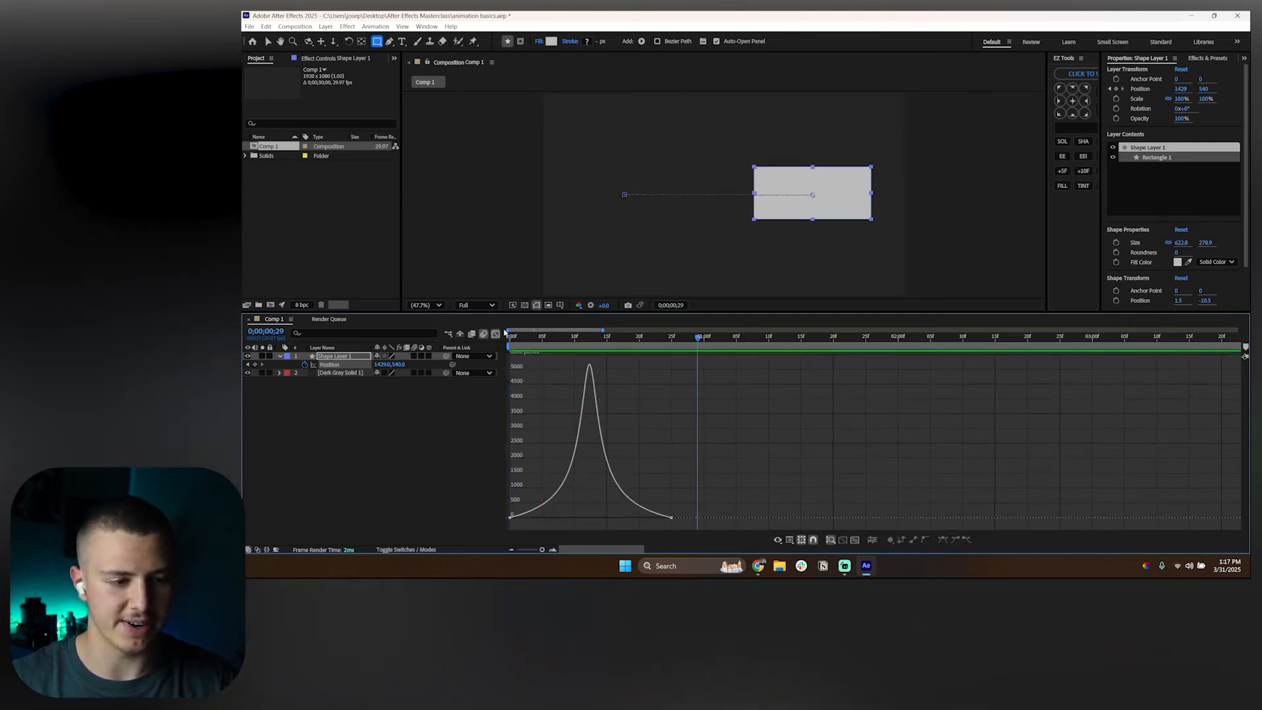
Step: Close the Graph Editor, replay the eased rectangle animation from the first frame, and deselect the layer
left_click(496, 333)
key("Home")
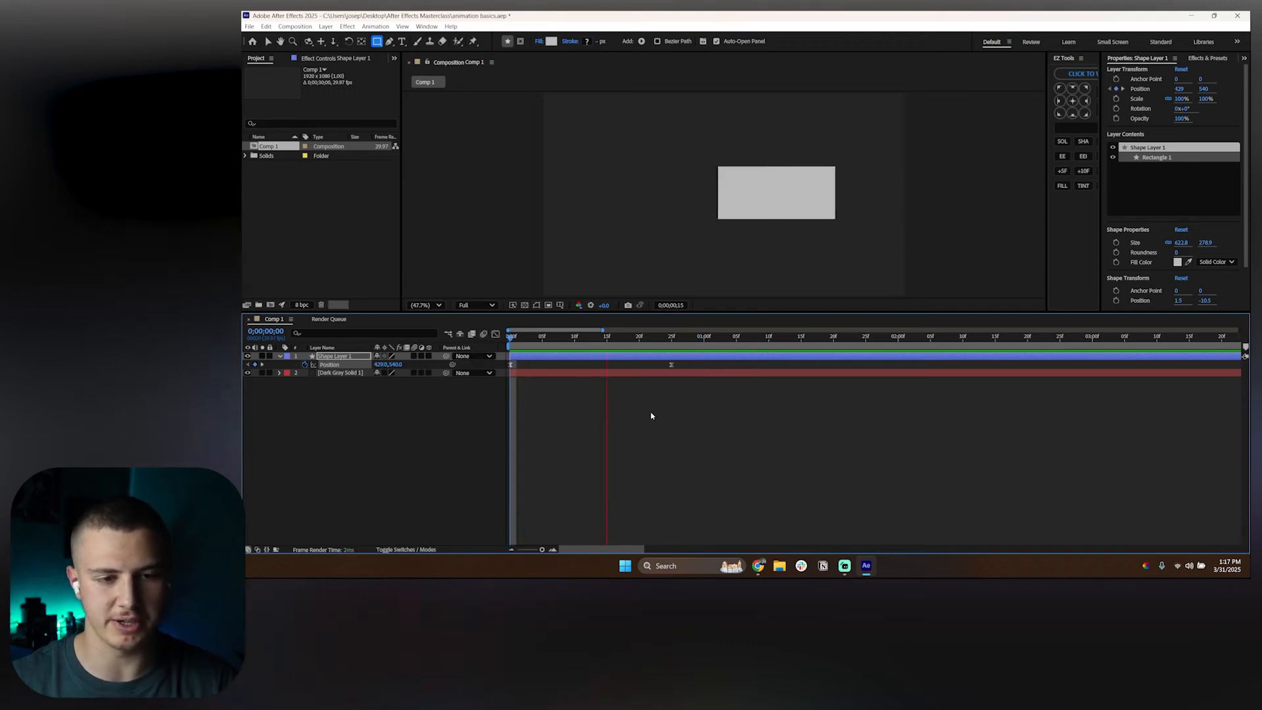
key("space")
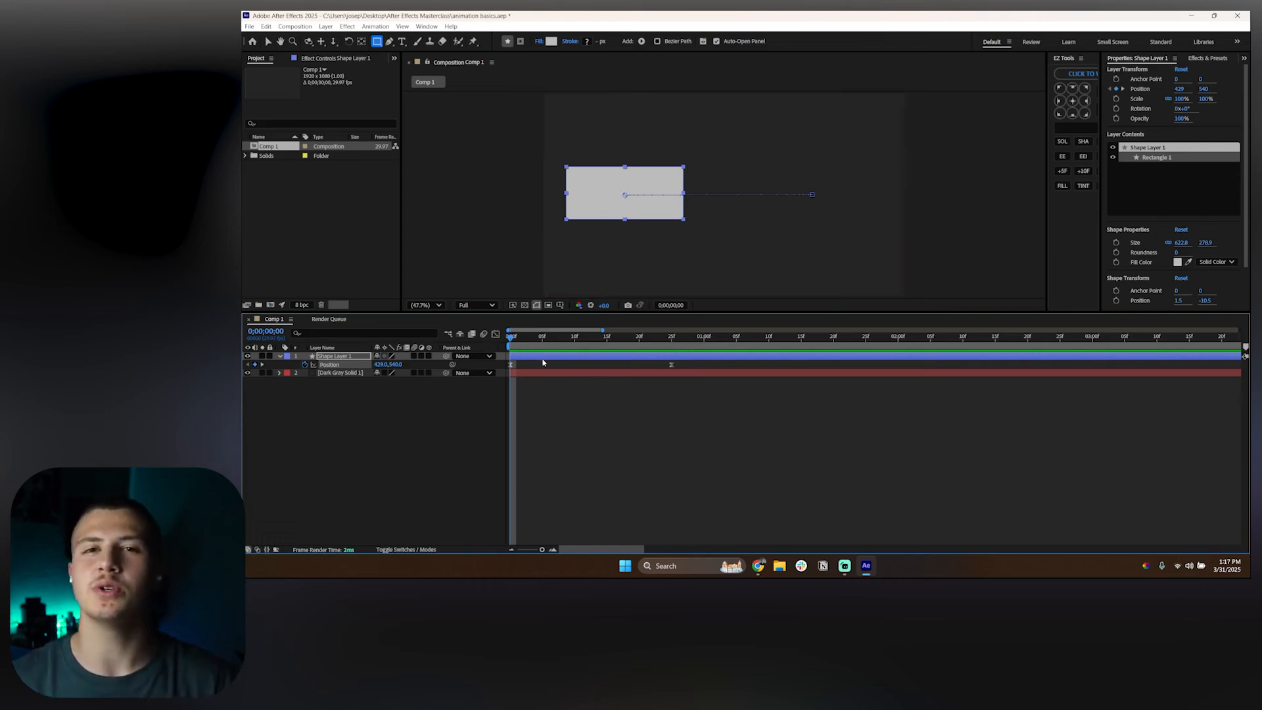
left_click(723, 463)
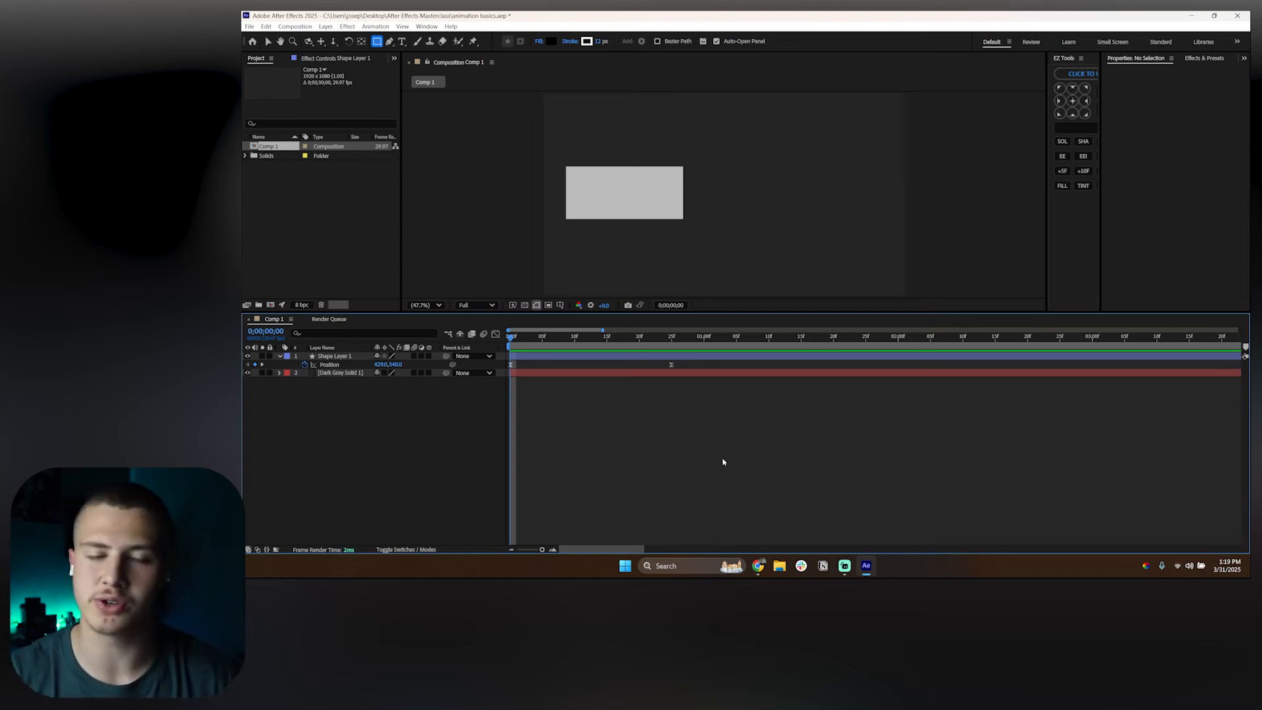
Step: Reveal the Scale property of Shape Layer 1 and unlink its horizontal and vertical proportions
left_click(628, 358)
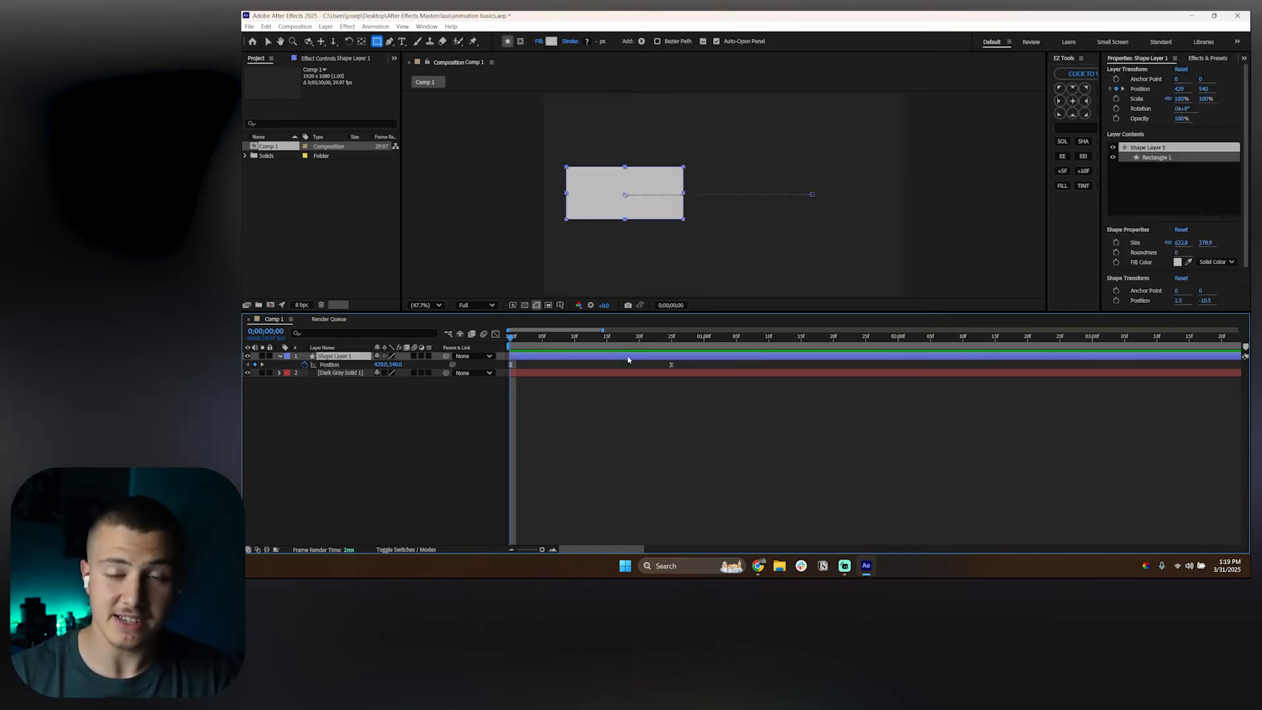
key("s")
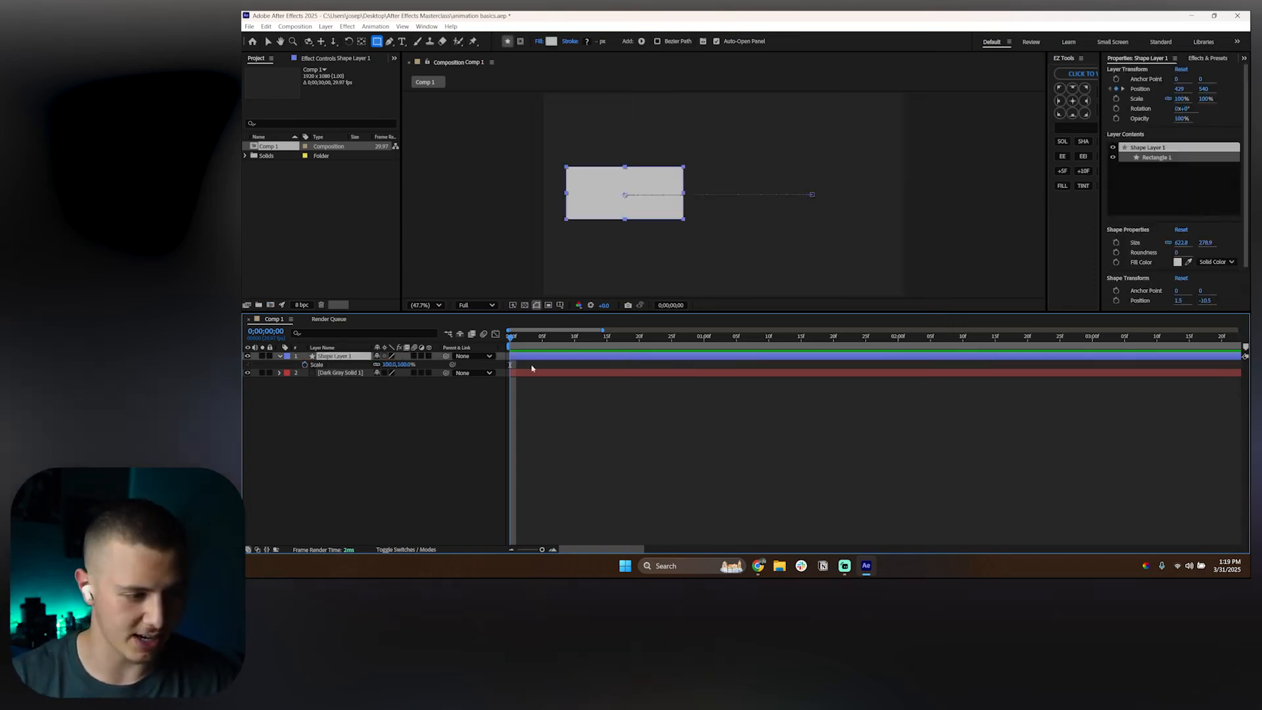
left_click(376, 364)
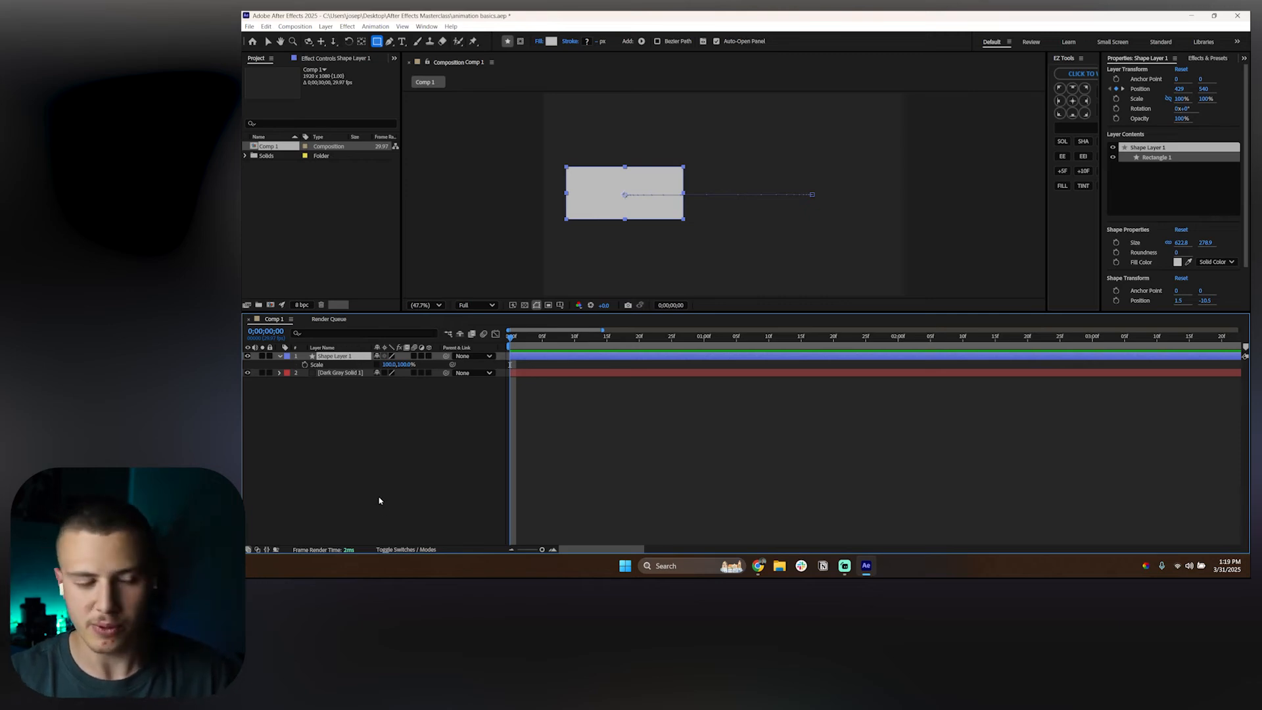
Step: Try stretching the rectangle's horizontal scale and toggling the proportion link, and undo these changes
left_click_drag(388, 365, 426, 364)
key("ctrl+z")
left_click(377, 365)
key("ctrl+z")
key("ctrl+z")
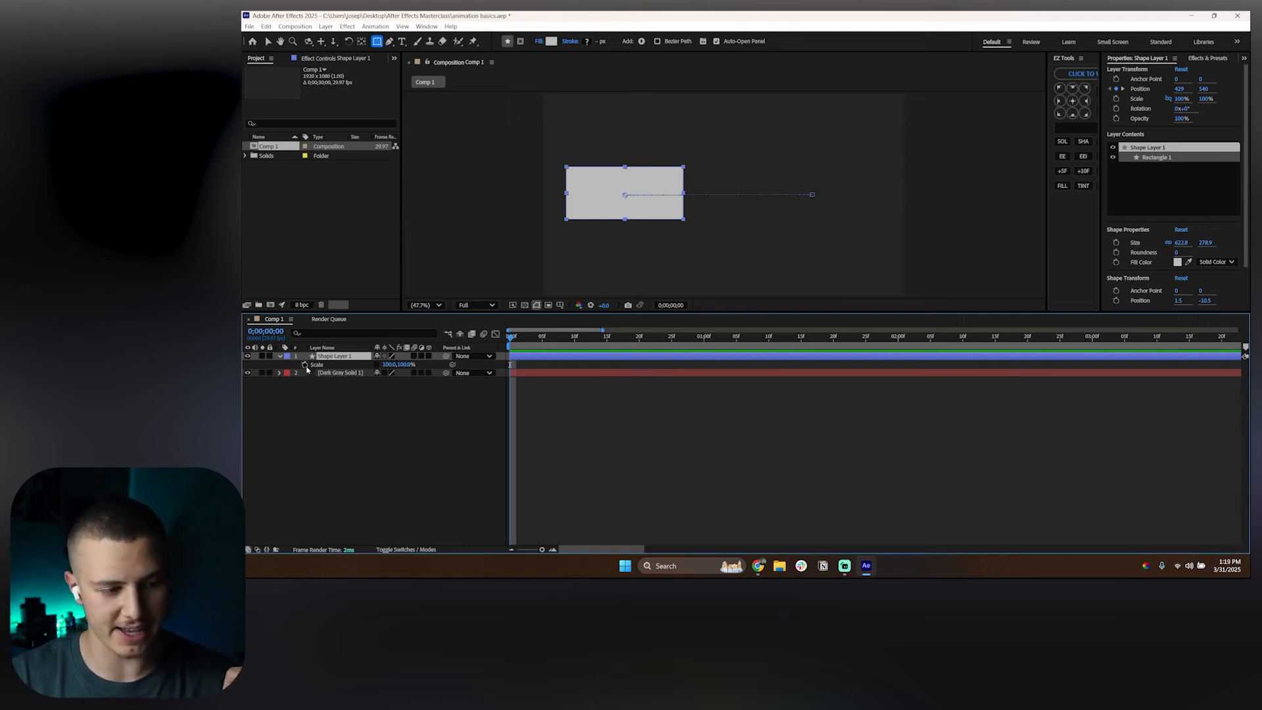
Step: Add a Scale keyframe at the first frame, show Position alongside it, and scrub through the start of the motion
key("alt+shift+s")
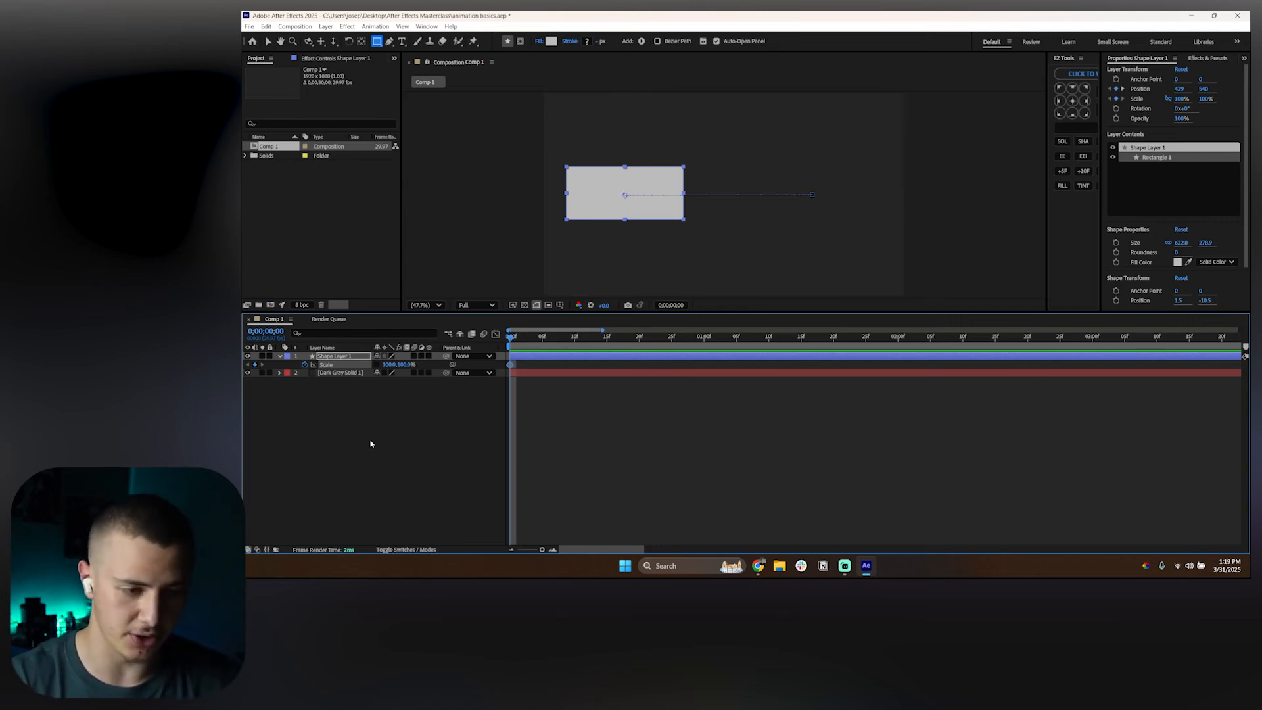
key("alt+shift+p")
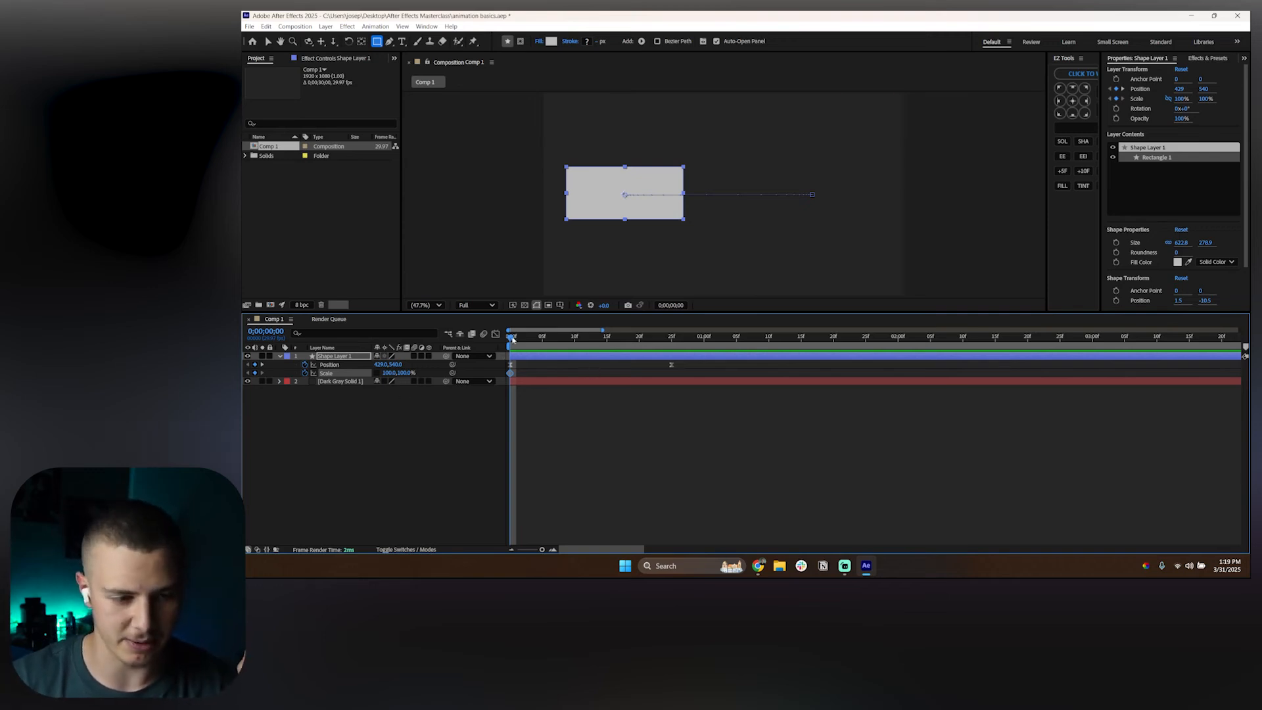
left_click_drag(509, 340, 550, 347)
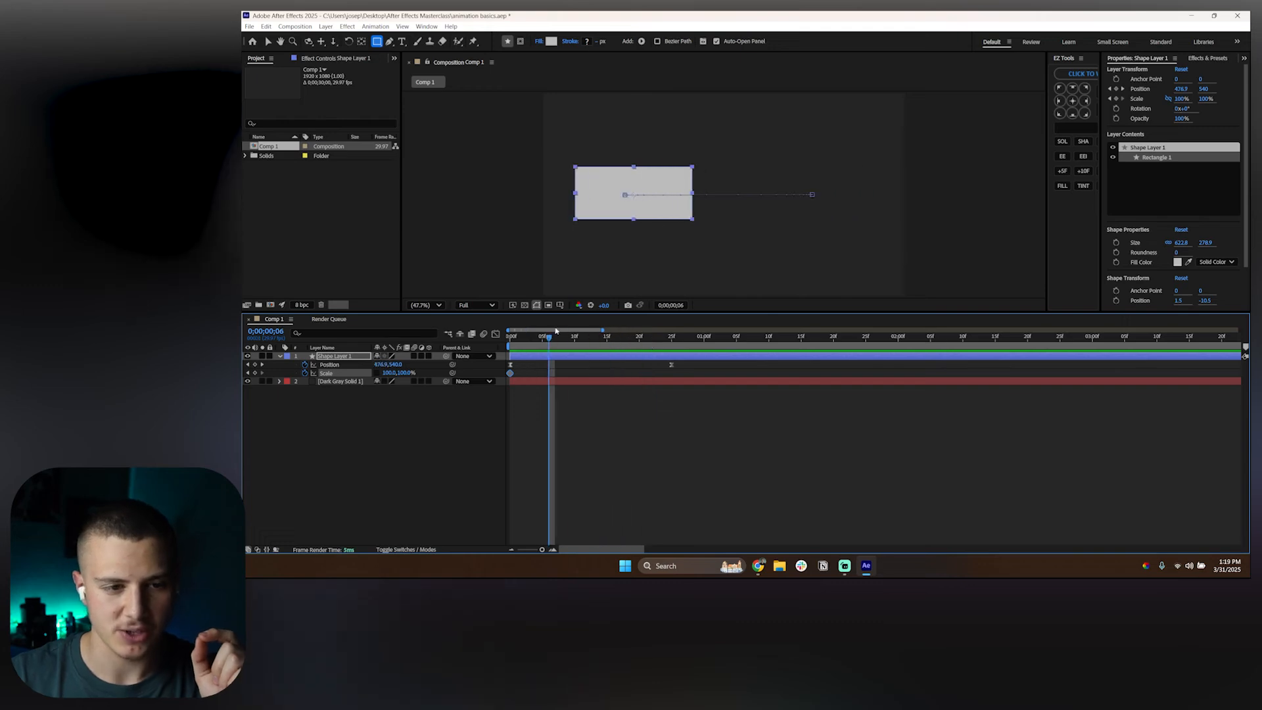
key("slash")
key("v")
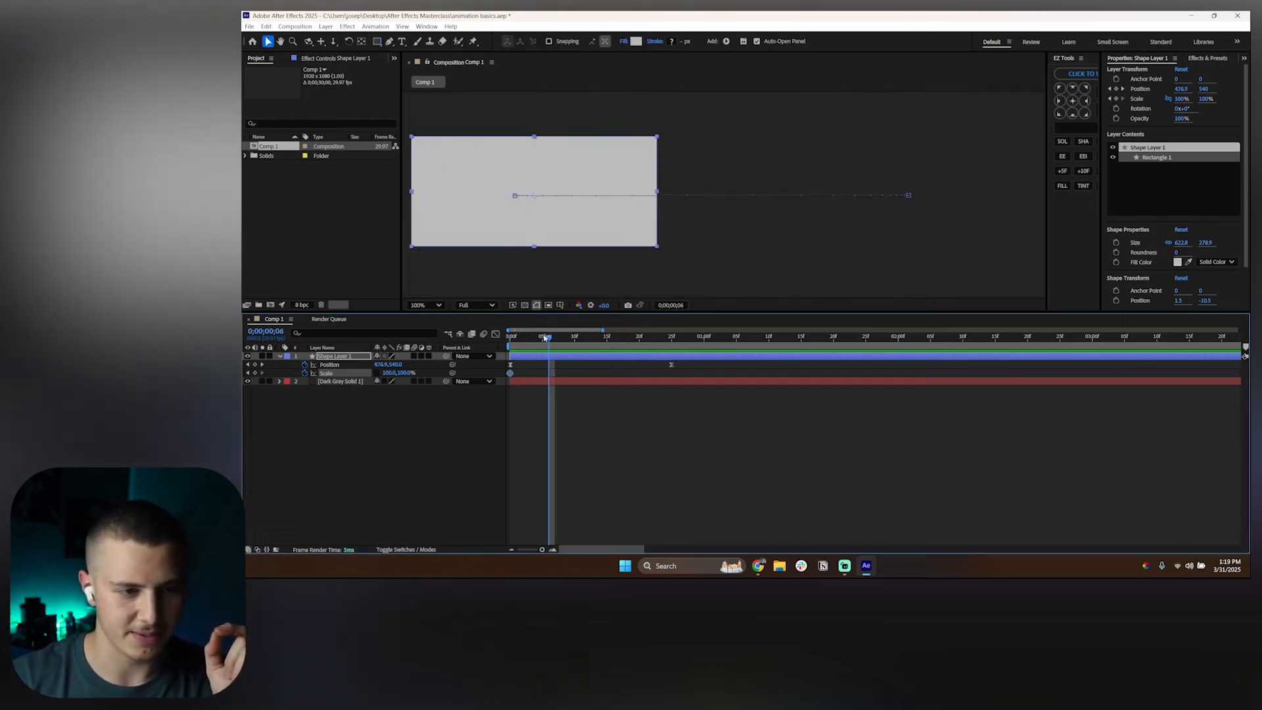
left_click_drag(549, 337, 506, 349)
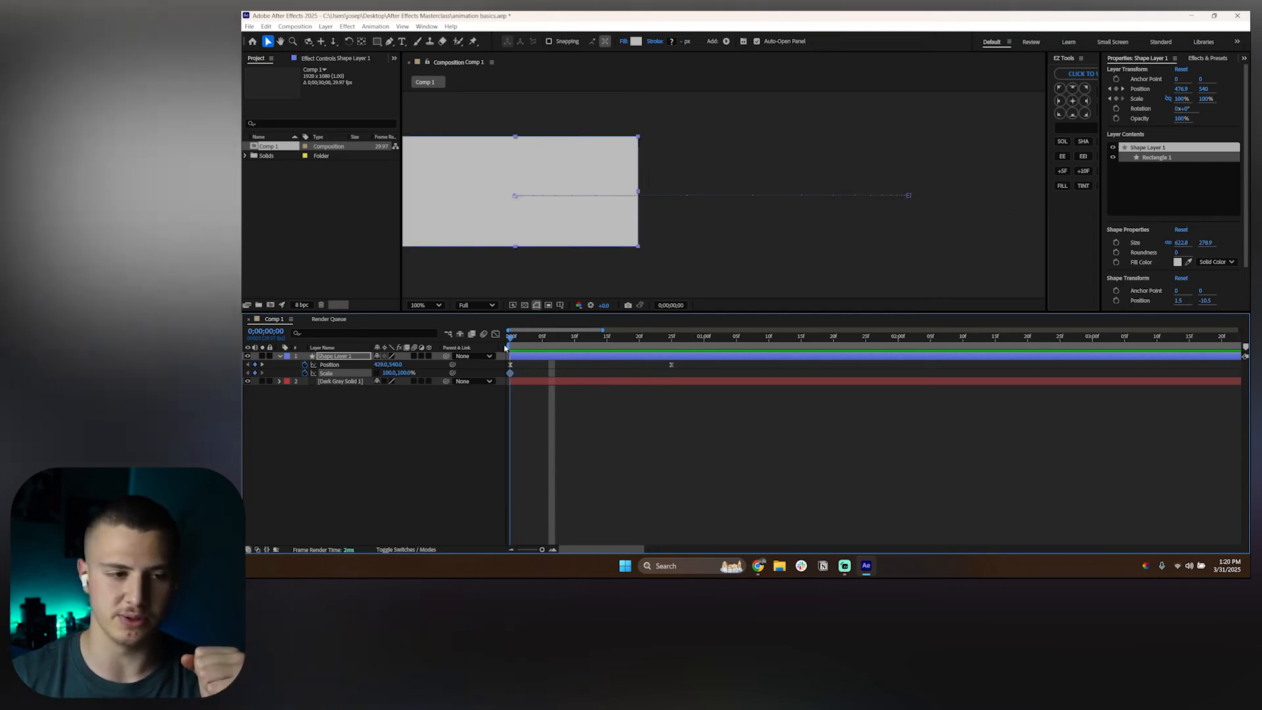
scroll(547, 255, "down", 2)
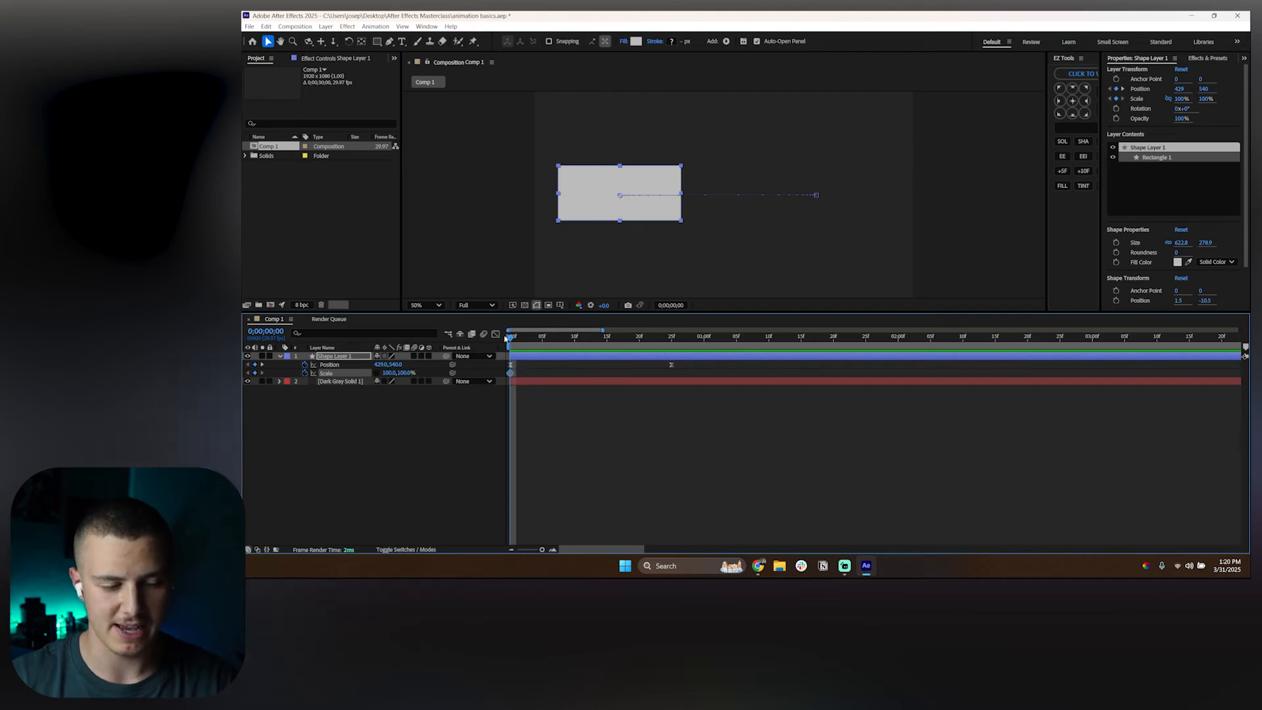
Step: Keyframe the rectangle's horizontal Scale to 120% at frame 12, leaving the vertical value at 100%
left_click_drag(523, 337, 590, 347)
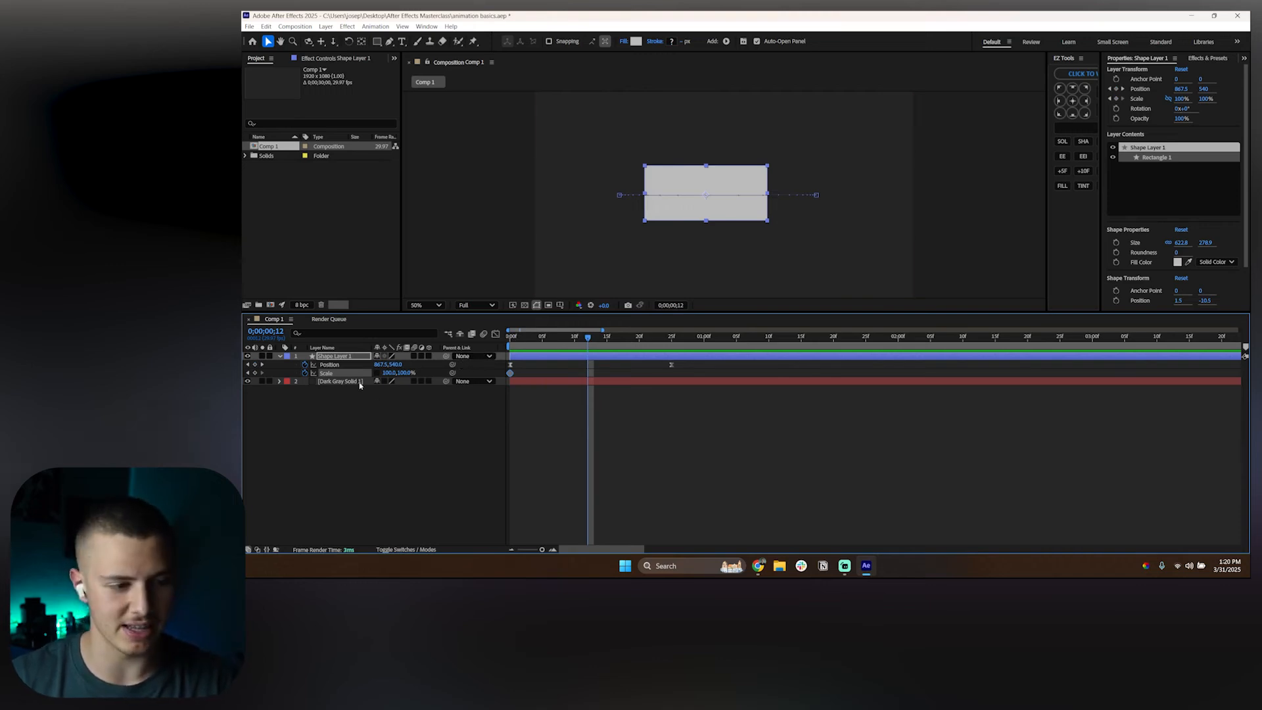
mouse_move(388, 373)
left_mouse_down()
mouse_move(411, 372)
mouse_move(400, 373)
left_mouse_up()
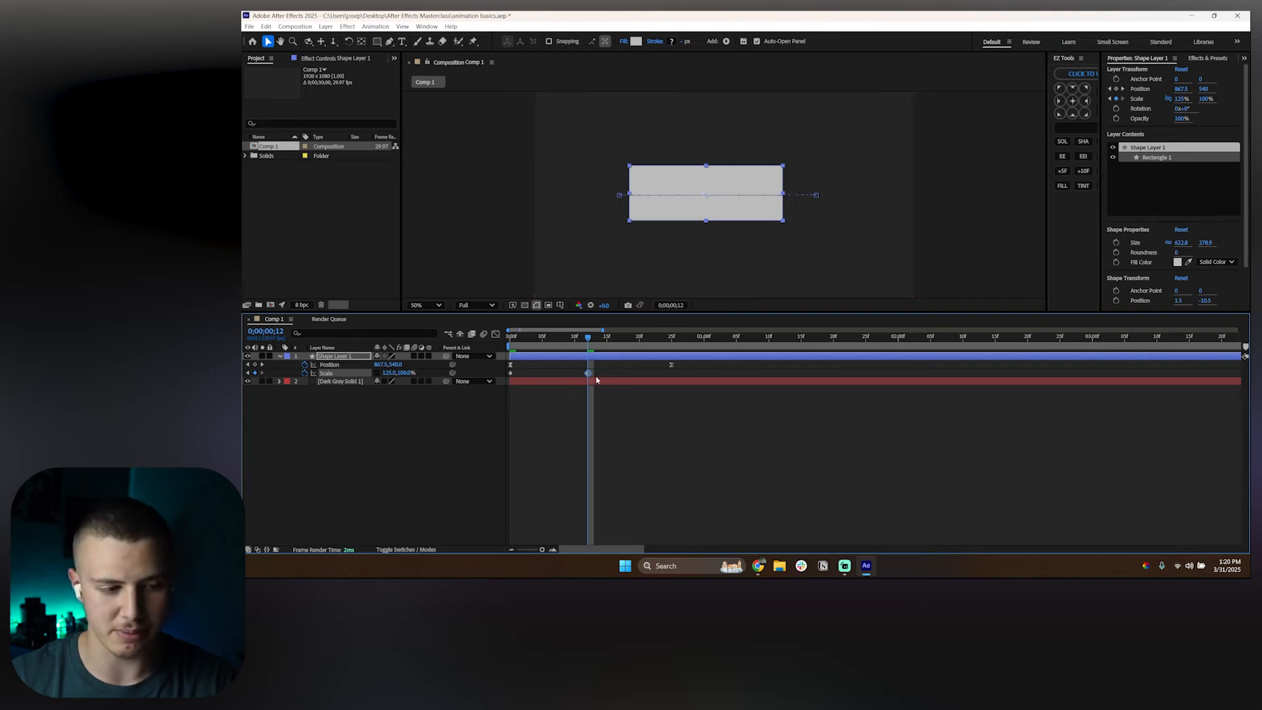
key("ctrl+z")
left_click(388, 373)
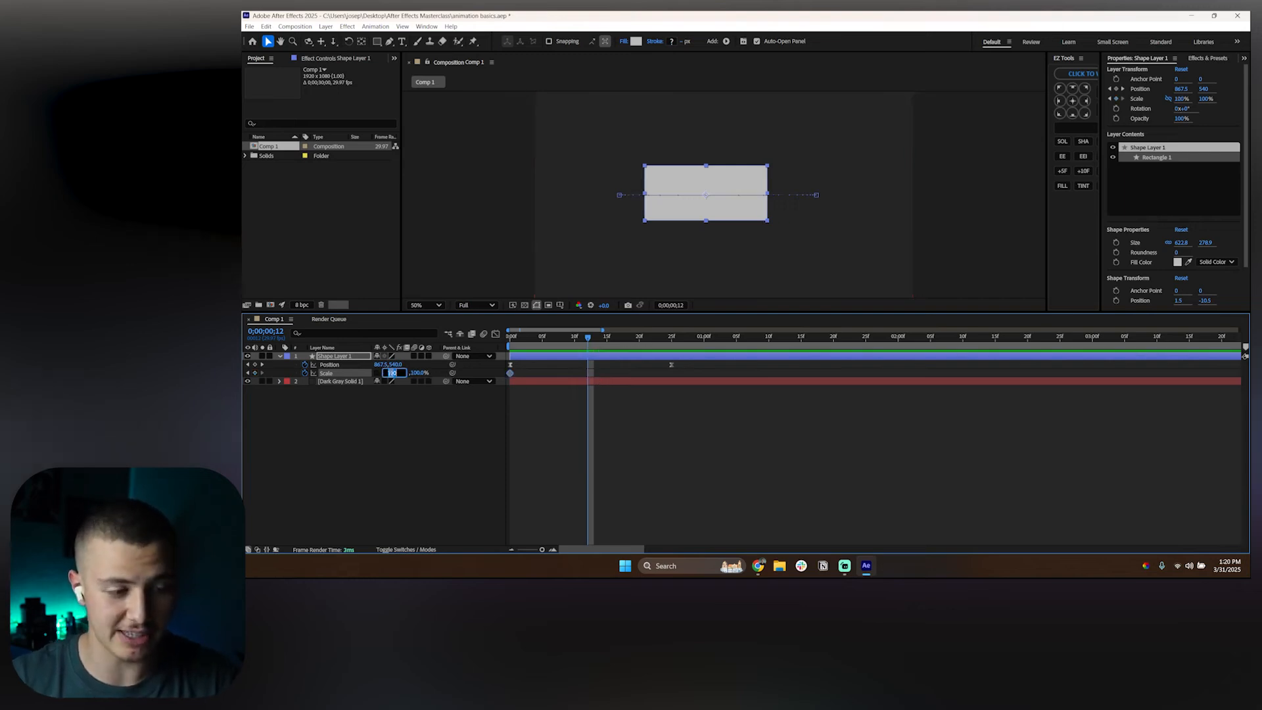
type("120")
key("Return")
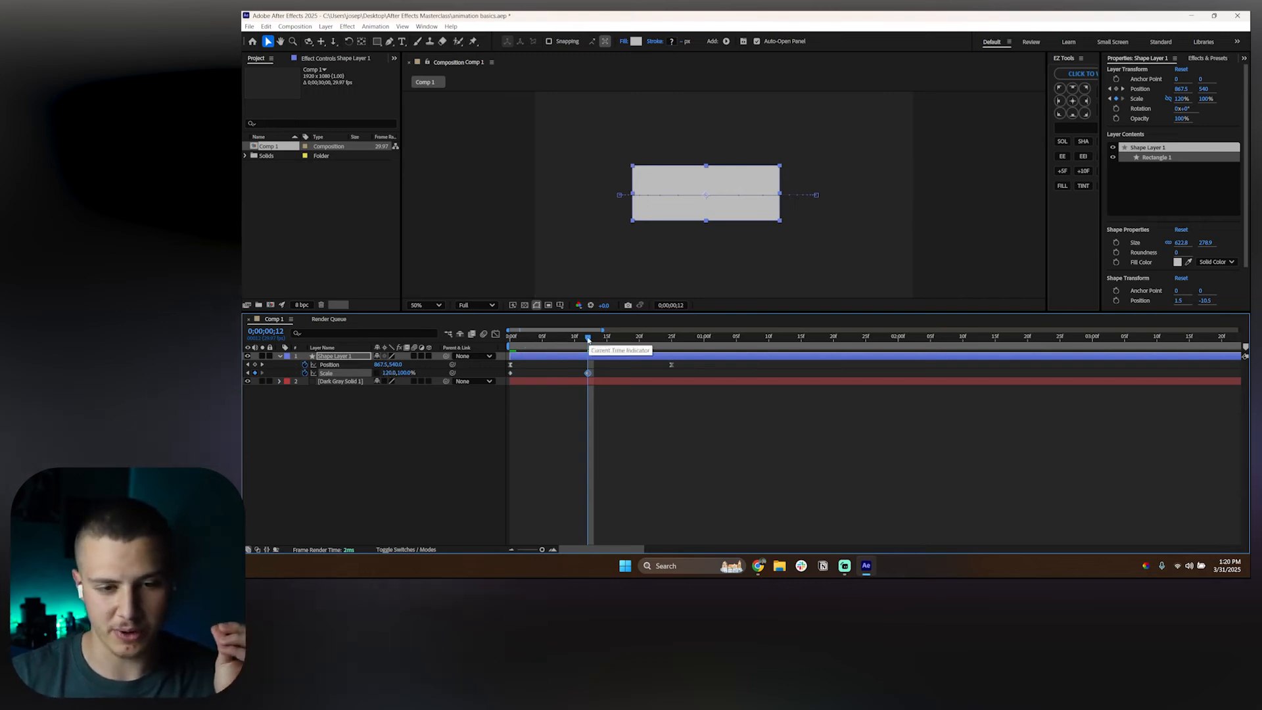
Step: Keyframe the horizontal Scale back to 100% at frame 22 and scrub the stretch animation from the first frame
left_click_drag(588, 338, 655, 338)
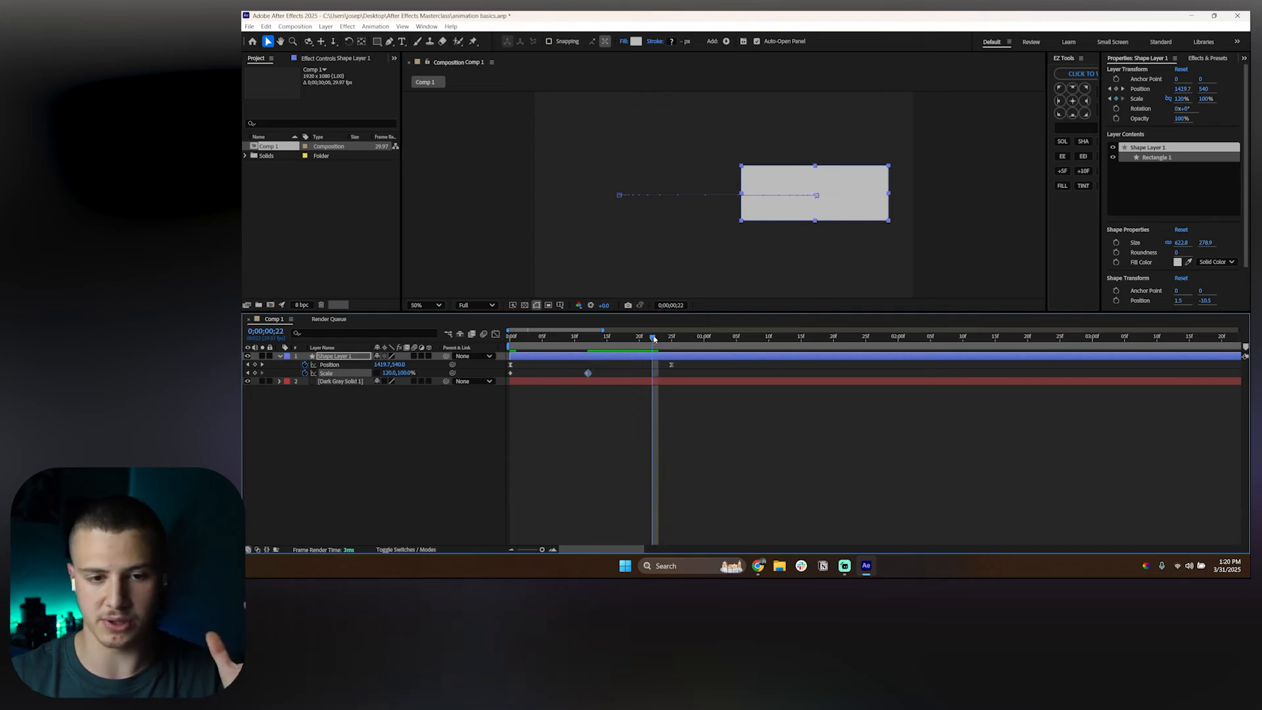
left_click(389, 373)
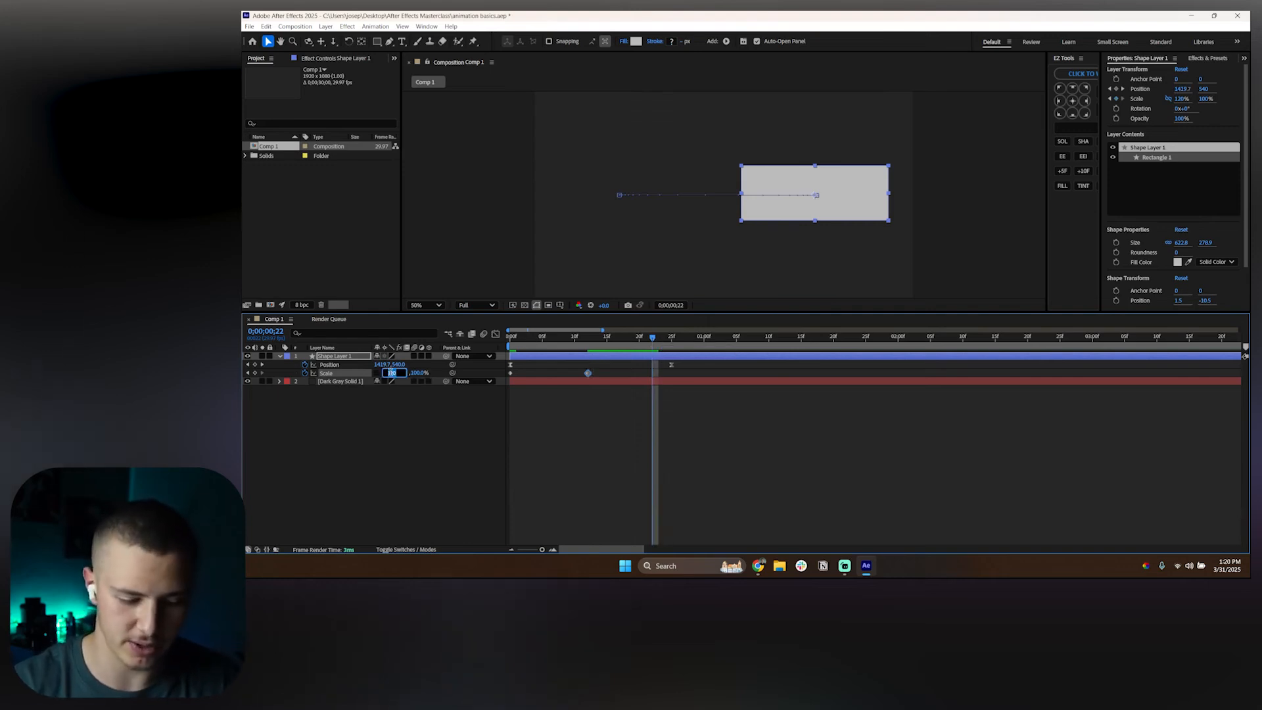
type("100")
key("Return")
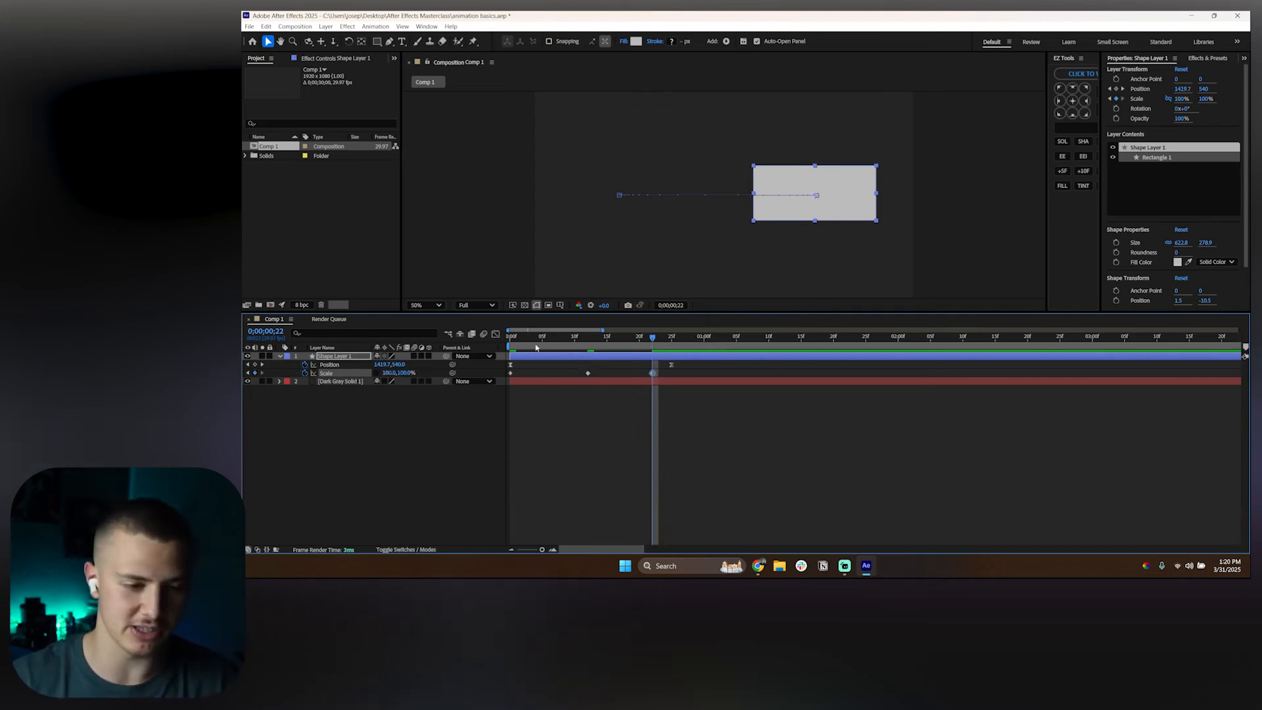
left_click(516, 337)
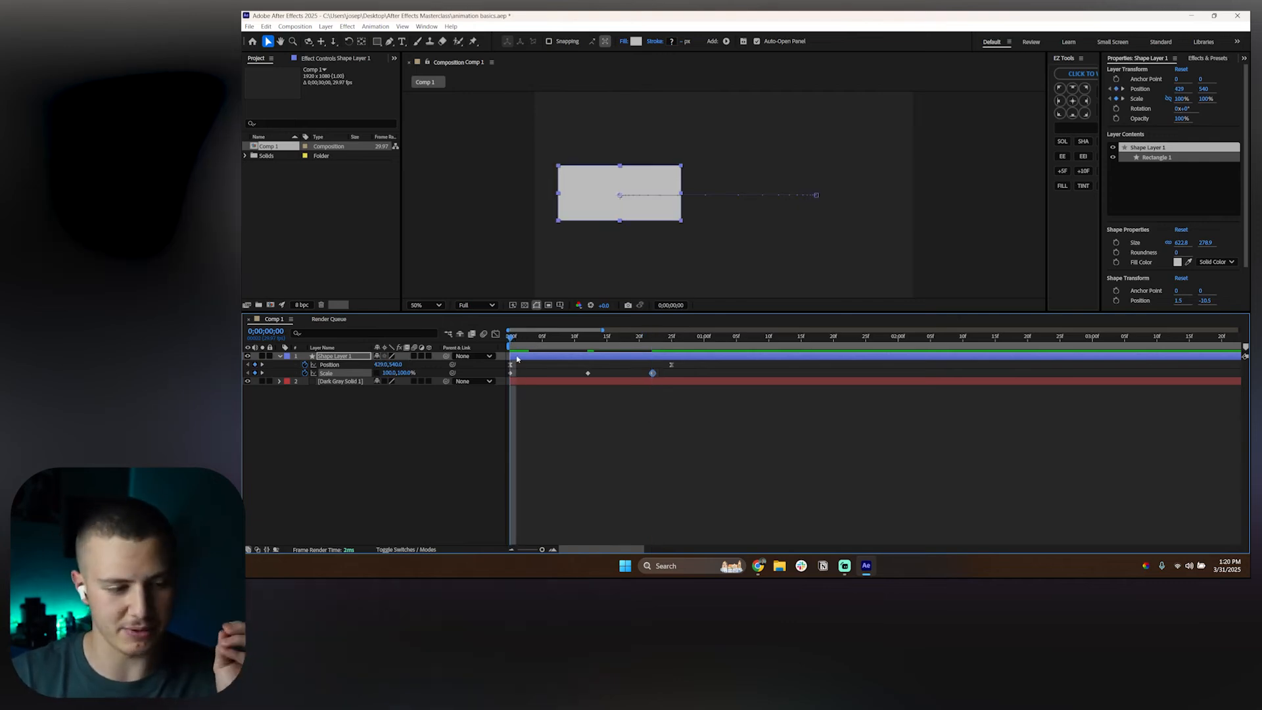
left_click(517, 358)
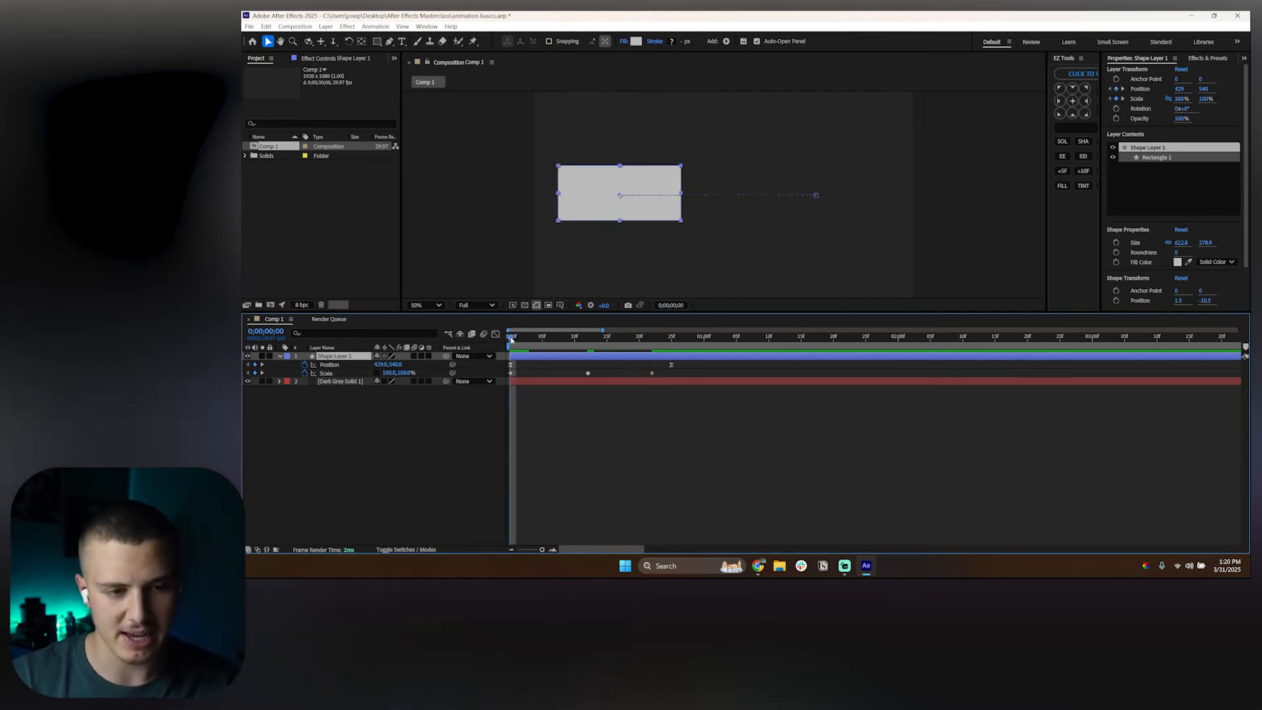
left_click_drag(509, 338, 502, 374)
Step: Open the Graph Editor and view the speed graphs of Position and Scale one after the other
left_click(496, 334)
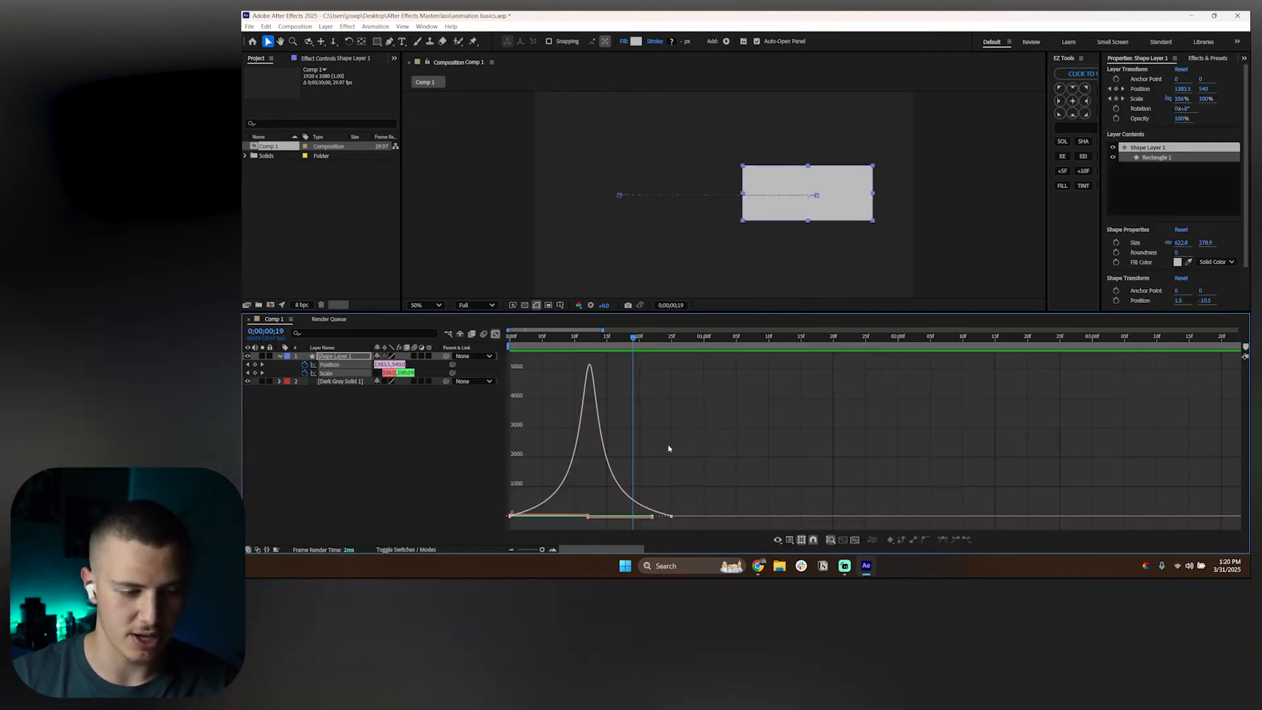
left_click(386, 425)
left_click(329, 365)
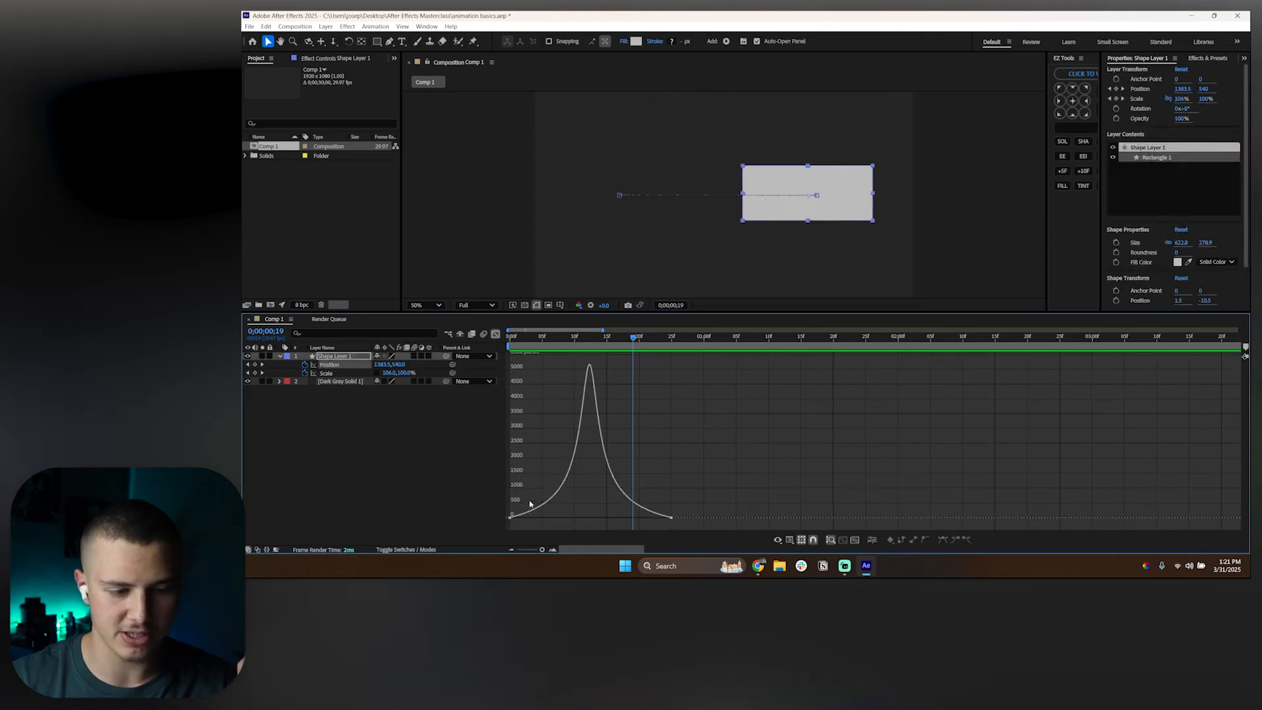
left_click(587, 336)
left_click(327, 373)
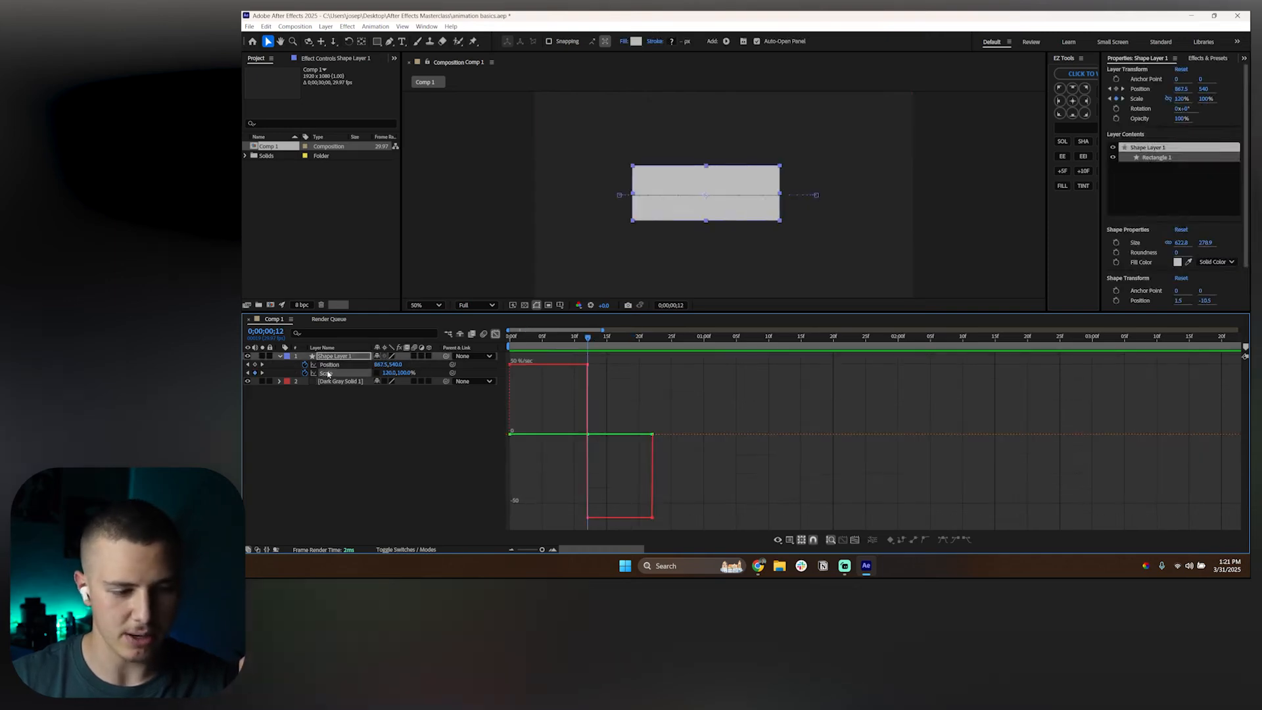
right_click(644, 393)
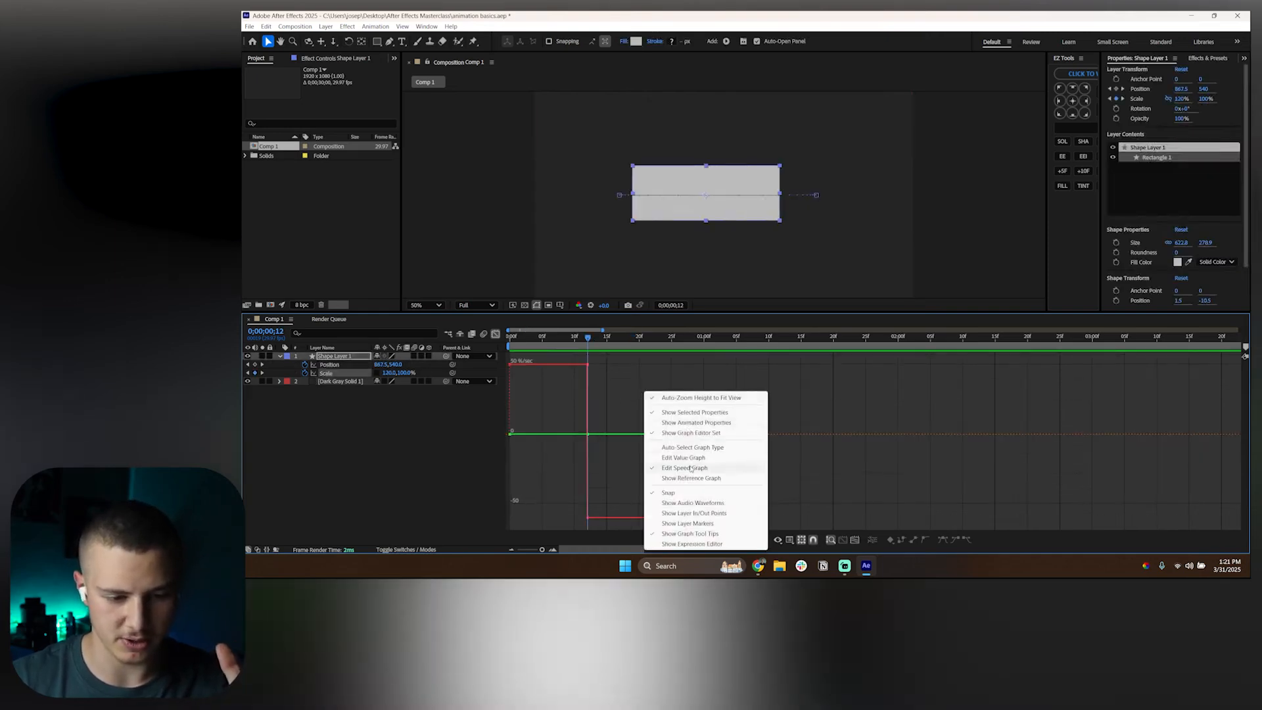
left_click(621, 370)
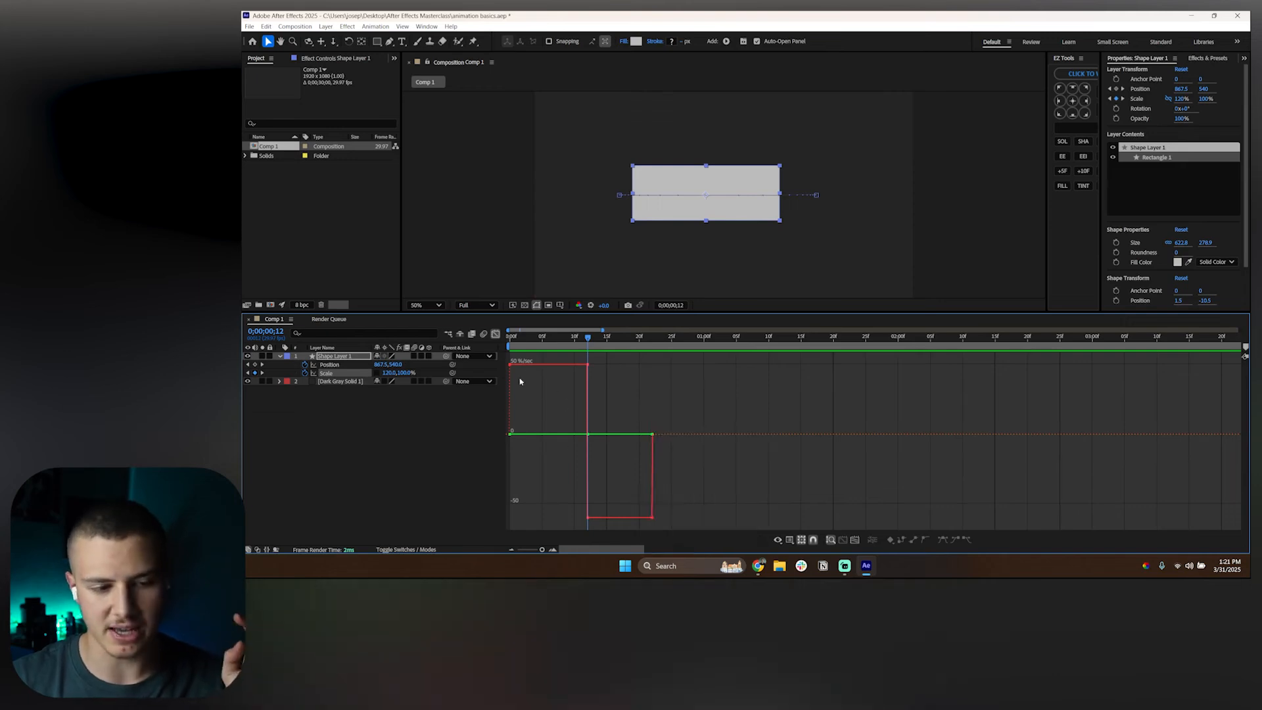
Step: Scrub the stretch between the first frame and frame 12, and compare the Position speed graph with the Scale one
left_click(517, 336)
left_click(509, 338)
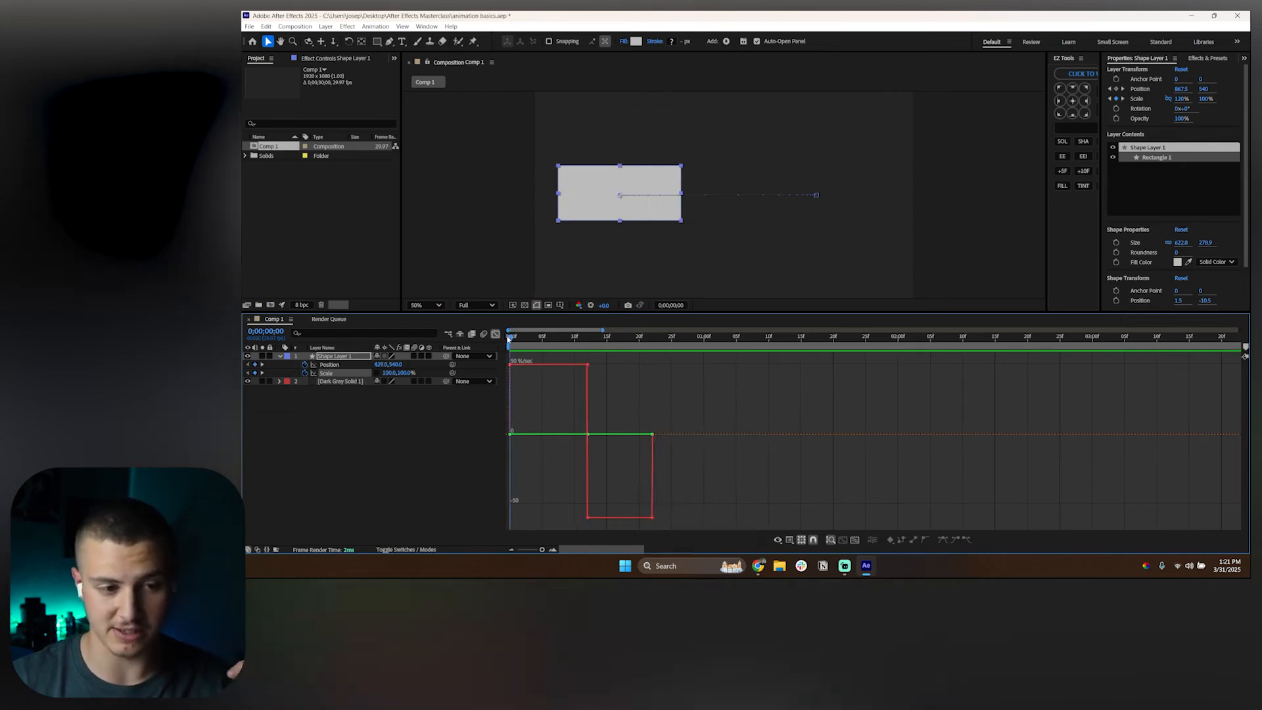
left_click_drag(508, 339, 589, 356)
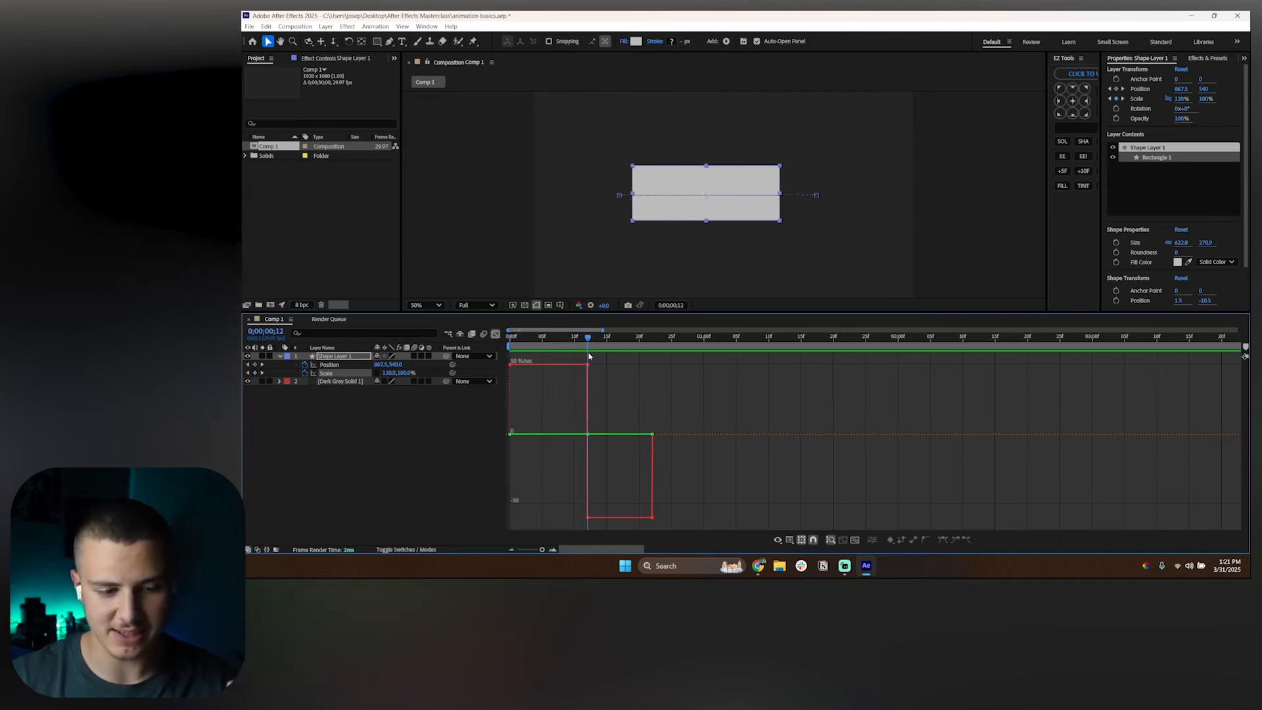
left_click_drag(589, 405, 499, 403)
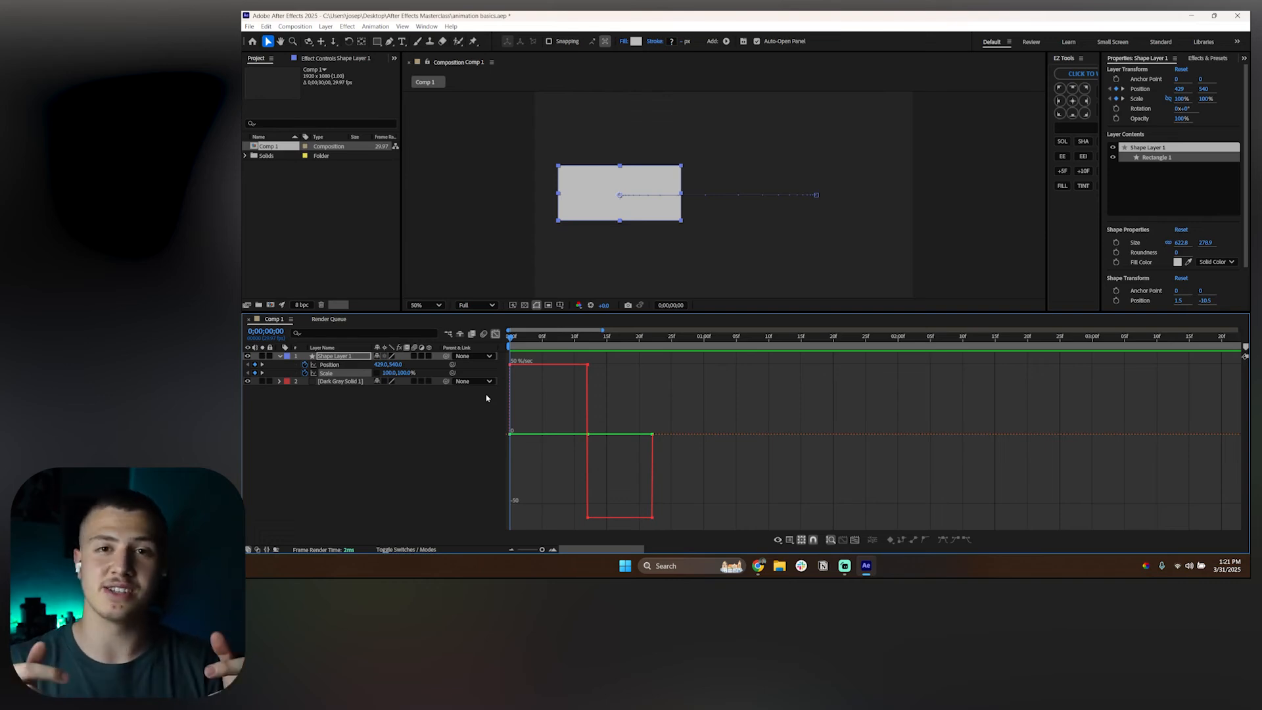
left_click_drag(624, 364, 506, 380)
left_click(329, 365)
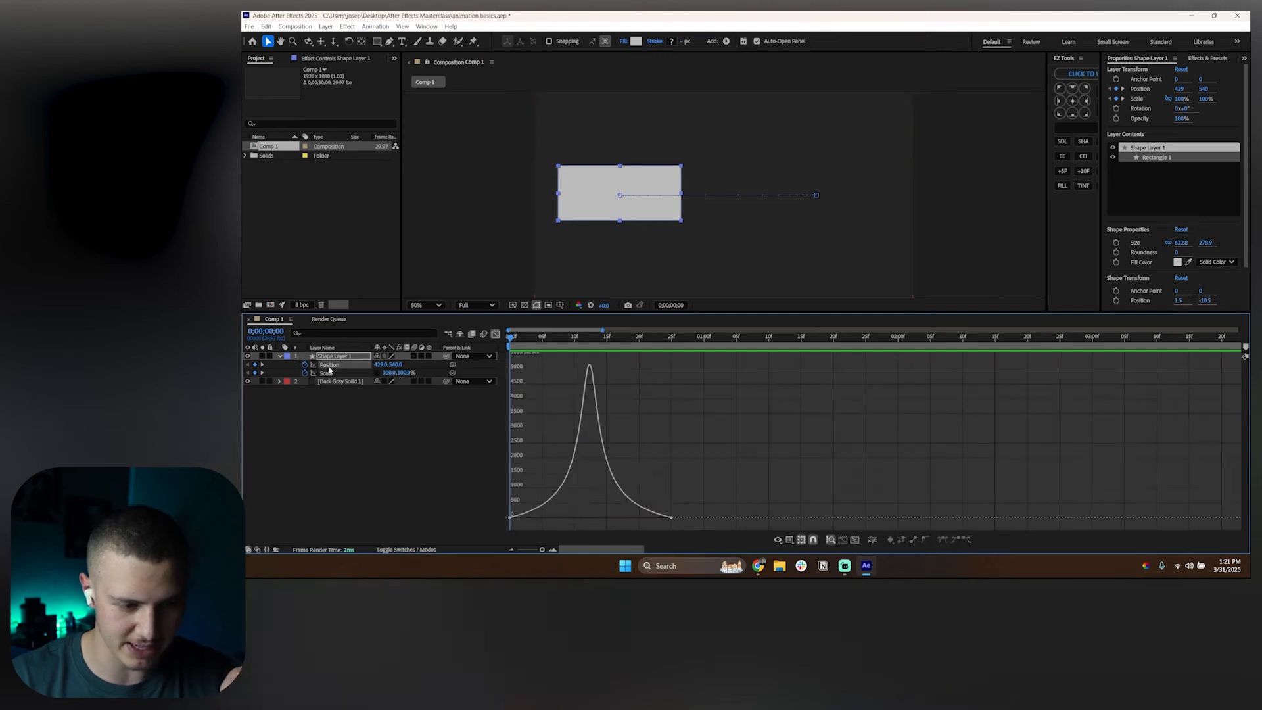
left_click(328, 374)
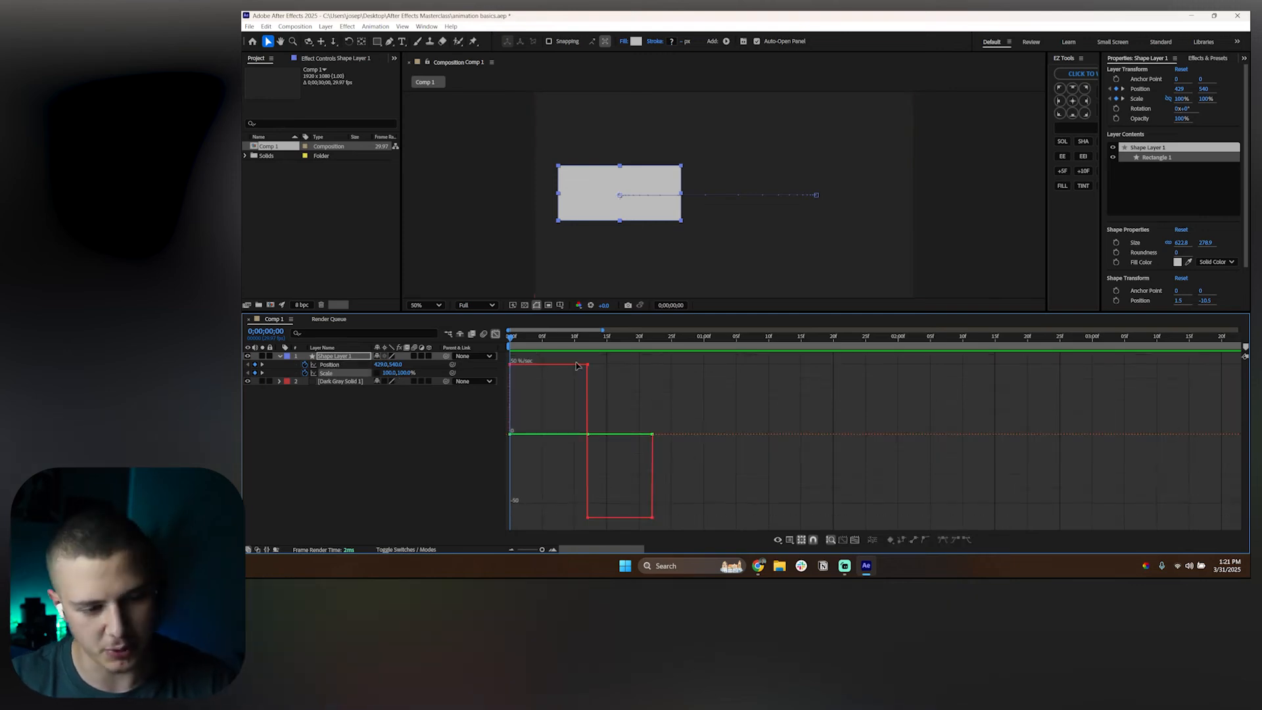
Step: Ease the start of the Scale animation, lengthen the first keyframe's outgoing influence, shorten the middle keyframe's incoming influence, and scrub the result
left_click_drag(615, 359, 507, 395)
key("F9")
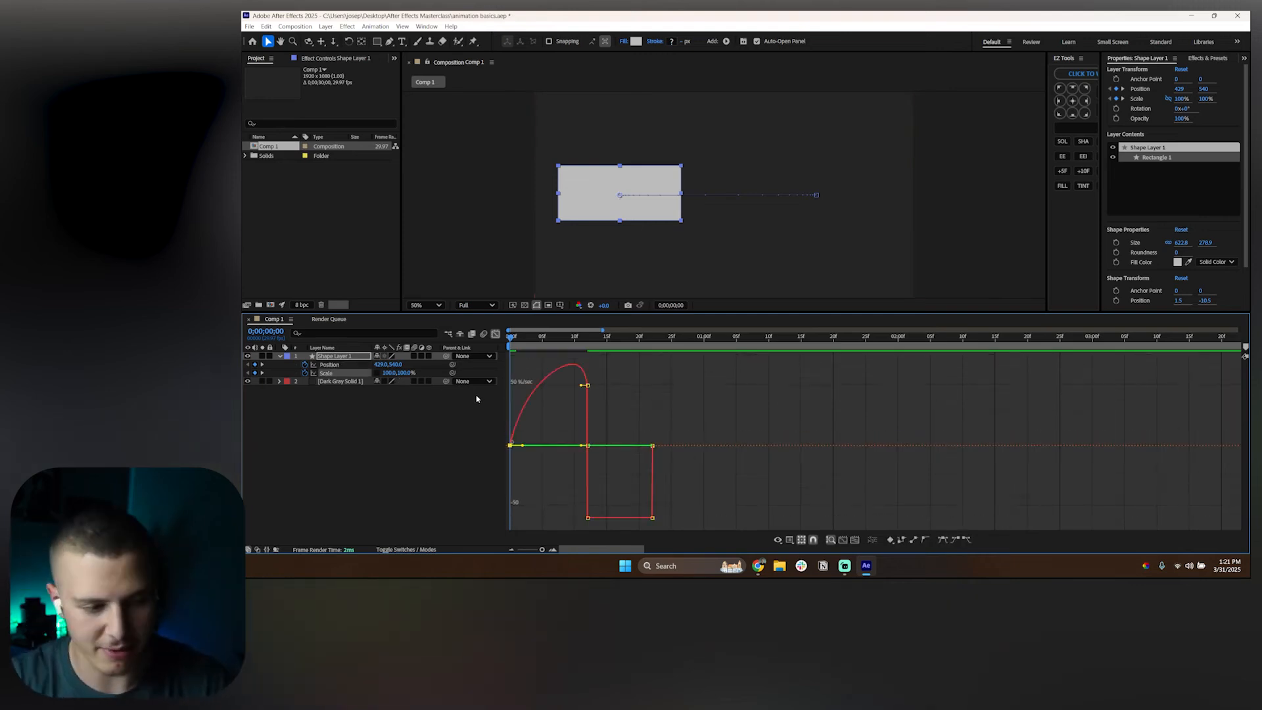
left_click_drag(523, 447, 541, 447)
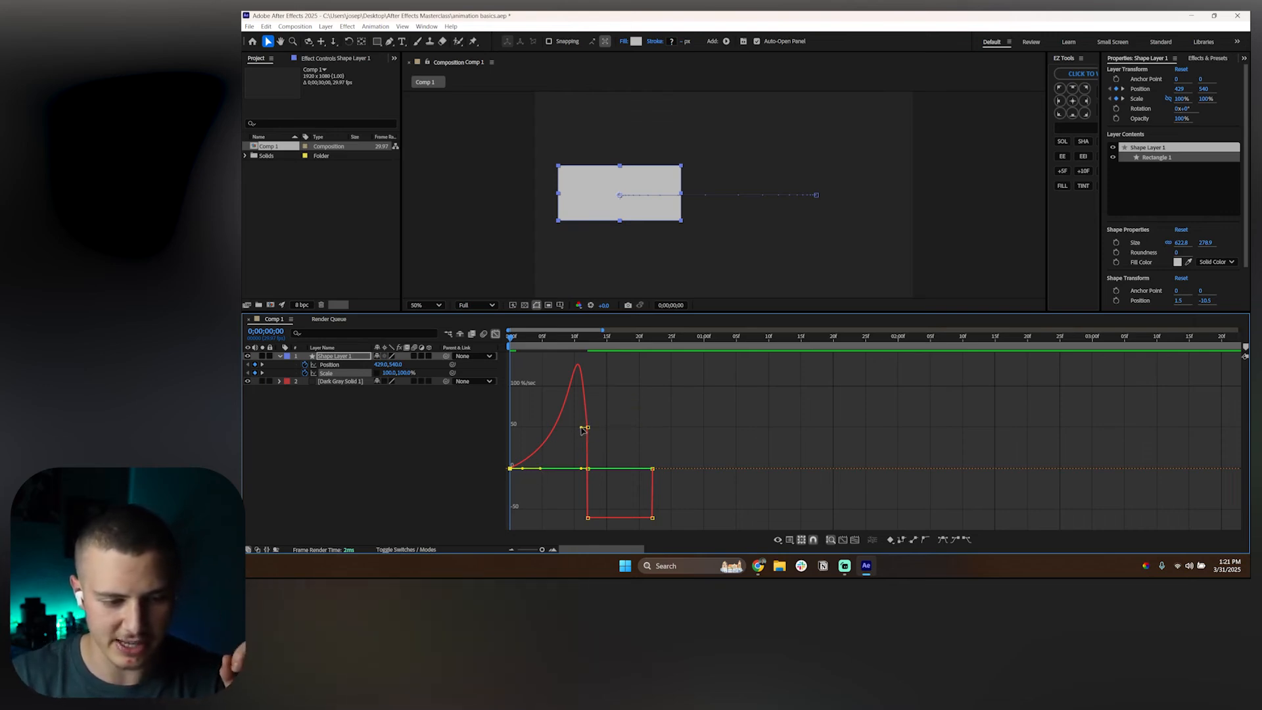
left_click_drag(582, 430, 585, 430)
left_click(558, 387)
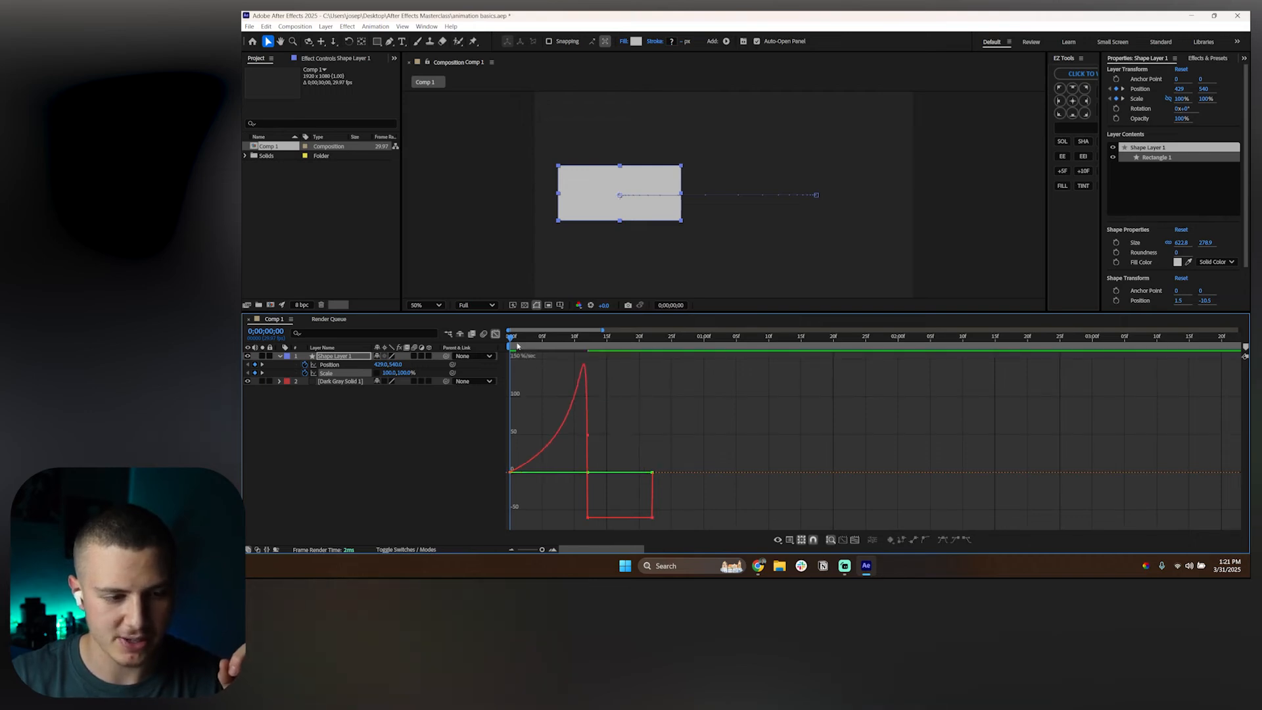
left_click_drag(518, 345, 563, 349)
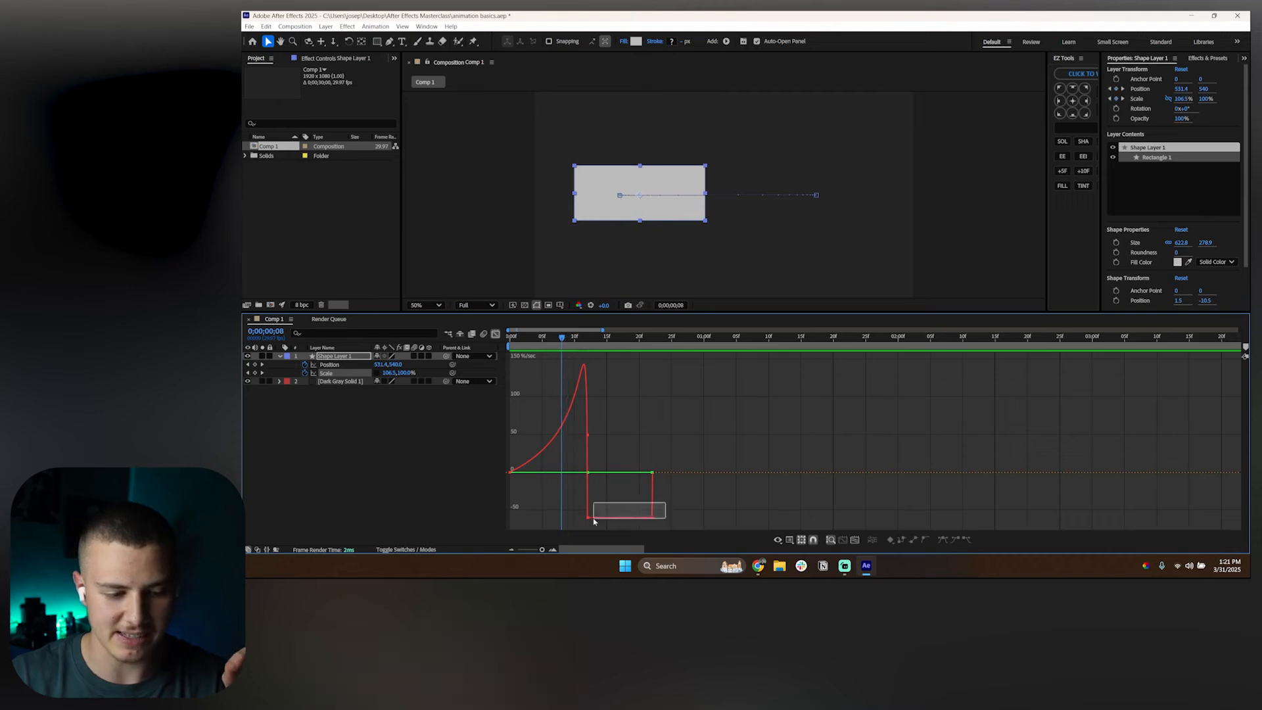
Step: Ease the Scale keyframes at frames 12 and 22 to zero speed, and undo a trial change to the last influence handle
left_click_drag(594, 519, 579, 526)
key("F9")
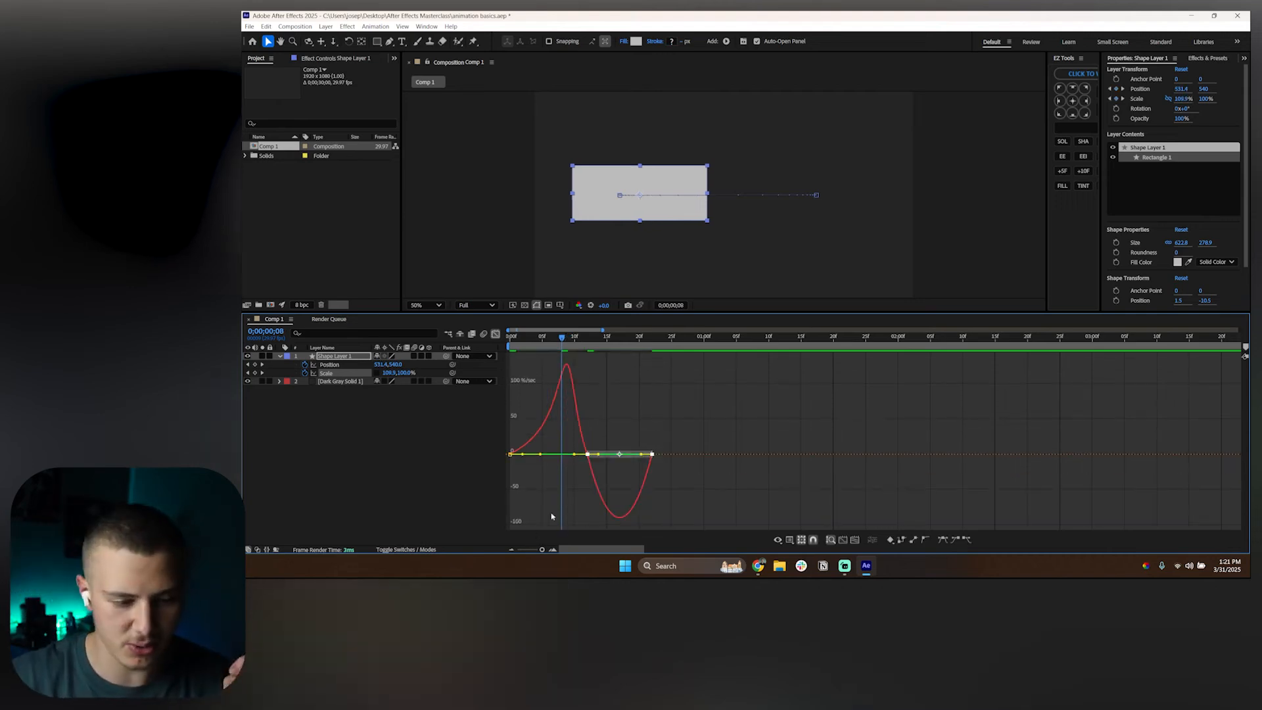
left_click_drag(643, 458, 628, 458)
key("ctrl+z")
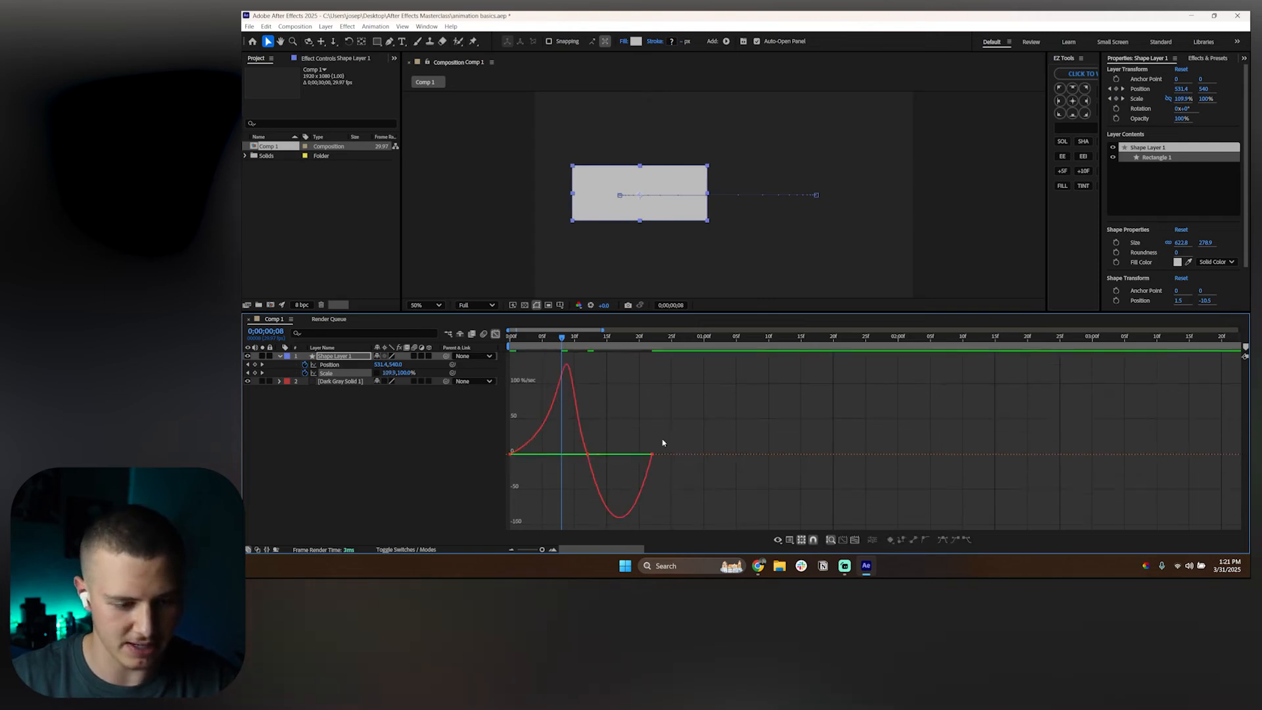
Step: Lengthen the last Scale keyframe's incoming influence in the speed graph, preview the stretch, and close the Graph Editor
left_click_drag(641, 456, 583, 421)
left_click(614, 409)
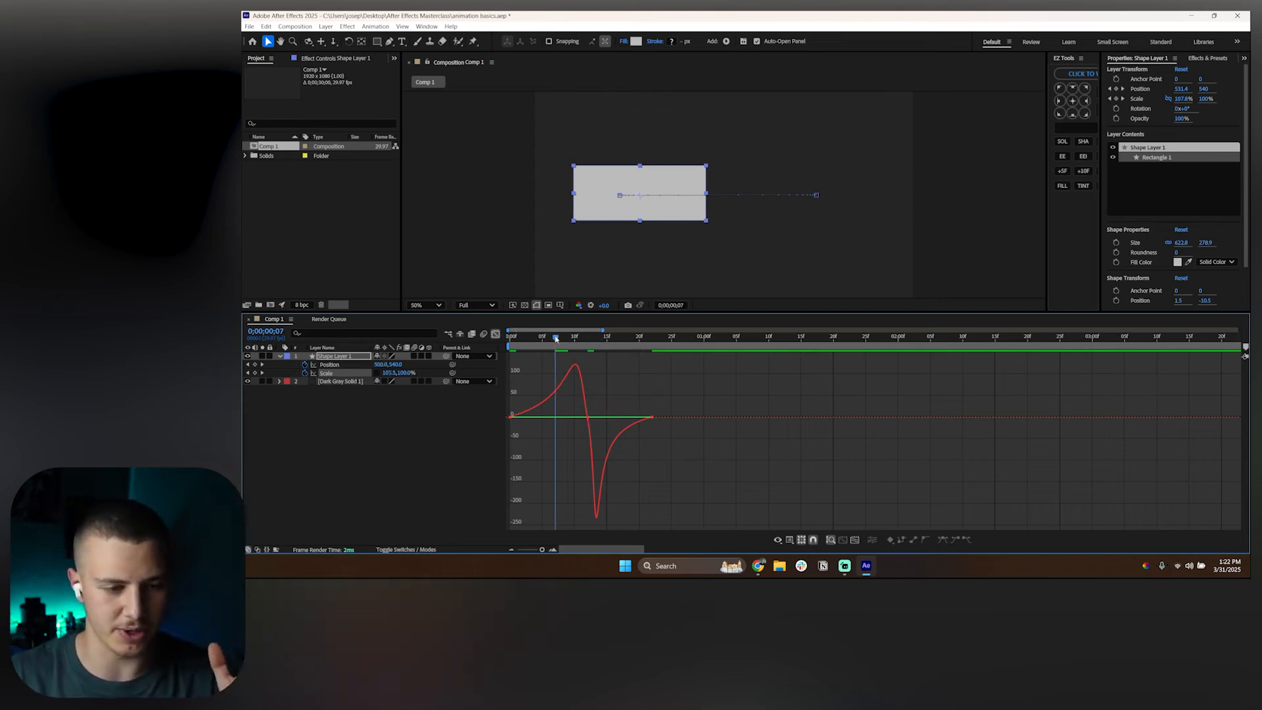
key("space")
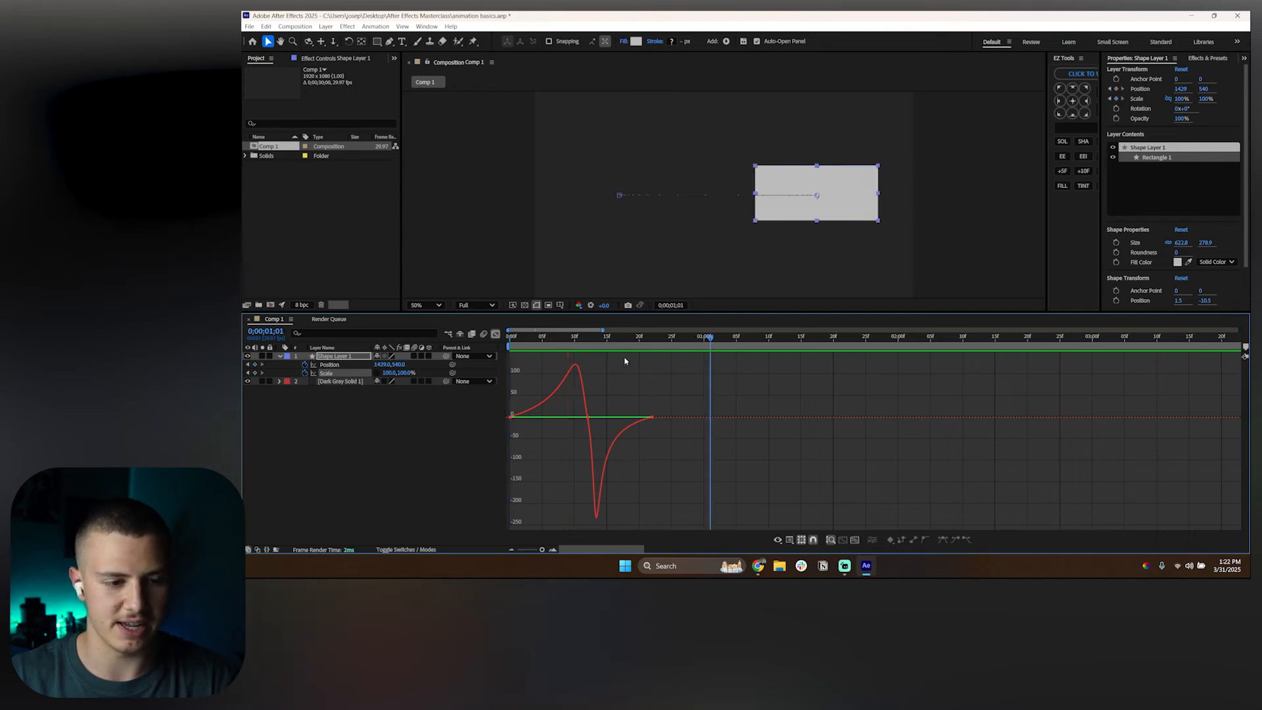
left_click(517, 336)
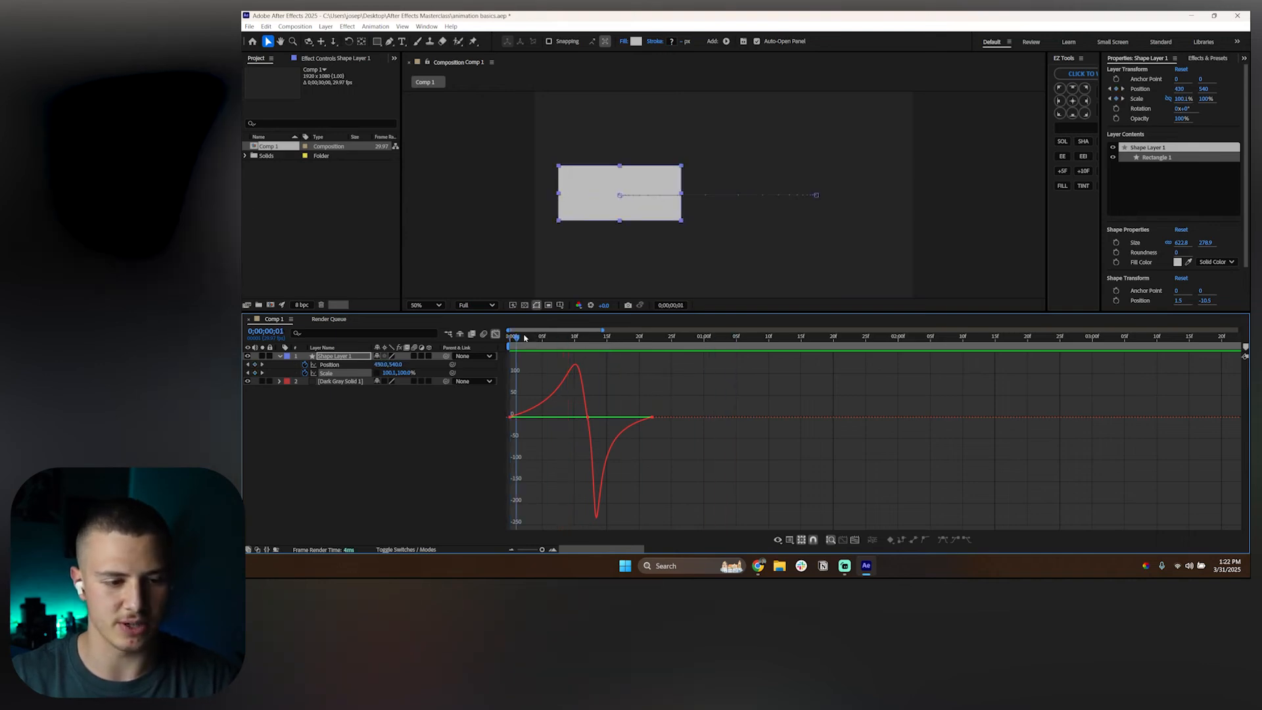
left_click(496, 334)
left_click(592, 421)
key("space")
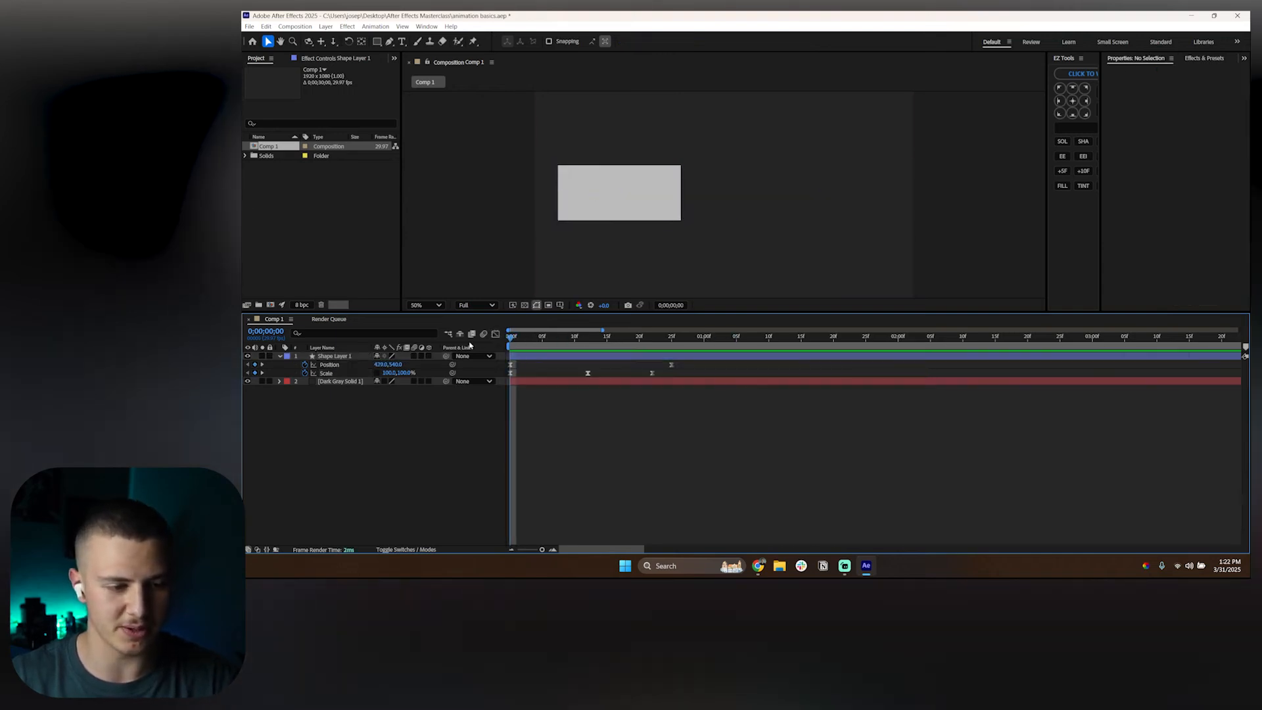
key("space")
Step: Try the movement without its Scale keyframes, undo their deletion, and preview the stretched version for comparison
left_click_drag(665, 369, 499, 377)
key("Delete")
key("space")
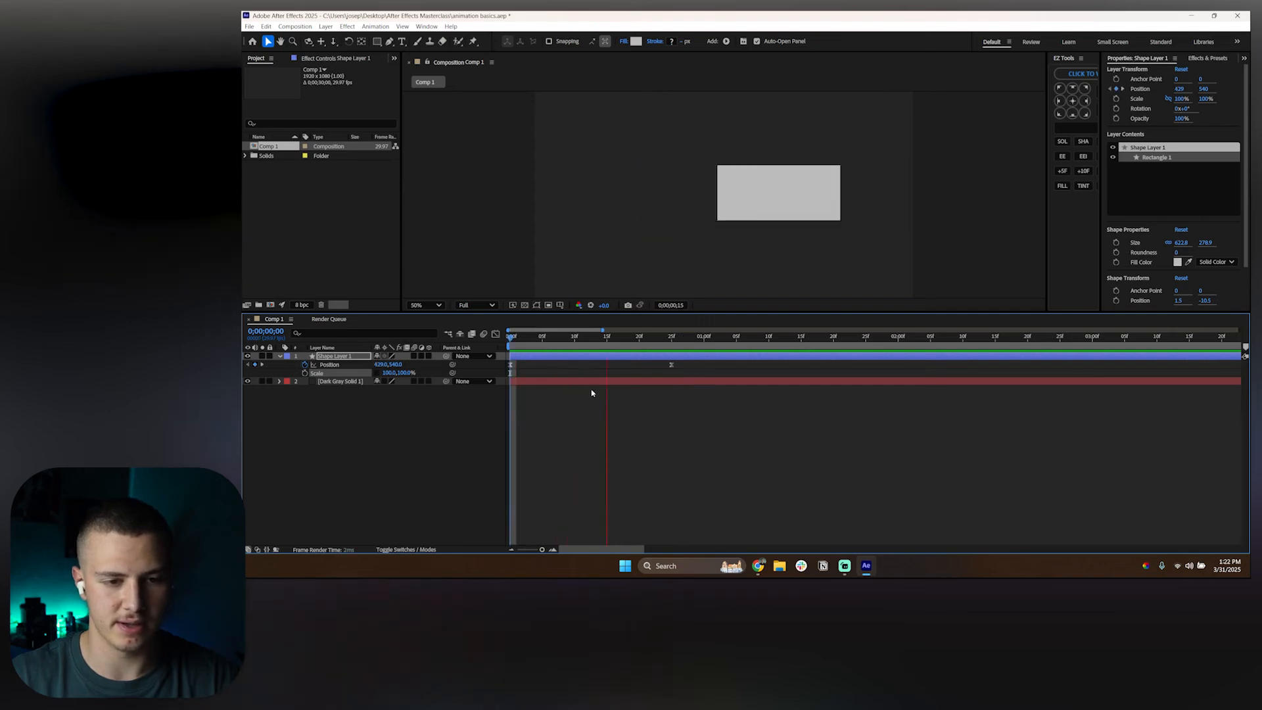
key("space")
key("ctrl+z")
key("space")
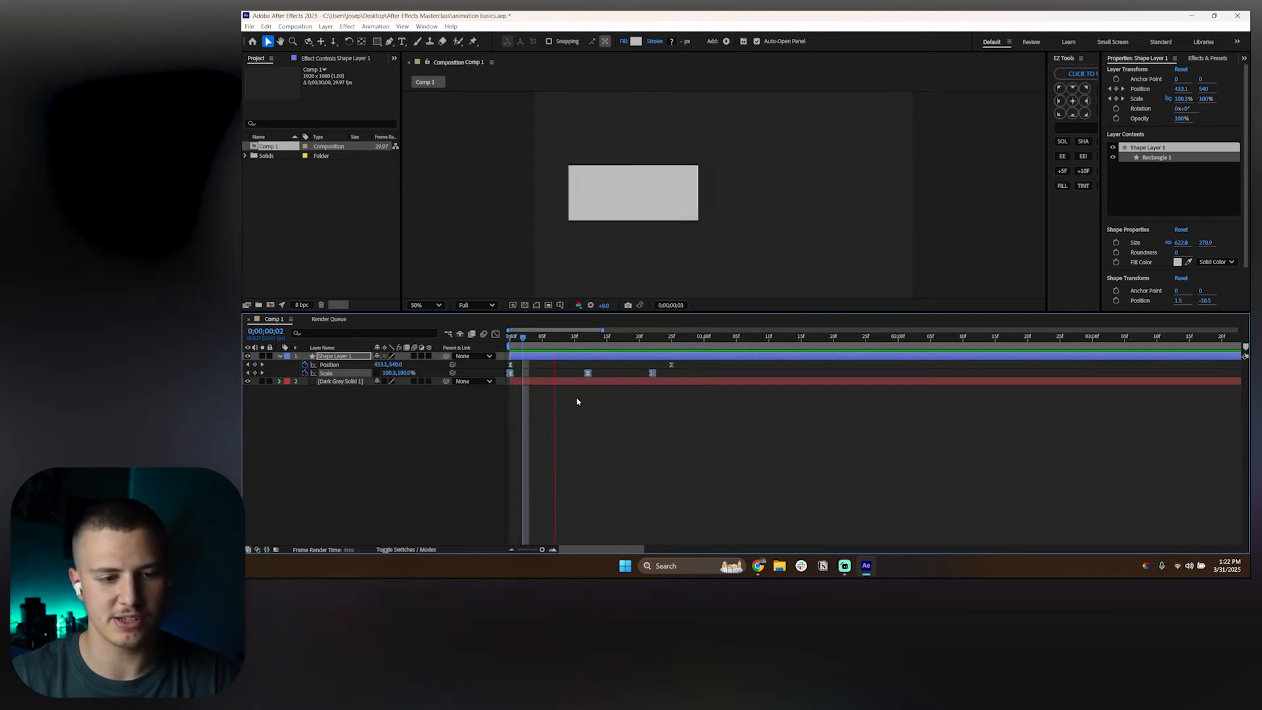
key("space")
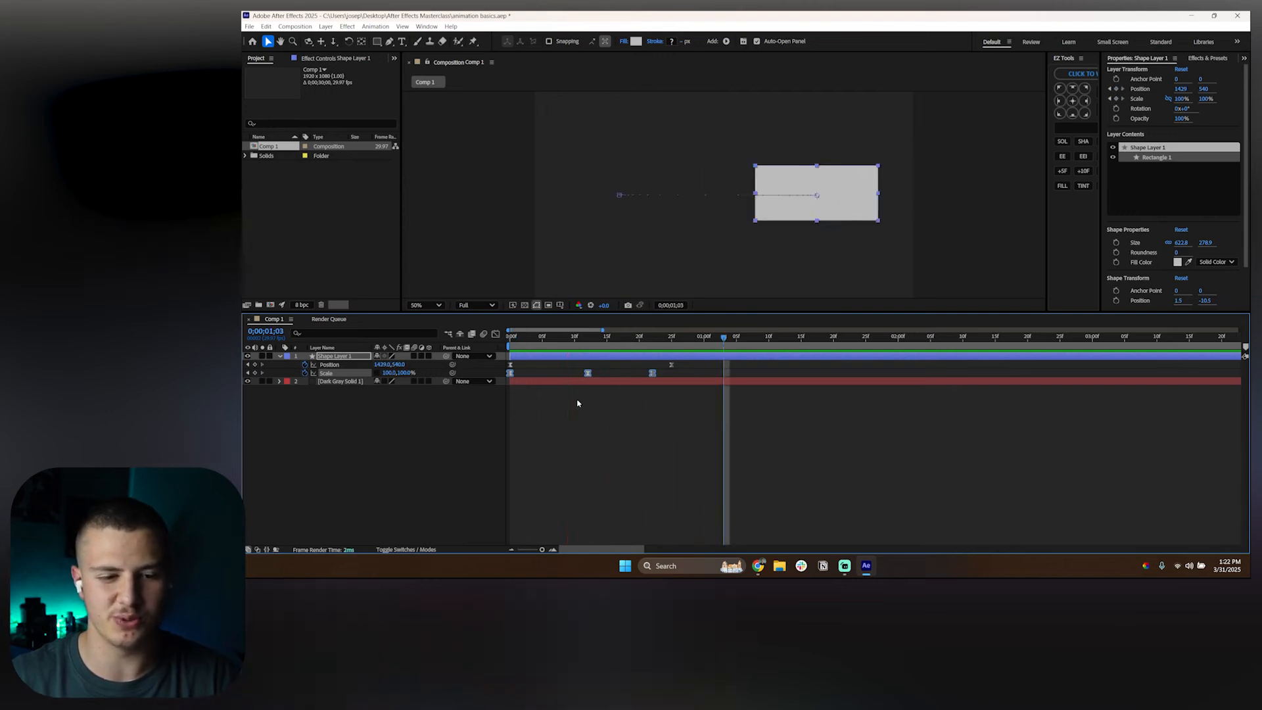
Step: Try a horizontal Scale of 80% on the keyframe at frame 22 and preview the movement
left_click(460, 431)
left_click(587, 351)
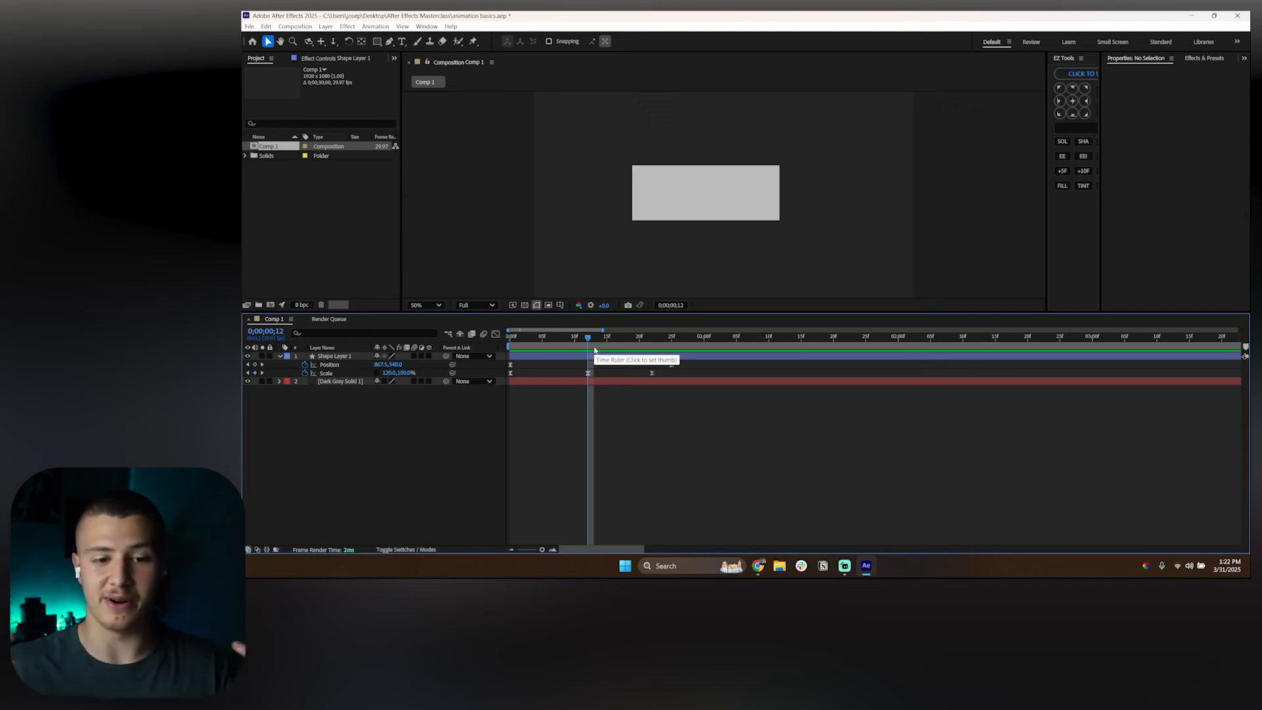
key("shift+Page_Down")
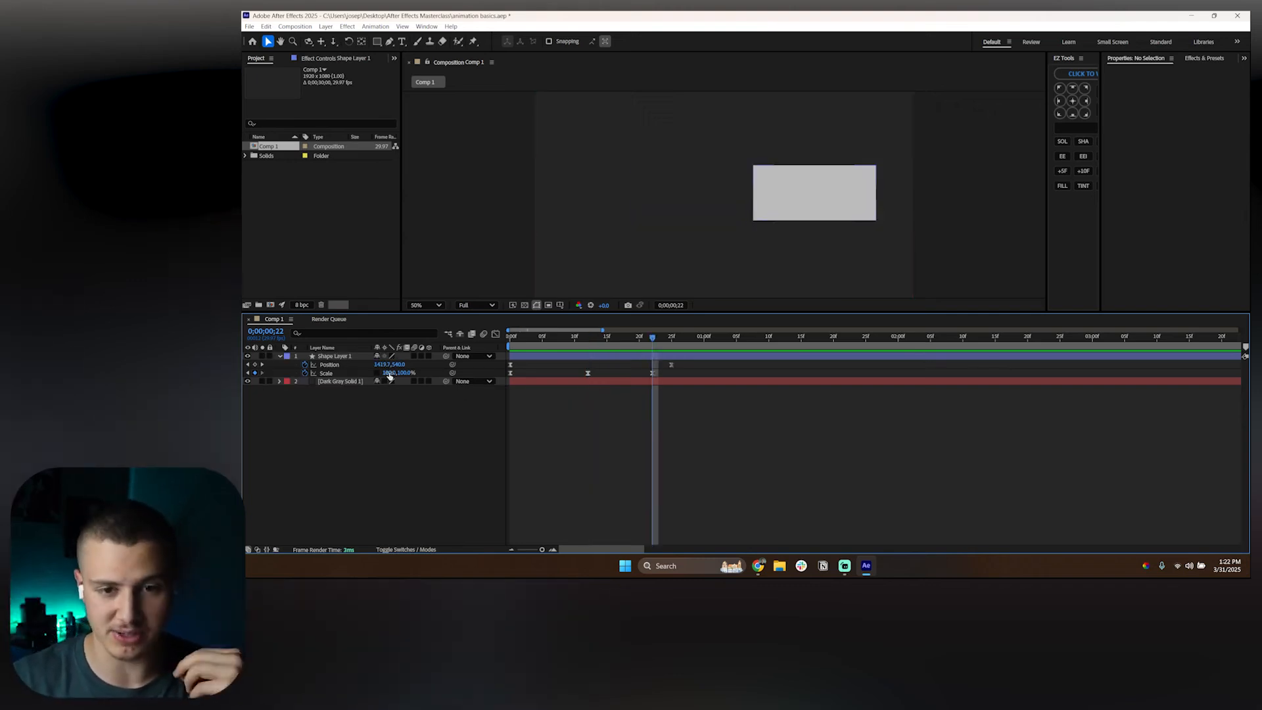
left_click_drag(389, 373, 379, 373)
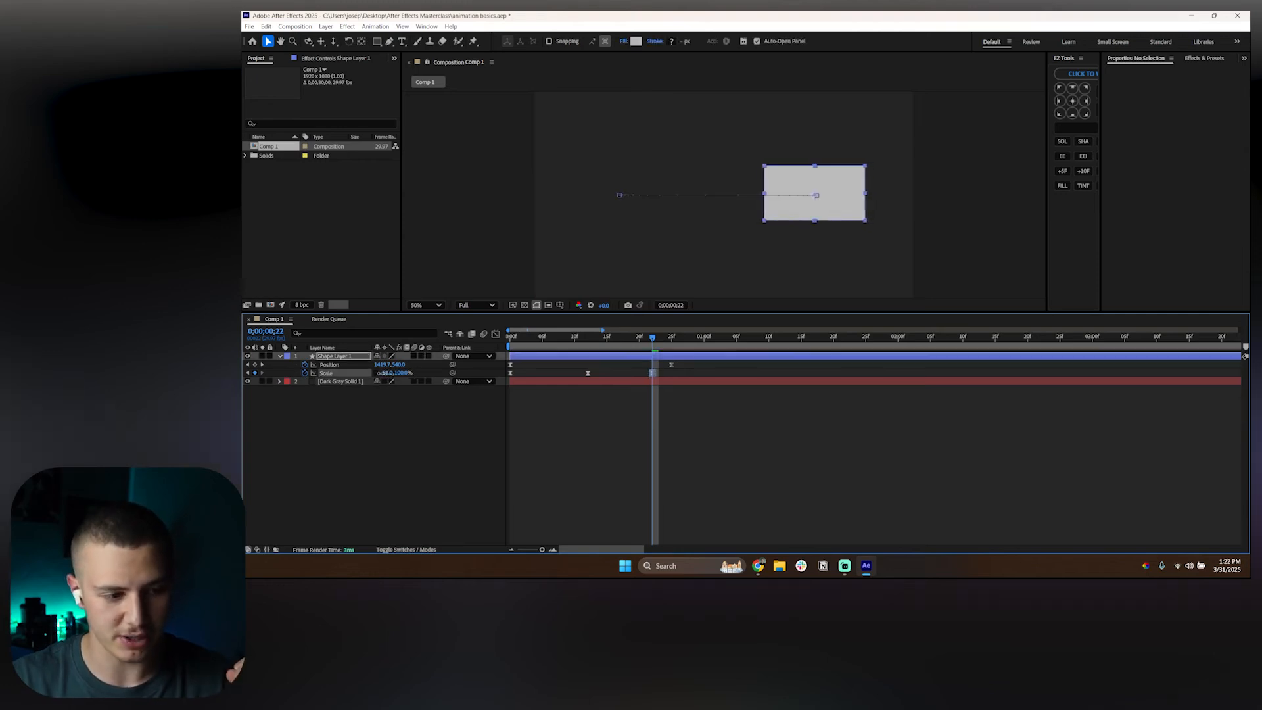
left_click(409, 428)
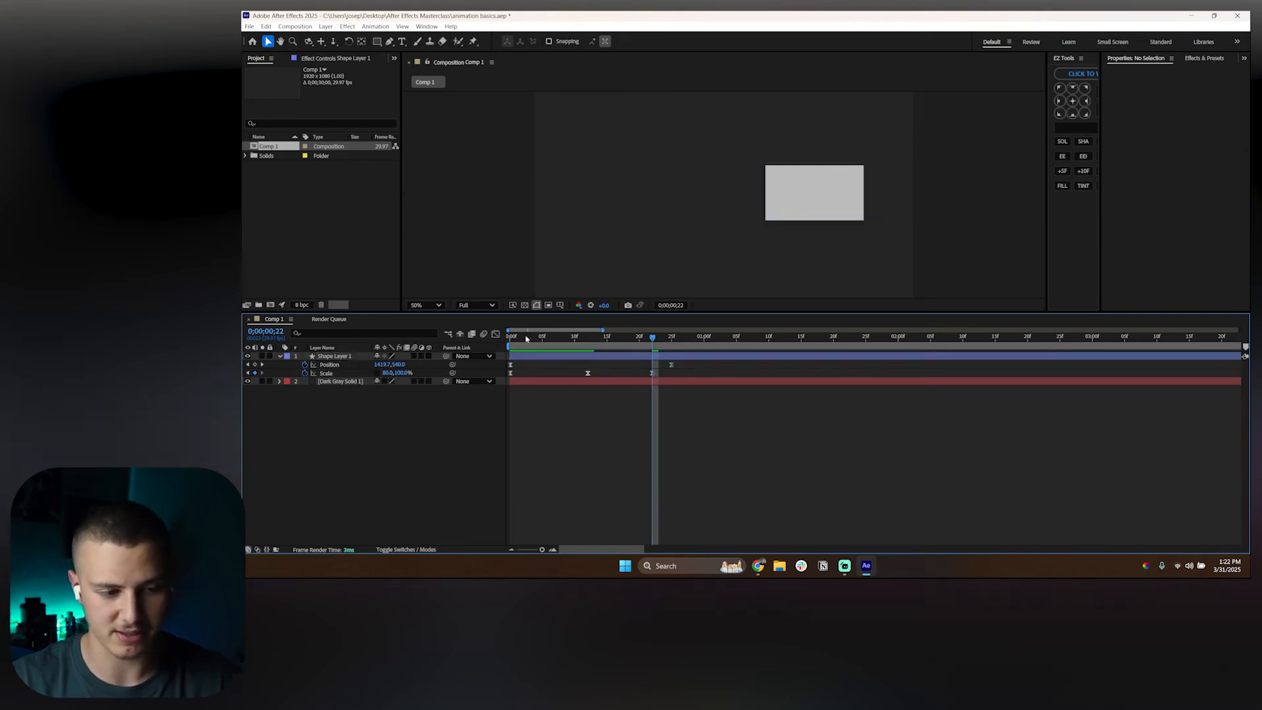
key("Home")
key("space")
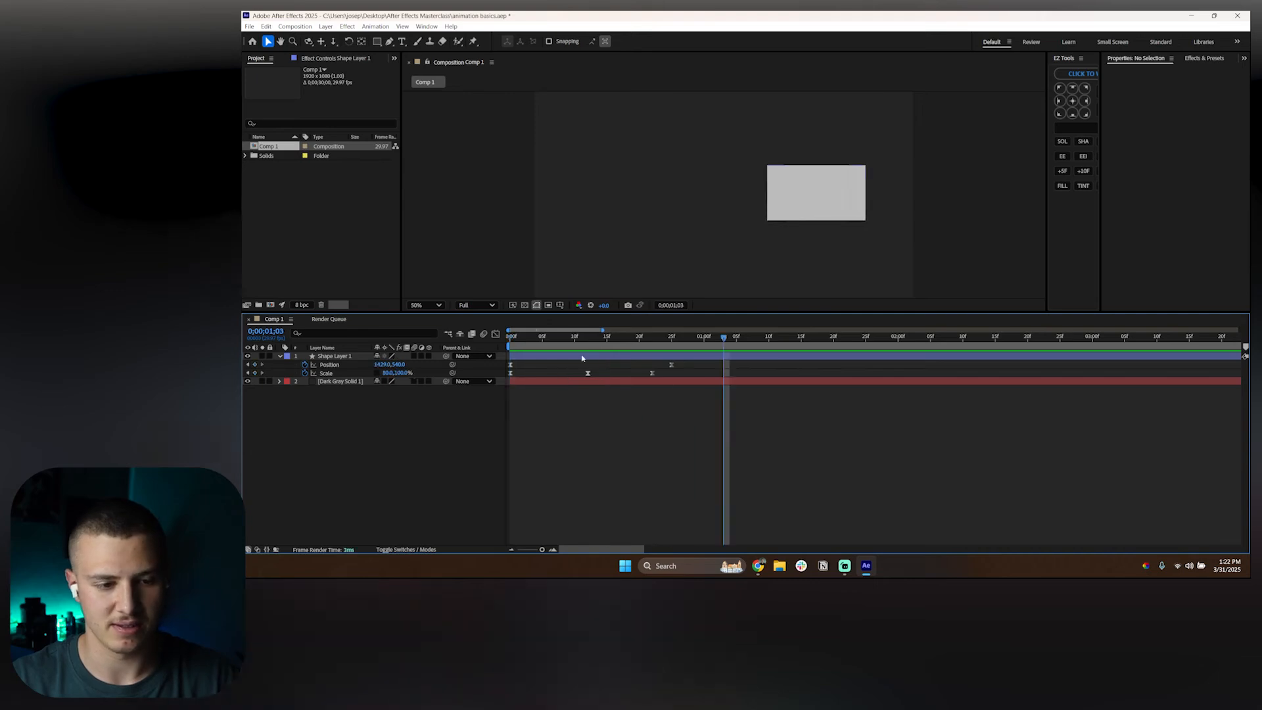
key("space")
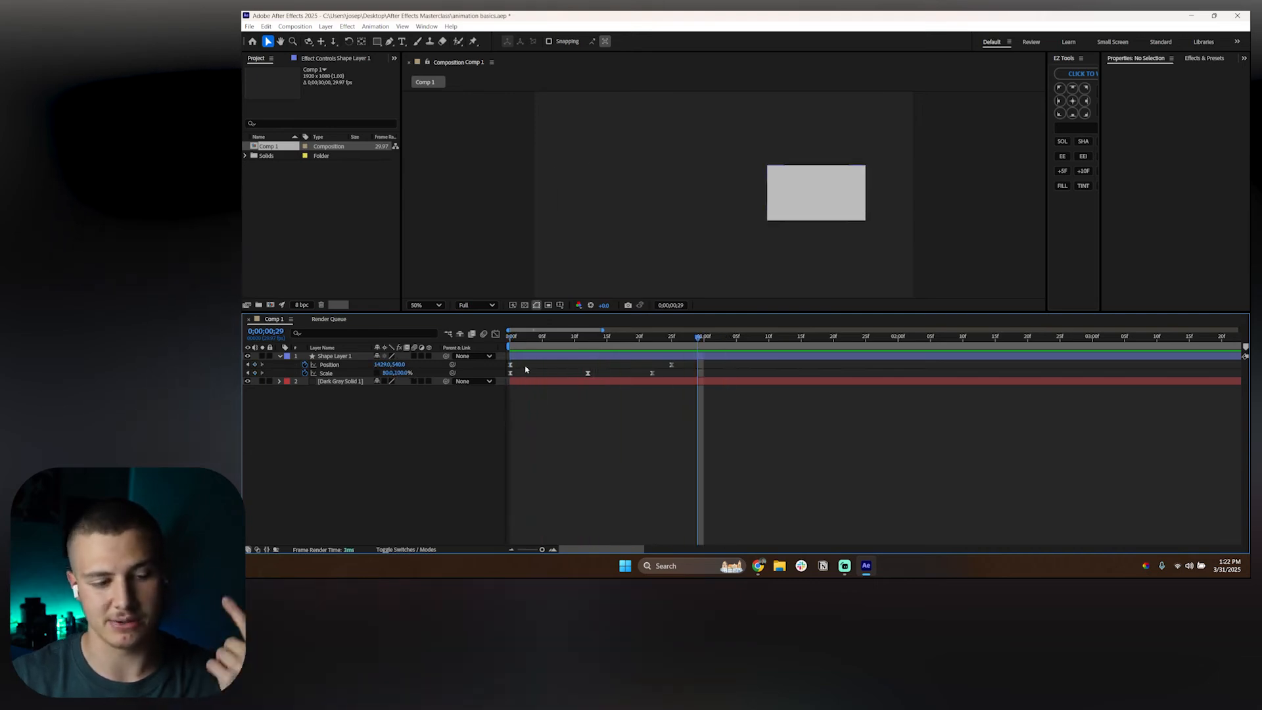
Step: Try a 100% horizontal Scale keyframe at frame 25, shift the 80% keyframe to frame 19, and preview the result
left_click(248, 373)
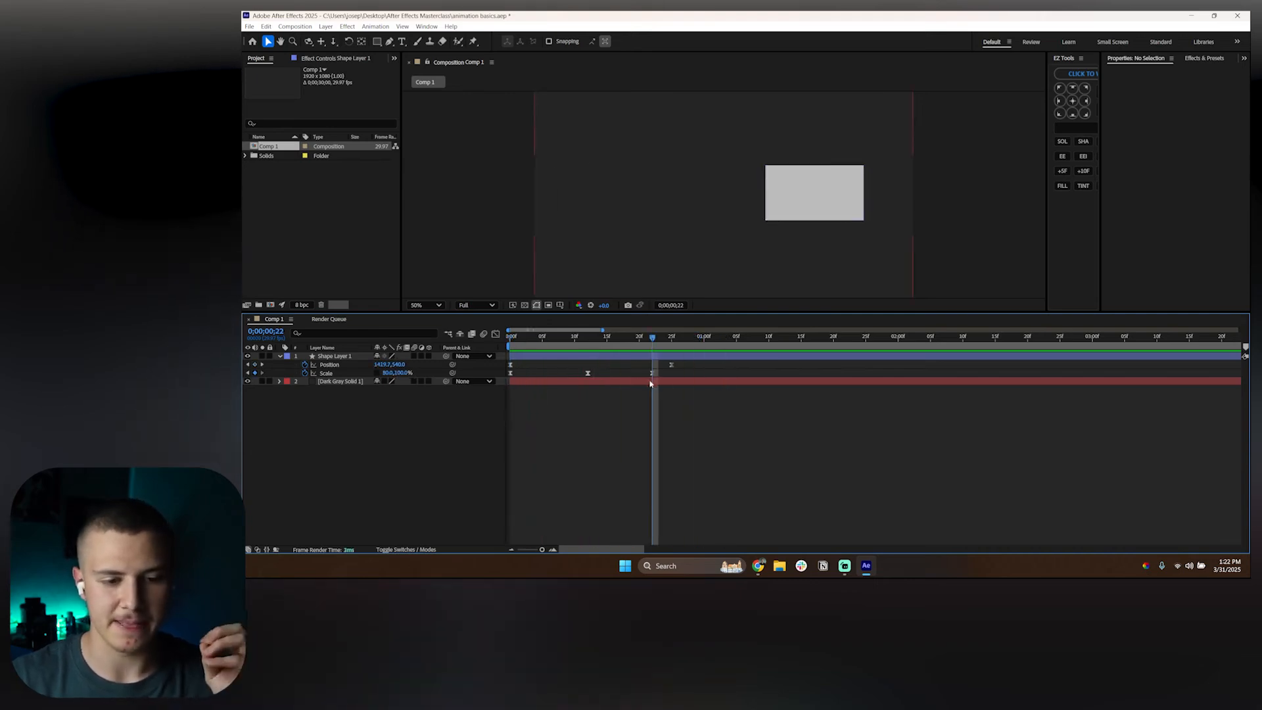
left_click_drag(589, 345, 666, 357)
left_click(390, 373)
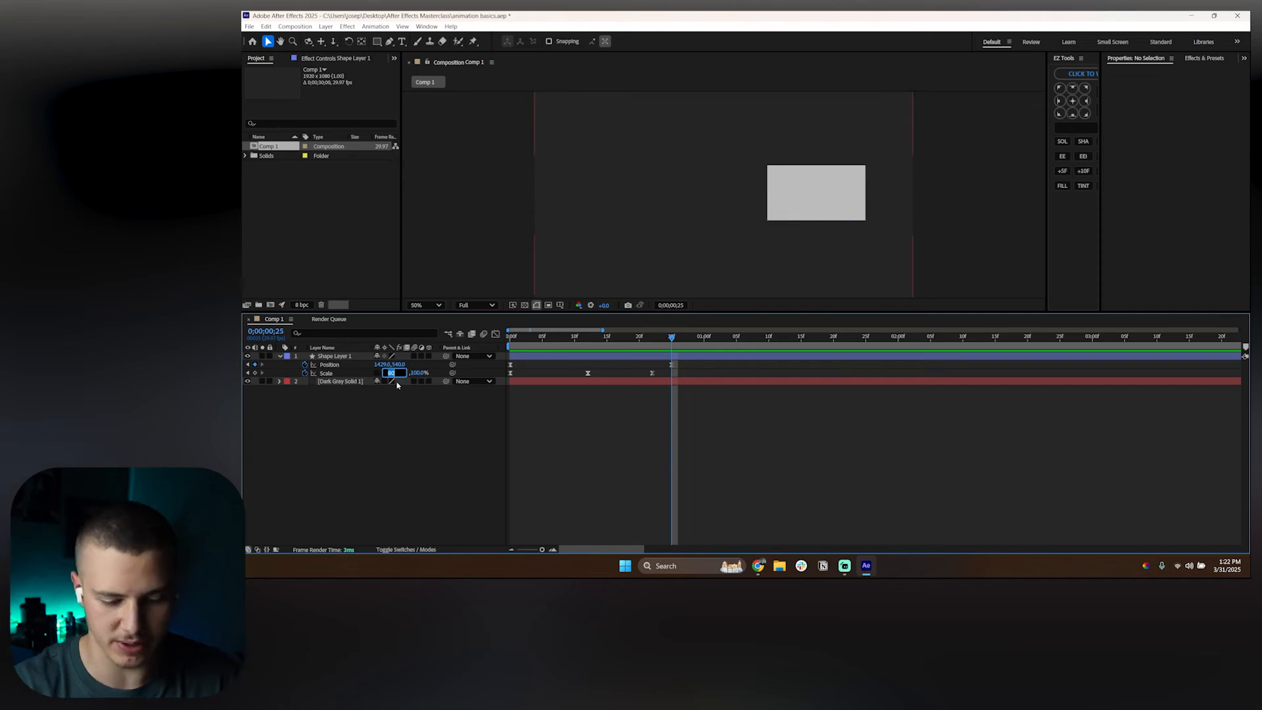
key("Return")
left_click_drag(595, 339, 582, 338)
key("space")
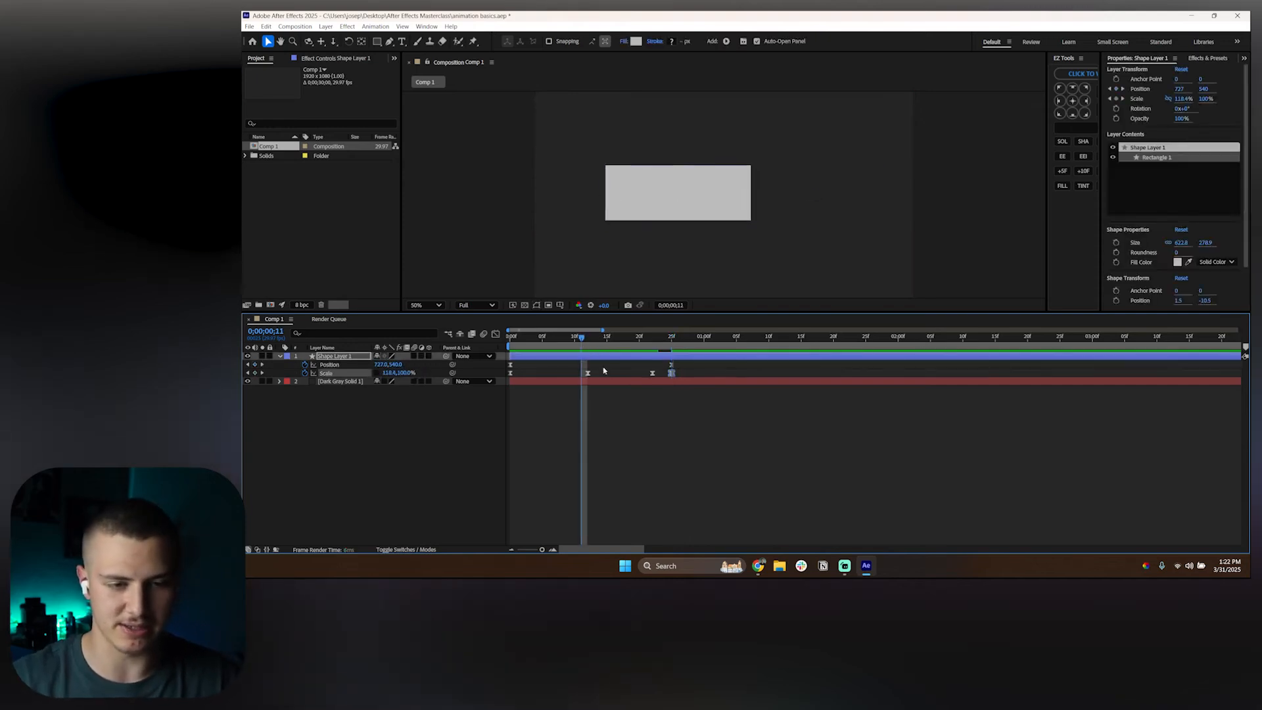
key("space")
left_click_drag(638, 374, 633, 374)
left_click(570, 374)
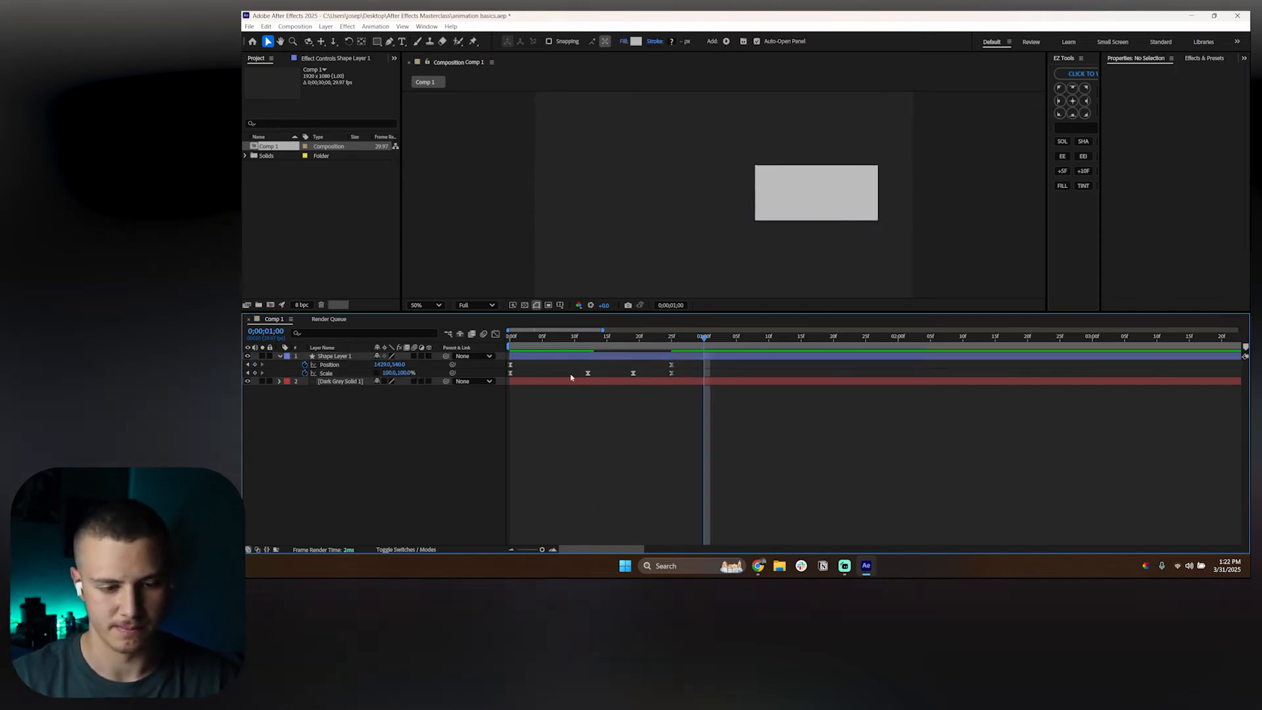
left_click(510, 337)
key("space")
key("space")
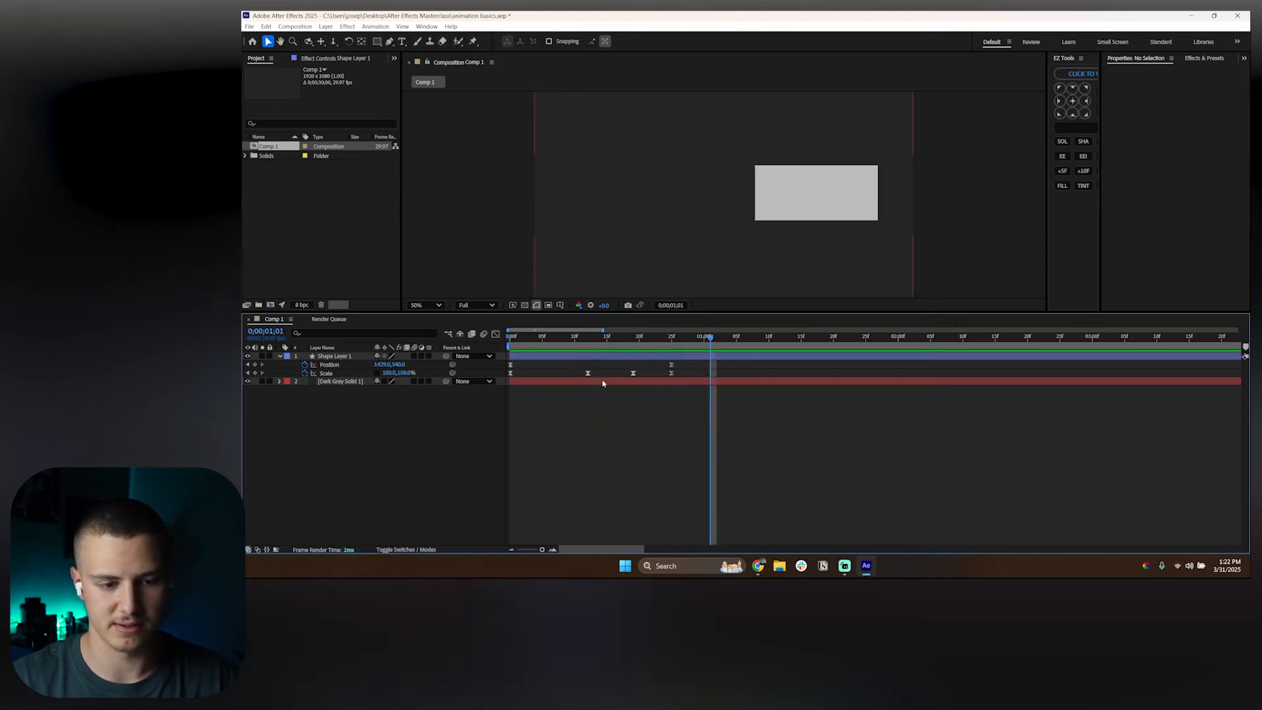
Step: Revert the squash changes so Scale ends at 100% on frame 22, and return to the first frame
left_click_drag(682, 373, 625, 370)
key("Page_Up")
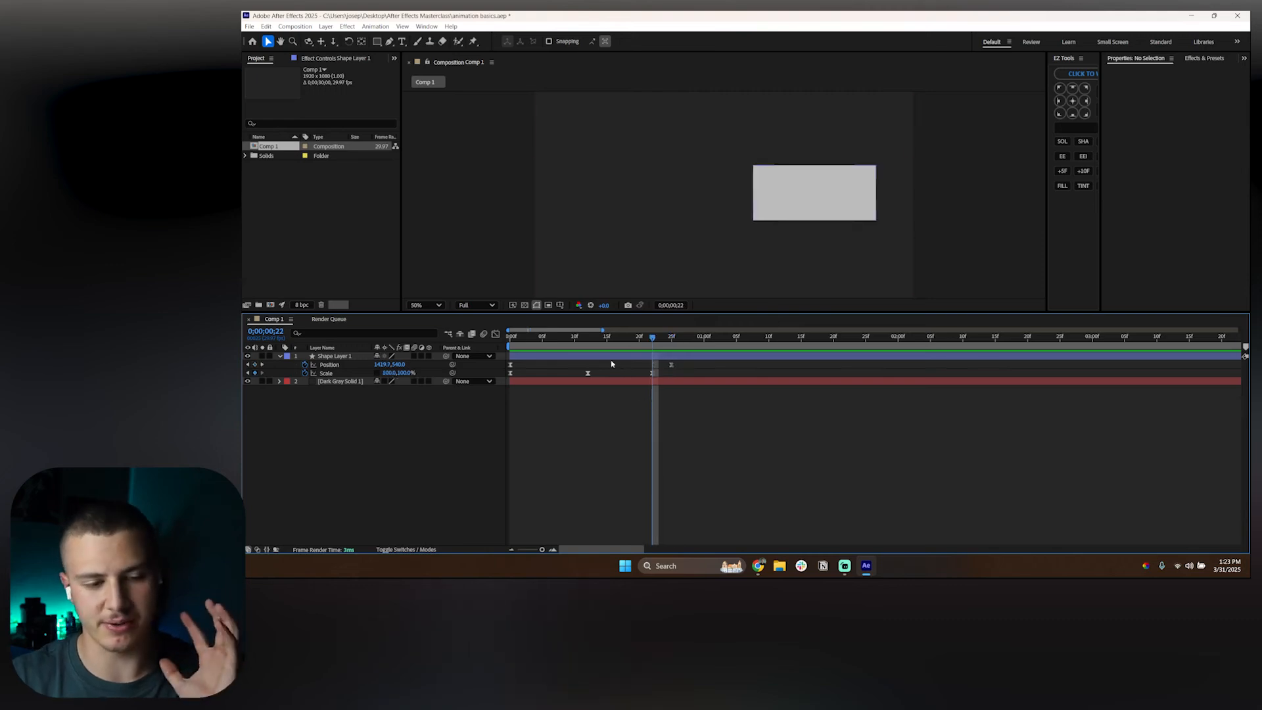
left_click_drag(547, 338, 506, 347)
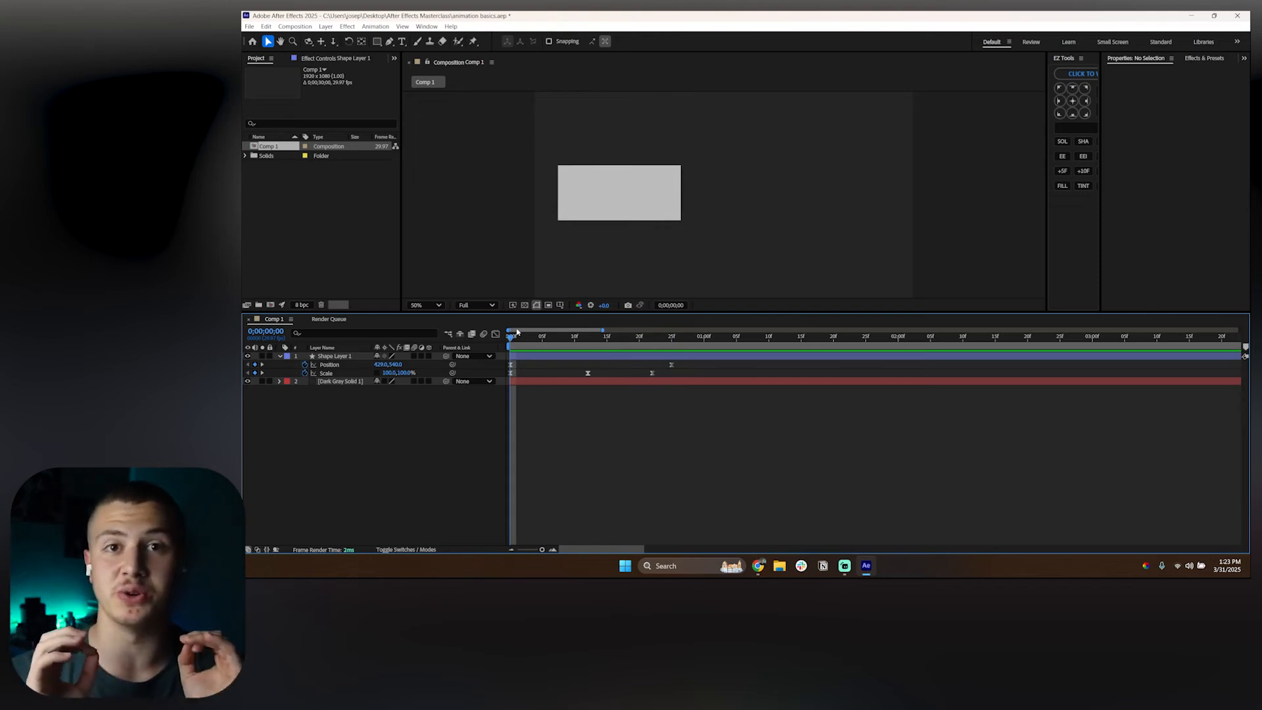
Step: Delete the rectangle's shape layer and create a new empty shape layer in the composition
left_click(336, 355)
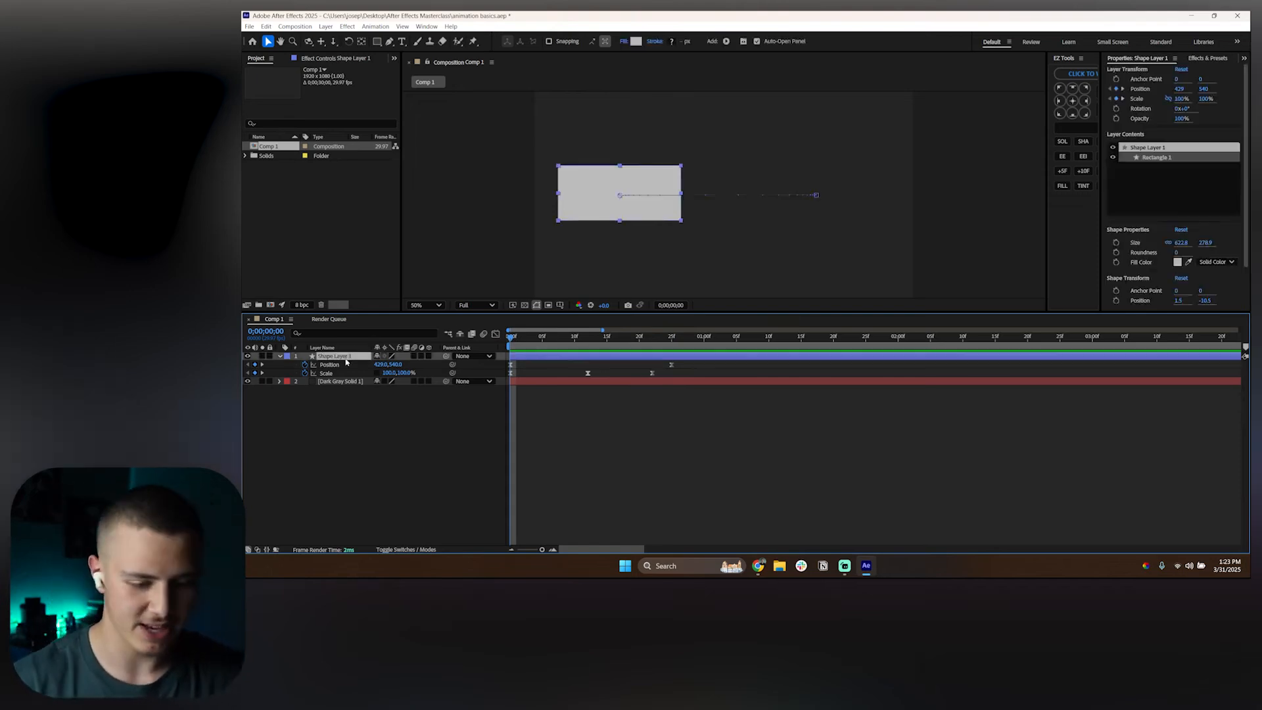
key("Delete")
right_click(338, 397)
mouse_move(365, 405)
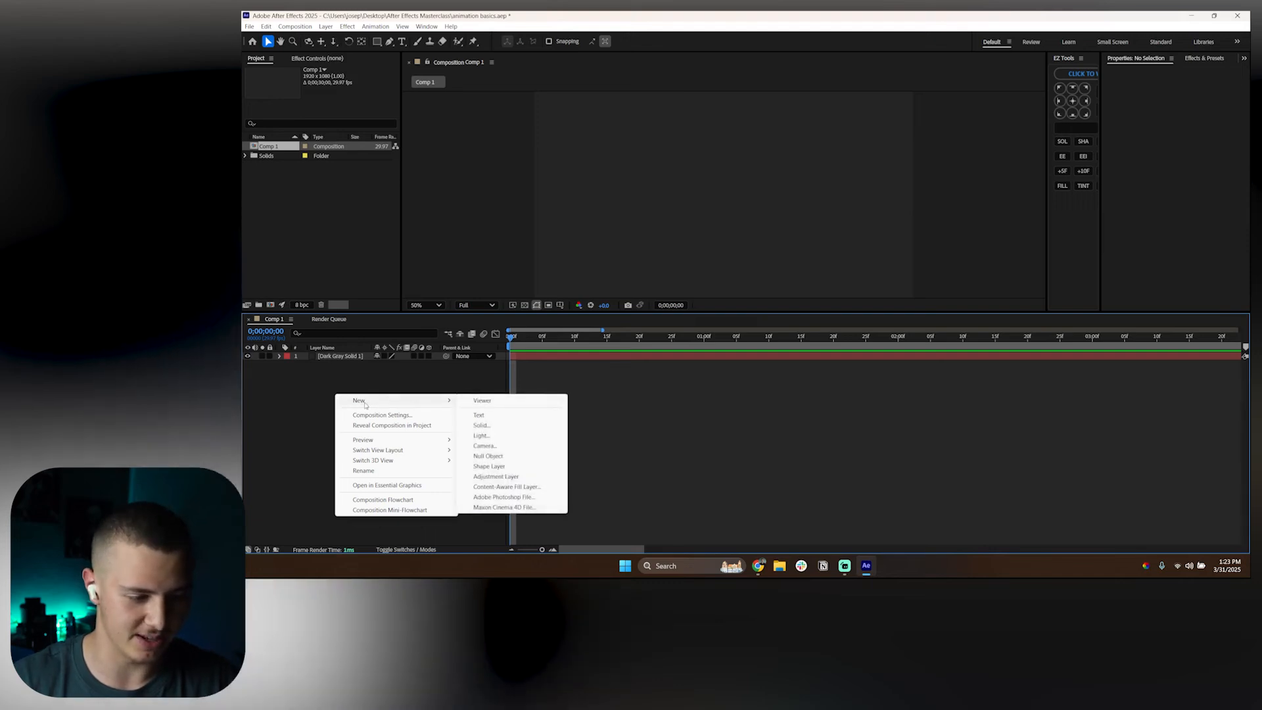
left_click(490, 466)
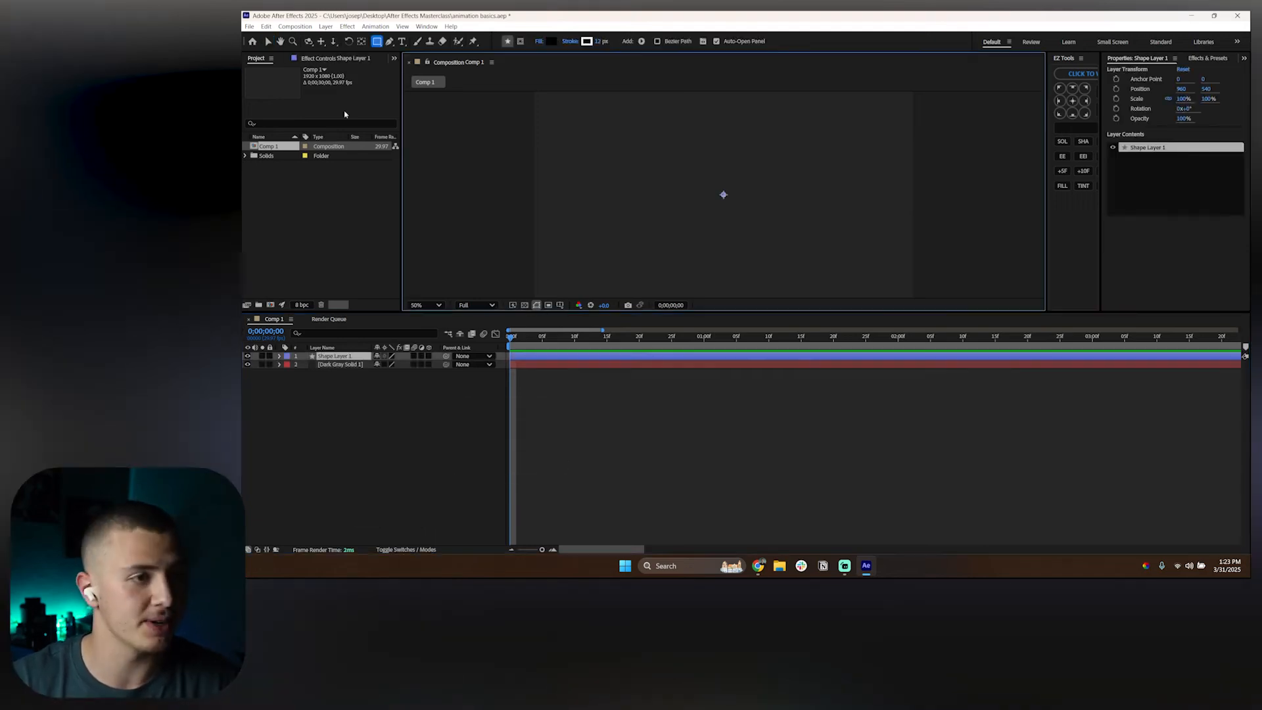
Step: Draw a circle about 236 px wide at the composition's centre with the Ellipse tool
left_click(377, 42)
left_click(408, 64)
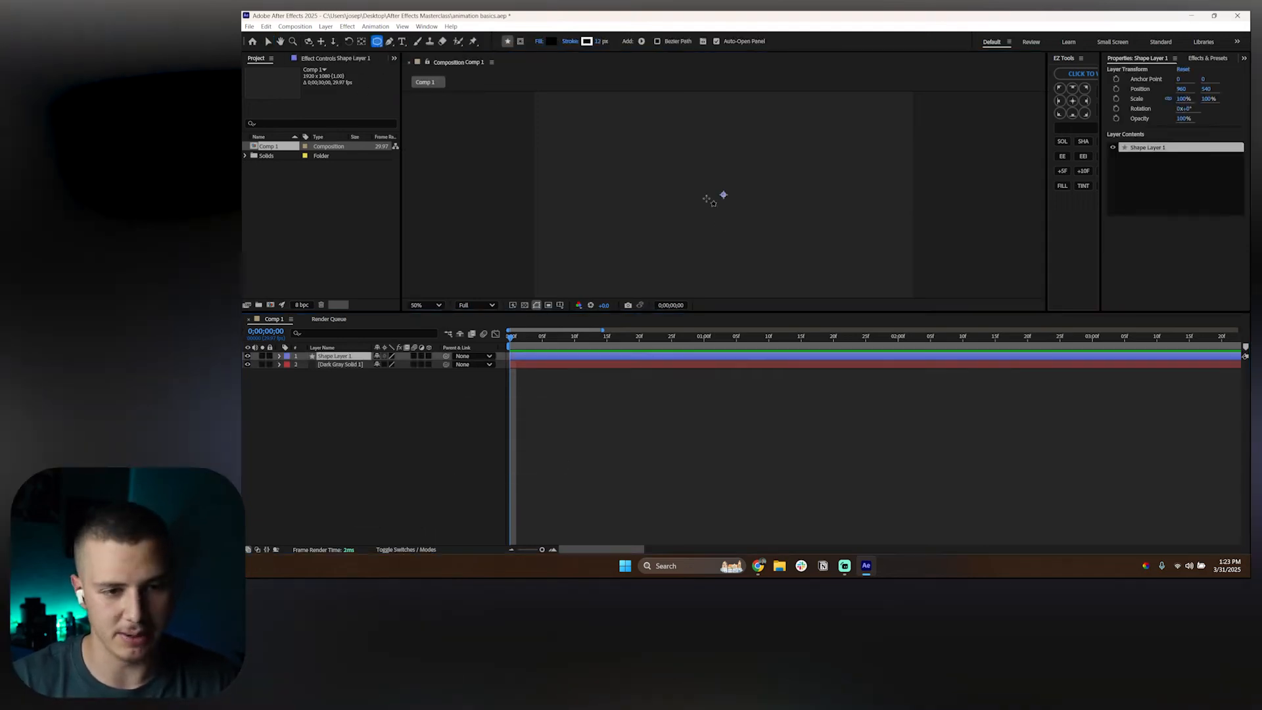
left_click_drag(695, 176, 747, 217)
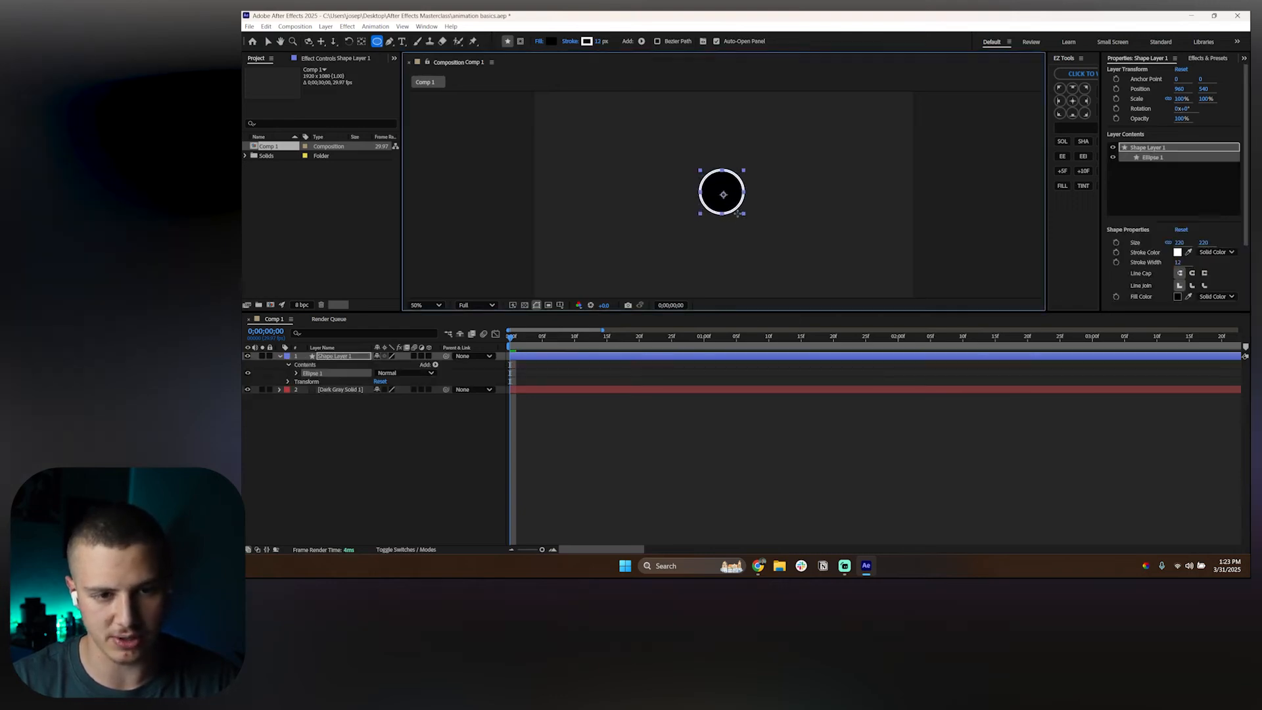
Step: Remove the circle's stroke and set its fill colour to light grey CFCFCF
left_click(295, 372)
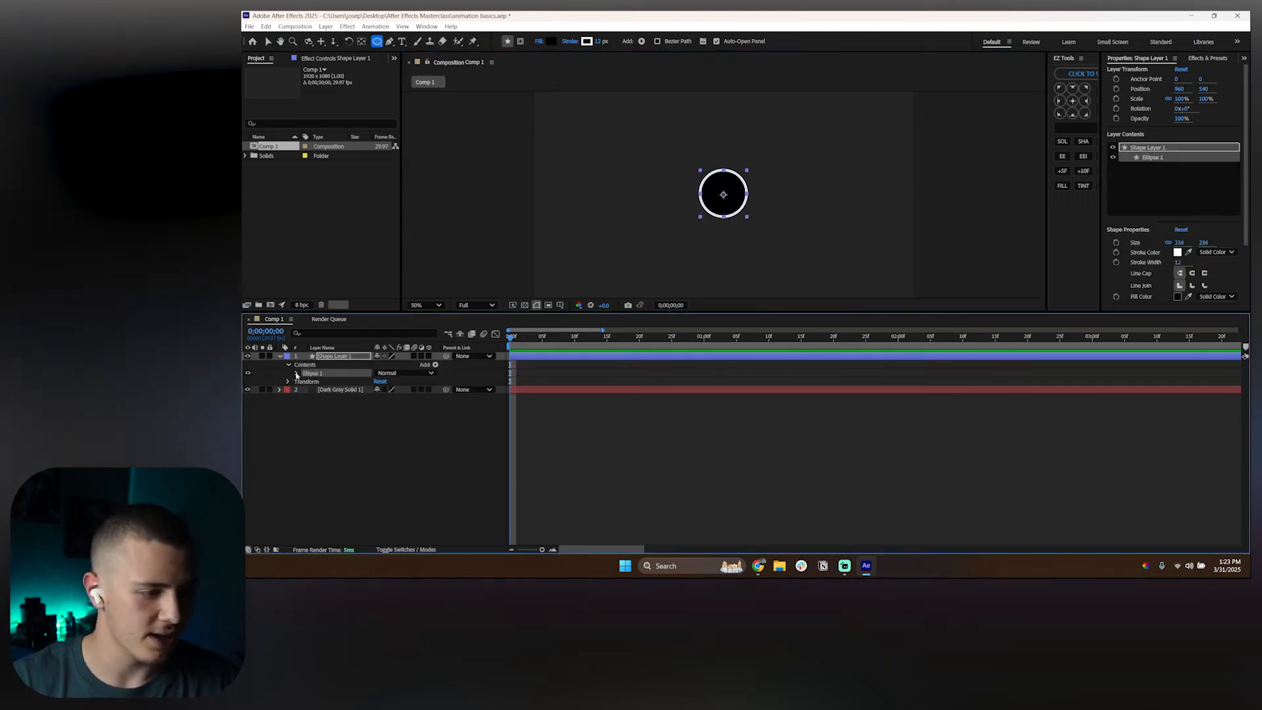
left_click(320, 390)
key("Delete")
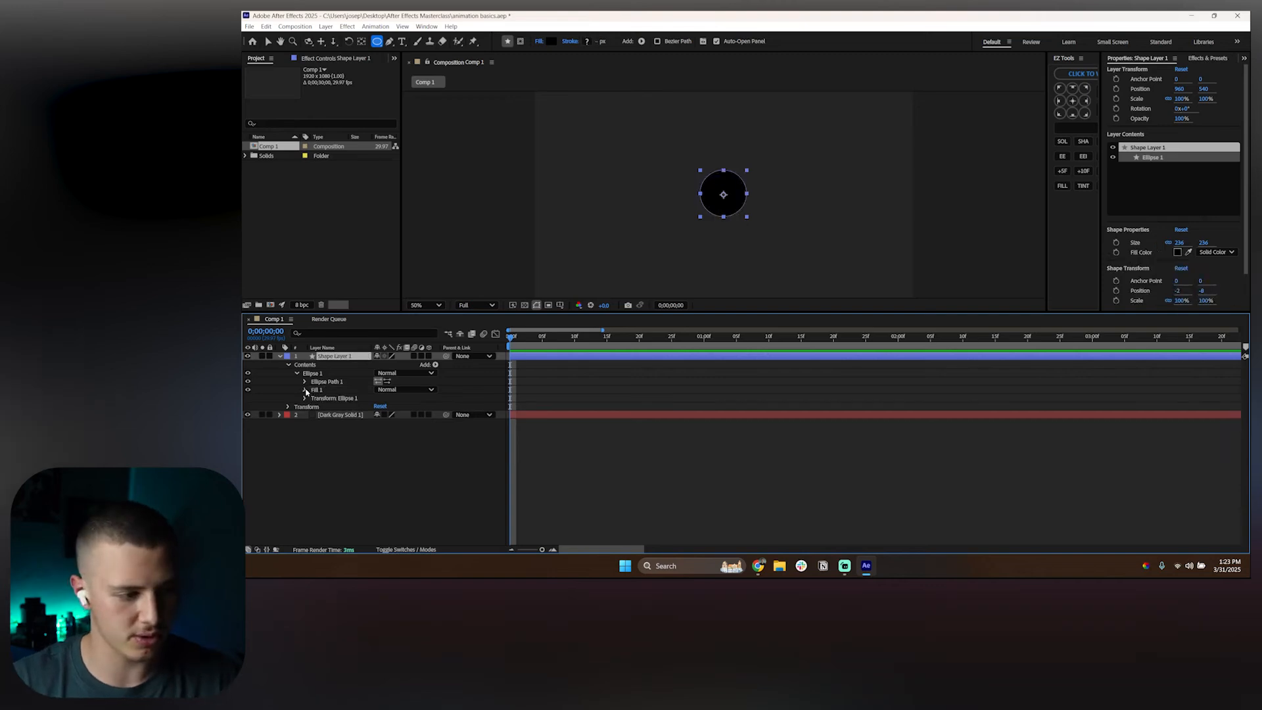
left_click(304, 390)
left_click(379, 414)
left_click(633, 249)
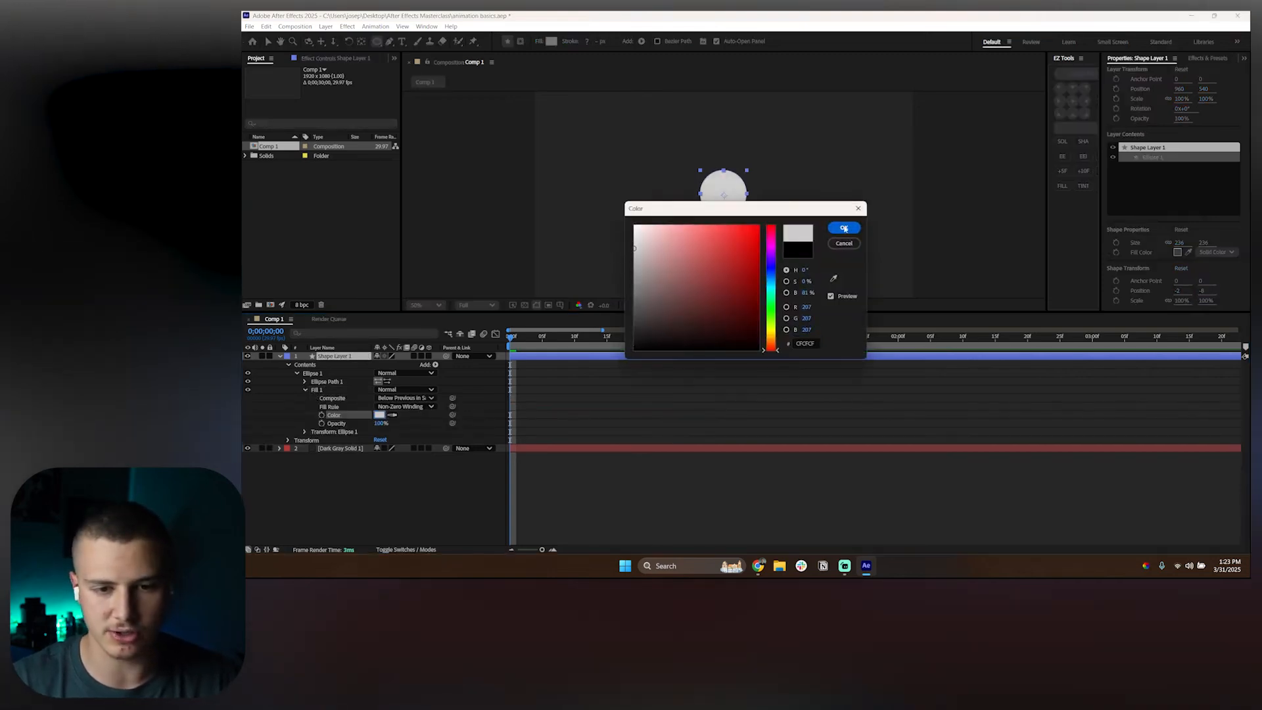
left_click(845, 228)
left_click(679, 408)
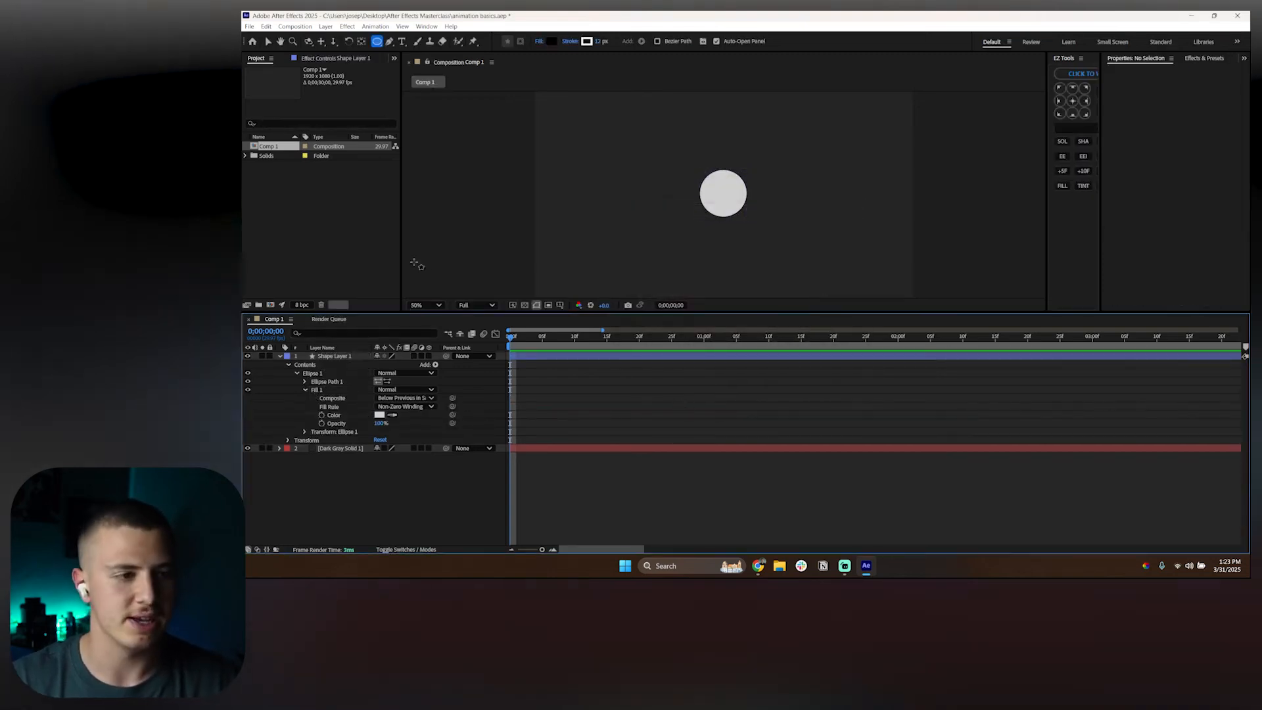
Step: Add a Position keyframe to the circle's layer at the first frame with the values 255, 772
left_click(539, 358)
key("p")
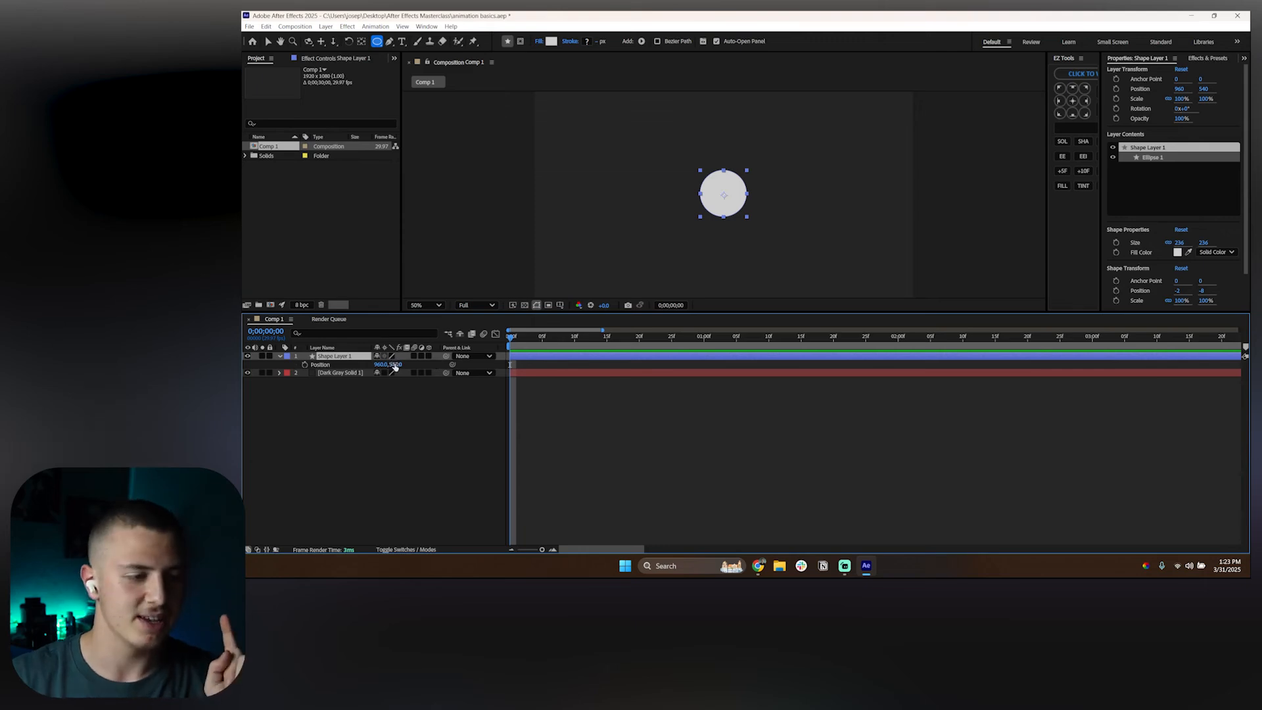
left_click(305, 365)
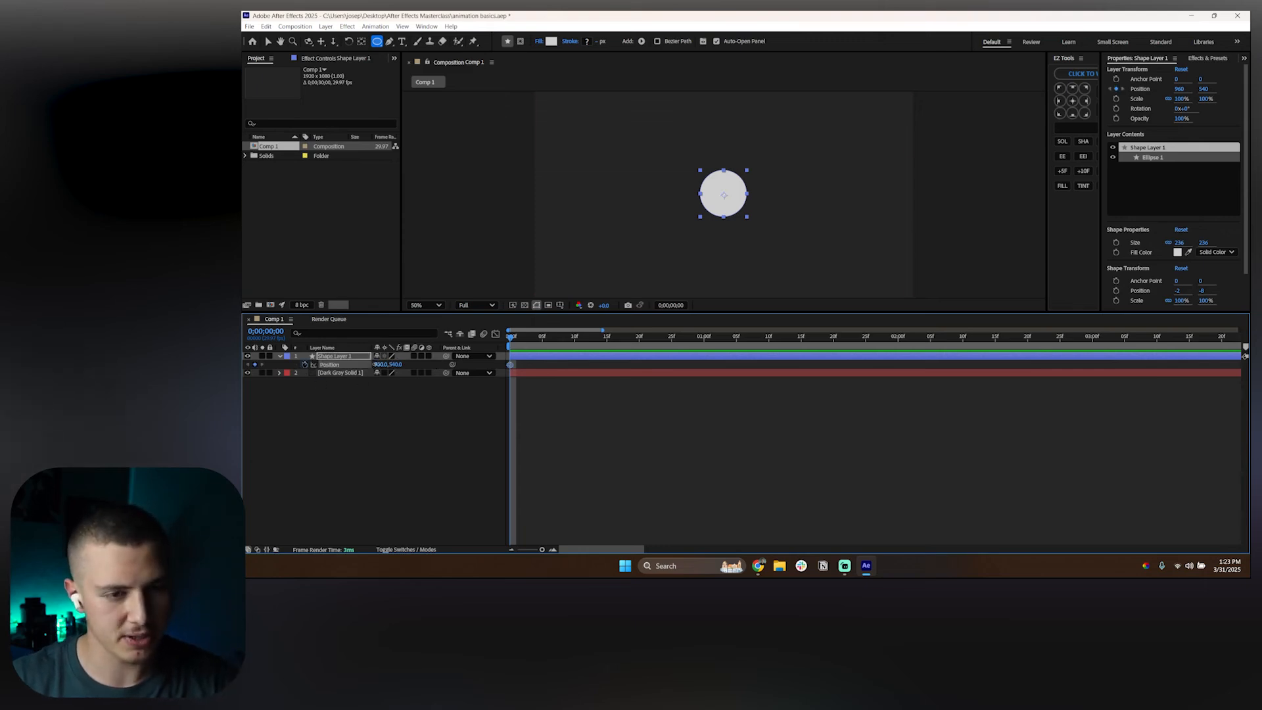
left_click_drag(380, 365, 521, 366)
left_click_drag(386, 365, 413, 364)
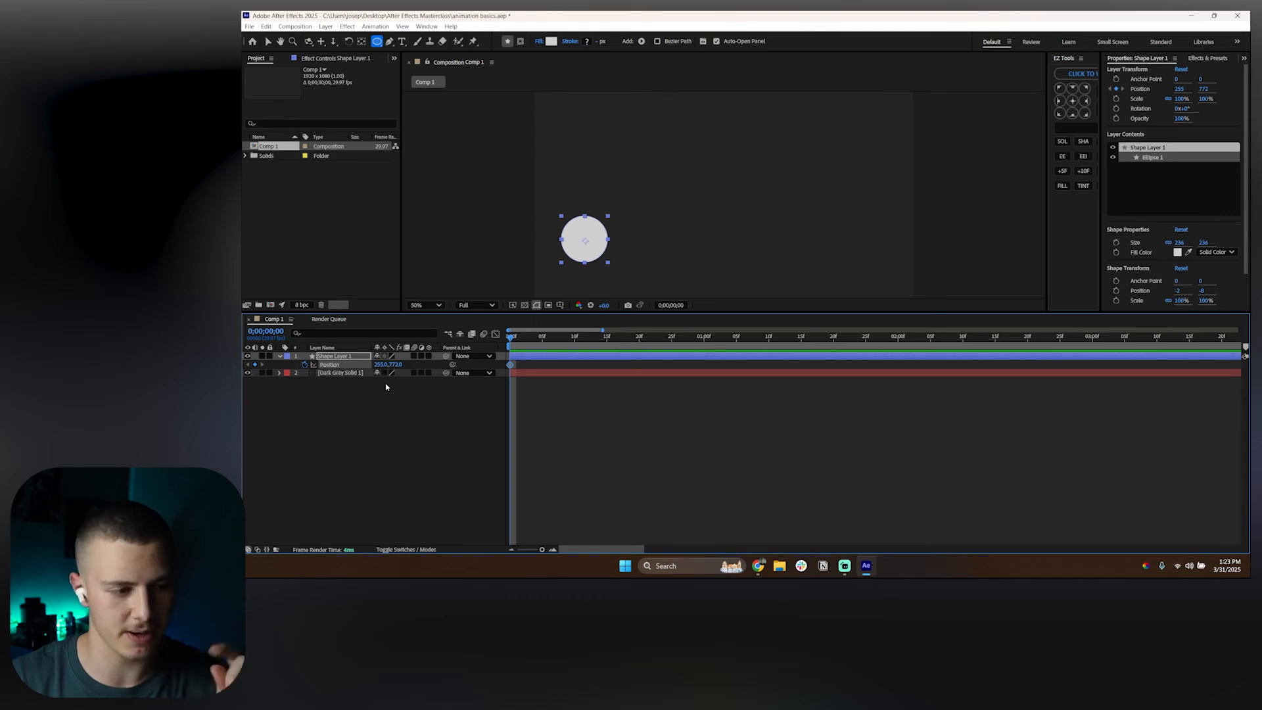
Step: Add a second Position keyframe at 0;00;01;01 that moves the circle horizontally to 1645, 772
key("minus")
key("minus")
key("minus")
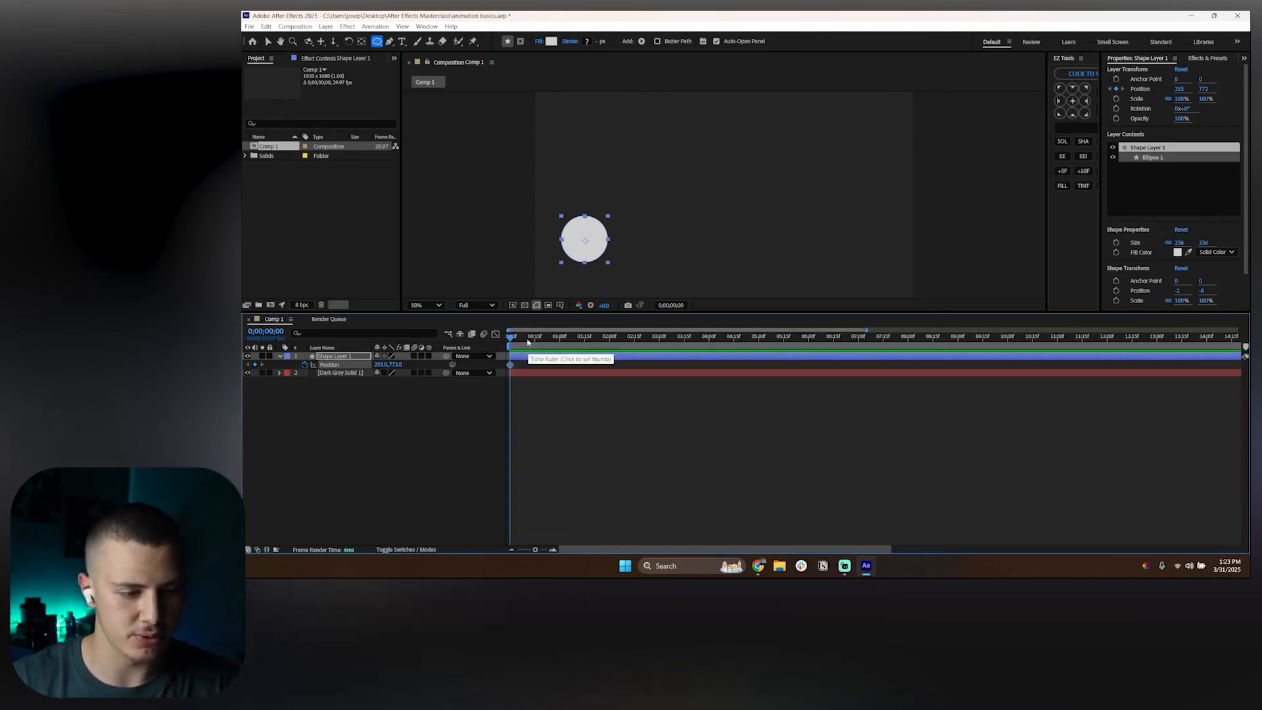
left_click_drag(526, 343, 535, 344)
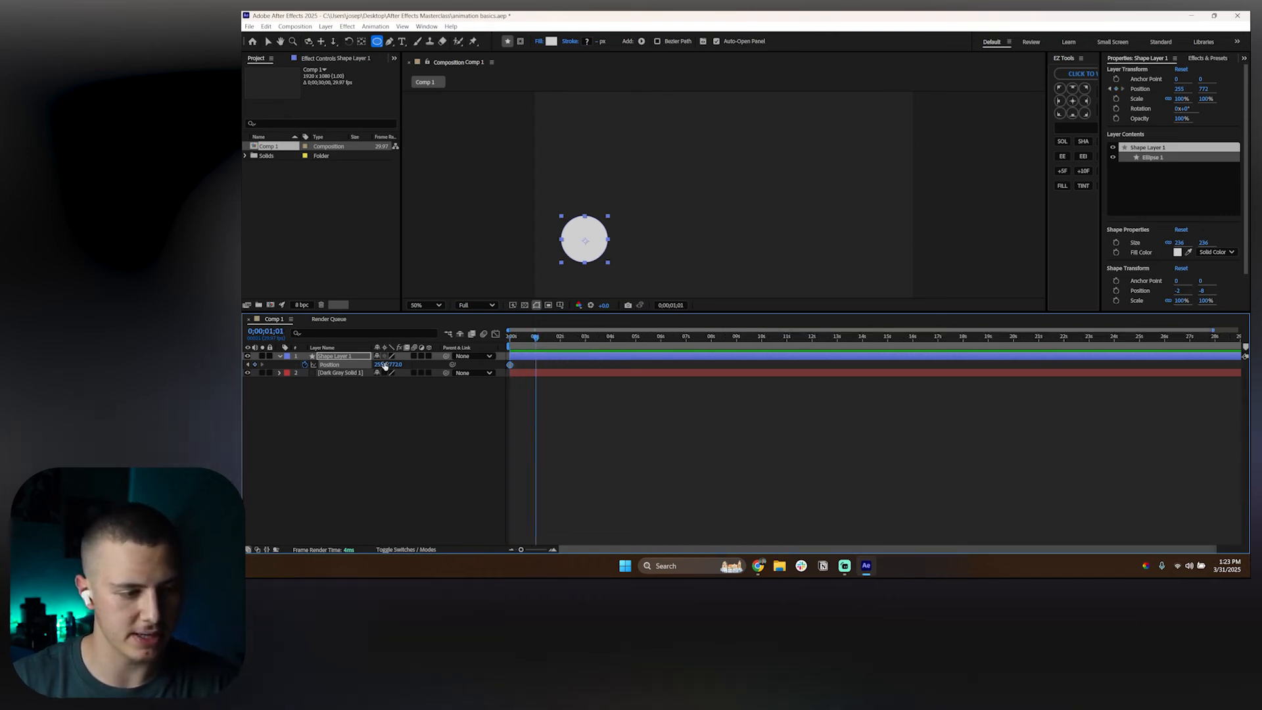
left_click_drag(386, 365, 455, 366)
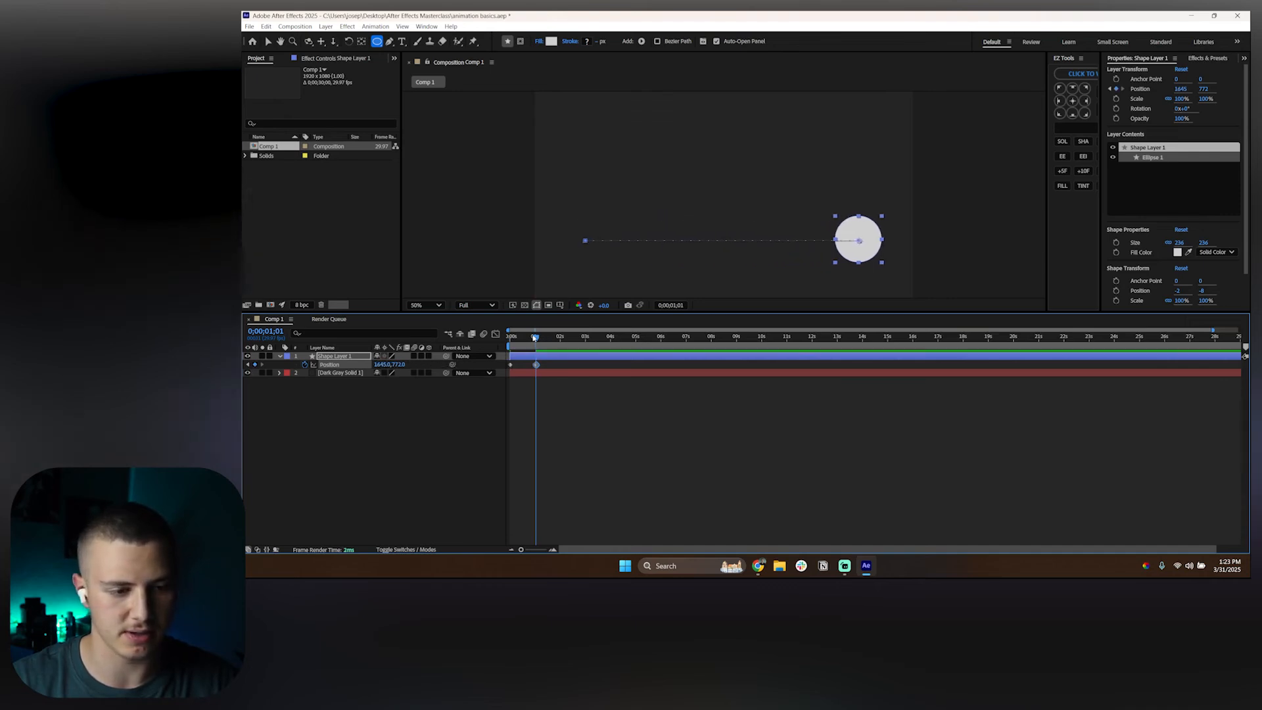
Step: Apply Easy Ease to the circle's two Position keyframes and show their speed curve in the Graph Editor
key("space")
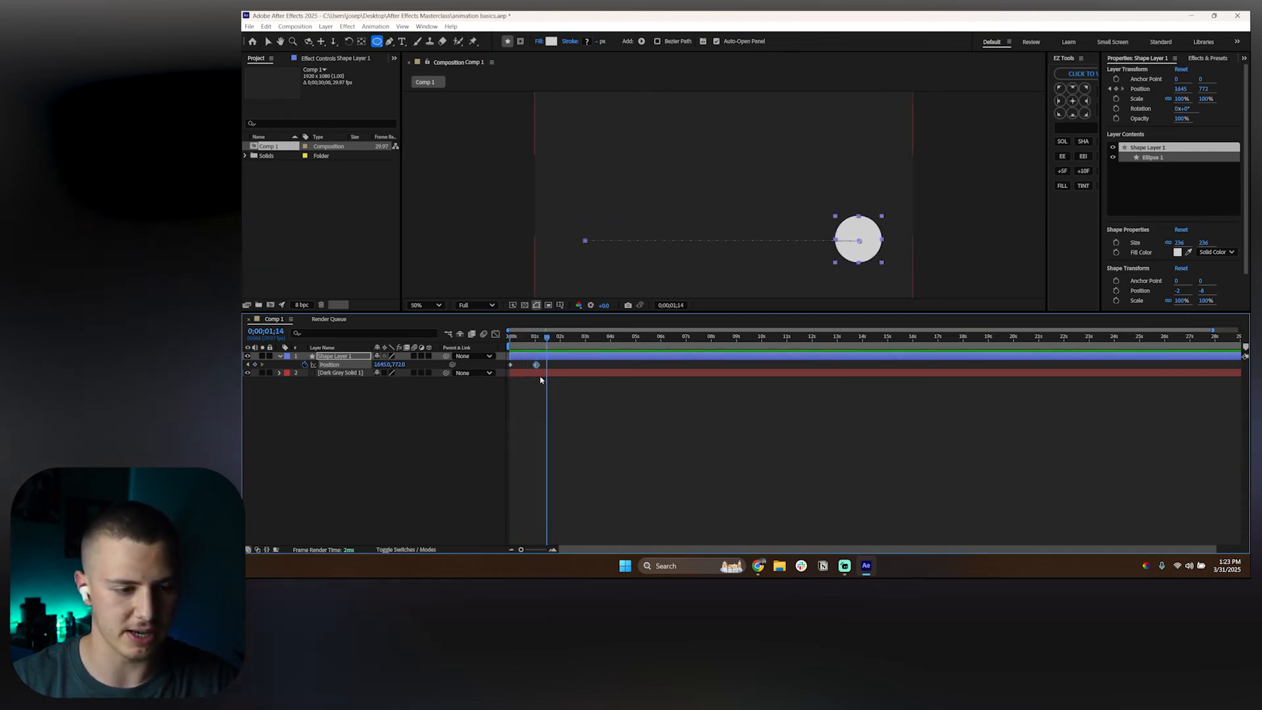
left_click(544, 356)
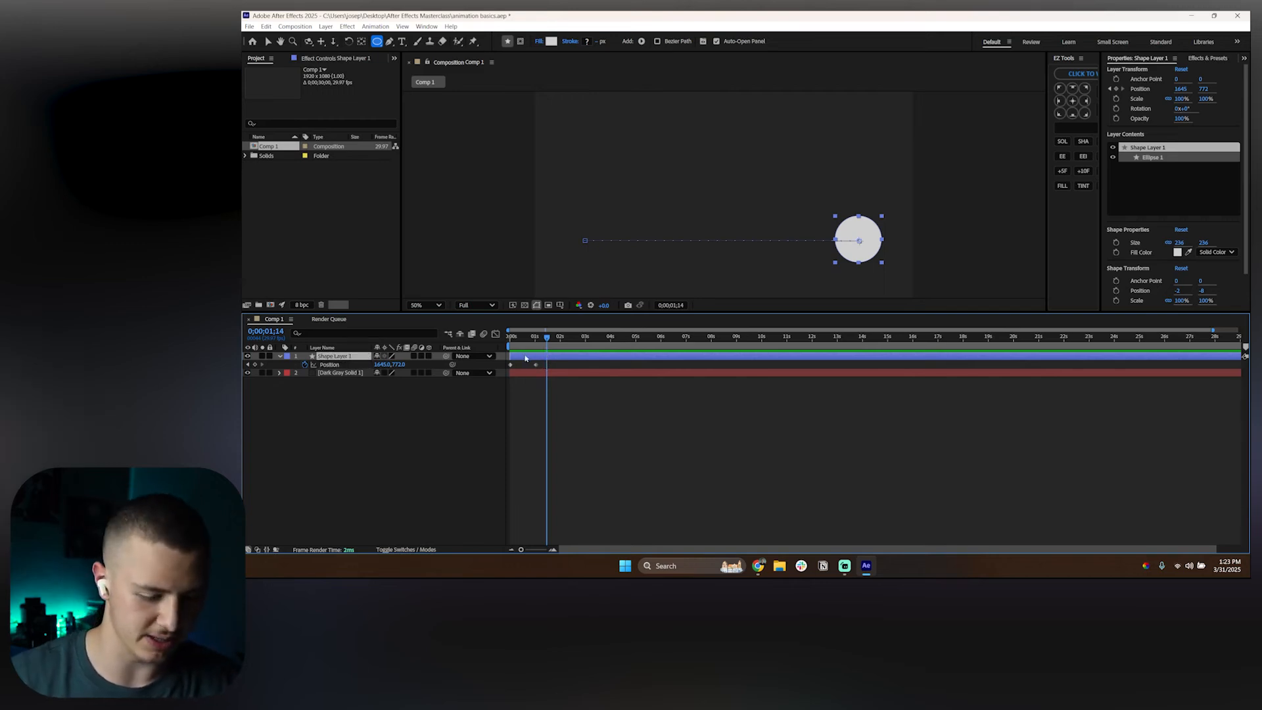
left_click(556, 366)
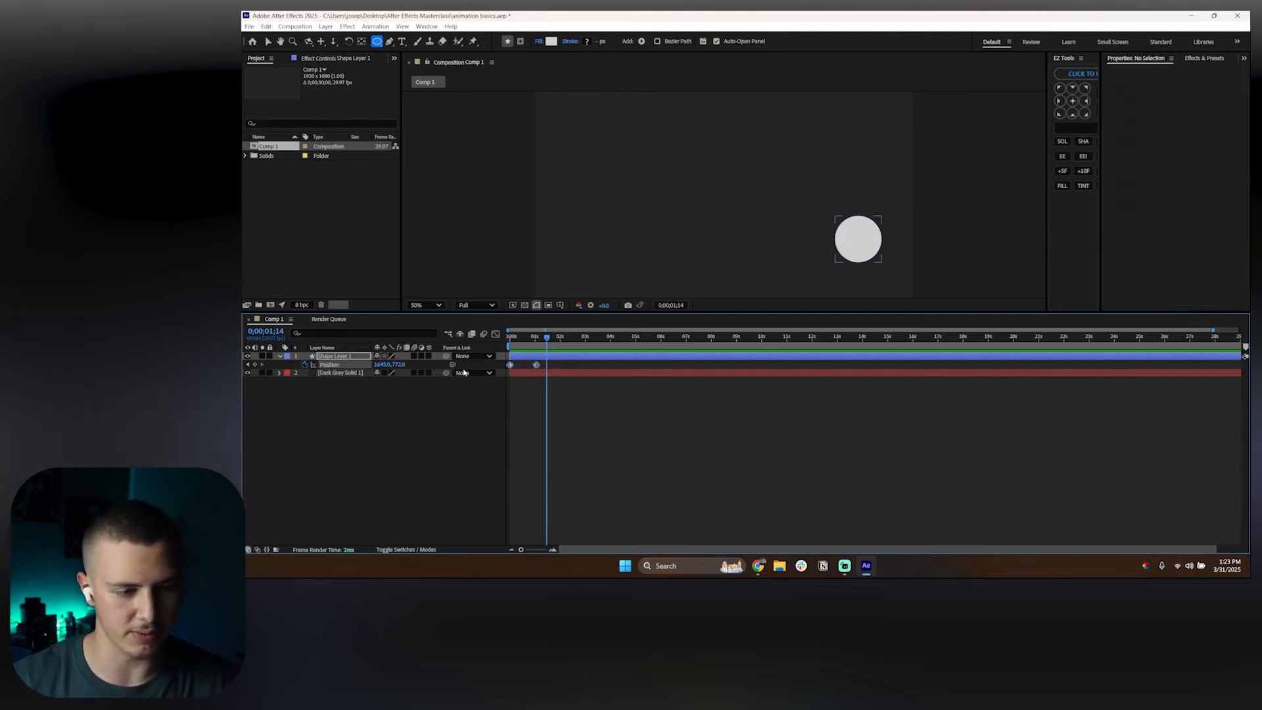
left_click(329, 365)
left_click(495, 334)
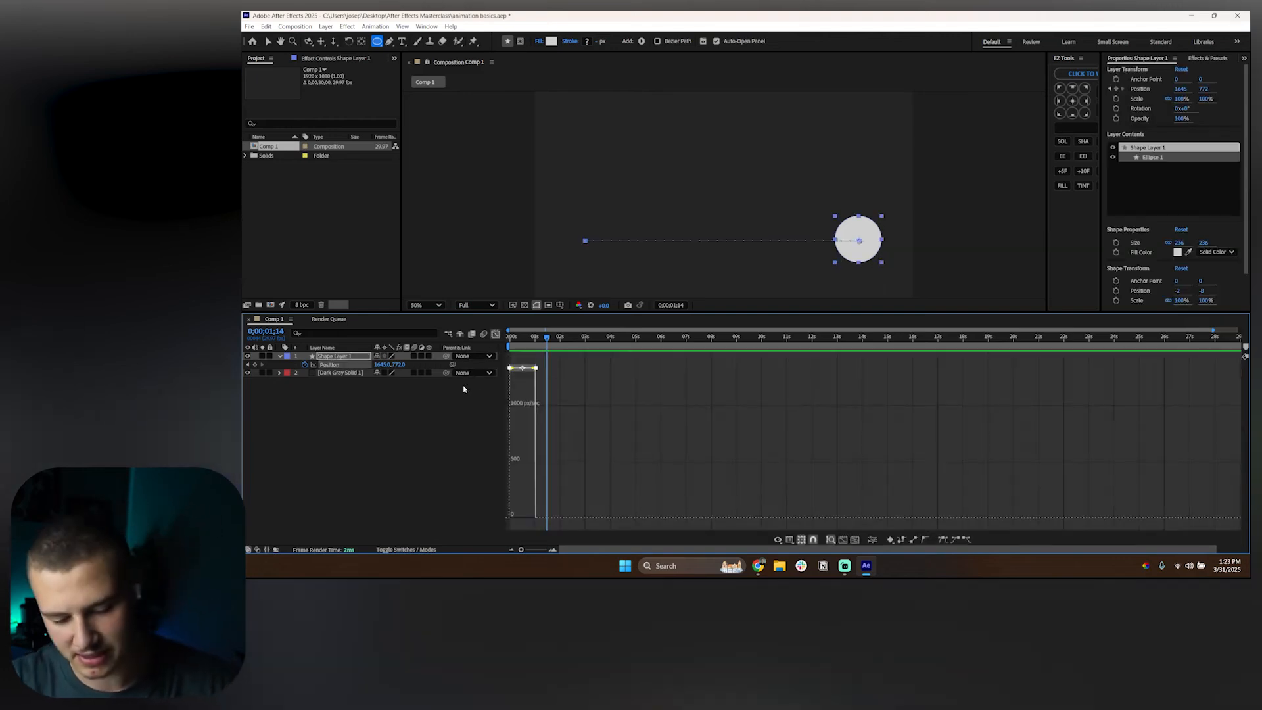
scroll(546, 429, "up", 2)
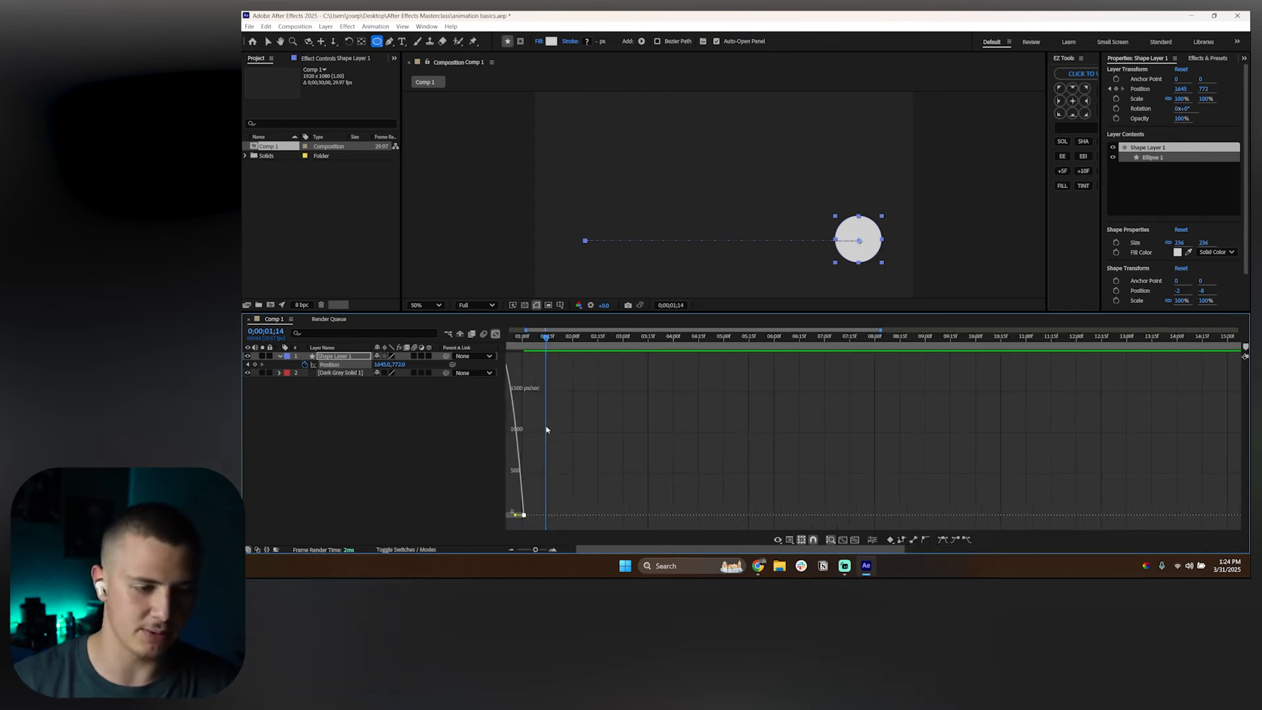
left_click_drag(637, 552, 508, 551)
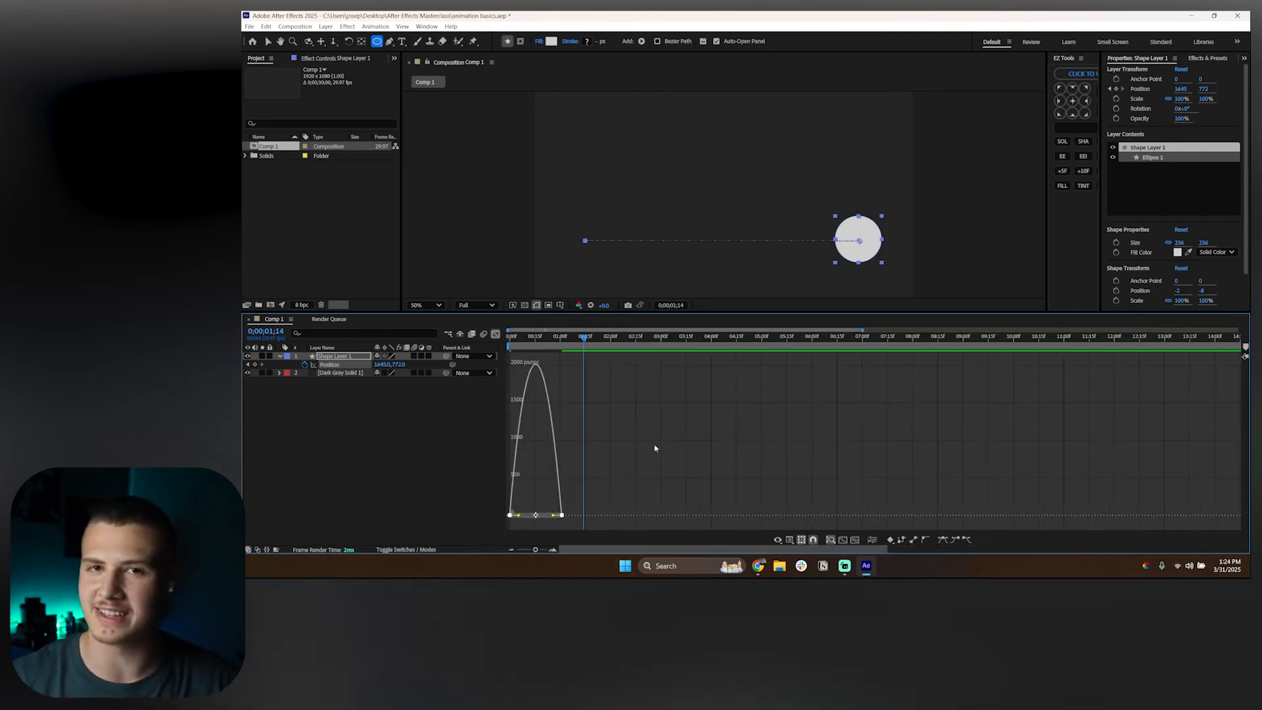
Step: Steepen the circle's Position speed curve into a sharp peak mid-move, preview it and leave the Graph Editor
key("Home")
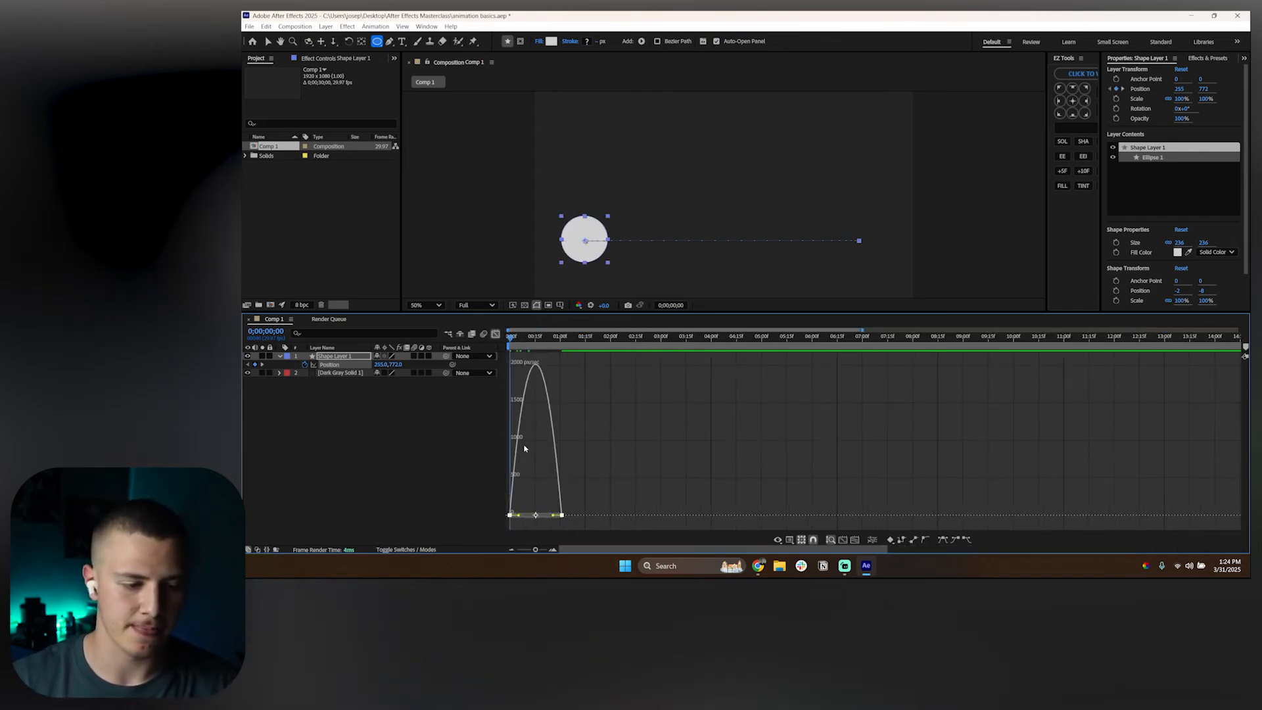
left_click_drag(519, 515, 548, 515)
key("space")
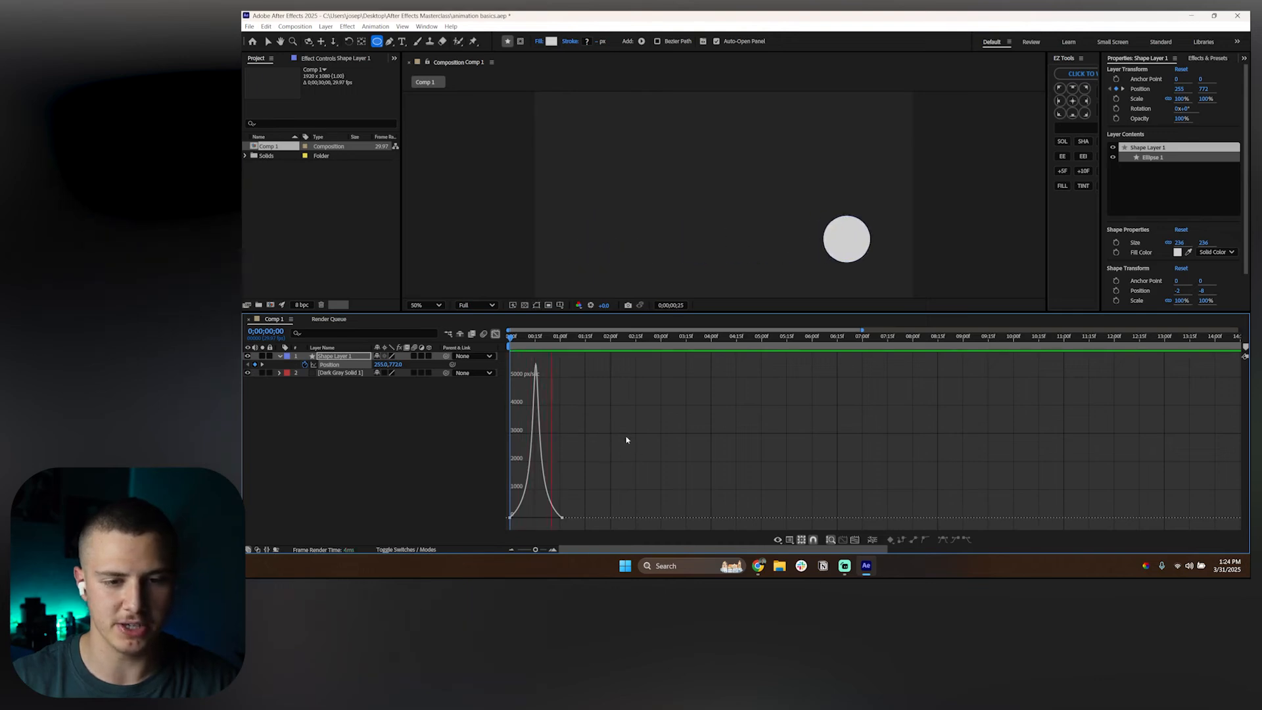
left_click(495, 335)
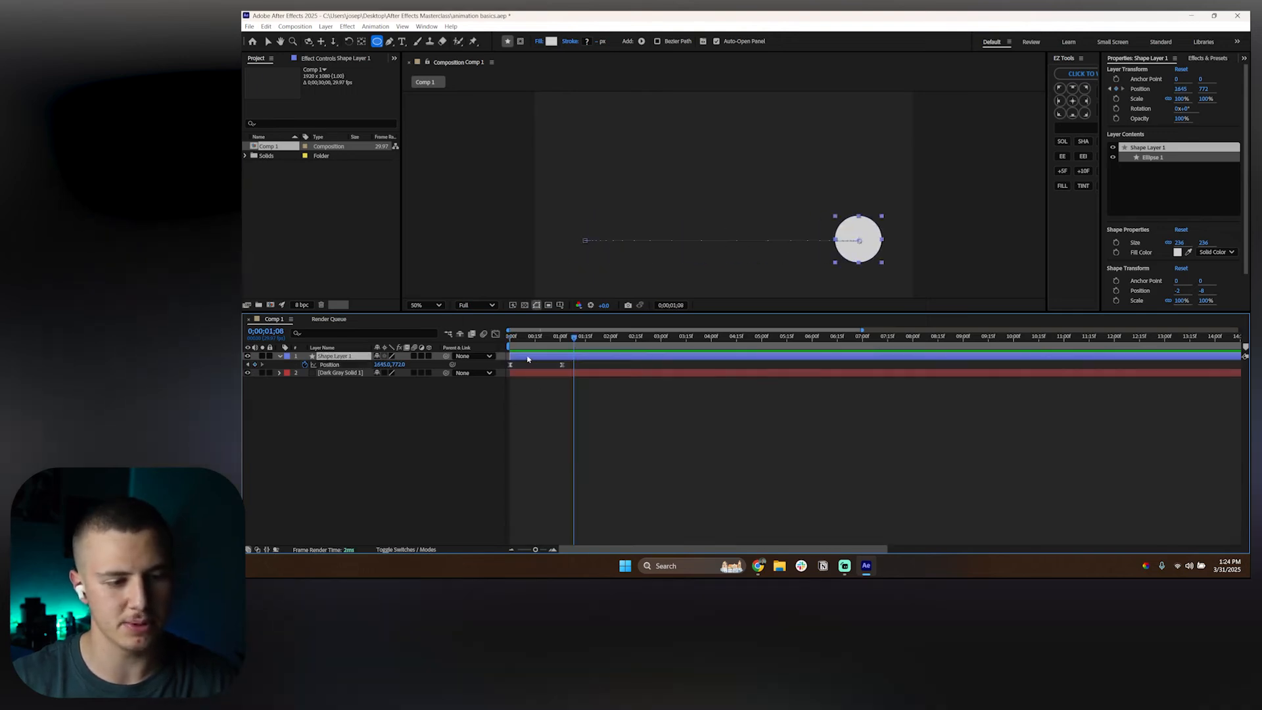
Step: Duplicate the circle's layer, place the copy above the original by setting its Anchor Point to 0, 479, and collapse its properties
key("ctrl+d")
key("a")
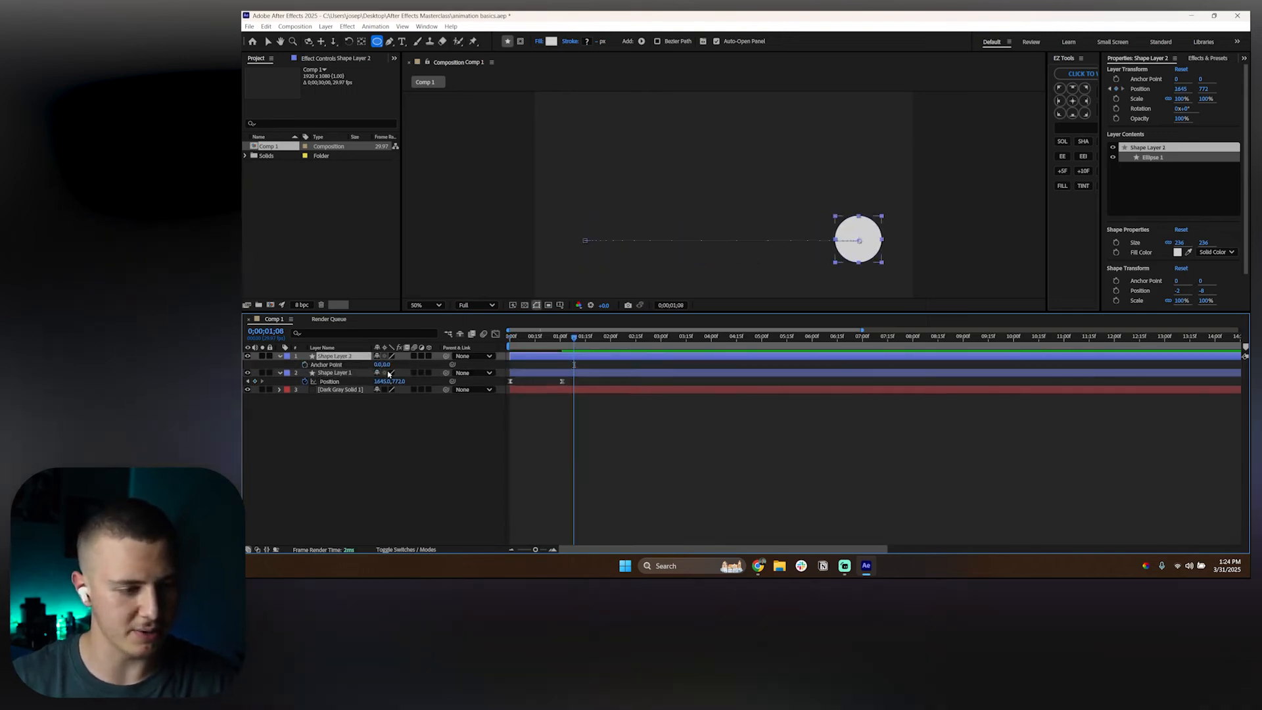
left_click_drag(387, 364, 510, 342)
left_click(444, 456)
left_click(537, 356)
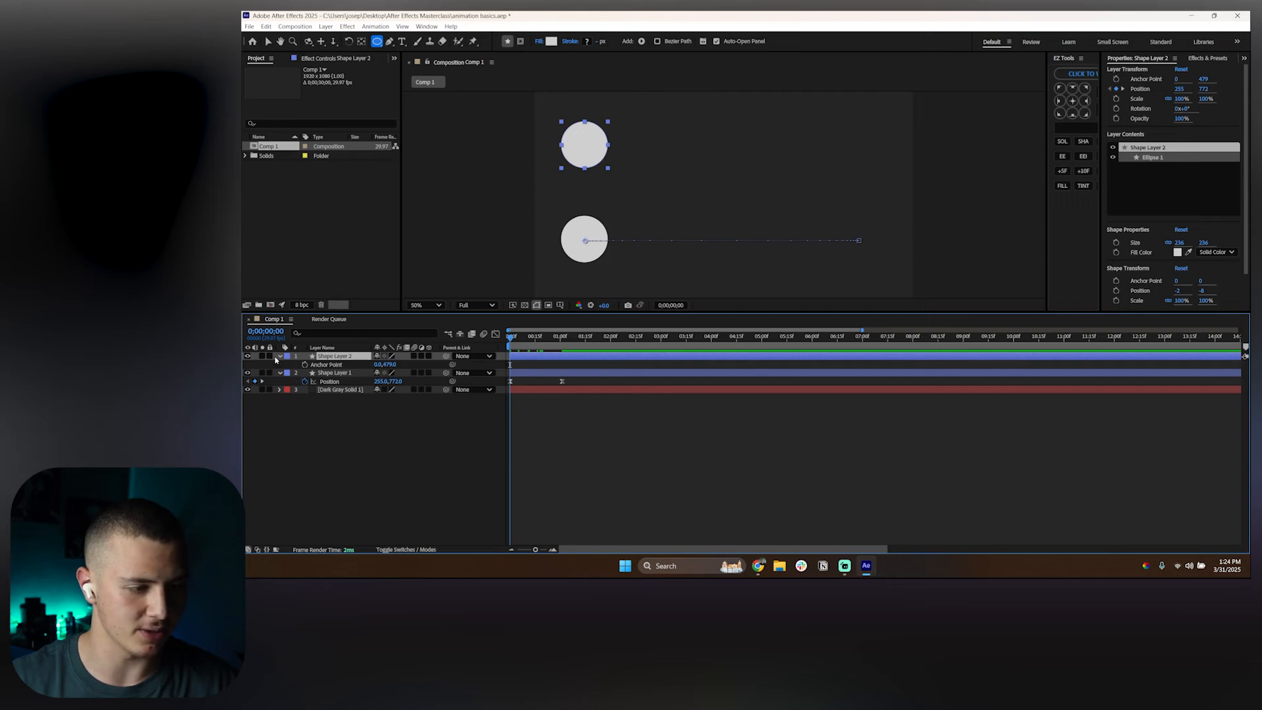
left_click(279, 356)
left_click(287, 365)
Step: Play back the two circles moving across the composition
left_click(315, 435)
key("space")
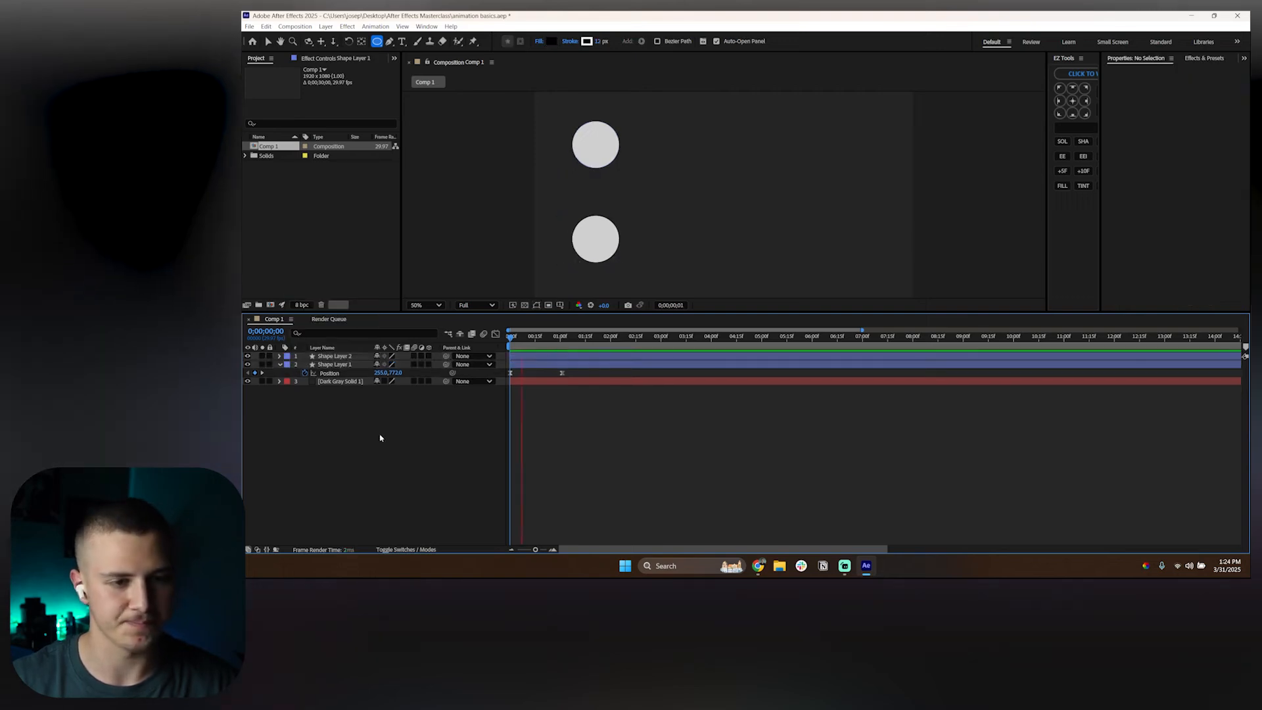
left_click(517, 357)
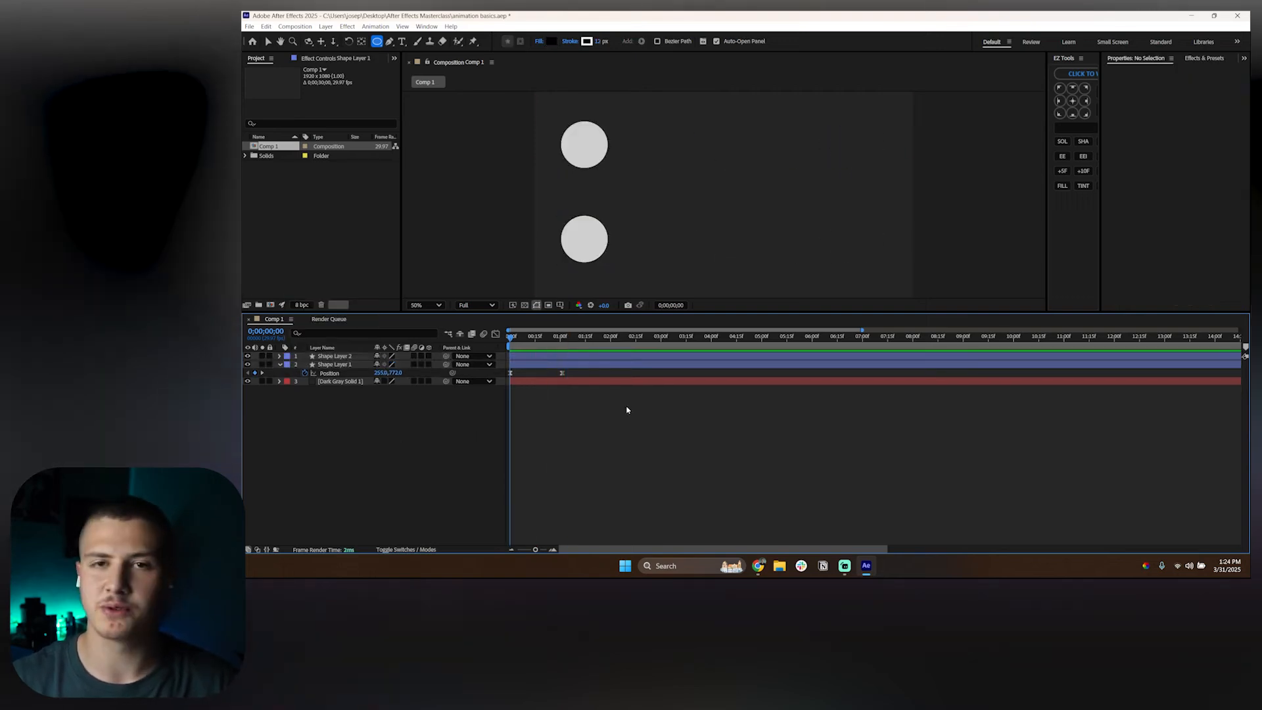
key("space")
key("space")
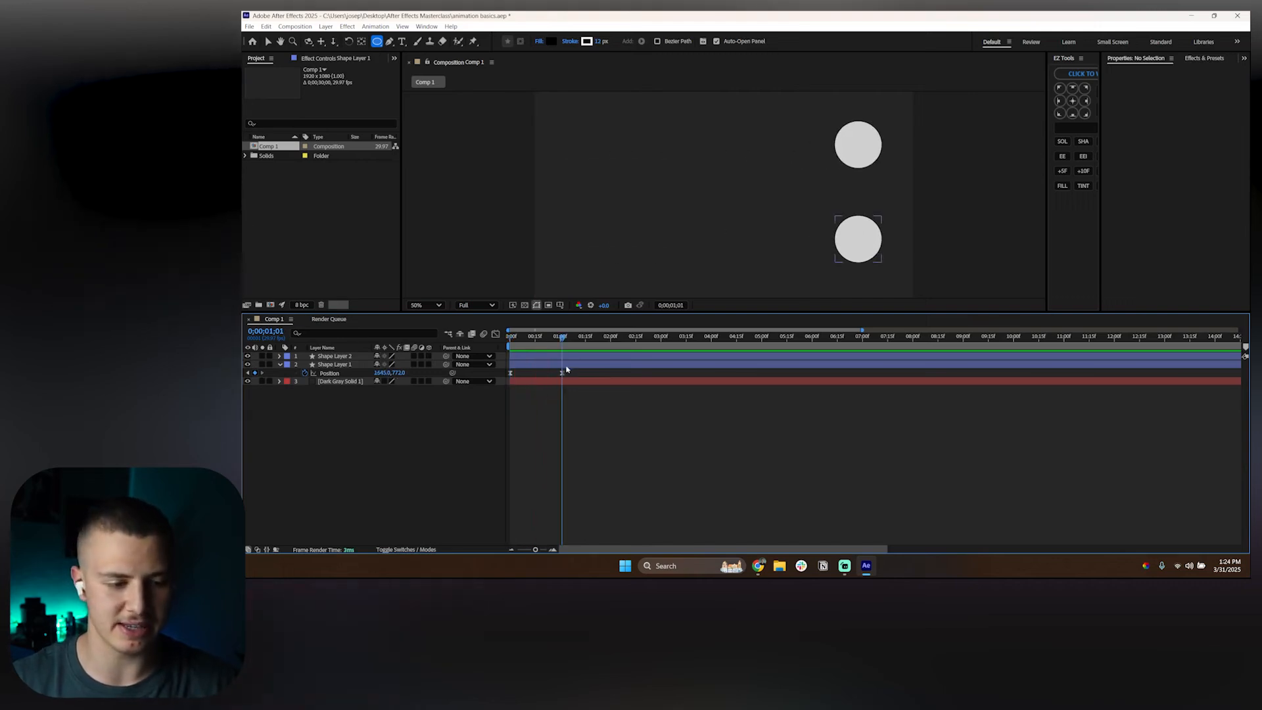
Step: Add a Scale keyframe at the first frame of the lower circle's layer and reveal all its keyframed properties
left_click(568, 367)
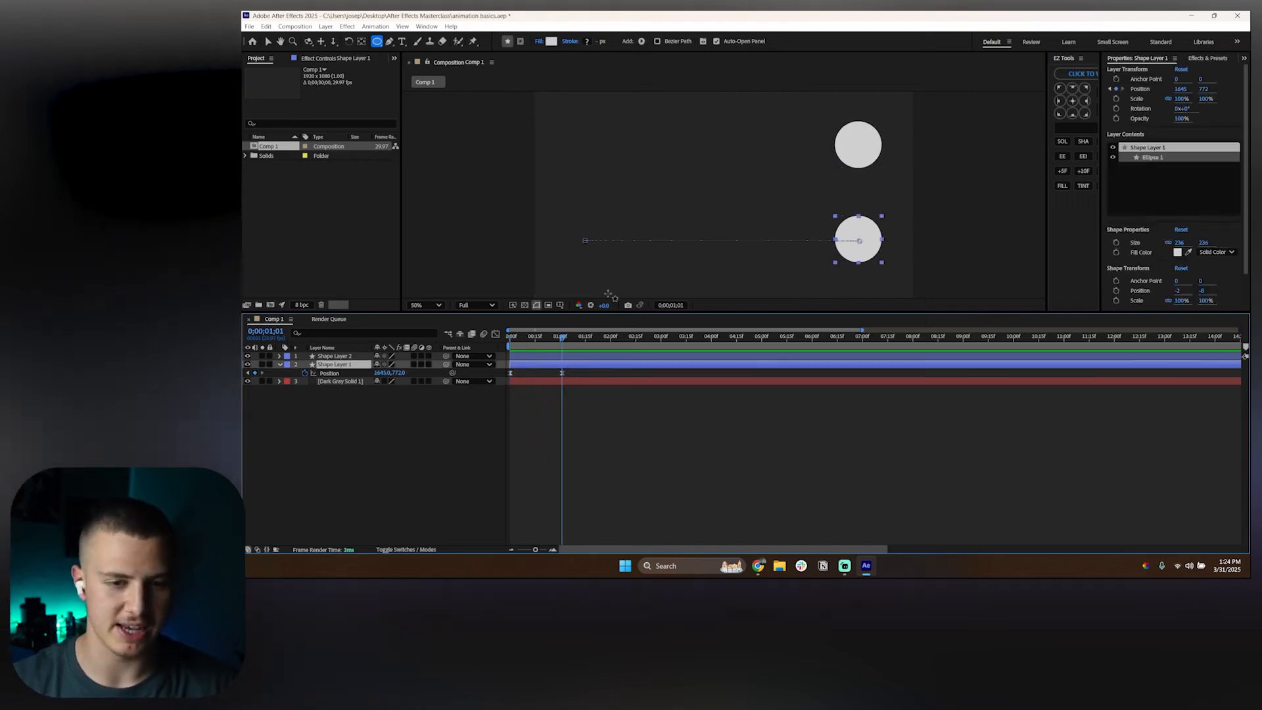
left_click(269, 42)
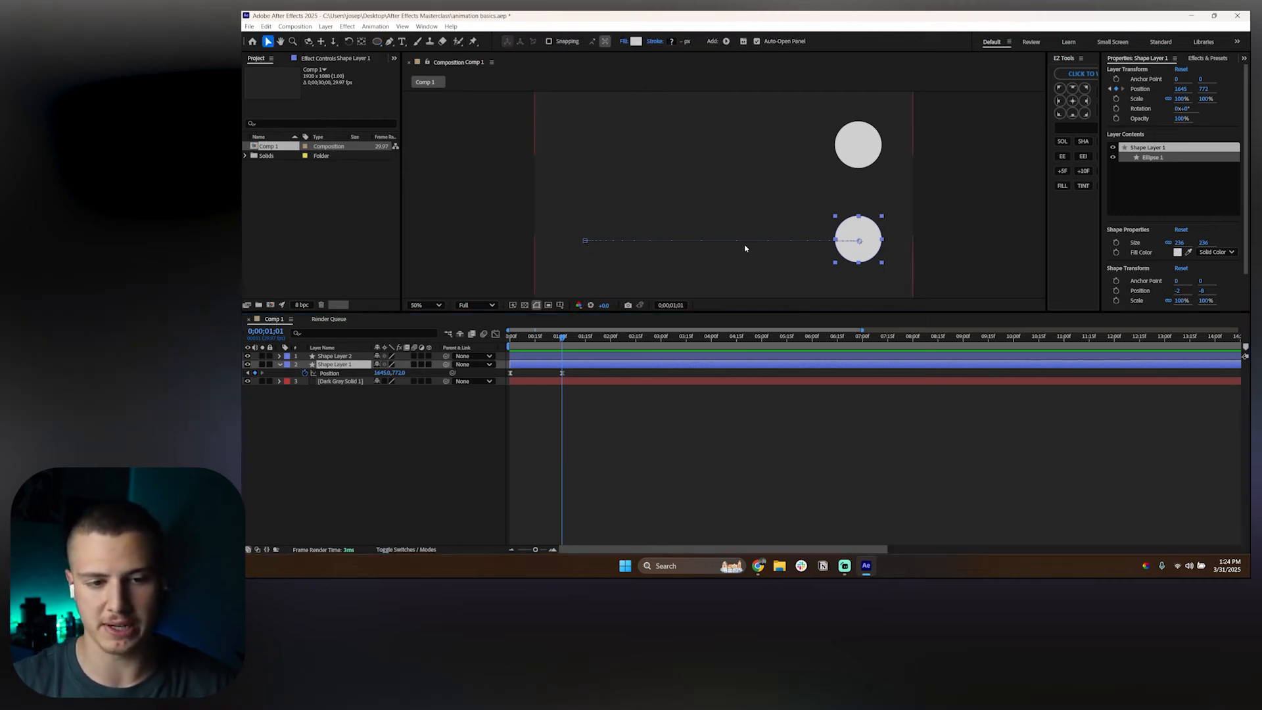
left_click_drag(526, 332, 490, 340)
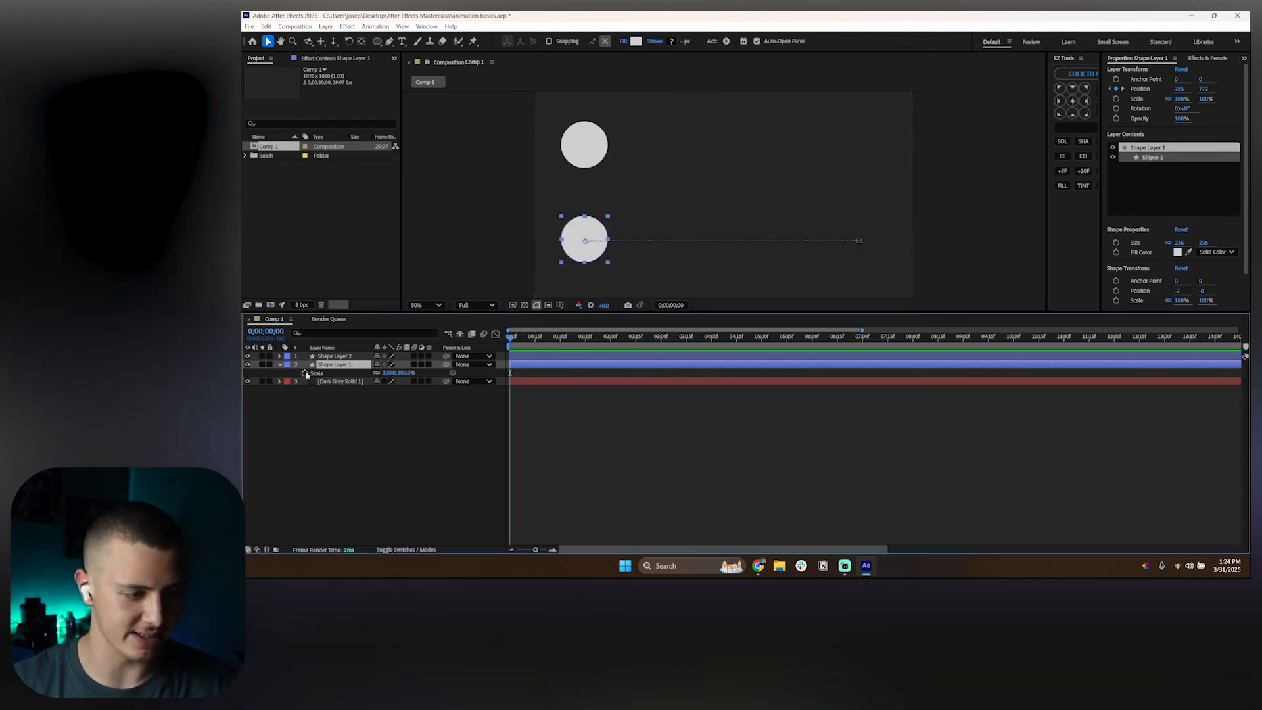
left_click(305, 373)
key("u")
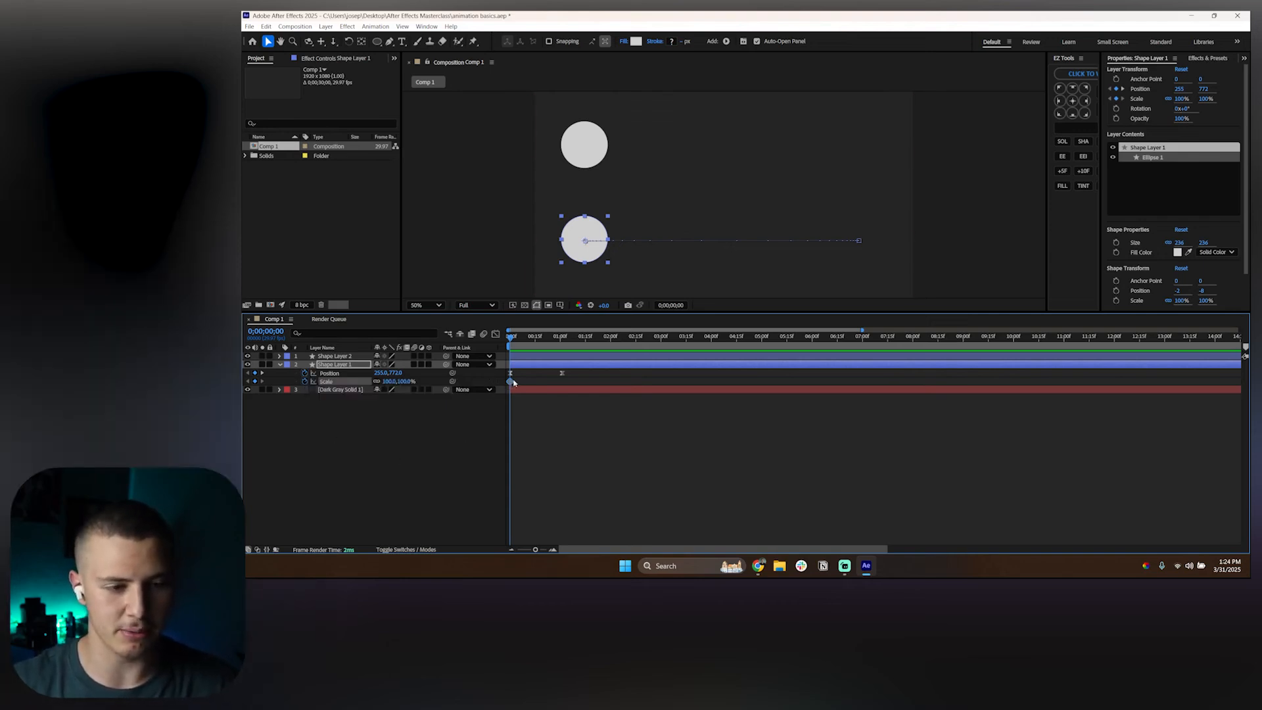
Step: Unlink the lower circle's Scale dimensions and add a keyframe at 0;00;00;15 that stretches it horizontally to 130%
left_click_drag(515, 338, 536, 337)
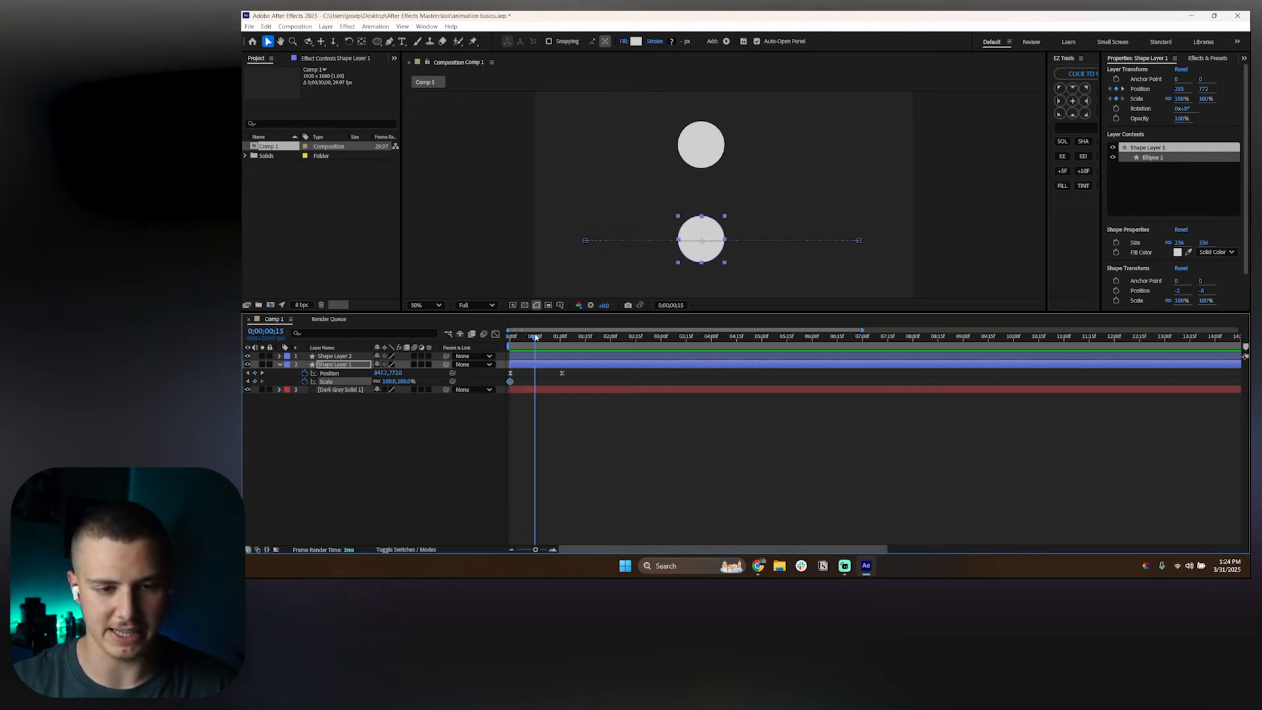
left_click(376, 382)
mouse_move(389, 386)
left_mouse_down()
mouse_move(415, 386)
mouse_move(404, 385)
left_mouse_up()
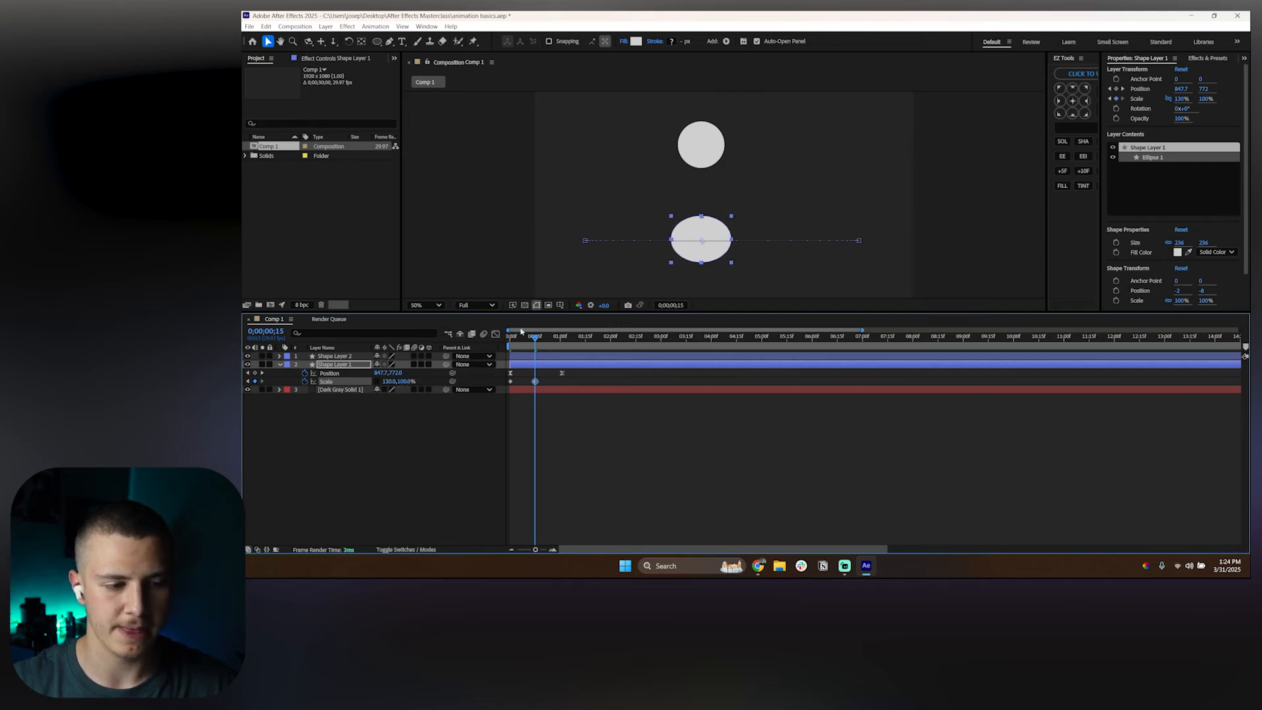
Step: Add a Scale keyframe at 0;00;00;29 with the horizontal value 100%, and preview the stretch
left_click_drag(536, 339, 560, 340)
left_click(392, 381)
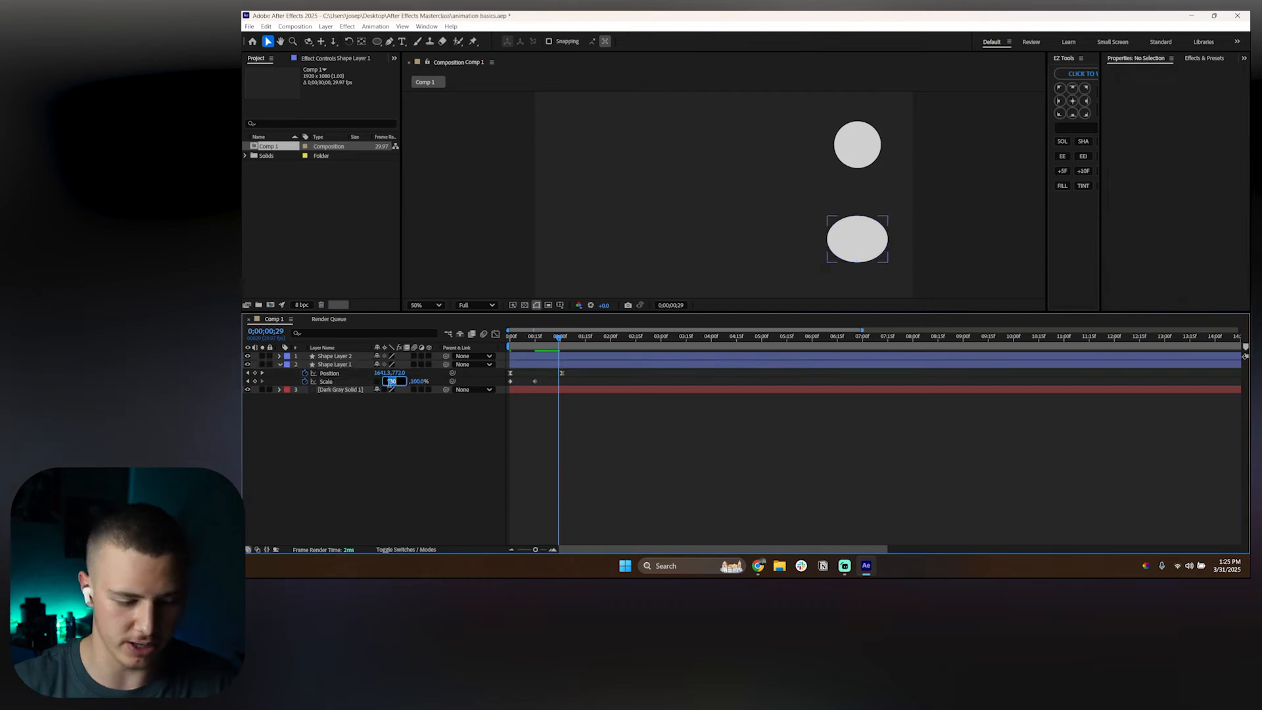
type("100")
key("Return")
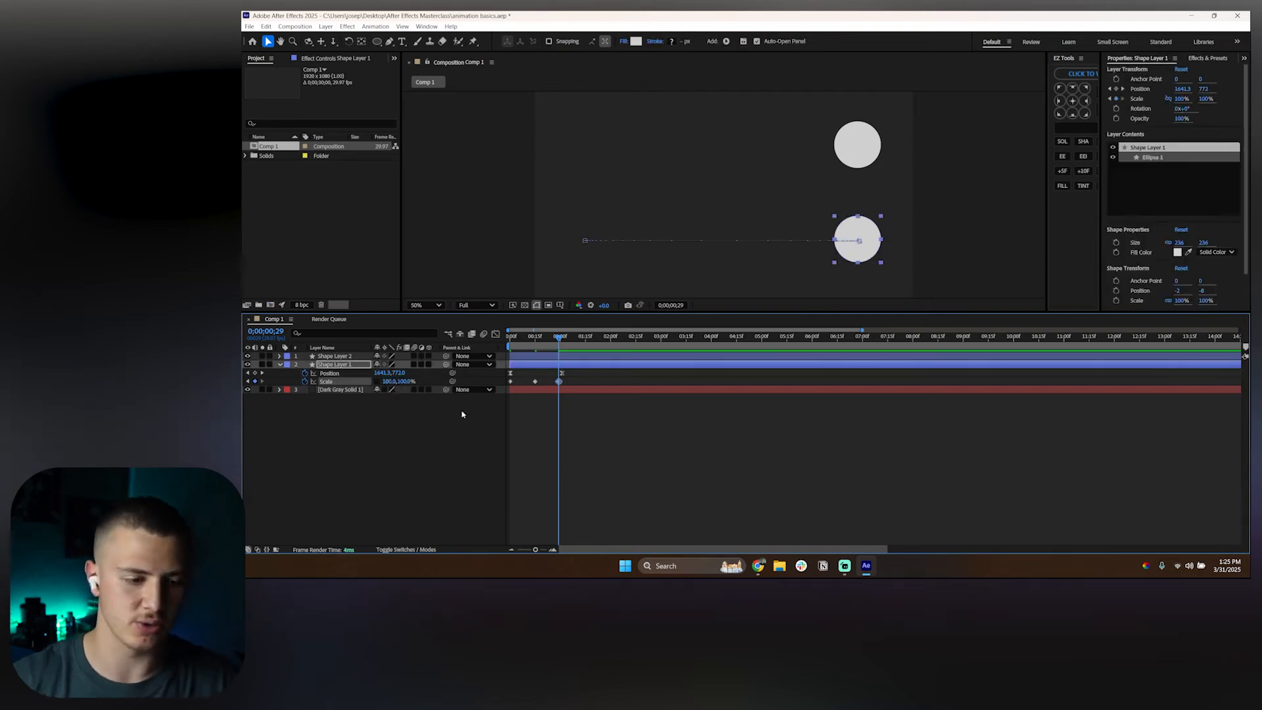
key("Home")
key("space")
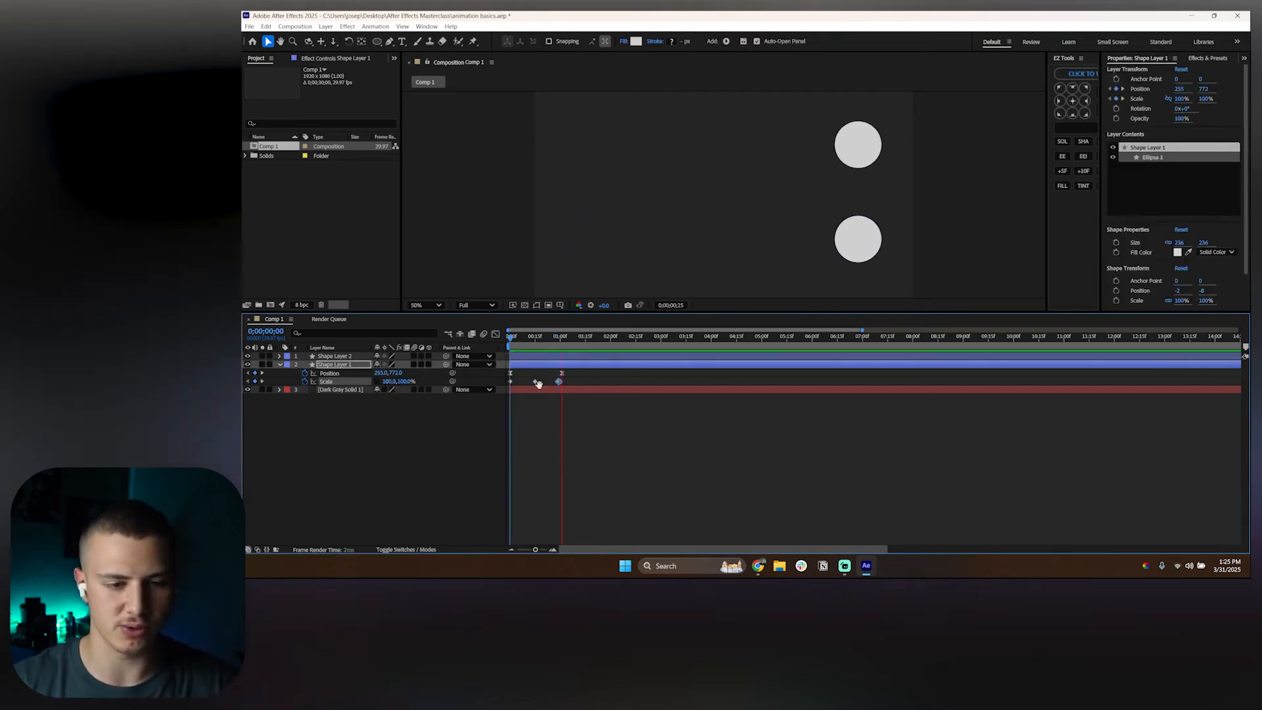
key("space")
Step: Apply Easy Ease to the lower circle's three Scale keyframes and show their speed curve in the Graph Editor
left_click_drag(581, 379, 508, 385)
left_click(496, 334)
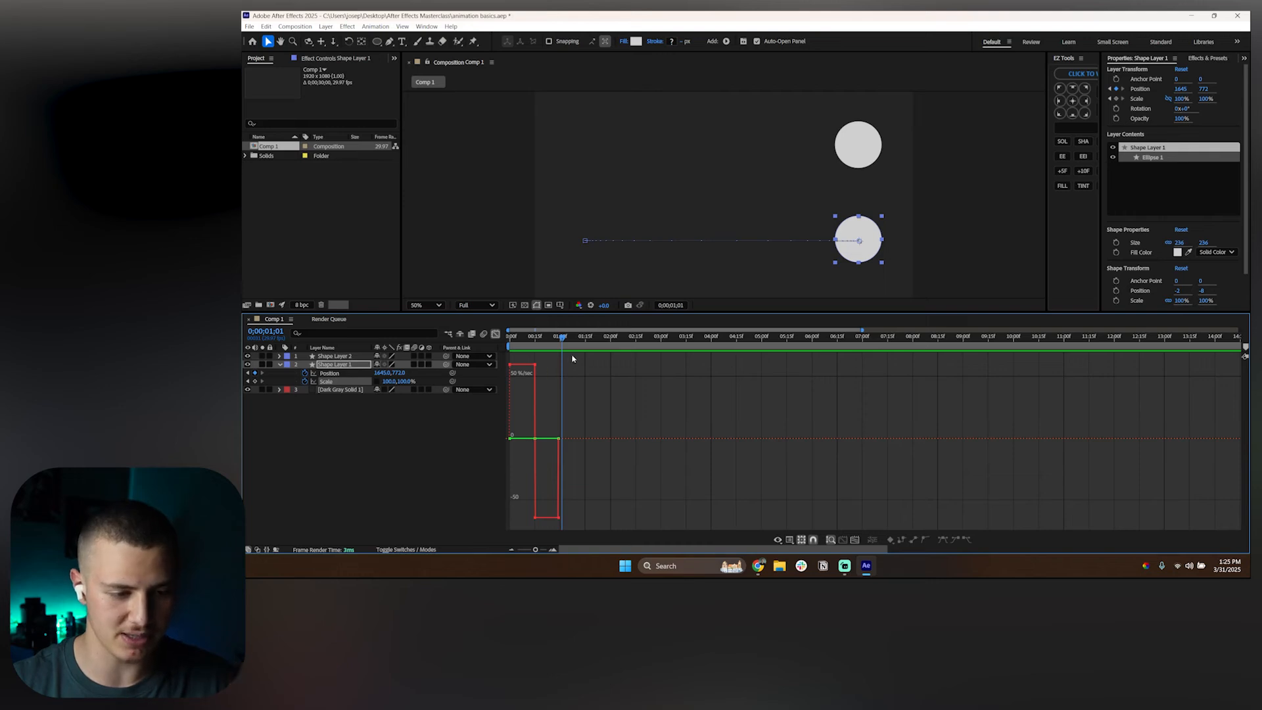
key("F9")
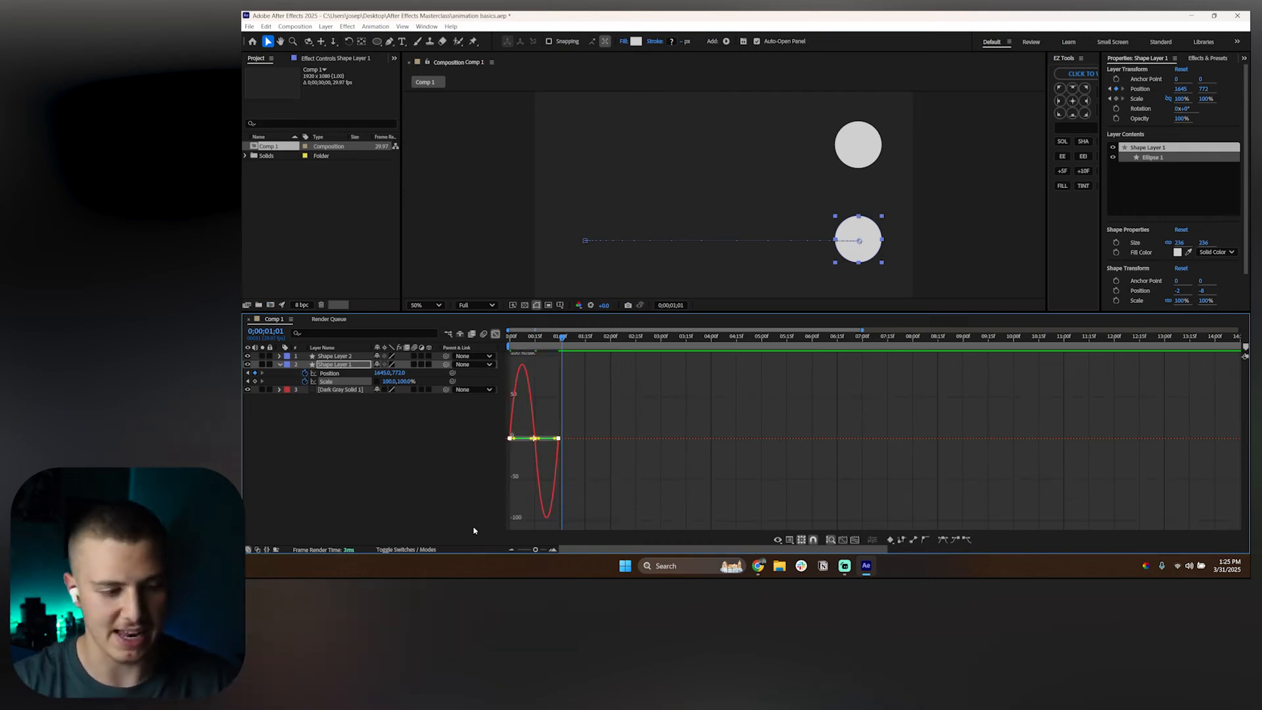
Step: Reshape the Scale speed curve with the outer keyframes' handles so both peaks sharpen close to the middle keyframe
key("Home")
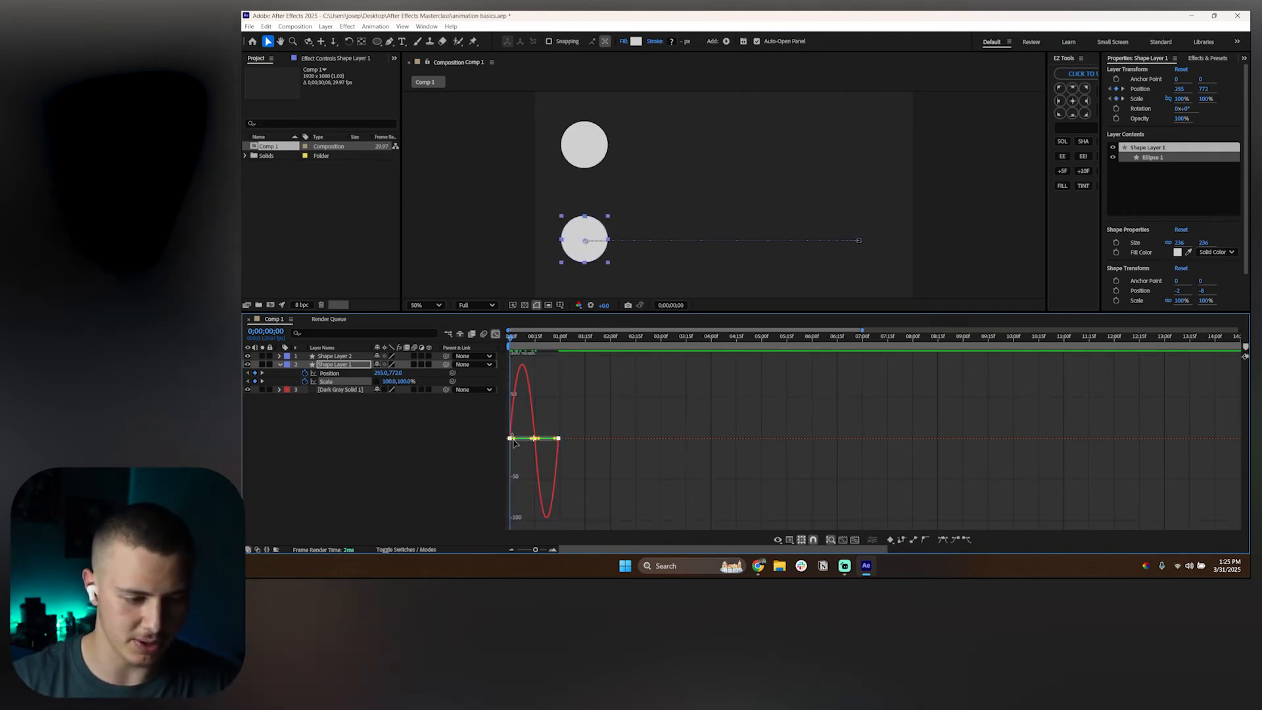
left_click_drag(514, 439, 541, 456)
key("ctrl+z")
left_click(510, 439)
left_click(560, 455)
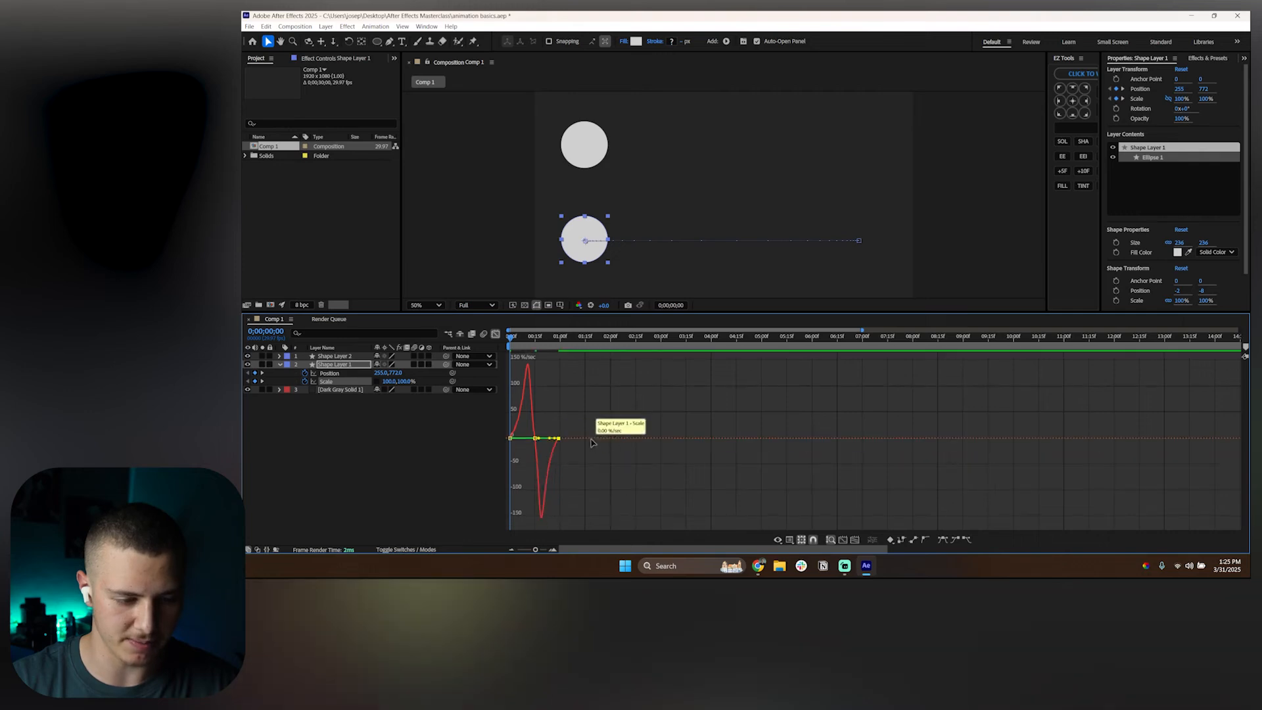
left_click(597, 422)
Step: Preview the eased stretch of the lower circle against the upper one and leave the Graph Editor
key("space")
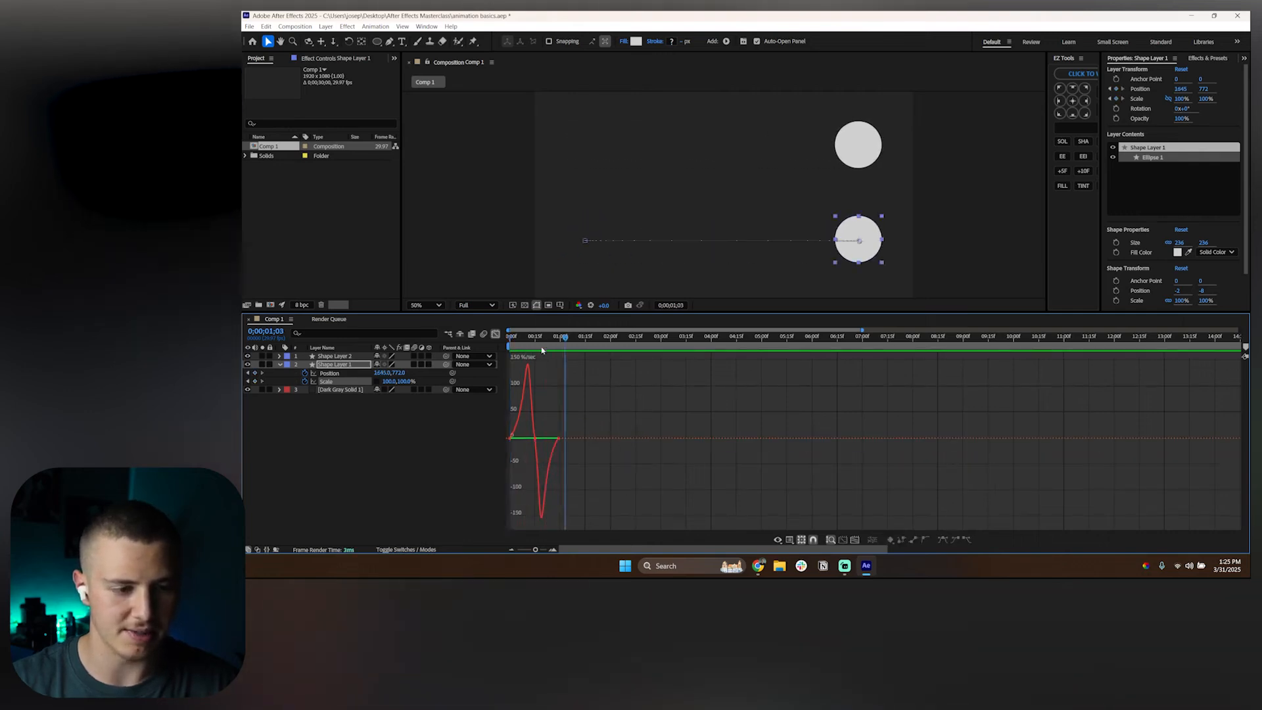
left_click(479, 450)
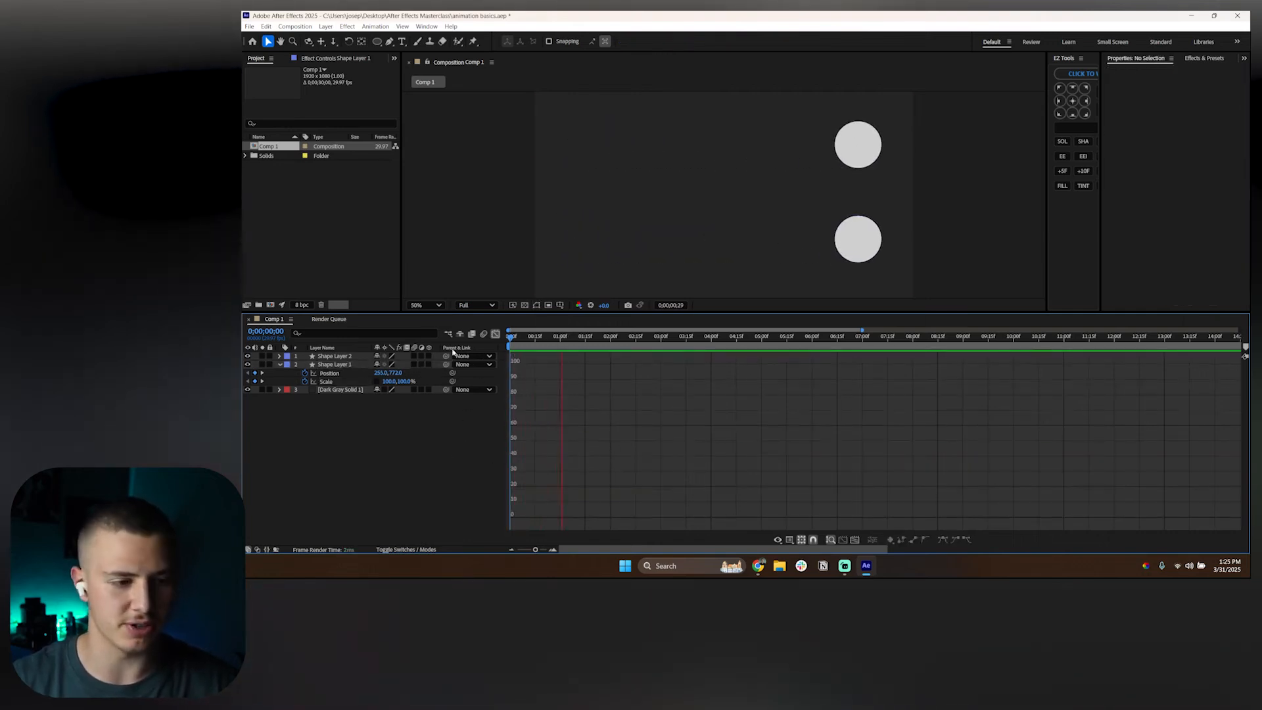
left_click(496, 334)
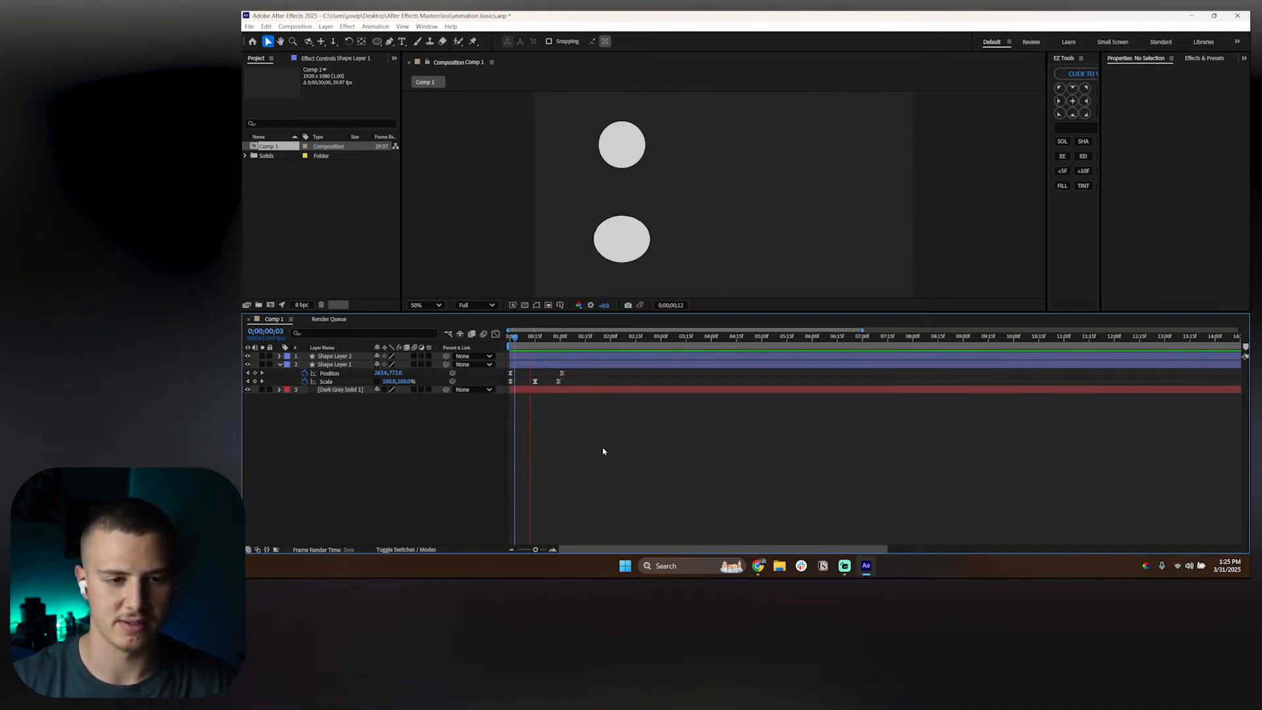
key("space")
Step: Set the vertical Scale of the lower circle's middle keyframe at 0;00;00;15 to 80%, keeping the horizontal value at 130%
left_click(548, 365)
left_click_drag(530, 338, 511, 337)
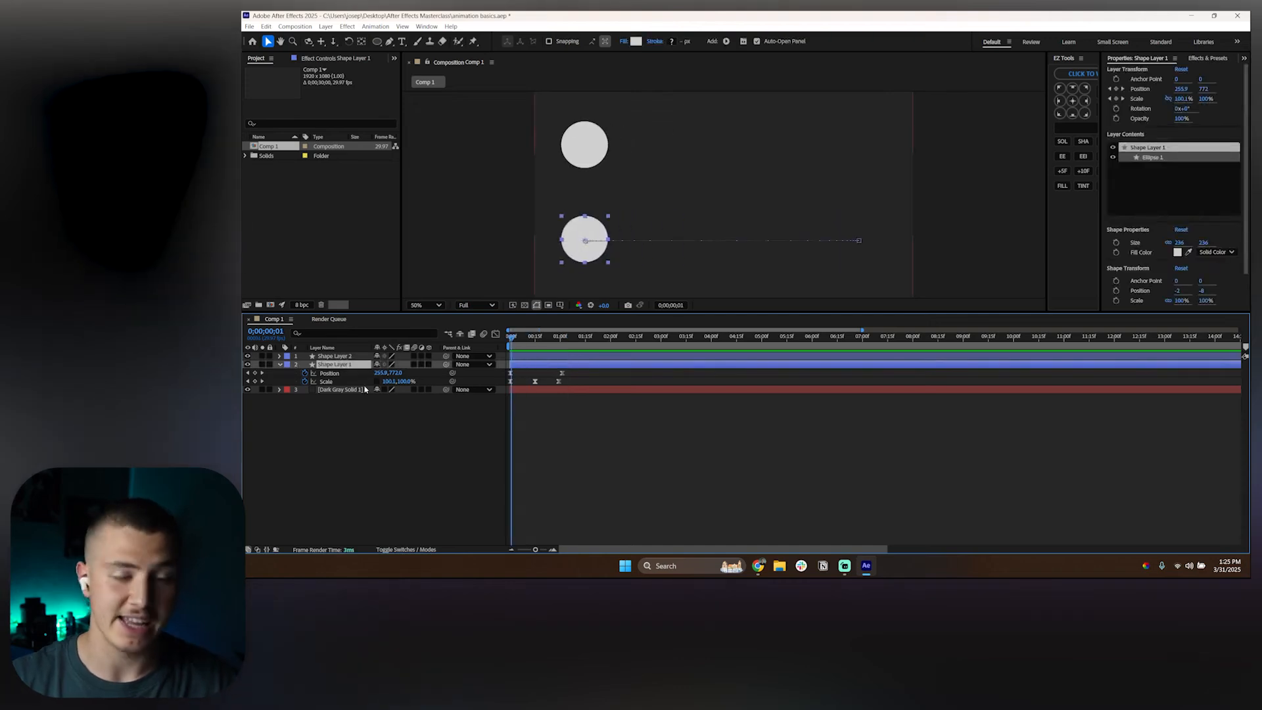
left_click(248, 381)
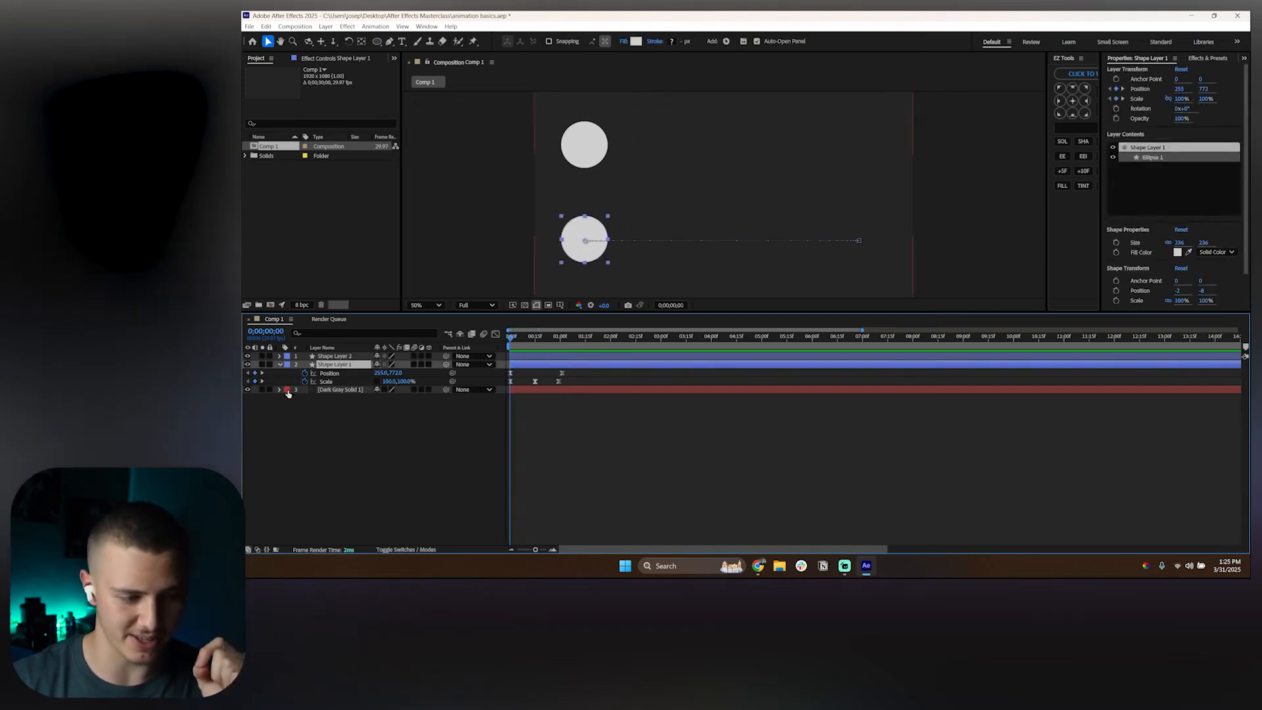
left_click(262, 382)
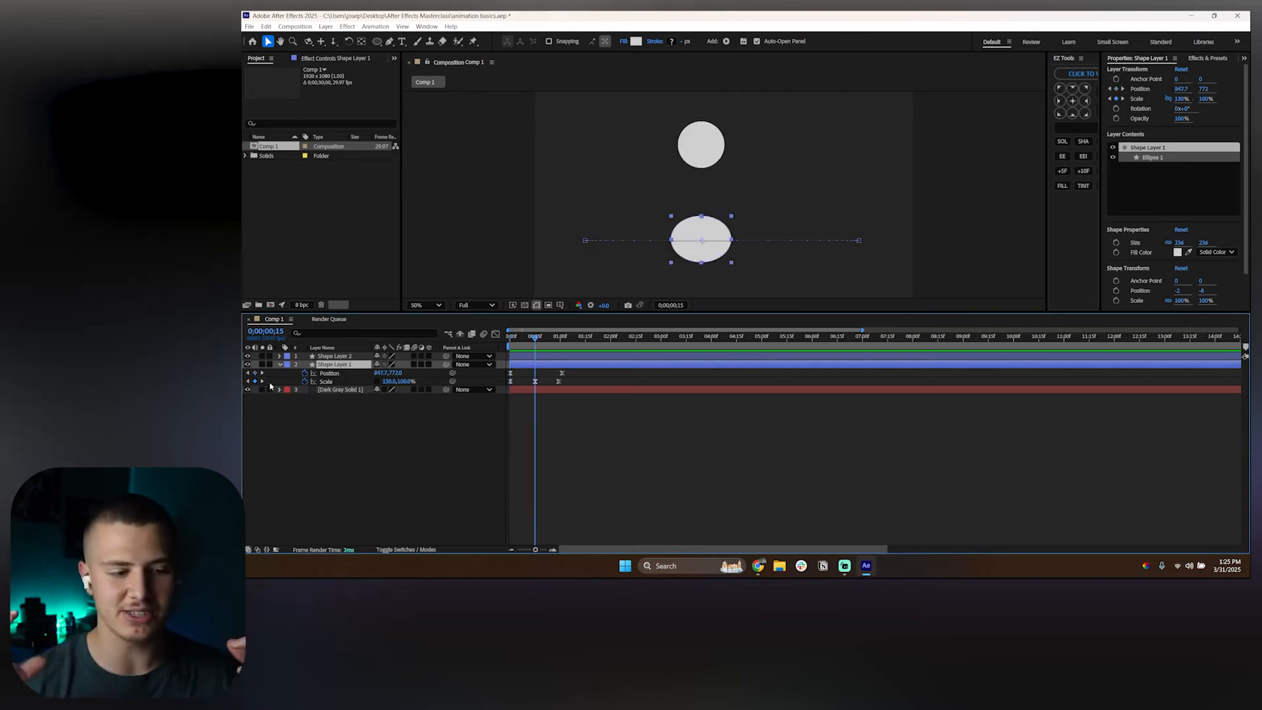
left_click_drag(406, 381, 403, 381)
left_click(403, 382)
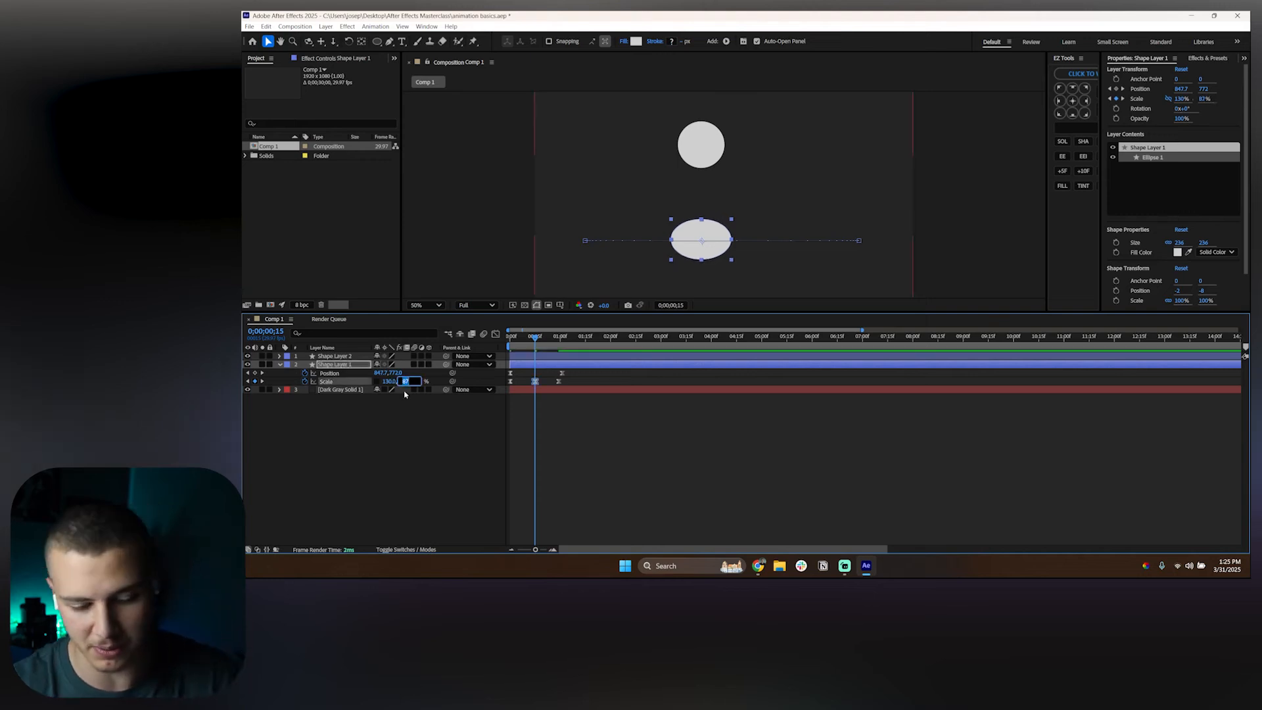
type("90")
key("Return")
left_click(403, 383)
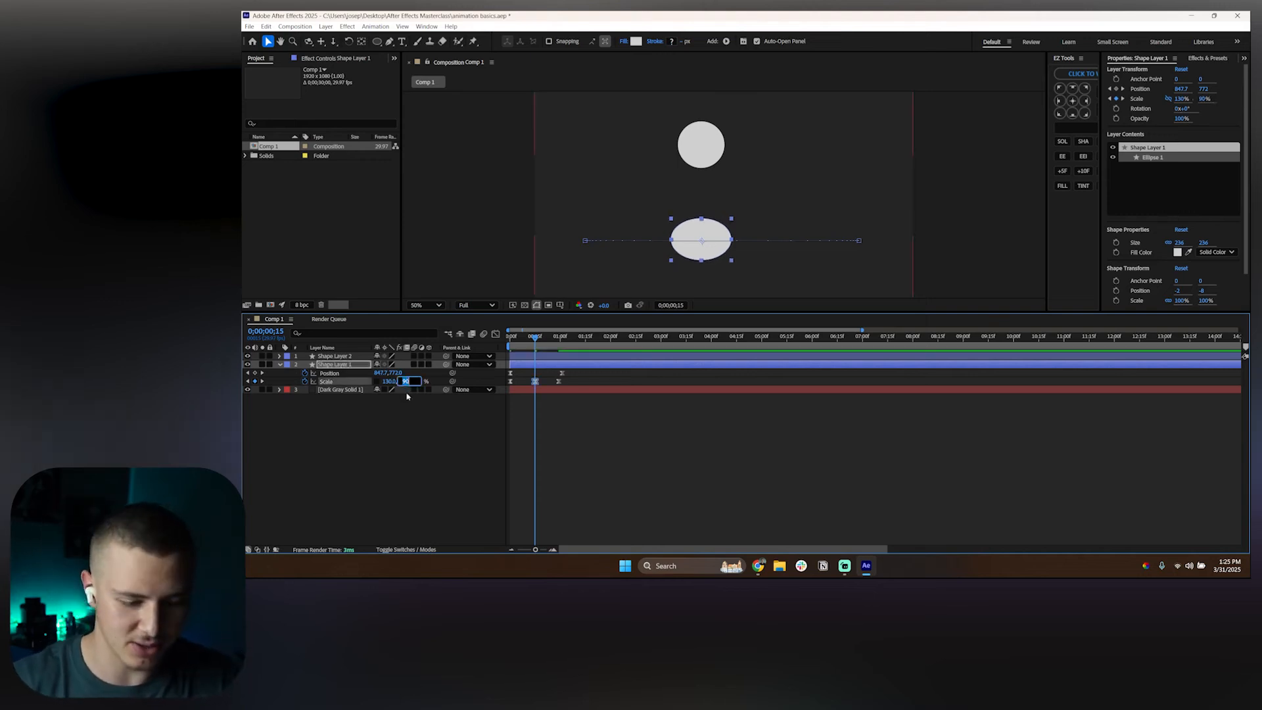
type("80")
key("Return")
Step: Reshape the lower circle's vertical Scale speed curve so its peaks sharpen near the middle keyframe like the horizontal curve, and leave the Graph Editor
left_click(582, 384)
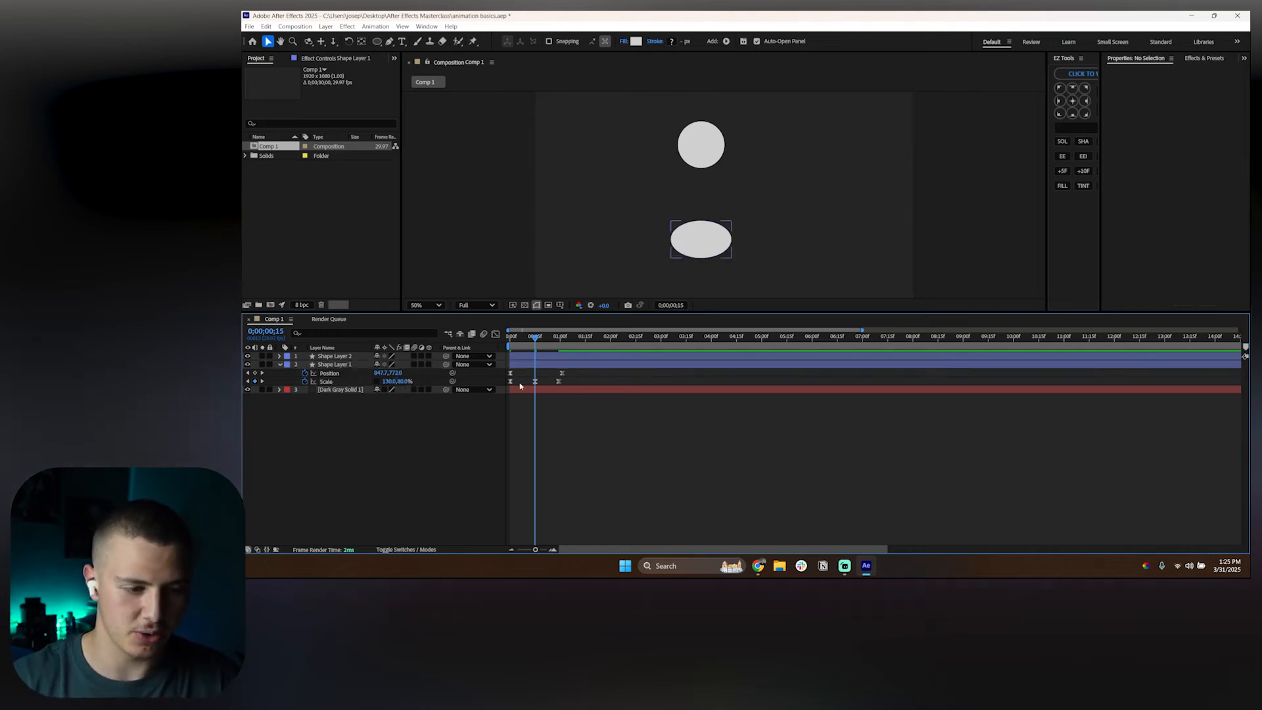
left_click_drag(584, 383, 506, 385)
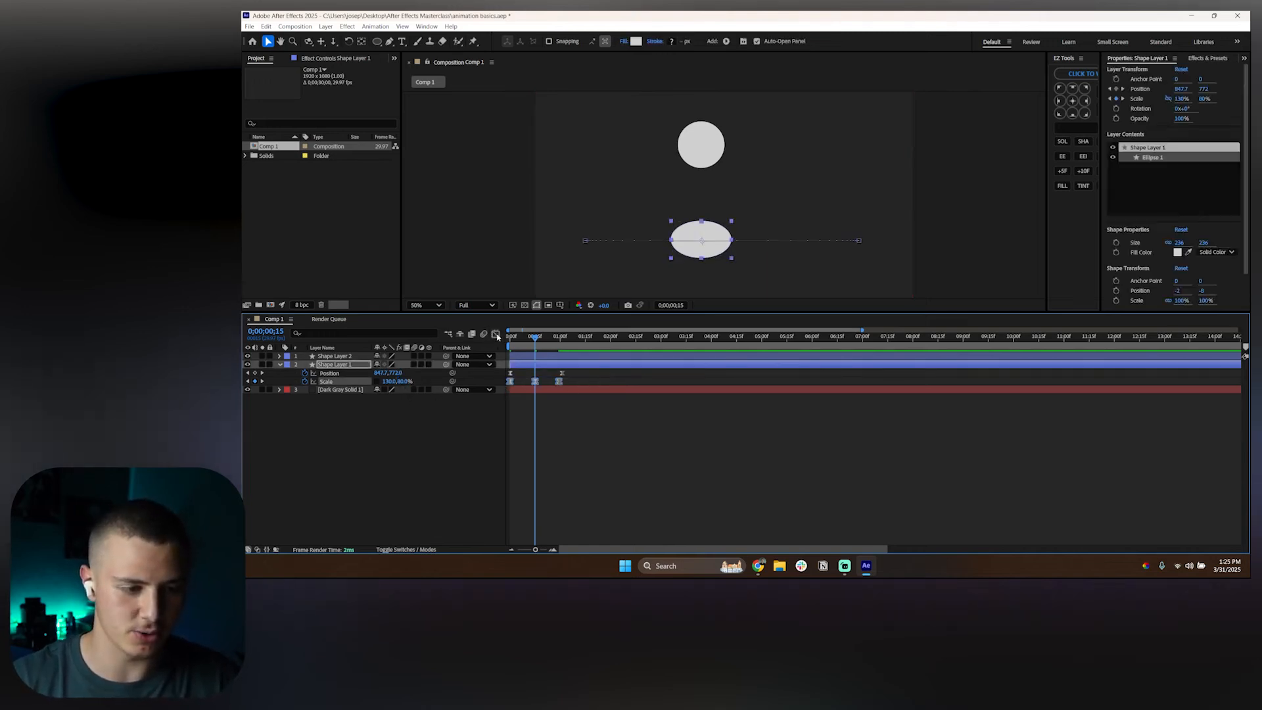
left_click(495, 334)
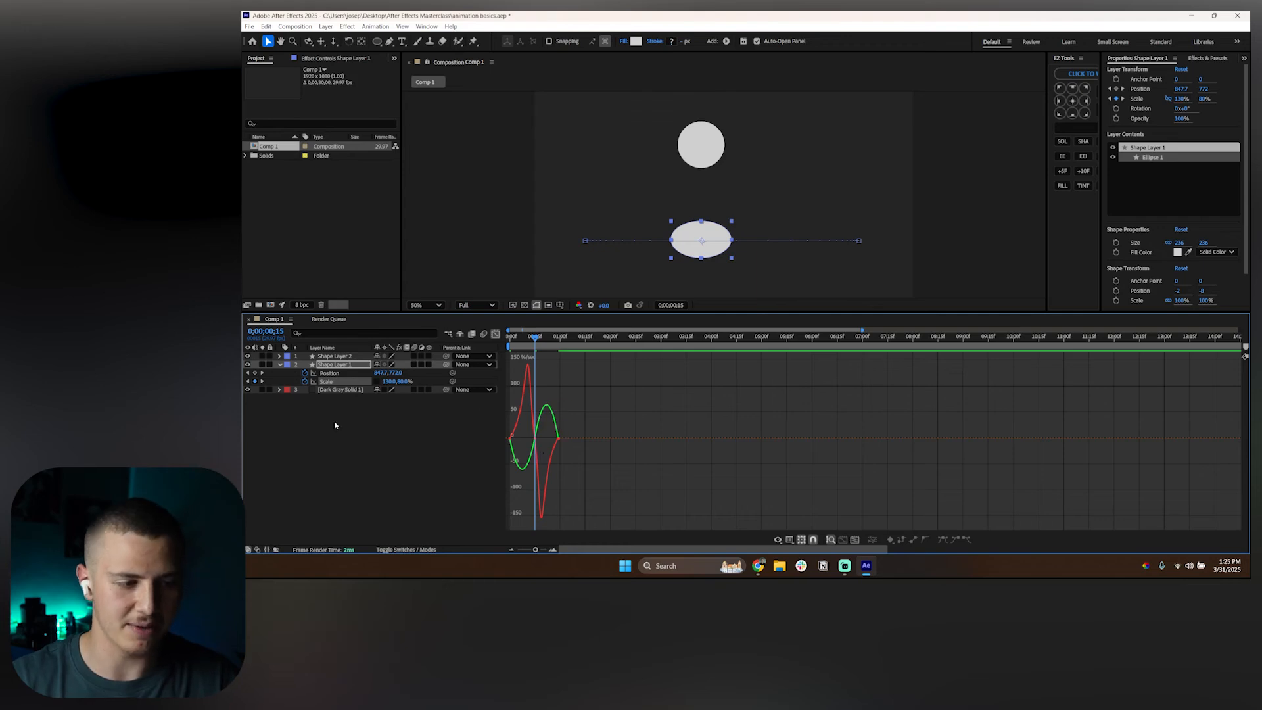
left_click_drag(575, 424, 520, 442)
left_click(529, 424)
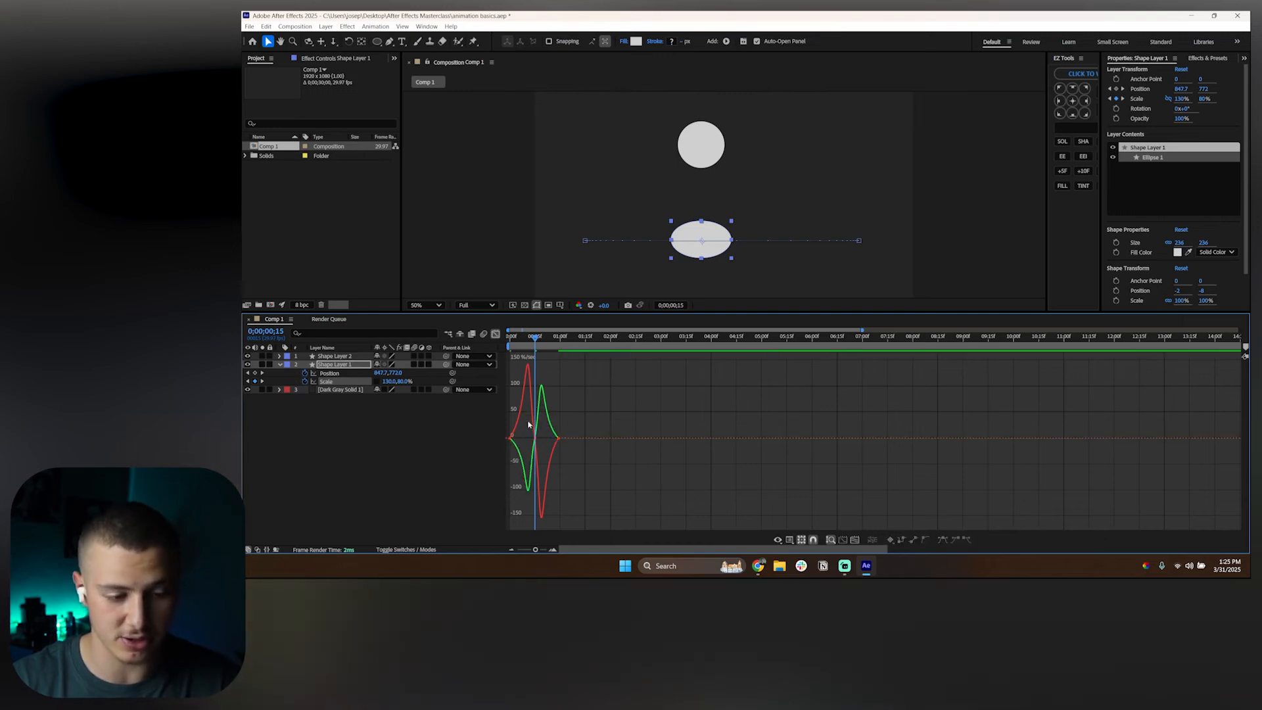
left_click_drag(522, 340, 511, 343)
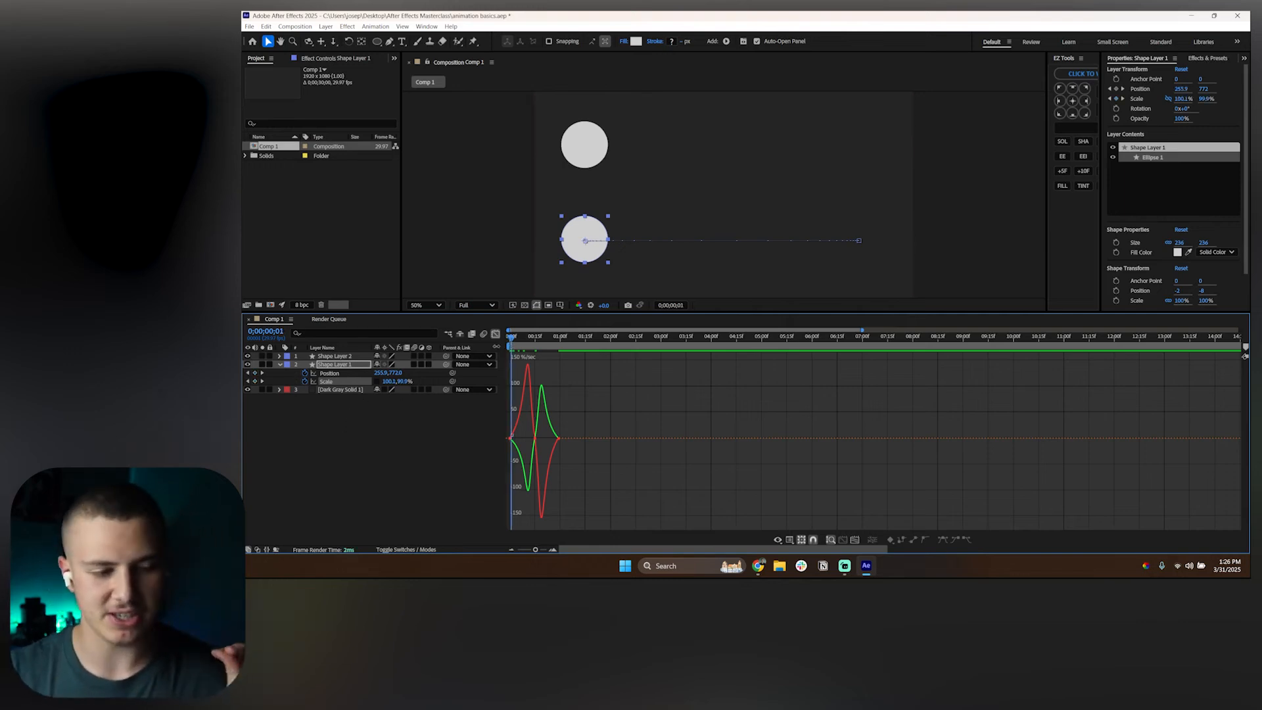
left_click(496, 334)
Step: Check the lower circle's middle Scale keyframe and preview its stretch and squash against the upper circle from the first frame
left_click_drag(514, 342, 504, 343)
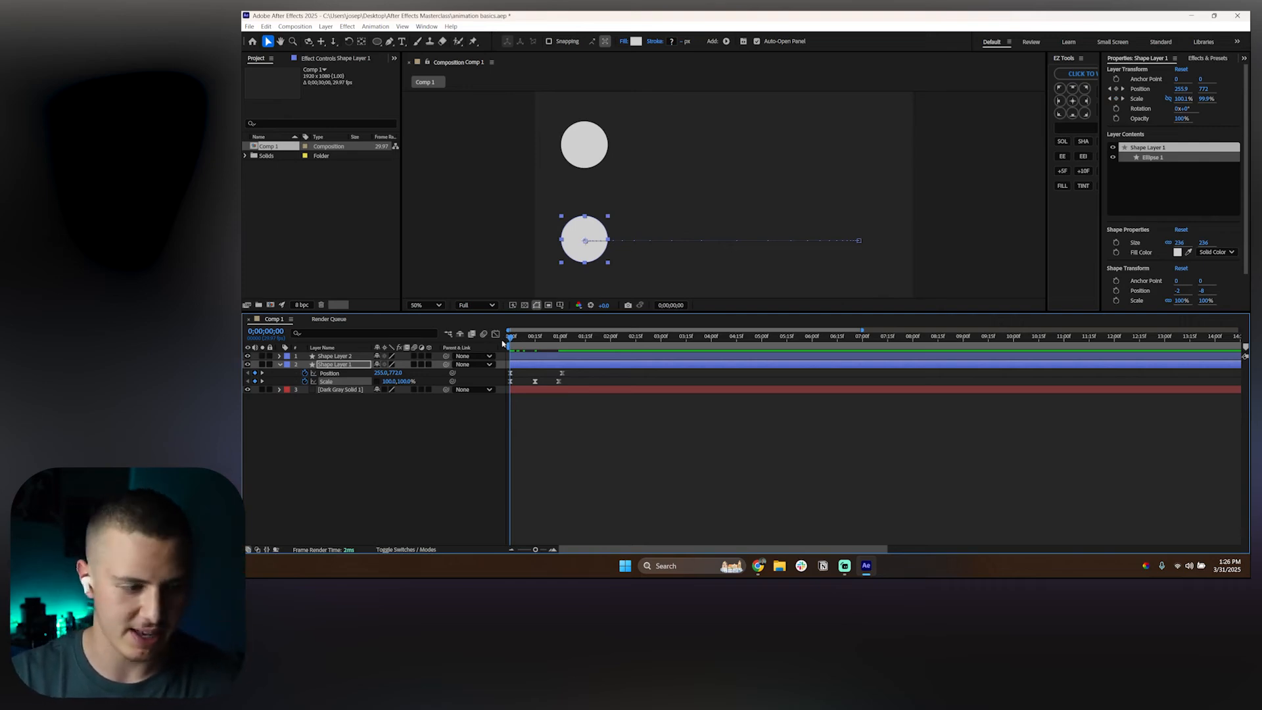
left_click(262, 381)
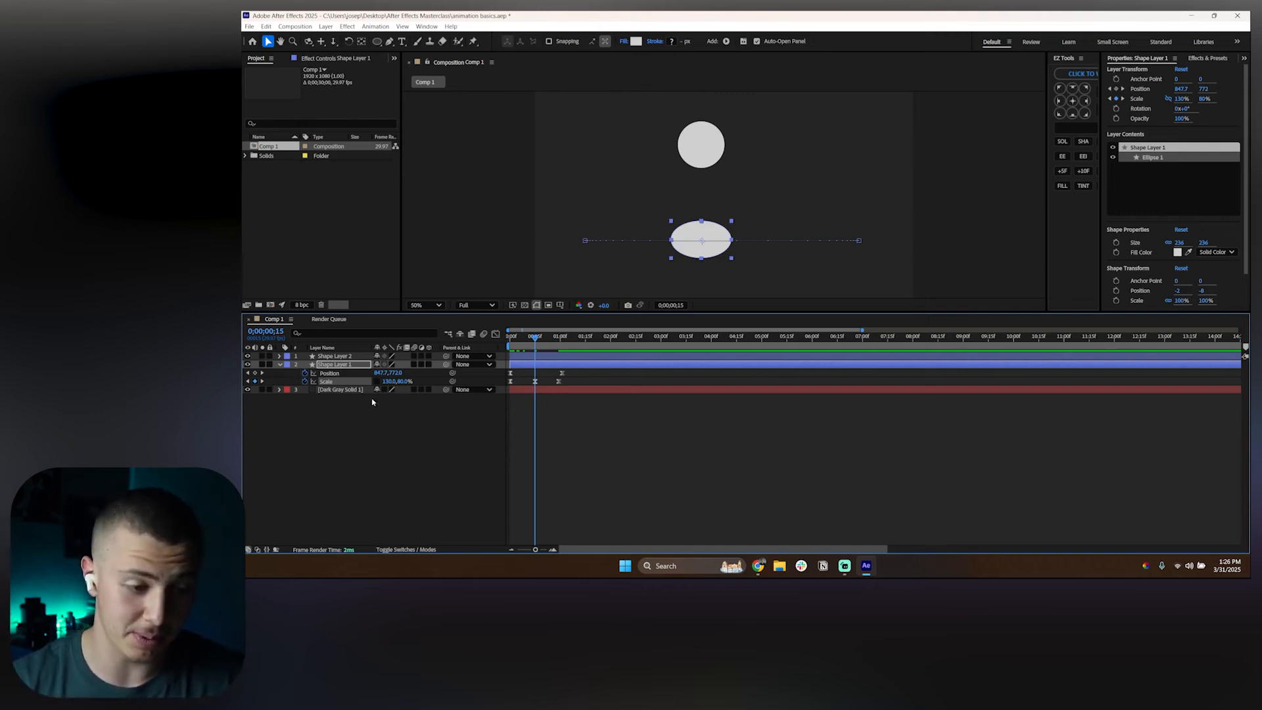
left_click(583, 454)
key("space")
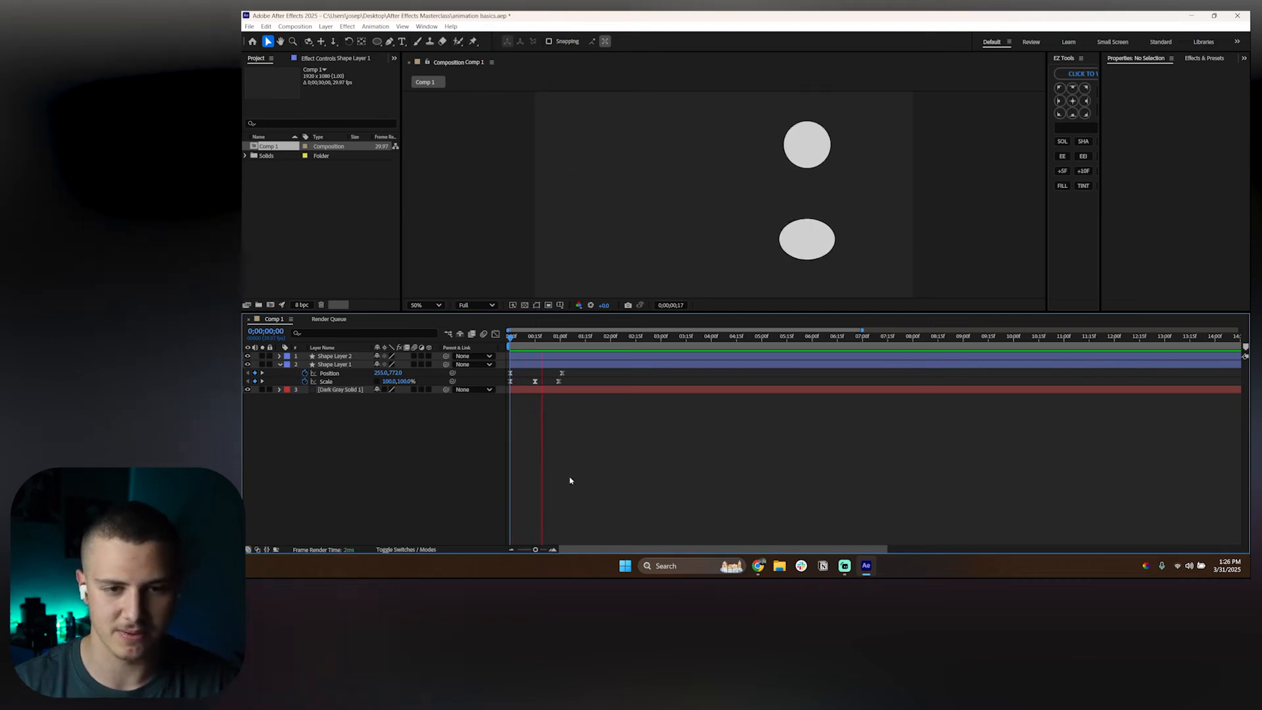
key("space")
left_click_drag(552, 337, 510, 405)
key("space")
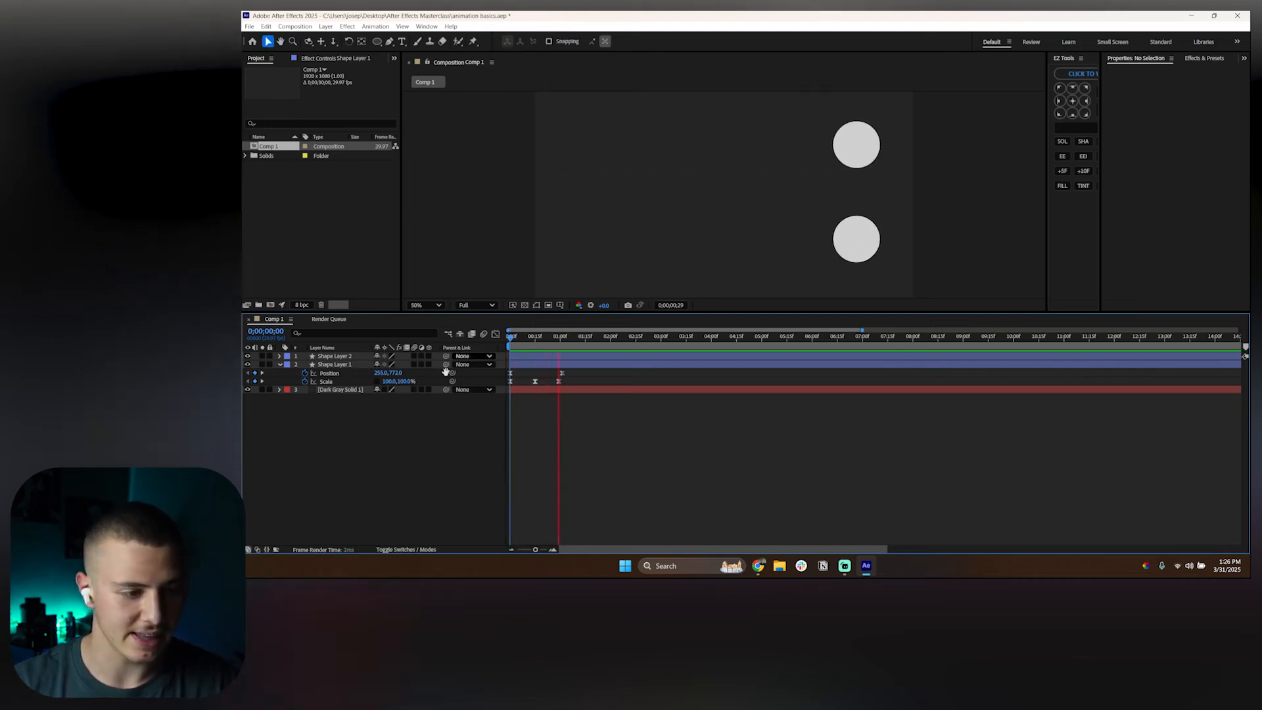
key("space")
Step: Enable motion blur for both circle layers and the composition, and preview the blurred movement
left_click(414, 365)
left_click(484, 334)
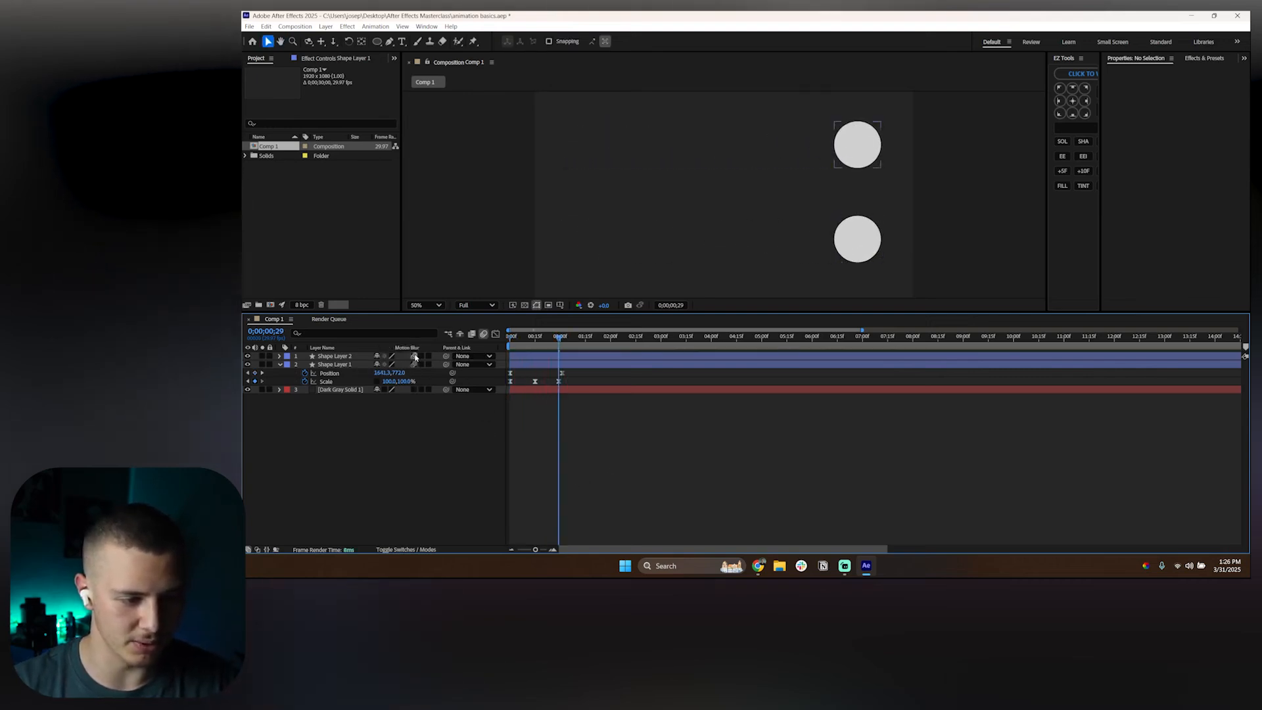
key("space")
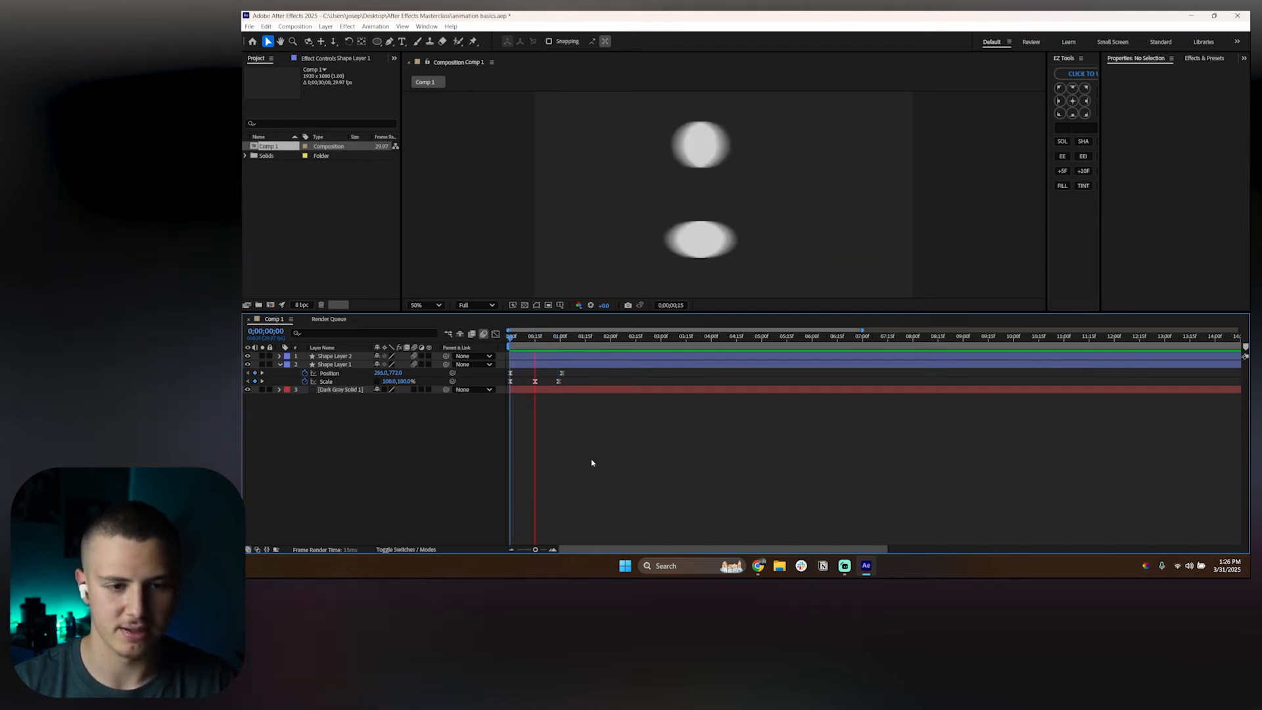
key("space")
left_click_drag(544, 338, 501, 395)
key("space")
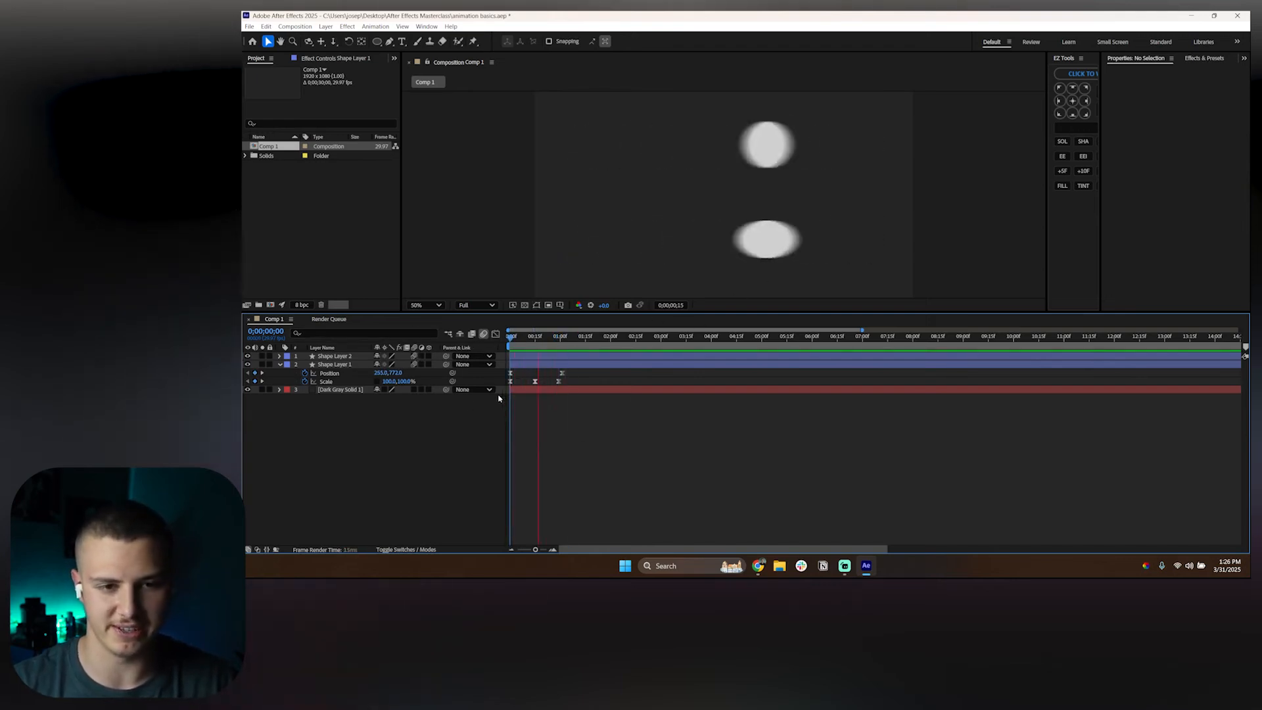
key("space")
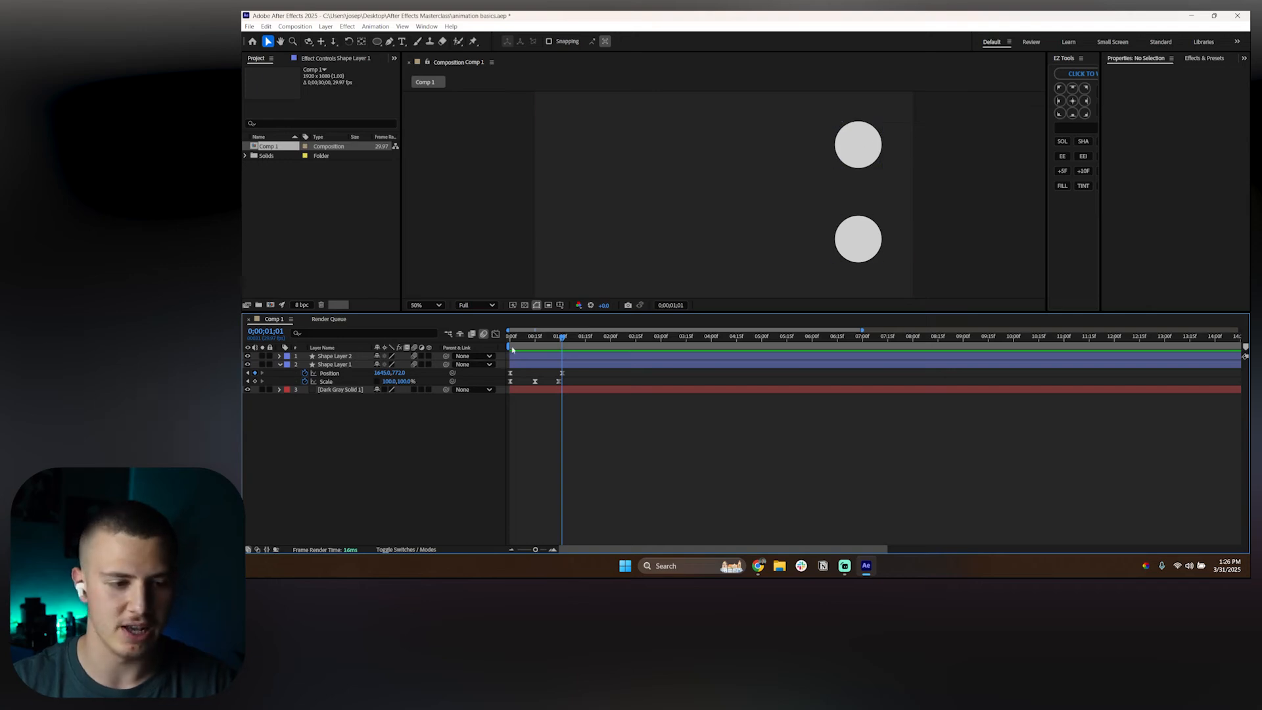
key("space")
key("space")
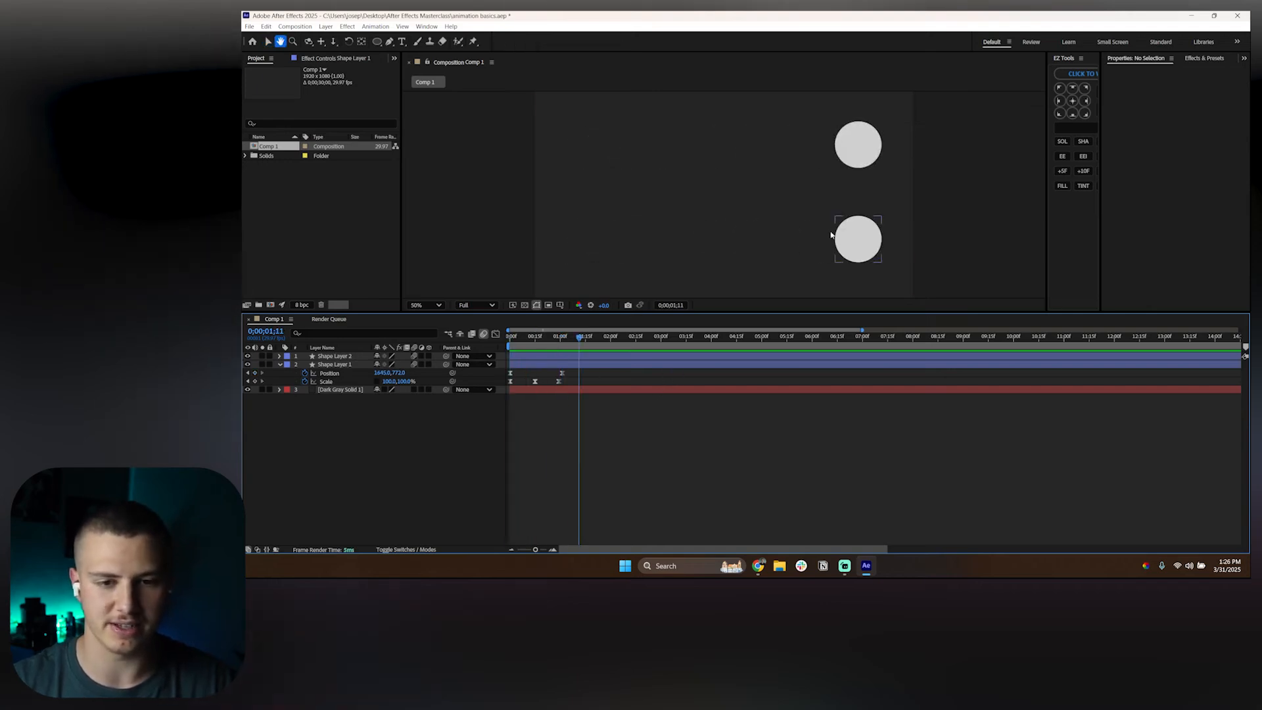
Step: Return to the first frame and delete both circle layers, Shape Layer 1 and Shape Layer 2
left_click(570, 366)
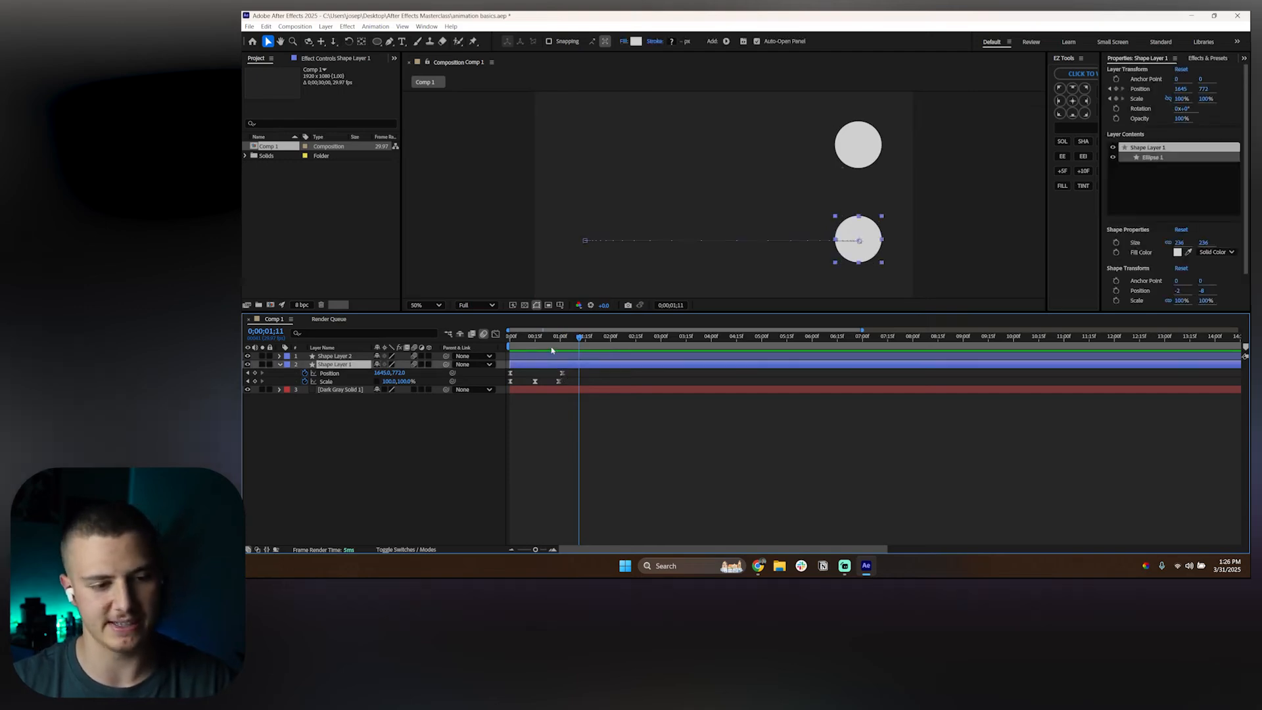
key("Home")
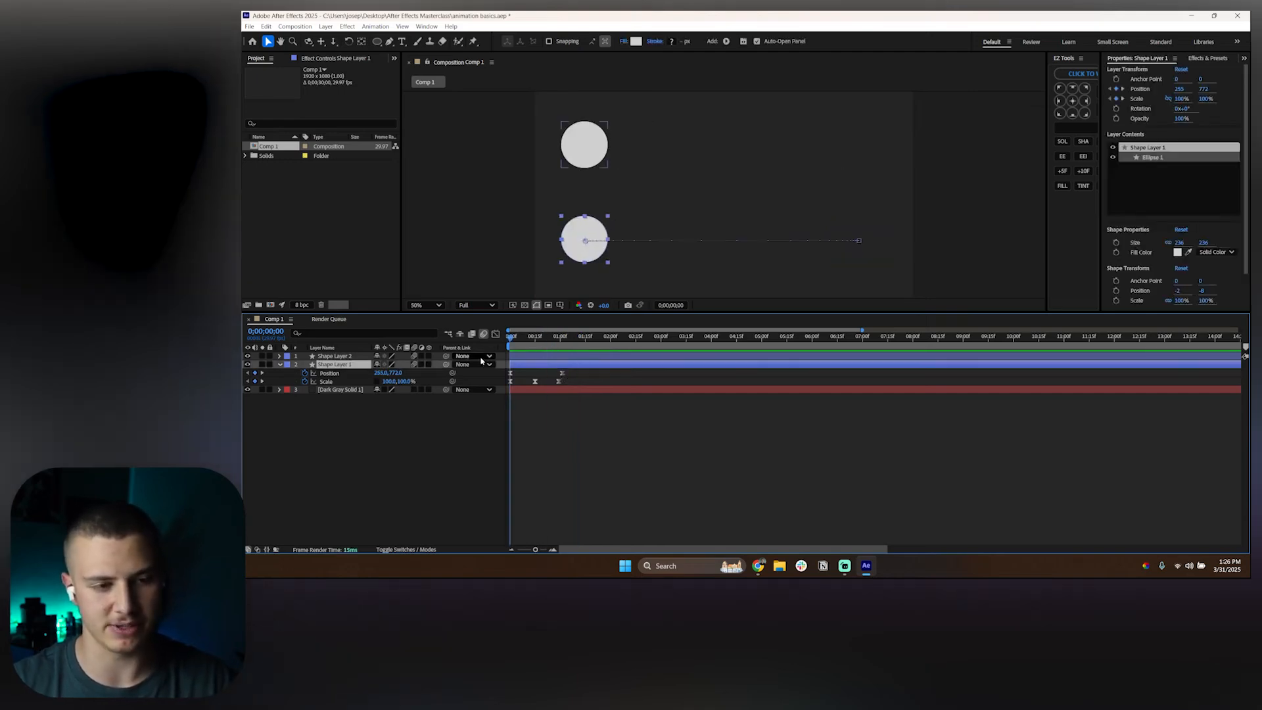
left_click(355, 357, "shift")
key("Delete")
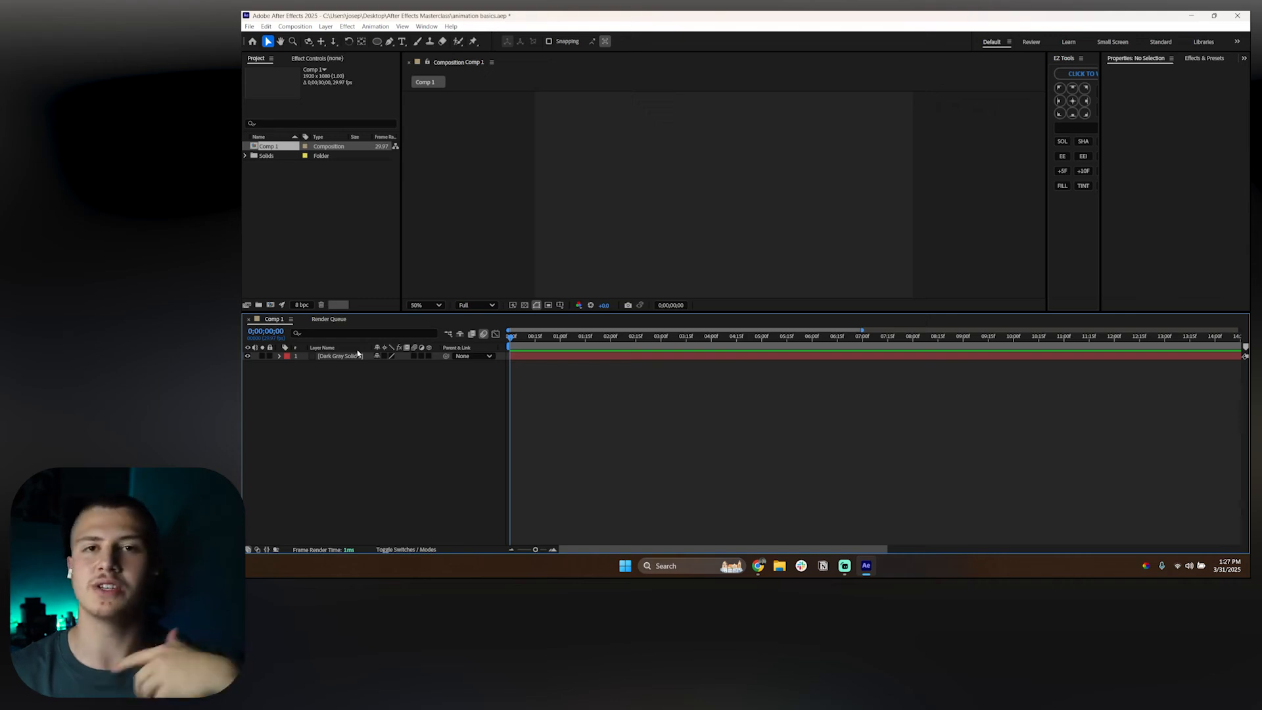
Step: Add a shape layer and draw a straight horizontal line with the Pen tool across the lower part of the composition
right_click(395, 407)
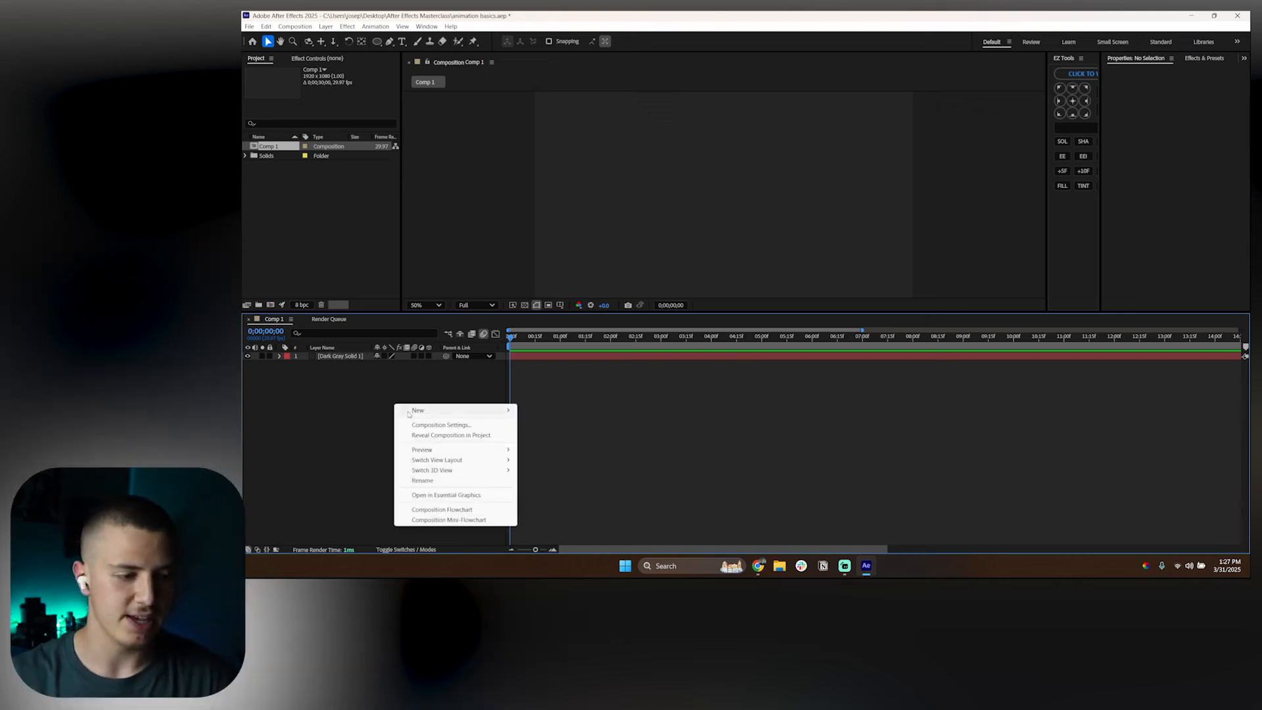
mouse_move(404, 410)
left_click(579, 475)
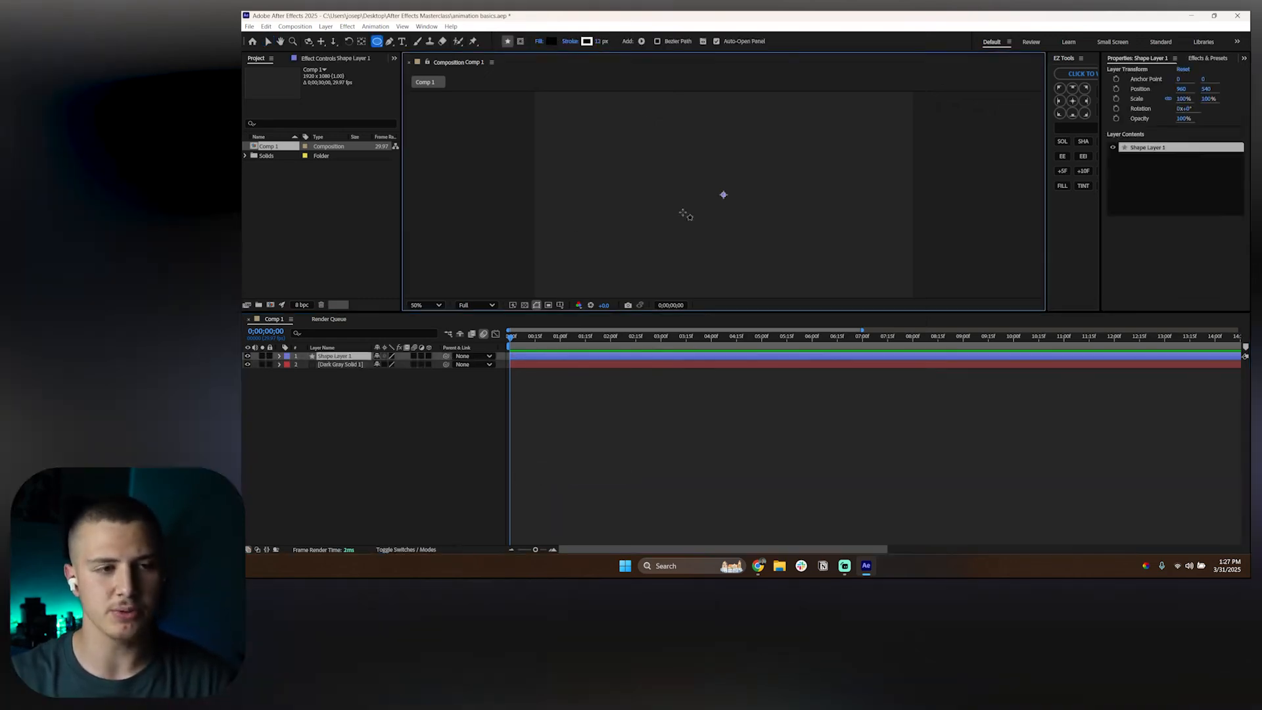
left_click(390, 42)
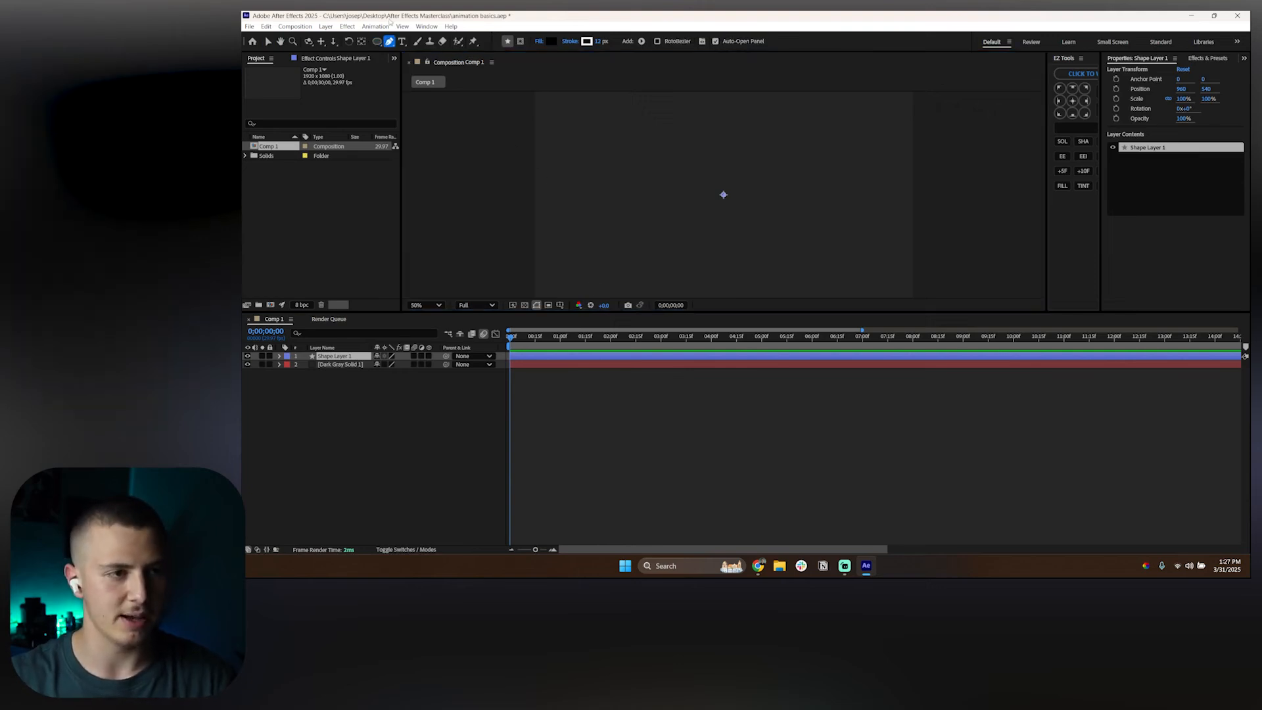
left_click(550, 260)
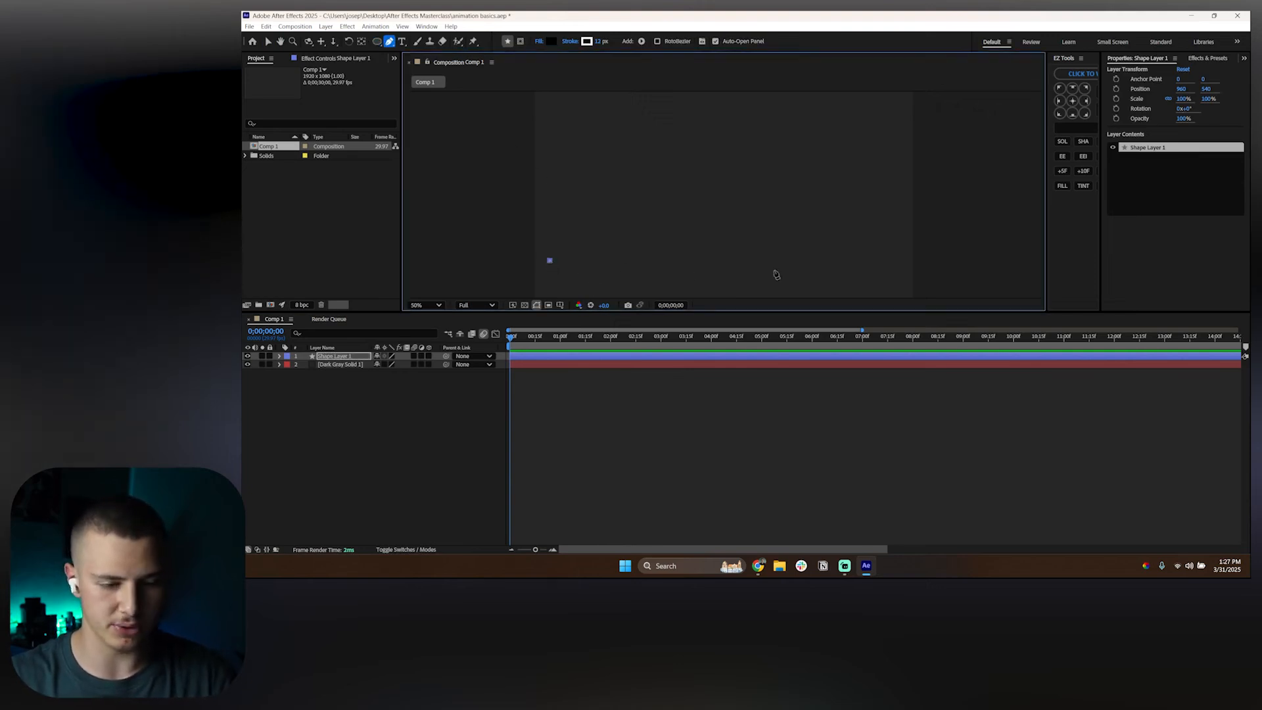
left_click(898, 261)
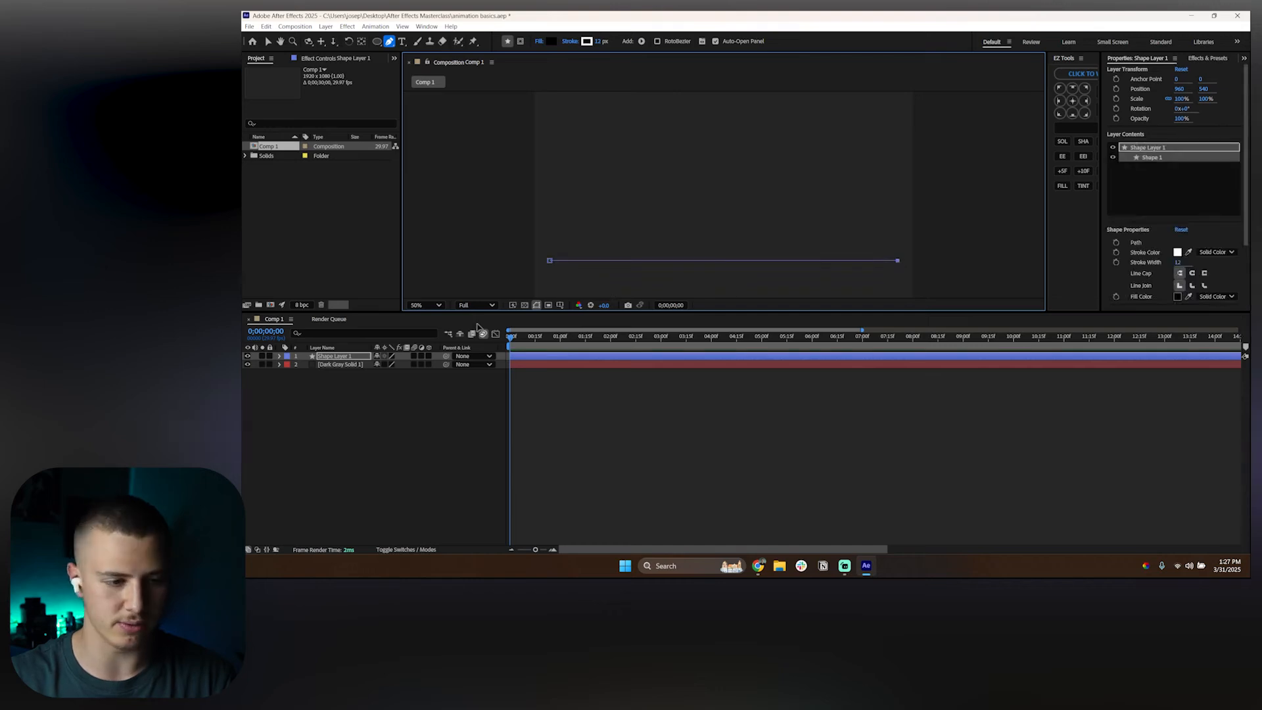
left_click(267, 41)
left_click(631, 182)
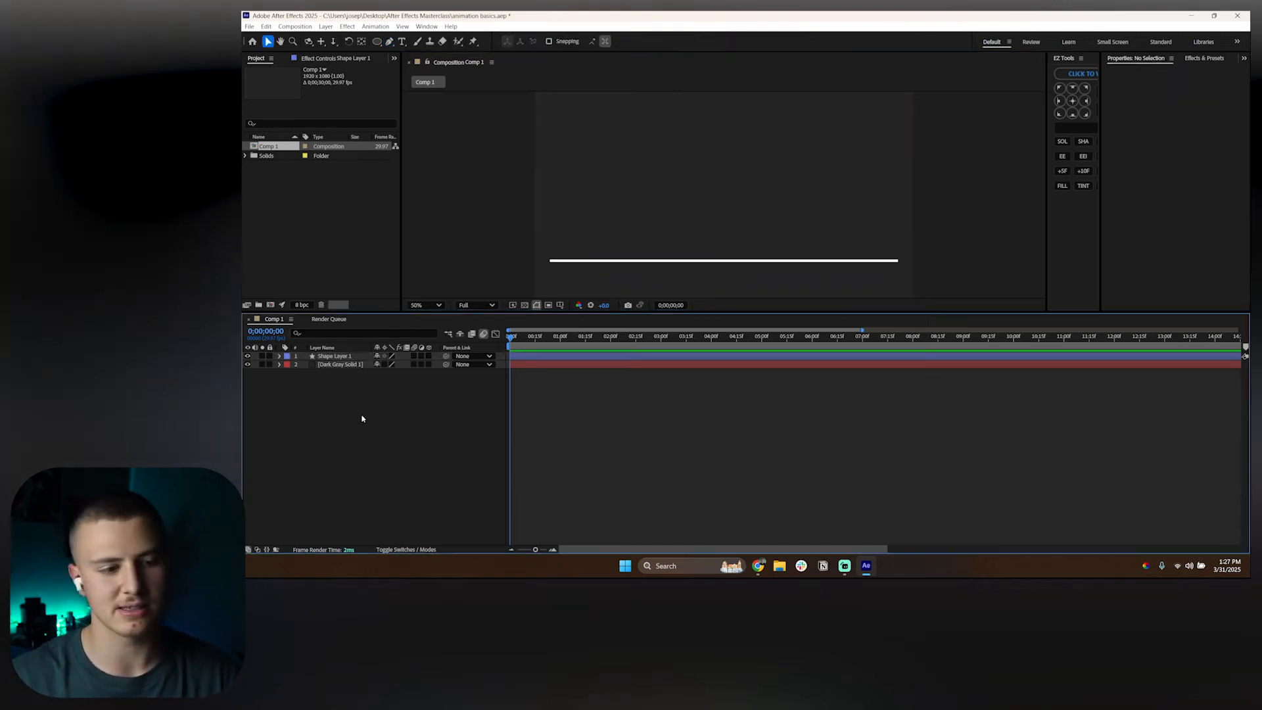
Step: Set the line's Stroke Width to 7 in the shape layer's Stroke 1 properties and collapse the layer
left_click(329, 356)
left_click(280, 356)
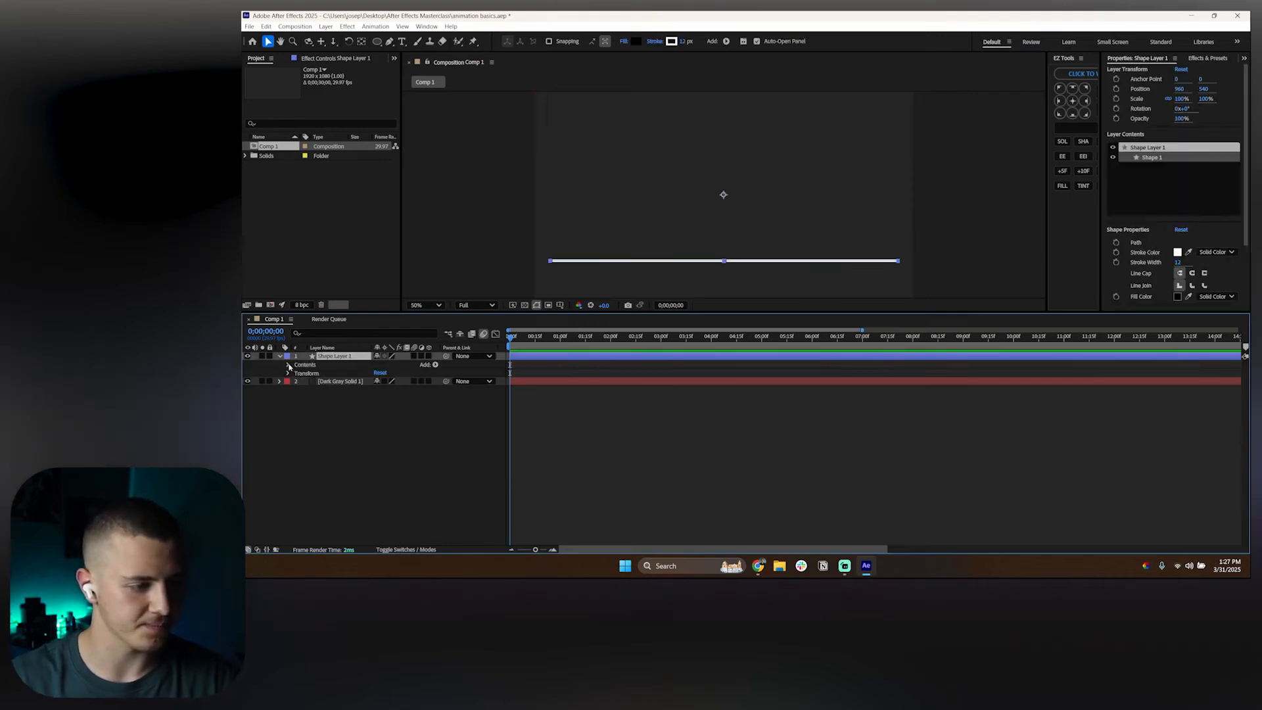
left_click(289, 365)
left_click(297, 373)
left_click(313, 373)
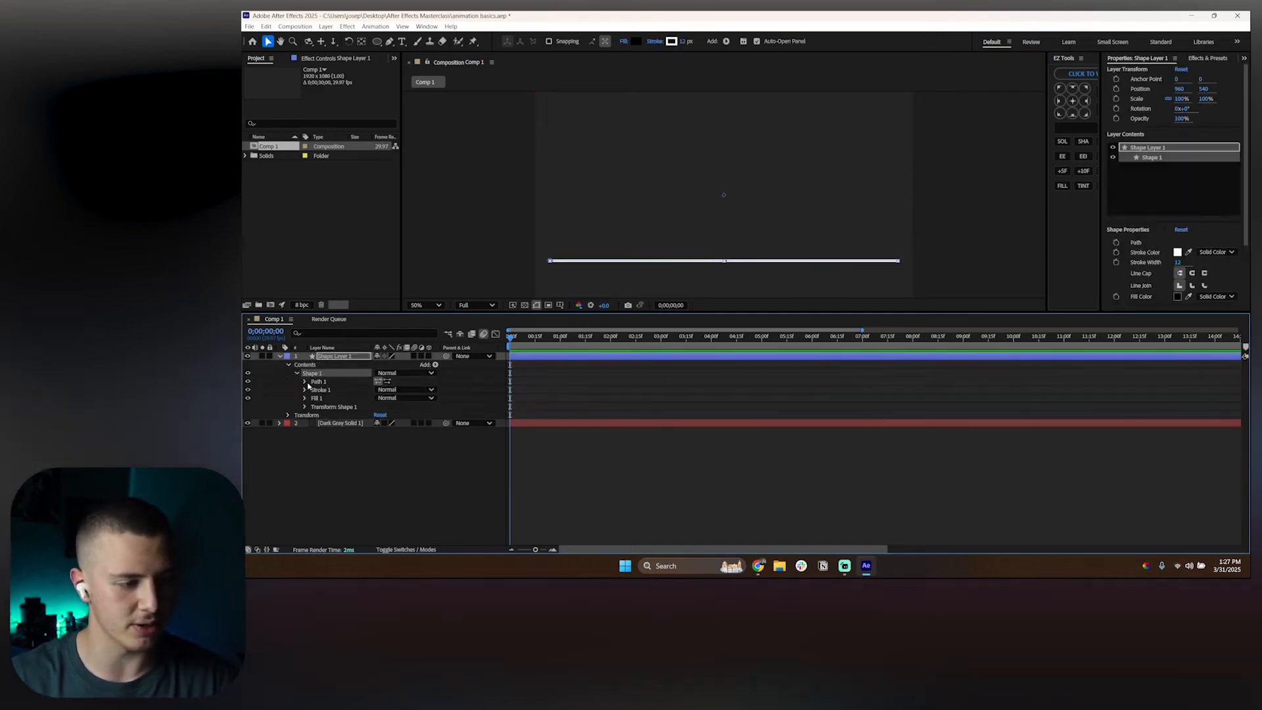
left_click(304, 390)
left_click_drag(377, 423, 385, 424)
left_click(346, 534)
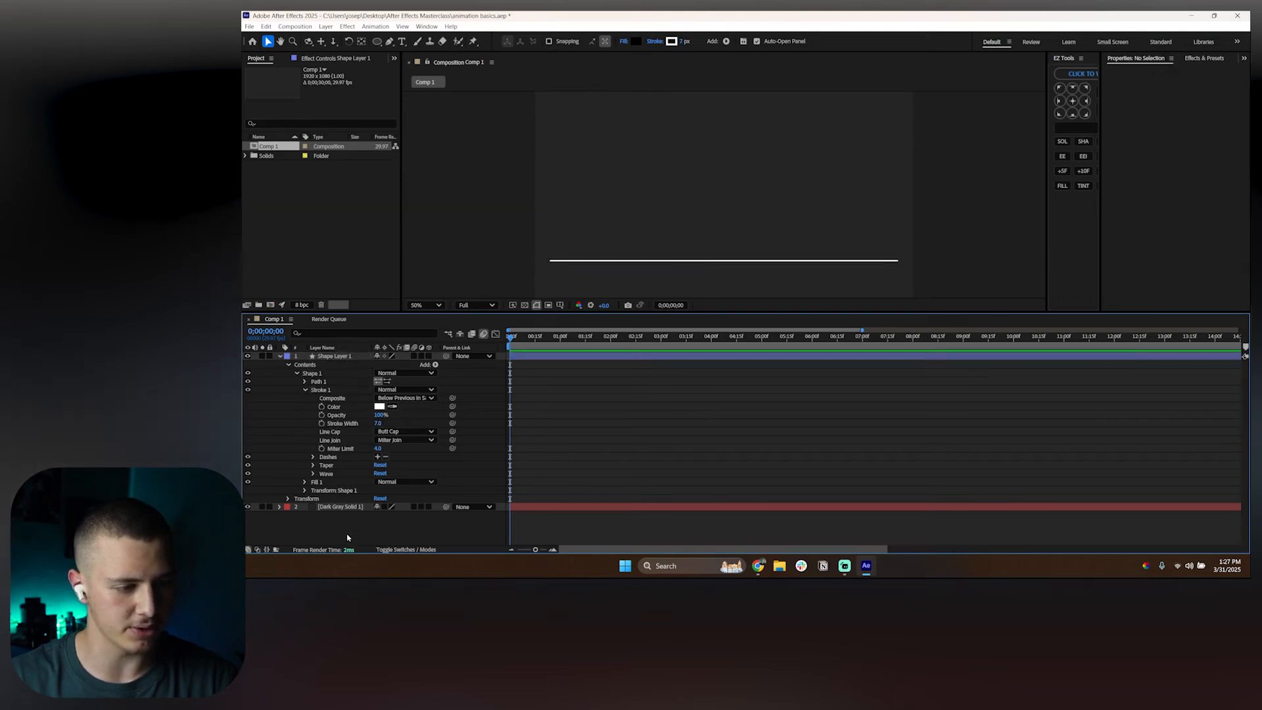
left_click(280, 356)
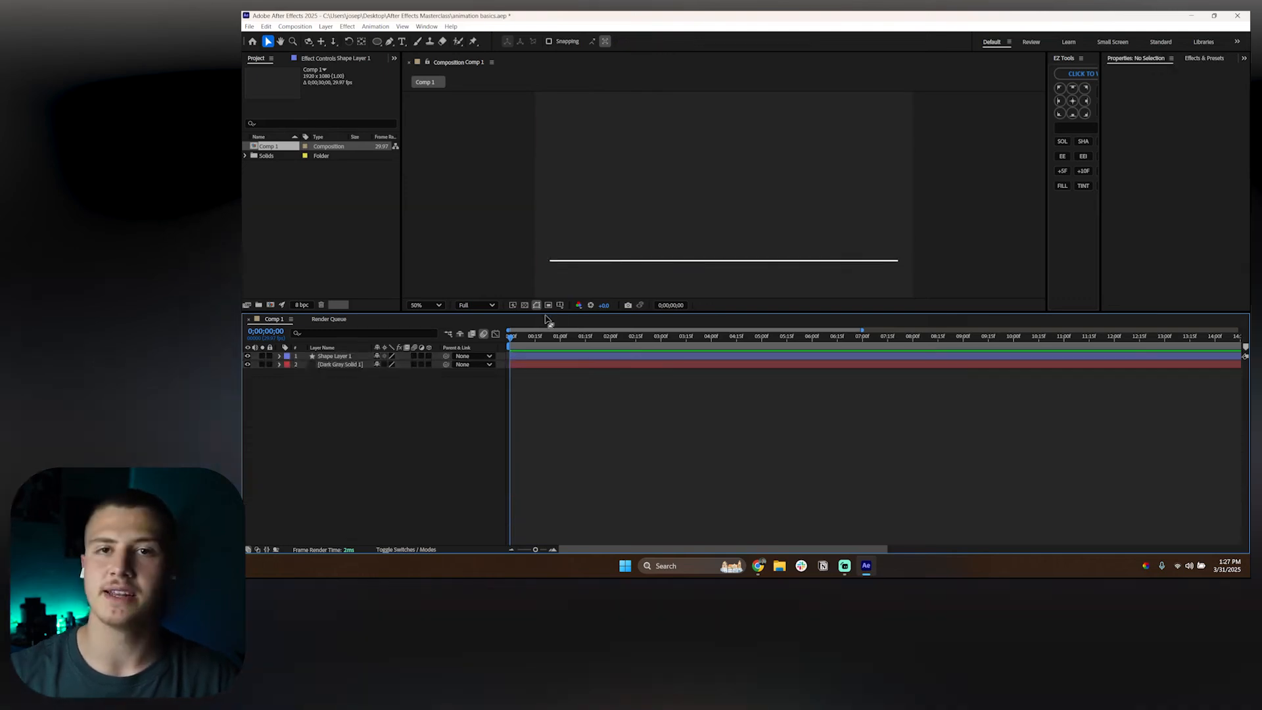
Step: Add a new shape layer and draw a circle about 208 px wide at the composition's center with the Ellipse Tool
right_click(423, 384)
mouse_move(474, 392)
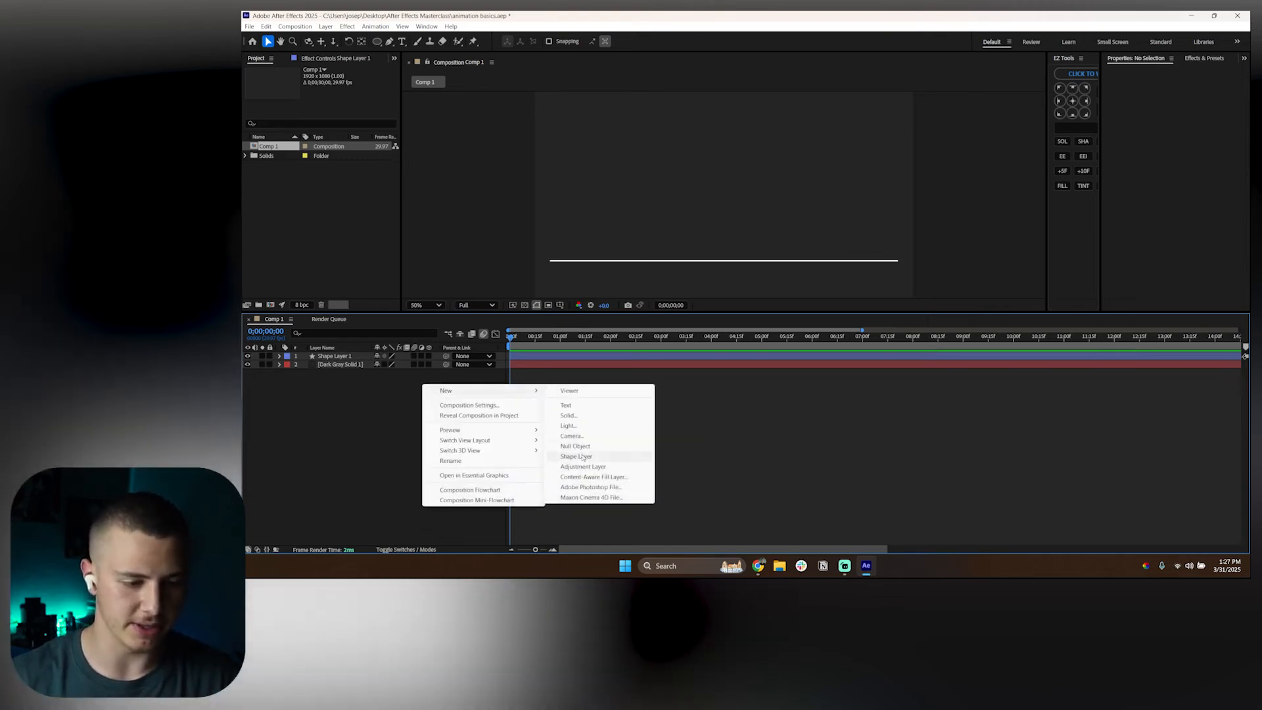
left_click(621, 458)
left_click(376, 42)
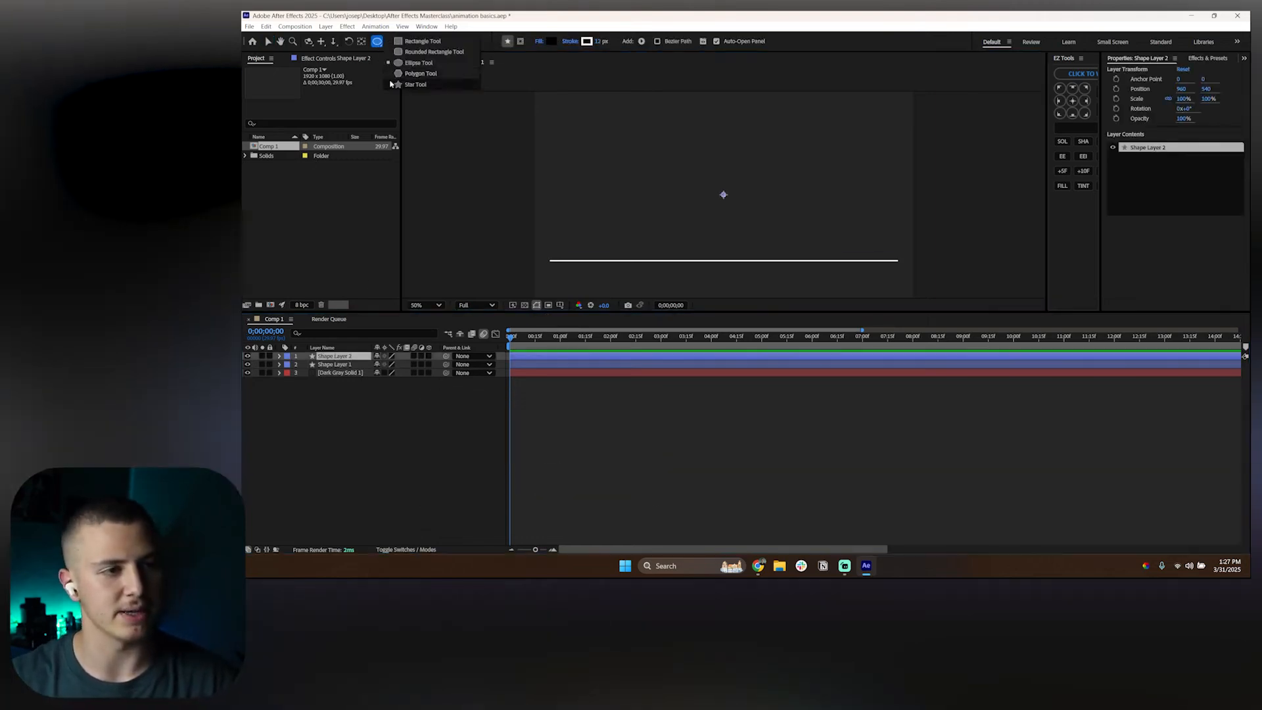
left_click(405, 63)
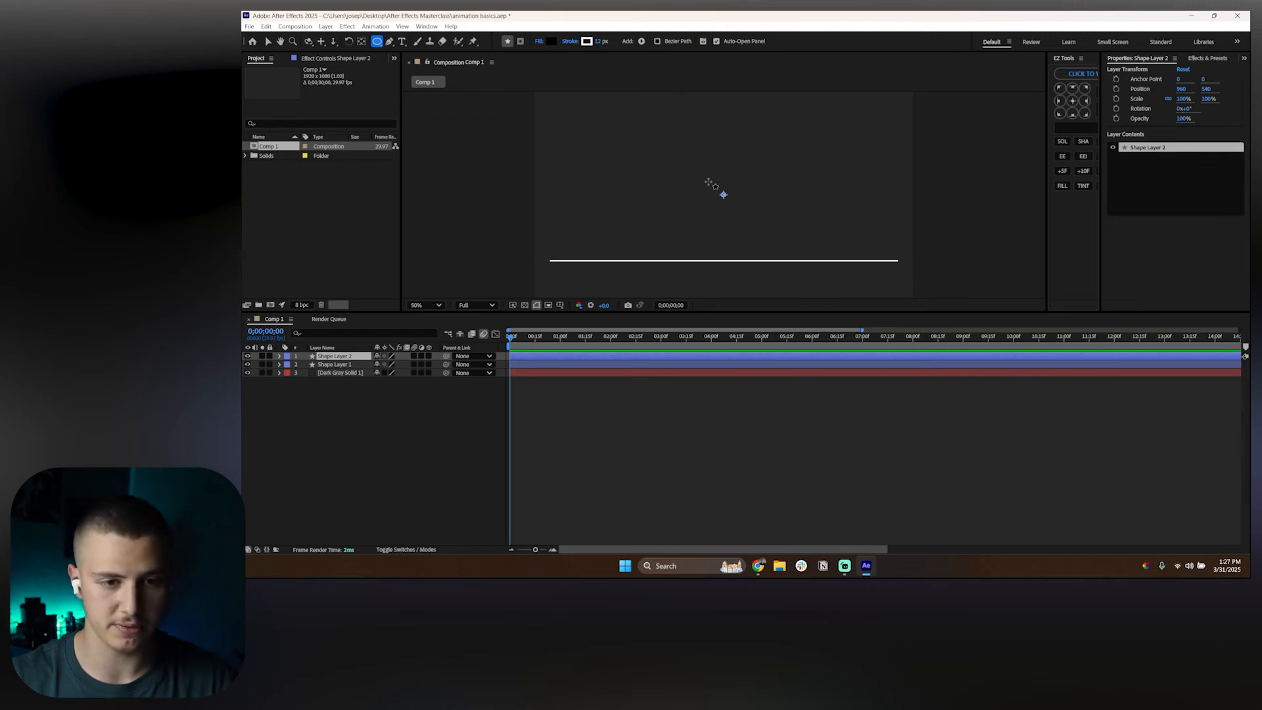
left_click_drag(702, 174, 744, 215)
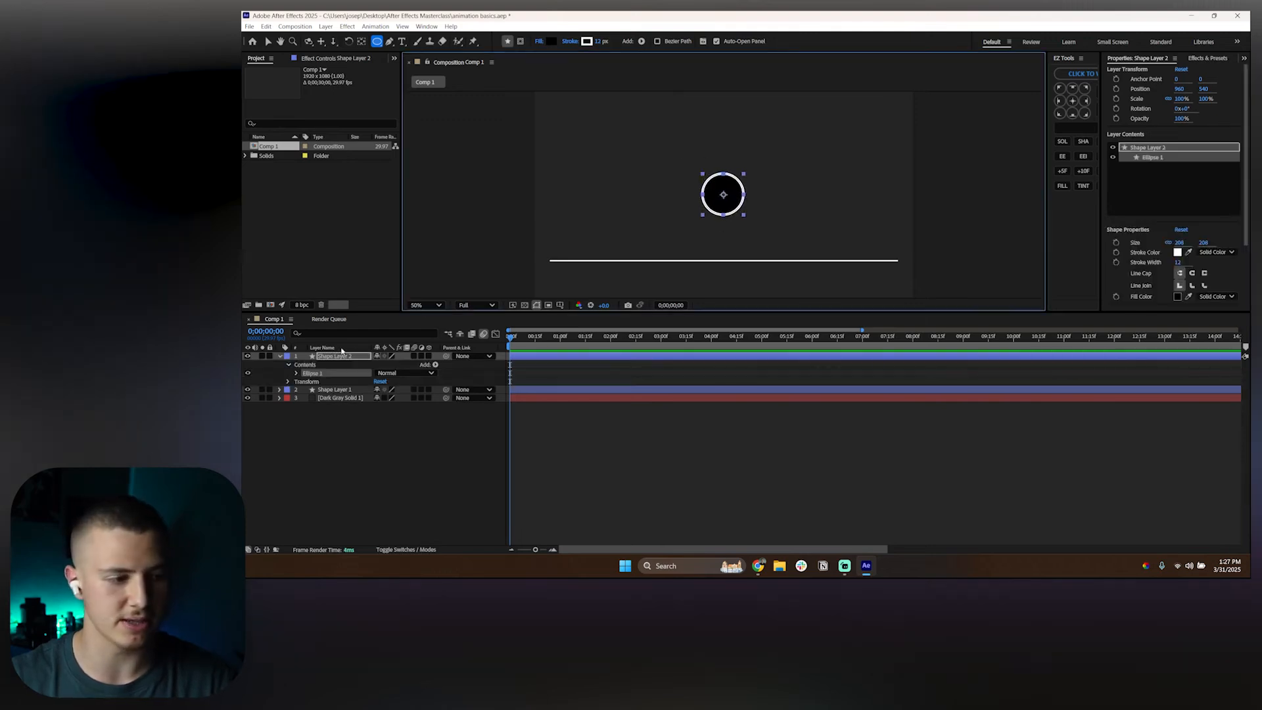
Step: Delete the circle's stroke, set its Fill 1 color to DDDDDD, and deselect the layer
left_click(297, 372)
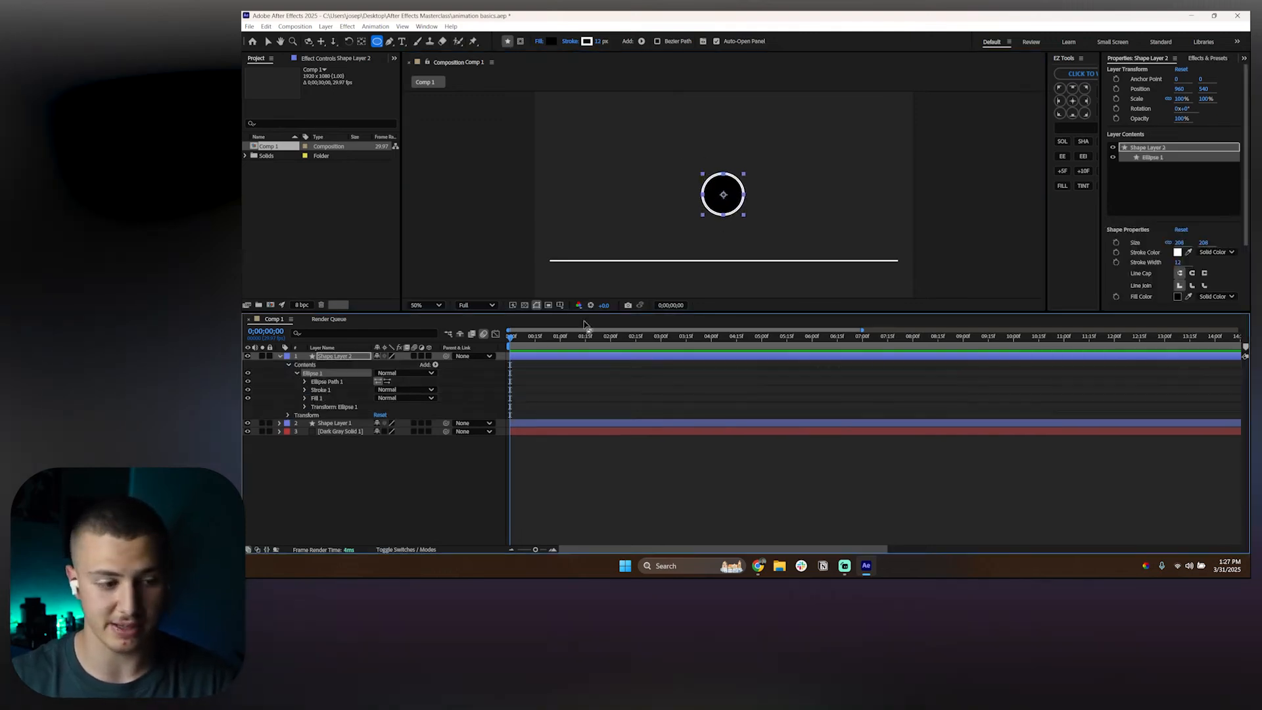
left_click(309, 391)
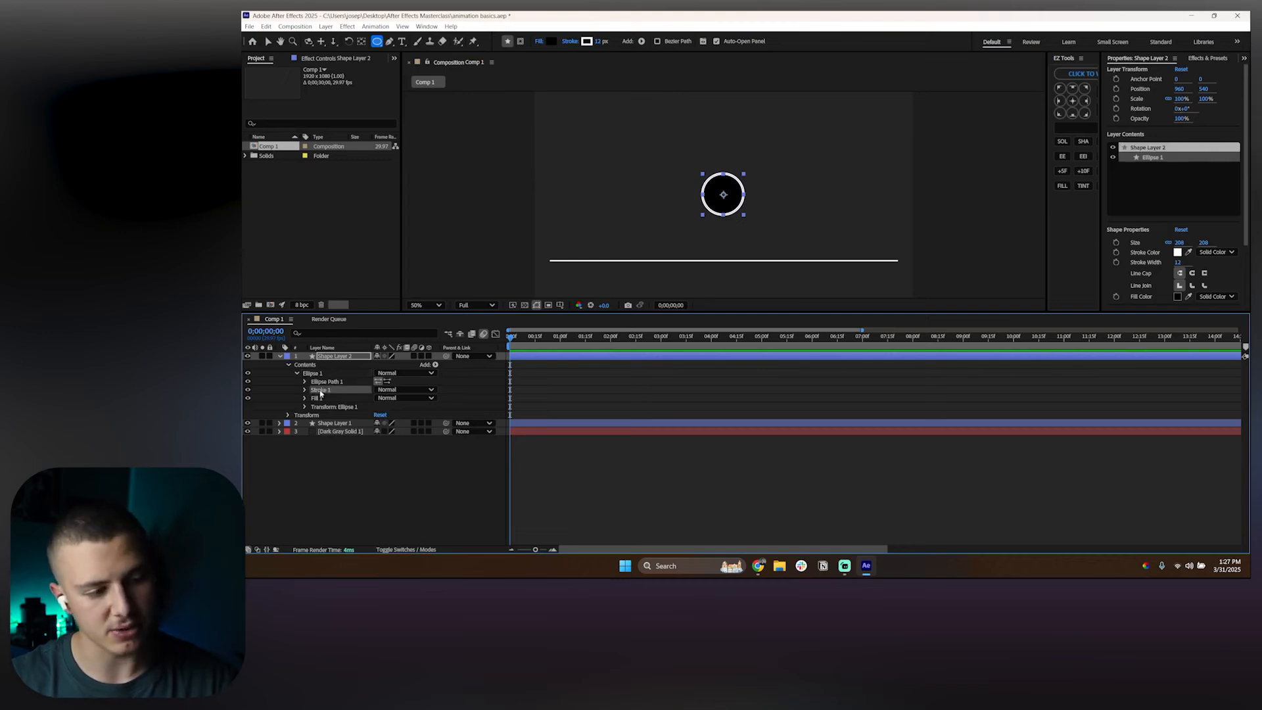
key("Delete")
left_click(308, 391)
left_click(305, 390)
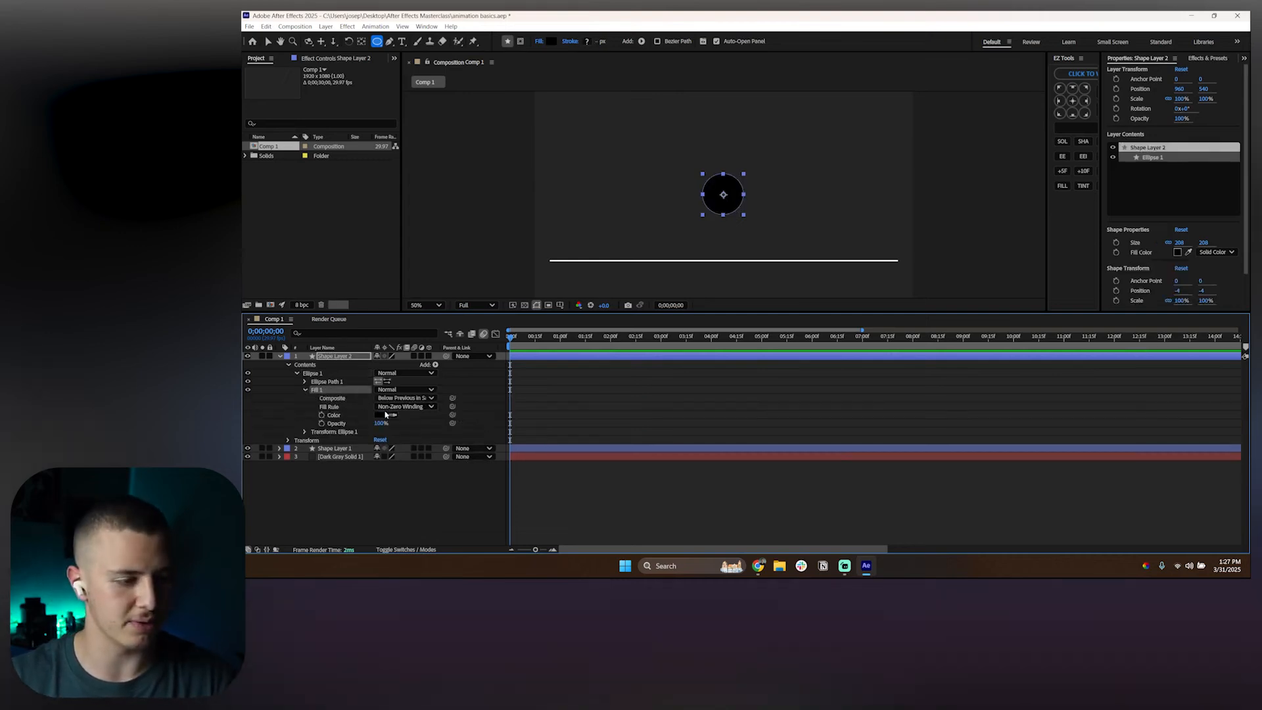
left_click(379, 415)
type("DDDDDD")
left_click(844, 227)
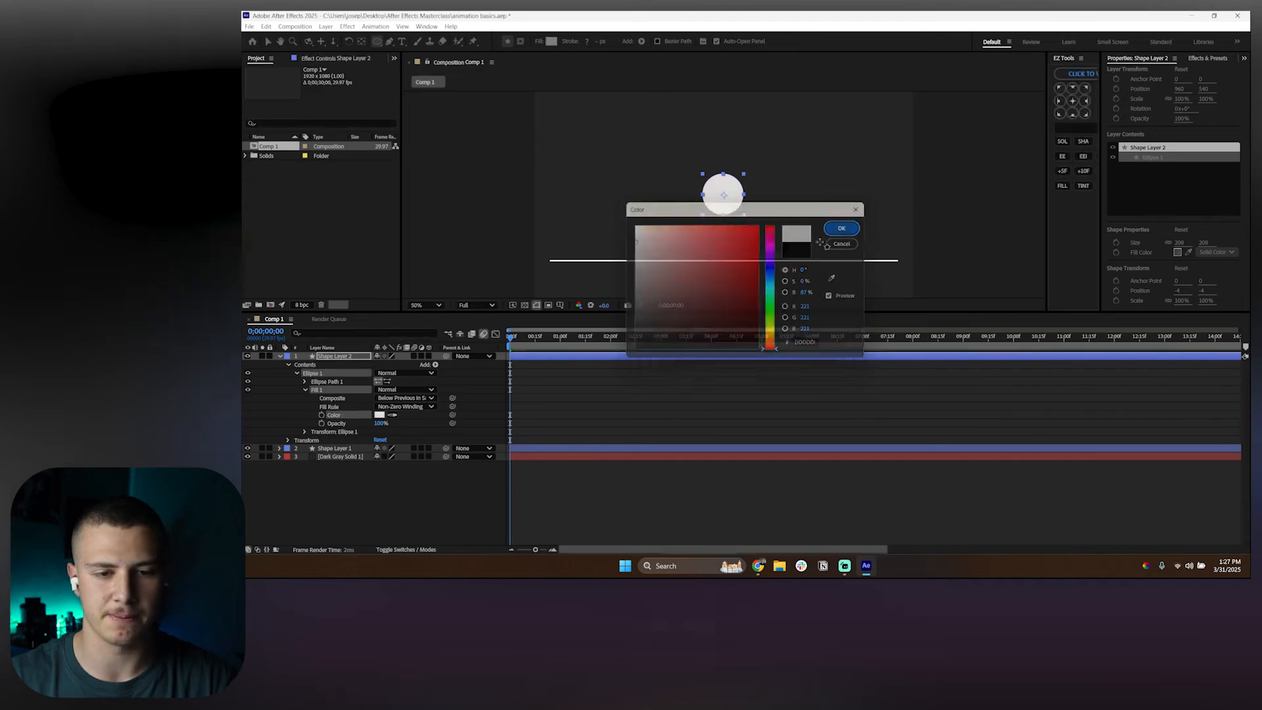
key("ctrl+shift+a")
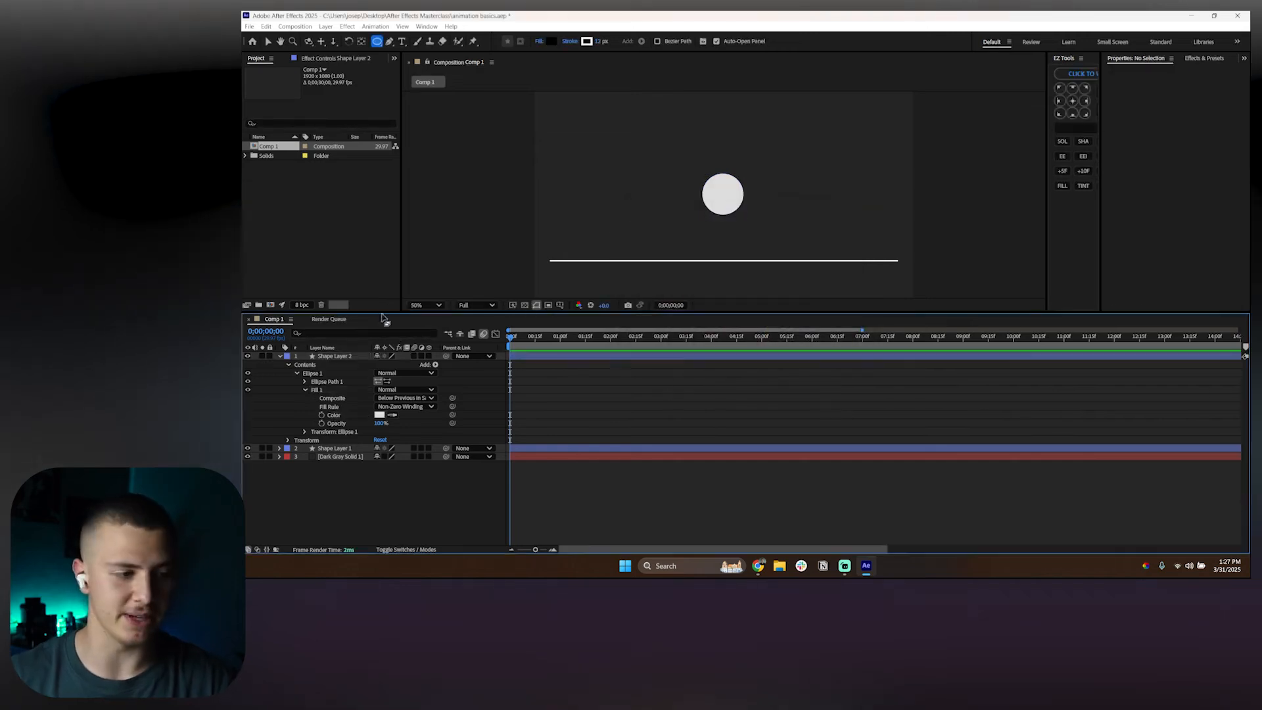
Step: Reduce the scale of the circle layer, Shape Layer 2, to 80%
left_click(342, 356)
key("s")
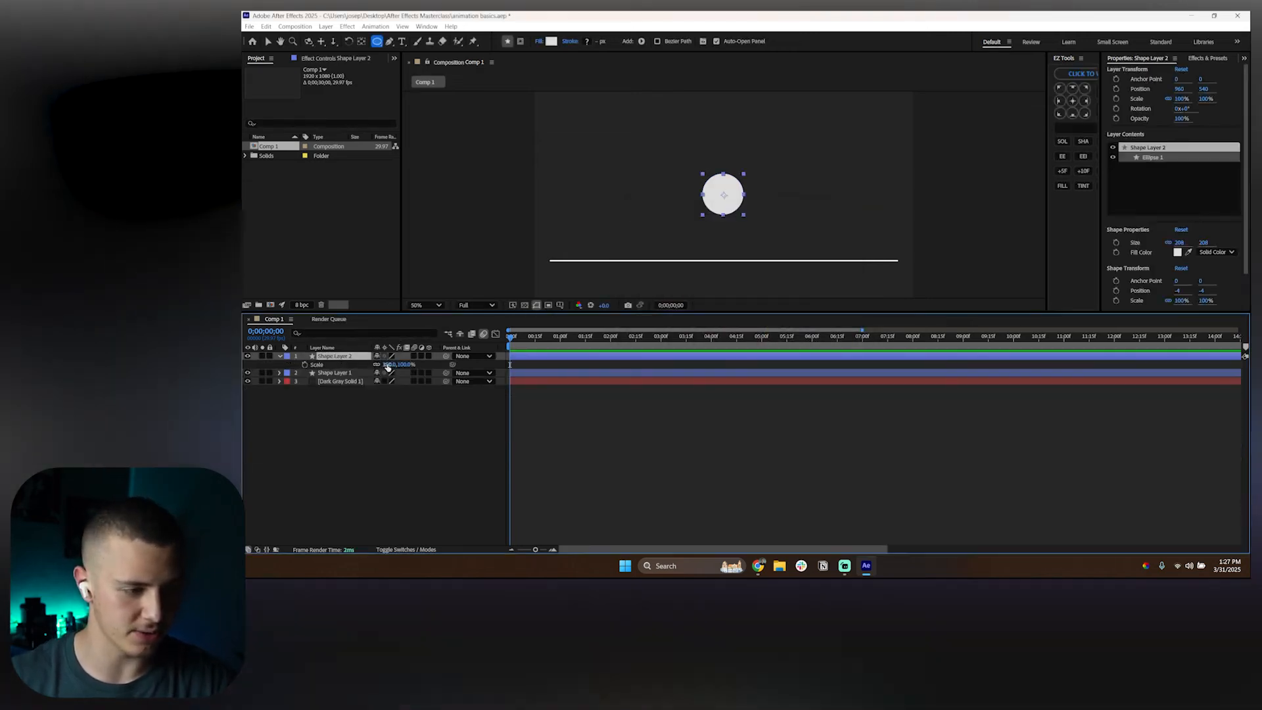
left_click_drag(388, 368, 375, 364)
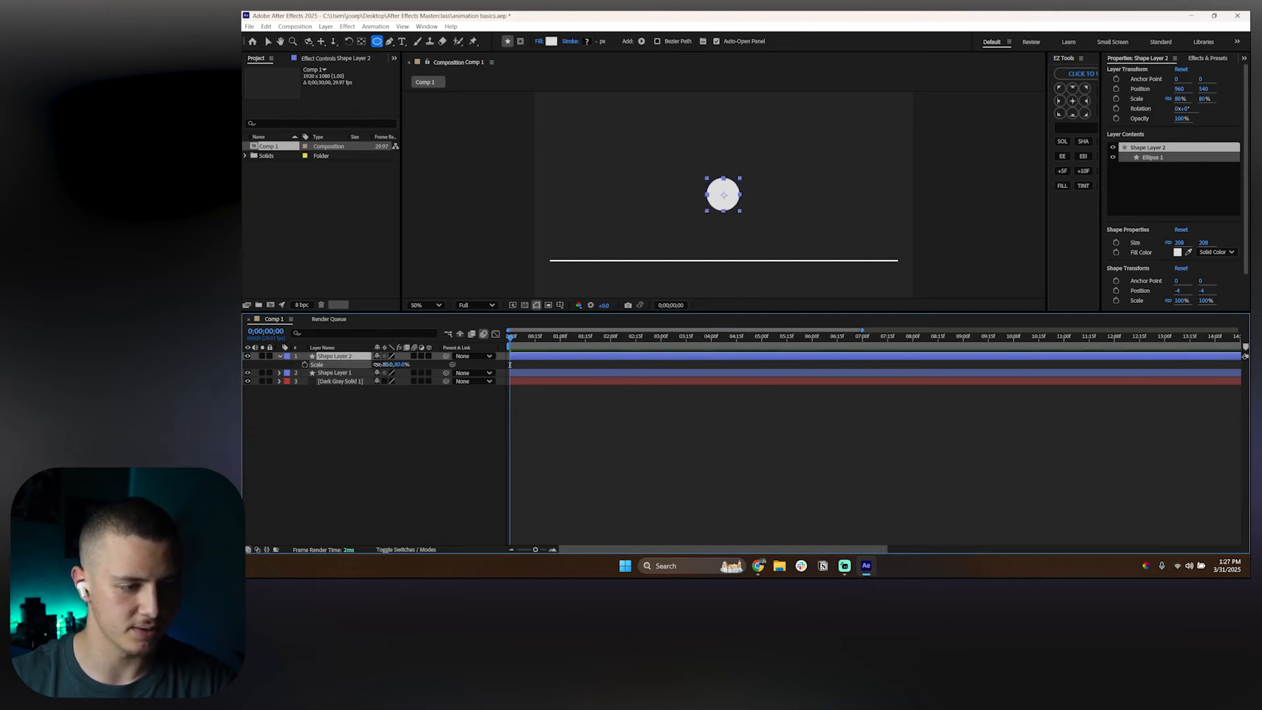
left_click(366, 403)
Step: Start Position keyframes for the circle at the first frame and raise it to a Y position of 212
left_click(346, 356)
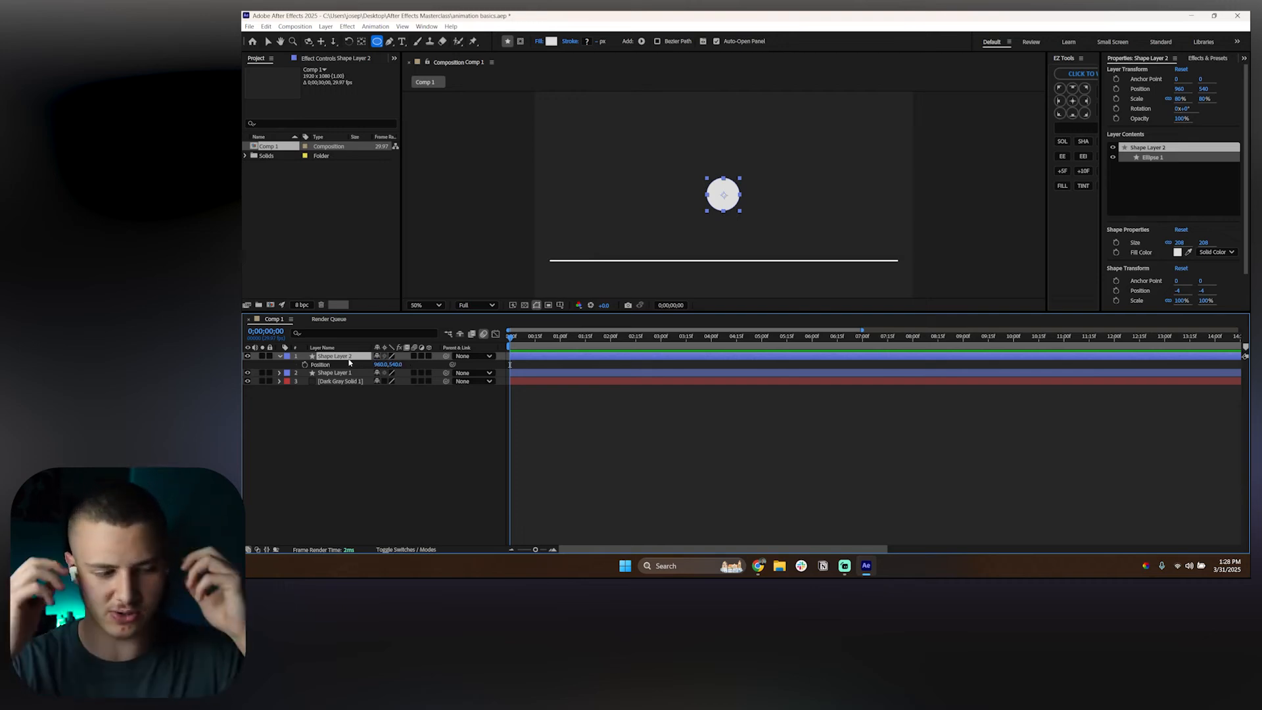
left_click(305, 365)
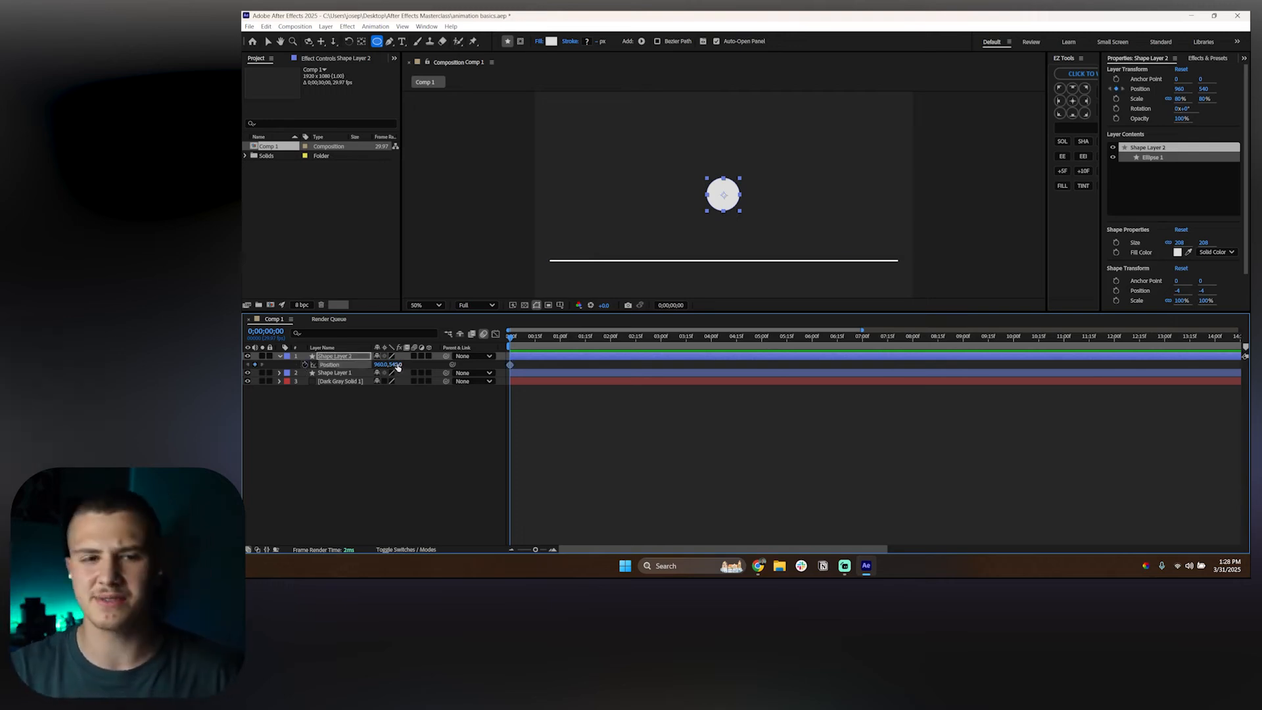
mouse_move(402, 364)
left_mouse_down()
mouse_move(342, 373)
mouse_move(384, 363)
left_mouse_up()
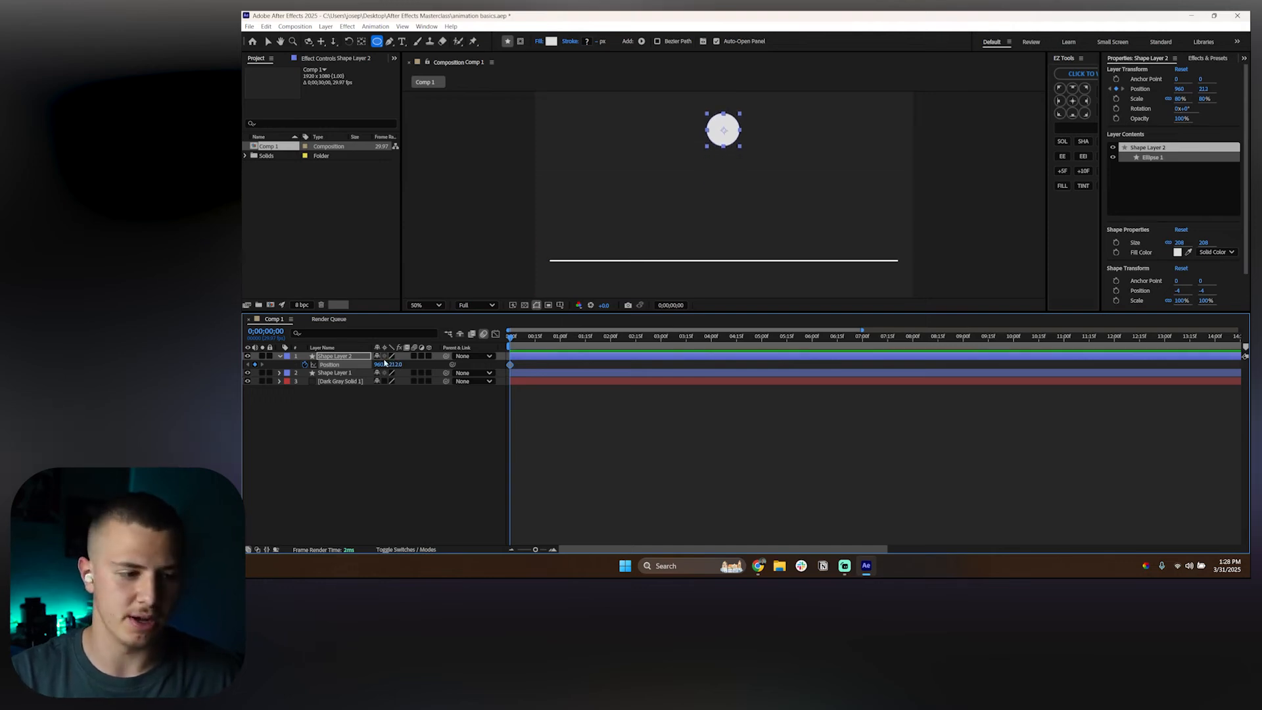
Step: At 1 second, keyframe the circle's Y position at 791 to rest it on the ground line
scroll(534, 353, "up", 2)
scroll(535, 354, "down", 3)
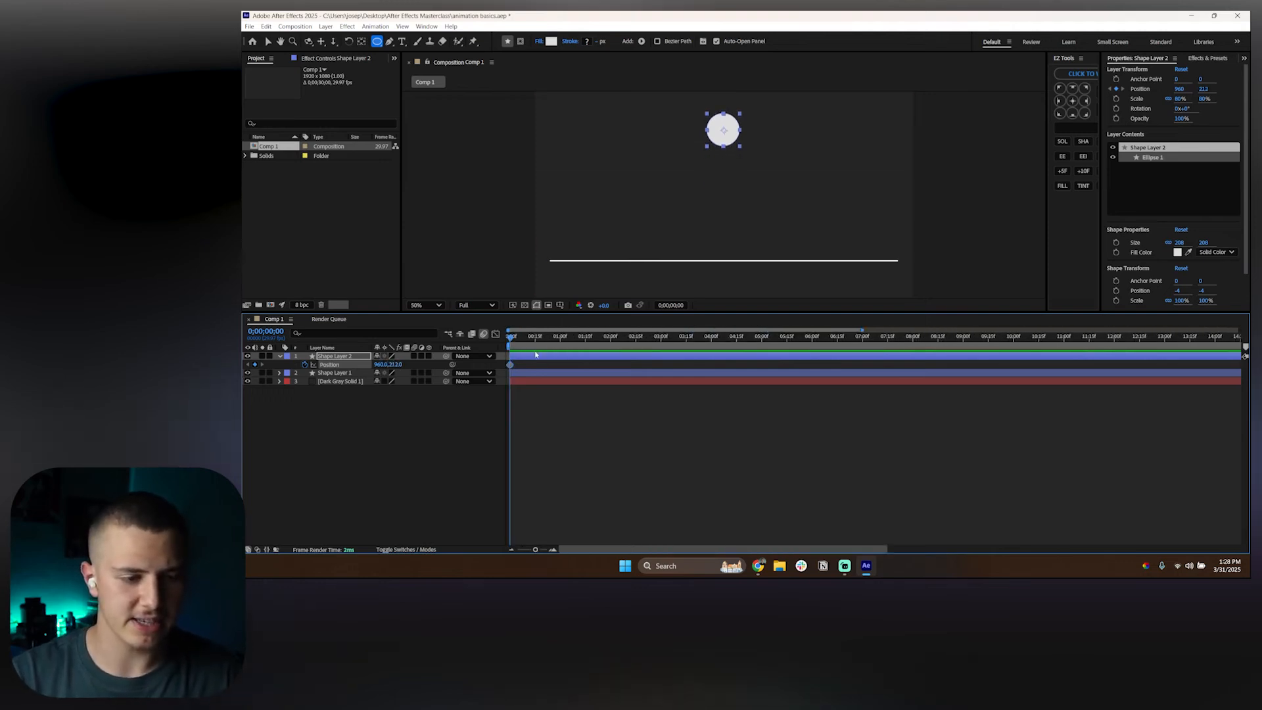
left_click_drag(515, 339, 534, 340)
left_click_drag(399, 365, 685, 360)
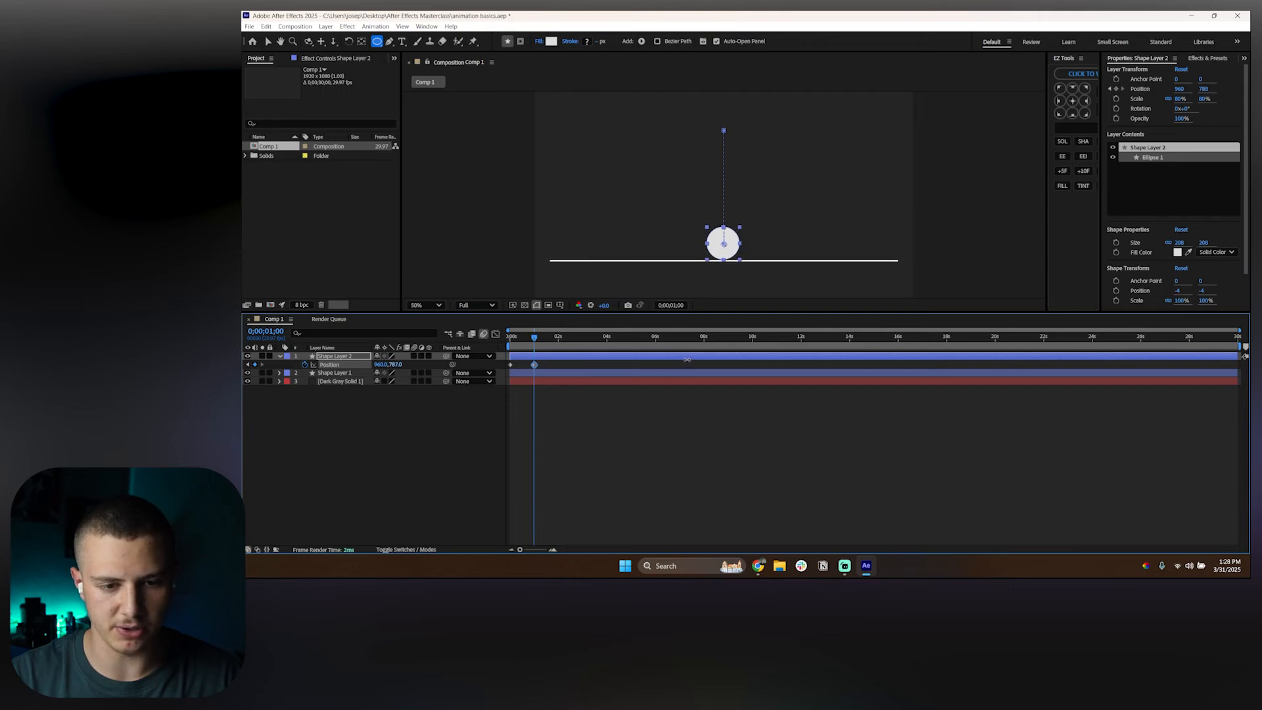
Step: Inspect up close where the circle meets the ground line and preview its drop
key("period")
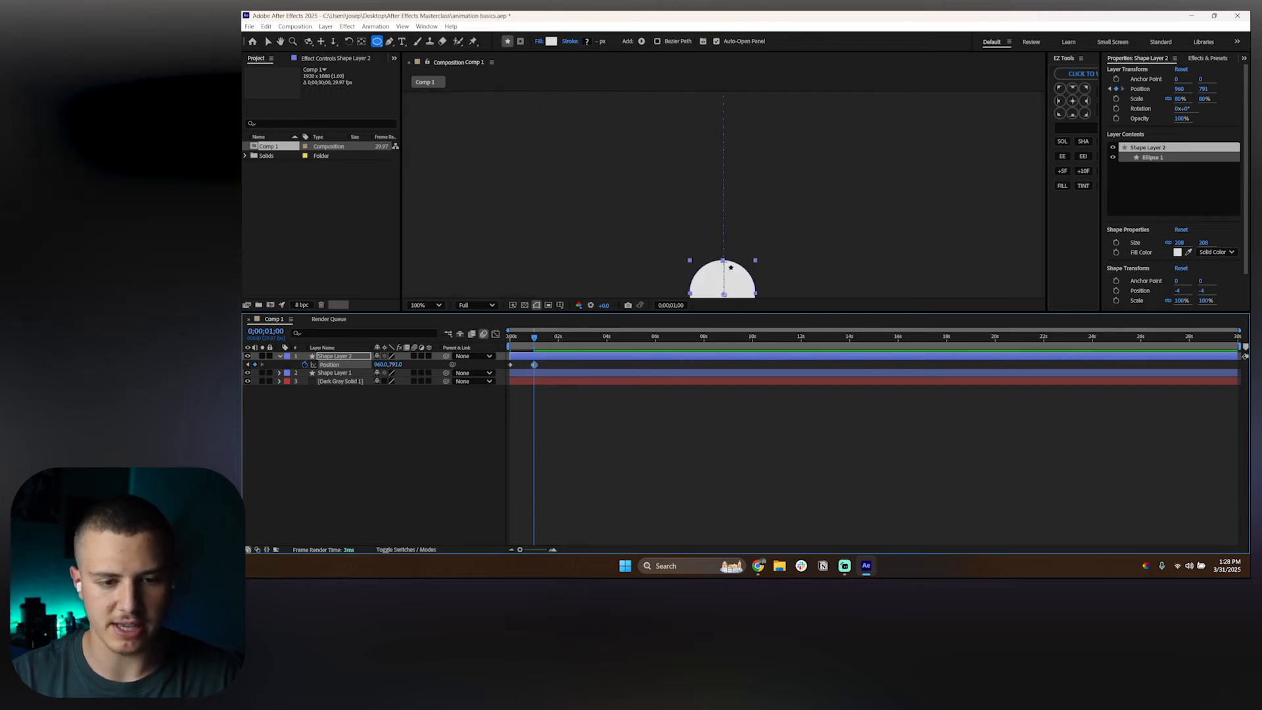
left_click_drag(722, 264, 719, 151)
left_click(268, 41)
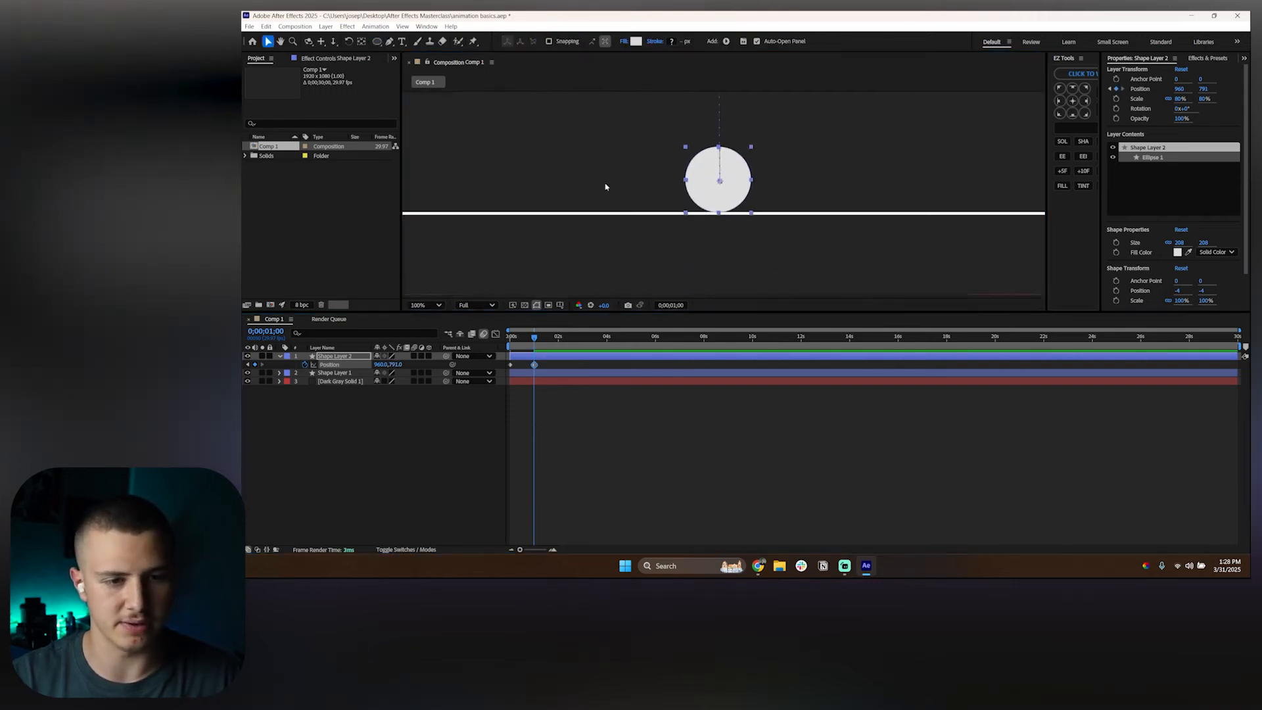
left_click(724, 228)
key("period")
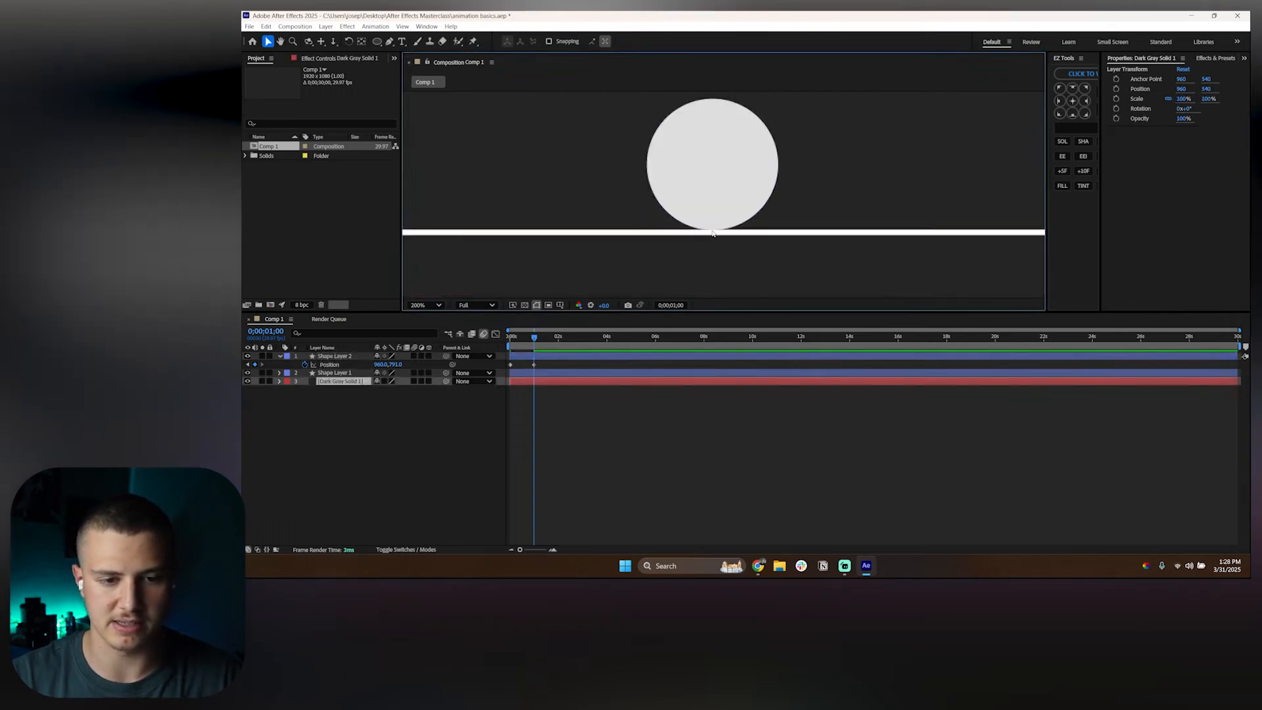
scroll(713, 233, "down", 5)
scroll(676, 230, "up", 2)
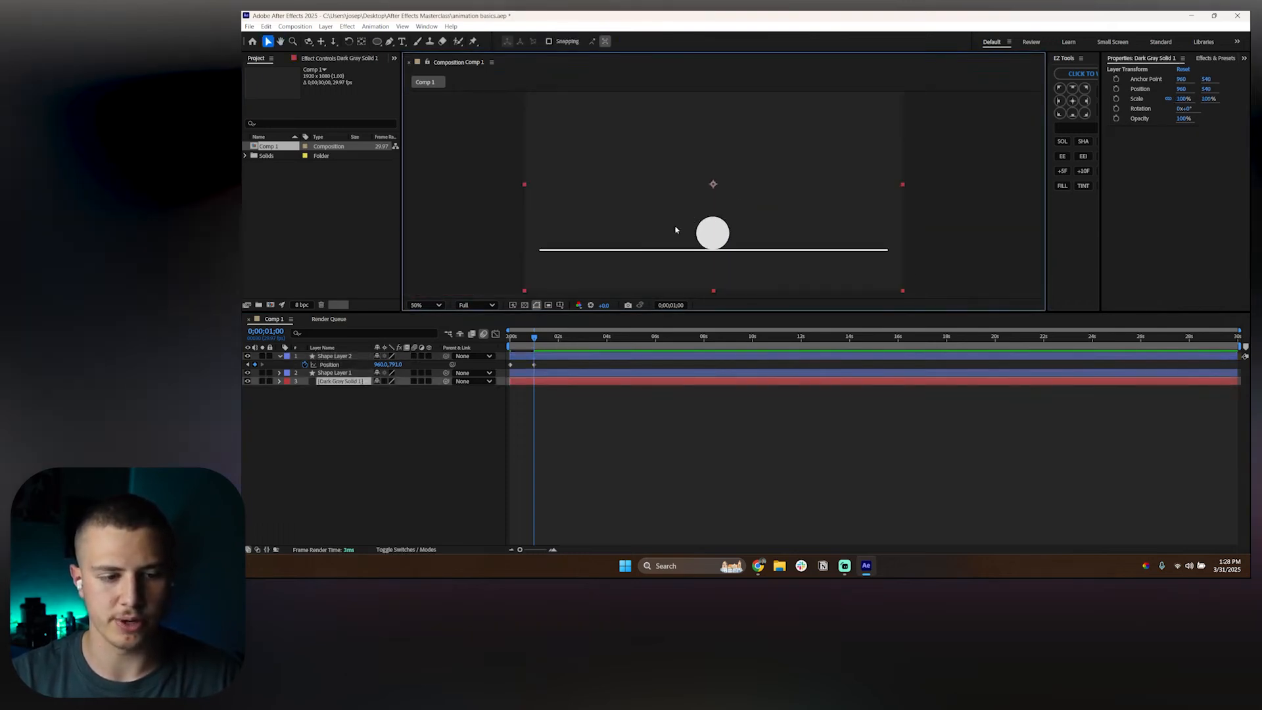
key("space")
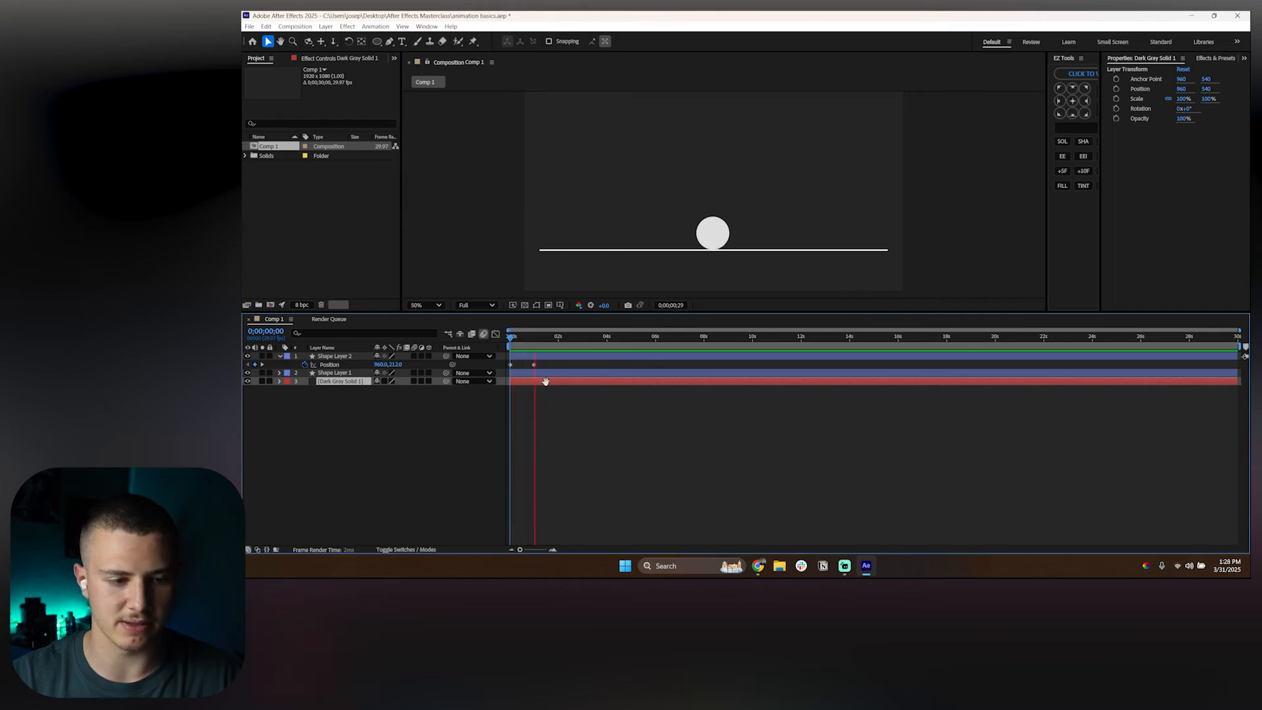
key("space")
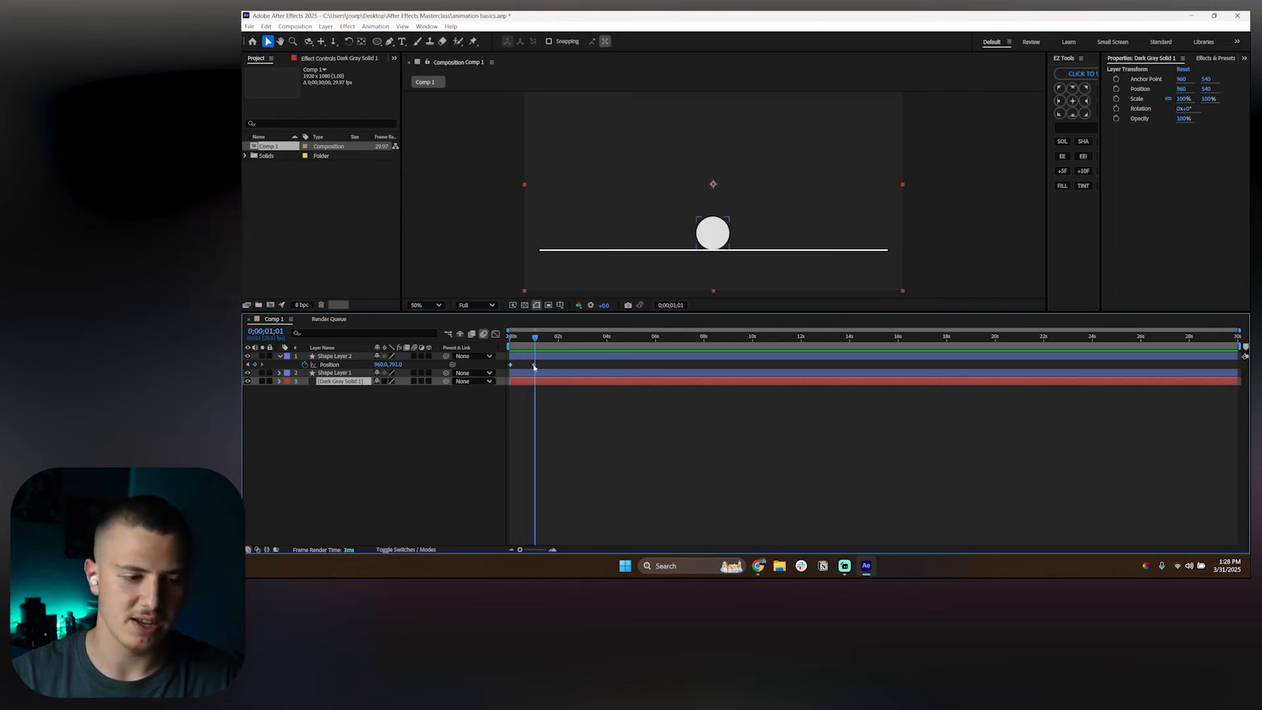
Step: At 2 seconds, keyframe the circle's rebound to a Y position of about 351, below its starting height
scroll(528, 363, "up", 2)
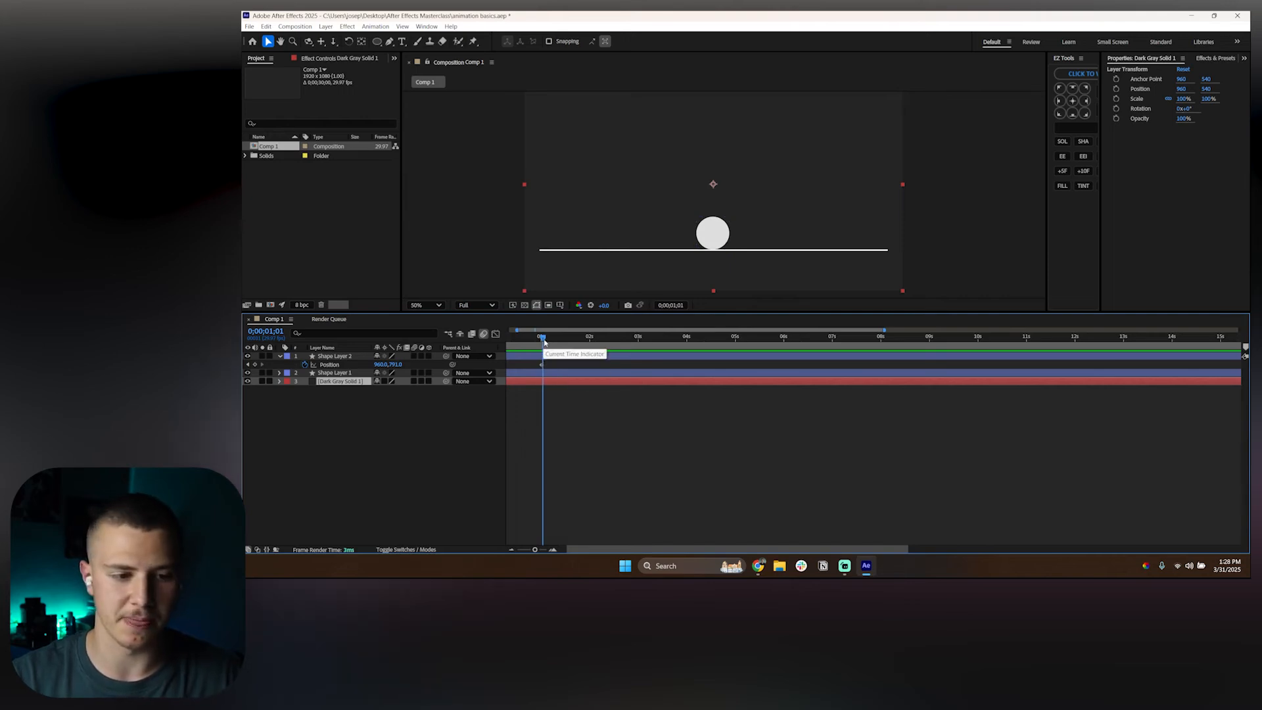
left_click_drag(542, 338, 591, 344)
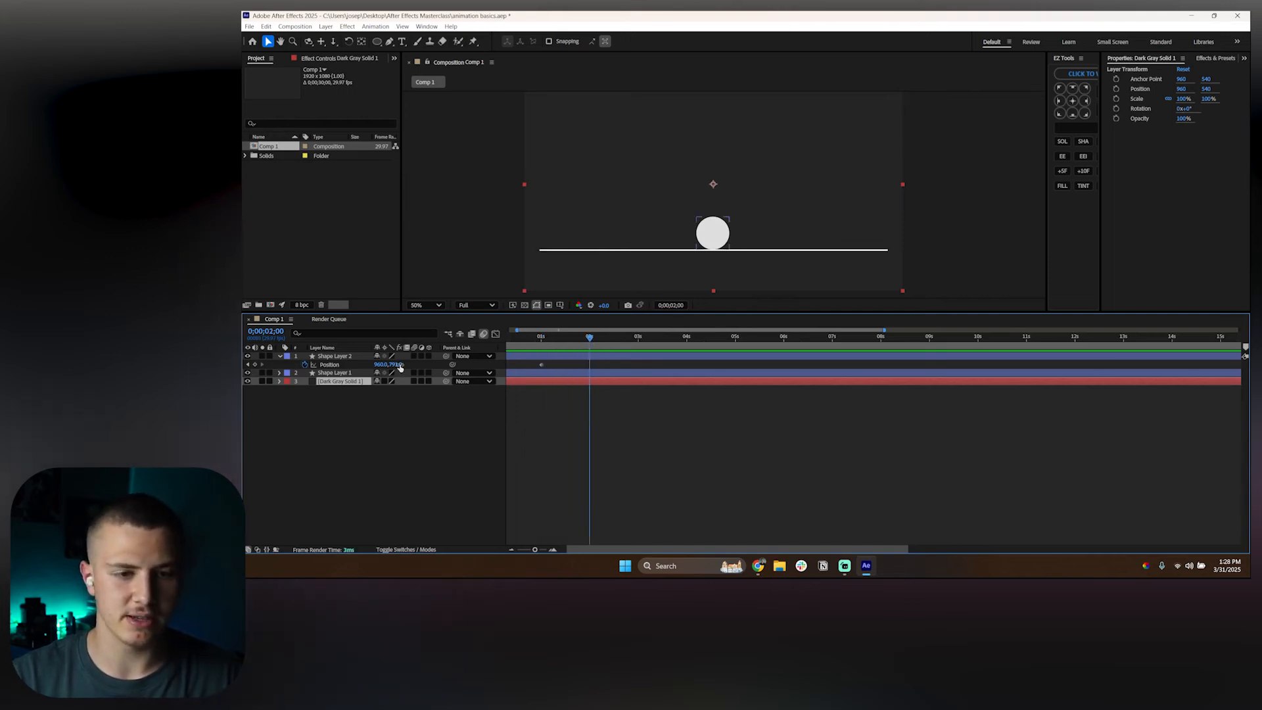
left_click(478, 355)
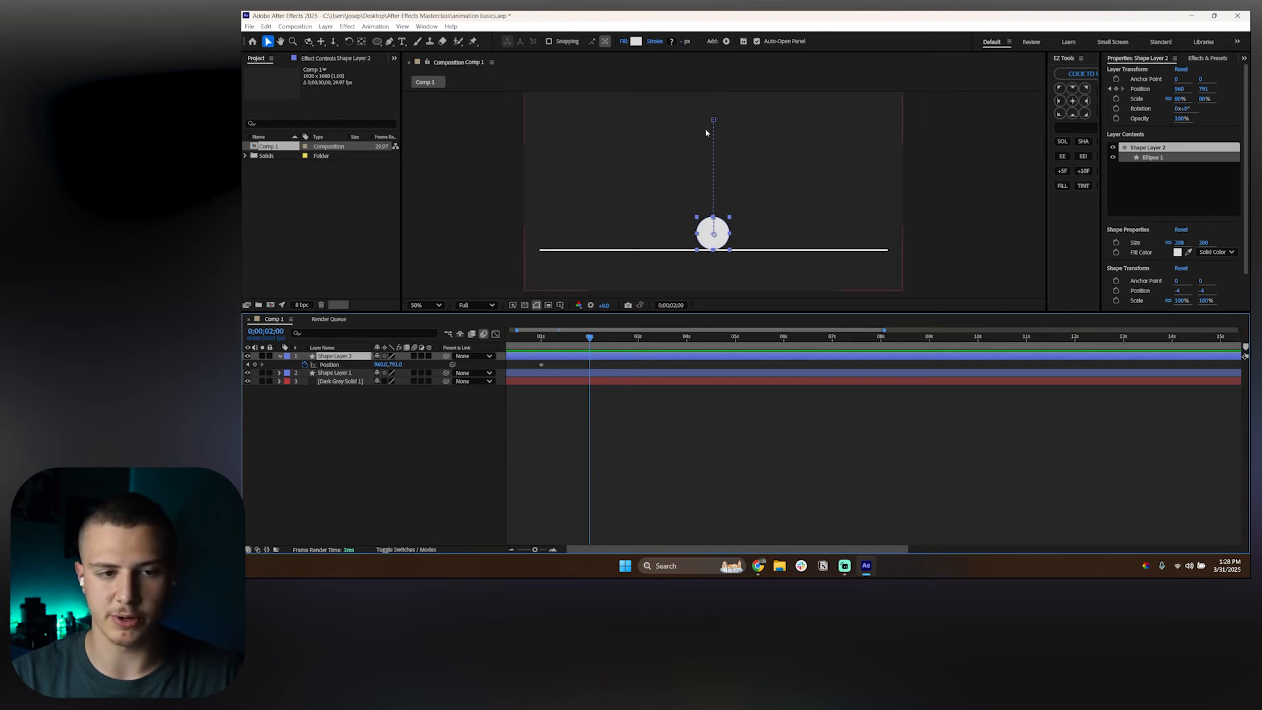
left_click_drag(398, 366, 372, 365)
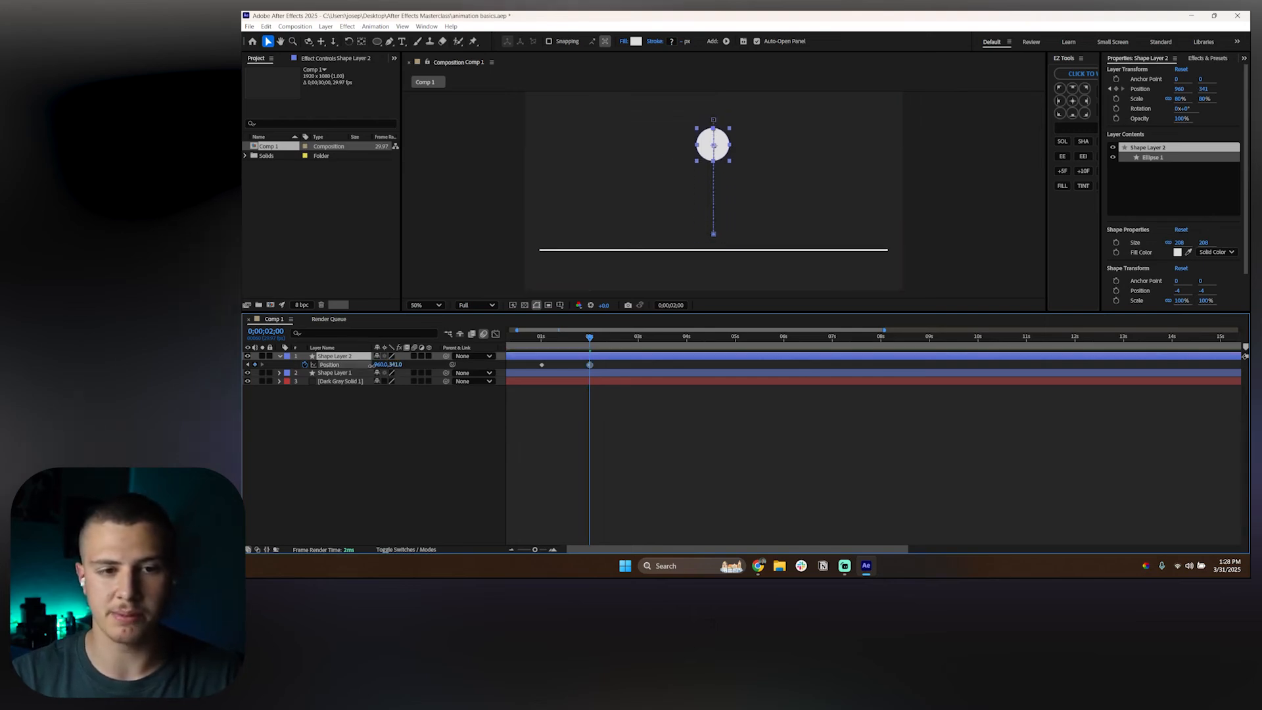
Step: At 3 seconds, keyframe the circle back on the ground line with a Y position of 791
key("Home")
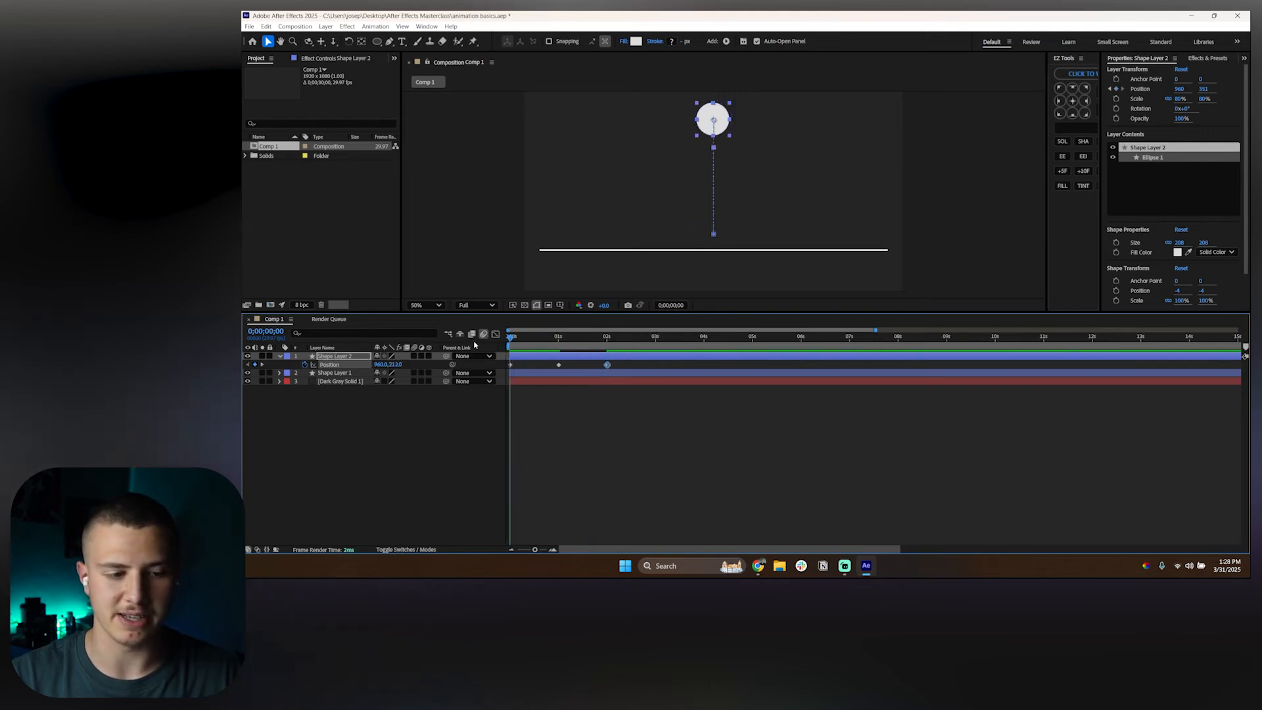
left_click_drag(513, 347, 656, 338)
left_click_drag(394, 365, 615, 364)
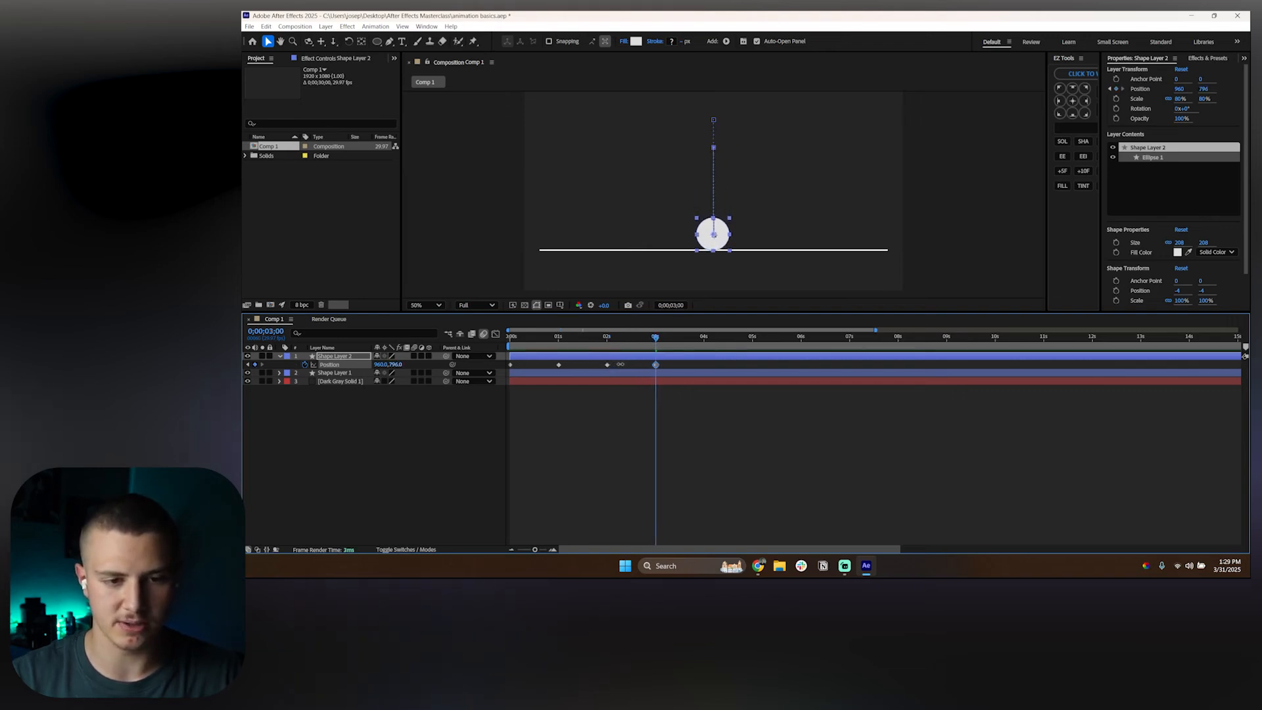
left_click_drag(402, 366, 393, 363)
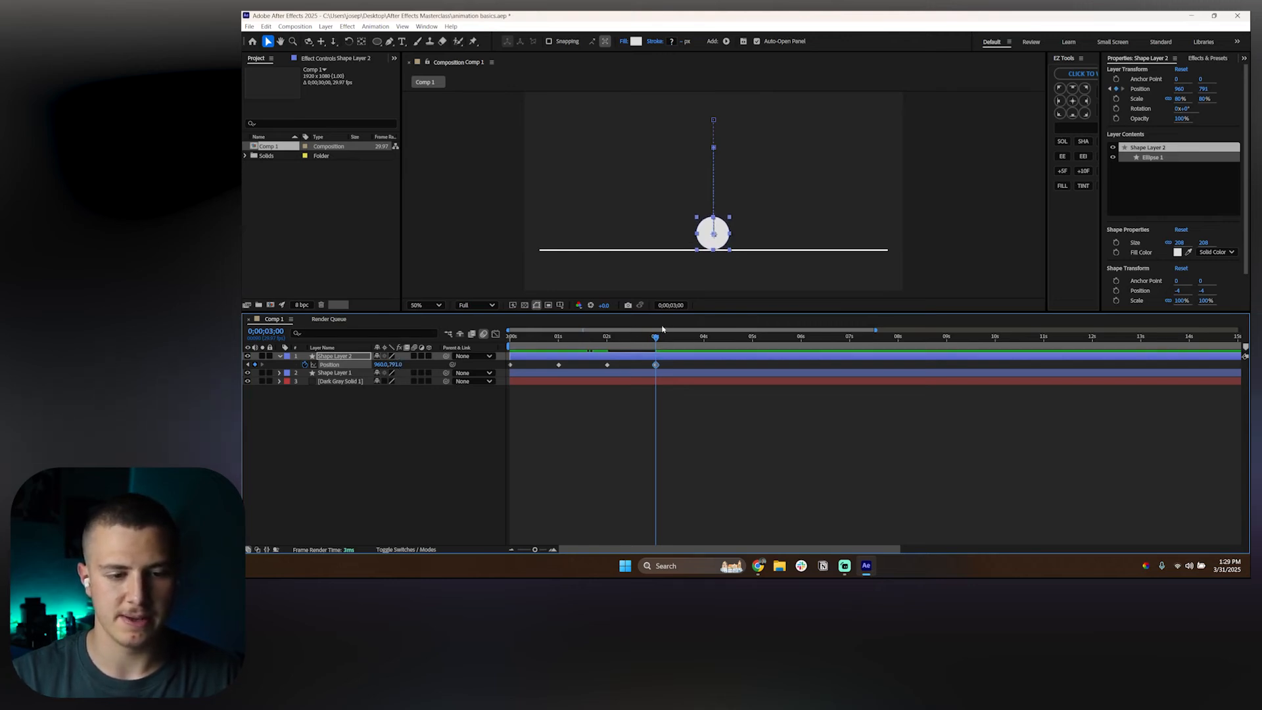
Step: Keyframe the circle's next bounce with a Y position of about 555 at 4 seconds and 790 at 5 seconds
left_click_drag(666, 336, 705, 340)
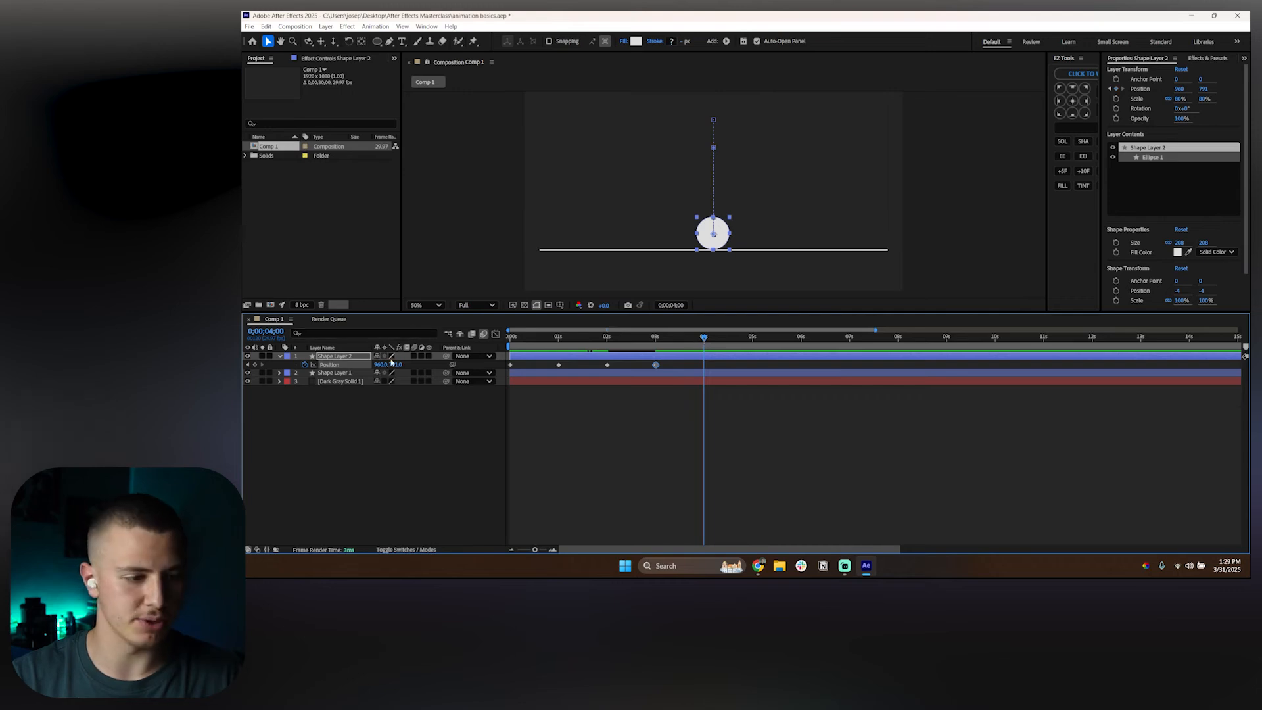
left_click_drag(395, 364, 283, 366)
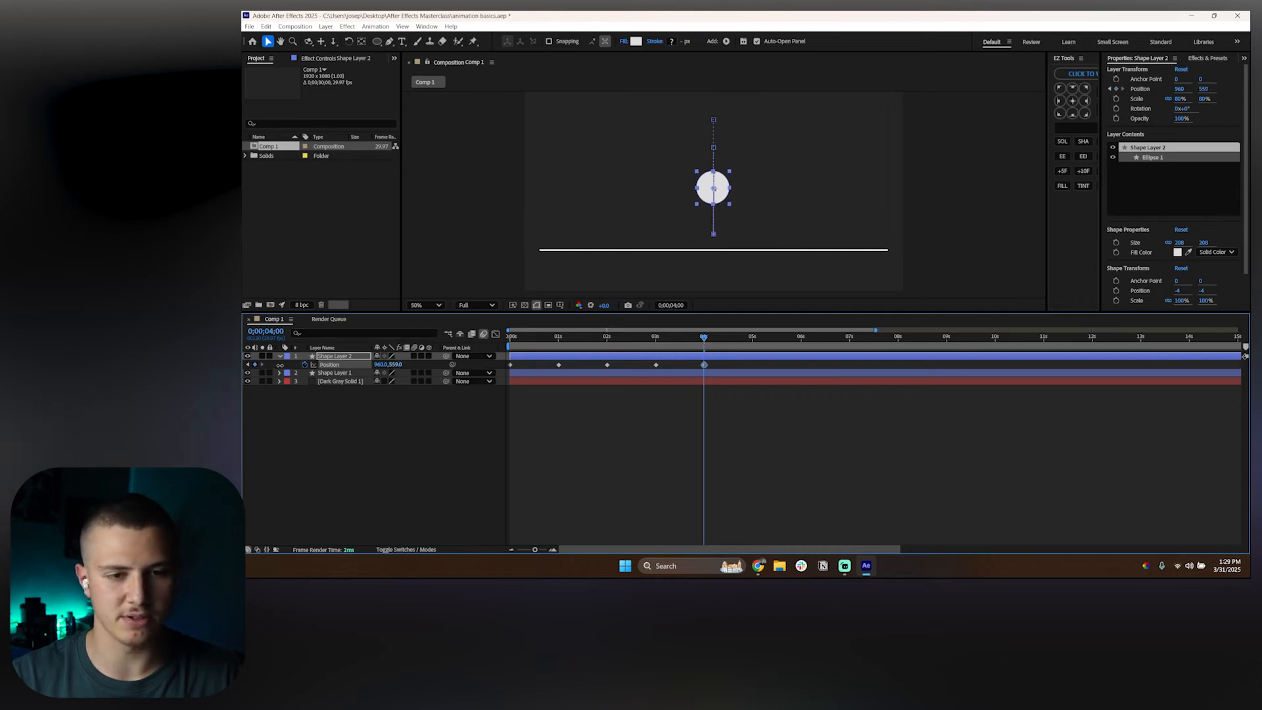
left_click_drag(707, 337, 752, 337)
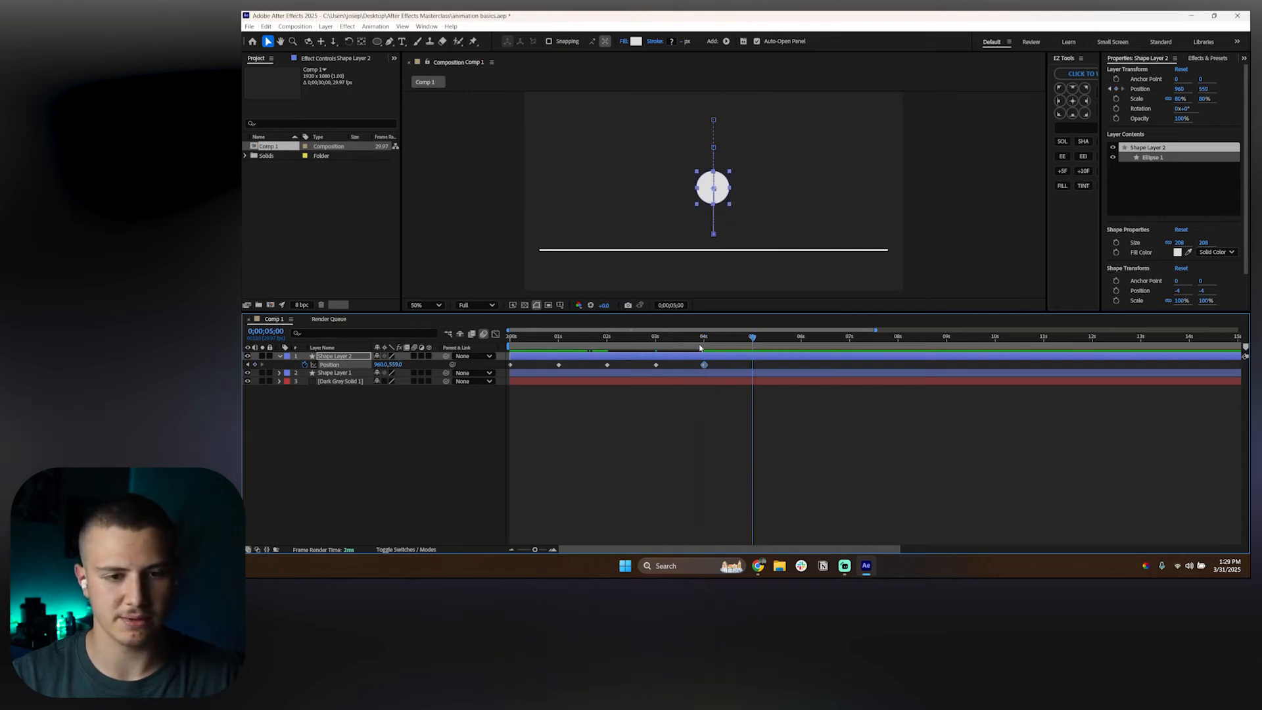
left_click_drag(396, 365, 555, 365)
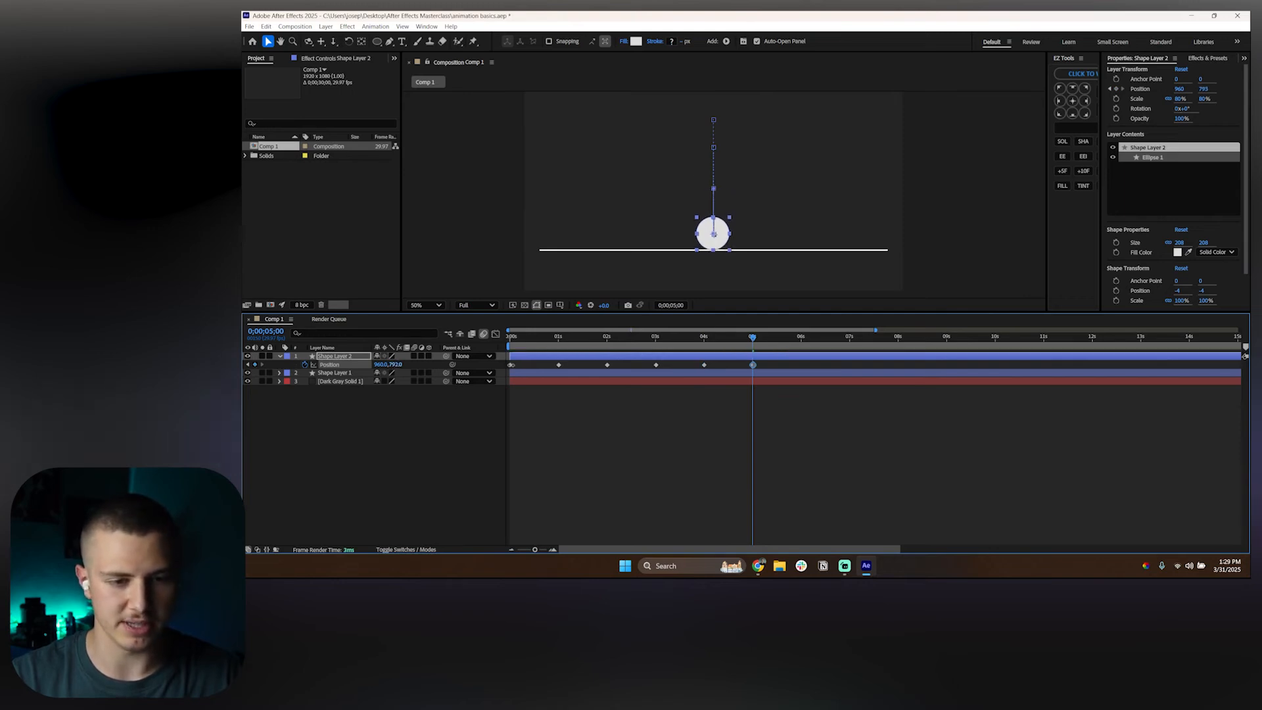
Step: Keyframe a small final bounce slightly above the ground line at 6 seconds, returning to a Y position of 790 at 7 seconds
left_click_drag(752, 336, 801, 343)
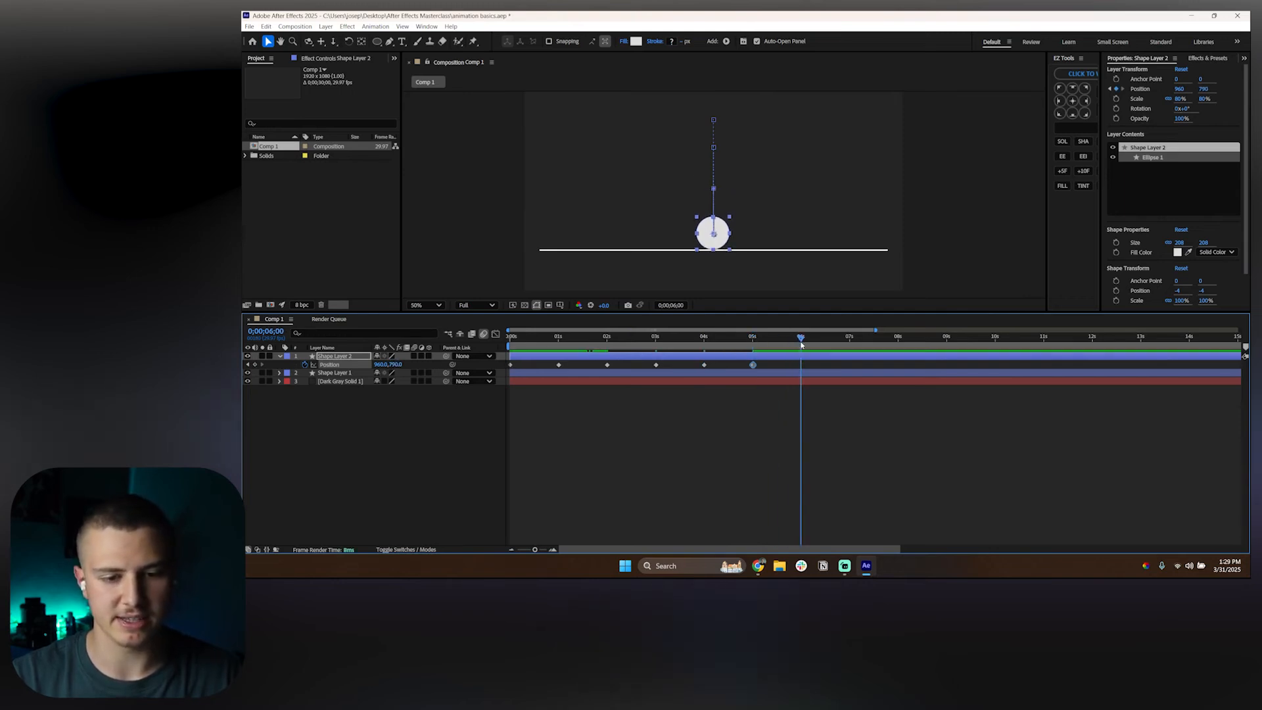
left_click_drag(395, 366, 349, 357)
left_click_drag(802, 348, 850, 350)
left_click_drag(395, 365, 447, 366)
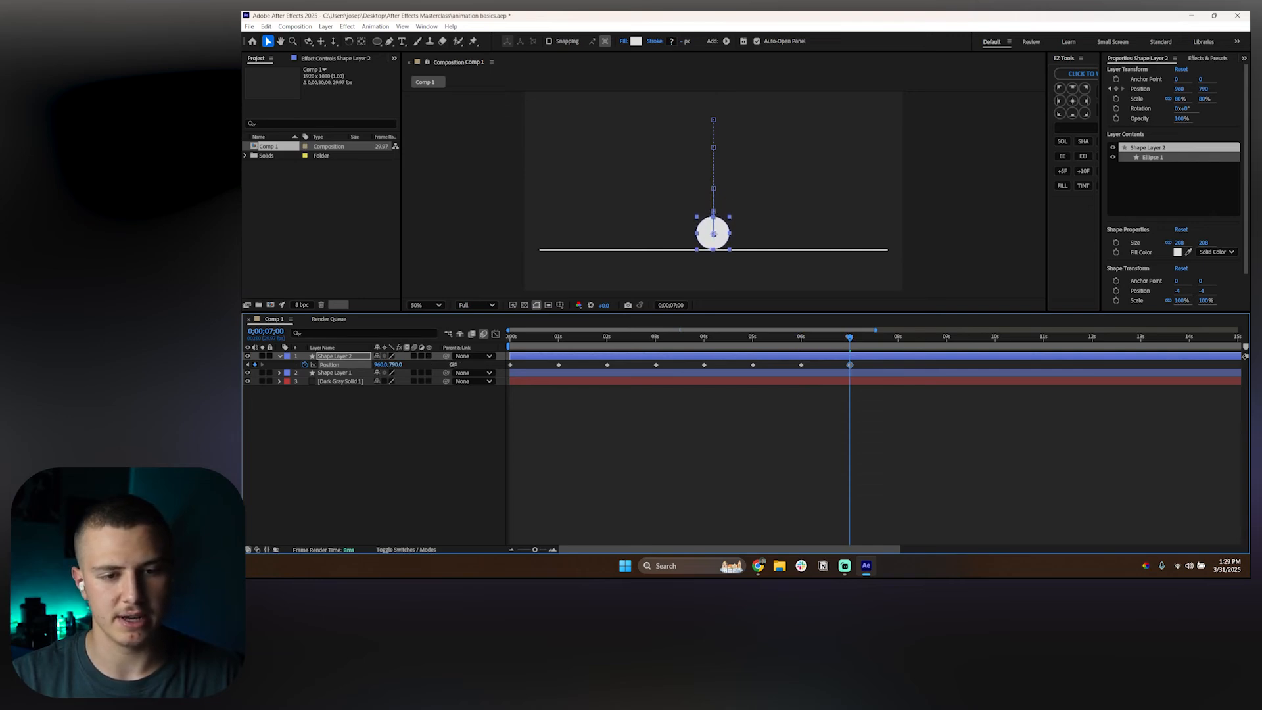
Step: Deselect the circle layer and preview the full bounce animation from the first frame
left_click(719, 403)
key("Home")
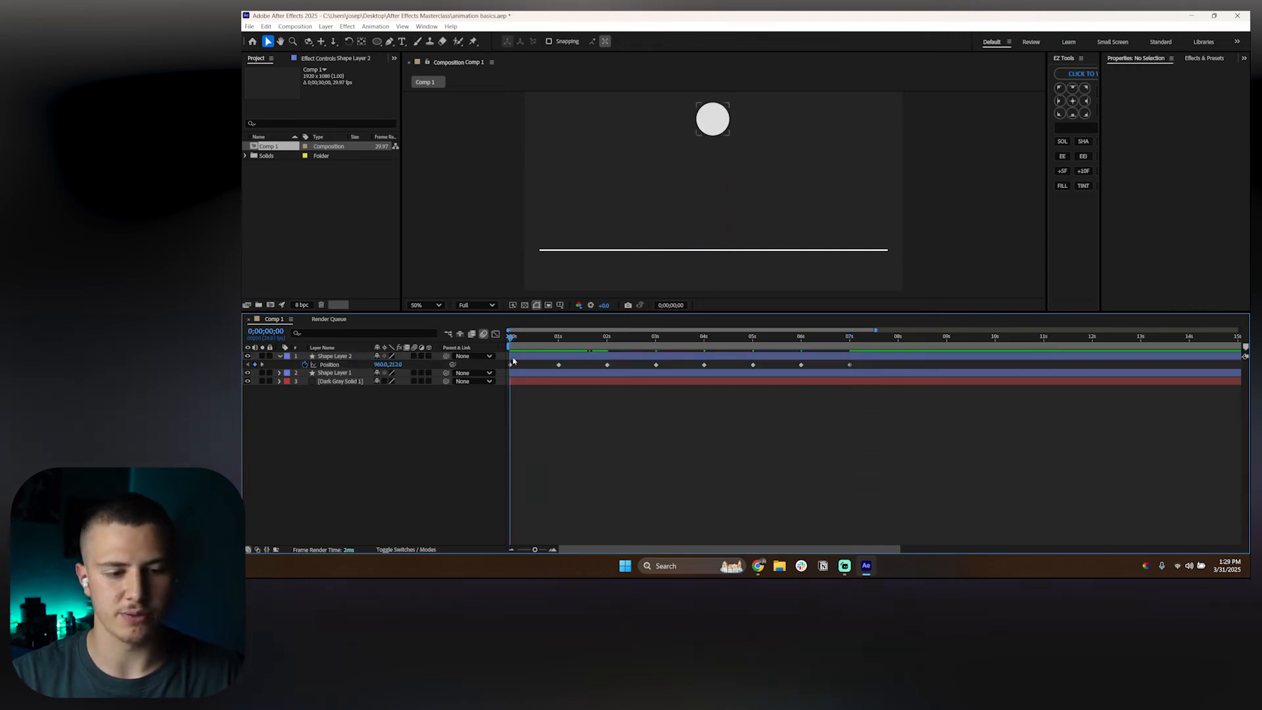
key("space")
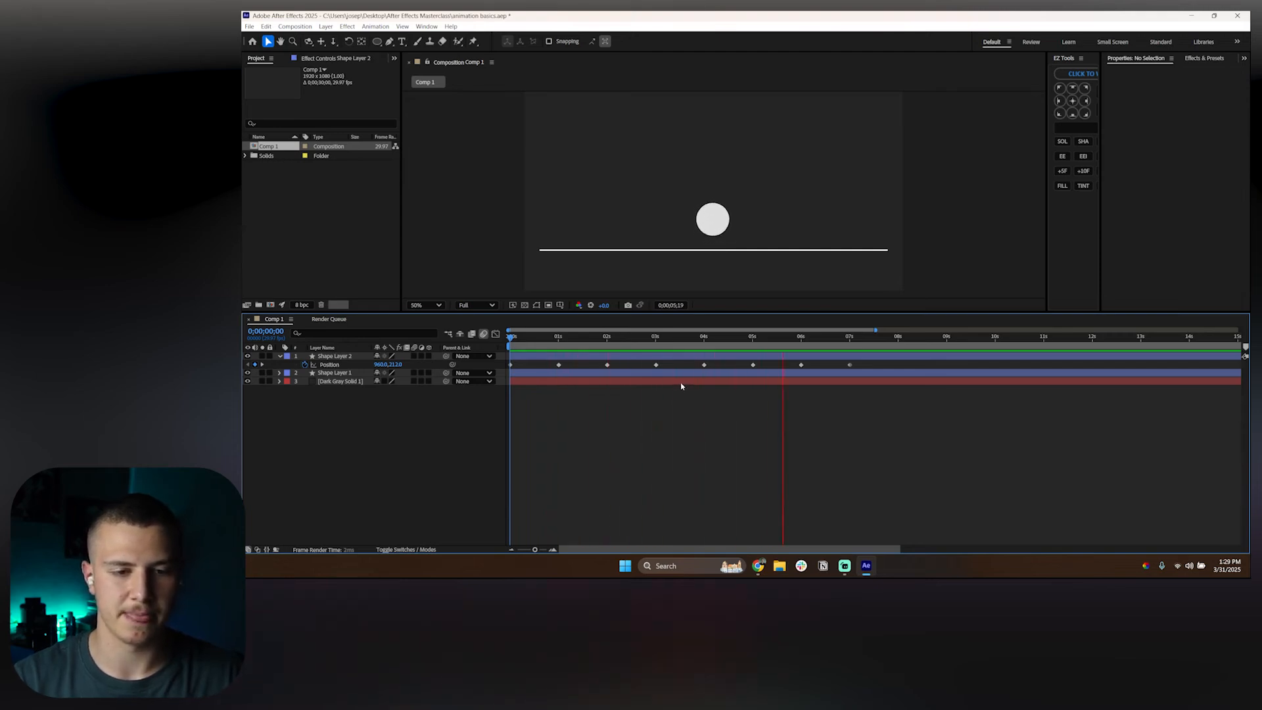
key("space")
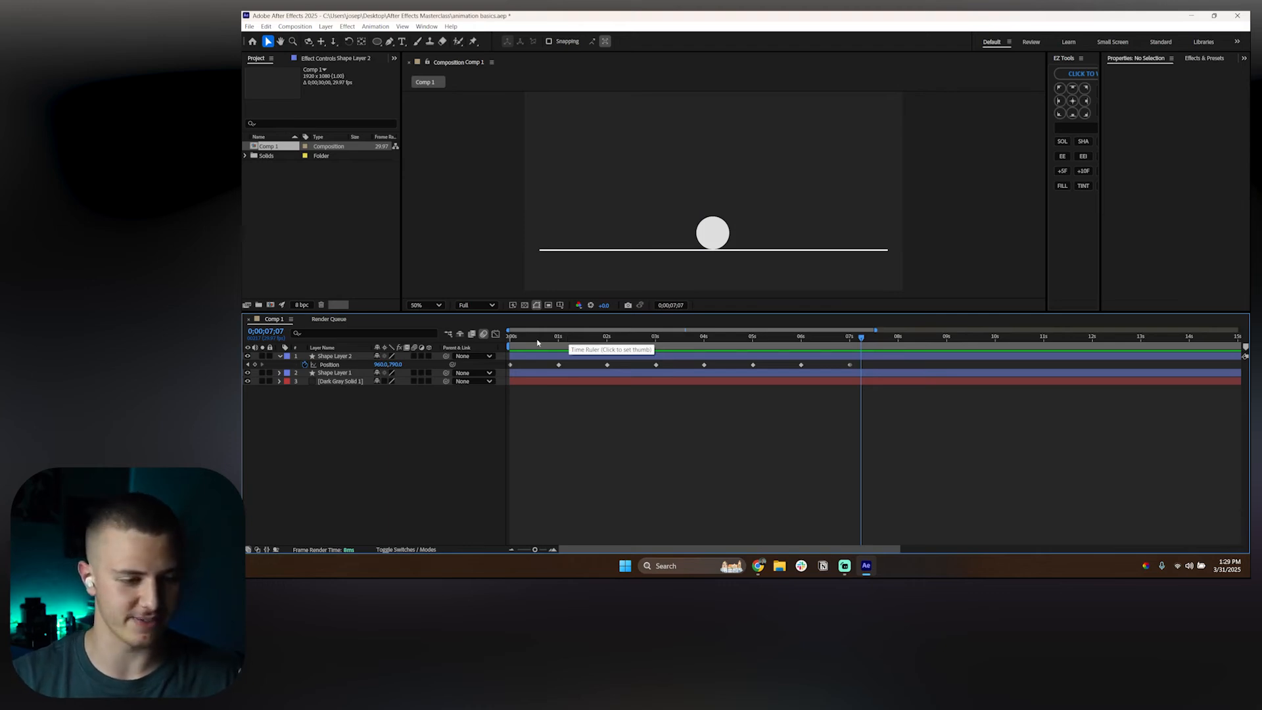
Step: Move the circle's 2-second rebound Position keyframe earlier to about 1.8 seconds and replay the bounce from the start
left_click_drag(537, 342, 499, 341)
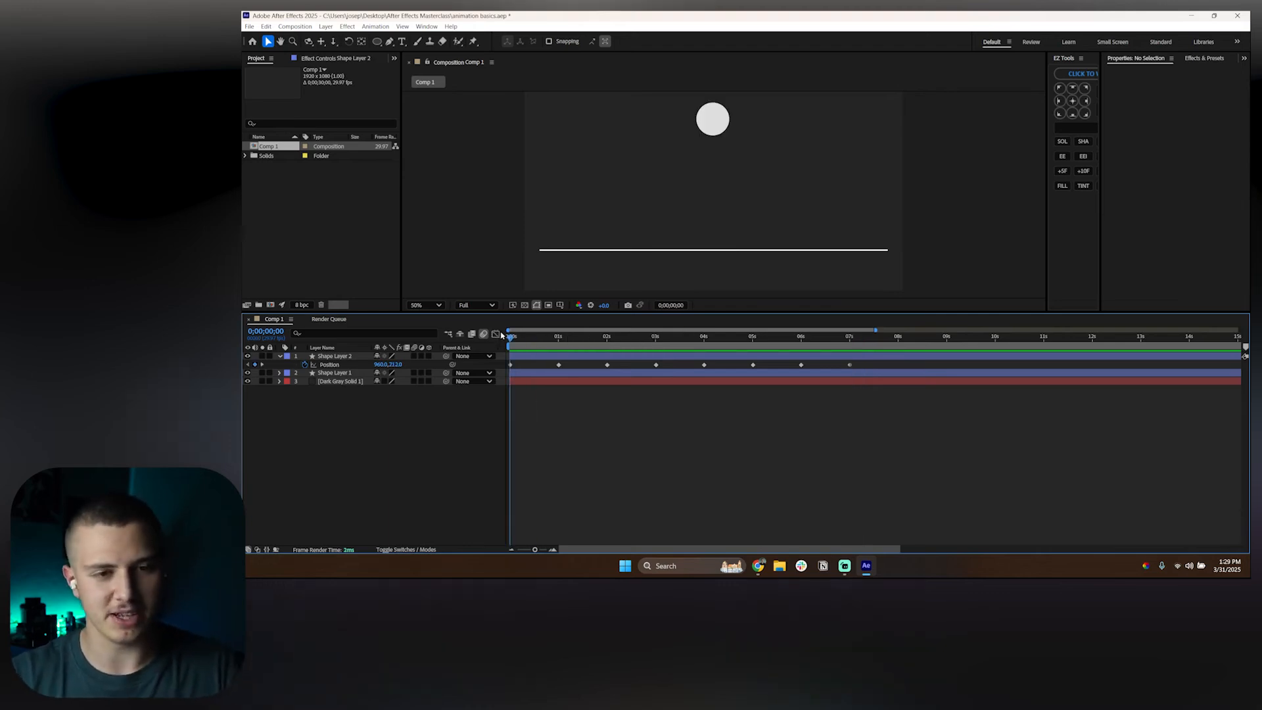
key("space")
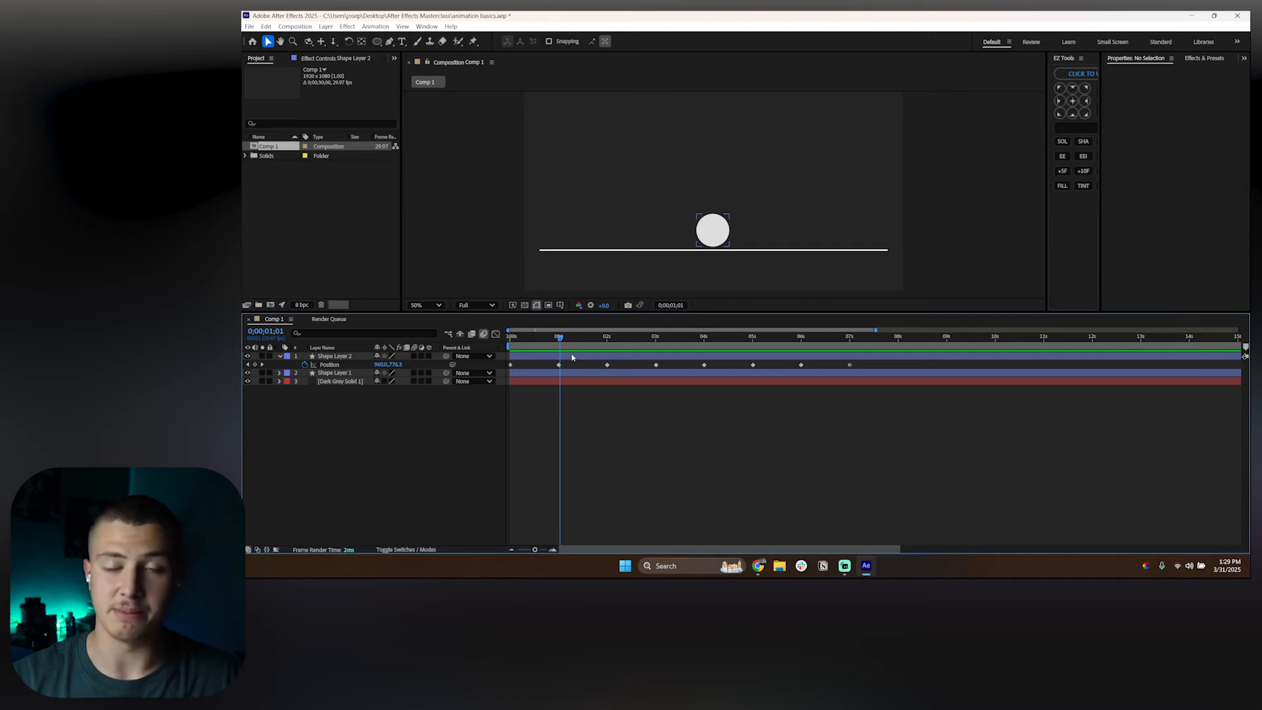
left_click_drag(566, 339, 597, 370)
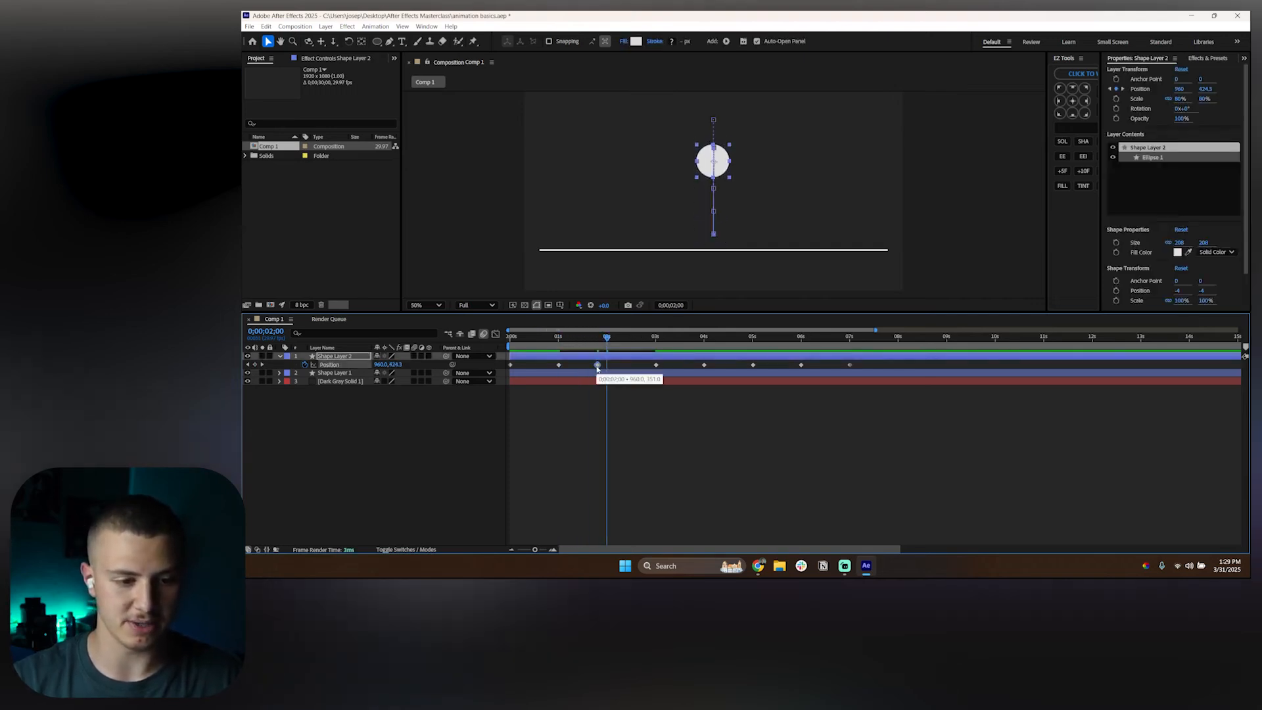
key("space")
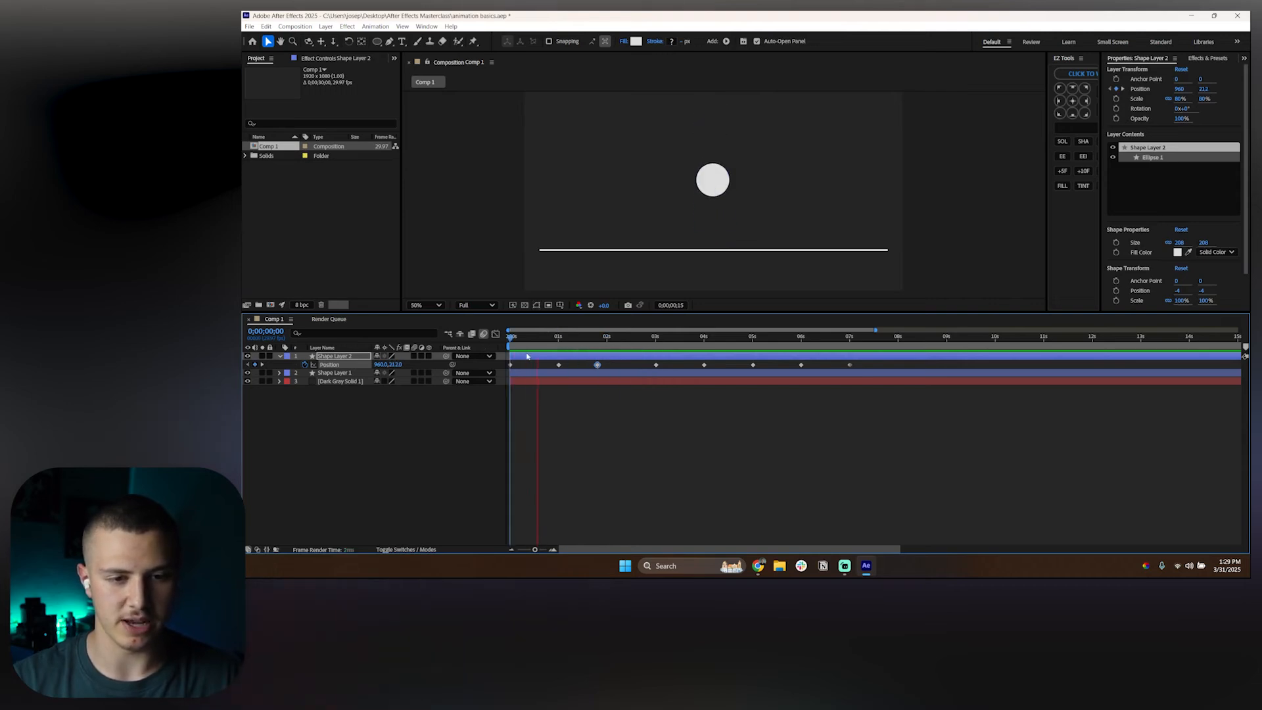
key("space")
Step: Move the circle's 3-second ground-contact Position keyframe earlier to about 2.5 seconds and replay from the start
left_click_drag(577, 347, 502, 349)
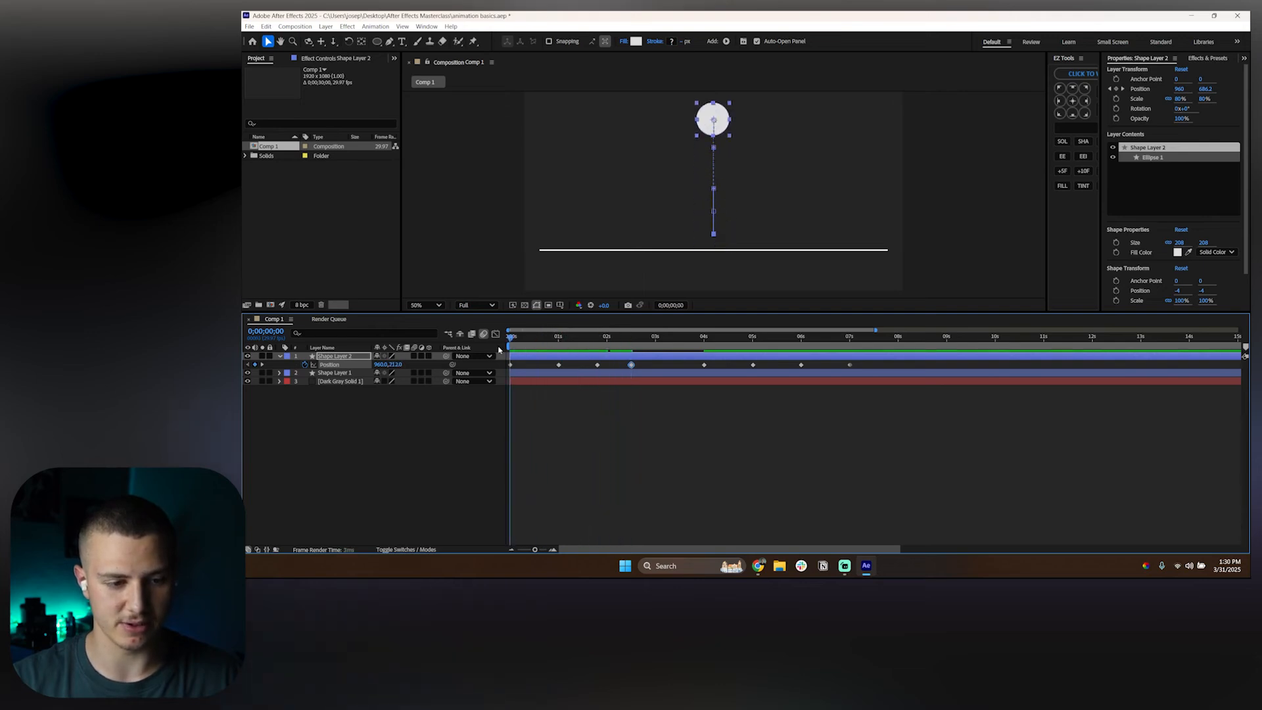
key("space")
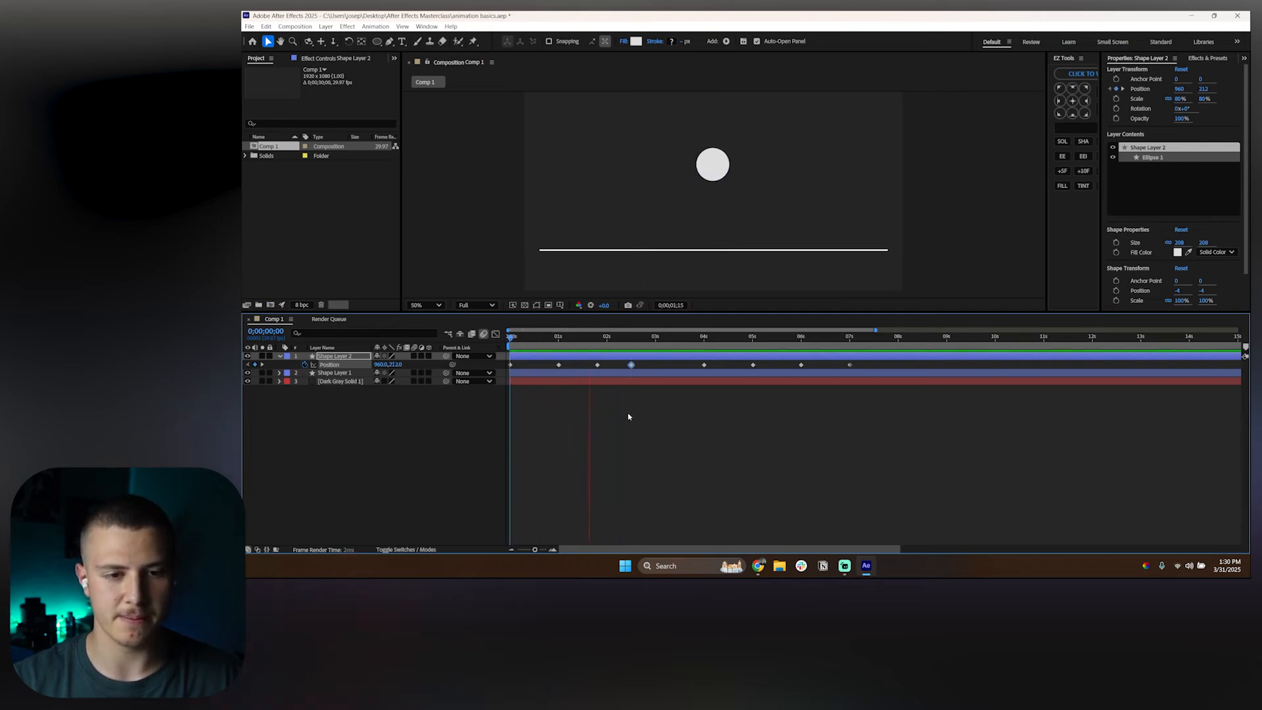
key("space")
Step: Move the circle's 4-second bounce Position keyframe earlier to about 3 seconds and preview the tightened timing
left_click_drag(631, 339, 656, 367)
key("space")
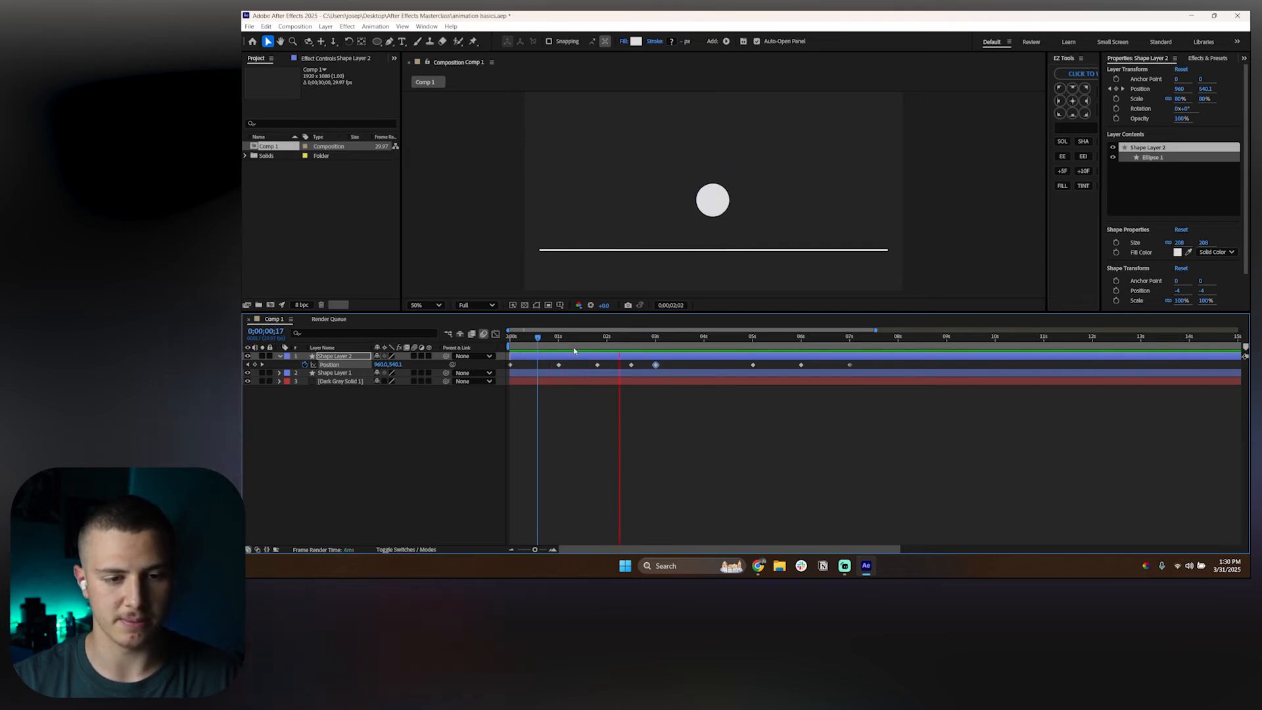
key("space")
key("space")
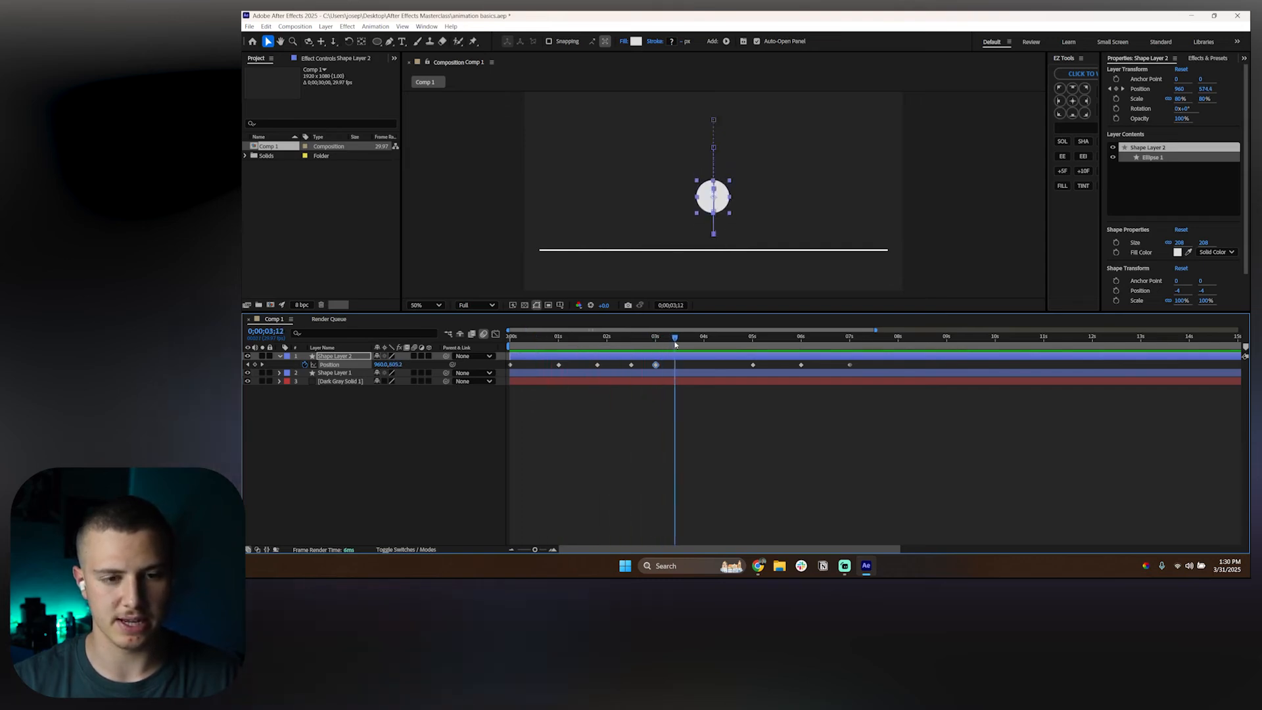
Step: Move the circle's 5-second ground-contact Position keyframe earlier to about 3.5 seconds and replay the animation
left_click_drag(754, 366, 682, 367)
key("space")
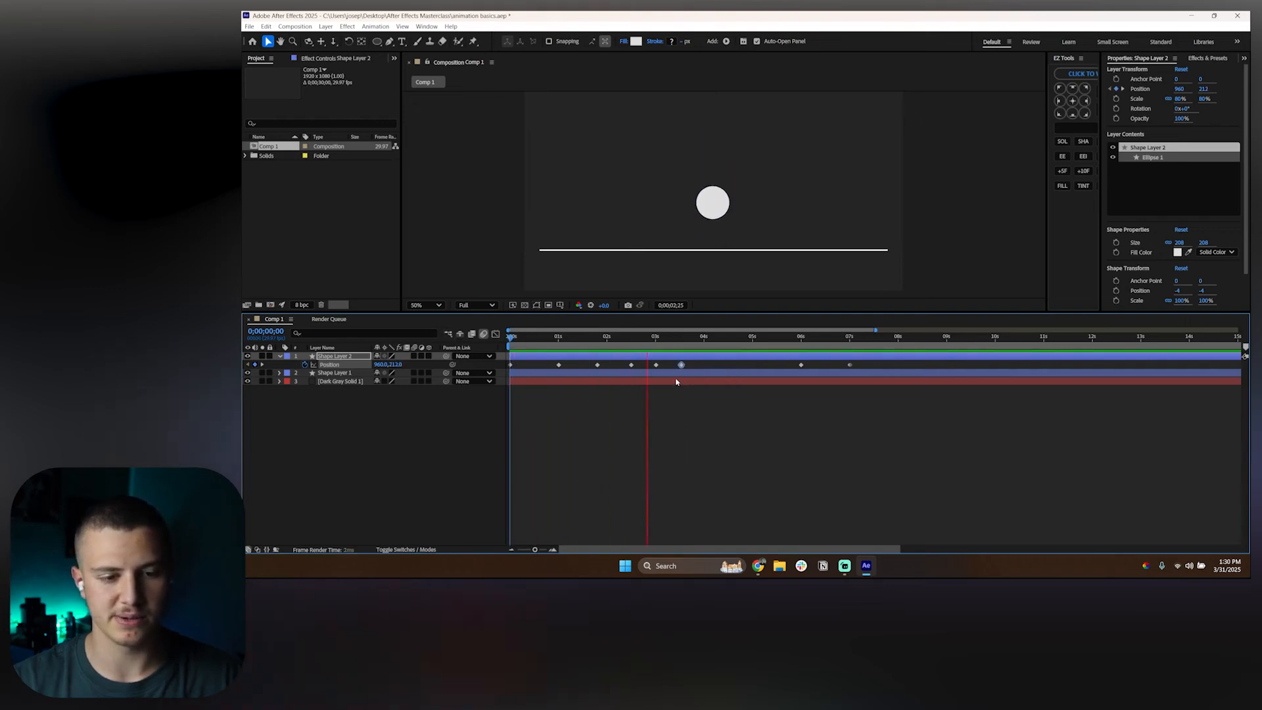
key("space")
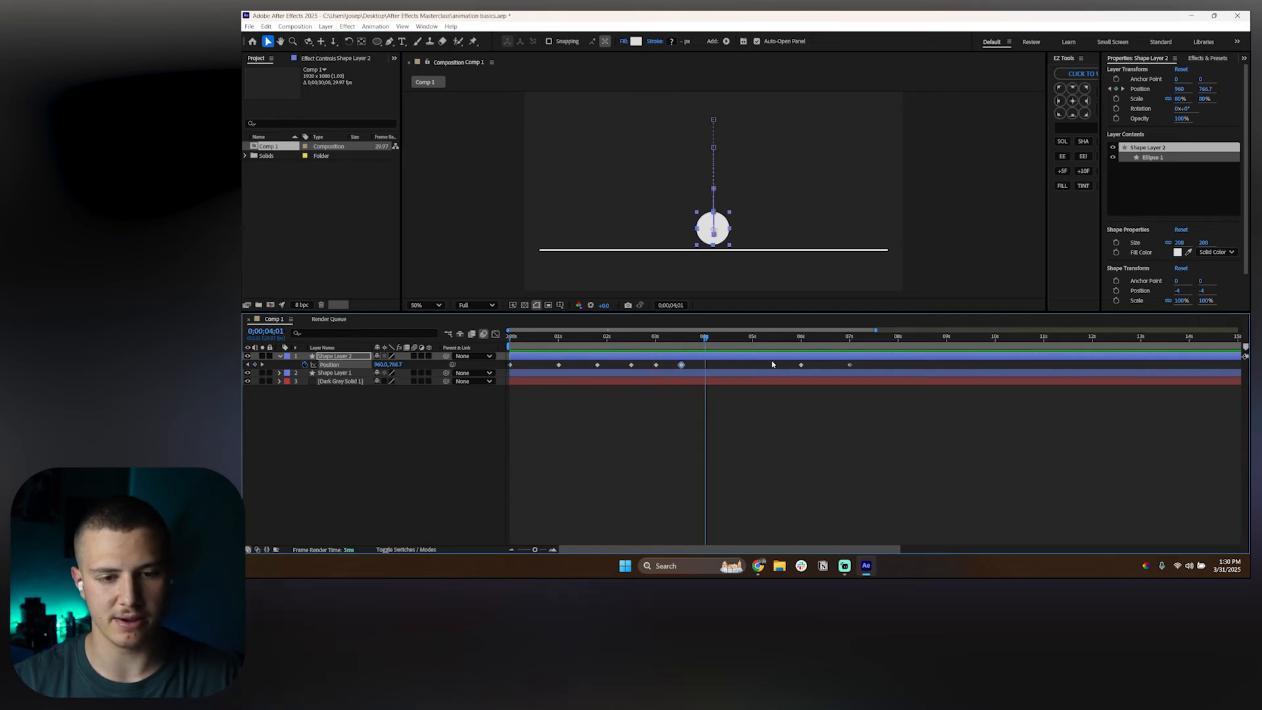
Step: Move the ball's Position keyframe at 6 s to about 4.1 s and its last keyframe to about 4.8 s
left_click_drag(799, 367, 709, 366)
left_click(679, 337)
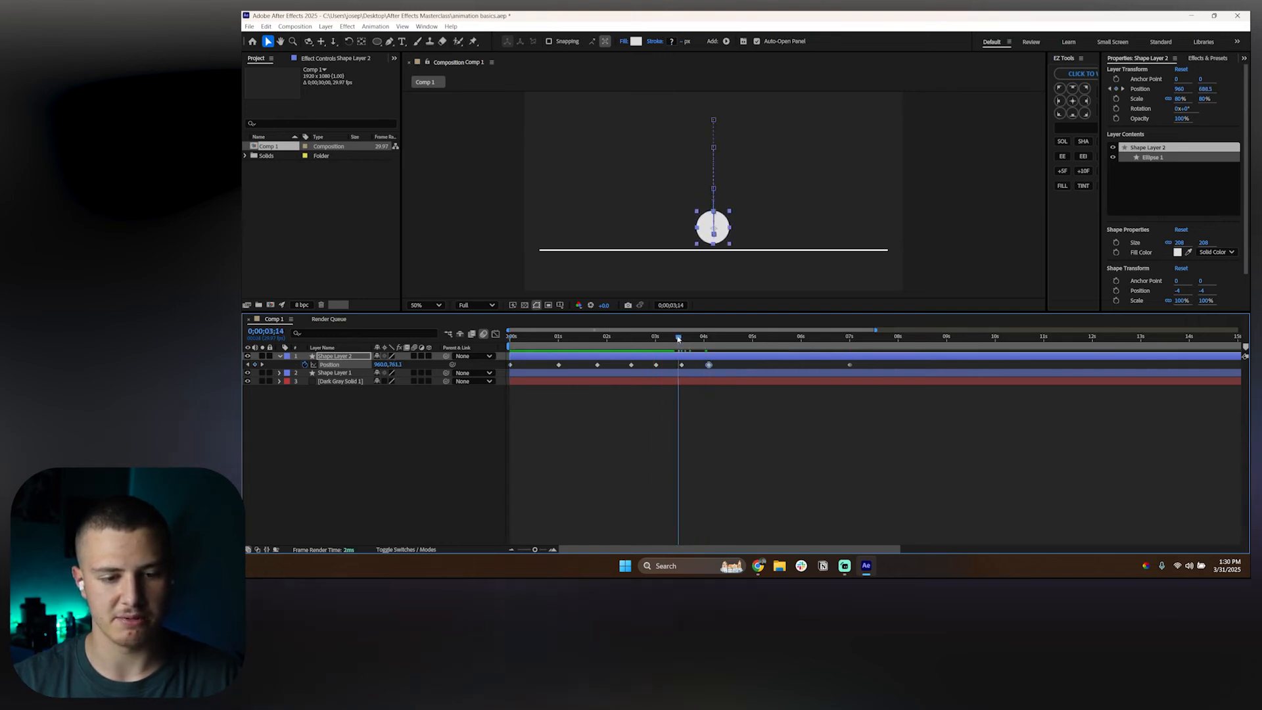
key("space")
left_click_drag(853, 364, 771, 369)
left_click_drag(850, 367, 740, 366)
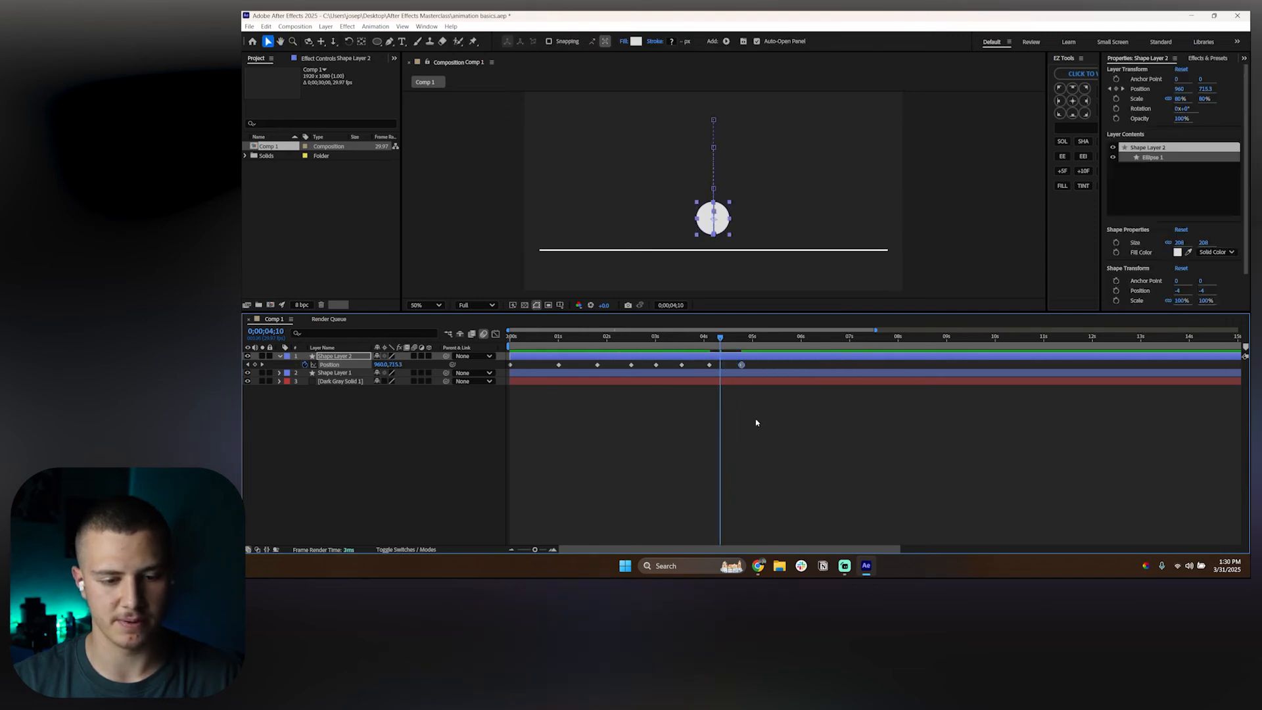
Step: Tighten the final bounce by moving the last Position keyframe to about 4.5 s and the second-to-last to 4;00
left_click(755, 420)
left_click(739, 366)
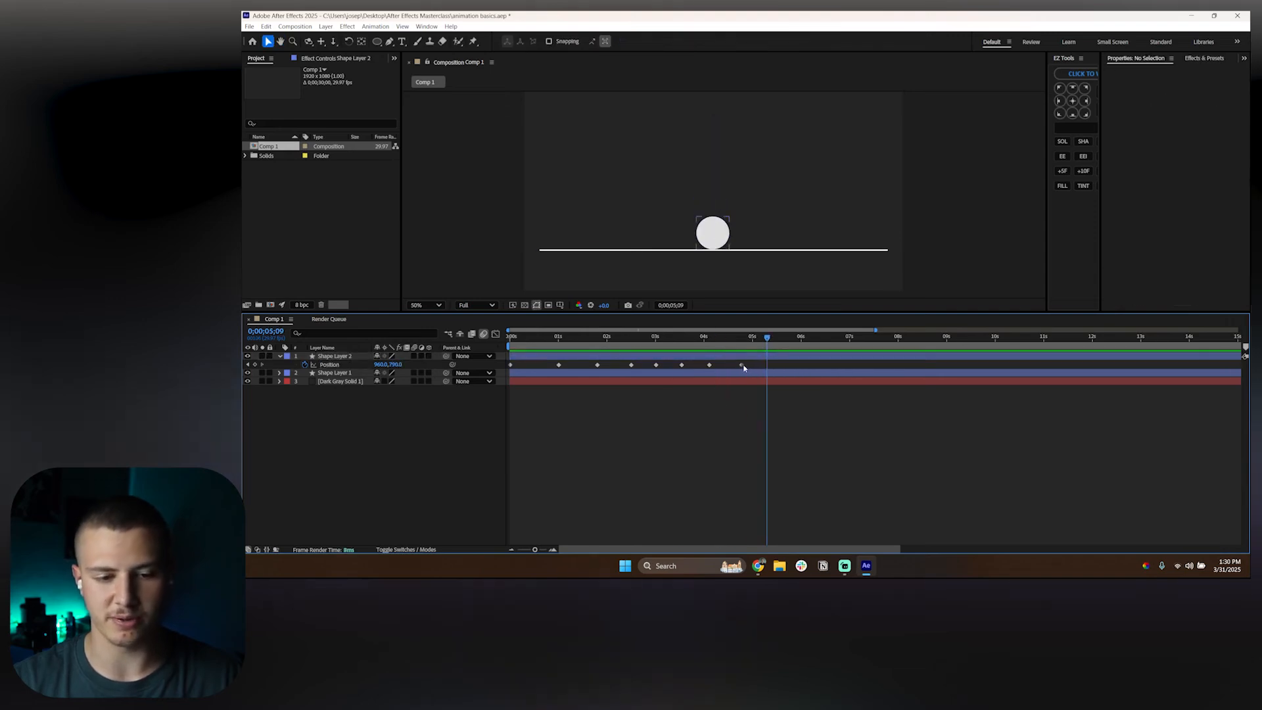
left_click_drag(732, 367, 727, 367)
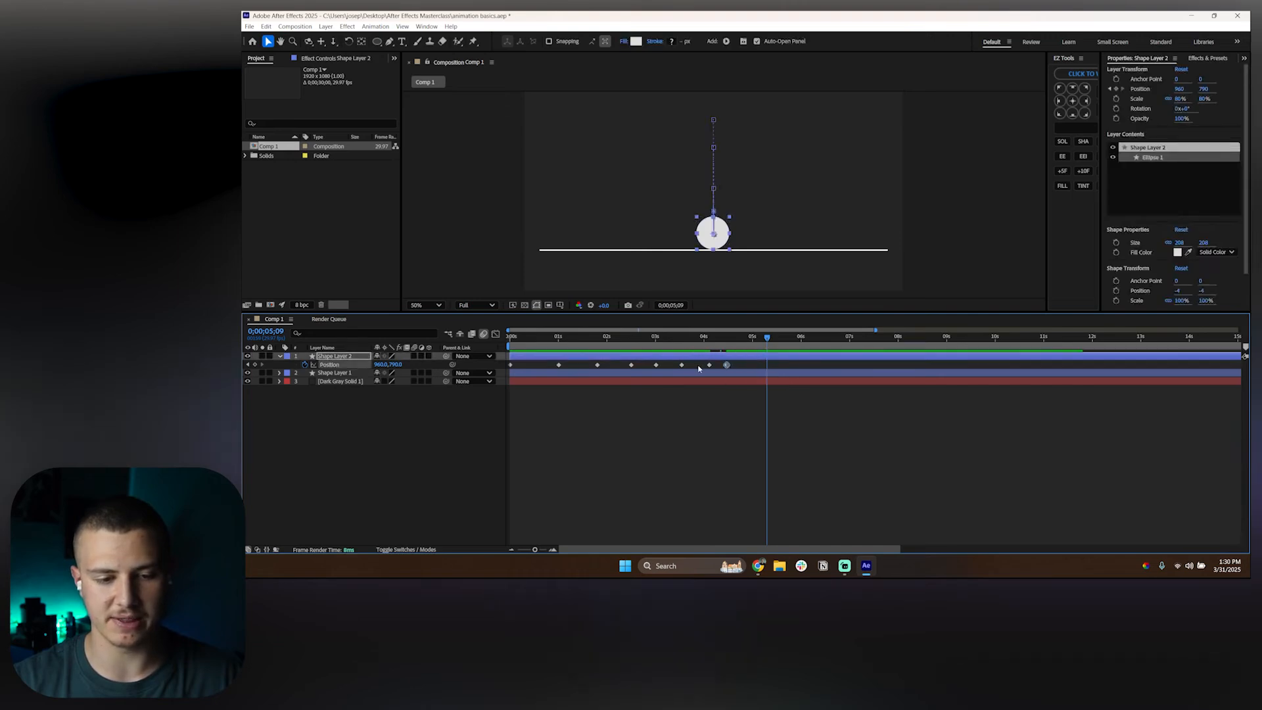
left_click(705, 369)
left_click(709, 366)
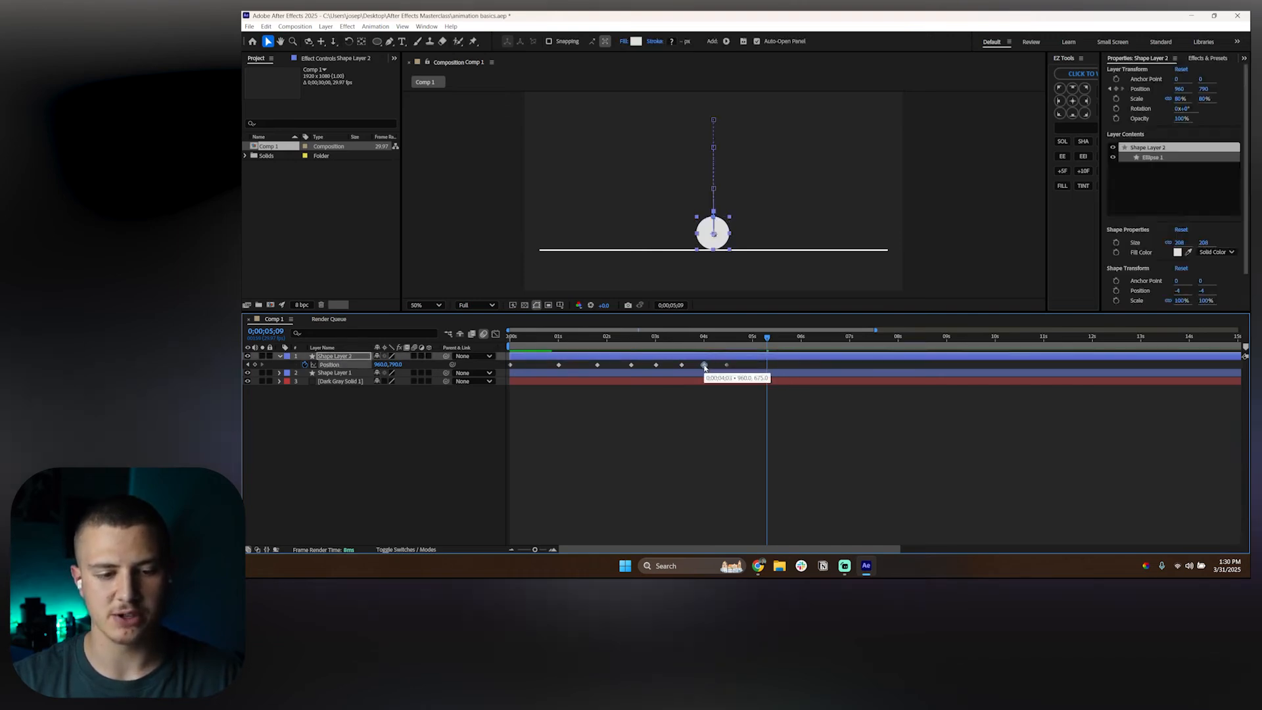
Step: Shift the last three Position keyframes earlier, to about 3.4 s, 3.9 s and 4.1 s
left_click(551, 339)
left_click_drag(551, 342, 642, 340)
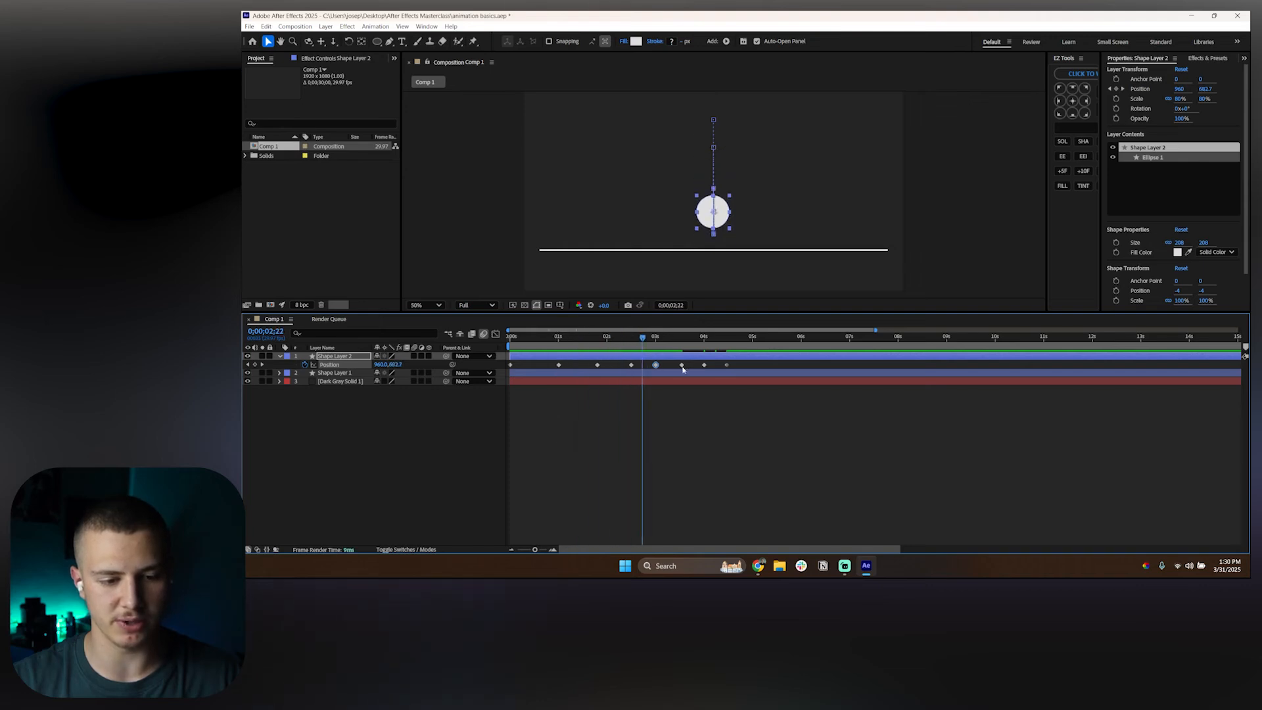
left_click_drag(703, 367, 696, 367)
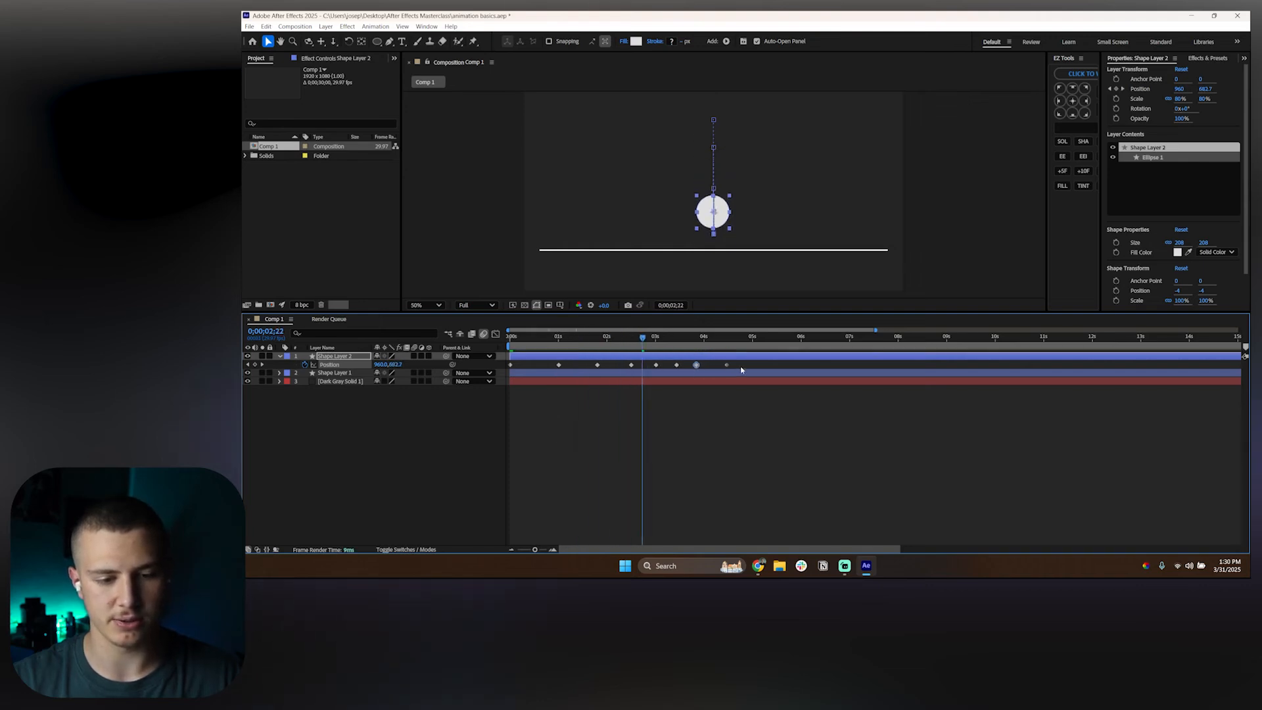
left_click(719, 369)
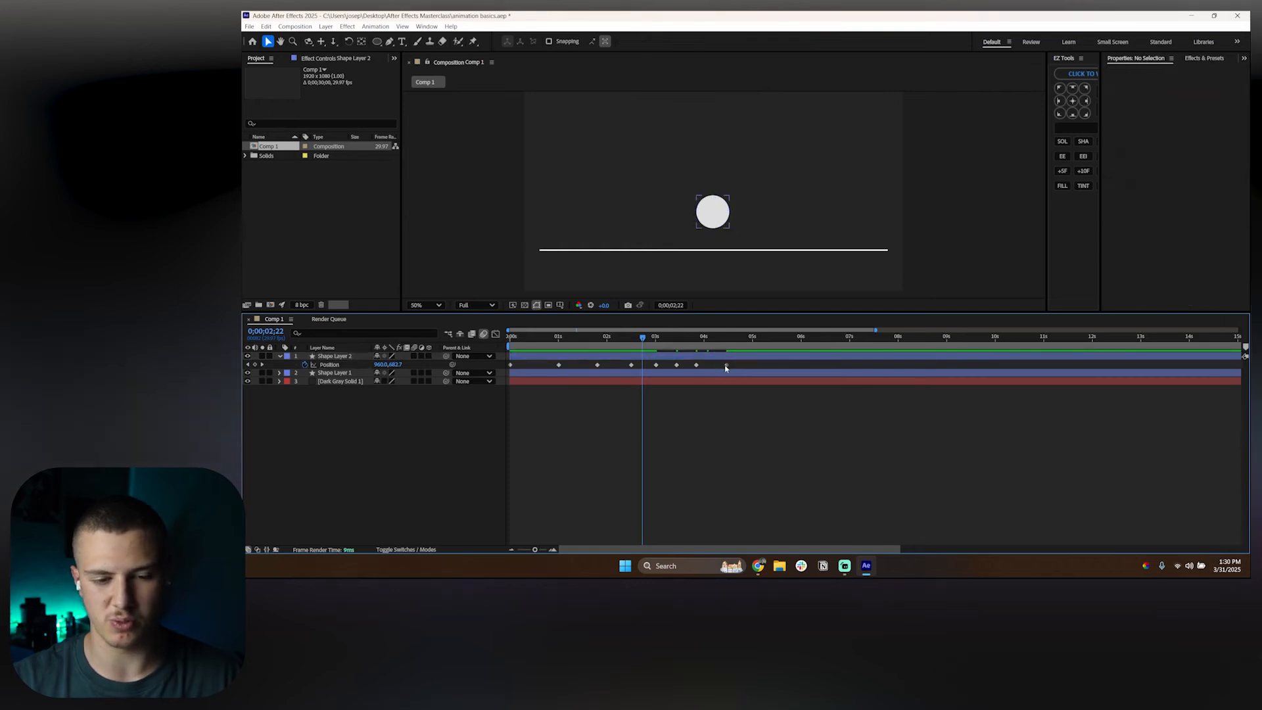
left_click_drag(726, 366, 710, 367)
left_click(727, 403)
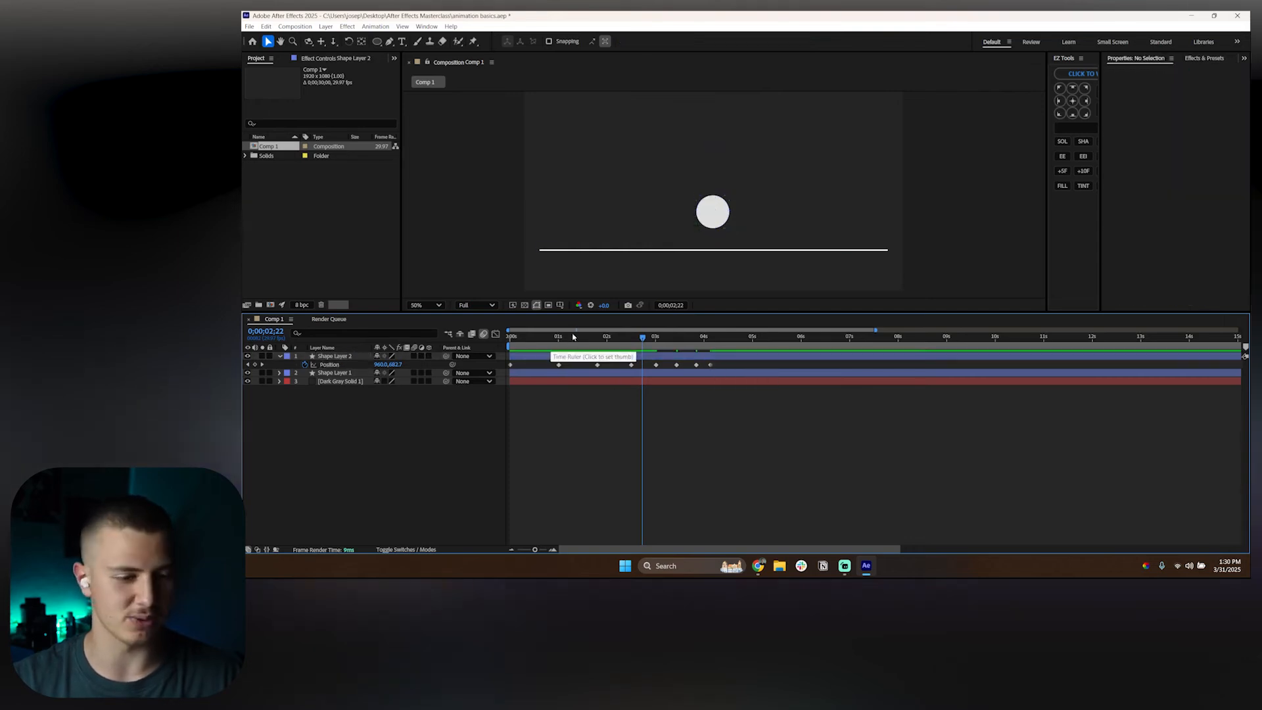
Step: Preview the retimed bounce animation from the first frame
left_click_drag(572, 337, 510, 338)
key("space")
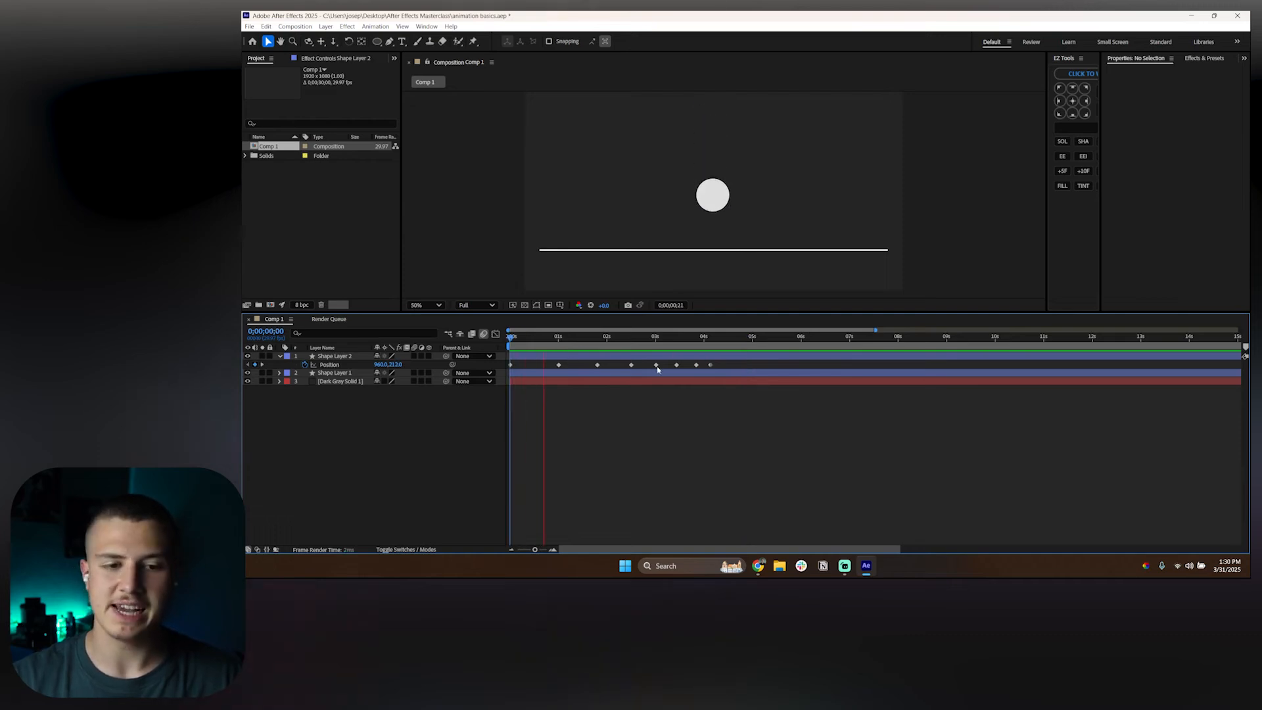
key("space")
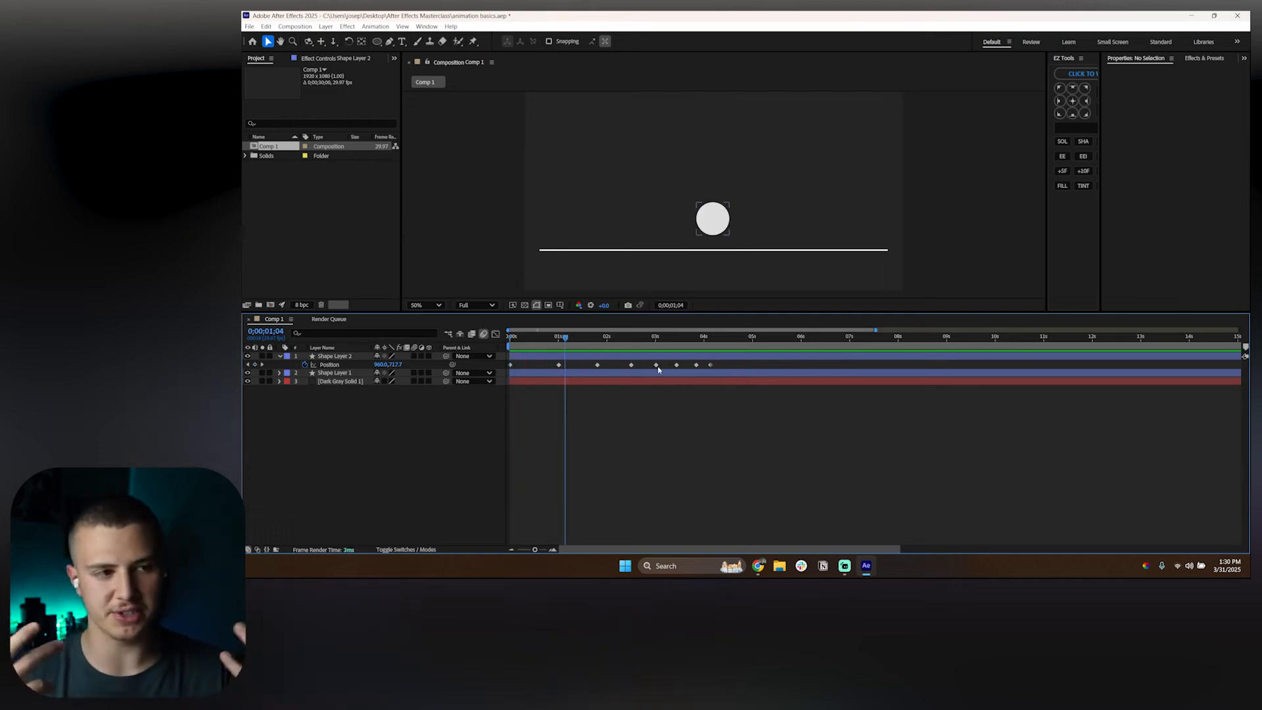
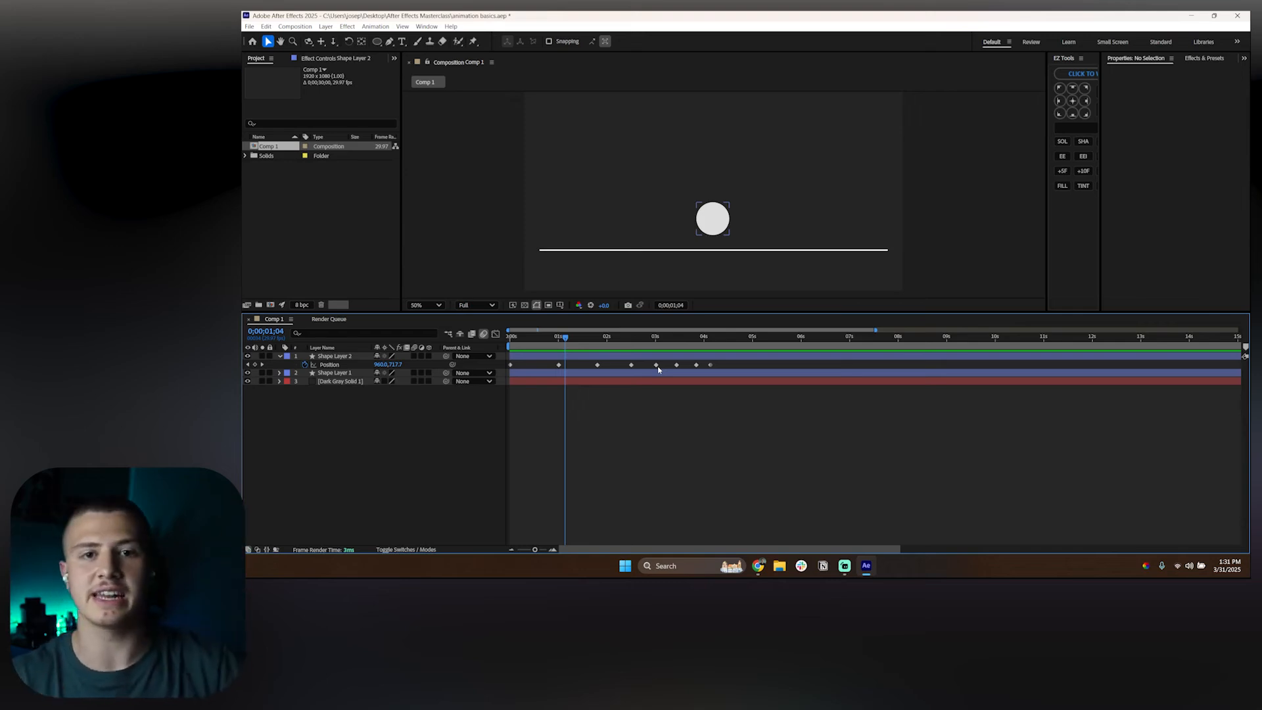
Step: Show the ball's Position keyframes in the Graph Editor as a value graph
left_click_drag(745, 367, 496, 340)
left_click(496, 334)
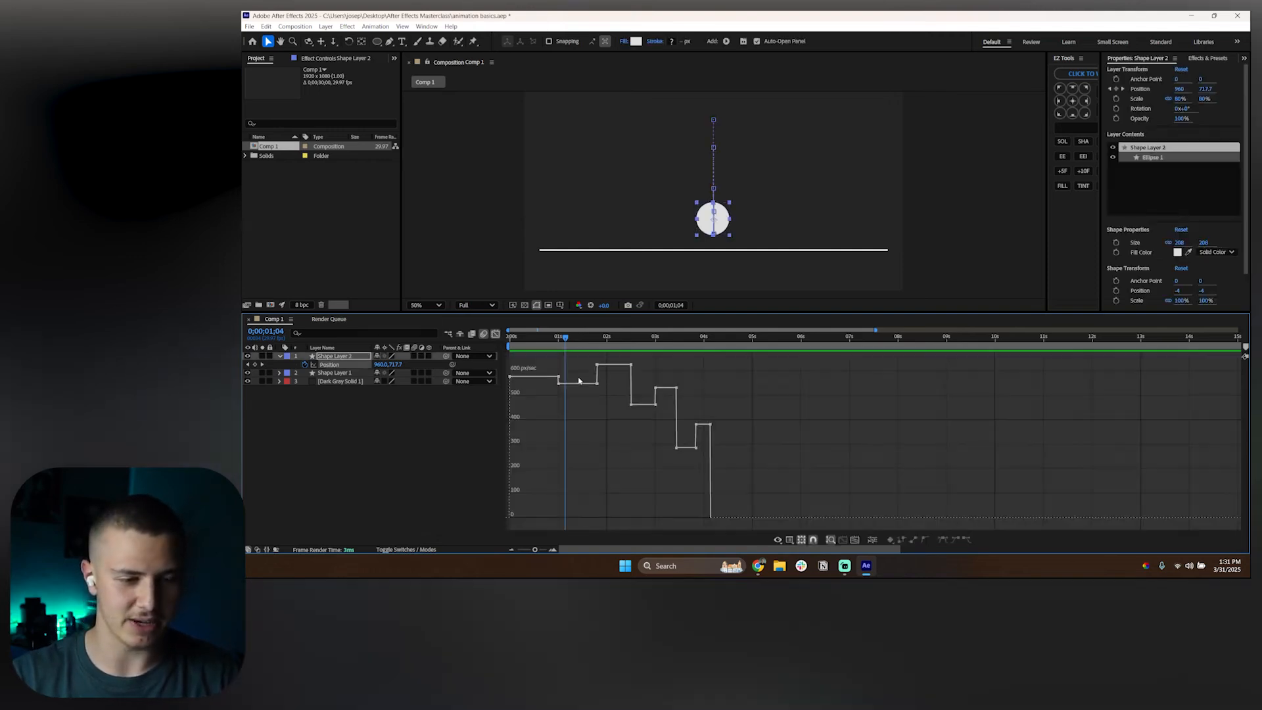
right_click(725, 381)
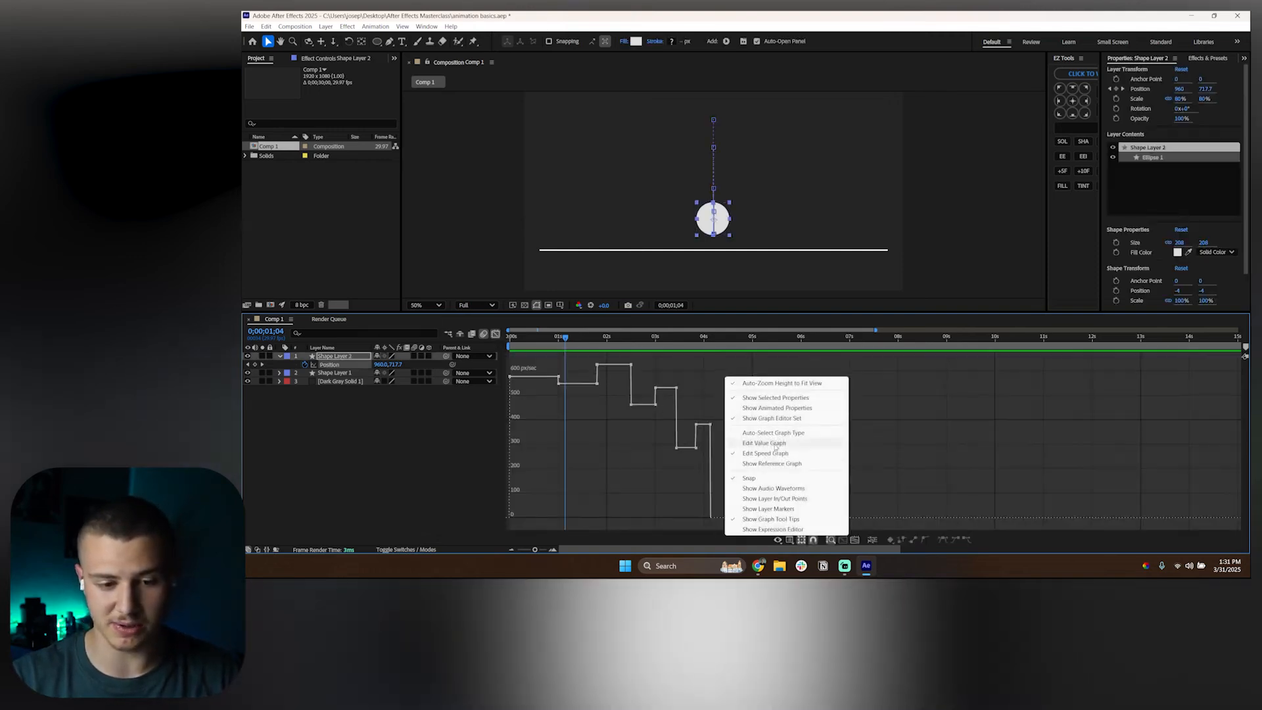
left_click(775, 445)
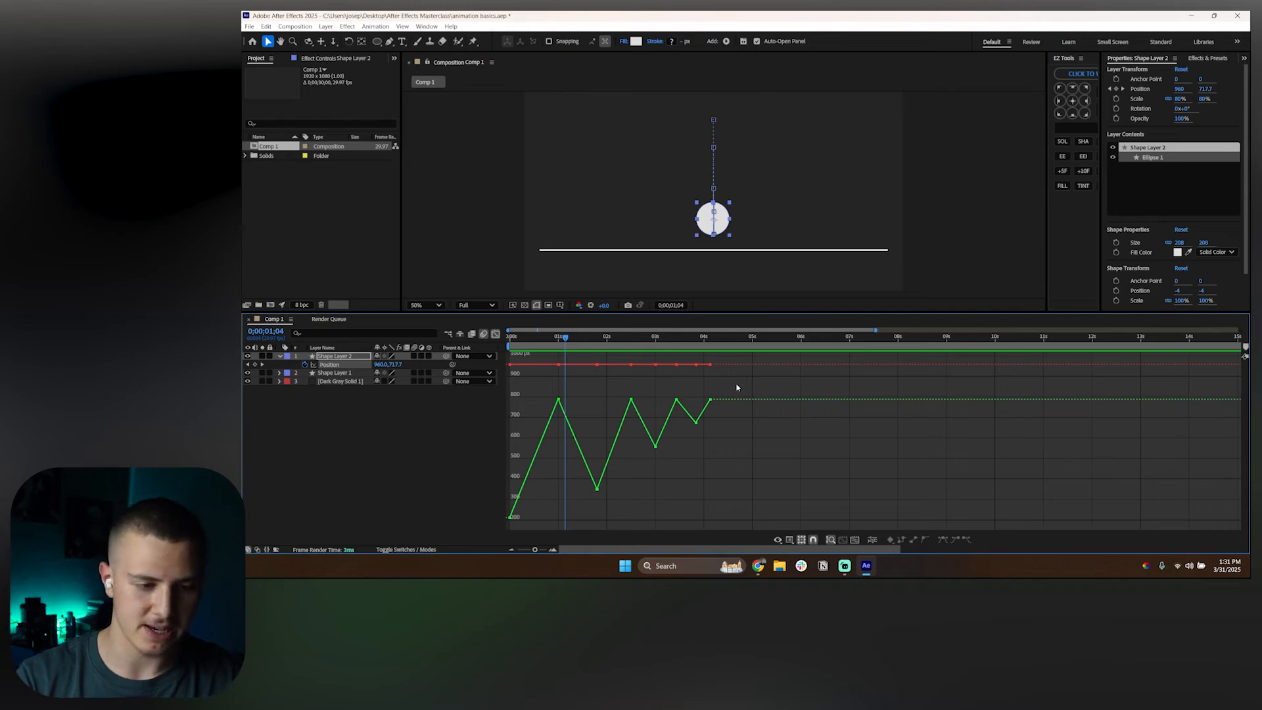
Step: Separate the ball's Position into X and Y dimensions and apply Easy Ease to all the keyframes
left_click_drag(737, 388, 454, 519)
key("F9")
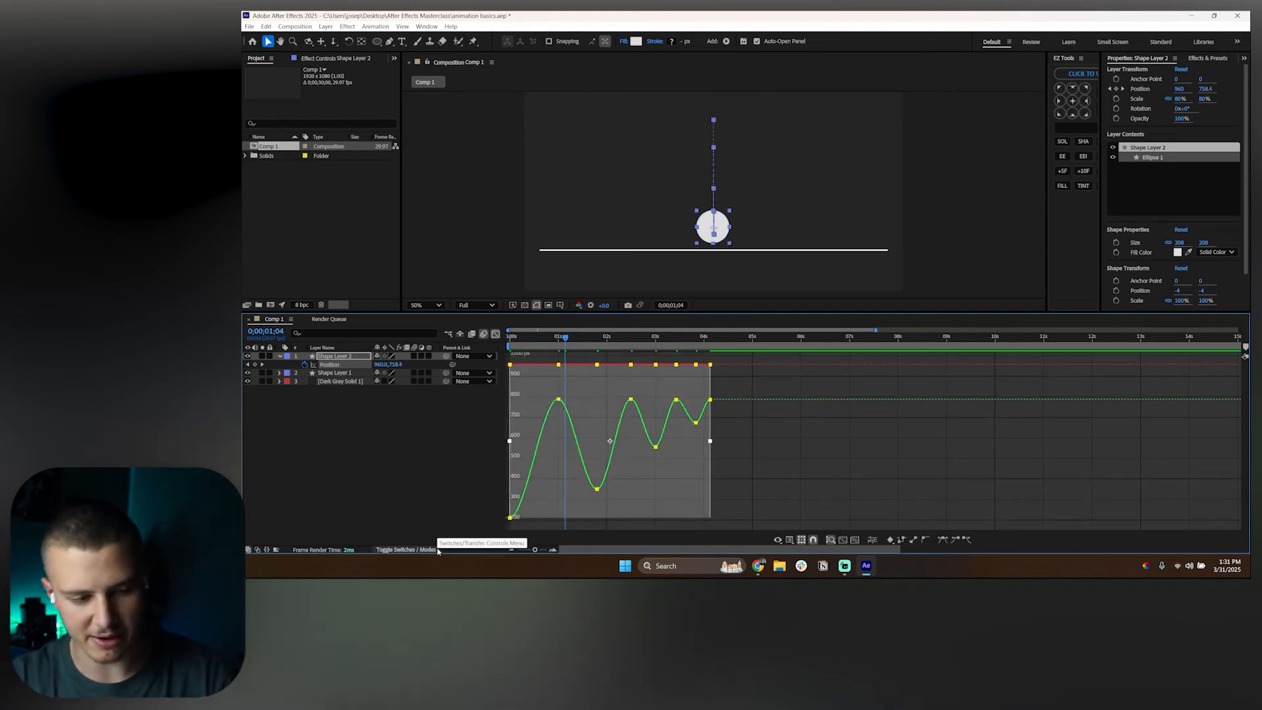
left_click_drag(544, 394, 544, 395)
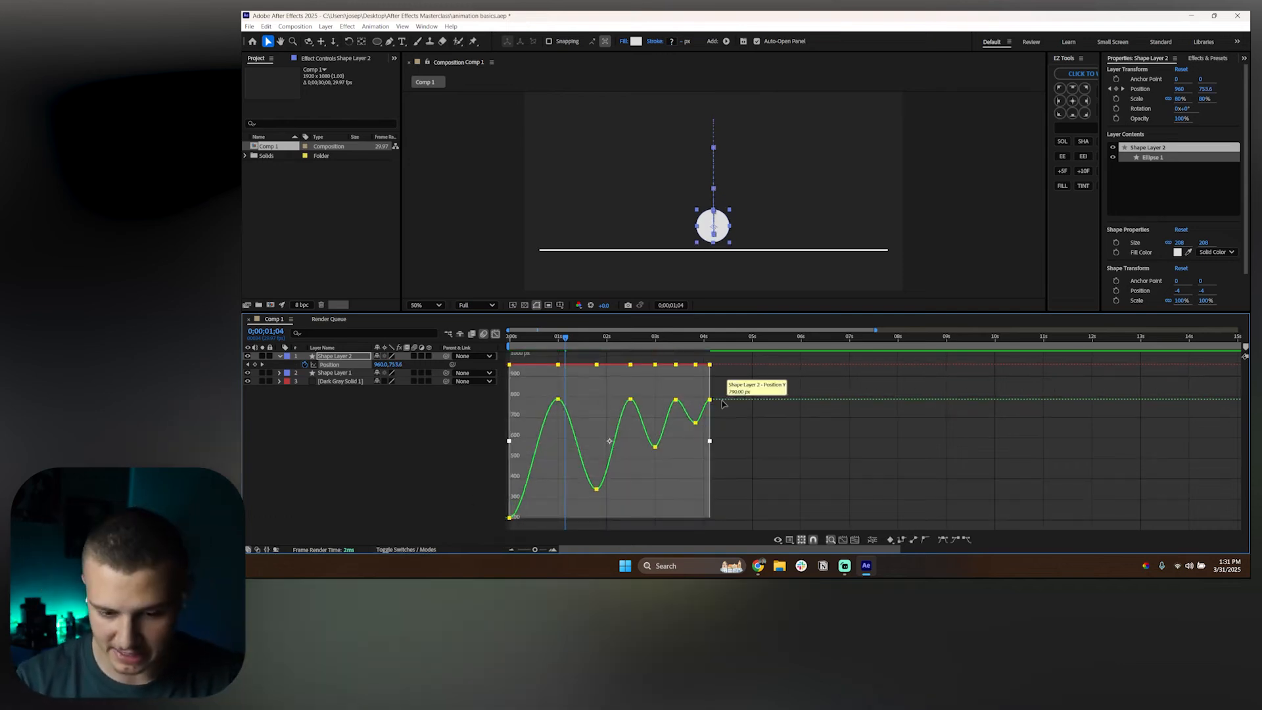
left_click(872, 540)
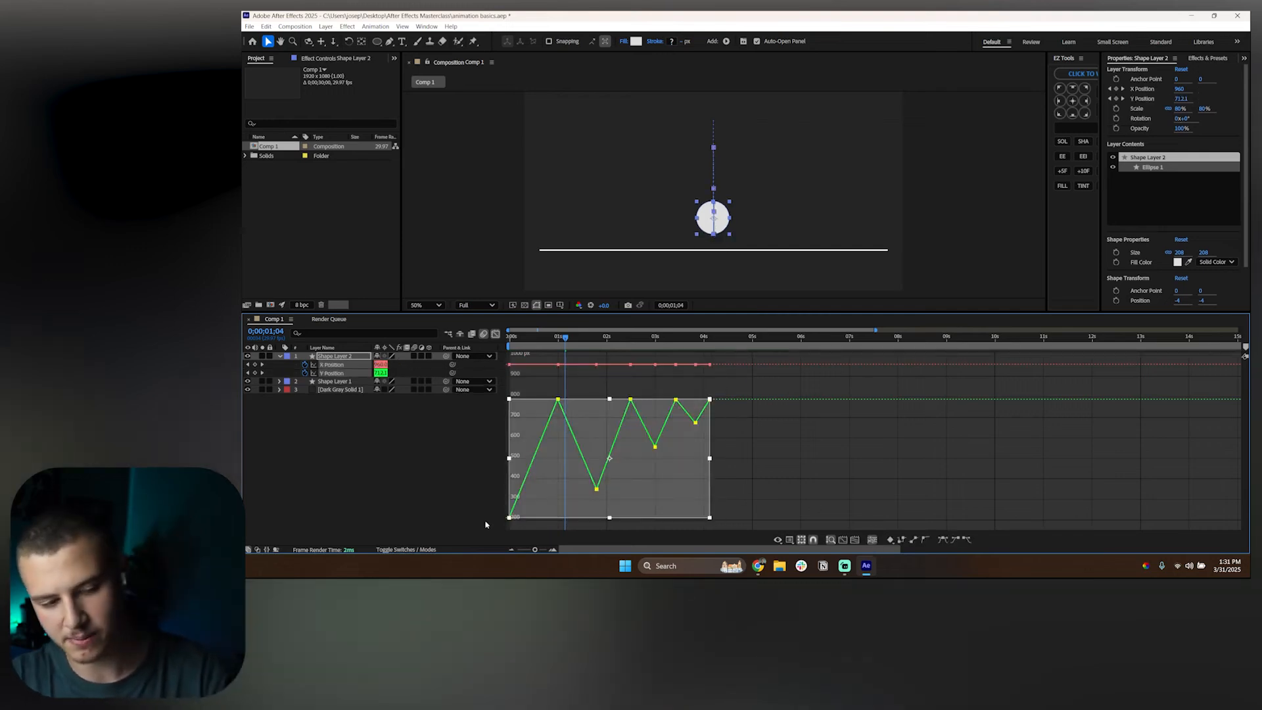
key("F9")
left_click(550, 385)
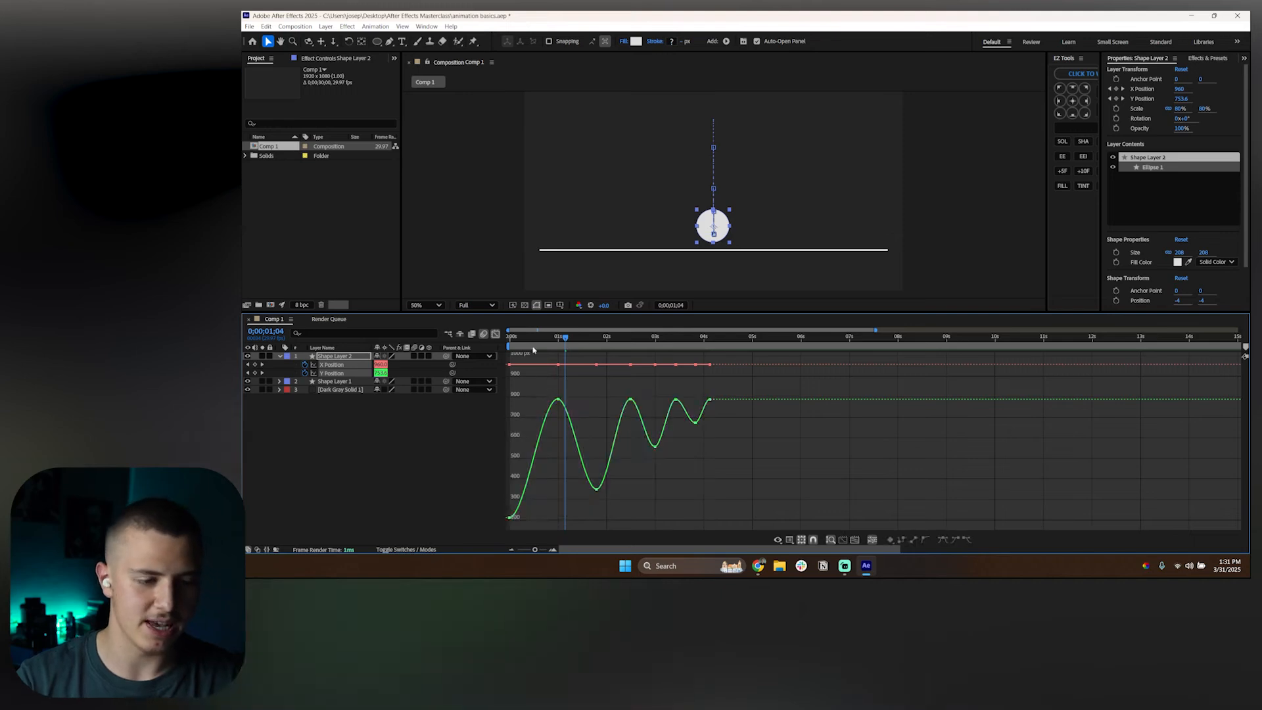
Step: Shorten the incoming handle of the Y Position keyframe at the first ground hit almost to the keyframe
left_click_drag(531, 339, 509, 367)
scroll(544, 443, "up", 2)
left_click_drag(617, 550, 551, 521)
left_click(514, 519)
left_click(606, 400)
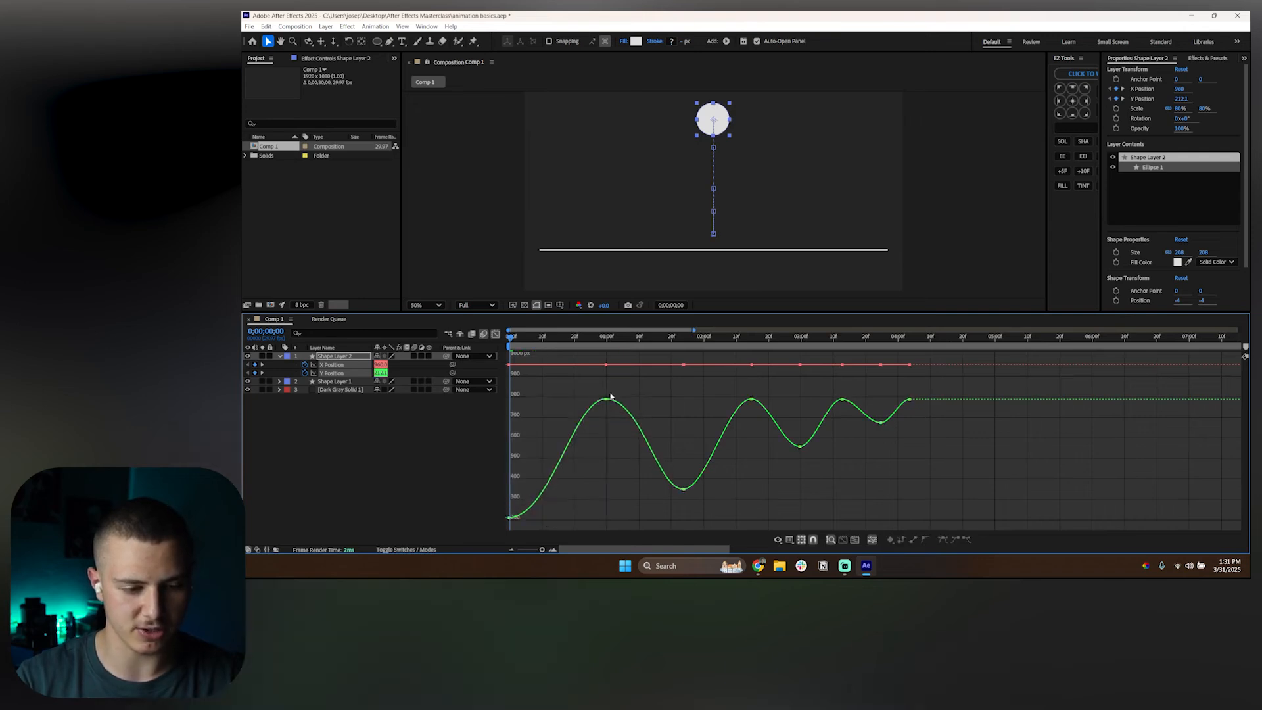
left_click_drag(578, 403, 603, 402)
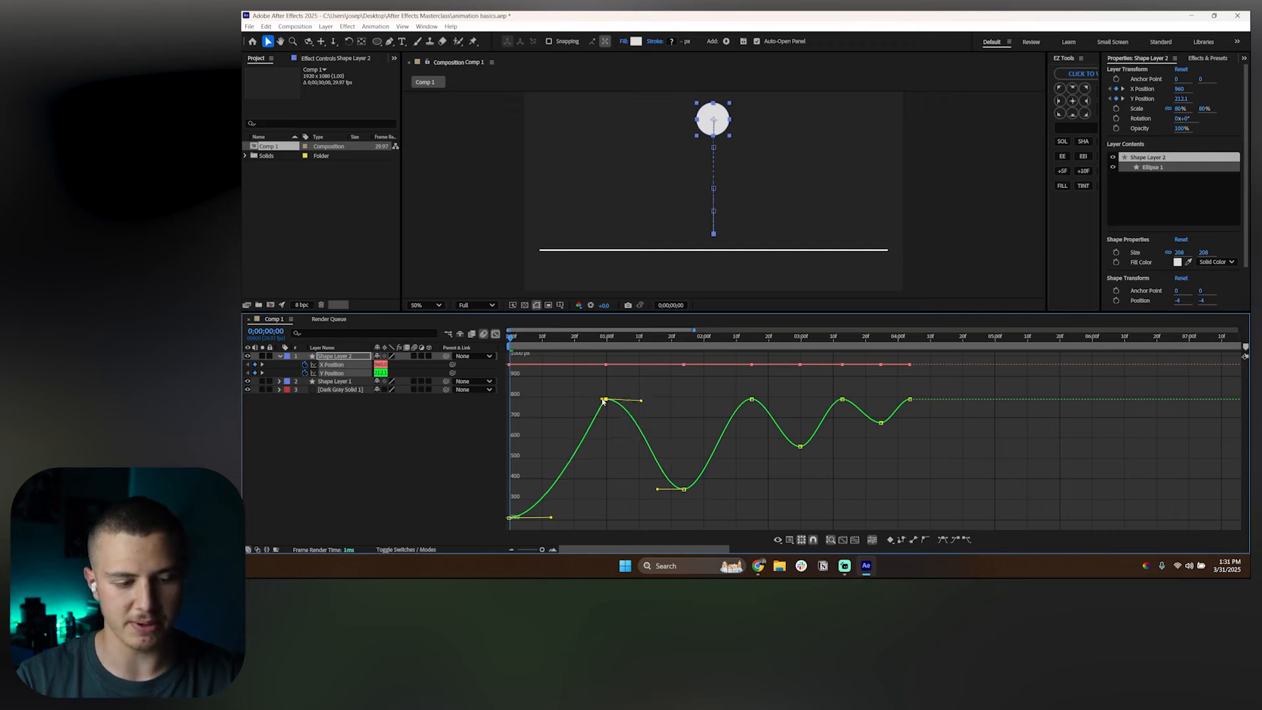
Step: Play back the first drop from the start to check its speed
key("space")
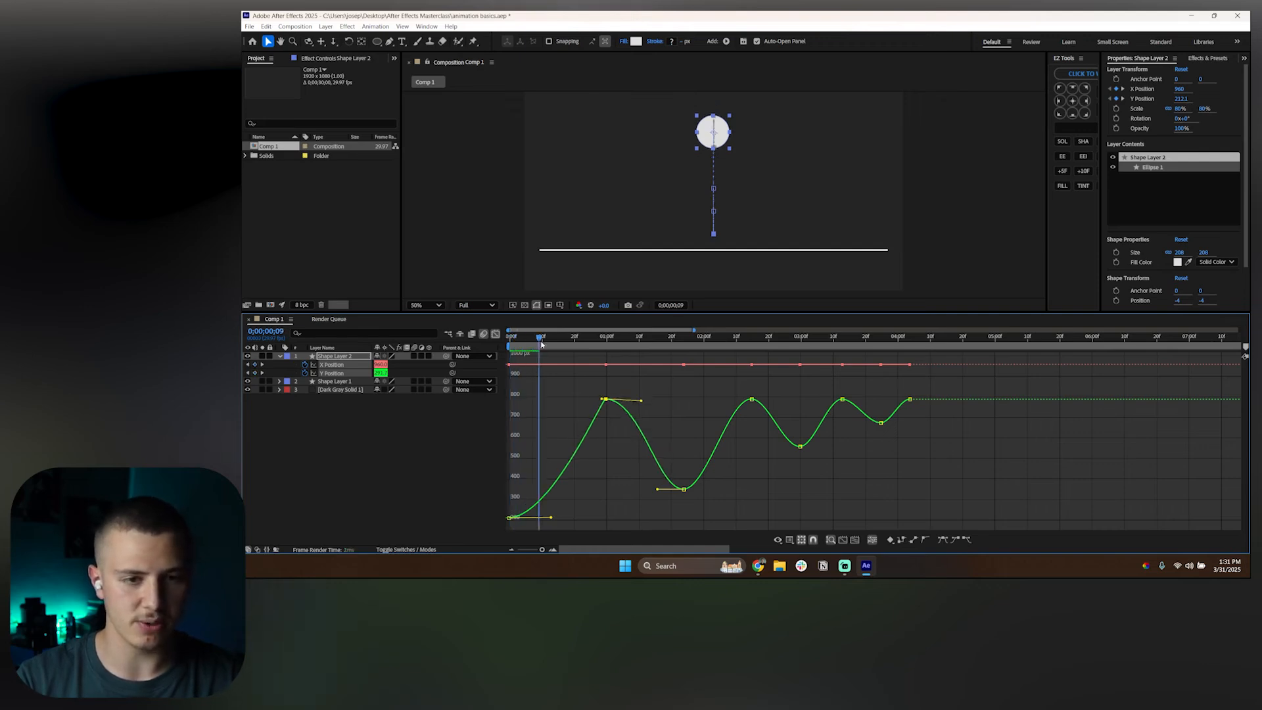
key("space")
left_click(576, 397)
key("space")
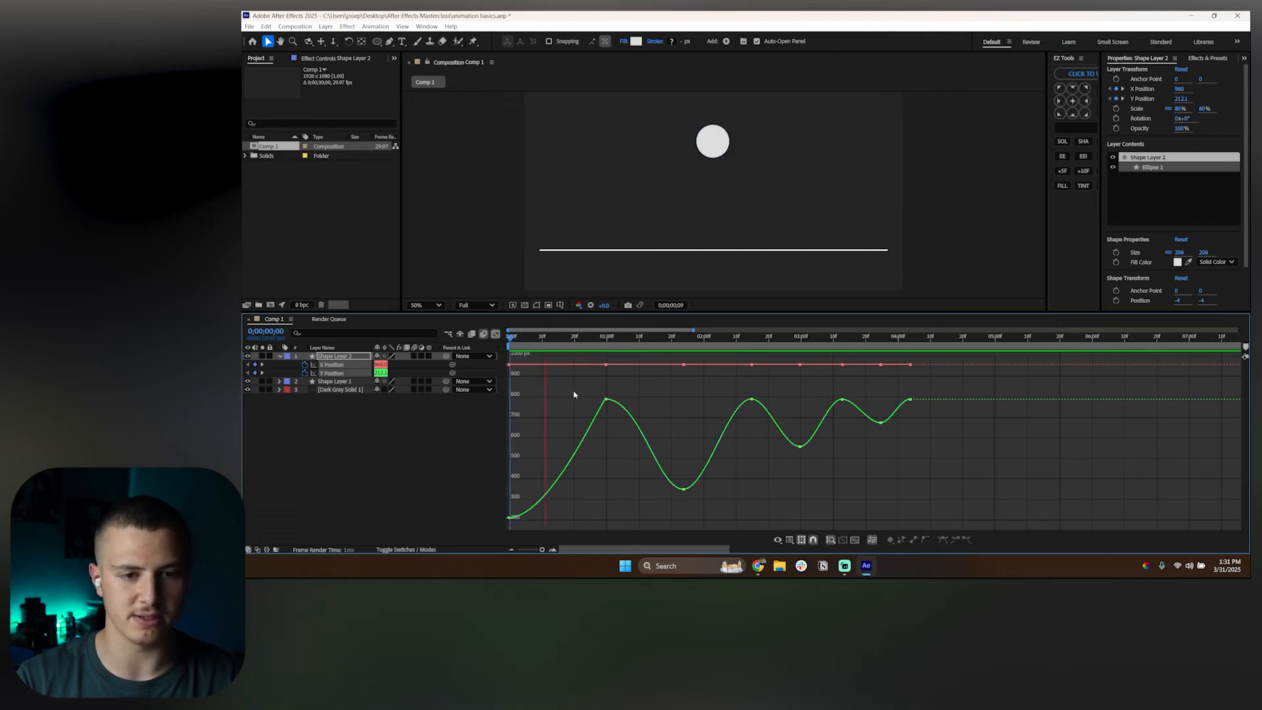
Step: Lengthen the first Y Position keyframe's outgoing handle to about 0.8 s so the ball accelerates into the fall
scroll(574, 402, "up", 3)
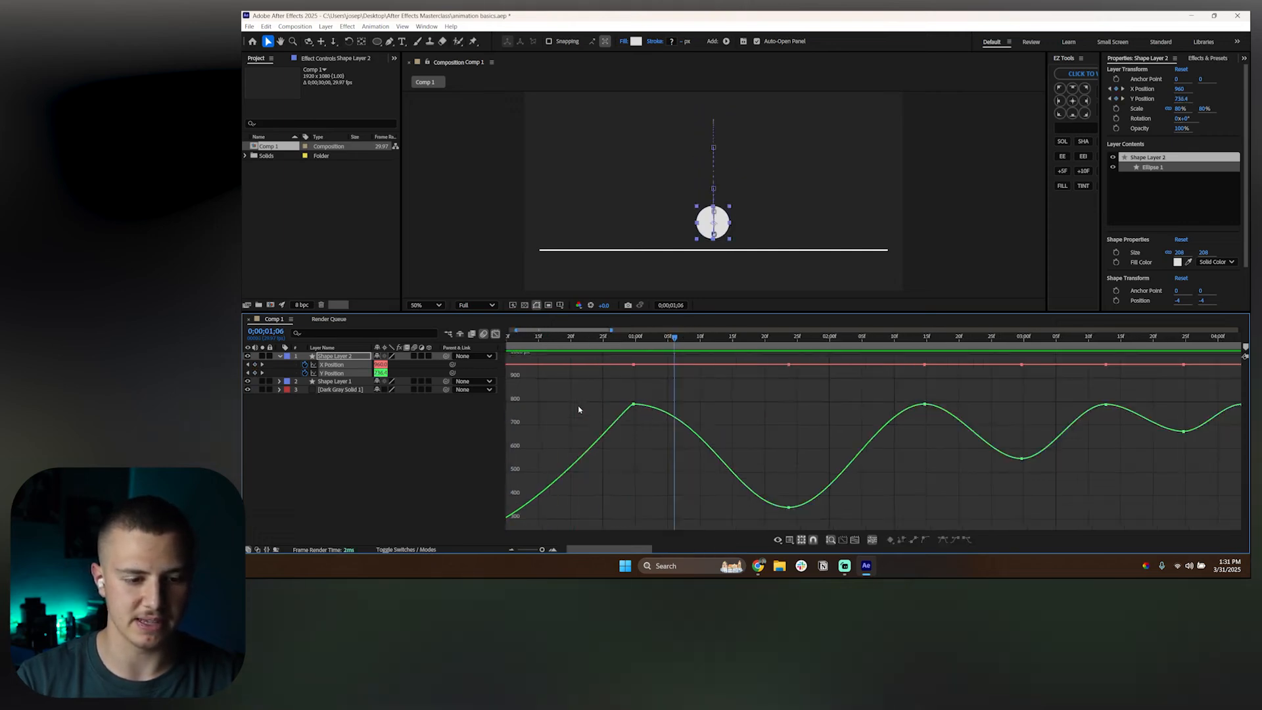
left_click(633, 400)
left_click_drag(597, 549, 659, 517)
left_click(597, 356)
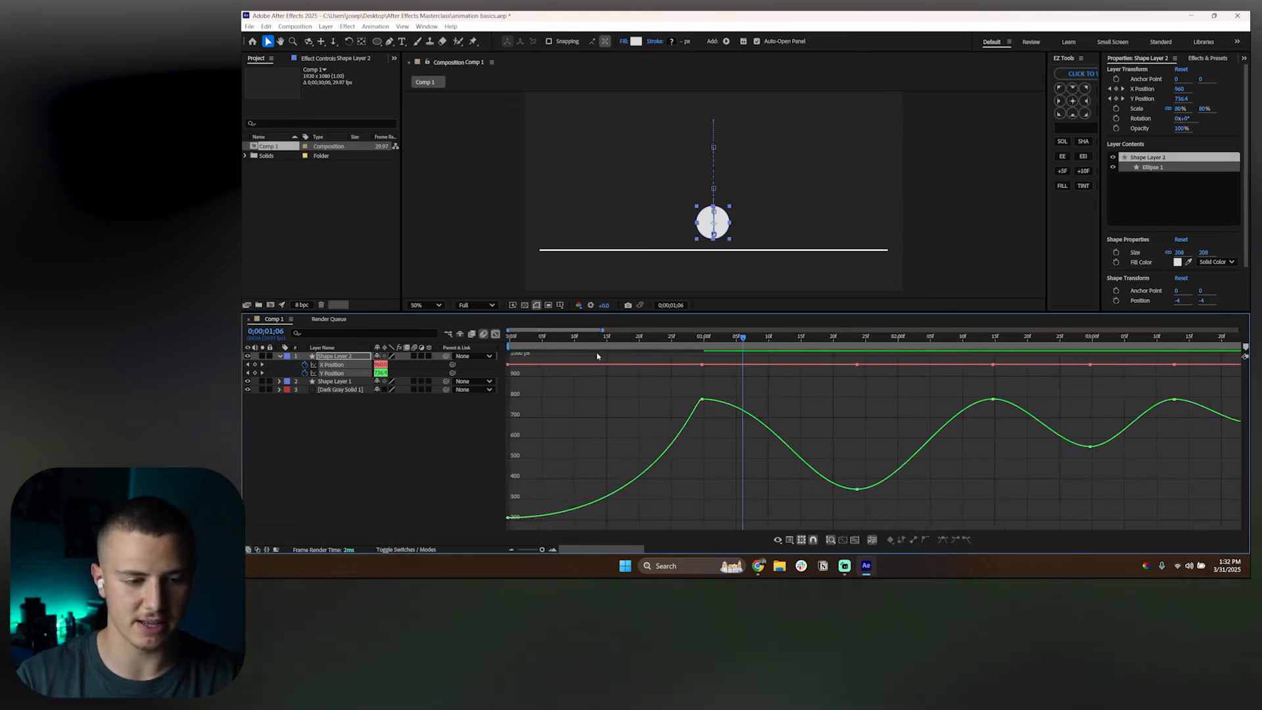
Step: Preview the first drop and scrub from ground contact up to the top of the rebound
key("space")
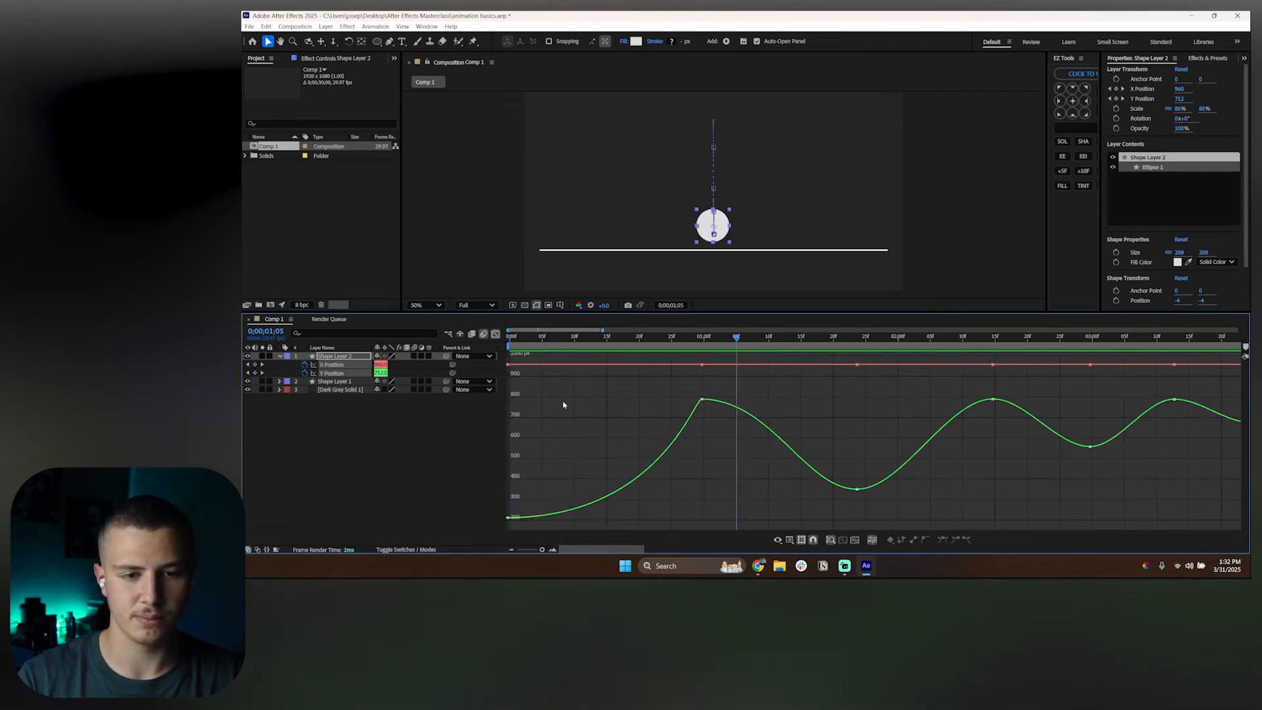
left_click_drag(547, 346, 705, 361)
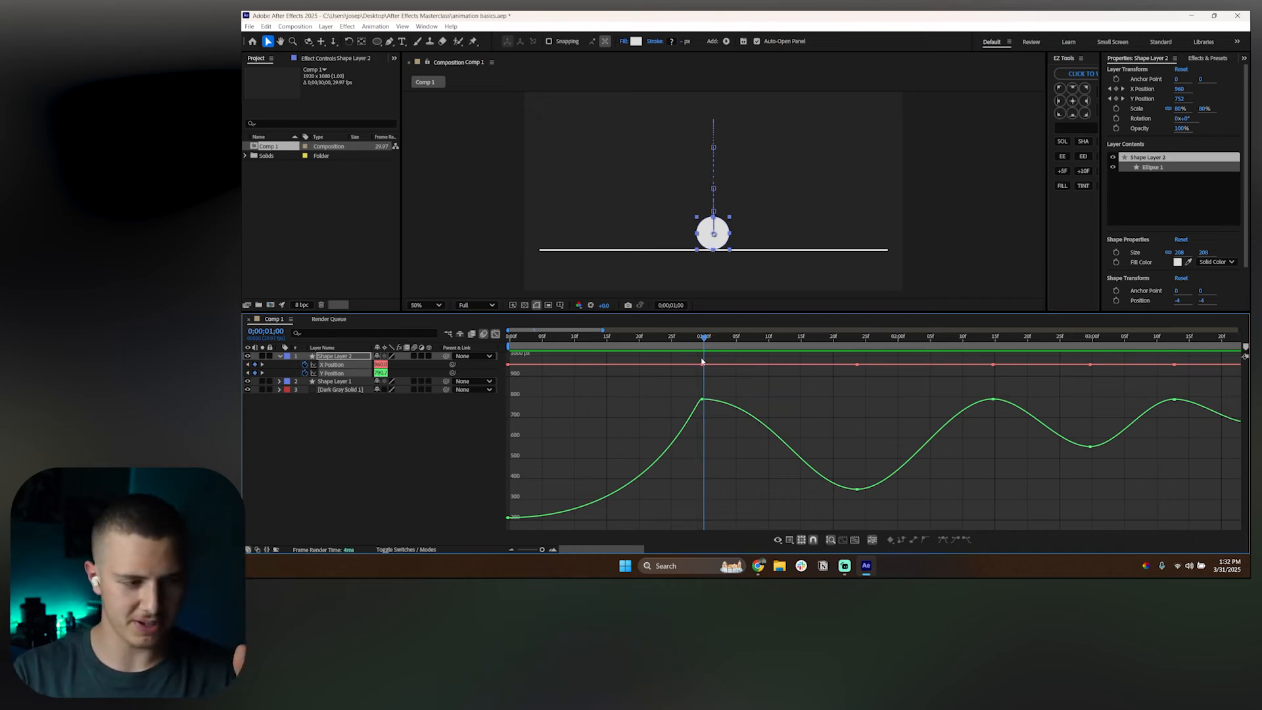
left_click_drag(701, 361, 849, 397)
Step: Shape the first rebound by shortening the ground keyframe's outgoing handle and extending the peak keyframe's incoming handle back toward the ground hit
left_click_drag(858, 476, 828, 496)
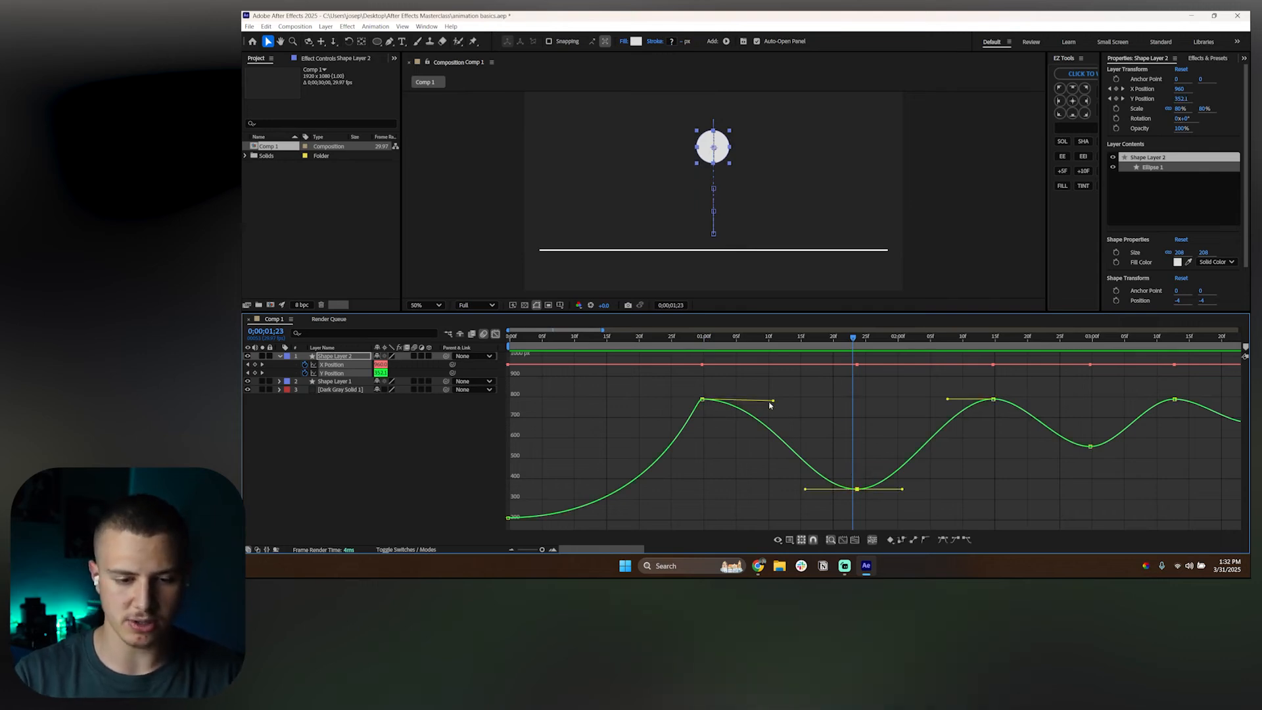
left_click_drag(773, 402, 714, 402)
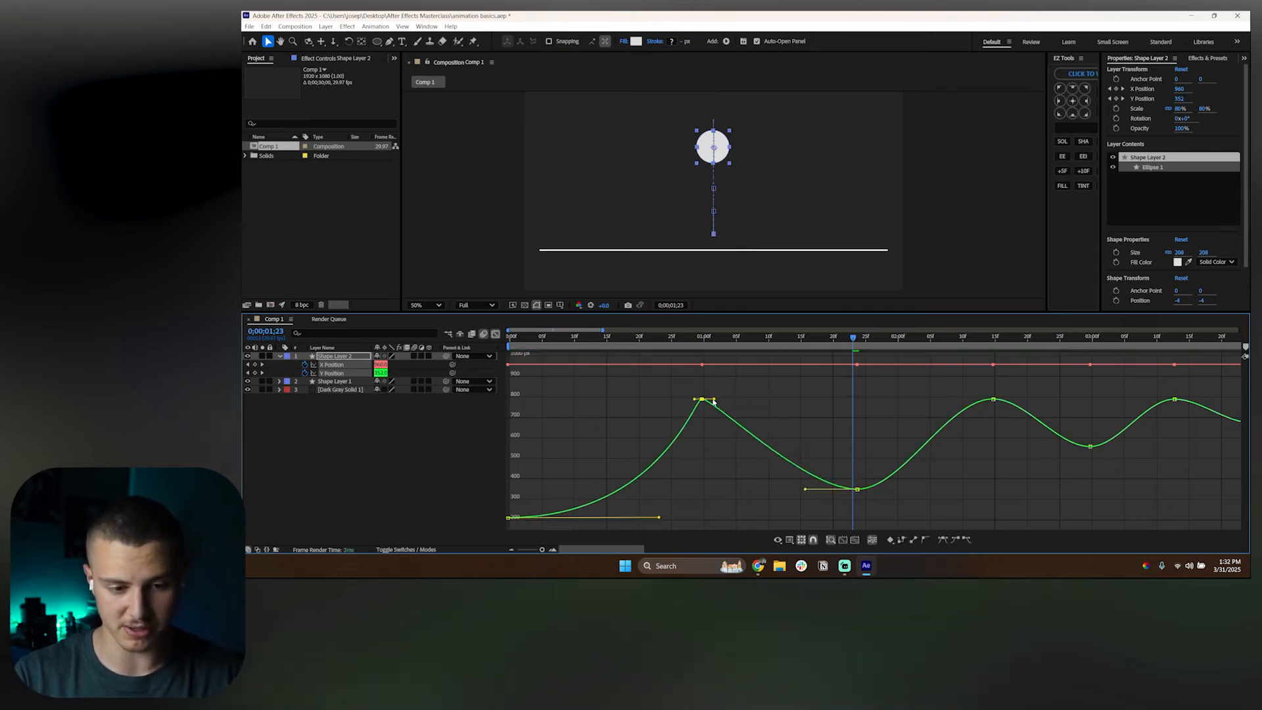
left_click_drag(806, 490, 713, 490)
left_click(715, 419)
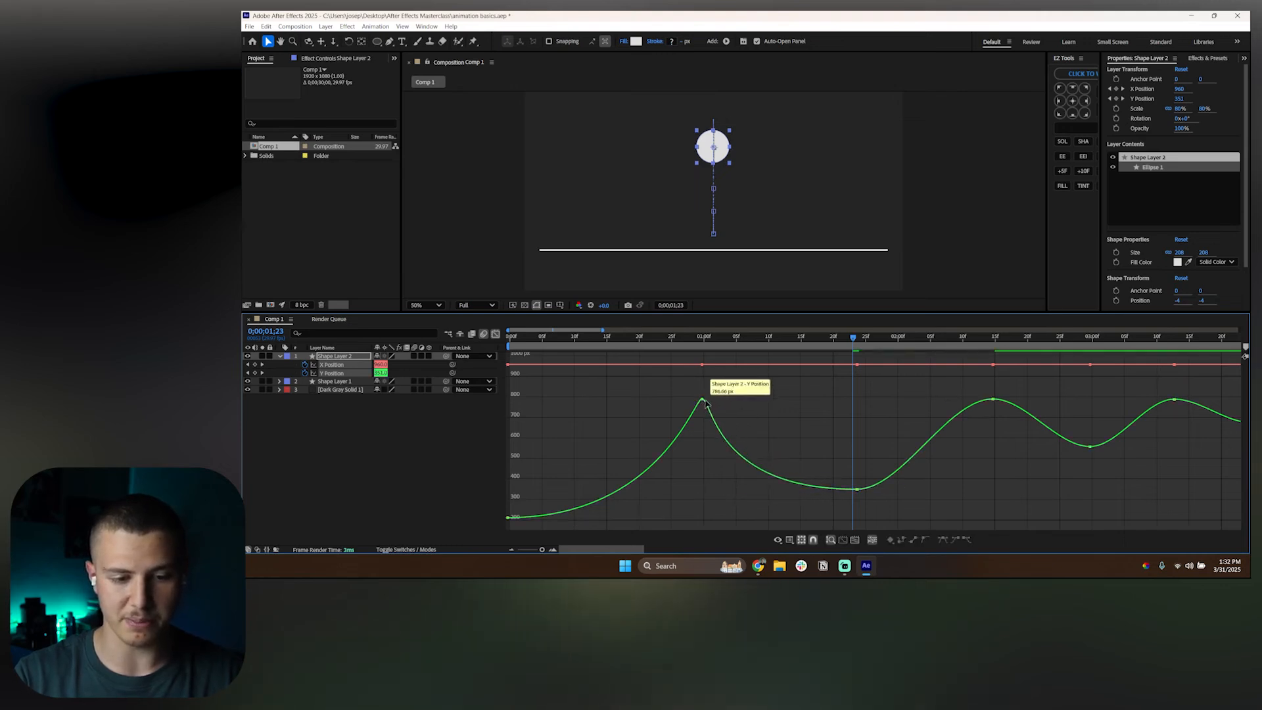
Step: Review the first drop and rebound by scrubbing back to the start and playing the animation
left_click(703, 336)
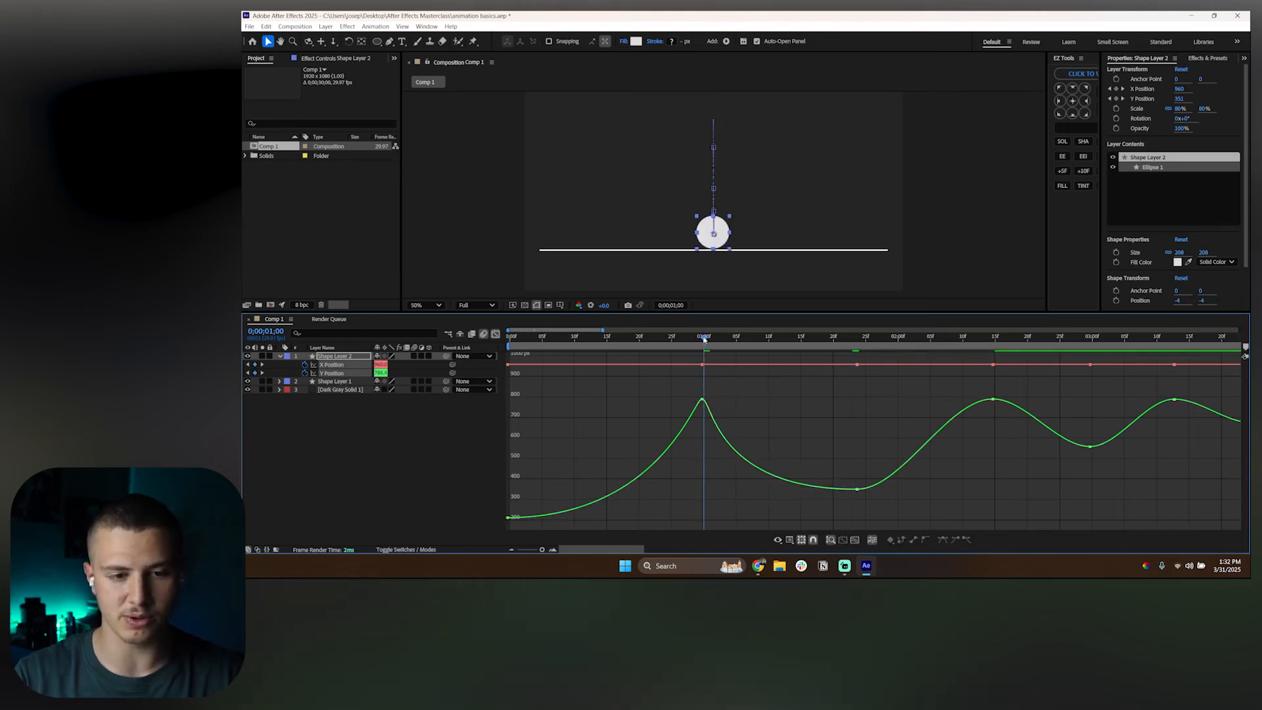
left_click_drag(703, 338, 506, 373)
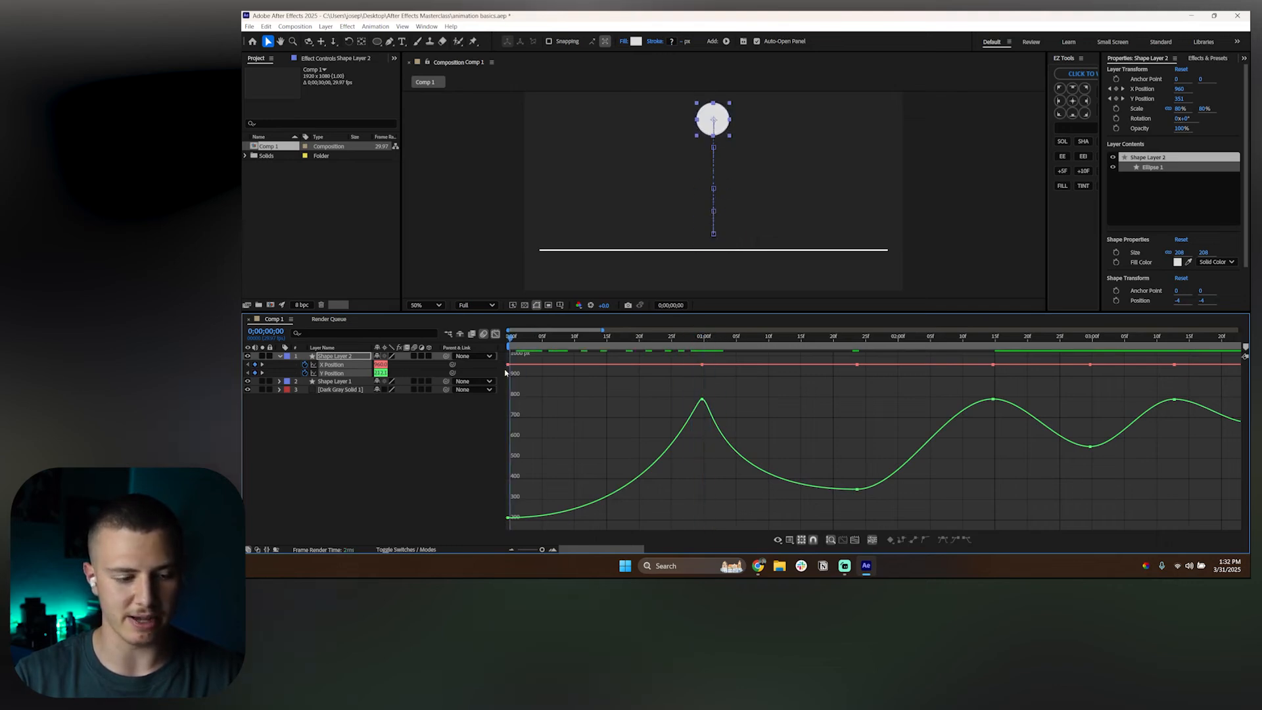
key("space")
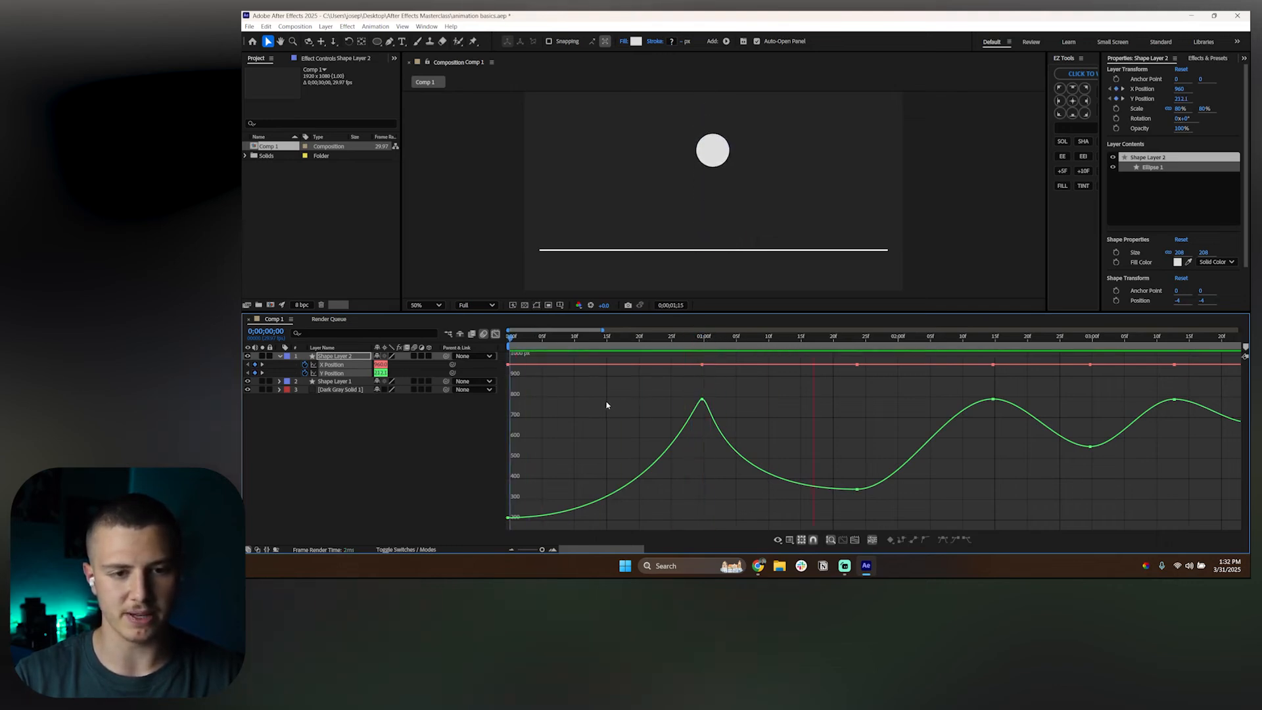
key("space")
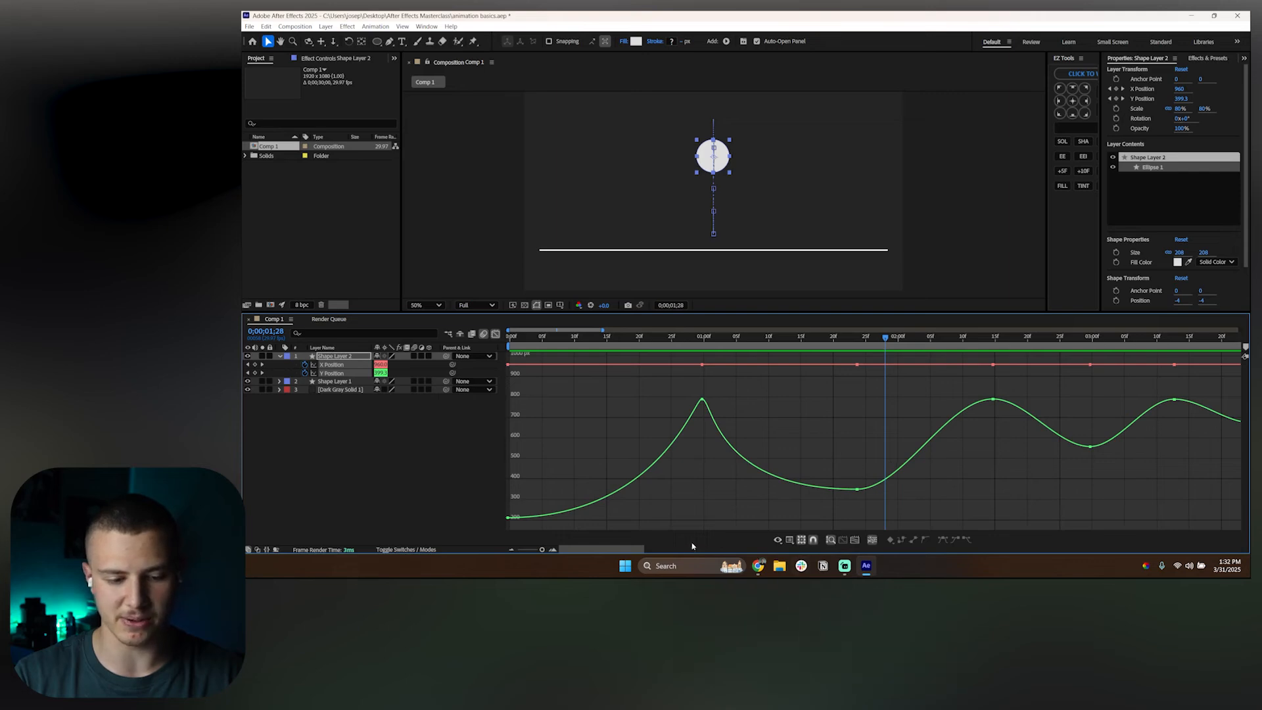
mouse_move(630, 549)
left_mouse_down()
mouse_move(655, 551)
mouse_move(618, 551)
left_mouse_up()
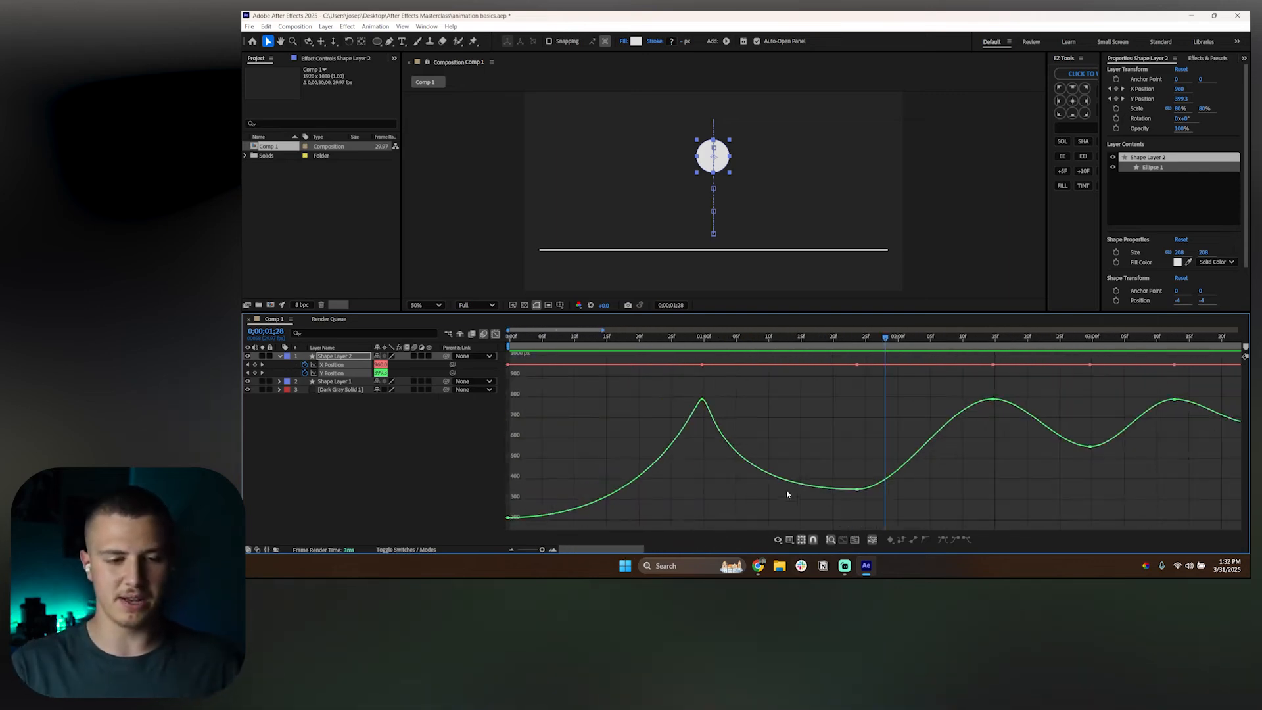
Step: Shape the fall into the second ground hit by shortening the ground keyframe's incoming handle and lengthening the first peak's outgoing handle
left_click_drag(527, 342, 725, 341)
key("space")
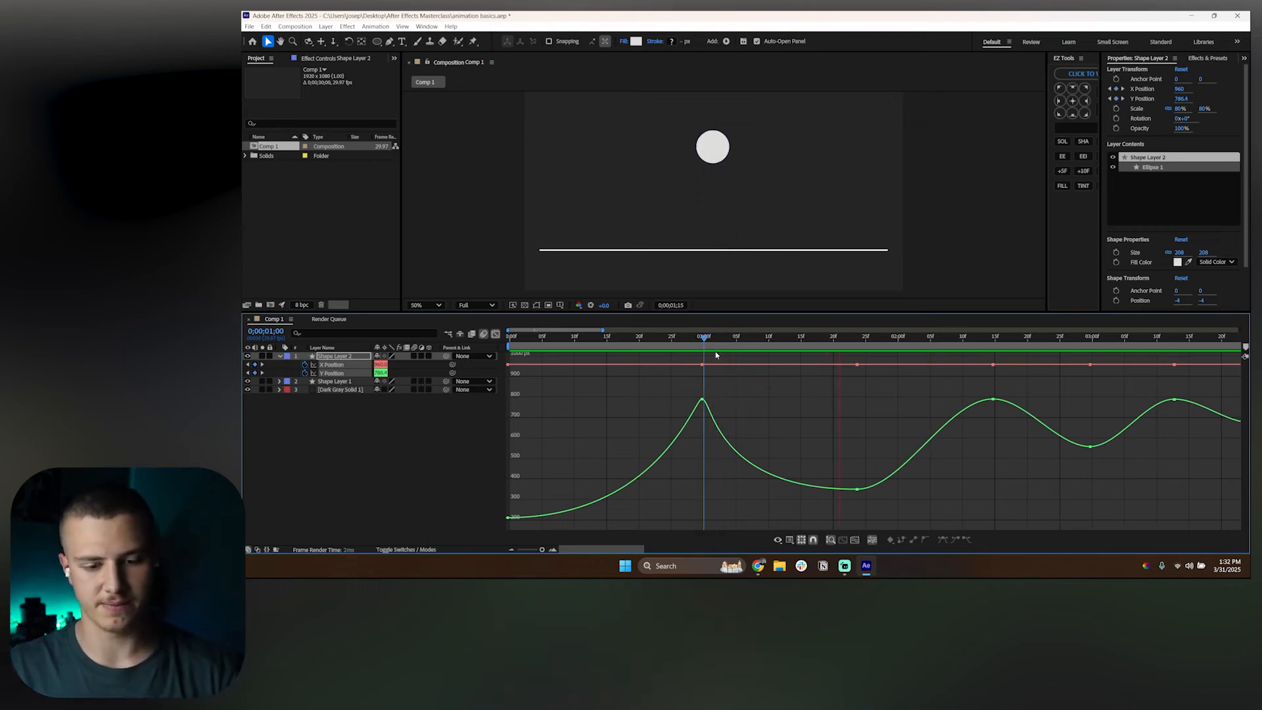
left_click_drag(611, 549, 636, 560)
left_click_drag(753, 391, 799, 433)
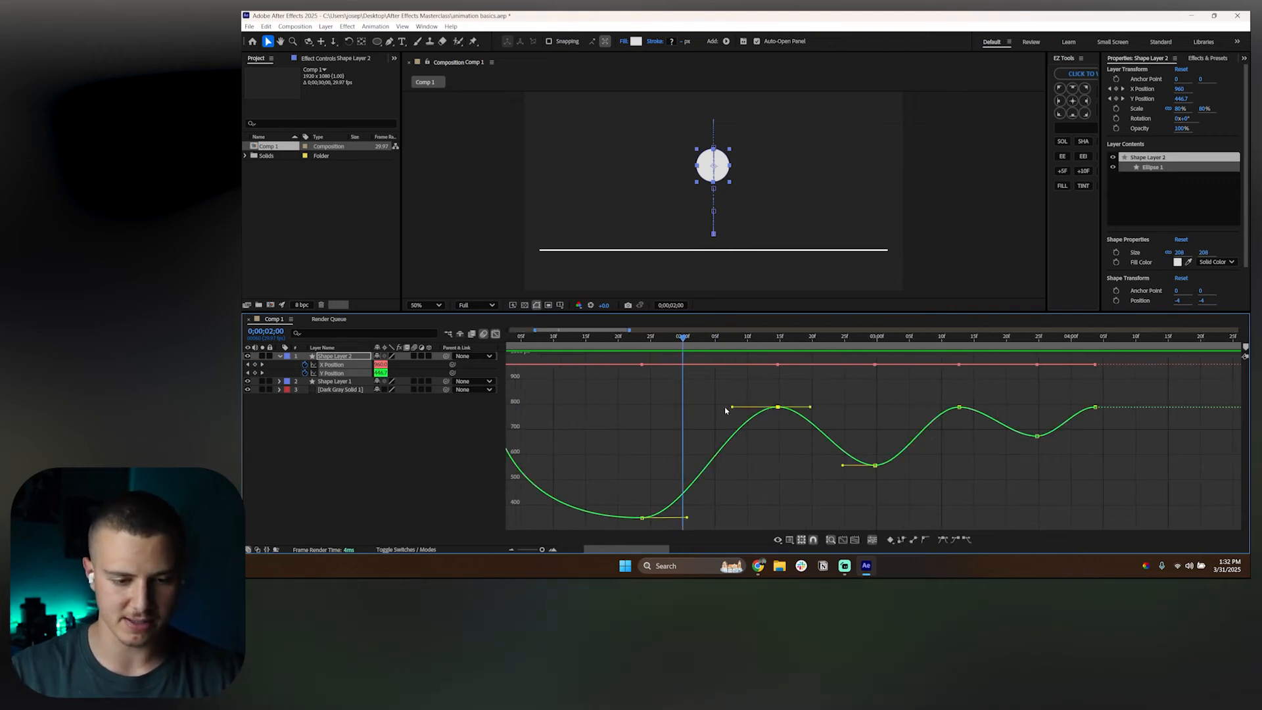
left_click_drag(735, 409, 771, 408)
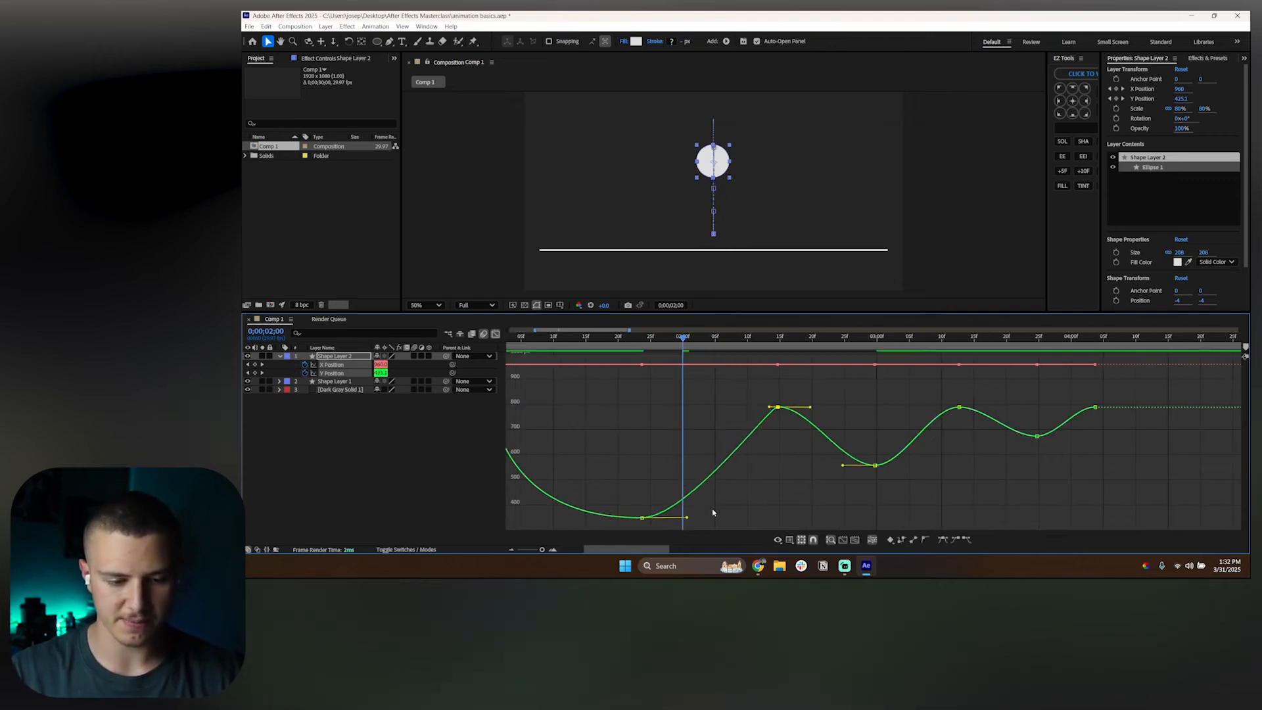
left_click_drag(688, 520, 738, 521)
left_click(769, 505)
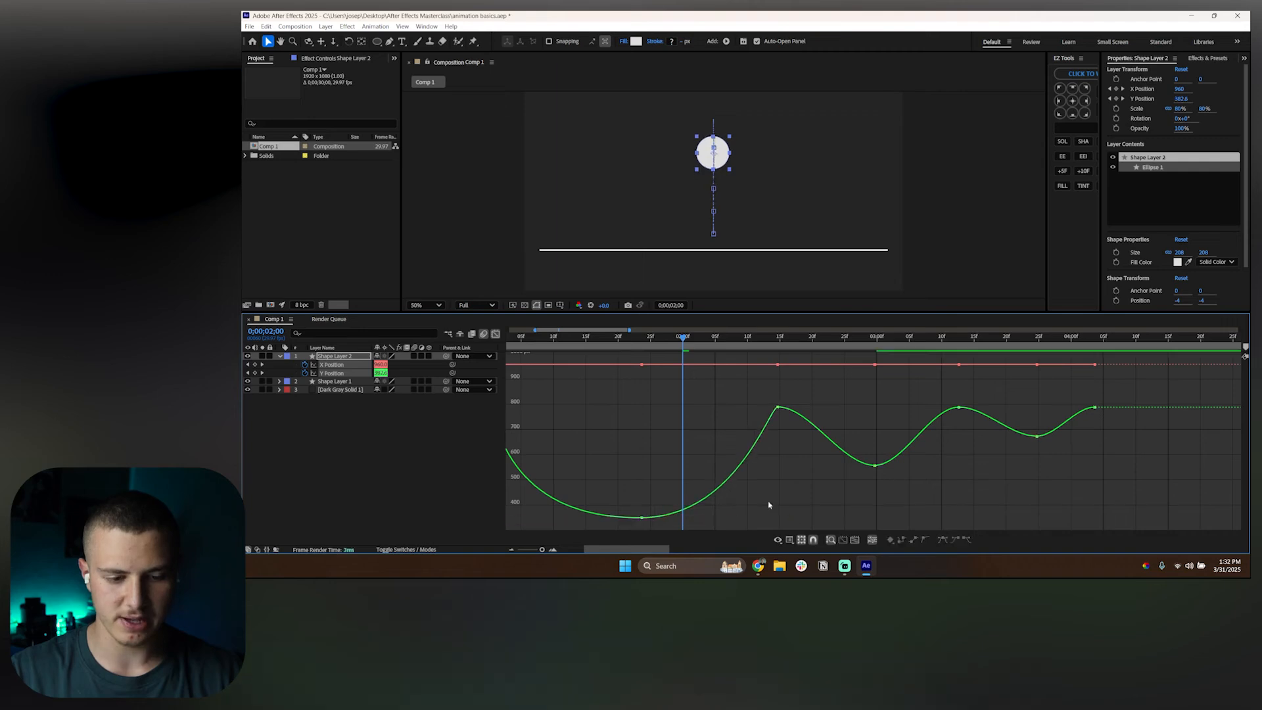
Step: Shape the second rebound by shortening the second ground keyframe's outgoing handle and extending the second peak's incoming handle back toward the ground hit
left_click_drag(622, 350, 790, 410)
left_click(778, 407)
left_click_drag(842, 466, 788, 465)
left_click(836, 458)
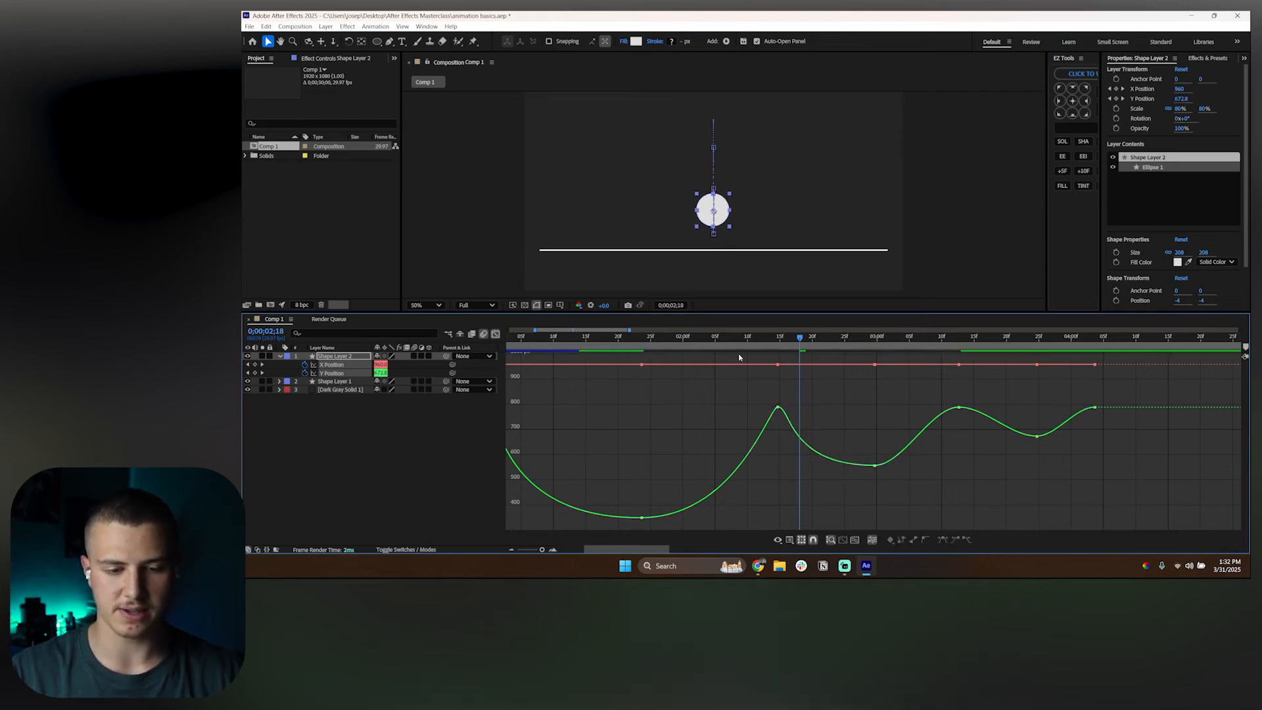
Step: Preview the second fall and rebound from just after the first rebound peak
left_click_drag(740, 344, 648, 357)
key("space")
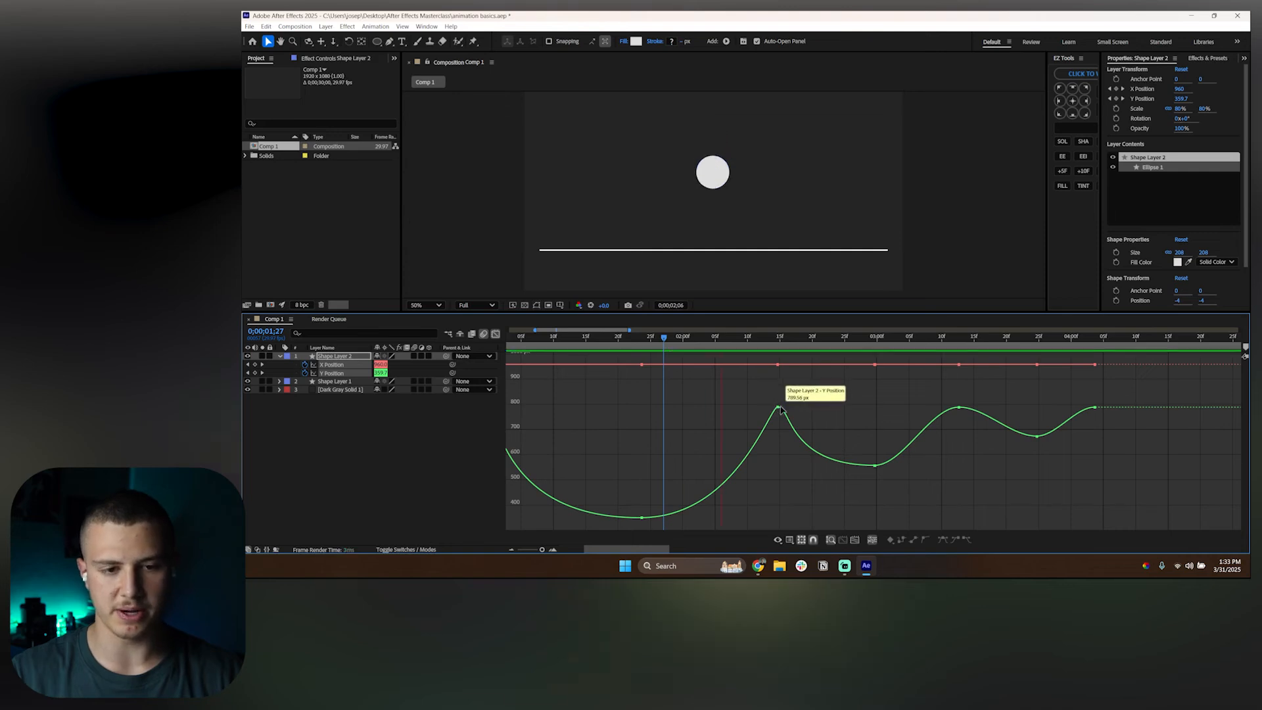
key("space")
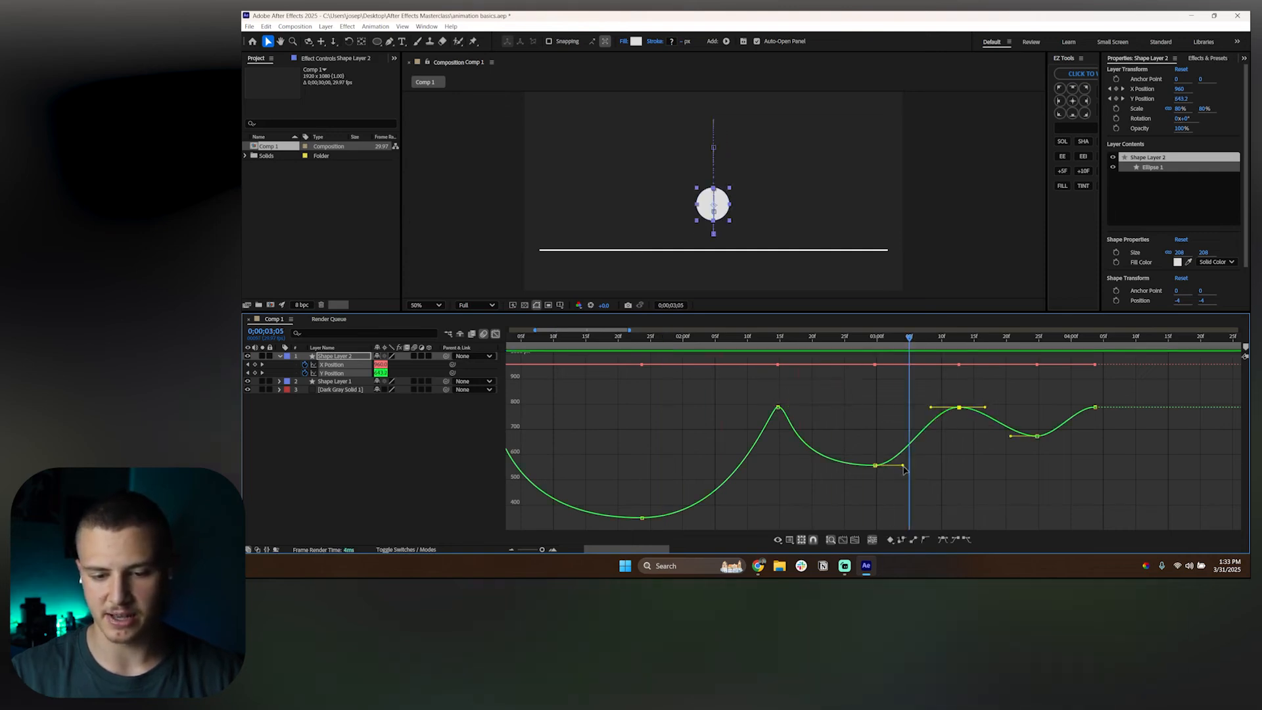
Step: Shape the third bounce with a longer outgoing second-peak handle, shorter handles on the third ground keyframe, and a longer incoming last-peak handle
left_click_drag(904, 468, 943, 466)
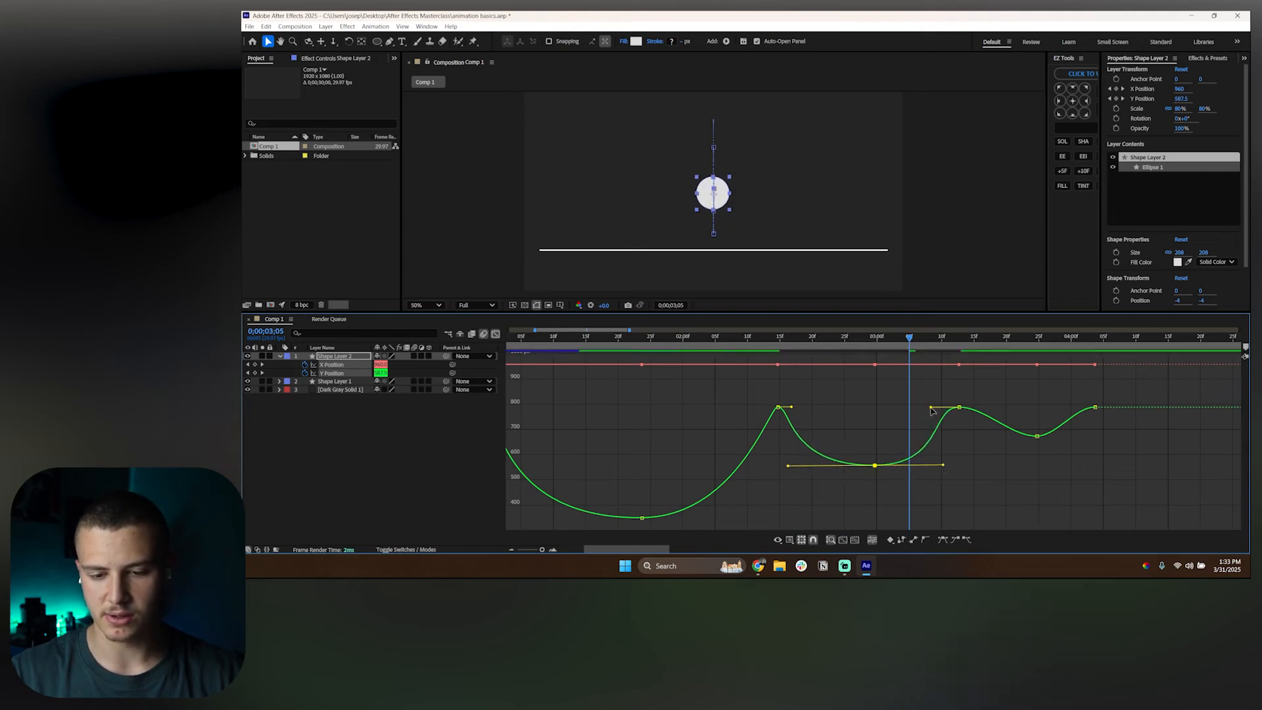
left_click_drag(931, 409, 951, 407)
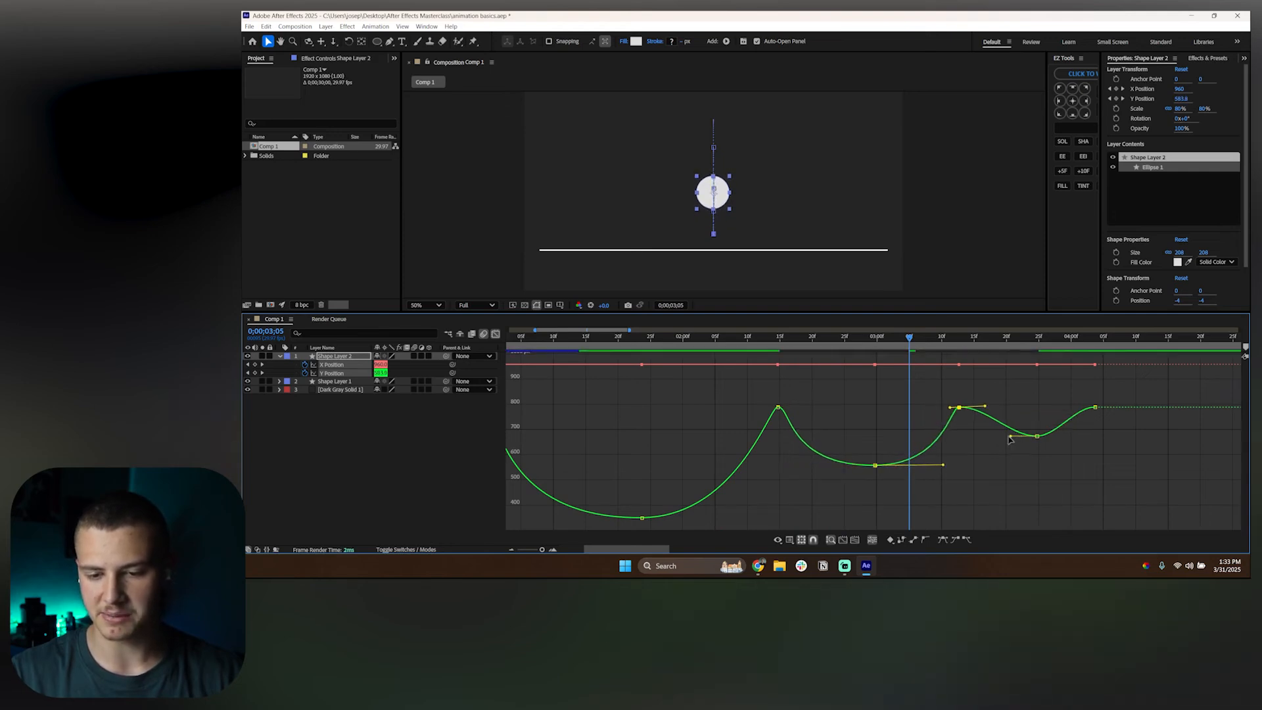
left_click_drag(1010, 437, 973, 408)
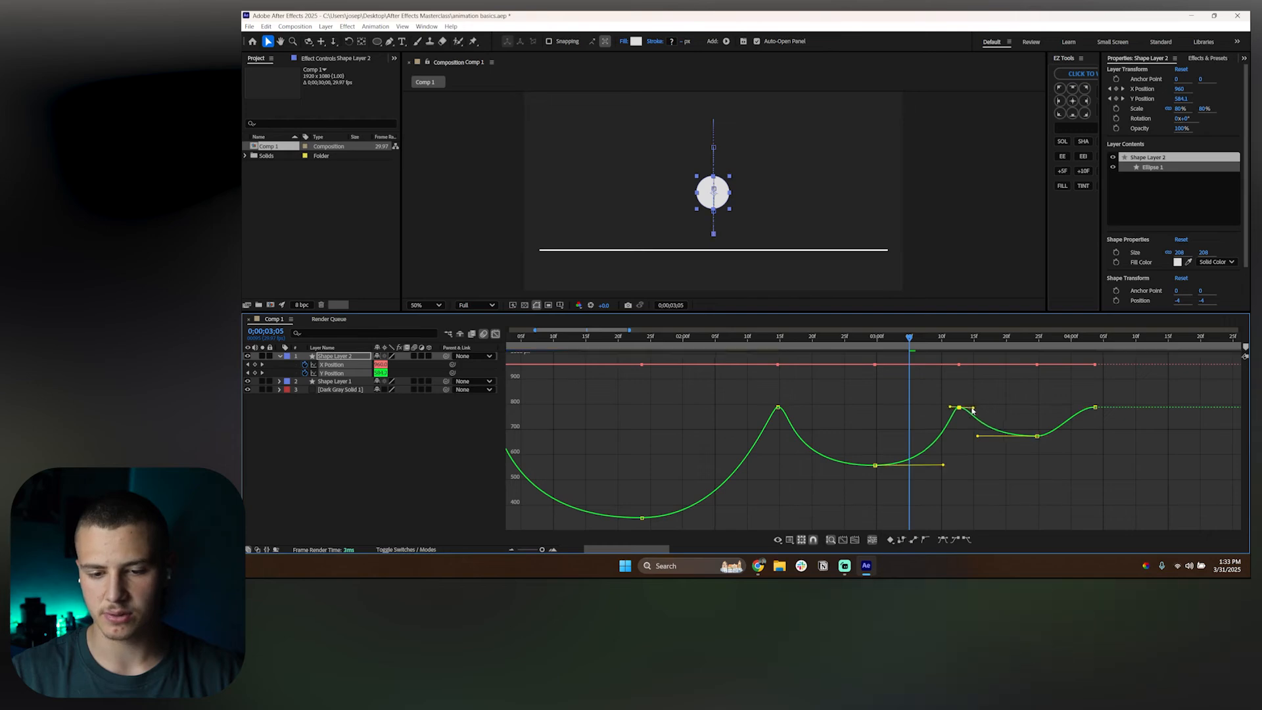
Step: Preview the third bounce and shape the final fall by adjusting the handles between the last peak and the last ground keyframe
key("space")
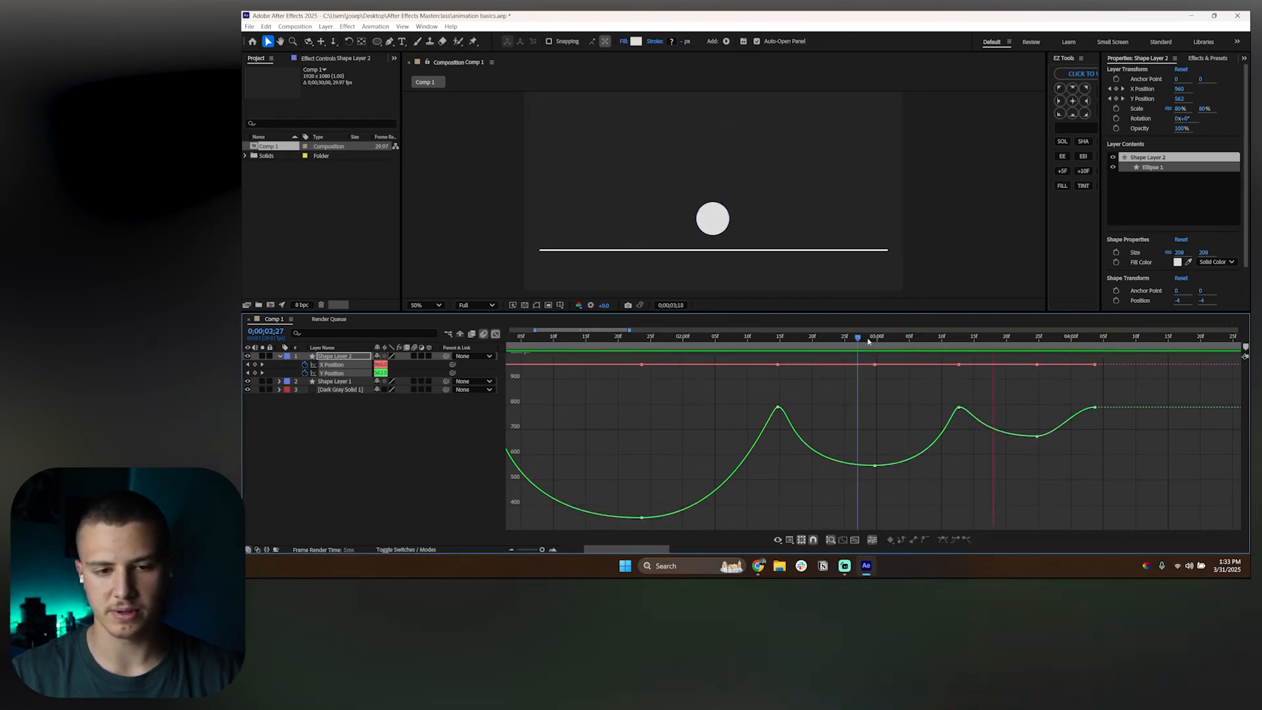
left_click_drag(1034, 393, 1080, 408)
left_click(1058, 409)
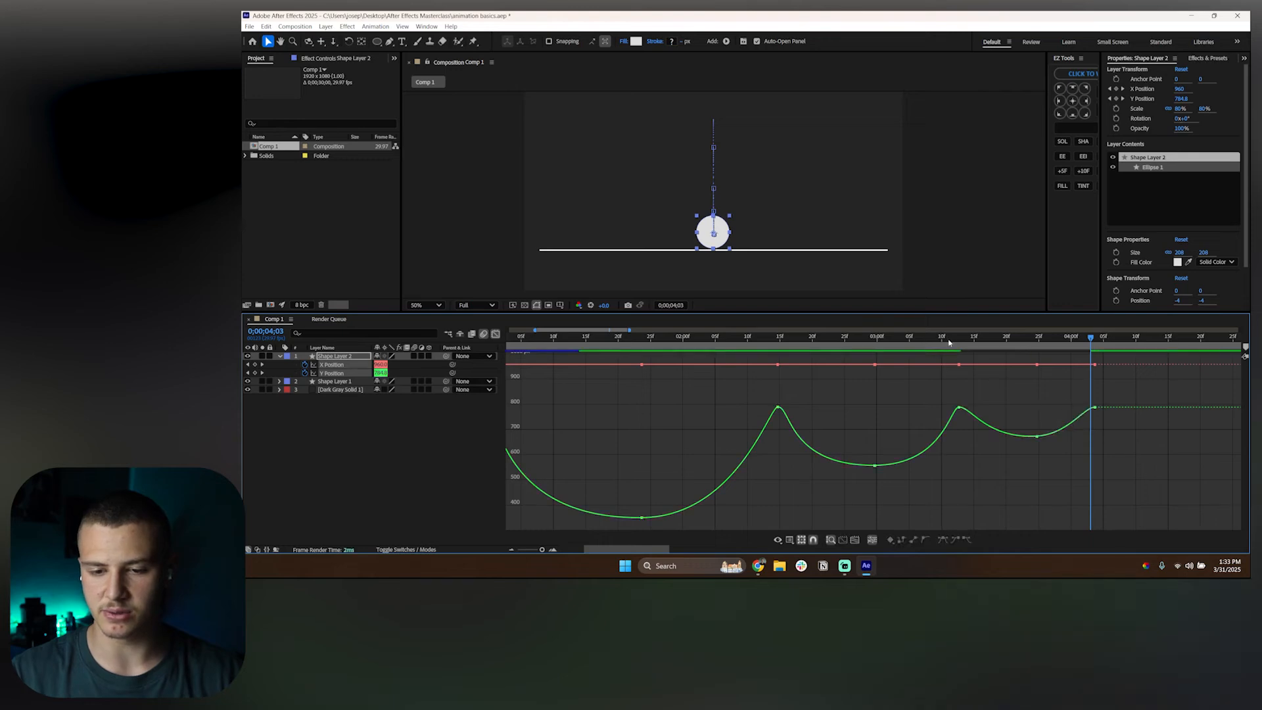
Step: Play the complete bounce from the start and switch the timeline from the graph back to the layer bars
left_click_drag(949, 342, 502, 405)
scroll(769, 423, "down", 5)
key("space")
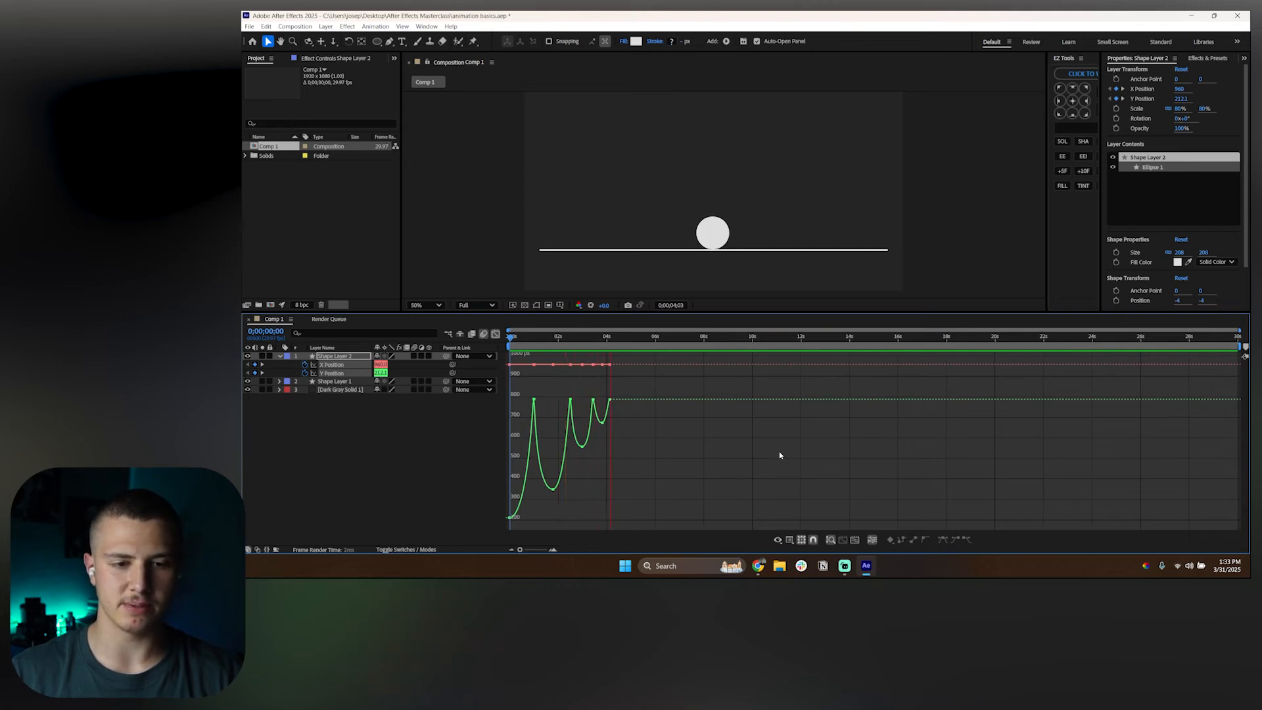
key("space")
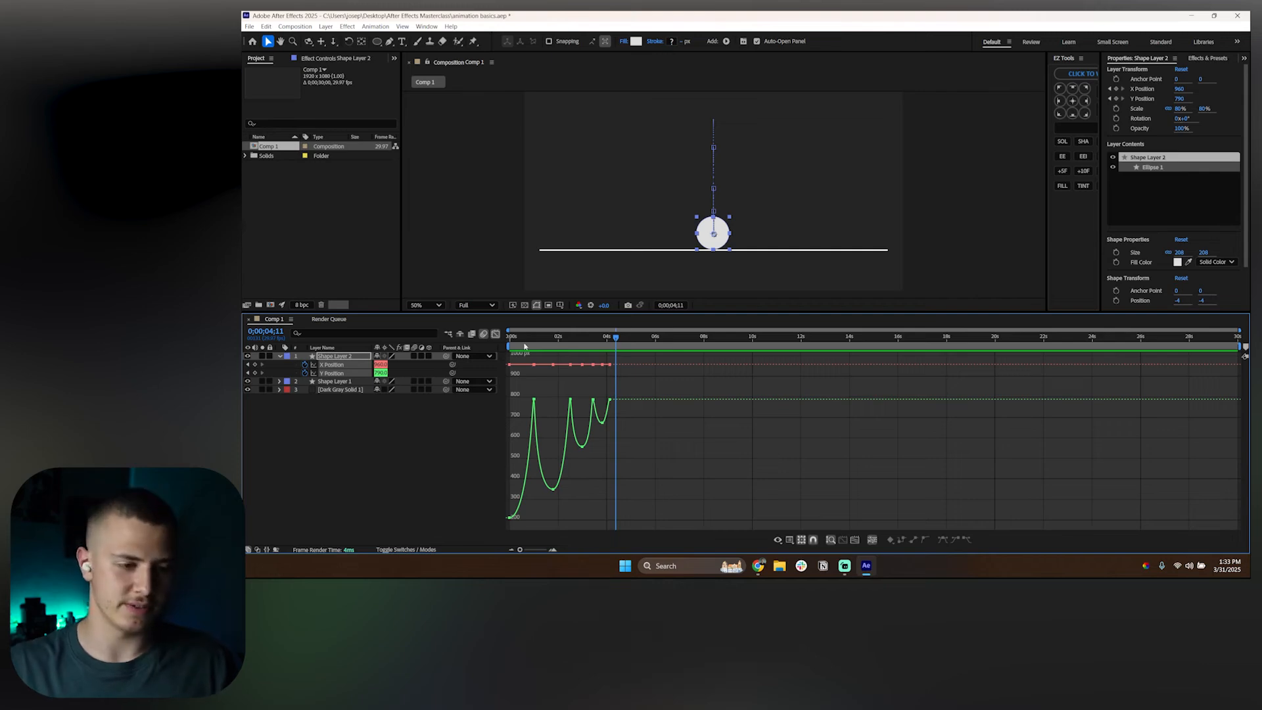
left_click(496, 336)
key("space")
left_click(549, 411)
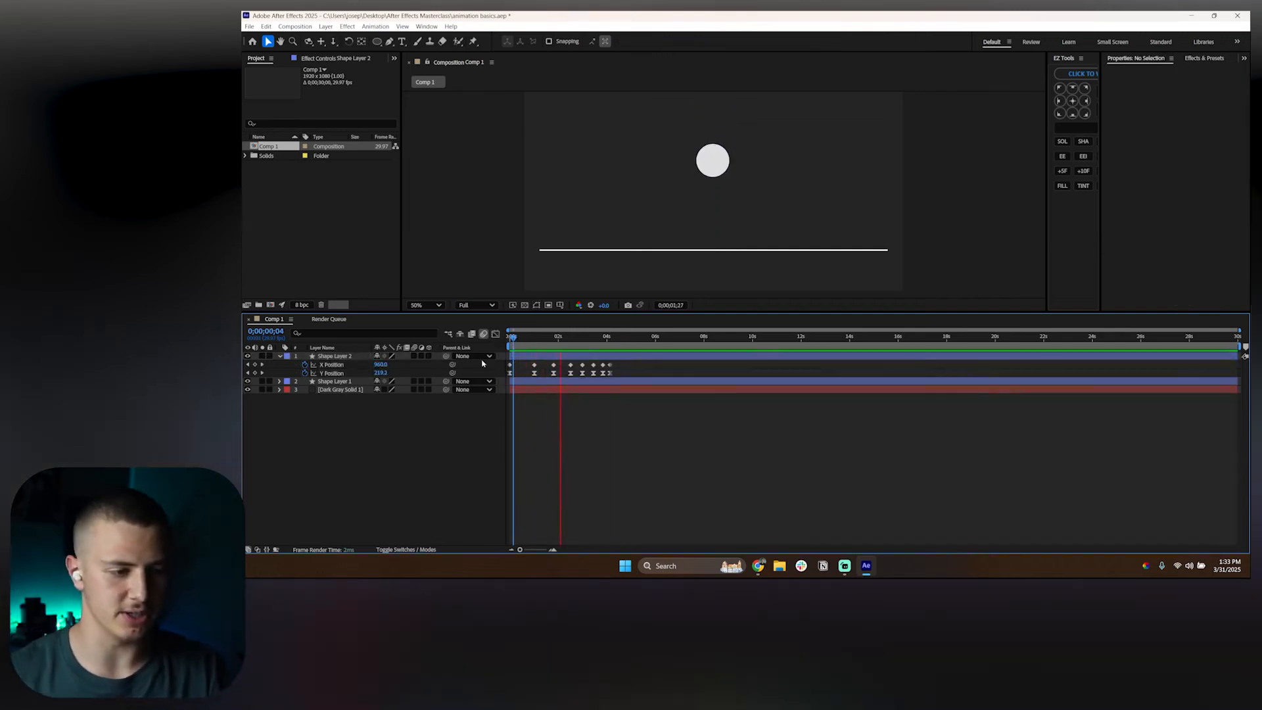
Step: Enable motion blur on Shape Layer 2 and preview the whole bounce from the first frame
left_click(414, 356)
key("Home")
key("space")
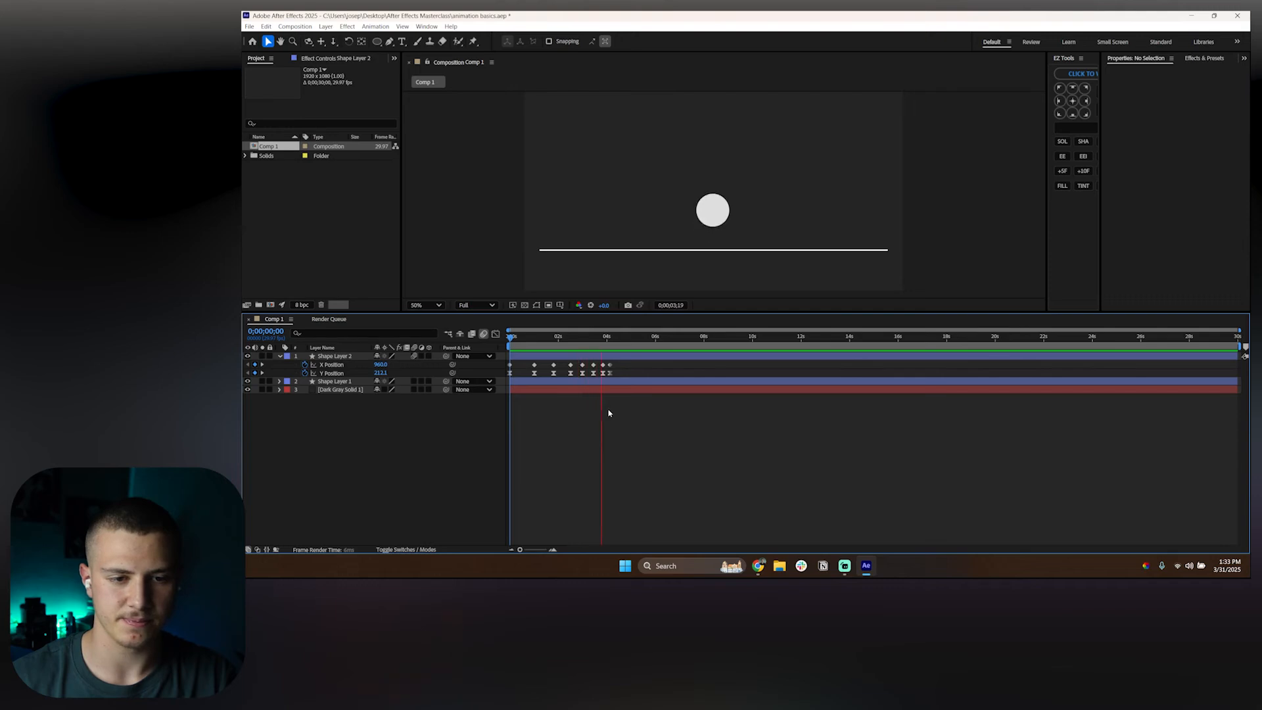
key("space")
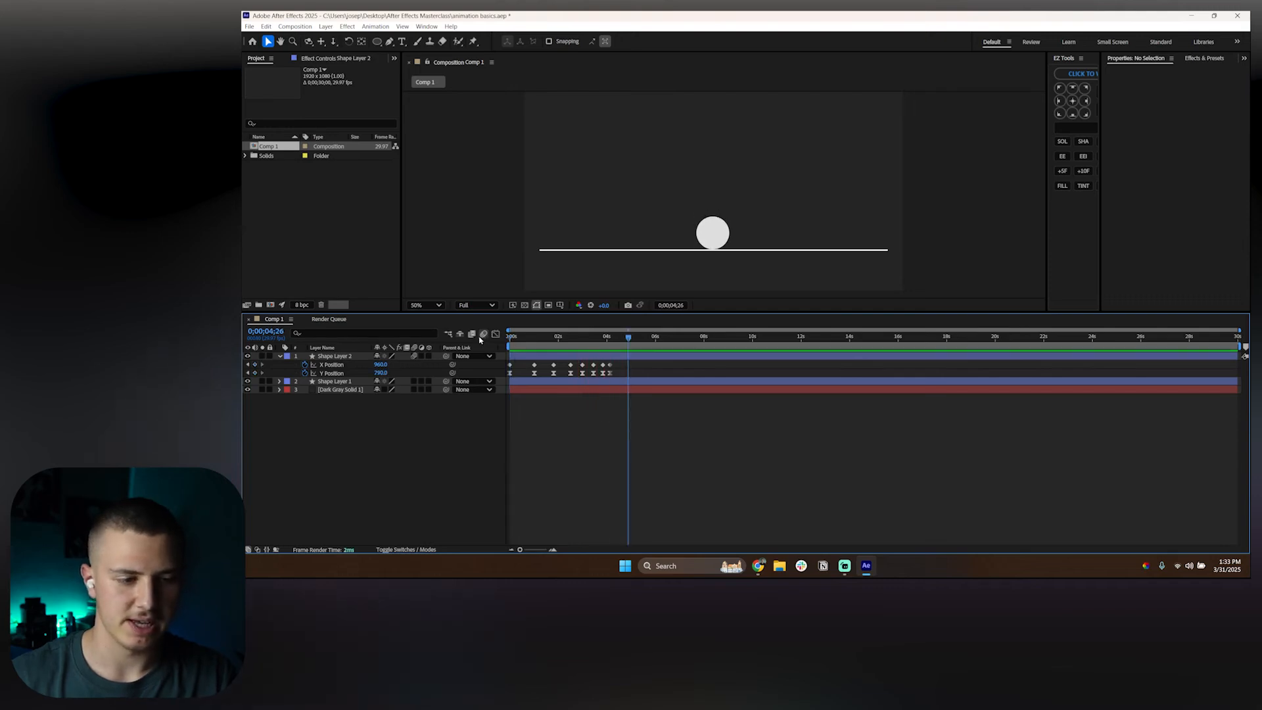
Step: Add a Scale keyframe to Shape Layer 2 at the first frame and reveal all of the layer's keyframed properties
left_click(537, 356)
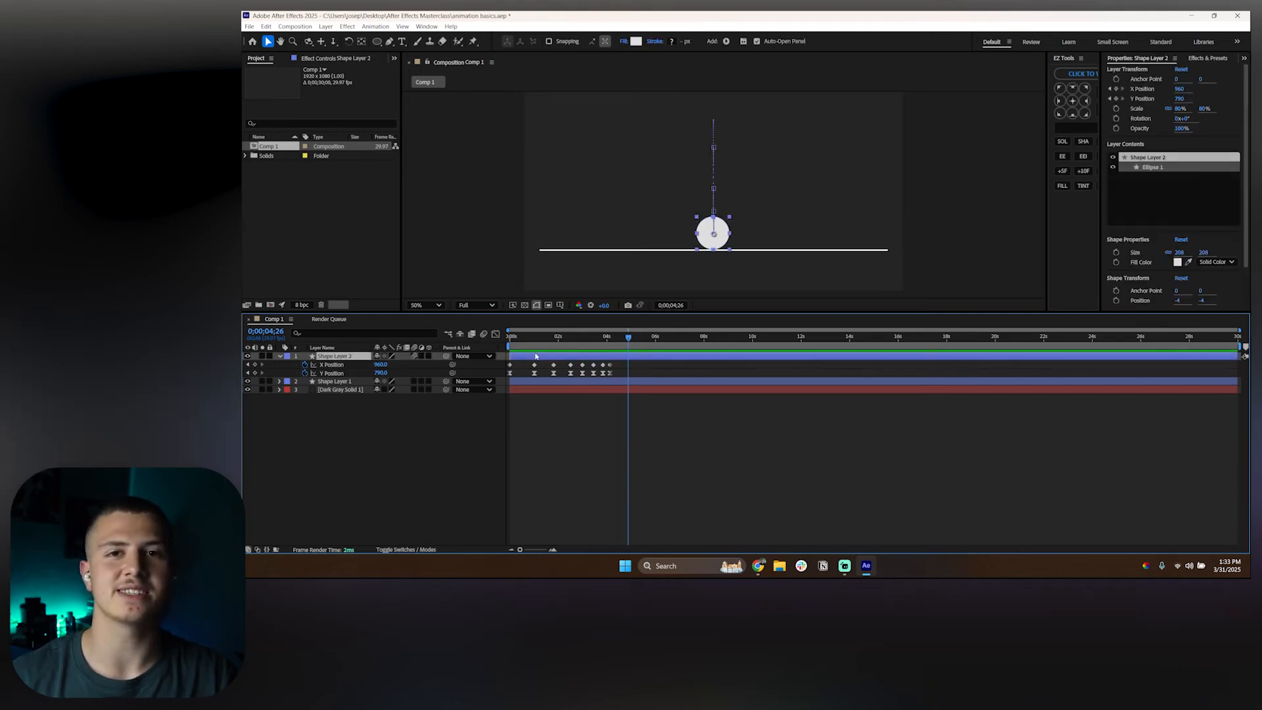
key("Home")
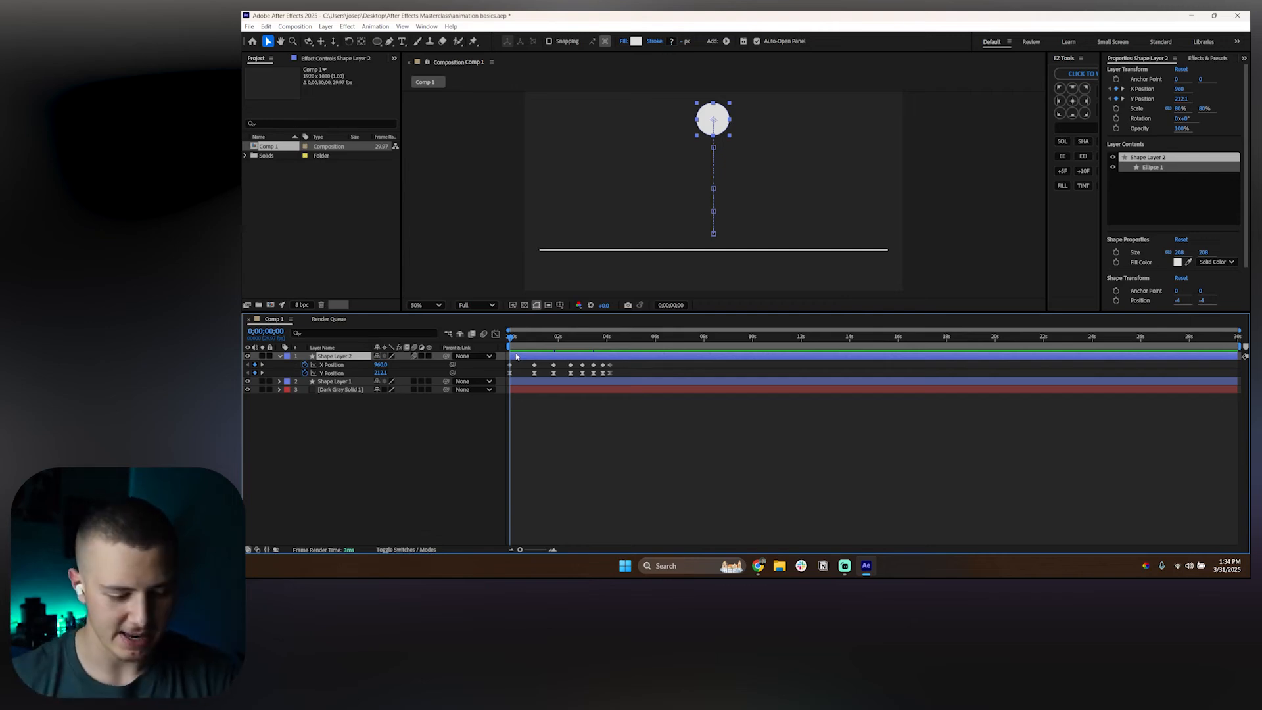
key("s")
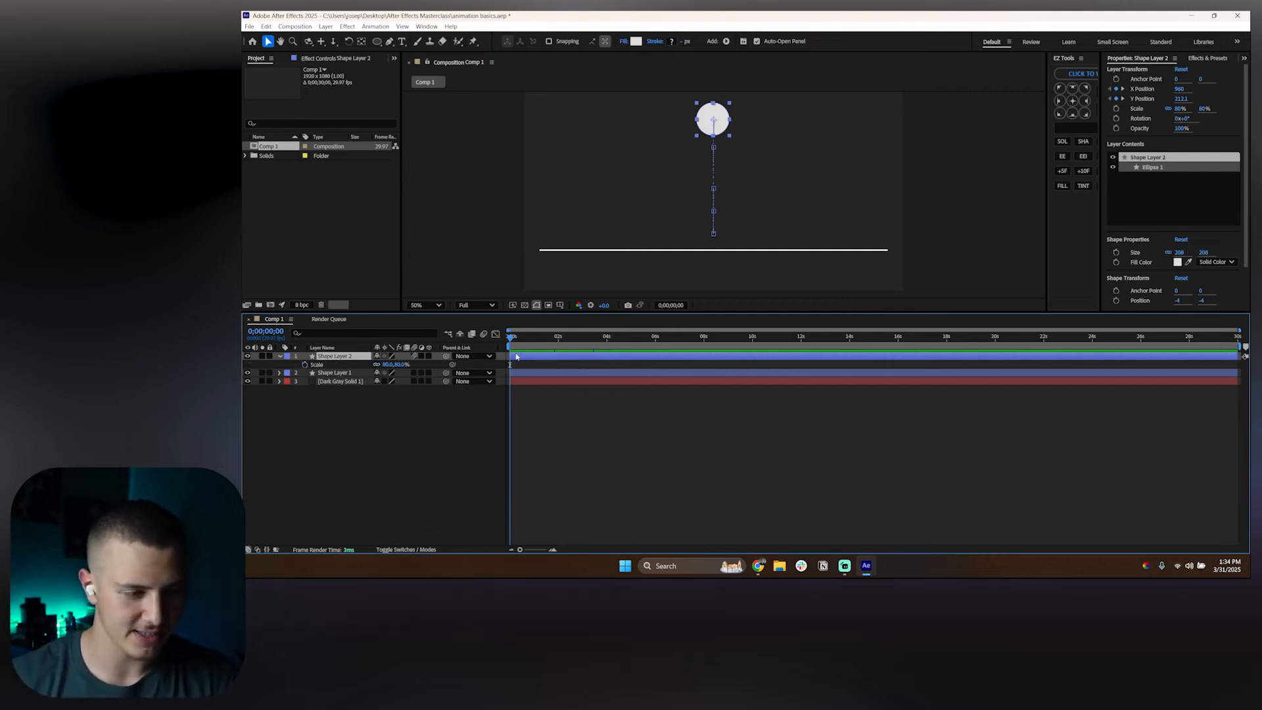
left_click(304, 365)
key("u")
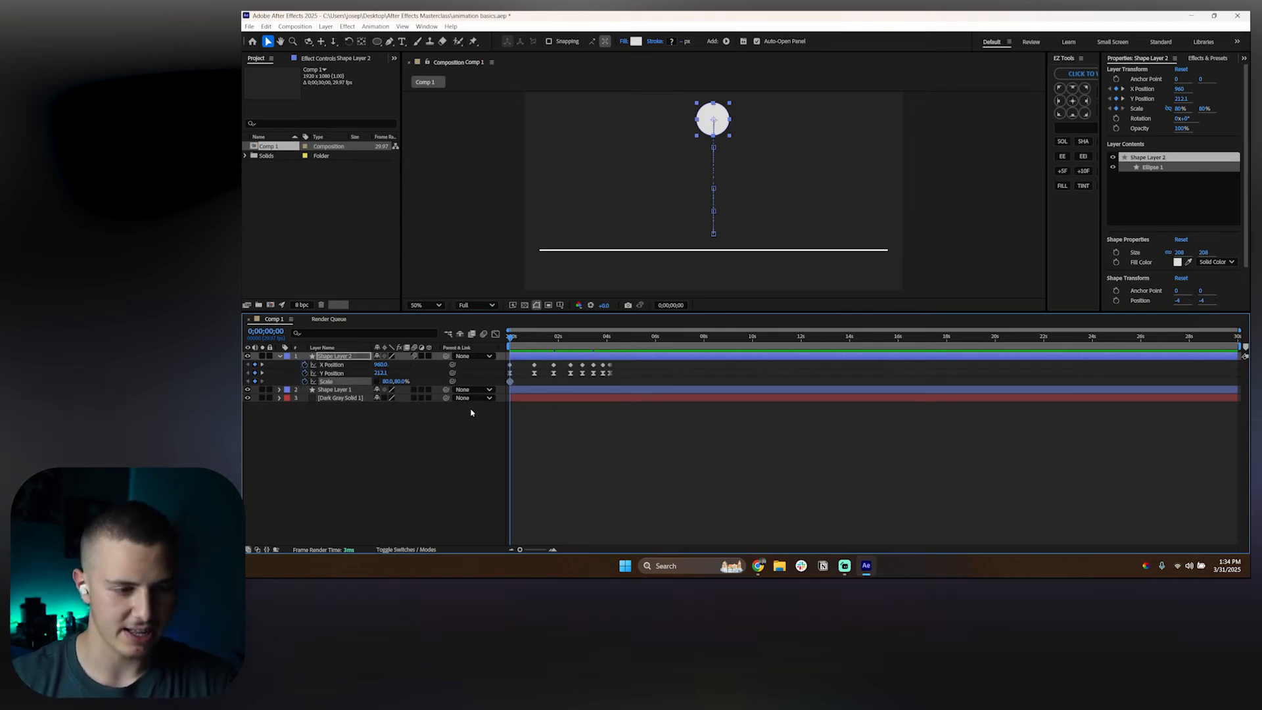
Step: Stretch the falling ball with a Scale keyframe at 0;00;00;24, keeping the width at 80% and setting the height to 100%
scroll(522, 373, "up", 2)
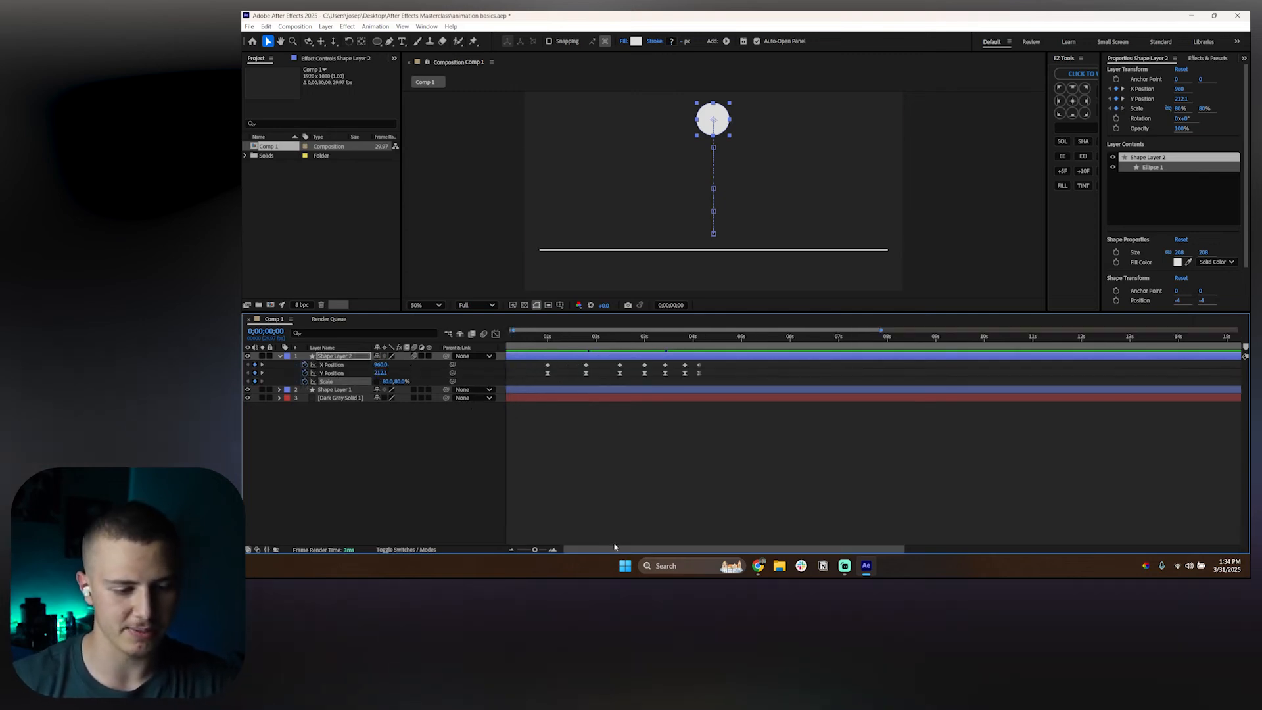
left_click_drag(615, 547, 539, 540)
left_click_drag(509, 339, 549, 339)
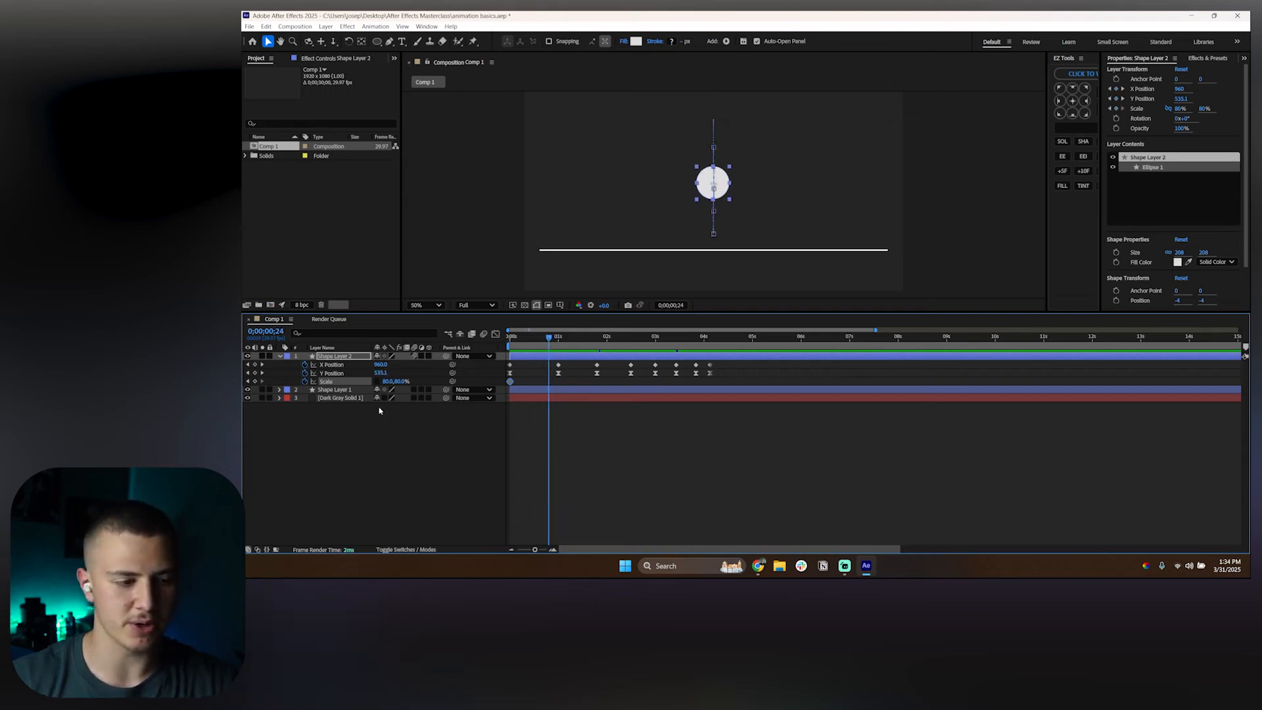
left_click_drag(386, 381, 388, 382)
key("ctrl+z")
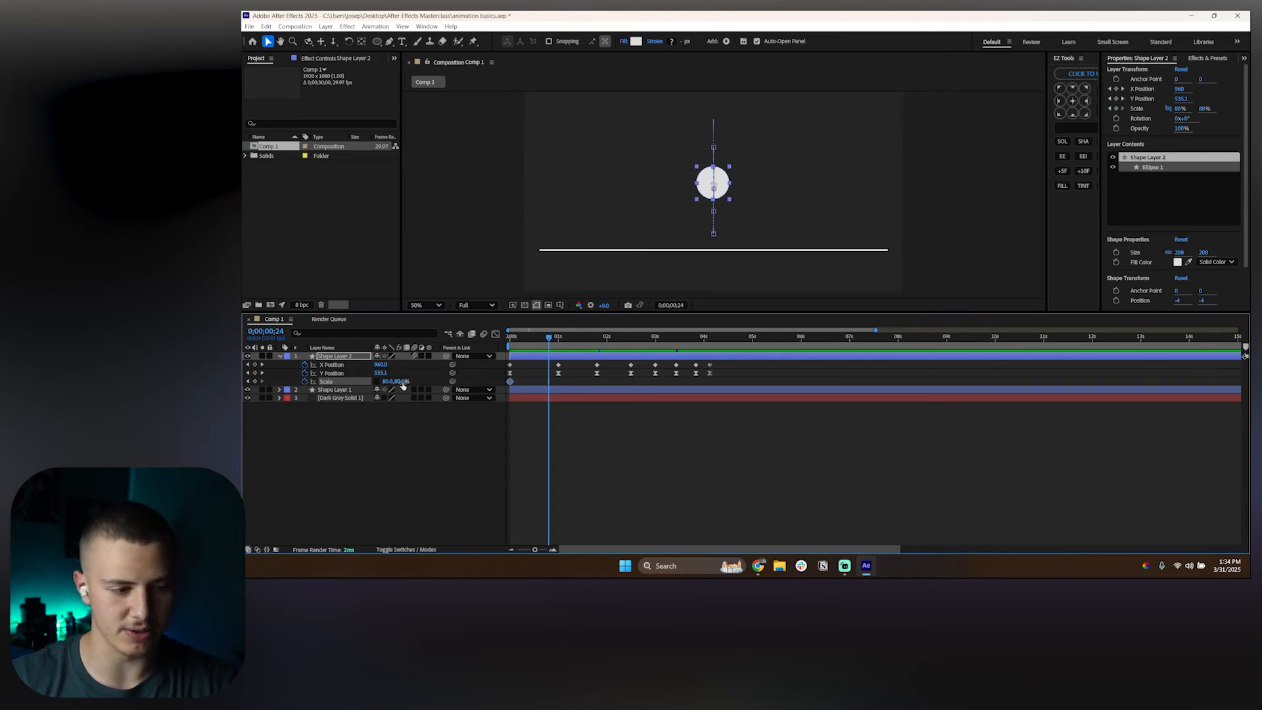
type("93")
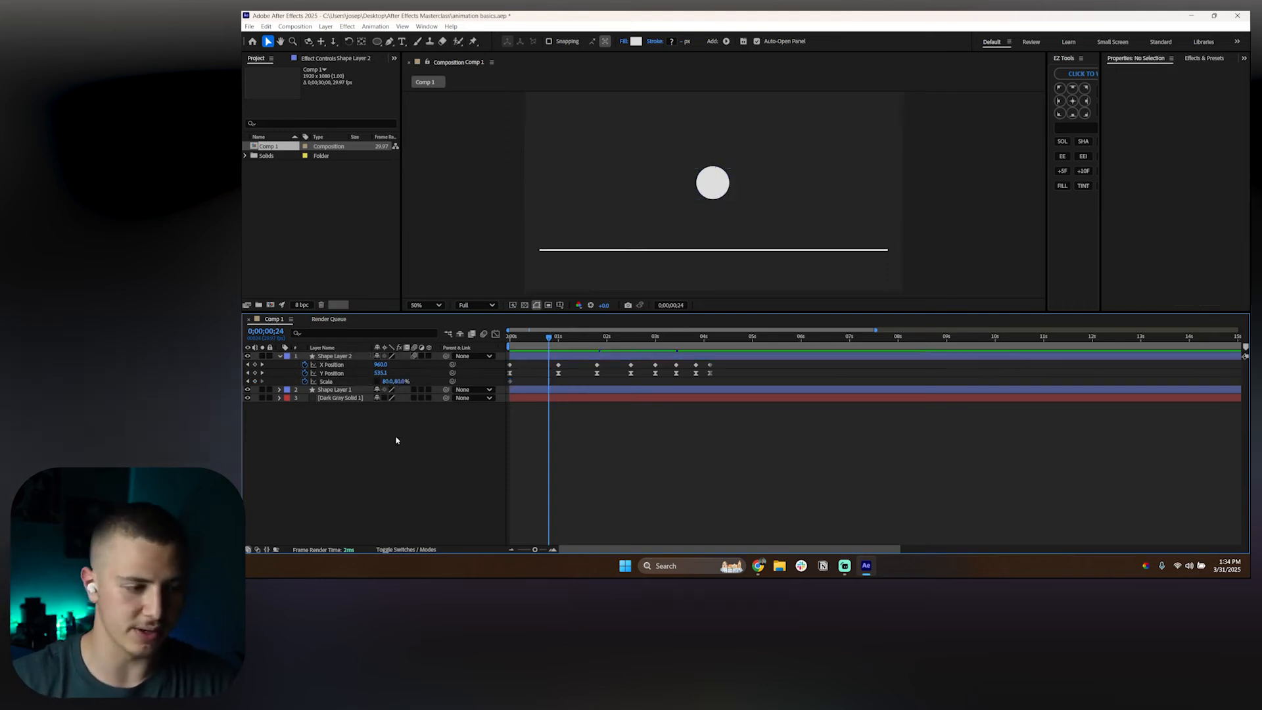
key("Return")
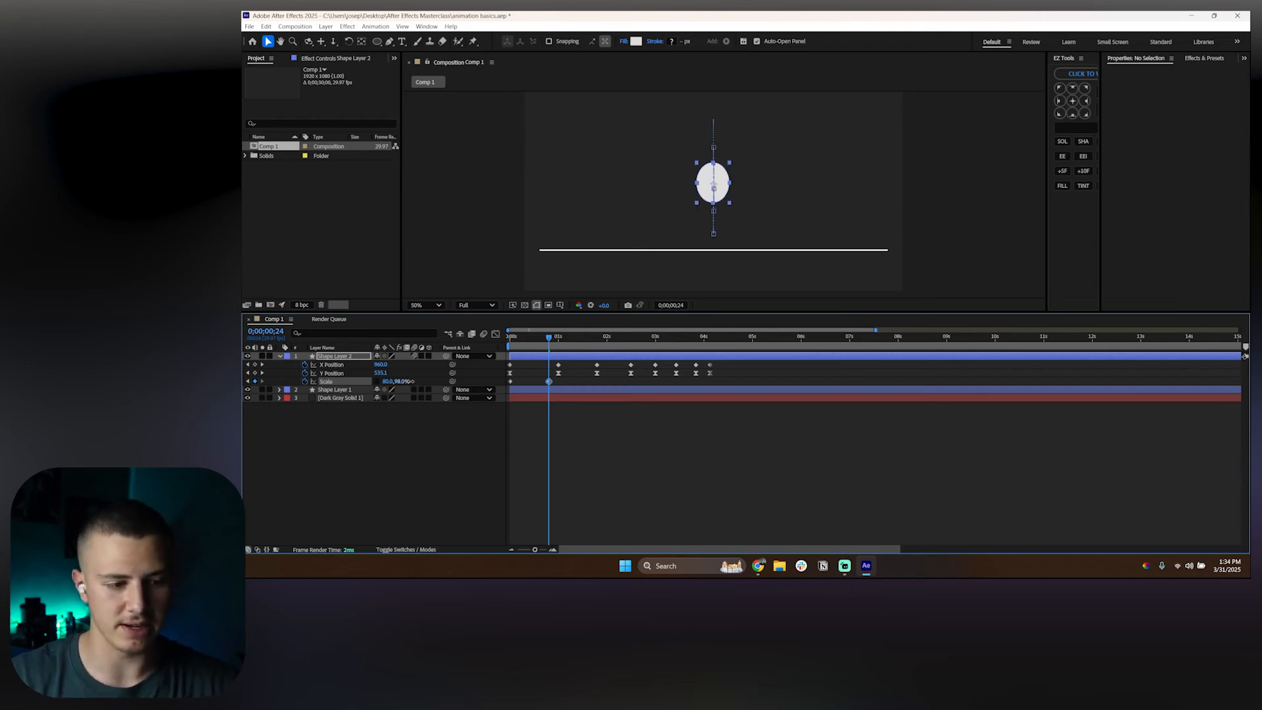
Step: Squash the ball at the first ground contact, 0;00;01;00, with a Scale keyframe of 107% width and 80% height
left_click_drag(528, 349, 559, 349)
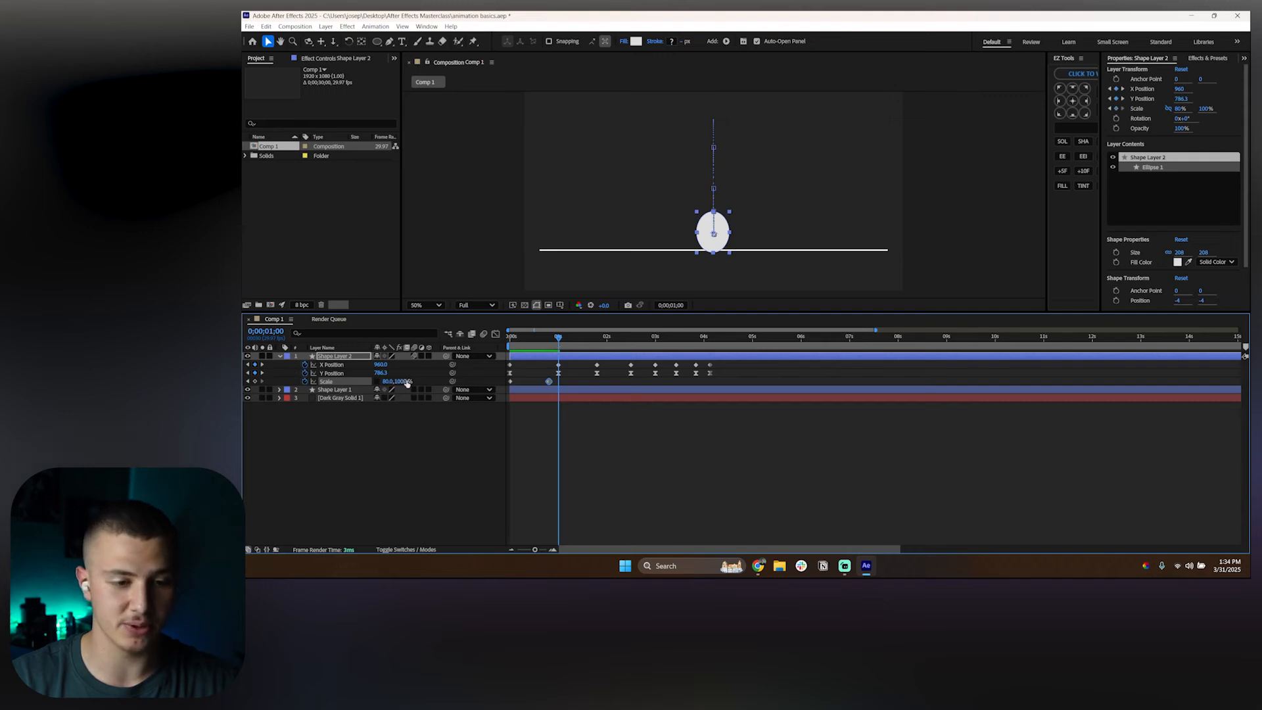
left_click_drag(407, 383, 396, 383)
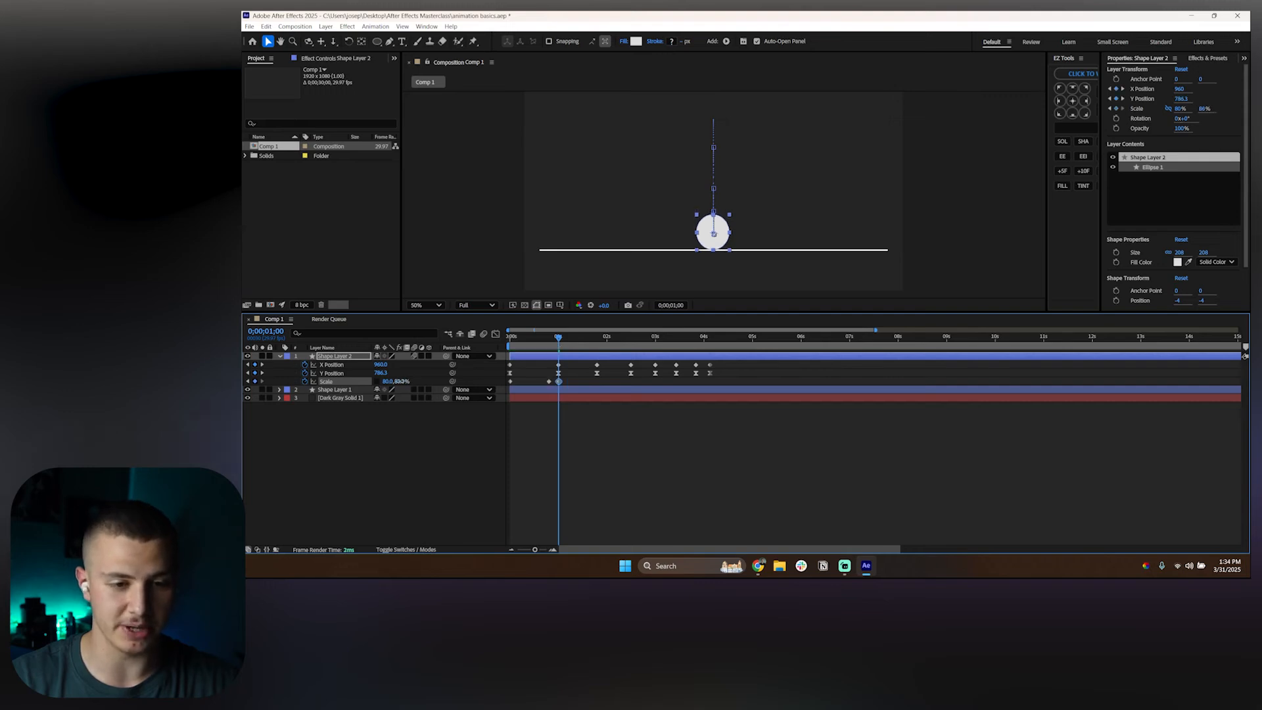
left_click(399, 381)
type("80")
key("Return")
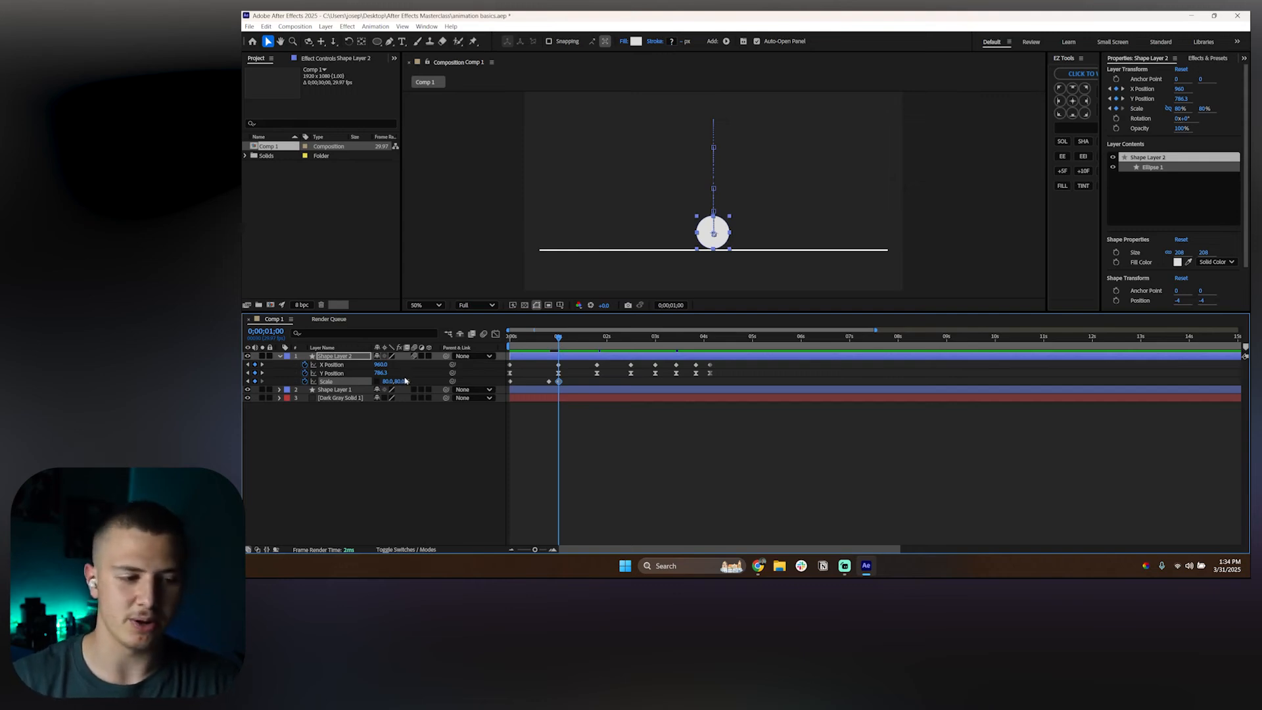
left_click_drag(388, 385, 404, 385)
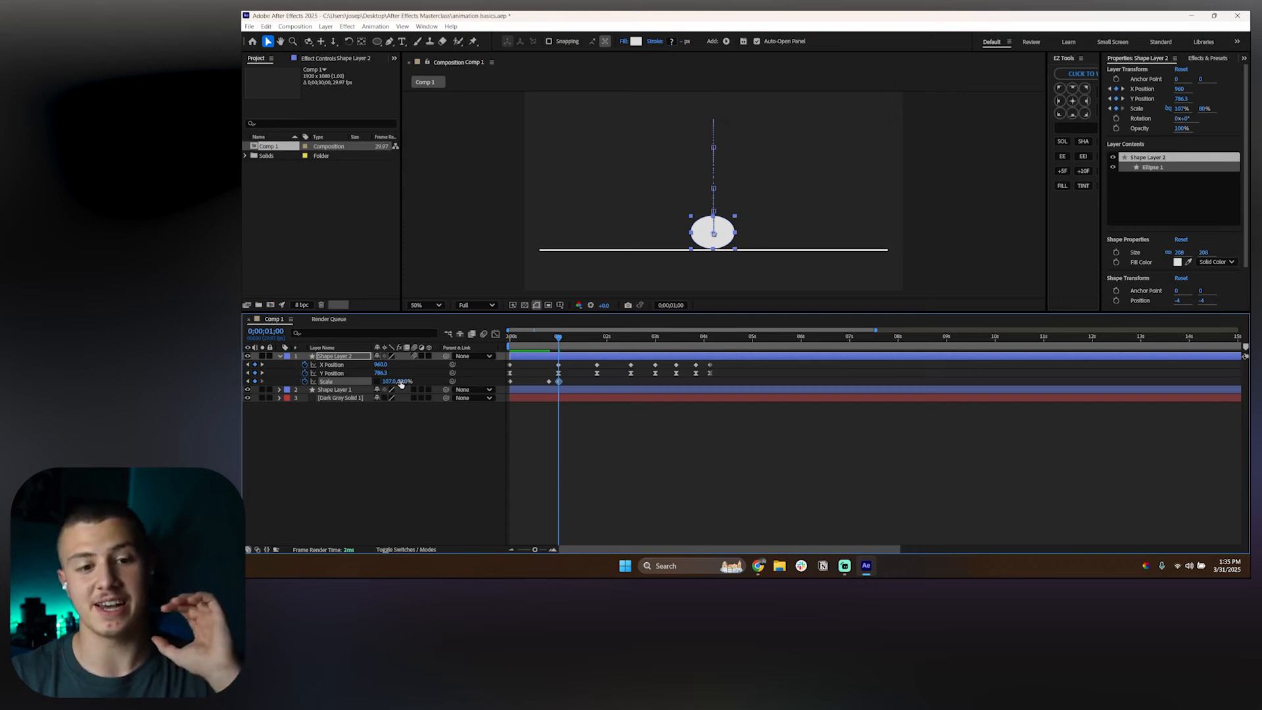
Step: Stretch the rebounding ball with a Scale keyframe at 0;00;01;07, setting the width to 80% and the height to 100%
left_click(511, 338)
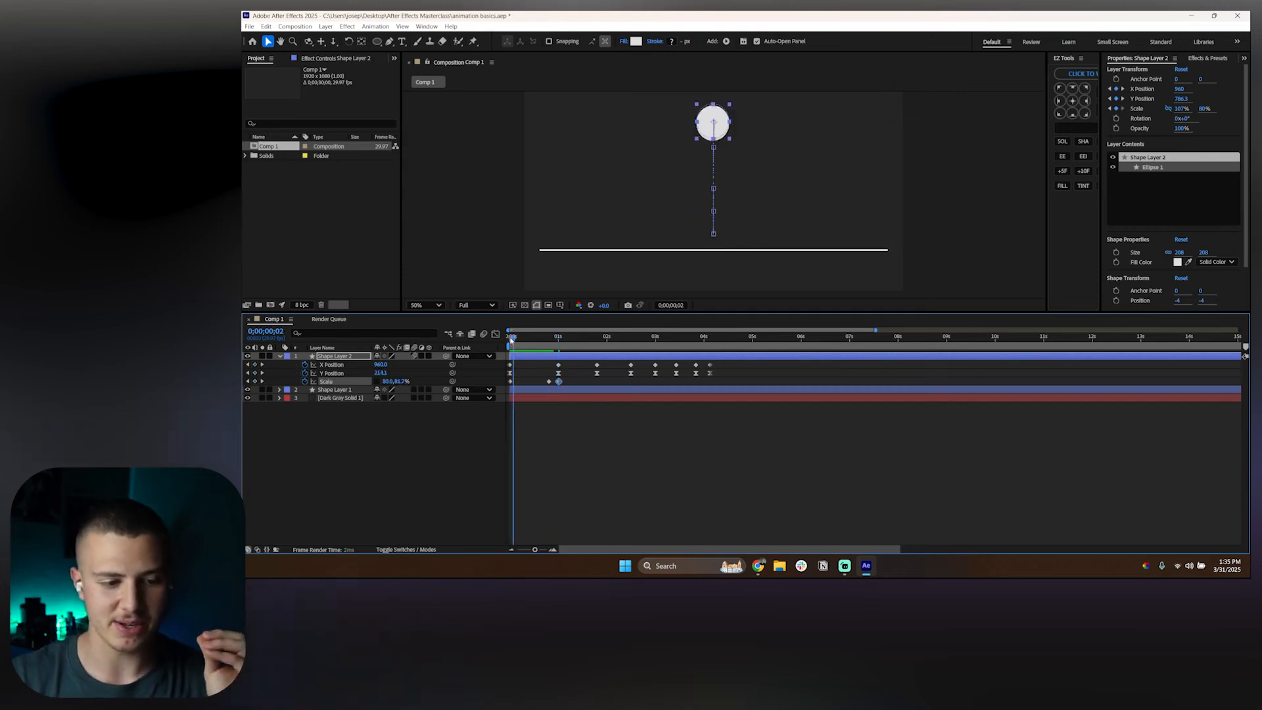
left_click_drag(512, 338, 564, 344)
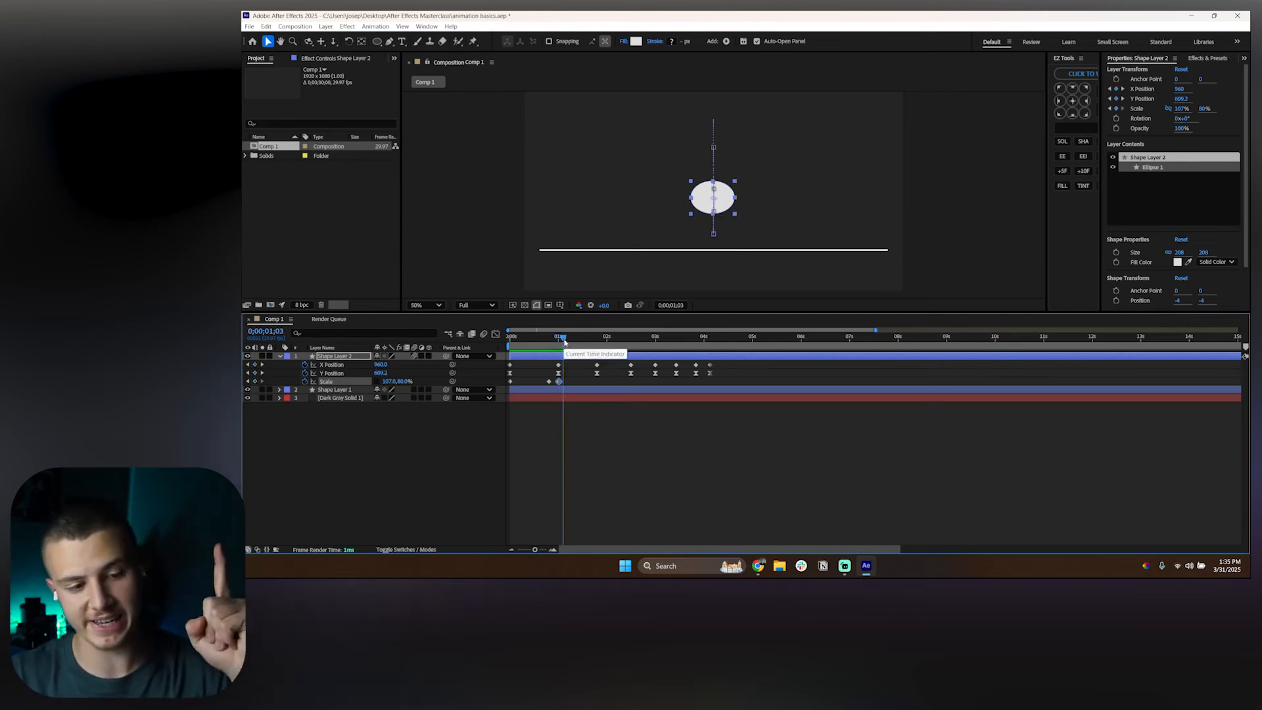
left_click_drag(565, 341, 570, 340)
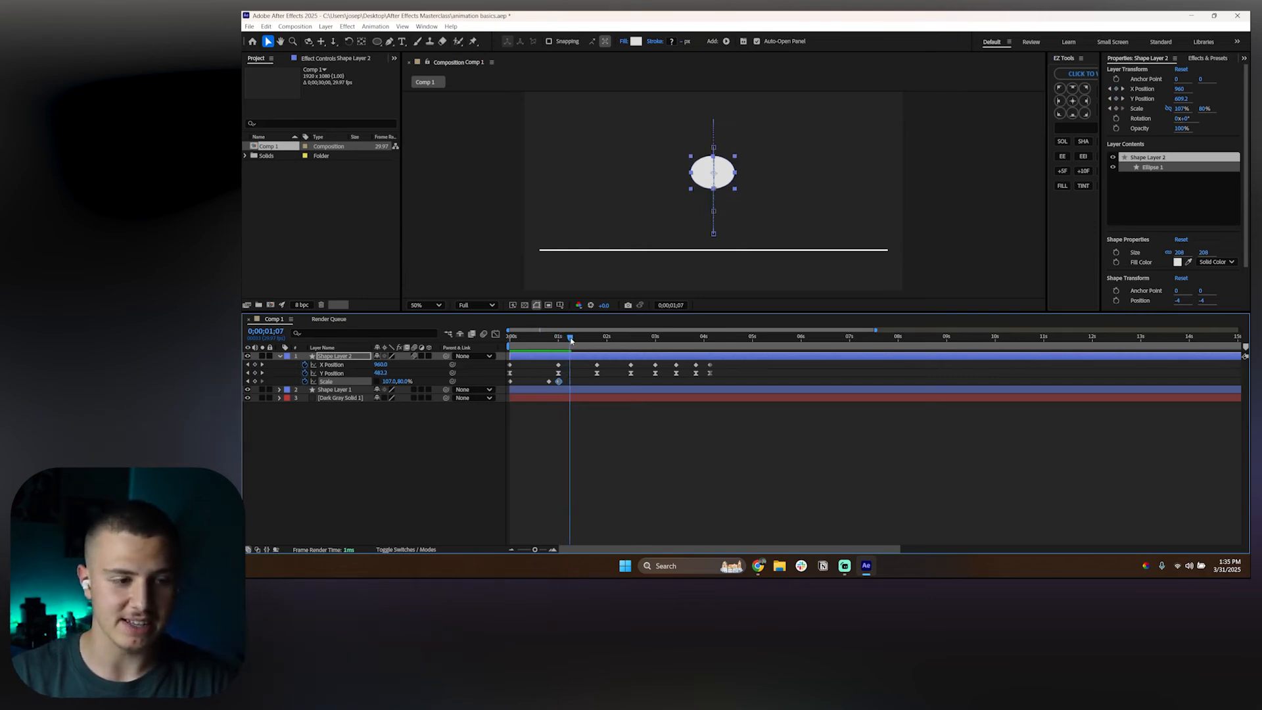
left_click(389, 381)
type("100")
key("Return")
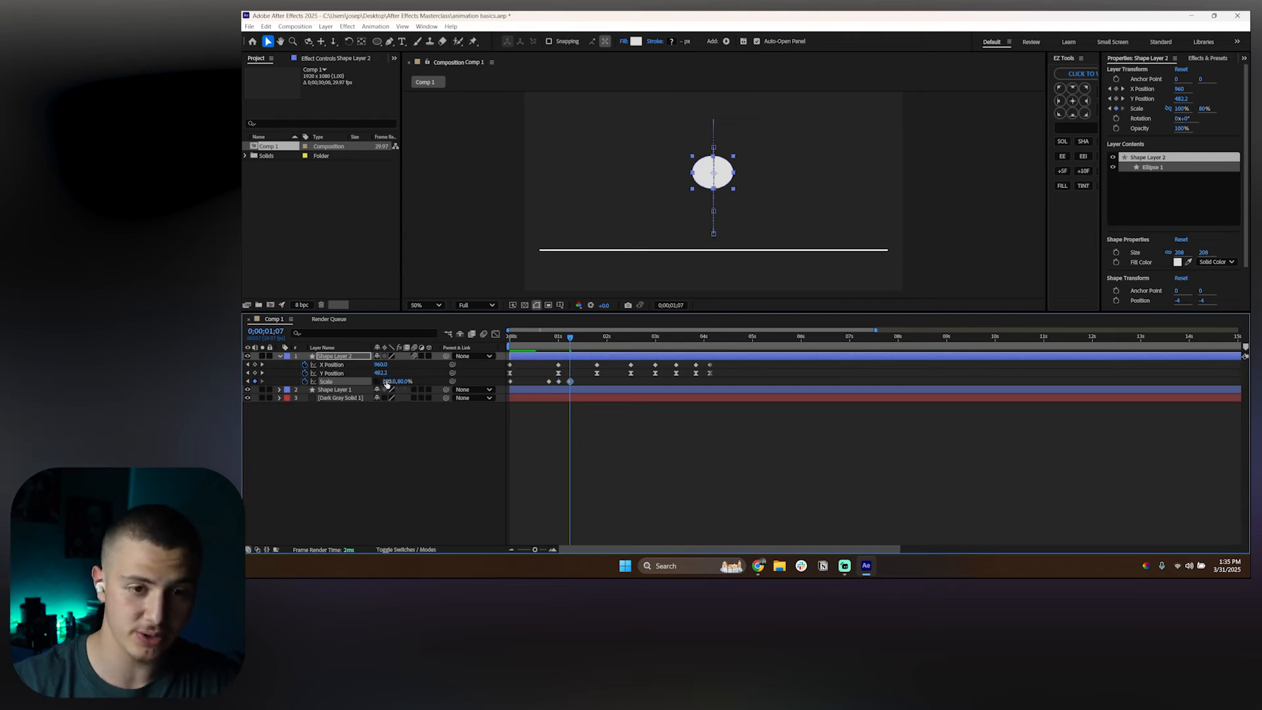
left_click(387, 382)
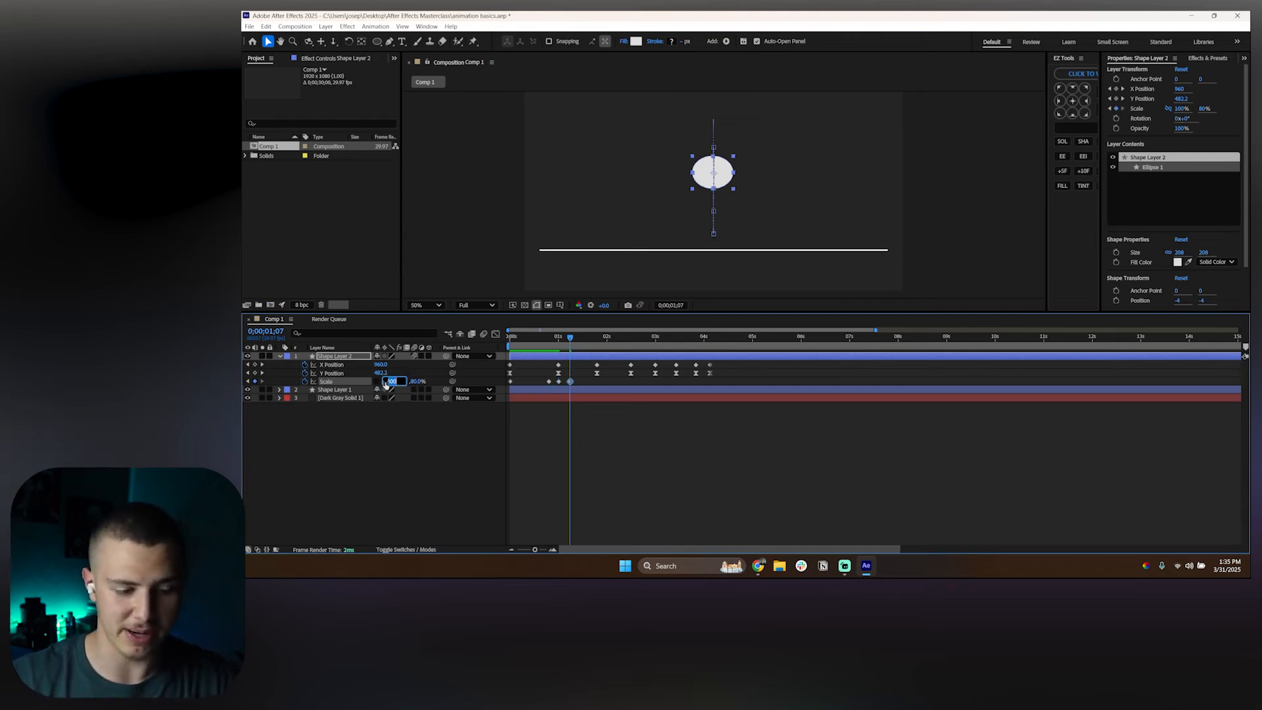
type("80")
key("Return")
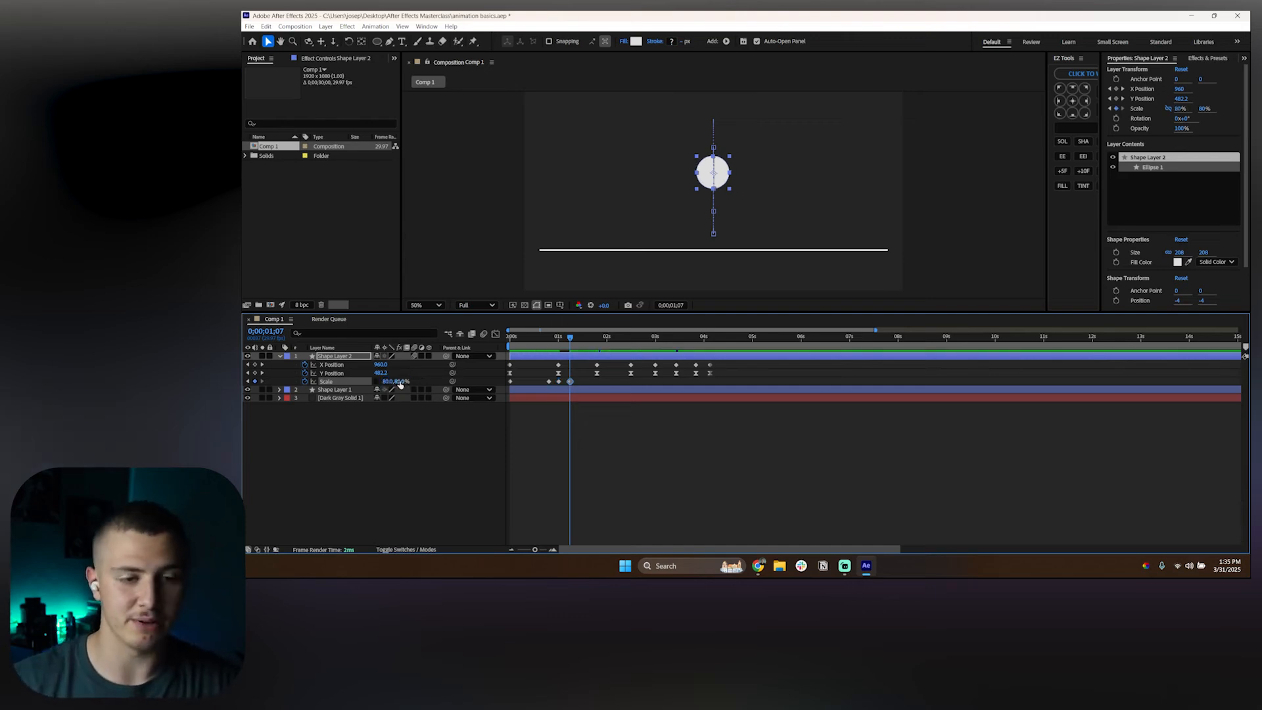
left_click_drag(402, 385, 409, 382)
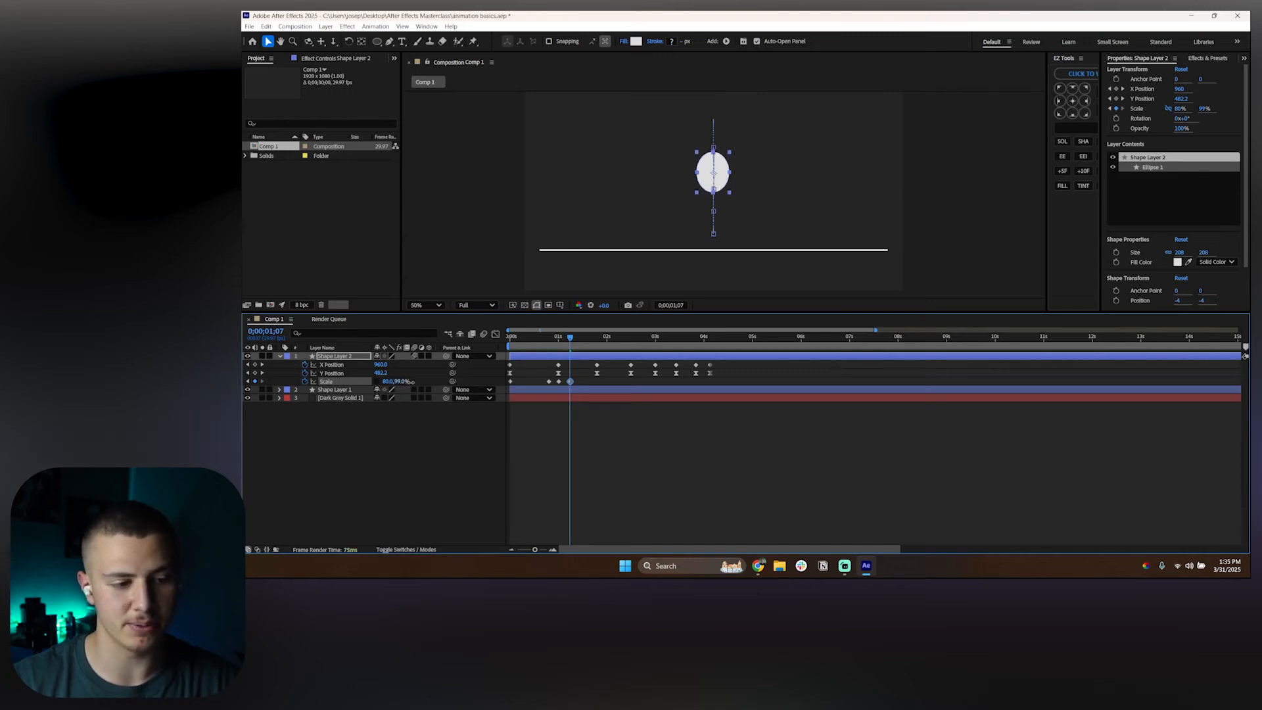
Step: Preview the first bounce with its squash and stretch from the first frame
left_click_drag(547, 340, 461, 353)
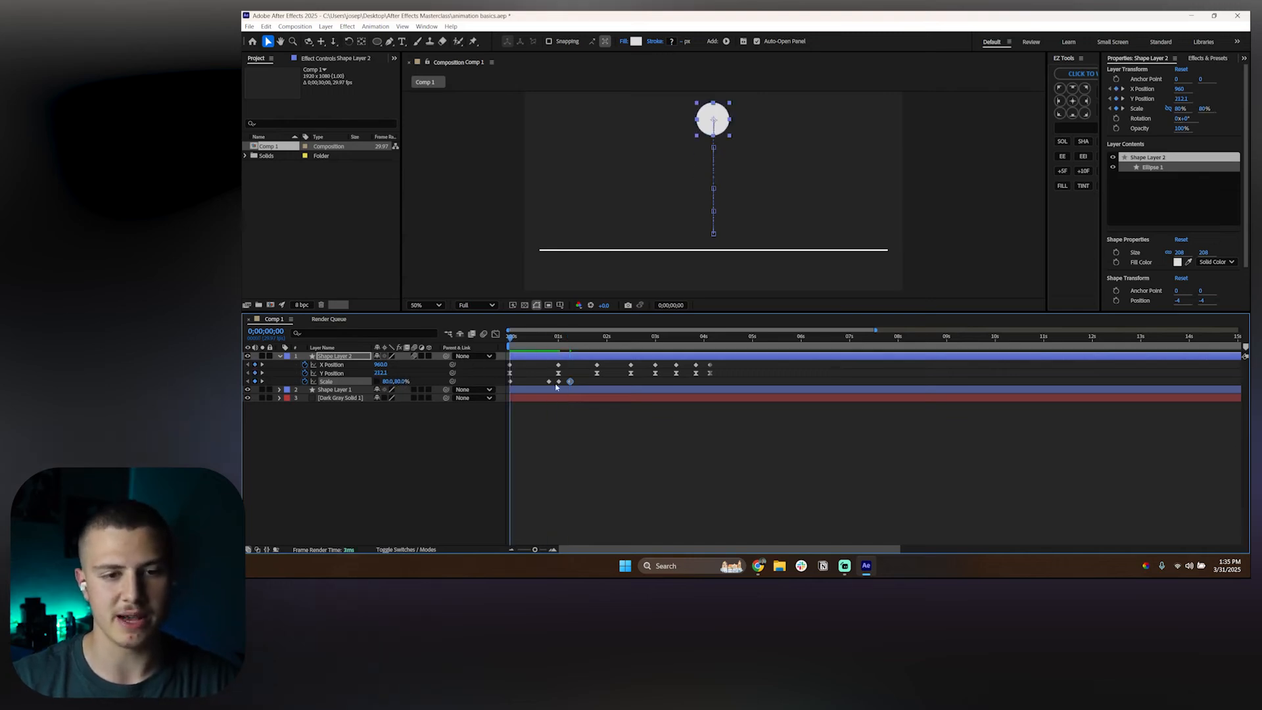
key("space")
left_click(510, 347)
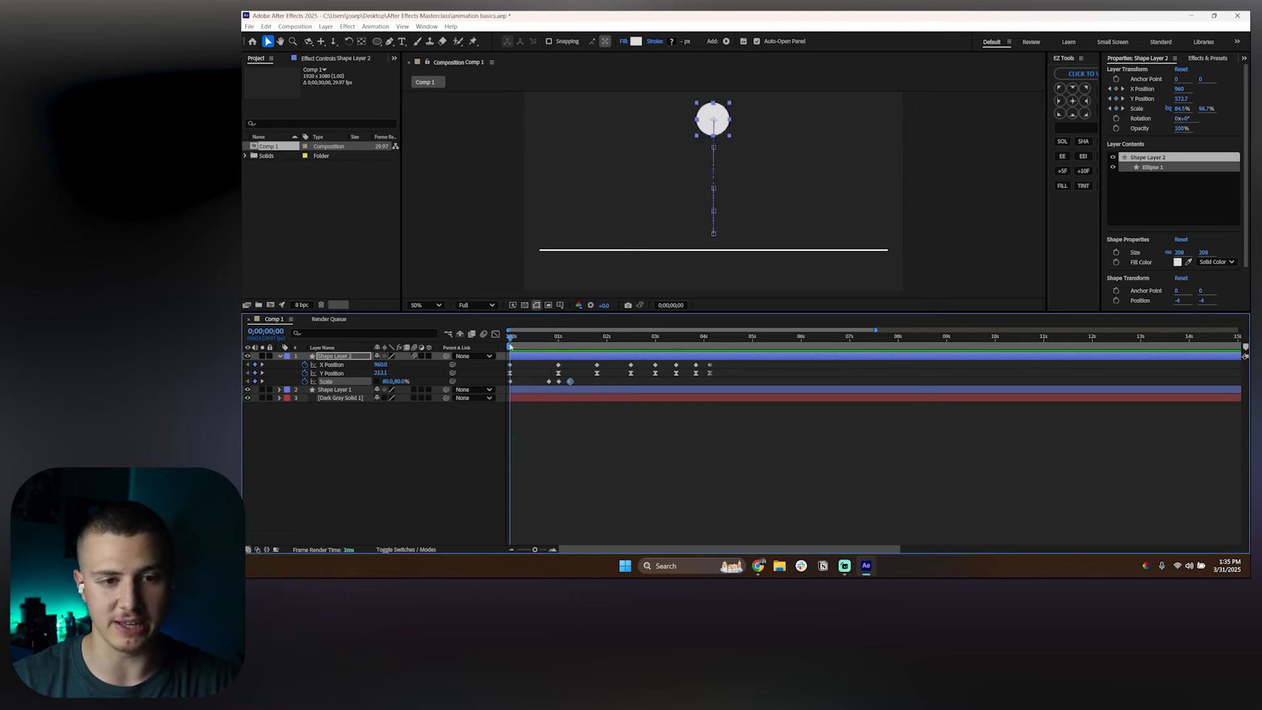
Step: Open the Scale keyframes of Shape Layer 2 in the Graph Editor and display them as a speed graph
left_click_drag(511, 346, 507, 387)
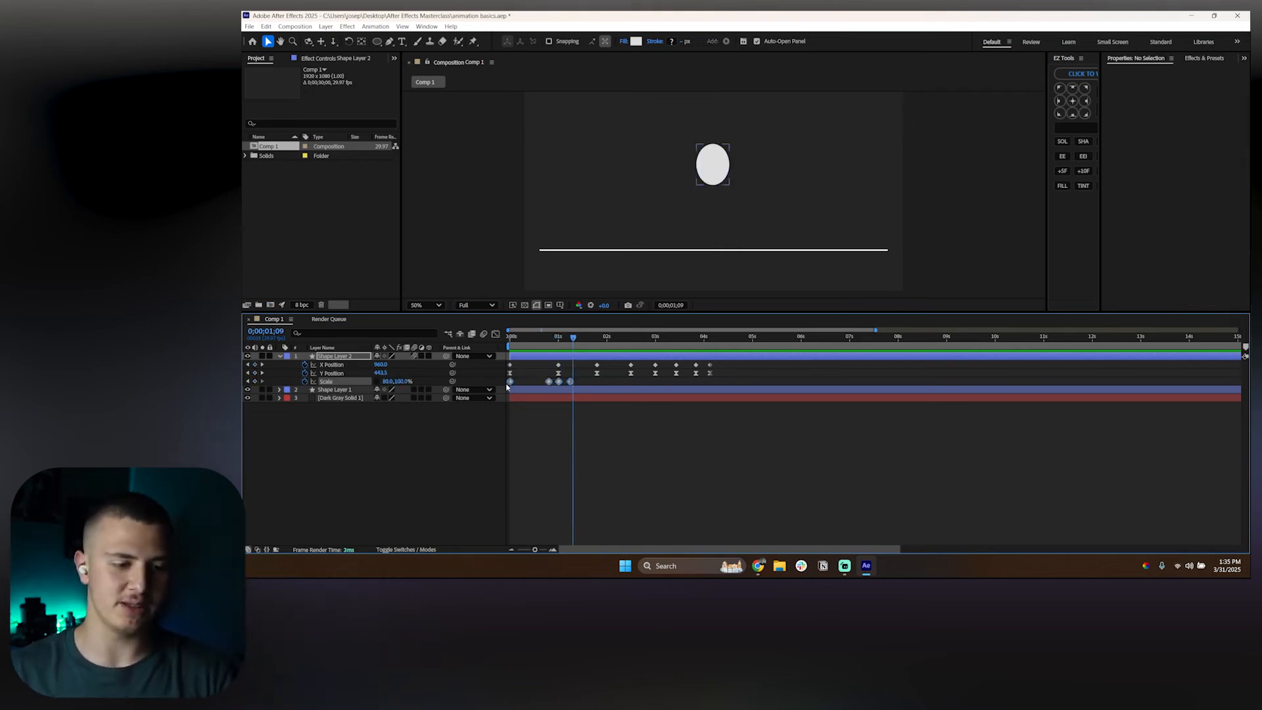
left_click(496, 334)
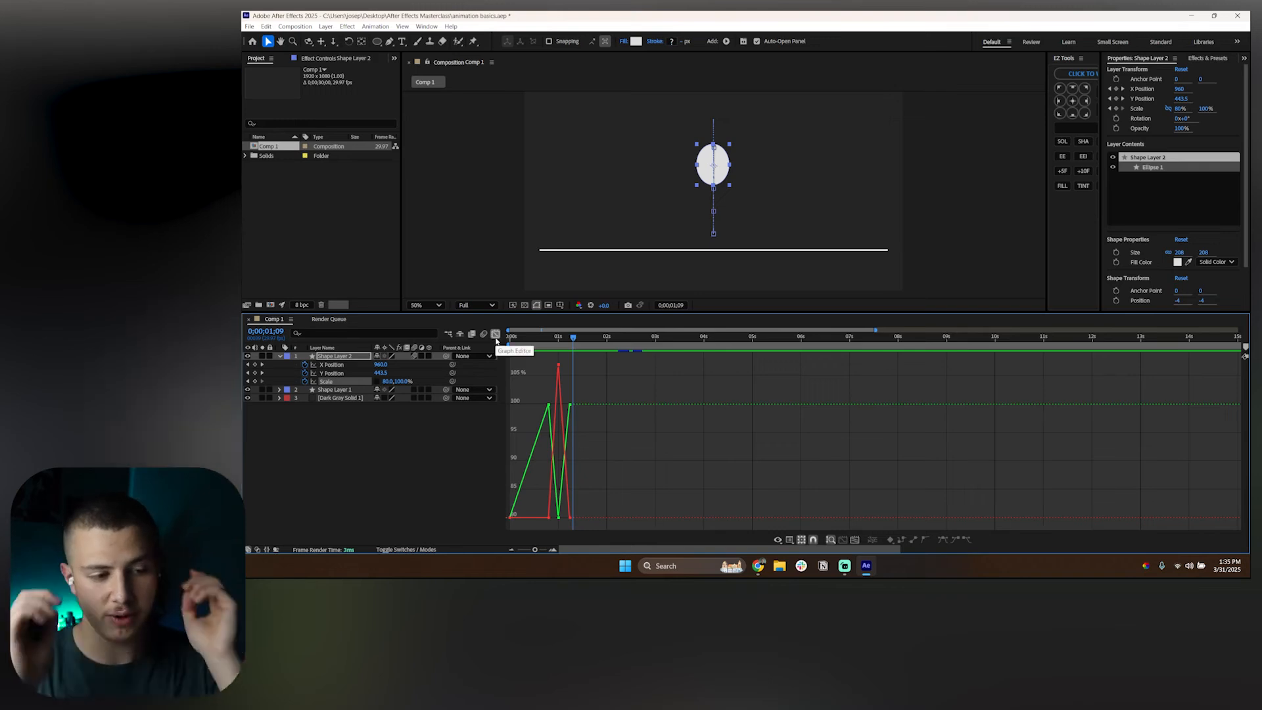
left_click(397, 457)
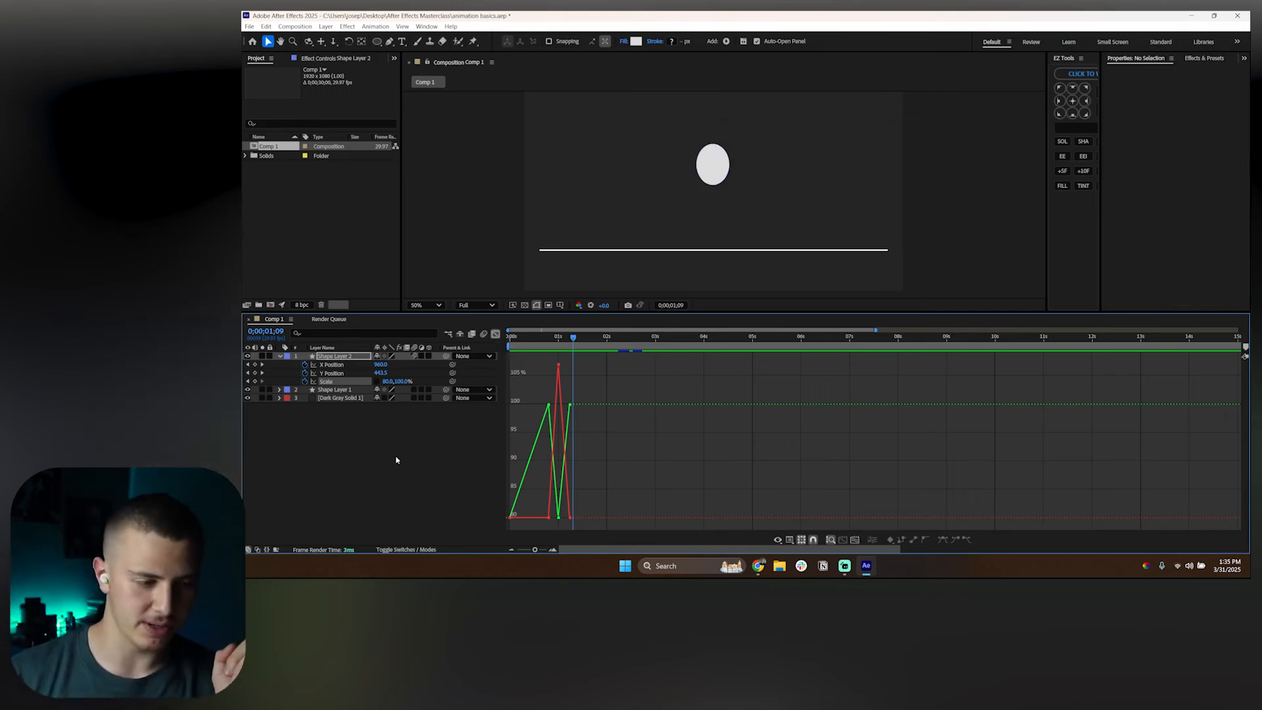
left_click(330, 384)
right_click(576, 393)
left_click(634, 465)
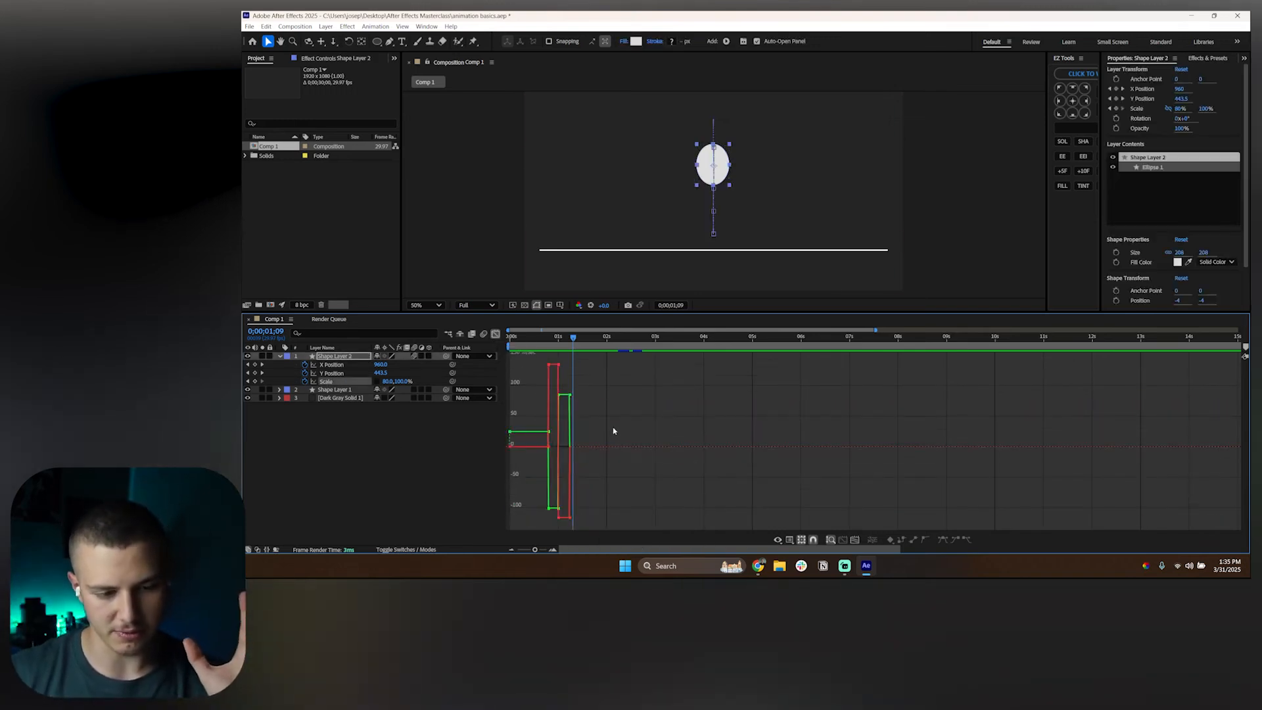
right_click(338, 383)
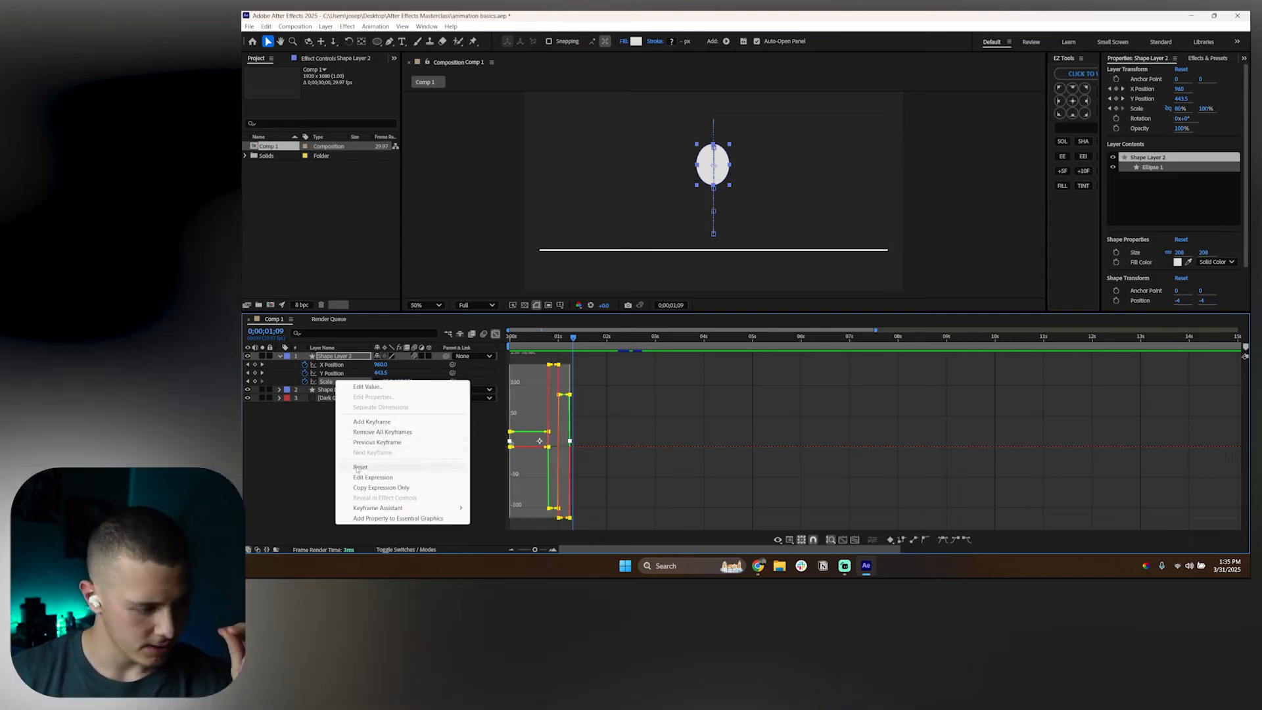
left_click(344, 391)
left_click(338, 381)
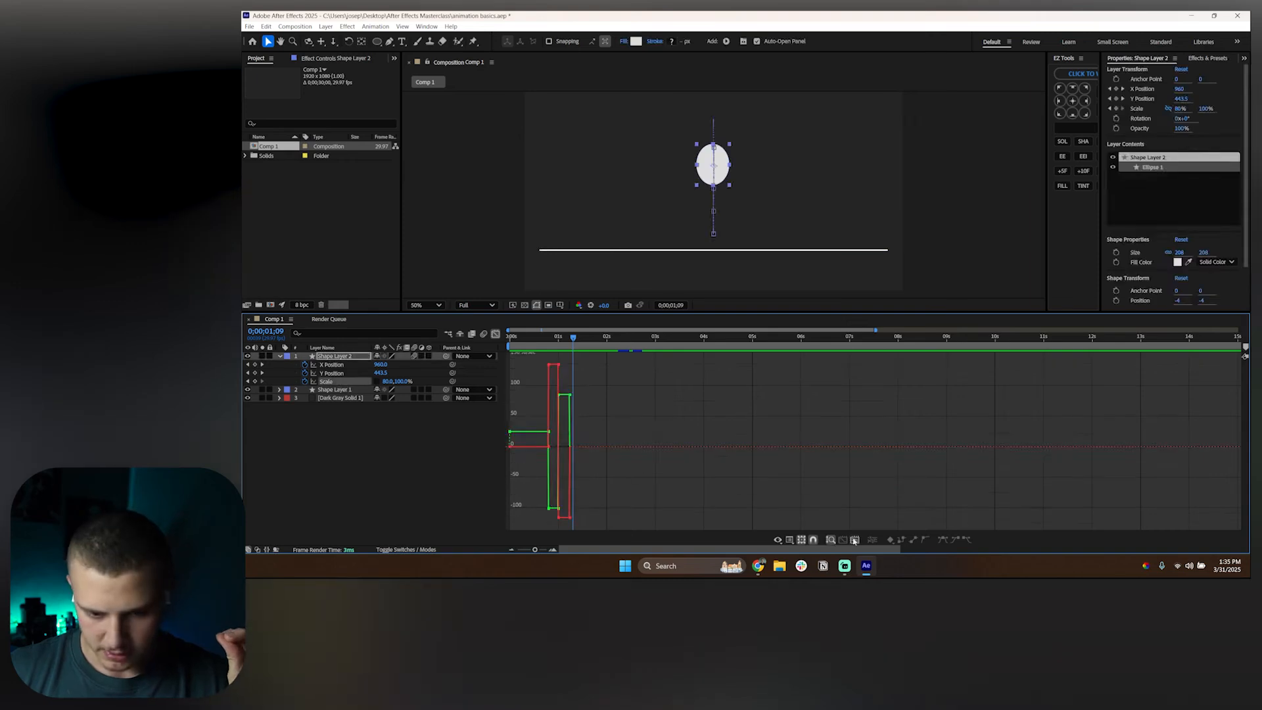
left_click_drag(602, 361, 459, 519)
left_click(681, 408)
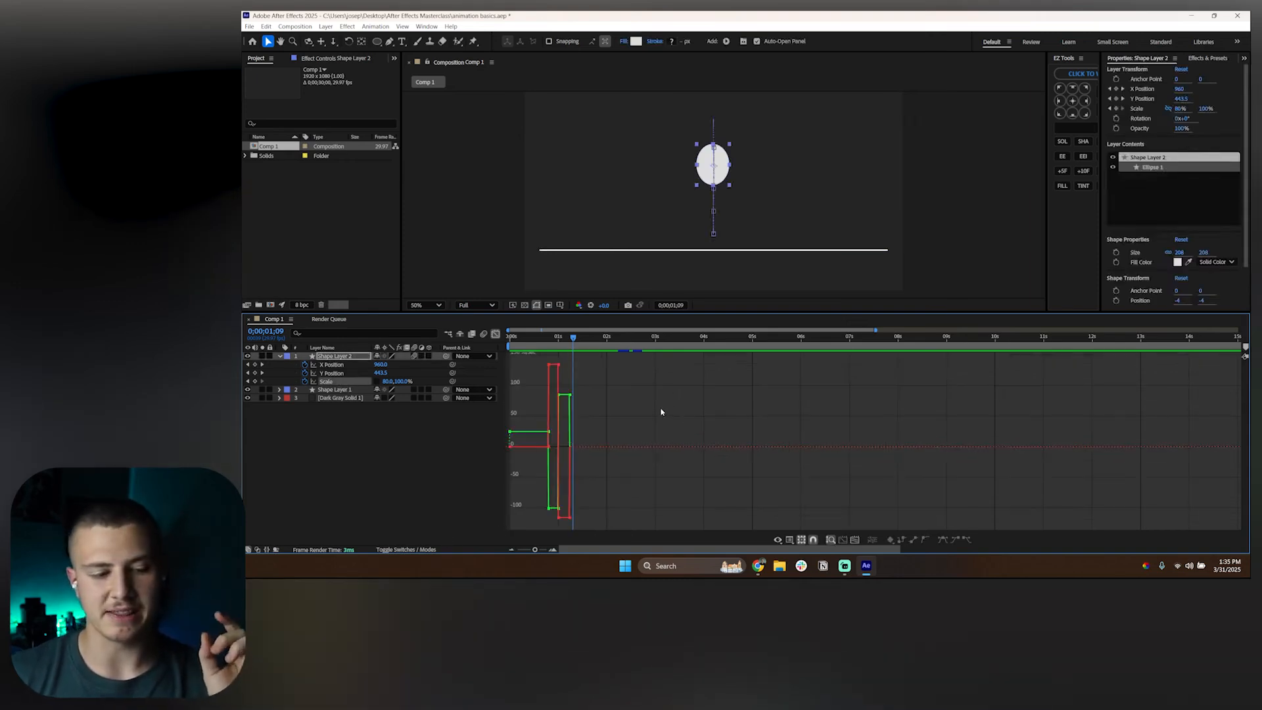
Step: Examine the Scale speed graph around the first bounce up close, scrubbing through the fall to 0;00;00;24
left_click_drag(559, 347, 557, 345)
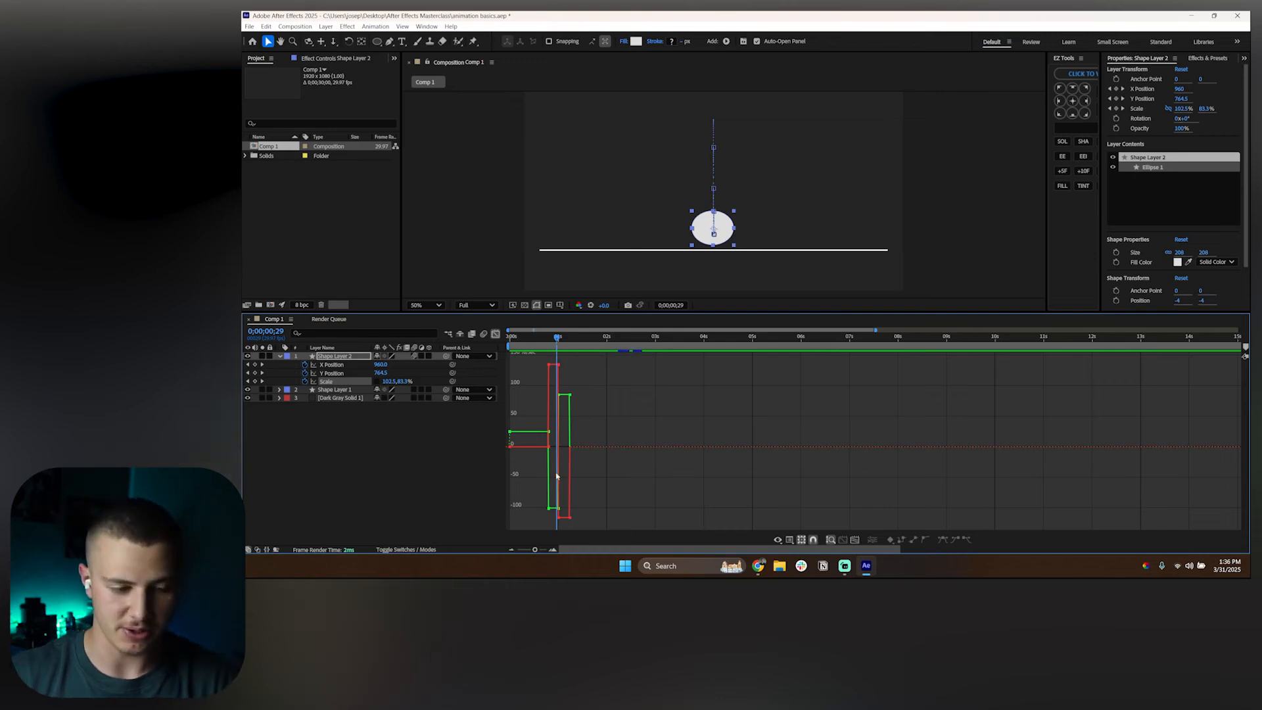
scroll(530, 448, "up", 4, "alt")
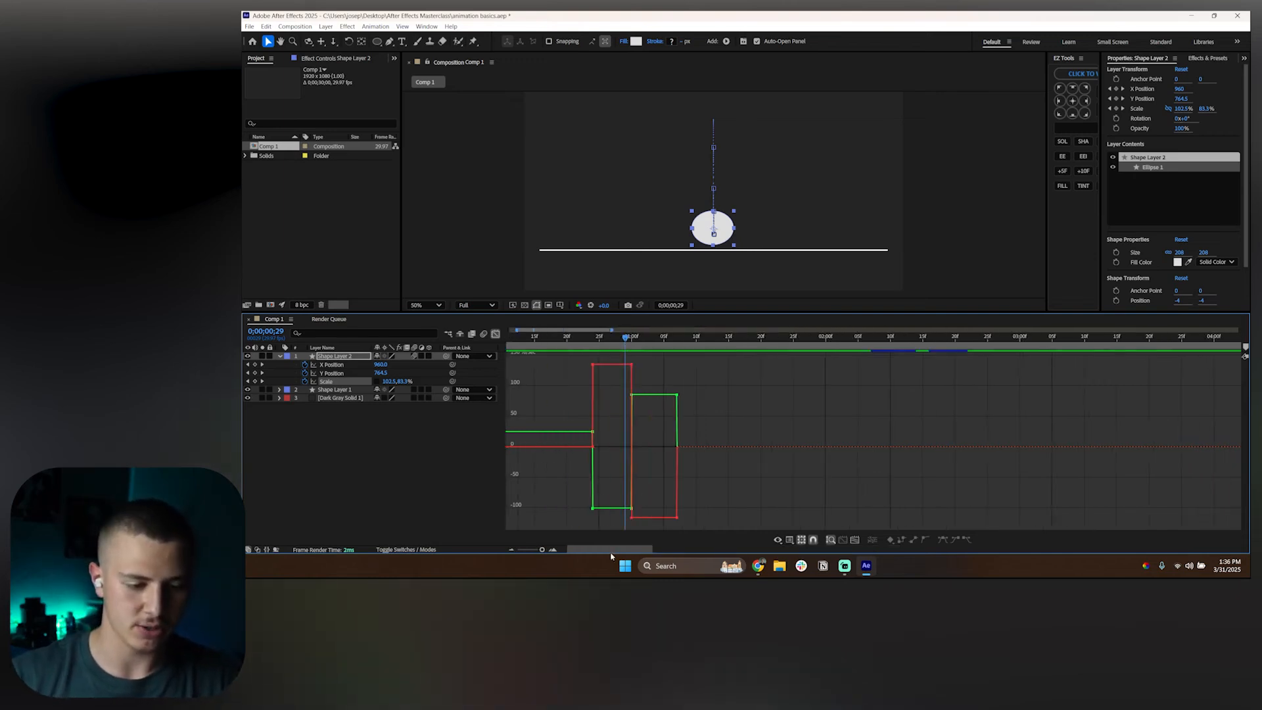
left_click_drag(611, 555, 542, 507)
left_click(543, 350)
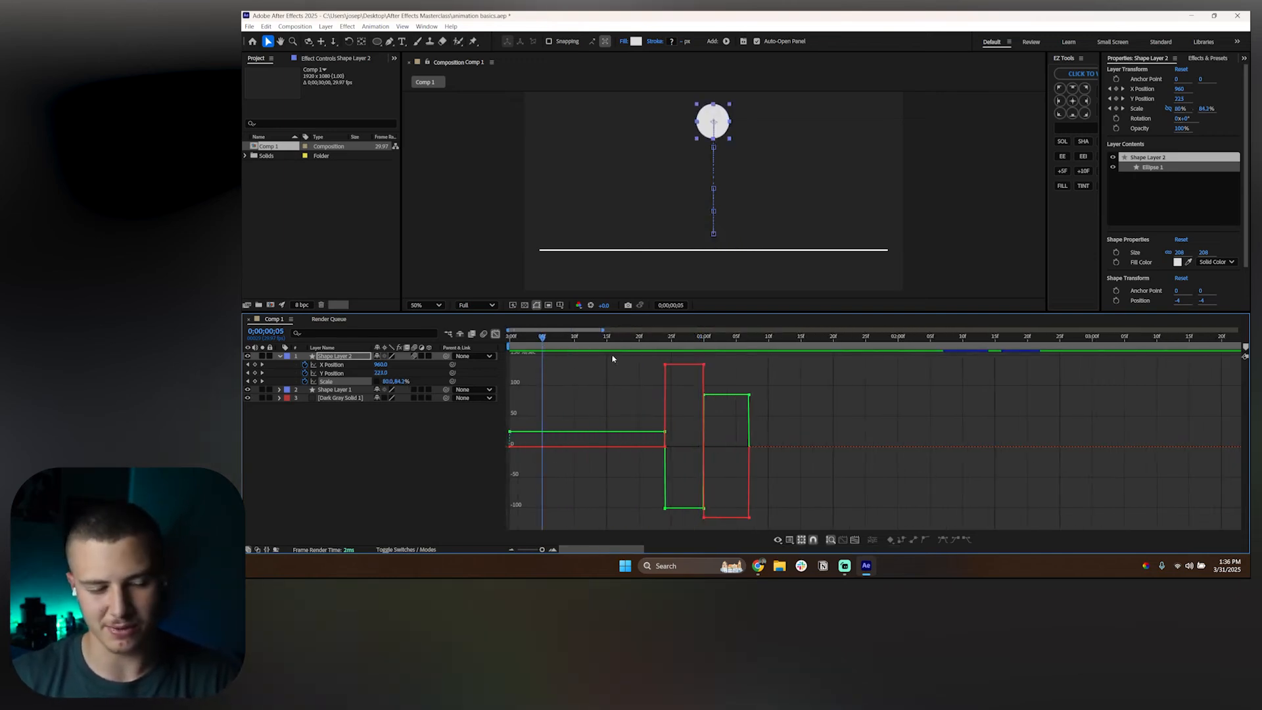
left_click_drag(542, 347, 665, 370)
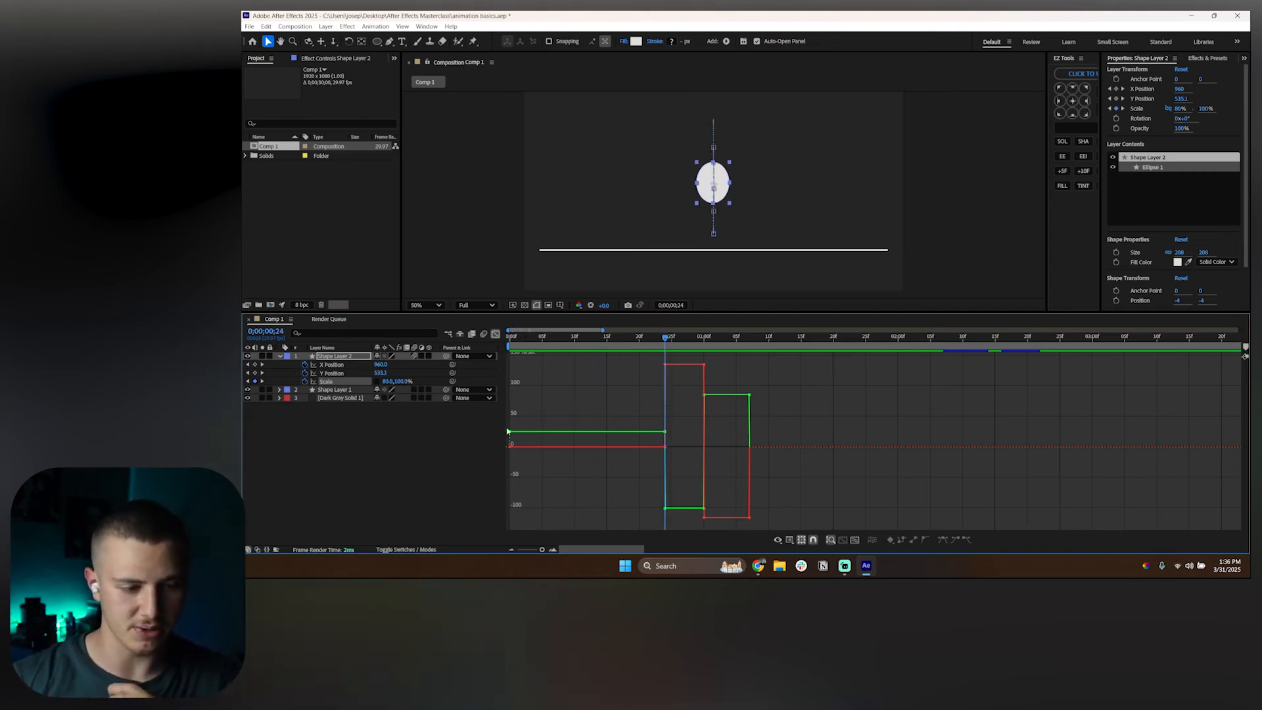
Step: Switch Scale to the value graph and review its curves at 0;00;00;24, 0;00;01;00 and 0;00;01;07
mouse_move(662, 337)
left_mouse_down()
mouse_move(749, 342)
mouse_move(482, 353)
mouse_move(666, 347)
left_mouse_up()
right_click(835, 386)
left_click(872, 448)
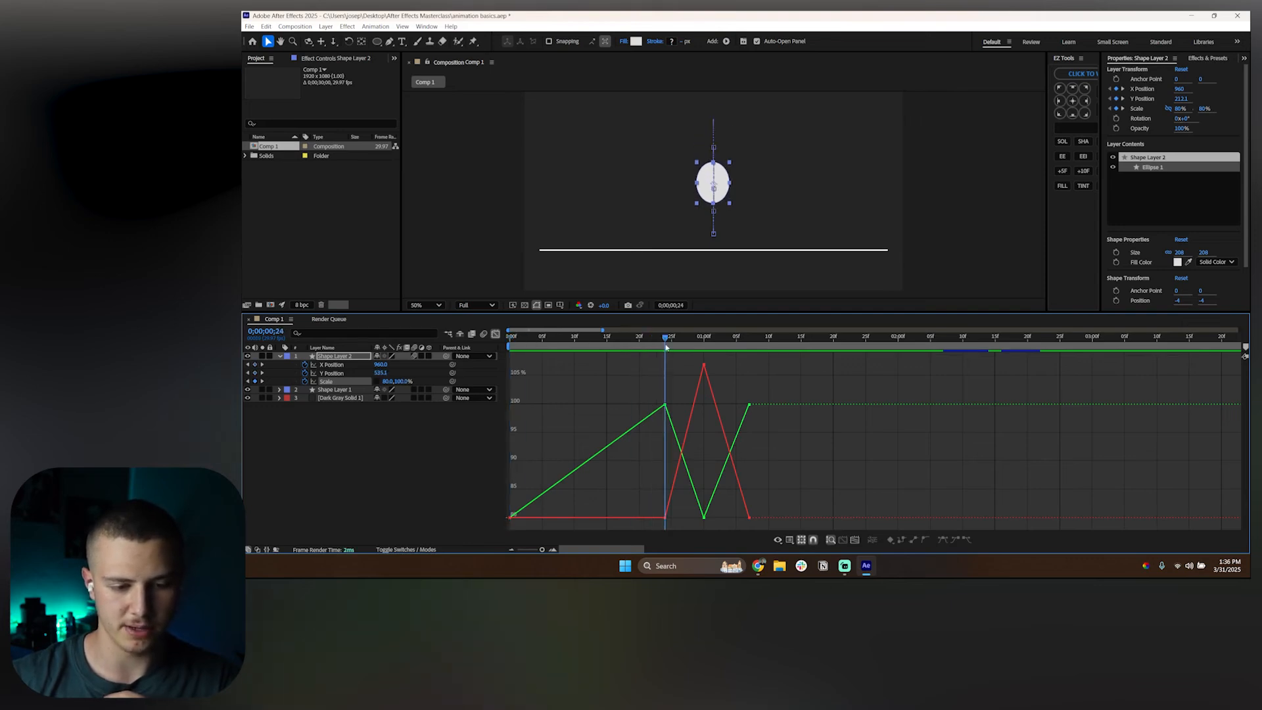
mouse_move(666, 406)
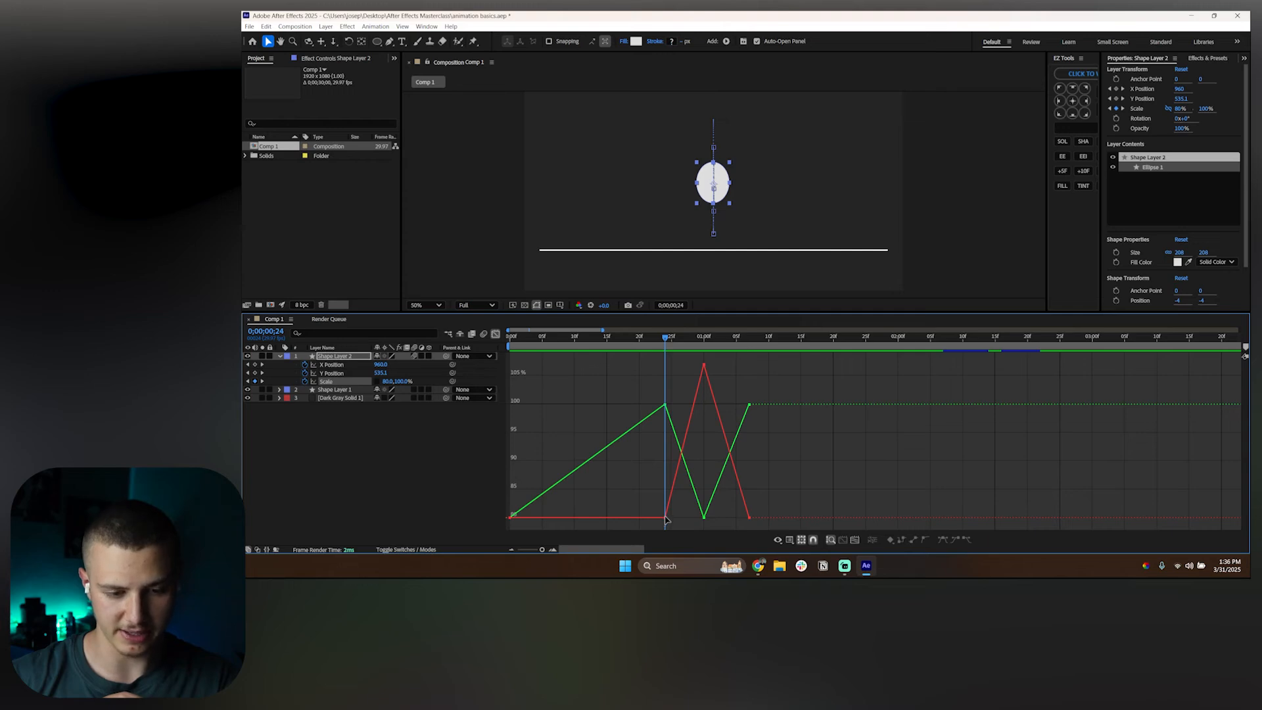
left_click_drag(663, 339, 704, 340)
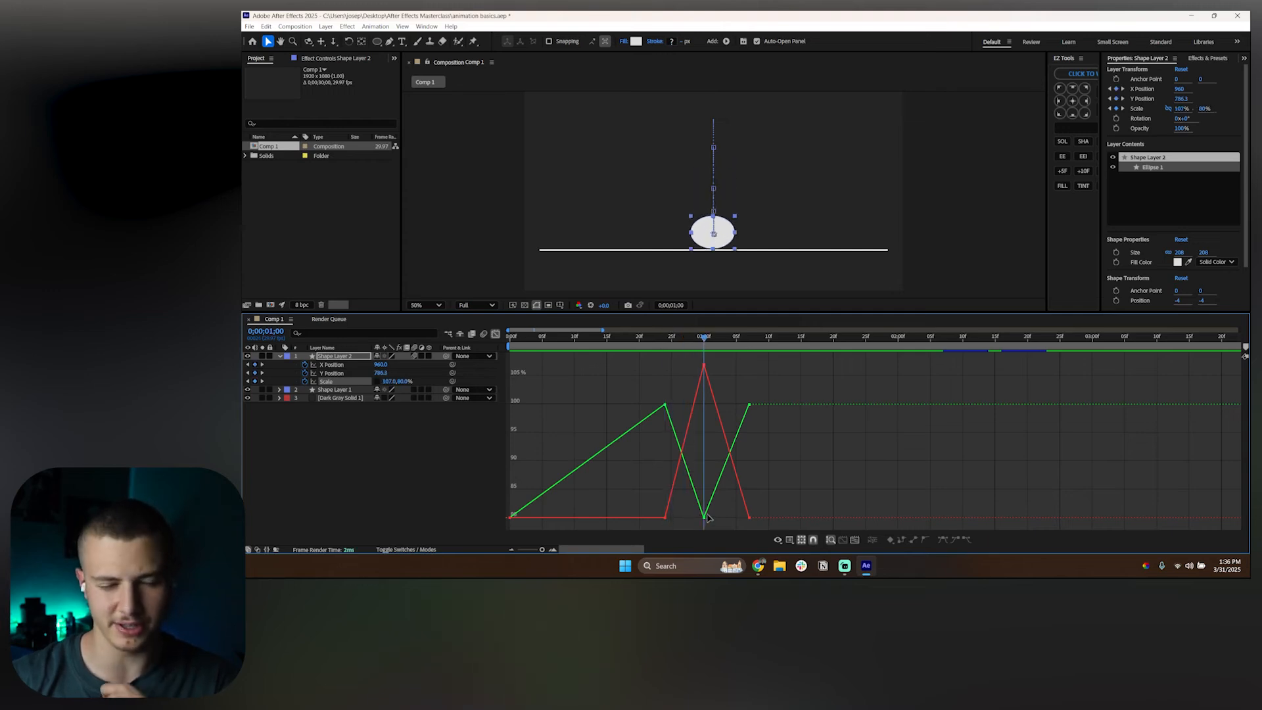
mouse_move(703, 367)
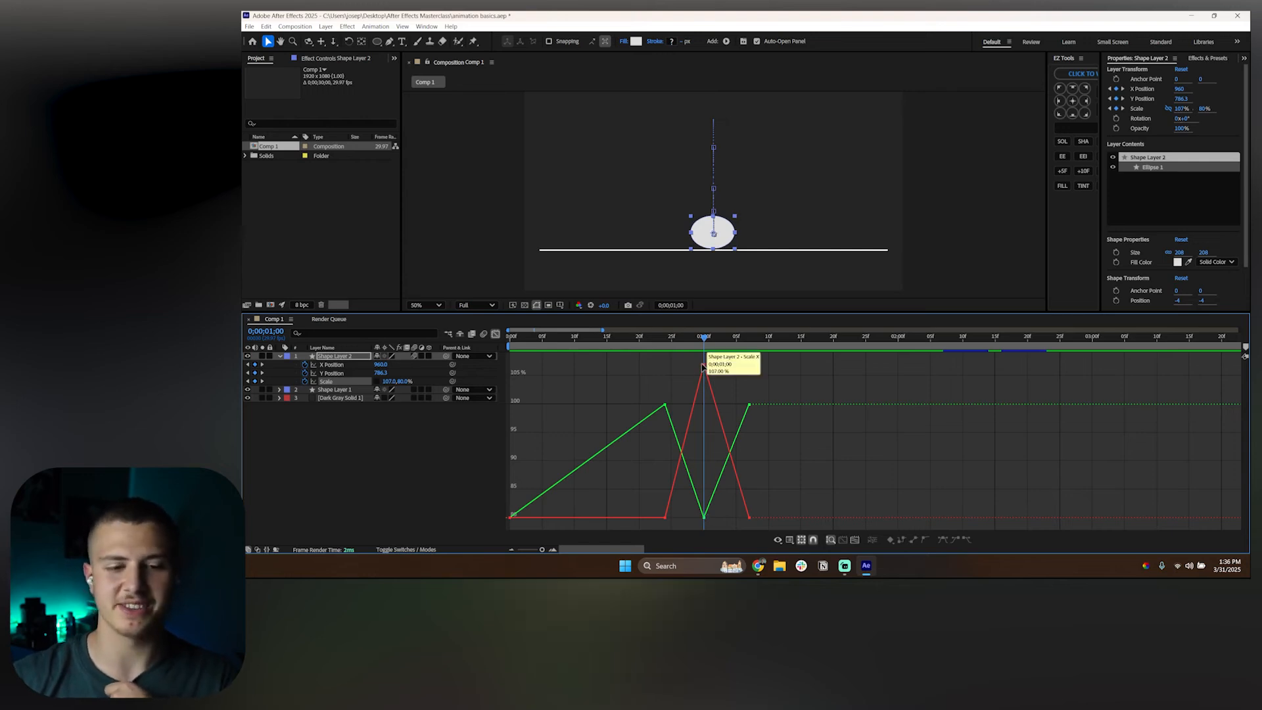
left_click_drag(704, 338, 750, 339)
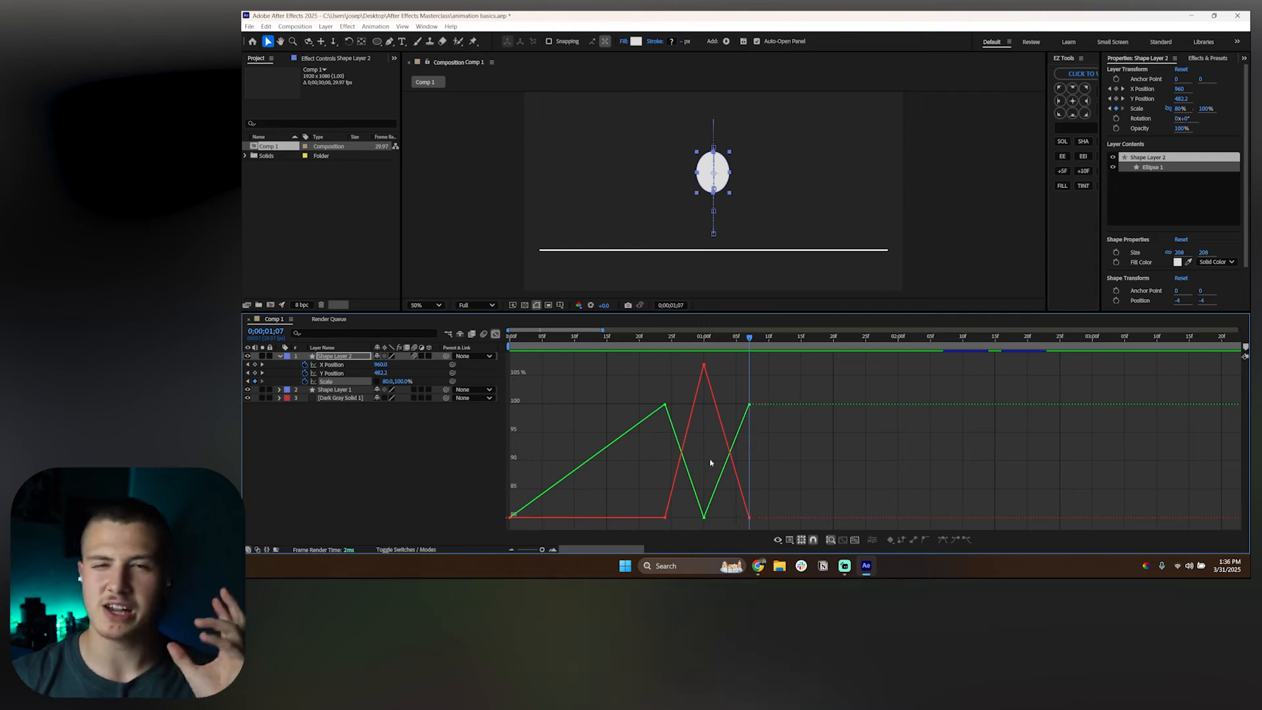
Step: Easy Ease the Scale keyframes from 0;00;00;24 to 0;00;01;07 and shorten the height curve's incoming handle at 0;00;00;24
left_click_drag(676, 379, 643, 428)
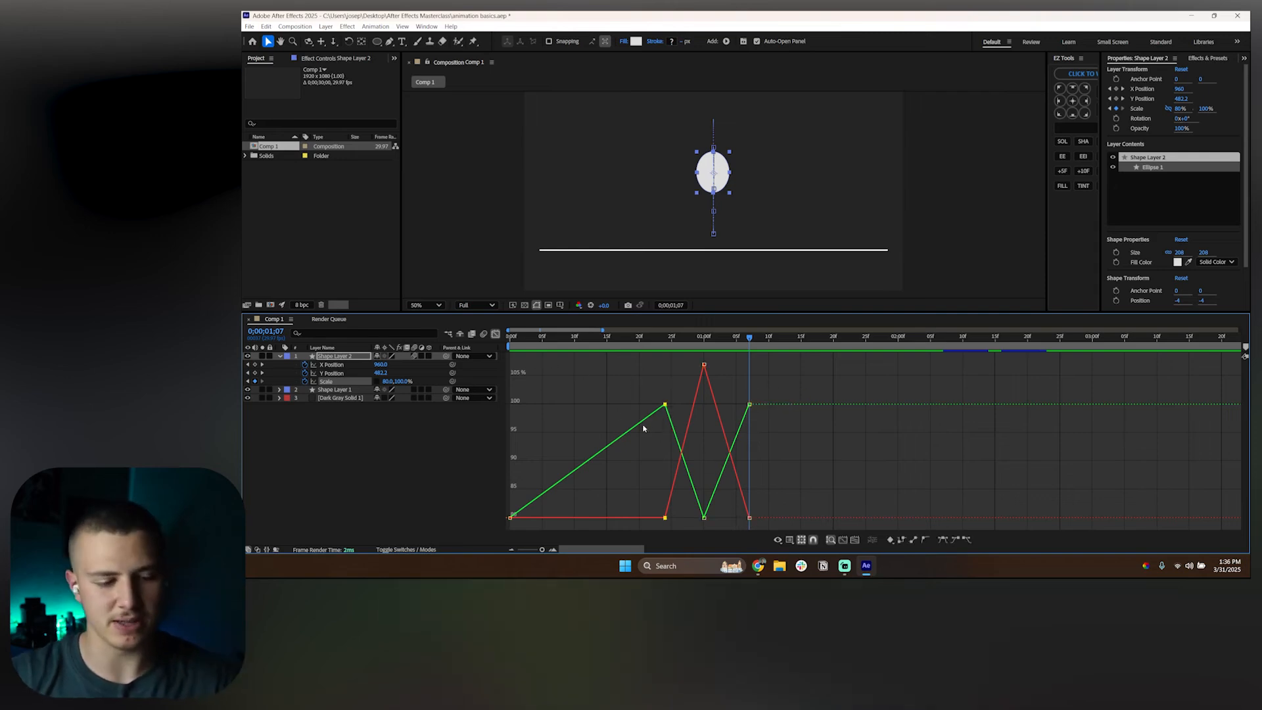
left_click_drag(582, 361, 802, 531)
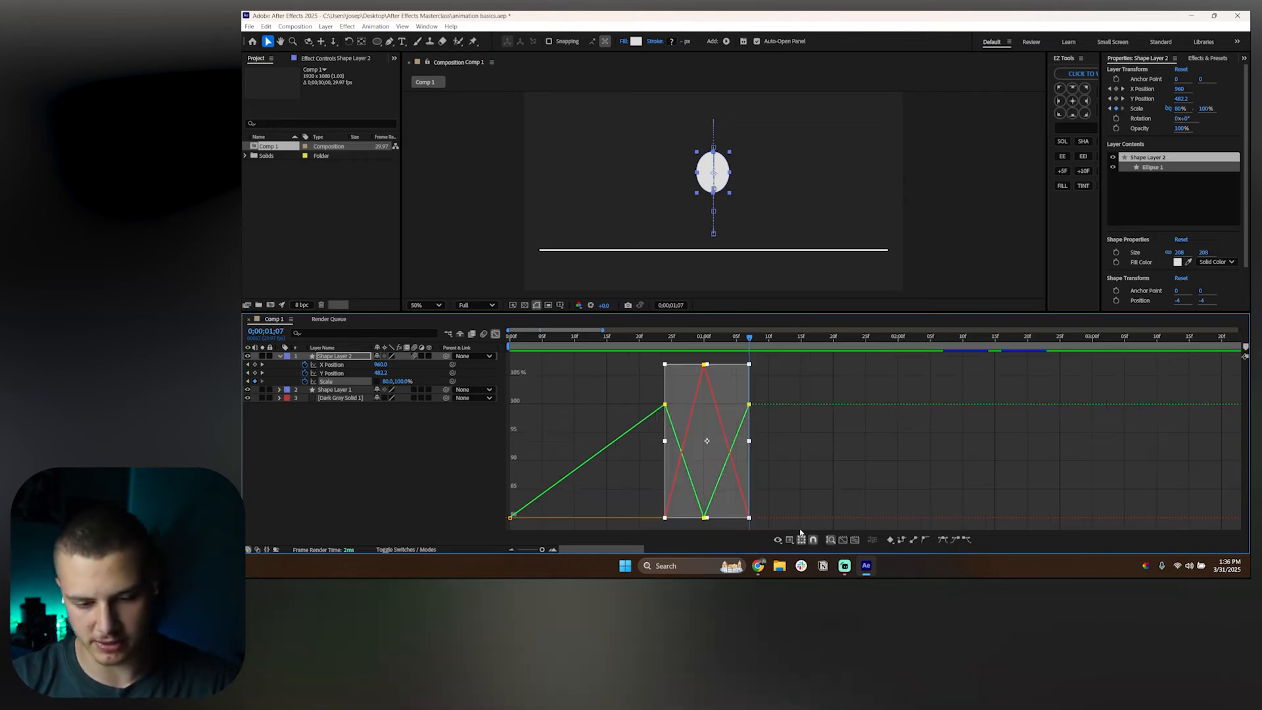
key("F9")
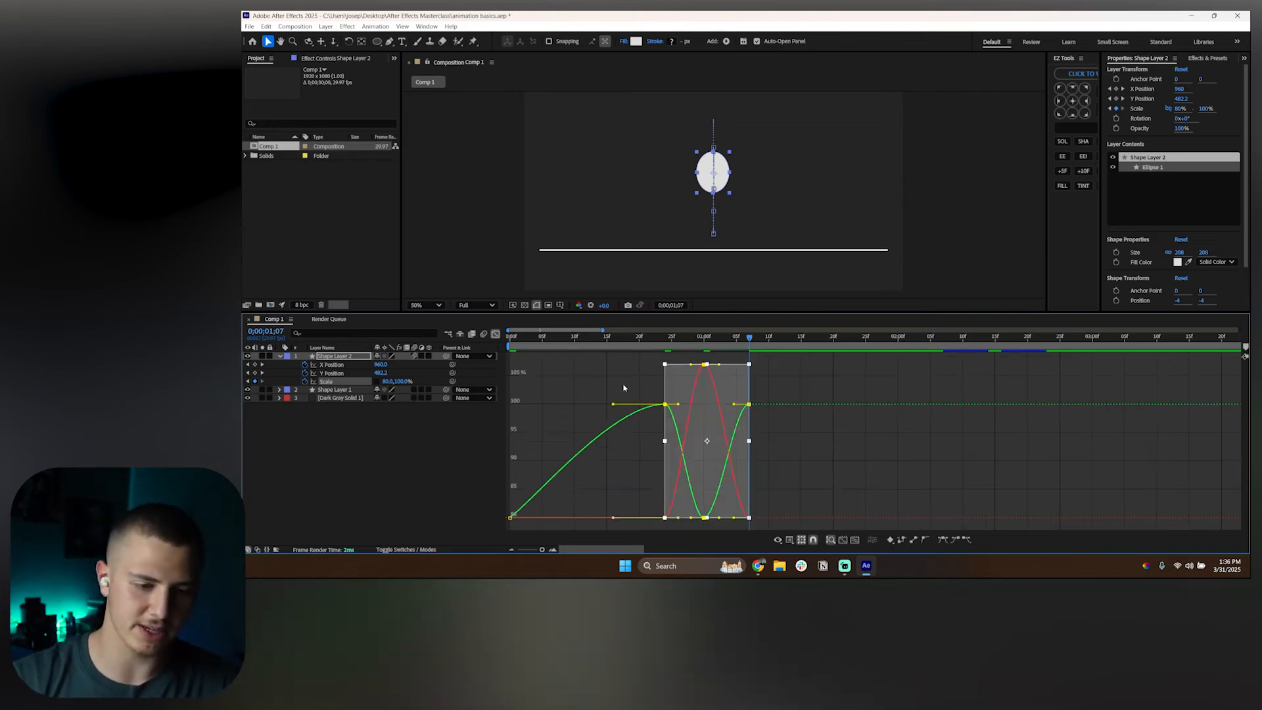
left_click(666, 404)
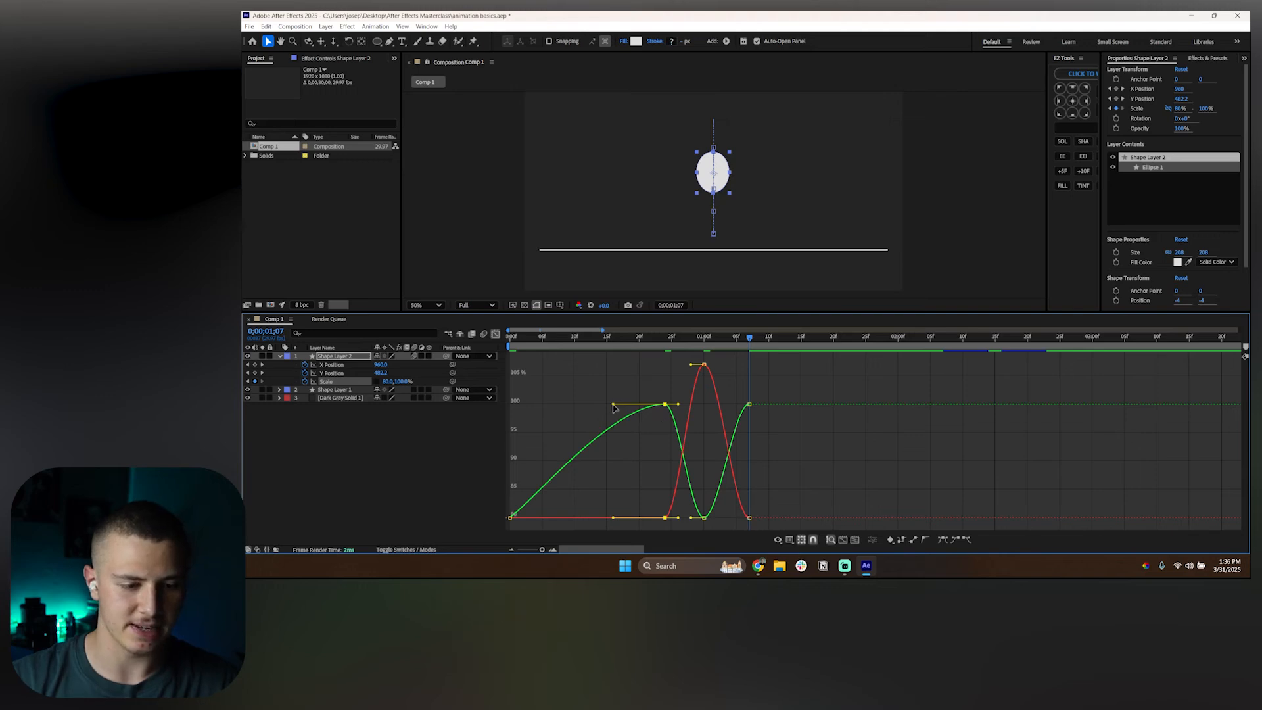
left_click_drag(613, 407, 650, 408)
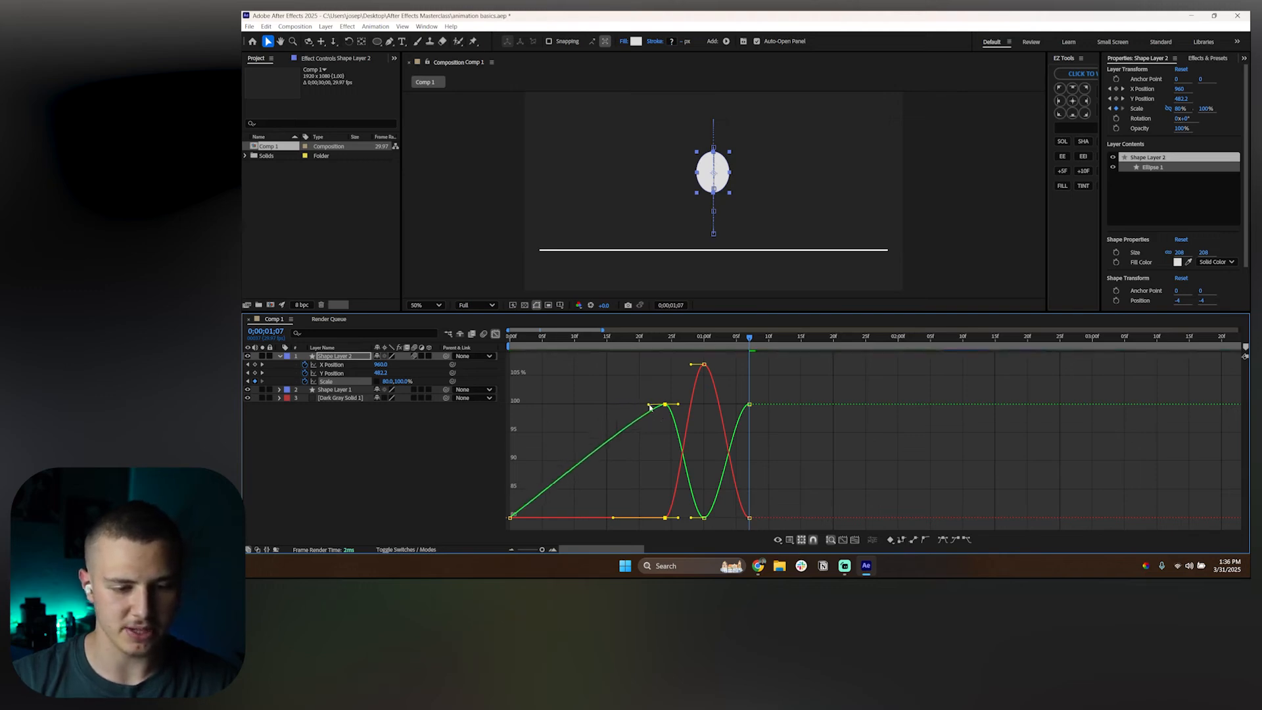
Step: Easy Ease the first Scale keyframe and lengthen its outgoing handle so the height stretch builds slowly and accelerates
left_click_drag(505, 506, 519, 528)
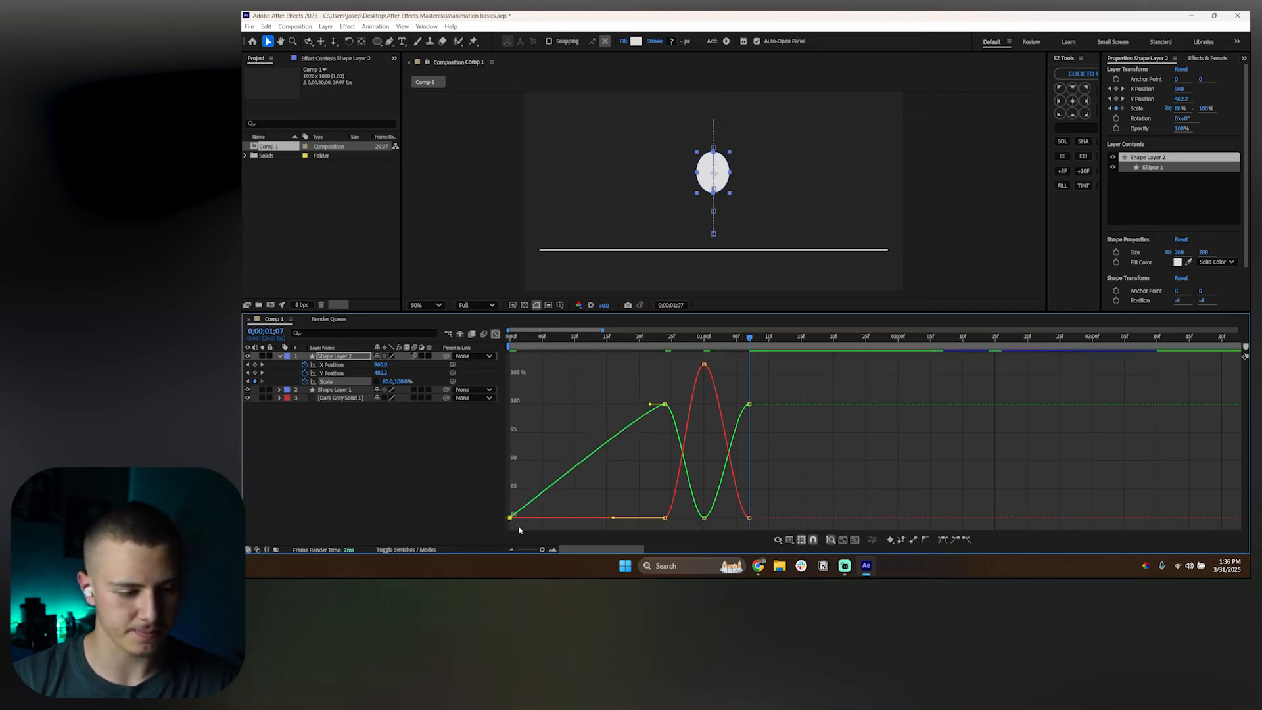
key("F9")
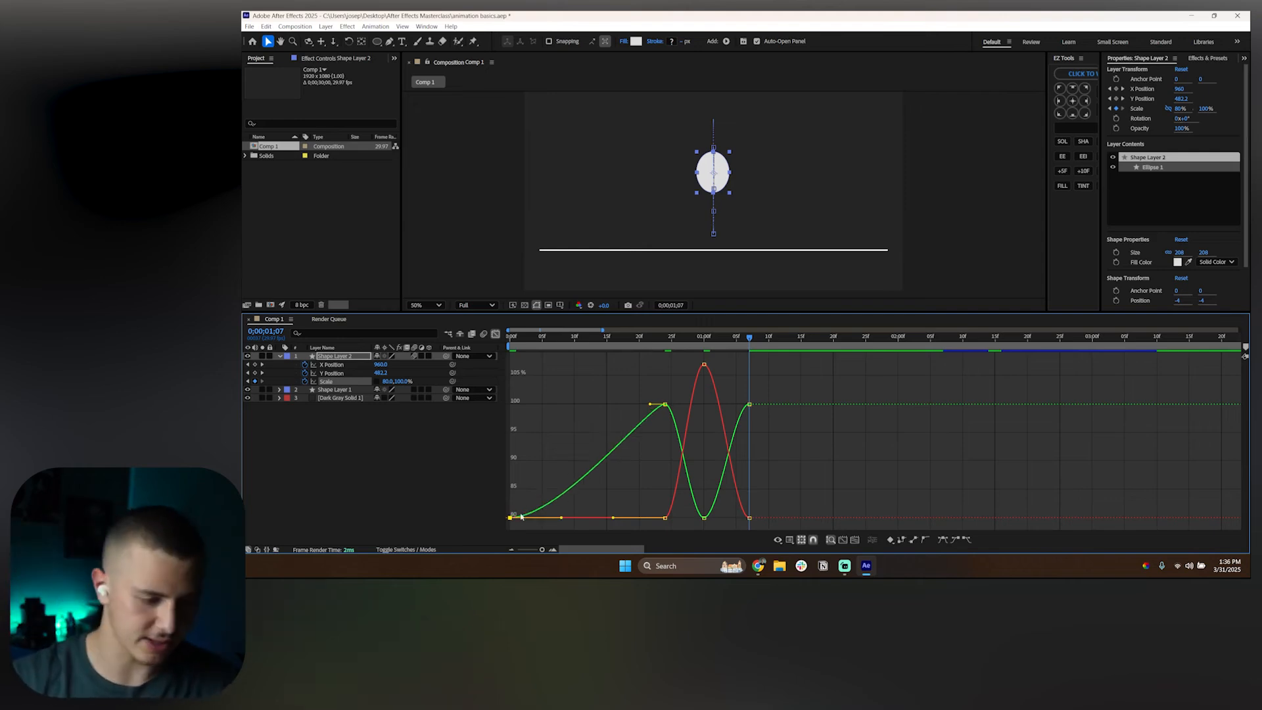
left_click_drag(561, 518, 634, 521)
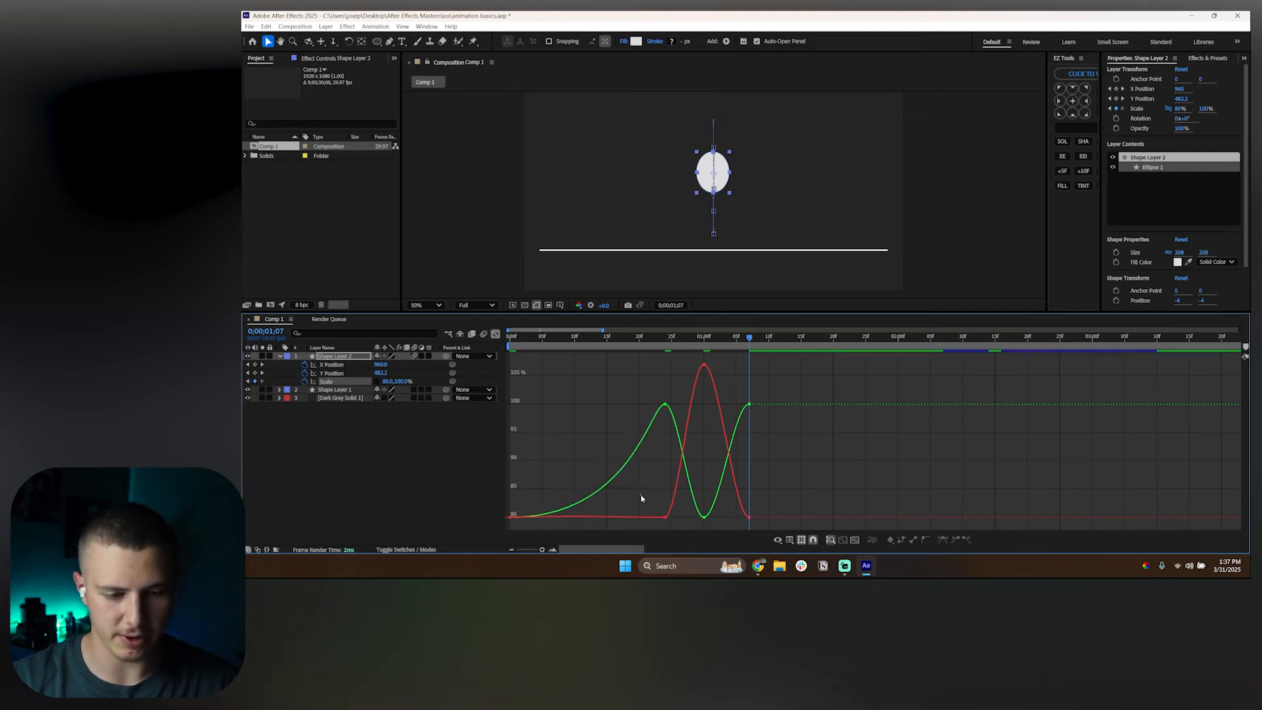
Step: Shorten the height curve's outgoing handle at 0;00;00;24 and lengthen both its handles at the 0;00;01;00 squash keyframe
left_click_drag(647, 396, 673, 404)
left_click_drag(691, 518, 735, 520)
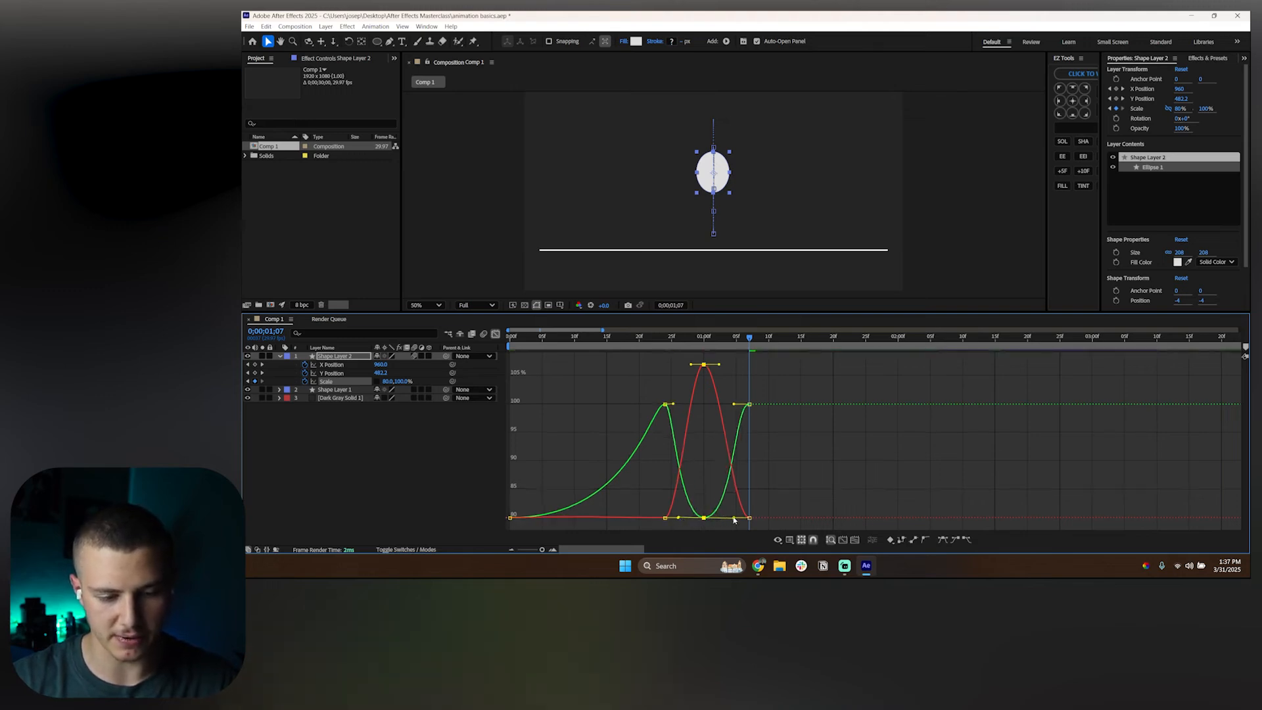
left_click(736, 411)
left_click(702, 340)
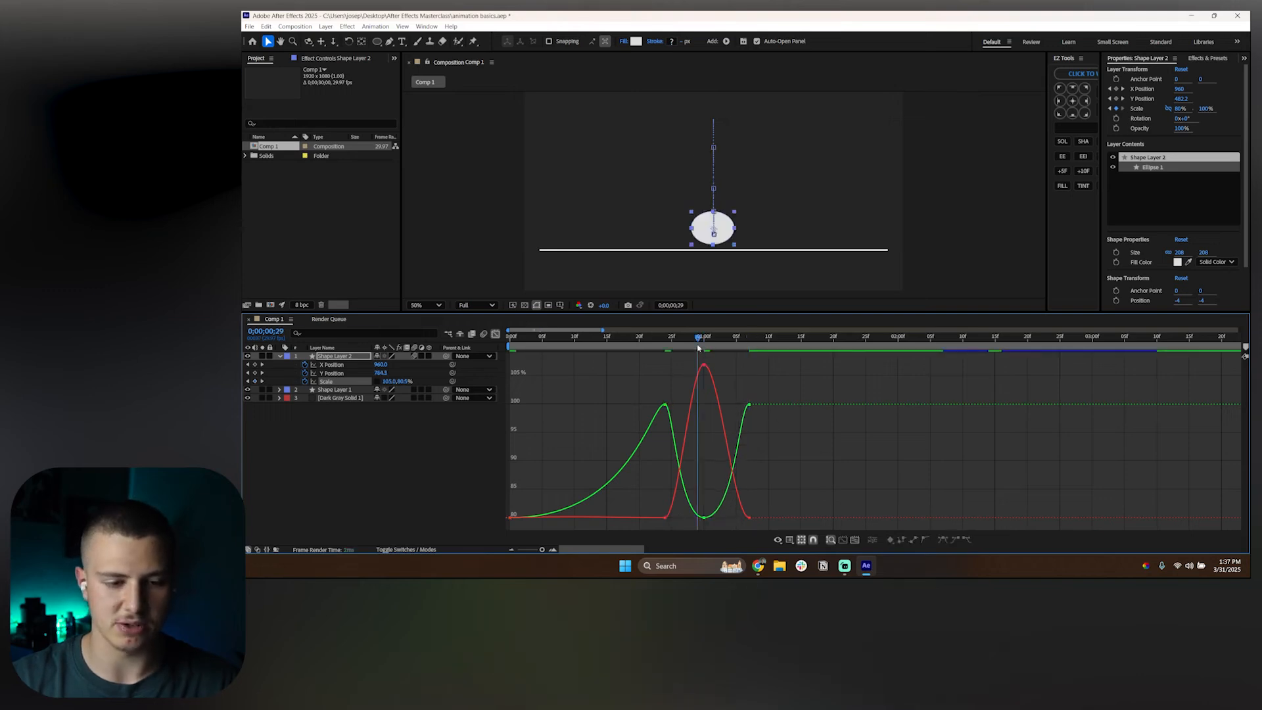
Step: Play the bounce from the start and inspect the Scale height curve's keyframe and handles at 0;00;00;24
left_click_drag(706, 346, 493, 370)
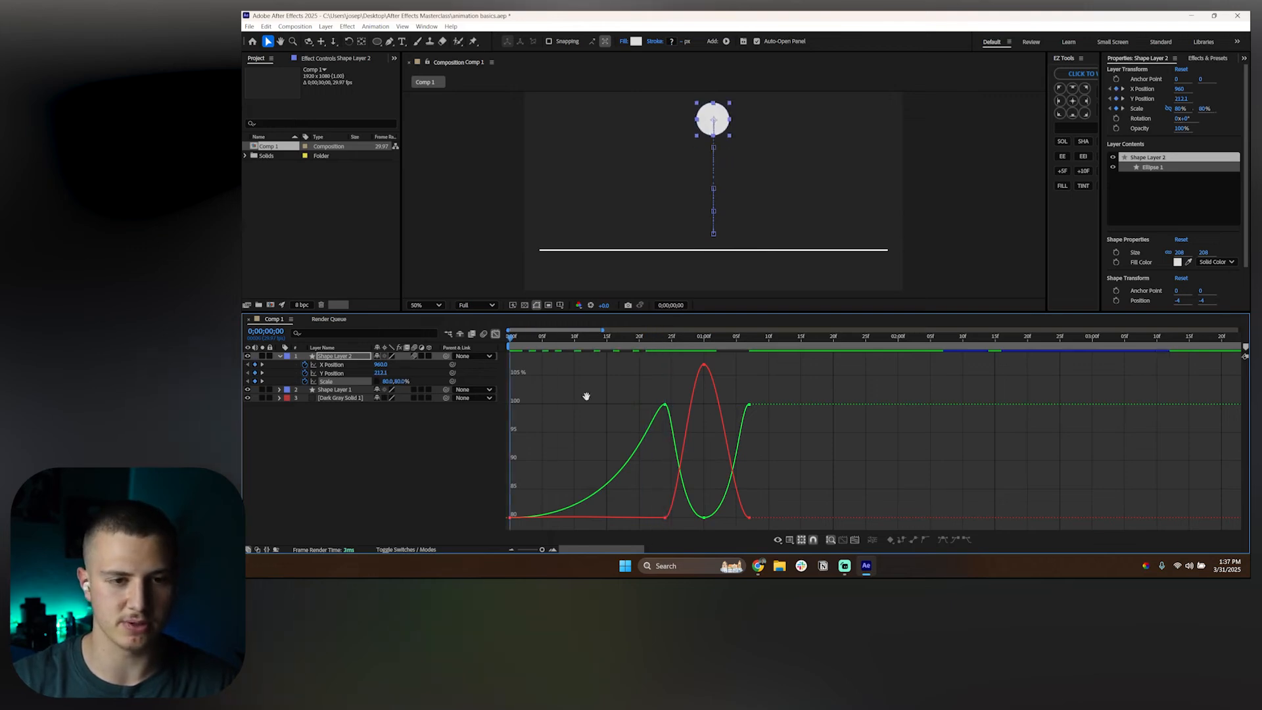
key("space")
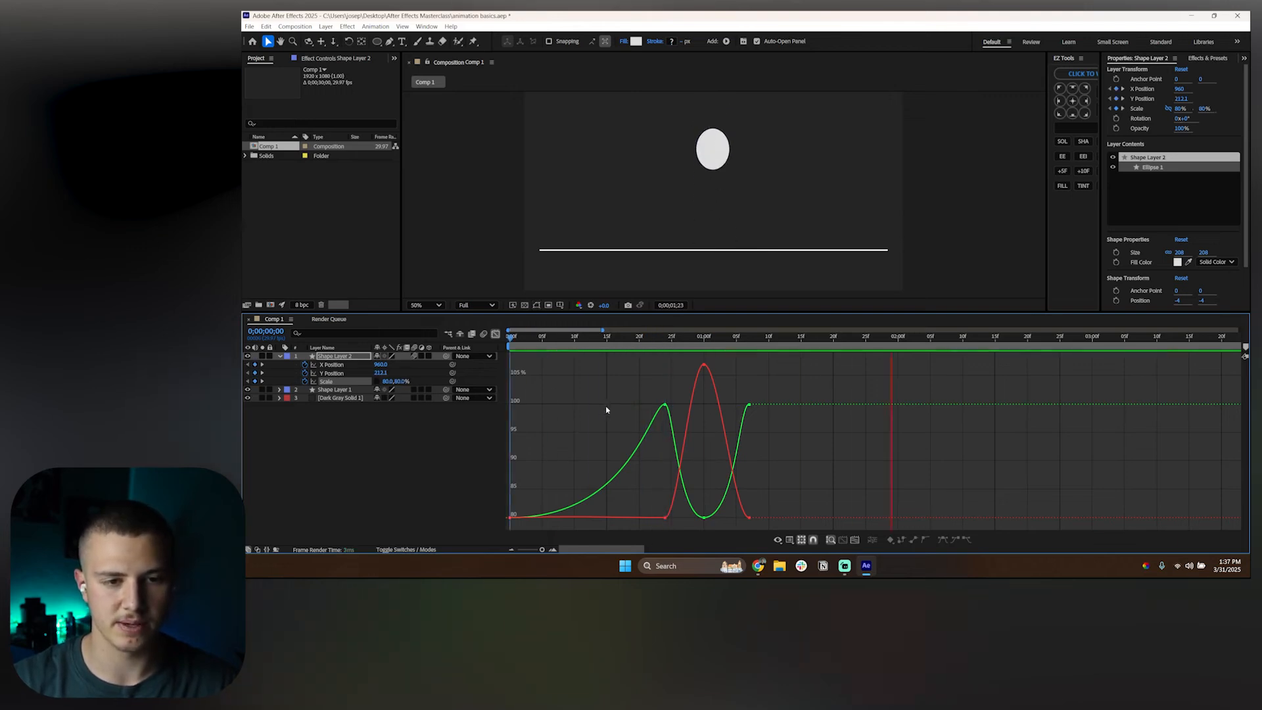
left_click_drag(625, 345, 667, 367)
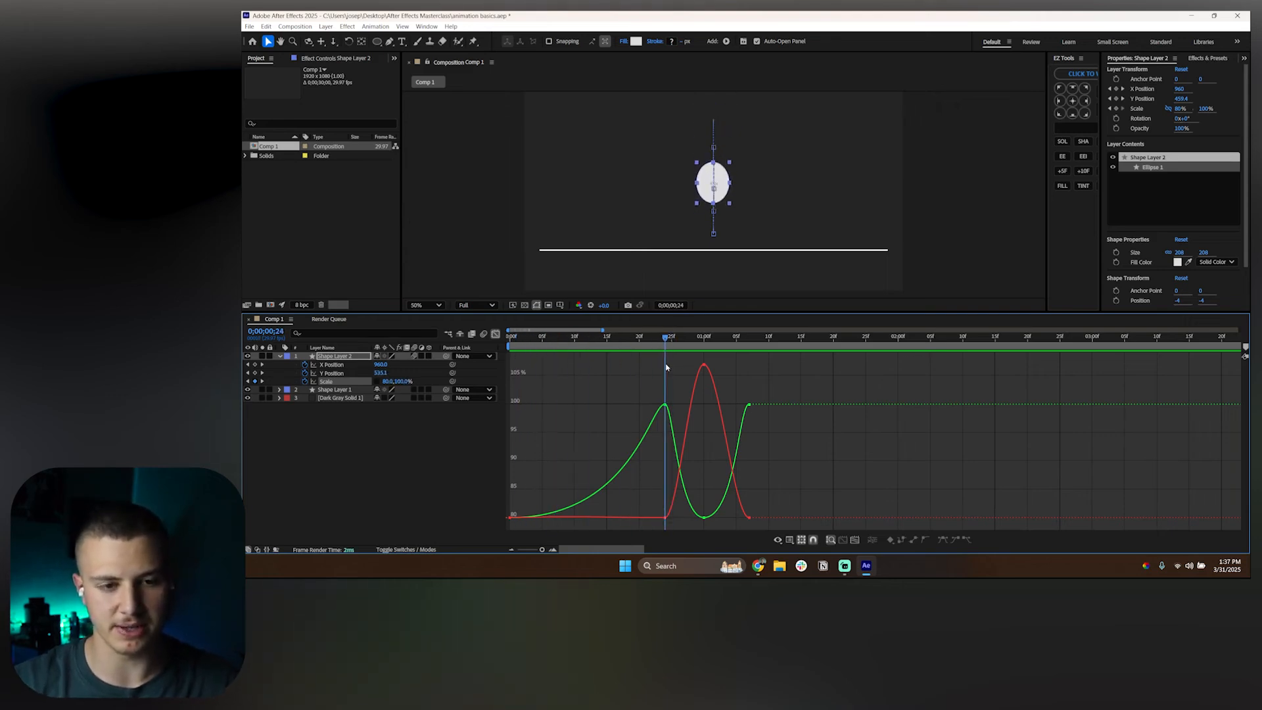
left_click(666, 404)
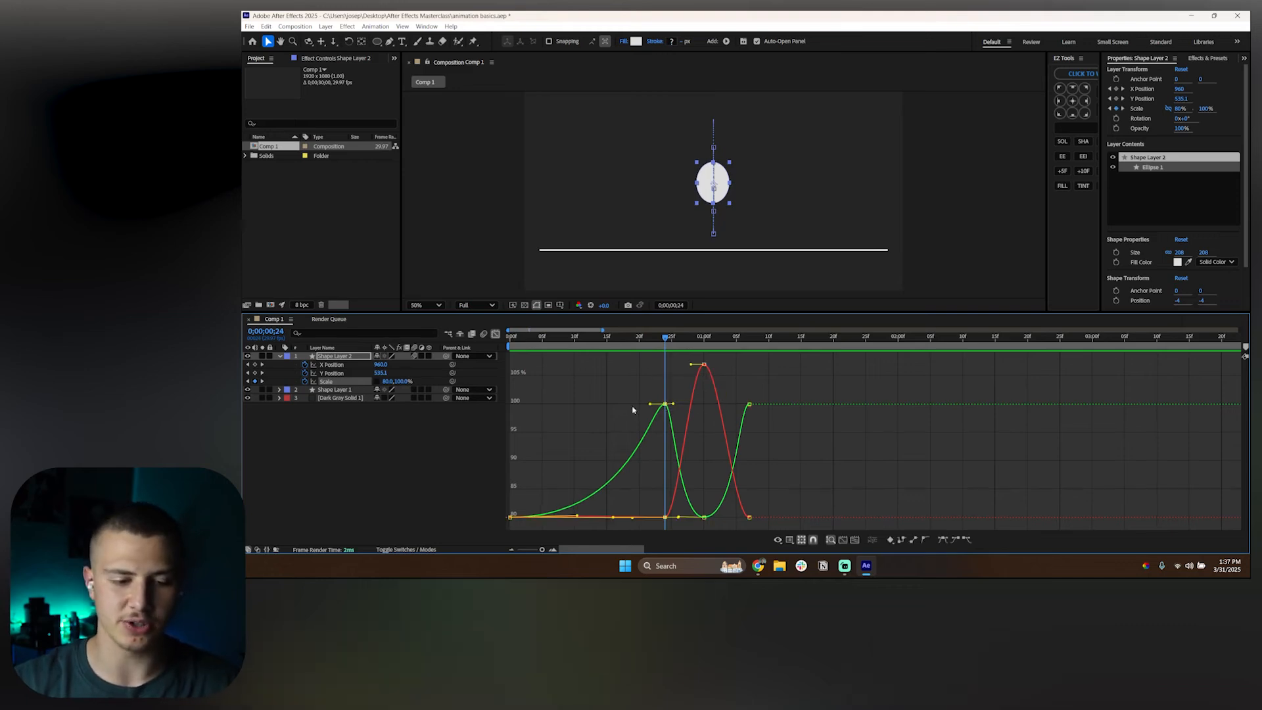
left_click(636, 391)
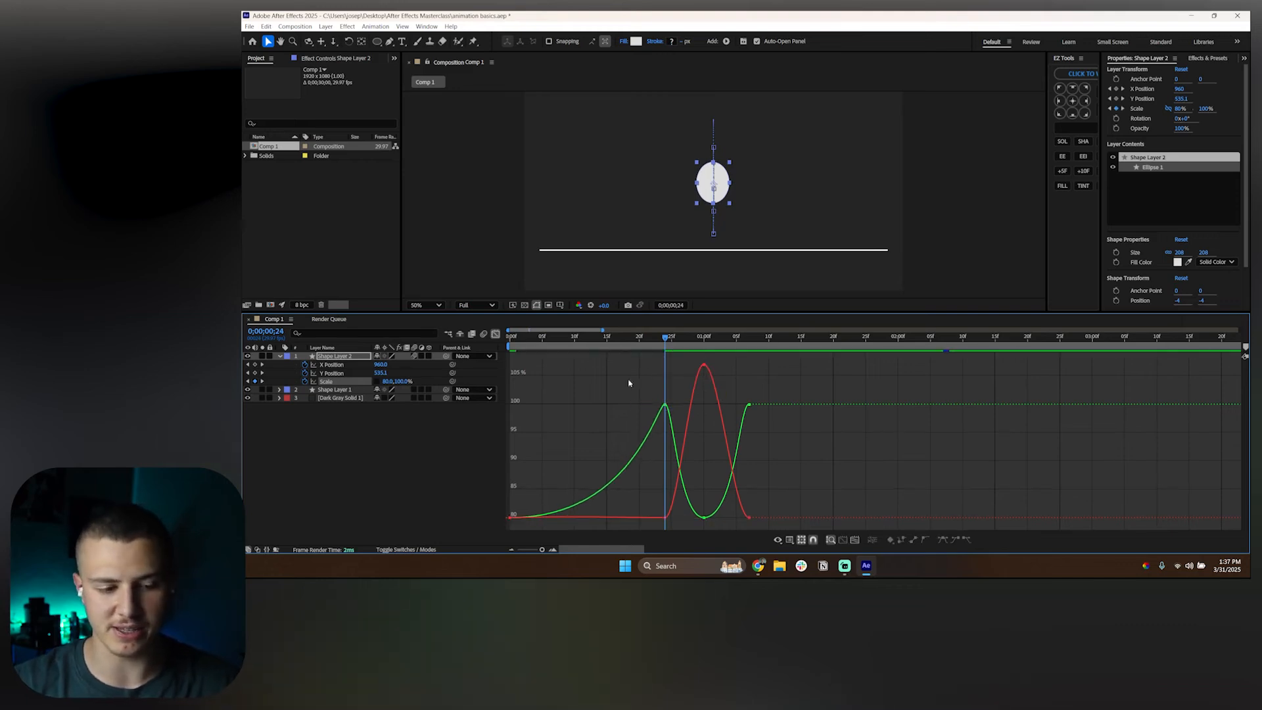
Step: Level and lengthen the first Scale keyframe's outgoing width handle so the width curve stays flat until 0;00;00;24
left_click(571, 516)
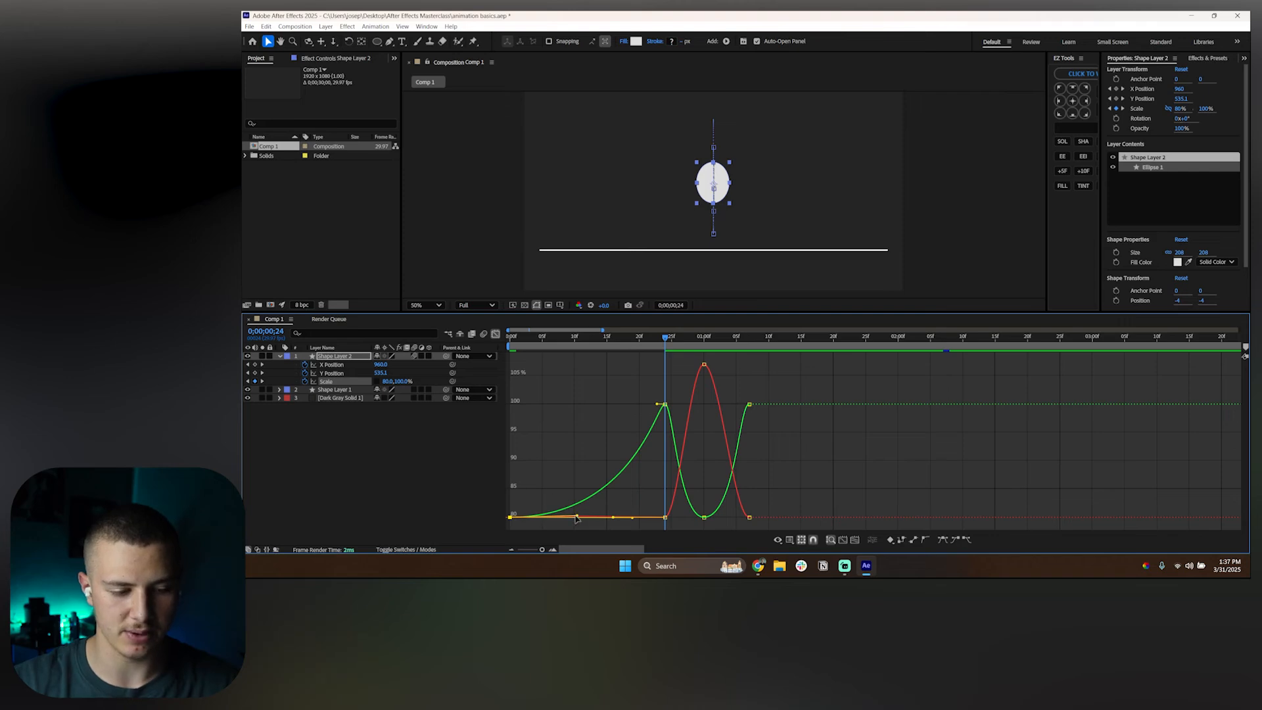
left_click_drag(576, 519, 608, 521)
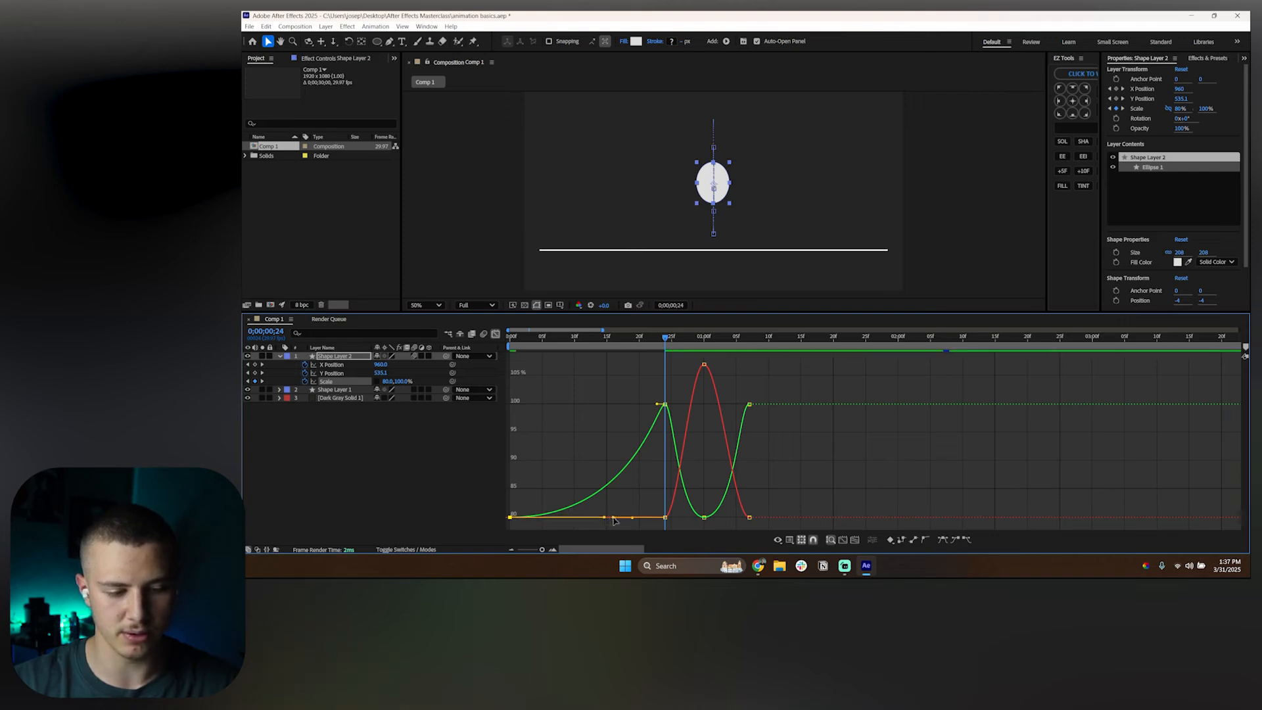
mouse_move(518, 509)
left_mouse_down()
mouse_move(490, 541)
mouse_move(616, 516)
mouse_move(611, 494)
left_mouse_up()
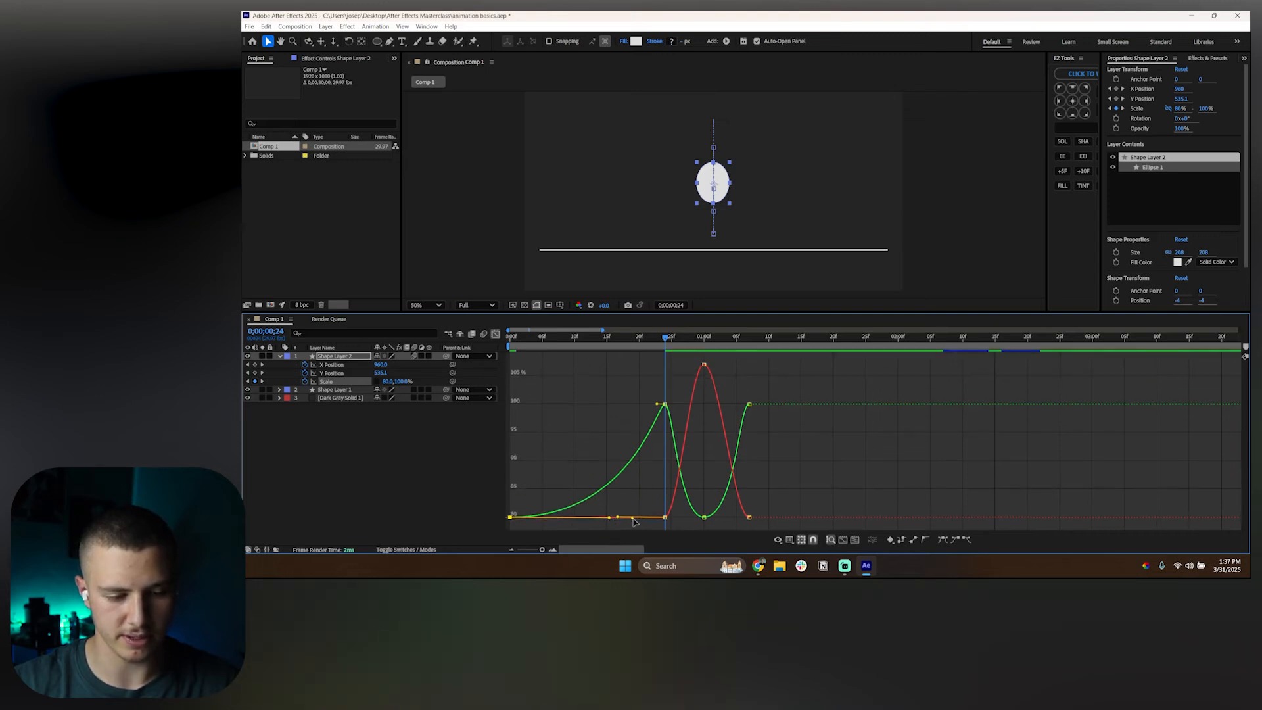
Step: Play the bounce from the start and undo the last reshaping of the Scale height curve
left_click(547, 354)
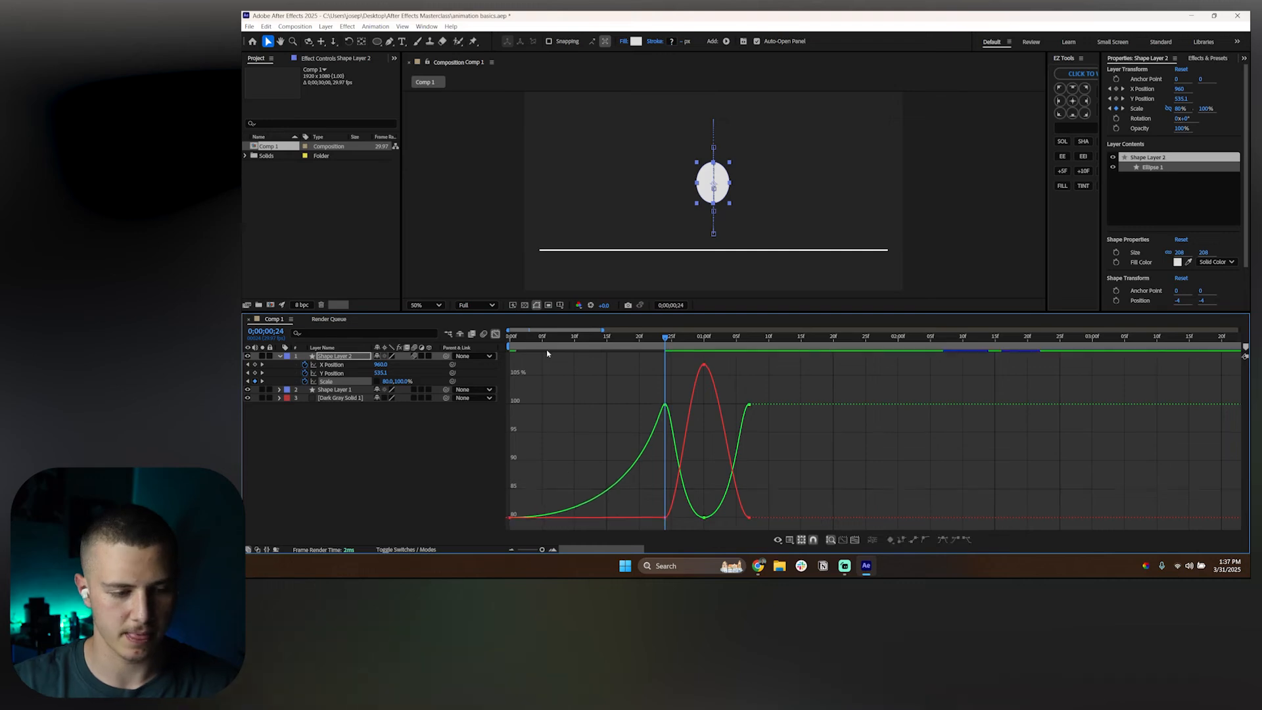
key("space")
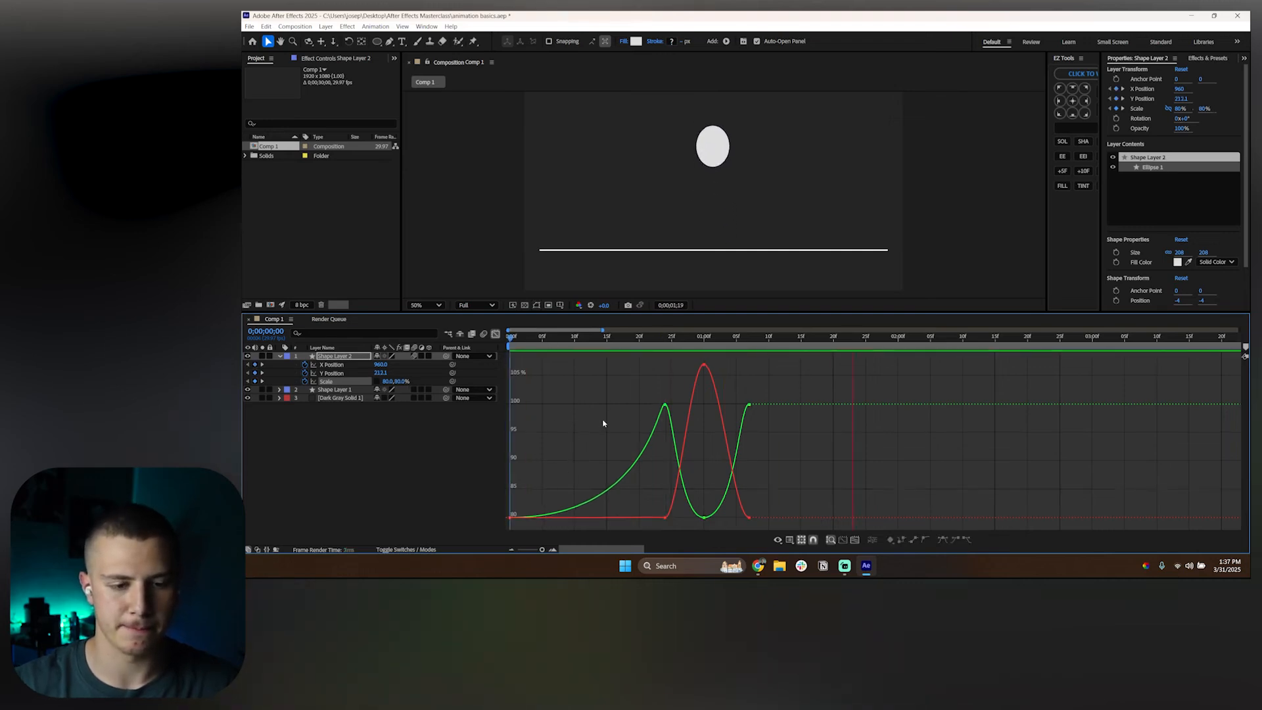
key("space")
key("ctrl+z")
key("space")
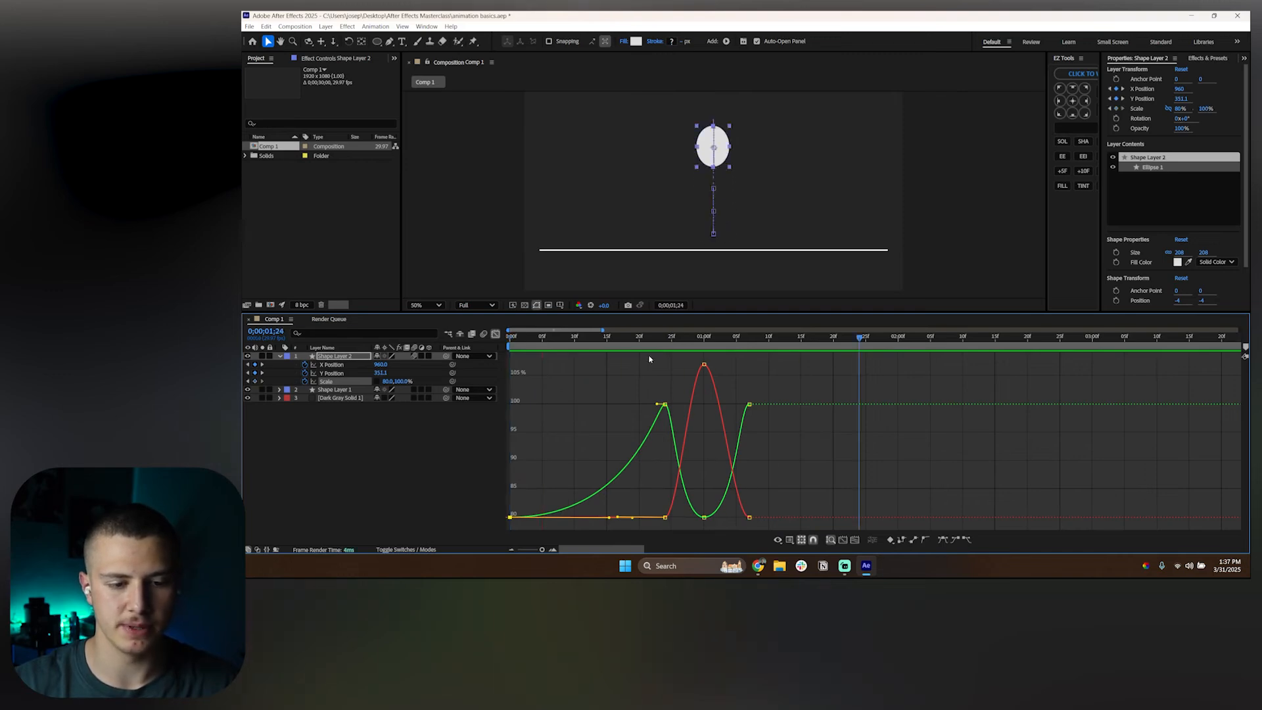
key("space")
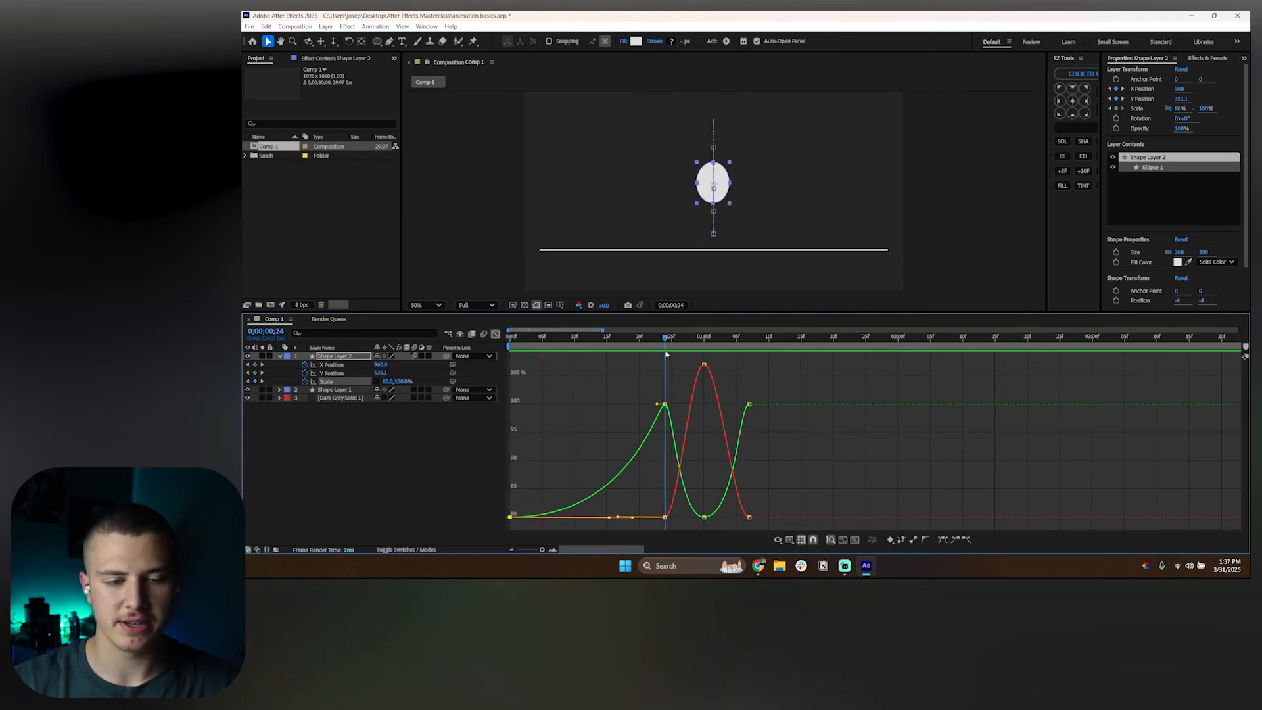
Step: Move the Scale stretch keyframe at 0;00;00;24 to 0;00;00;28, just before the ground hit, and preview the bounce
mouse_move(666, 355)
left_mouse_down()
mouse_move(705, 355)
mouse_move(659, 355)
mouse_move(685, 361)
left_mouse_up()
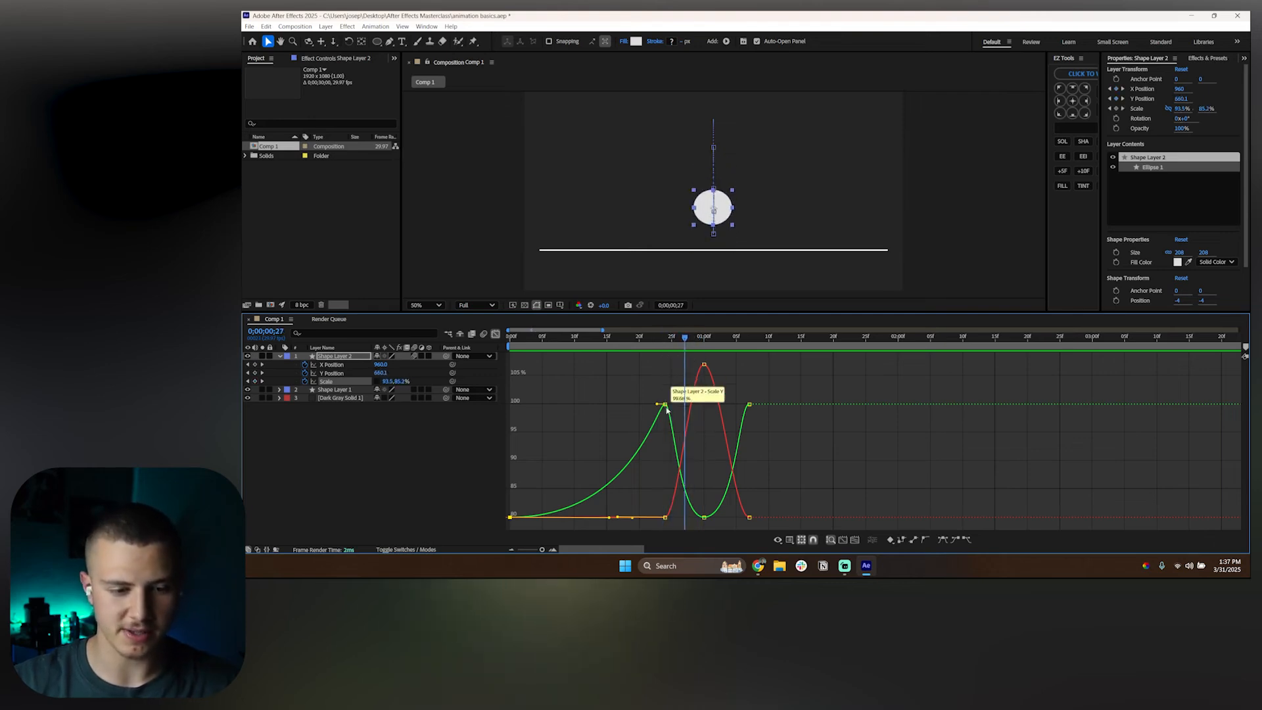
left_click_drag(667, 409, 686, 408)
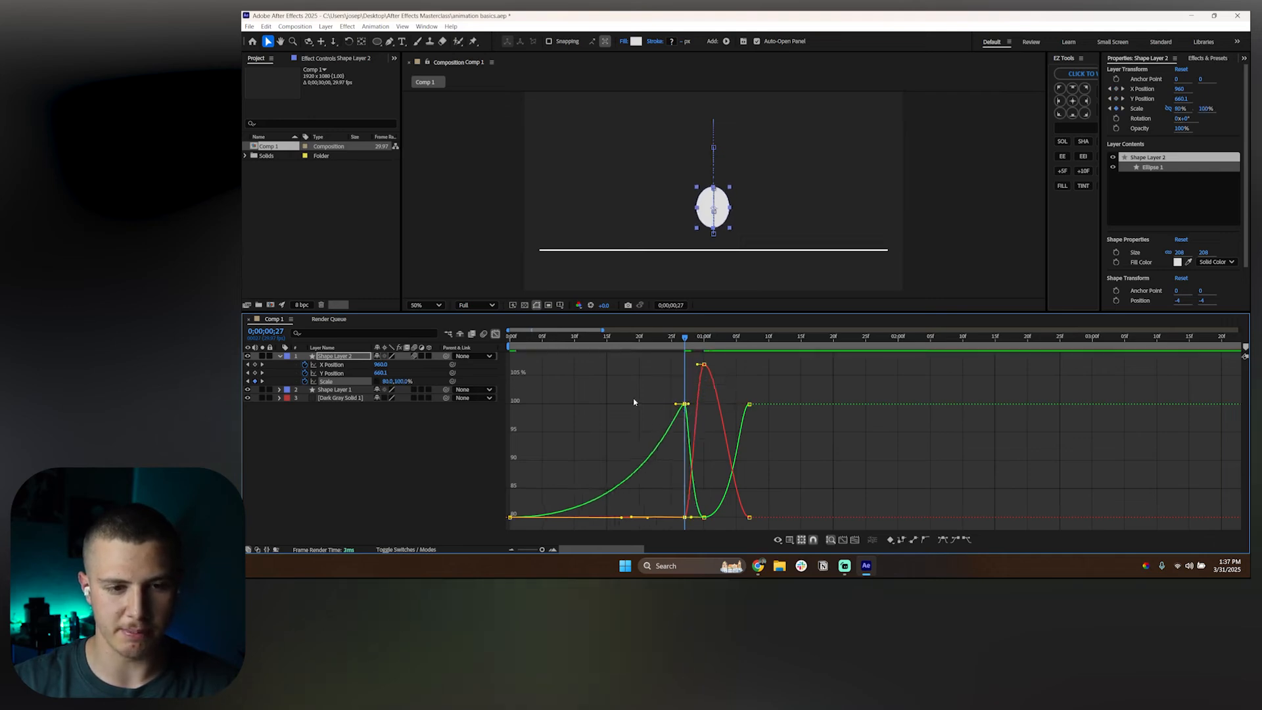
left_click(634, 401)
left_click(692, 337)
left_click_drag(701, 339, 692, 341)
left_click_drag(685, 405, 691, 404)
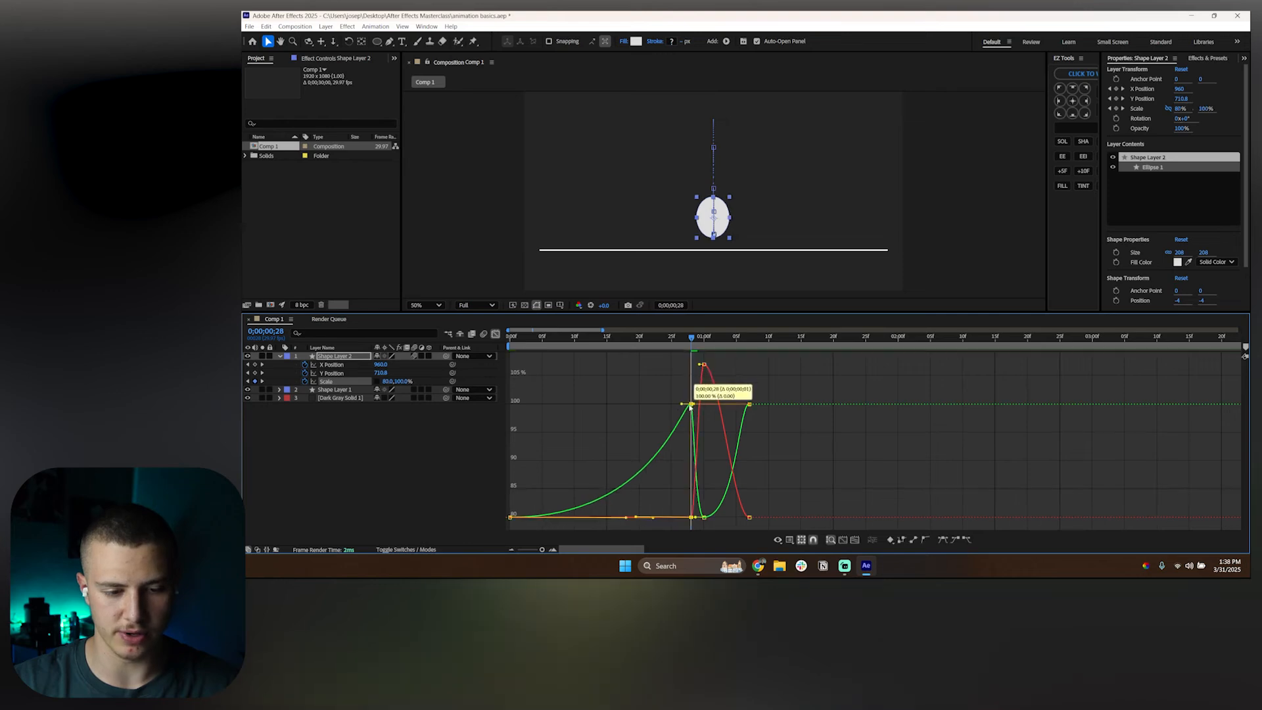
left_click(662, 386)
left_click_drag(685, 339, 571, 351)
key("space")
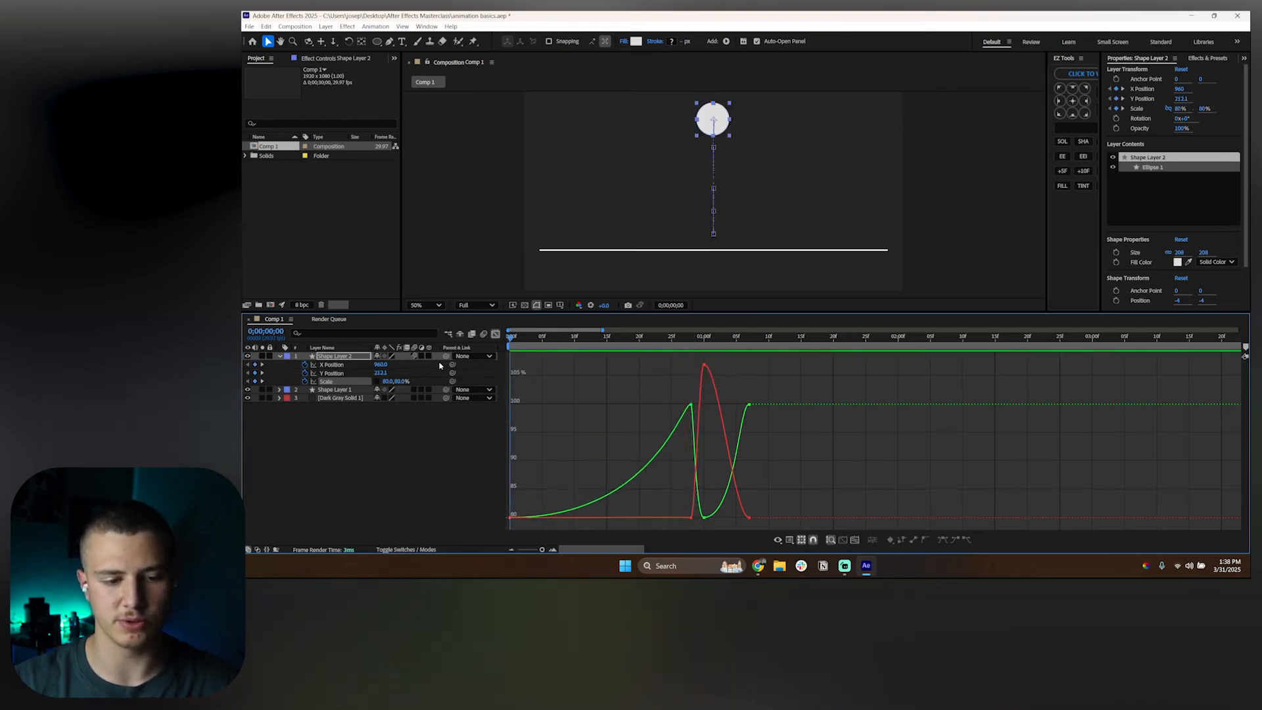
Step: Lengthen the width curve's incoming handle at the 0;00;01;07 Scale keyframe and play the bounce from the start
left_click_drag(687, 342, 709, 366)
left_click(706, 372)
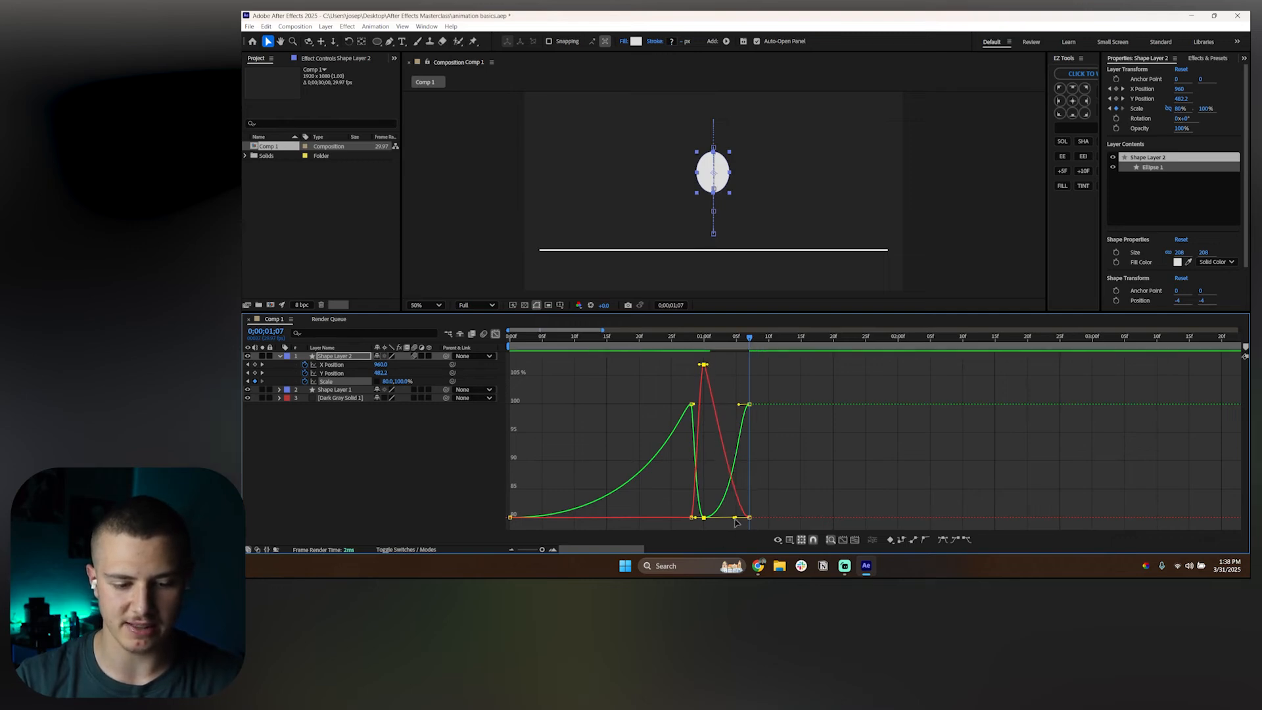
left_click_drag(735, 518, 720, 522)
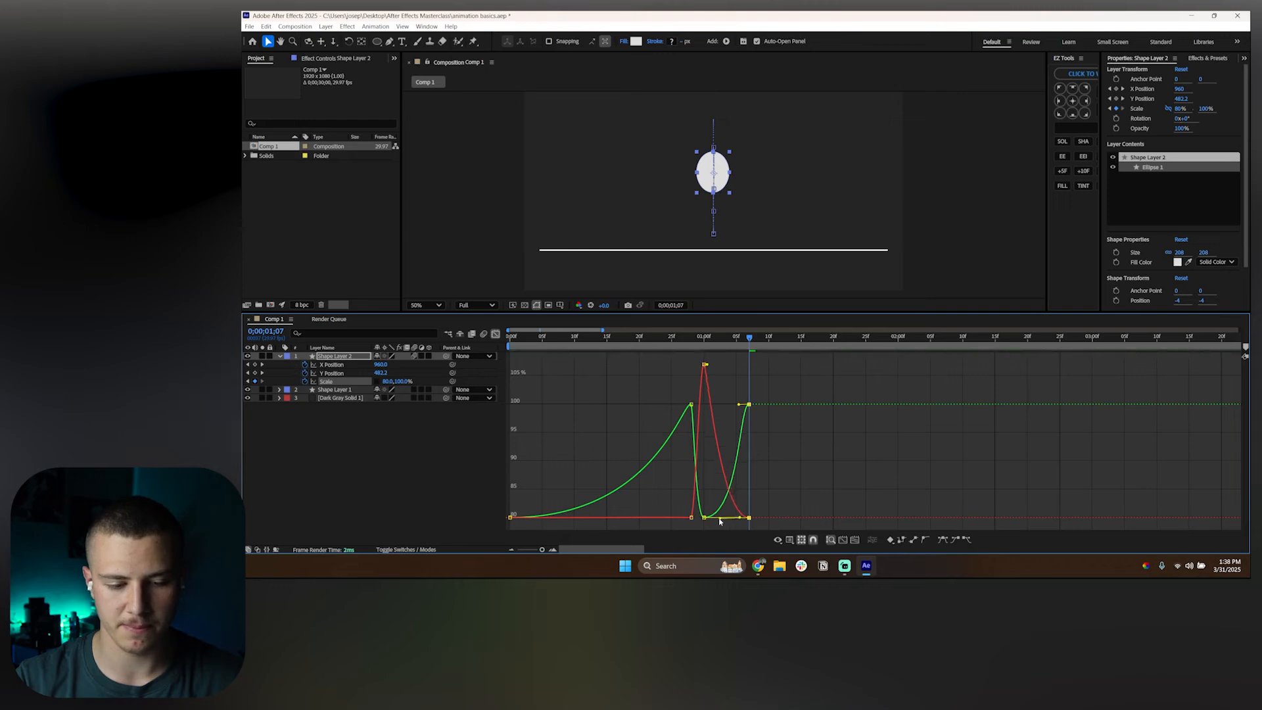
left_click(710, 360)
left_click_drag(707, 338, 510, 338)
key("space")
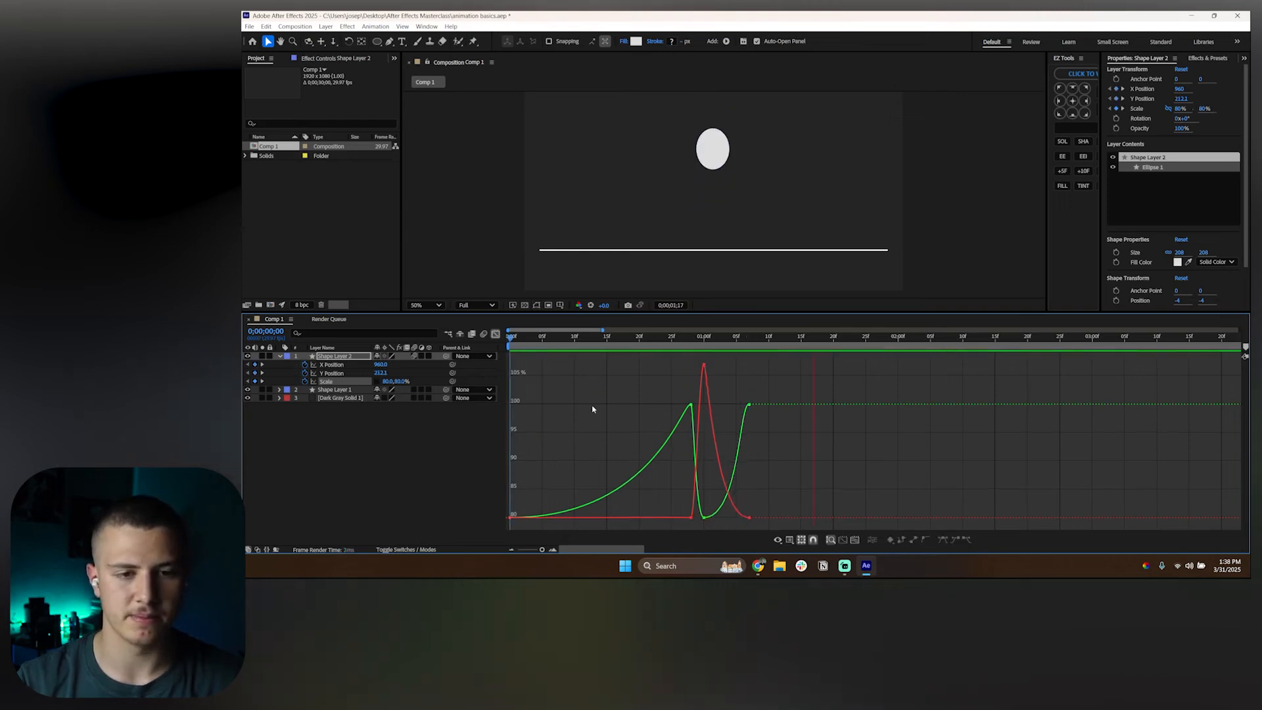
key("space")
Step: Leave the graph view and add a Scale keyframe at 0;00;01;17 with the height set to 80%
left_click(496, 334)
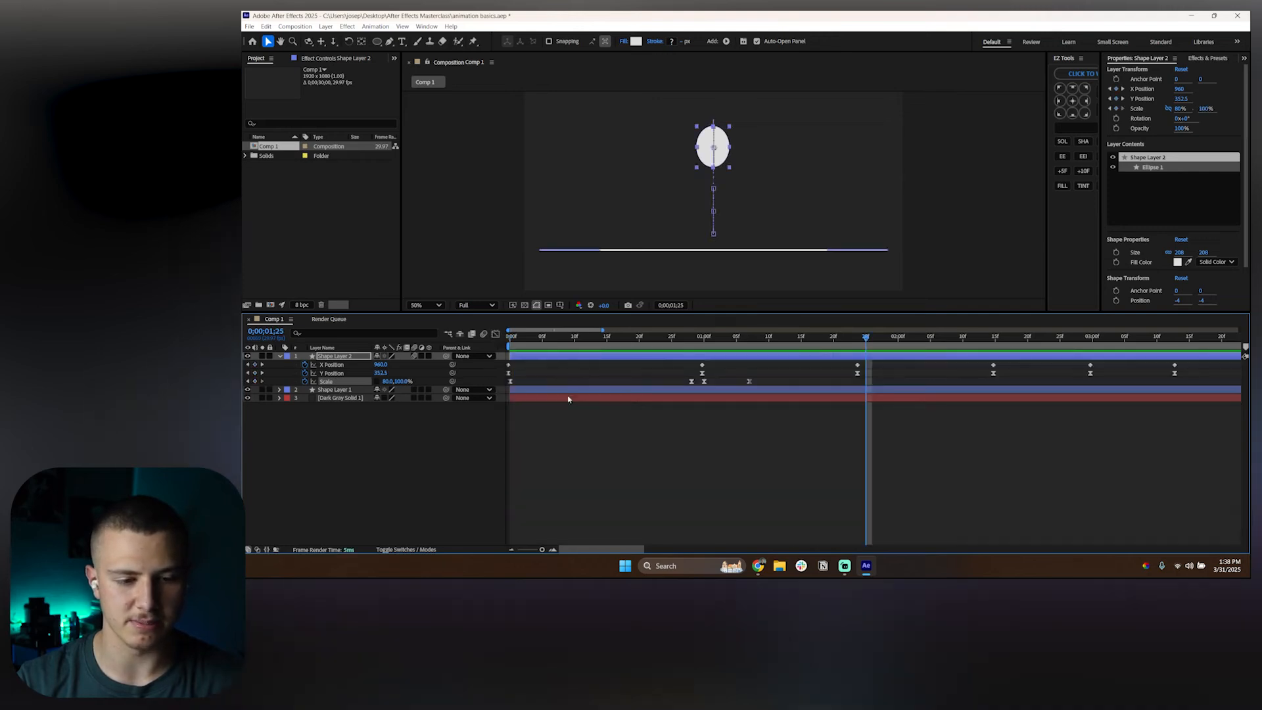
left_click(749, 338)
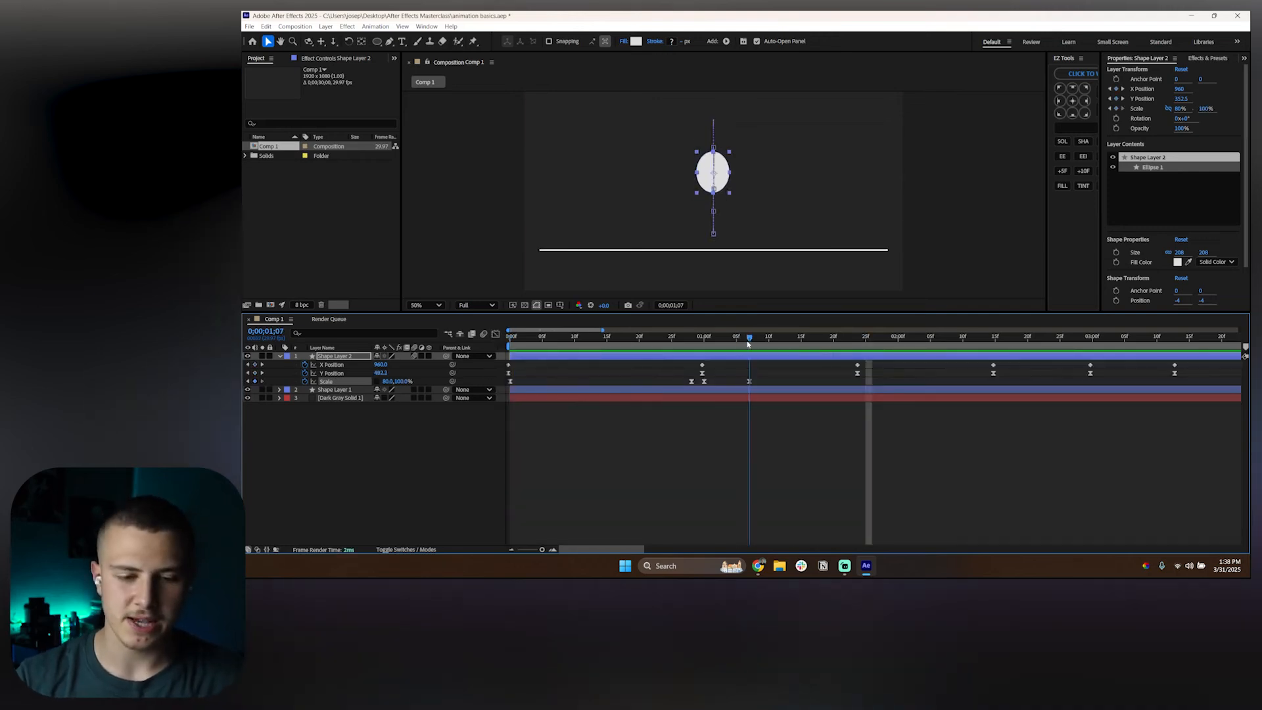
left_click(731, 360)
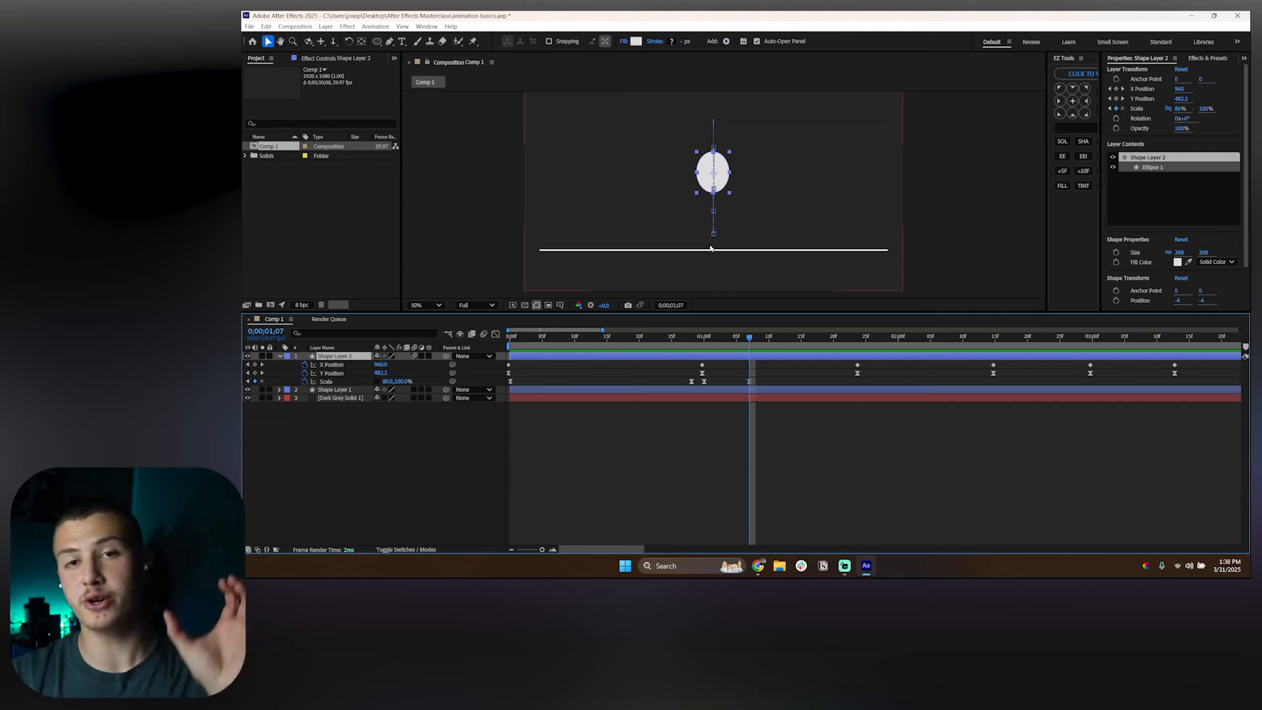
left_click_drag(766, 338, 816, 338)
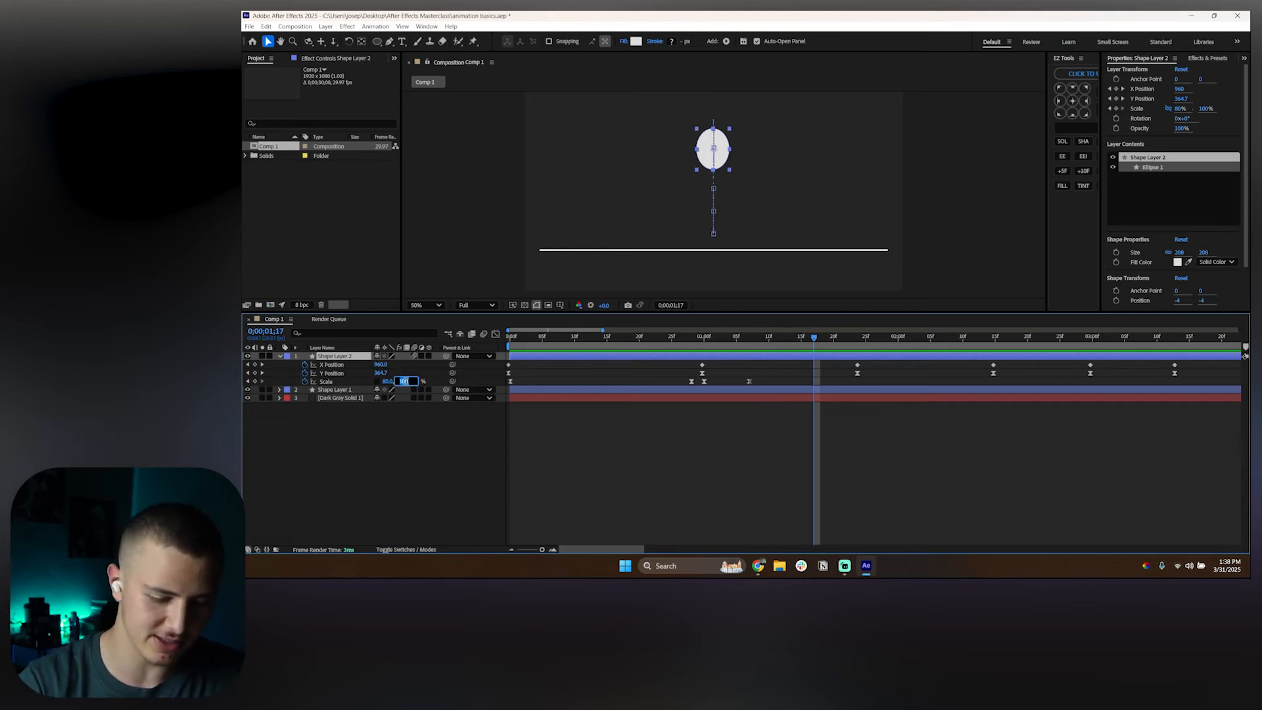
key("Return")
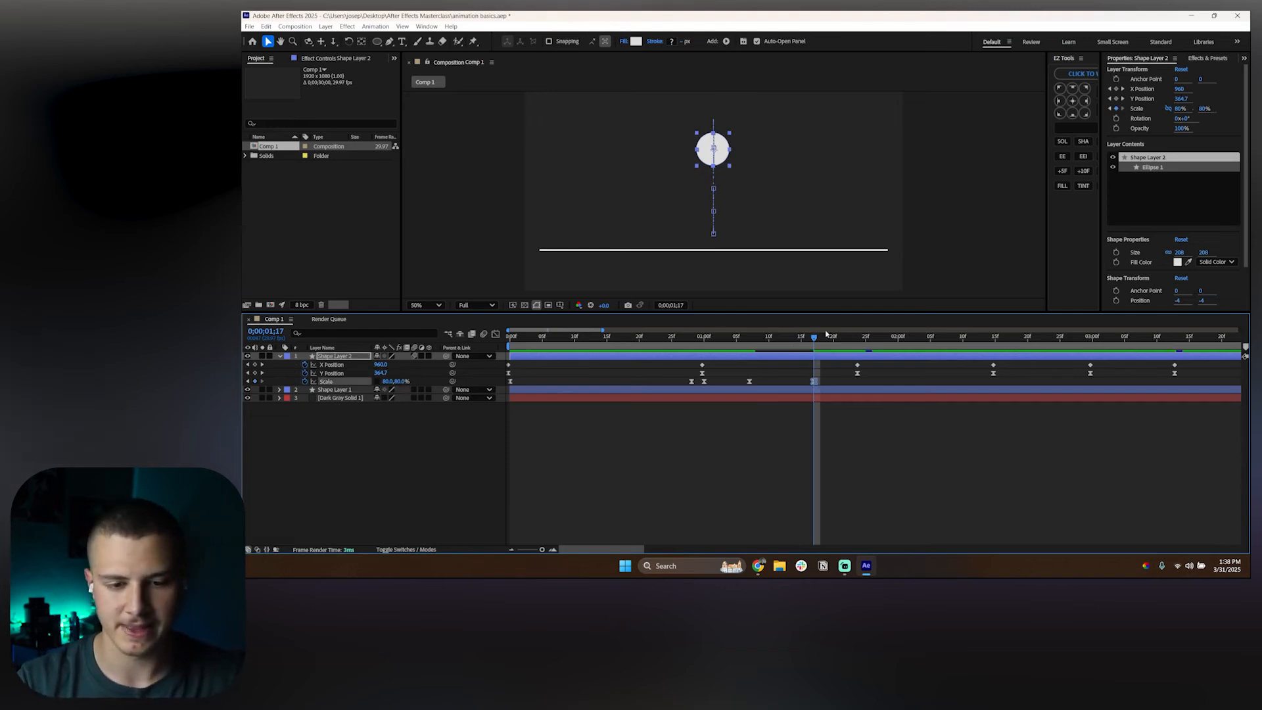
mouse_move(818, 339)
left_mouse_down()
mouse_move(860, 339)
mouse_move(815, 348)
left_mouse_up()
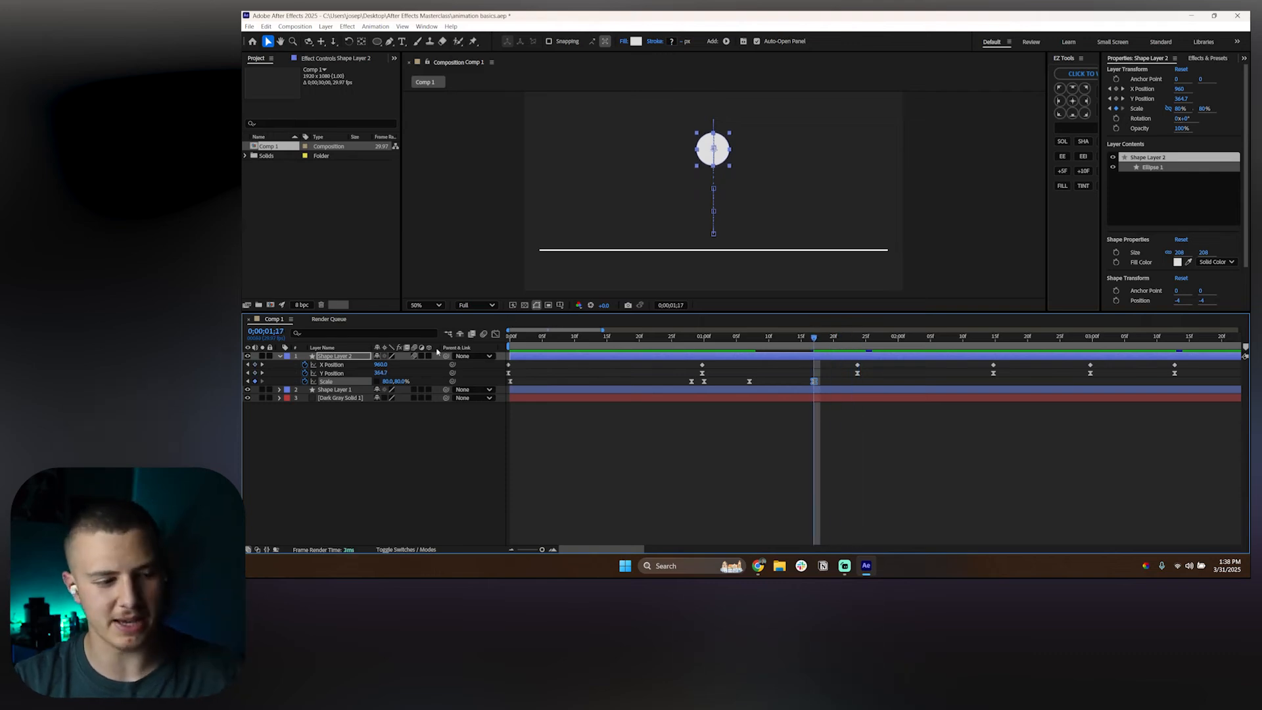
Step: Set the 0;00;01;17 Scale keyframe's width to 90% and move it to 0;00;01;24, the peak of the second bounce
left_click(389, 382)
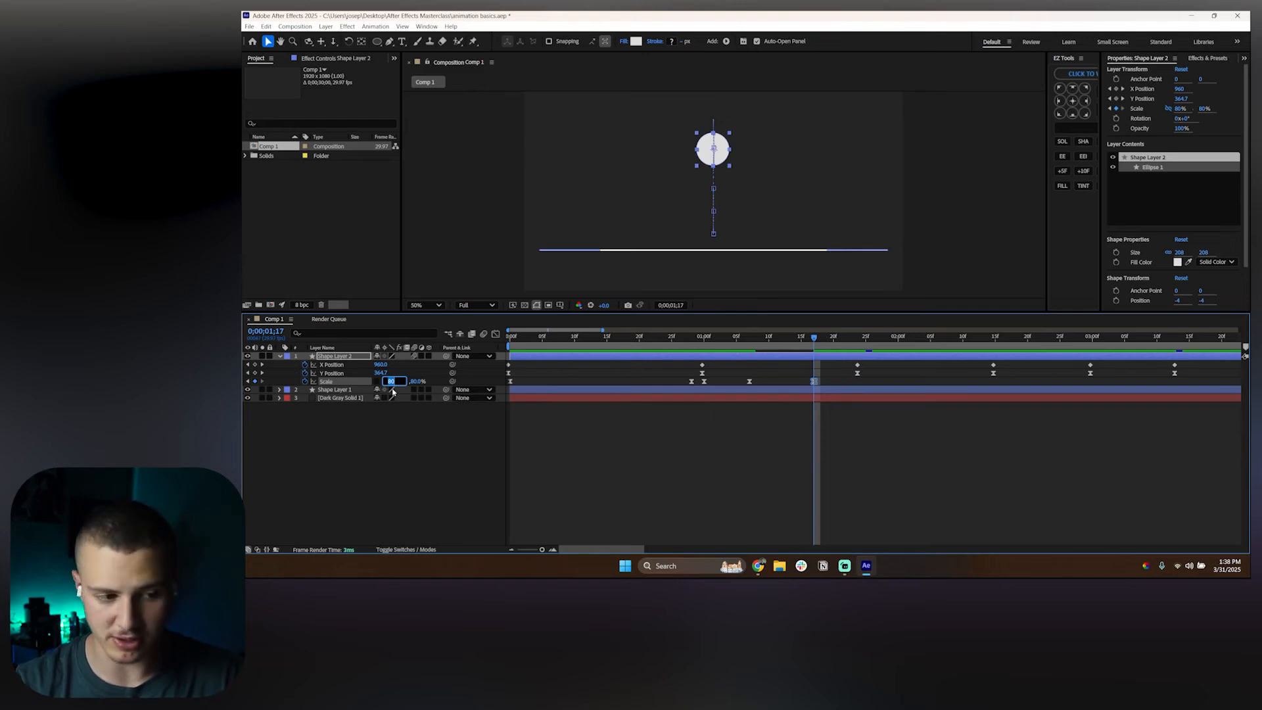
type("90")
key("Return")
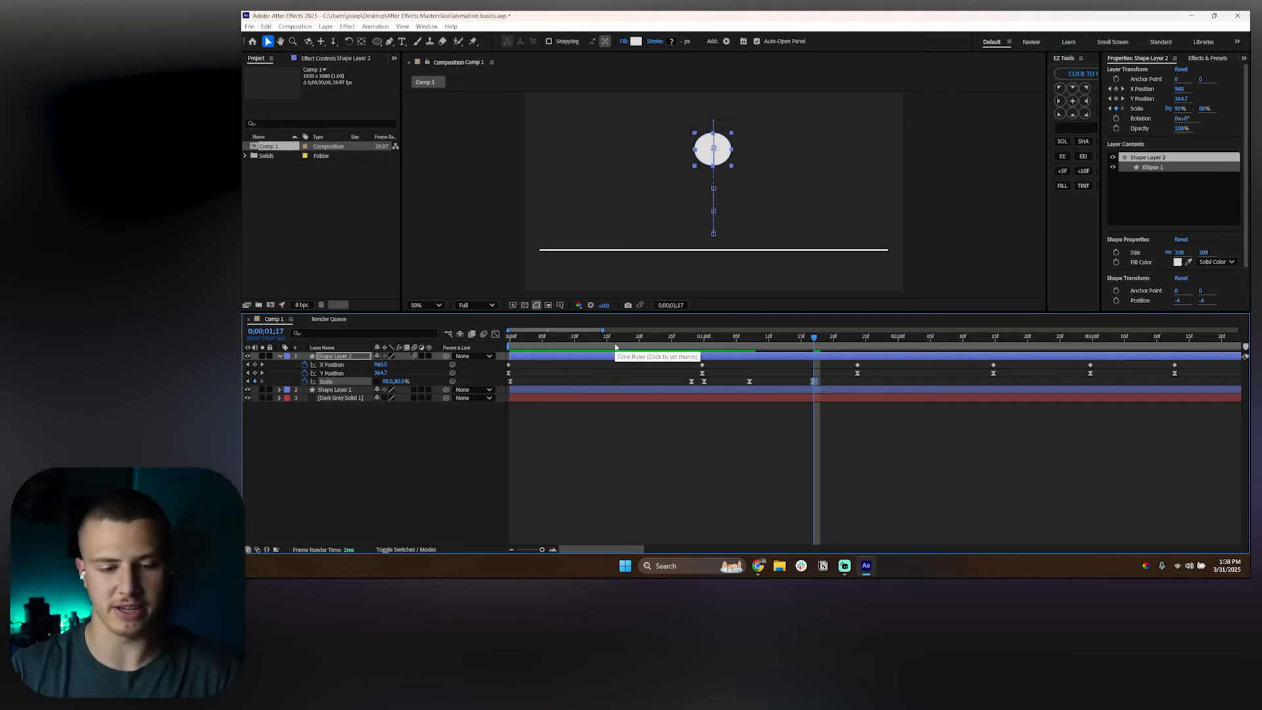
left_click_drag(816, 337, 860, 338)
left_click_drag(833, 383, 858, 383)
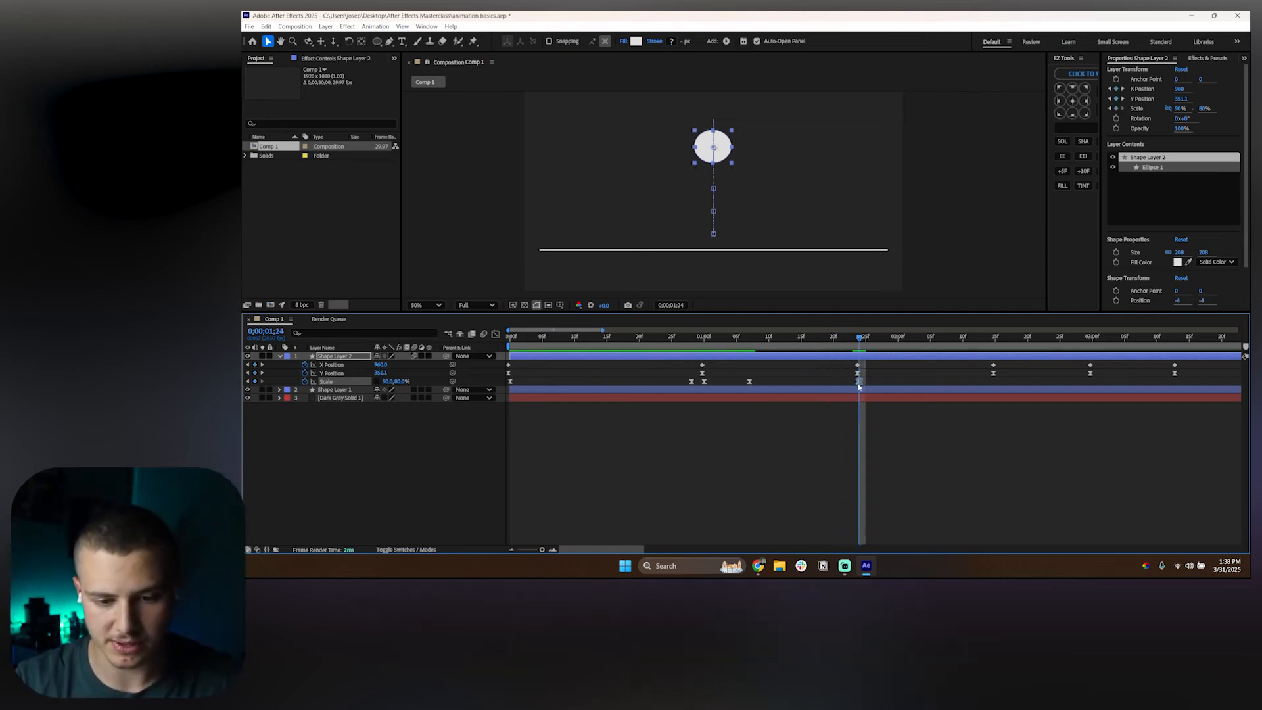
Step: Add a stretch Scale keyframe of 79% width and 105% height at 0;00;02;12, before the second ground hit
left_click(881, 339)
left_click_drag(885, 343, 990, 339)
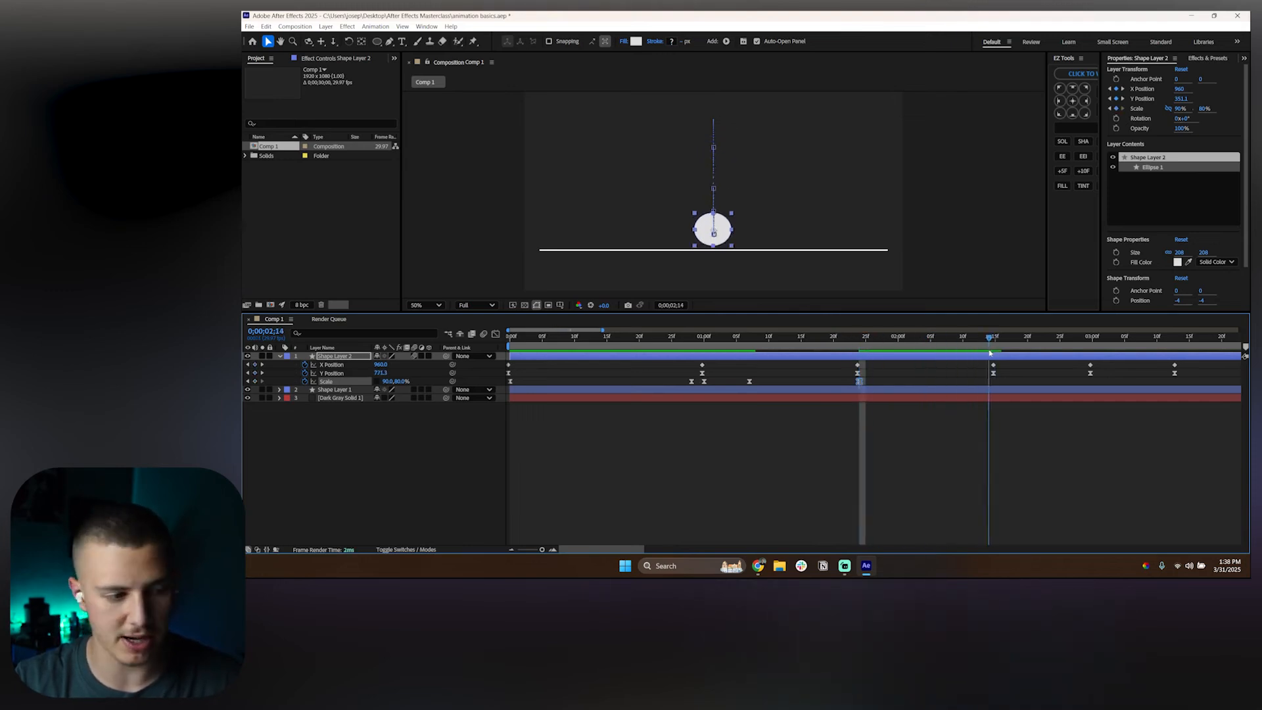
left_click_drag(988, 341, 977, 341)
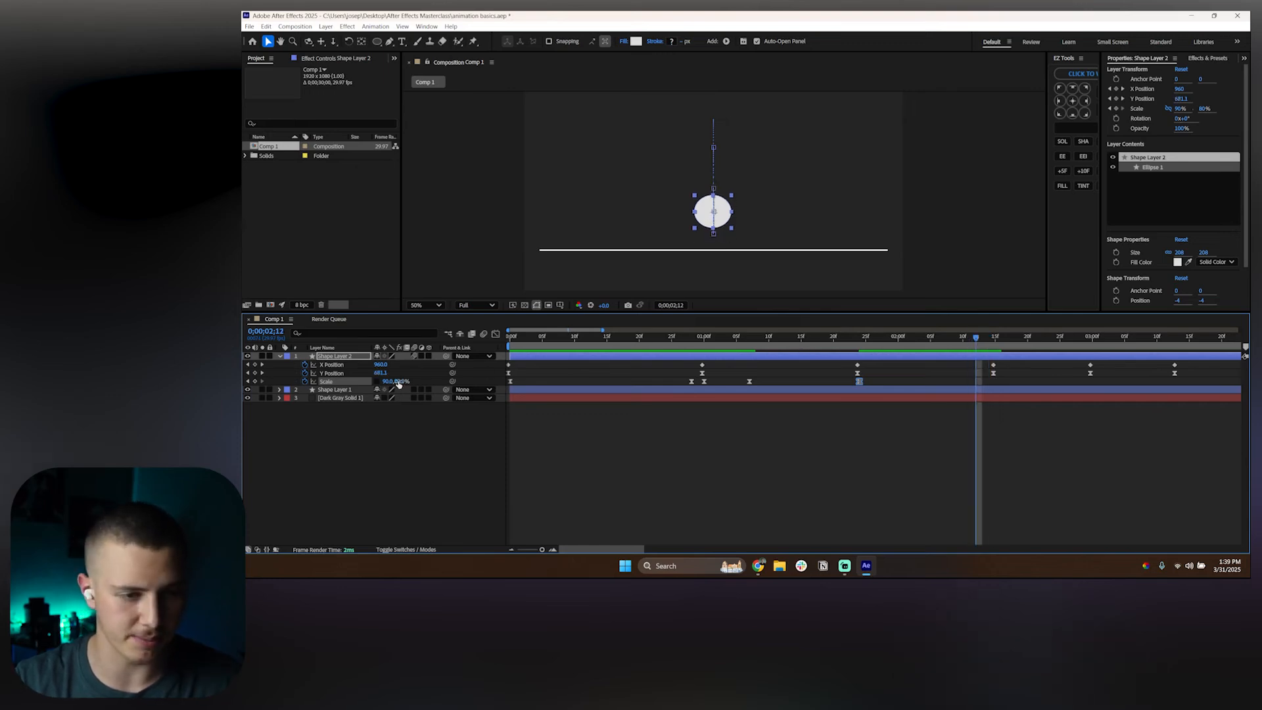
mouse_move(398, 384)
left_mouse_down()
mouse_move(417, 381)
mouse_move(383, 382)
left_mouse_up()
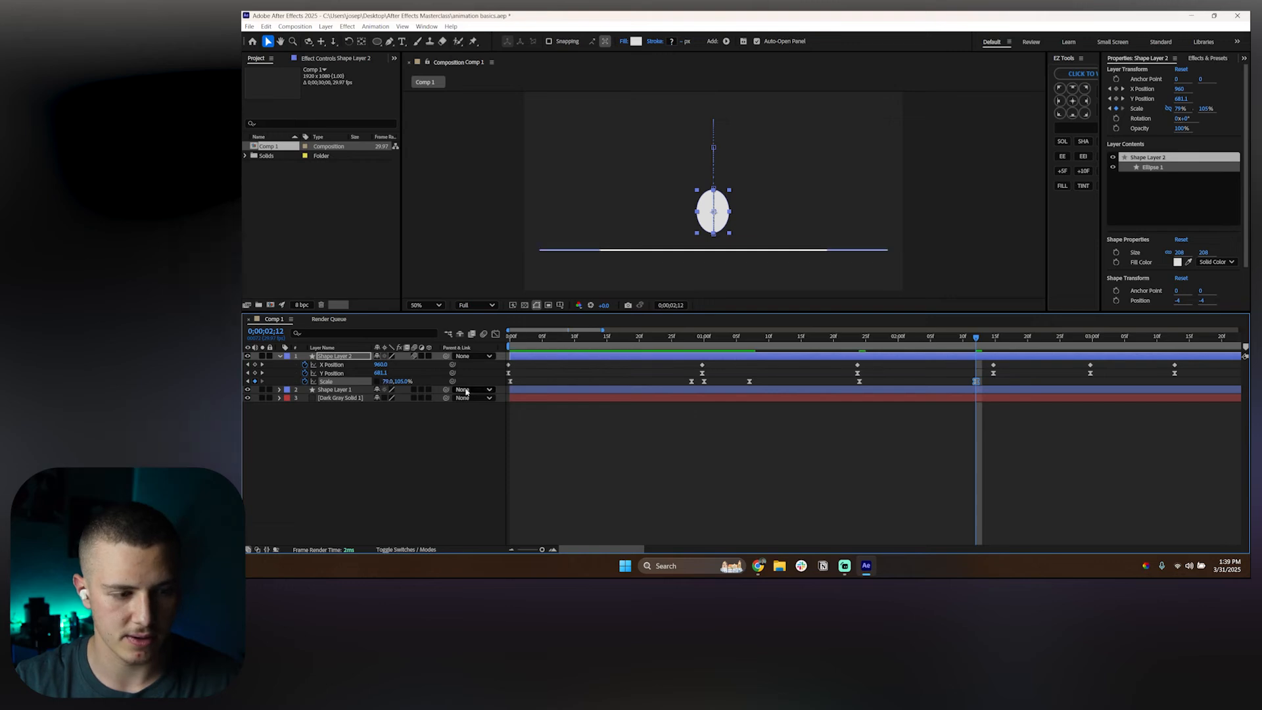
Step: Add Scale keyframes of 101% width and 80% height at 0;00;02;15, and 80% width and 100% height at 0;00;02;18
left_click_drag(978, 338, 996, 338)
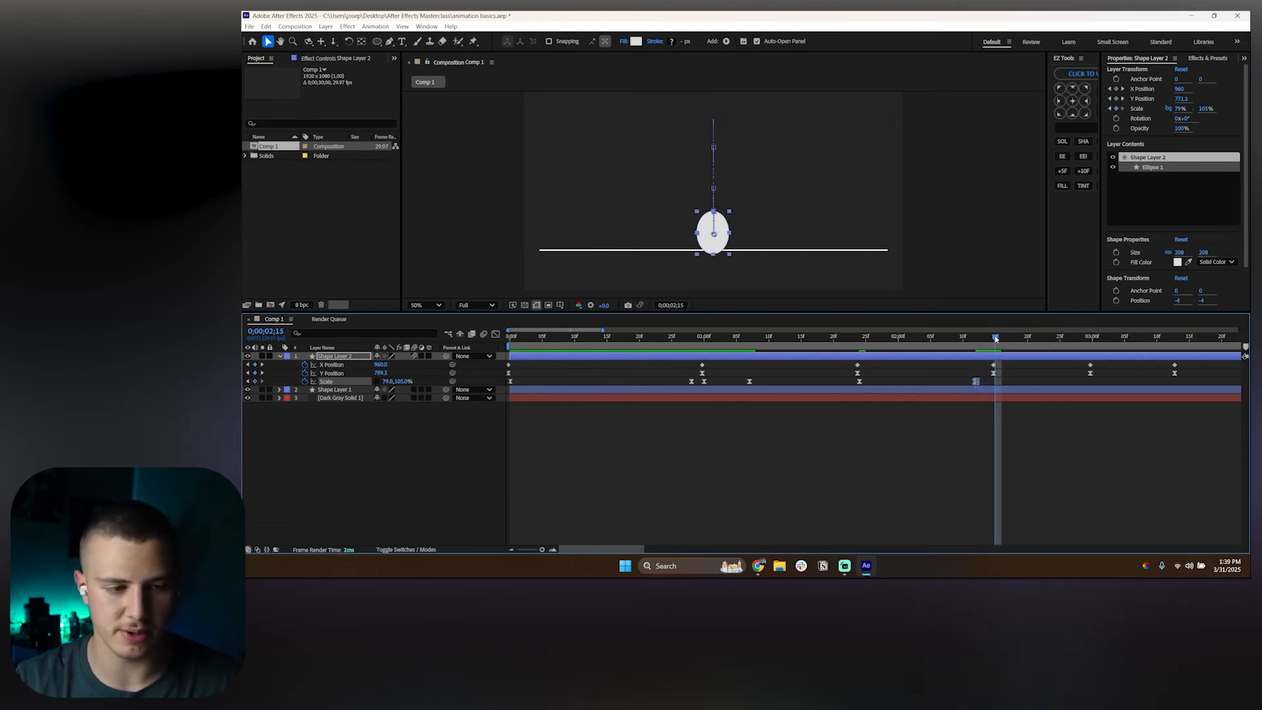
left_click_drag(398, 382, 401, 381)
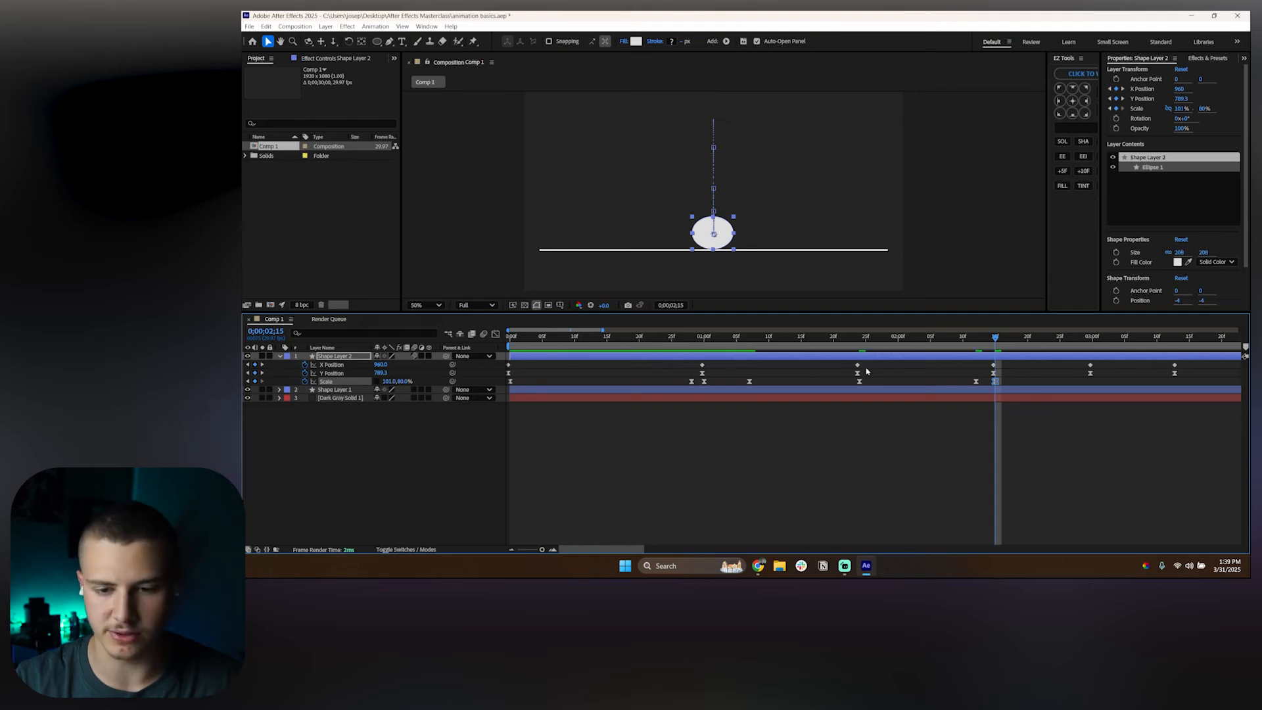
left_click_drag(997, 338, 1006, 341)
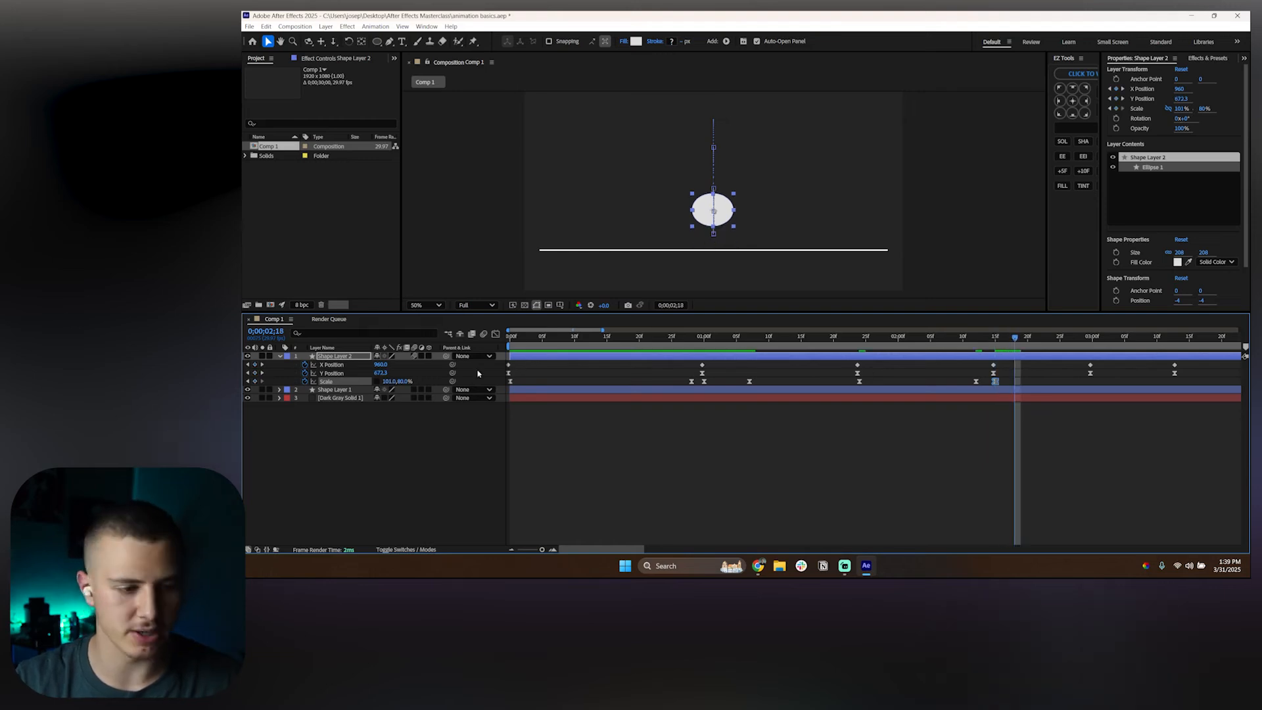
left_click_drag(386, 382, 407, 382)
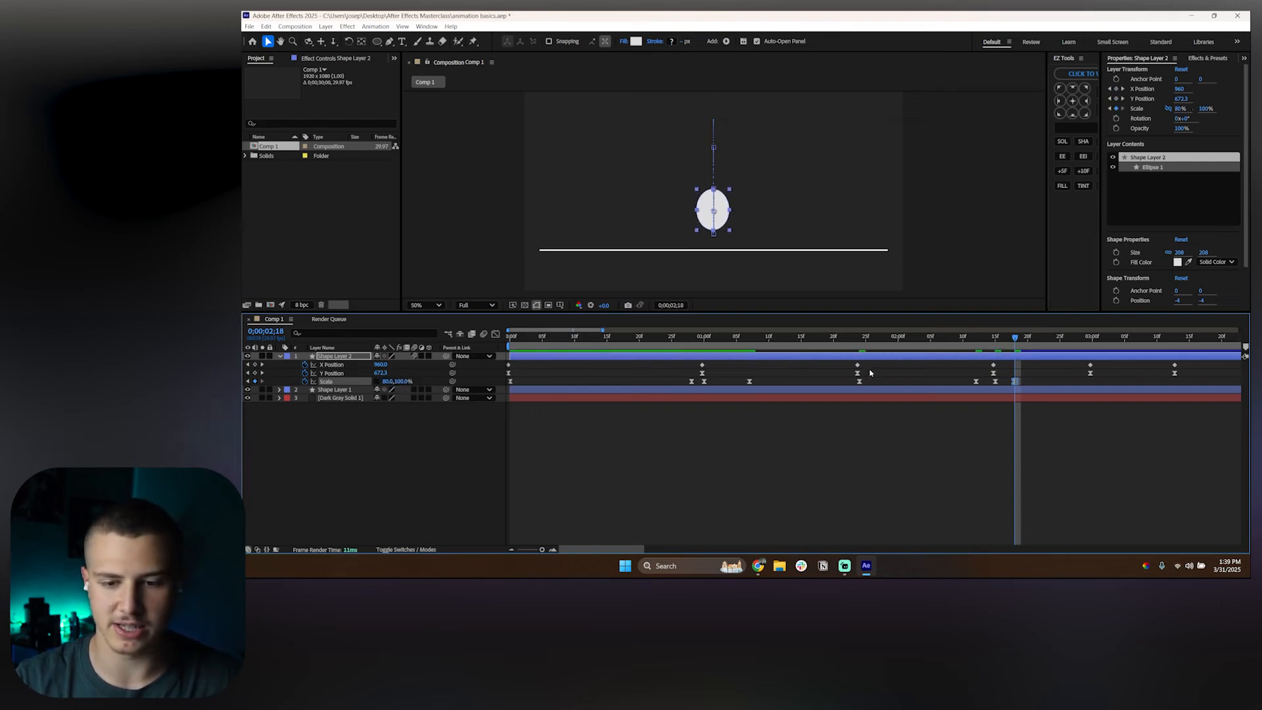
Step: Add a Scale keyframe of 96% width and 81% height at 0;00;02;28, near the peak of the third bounce
left_click_drag(1019, 347, 1081, 347)
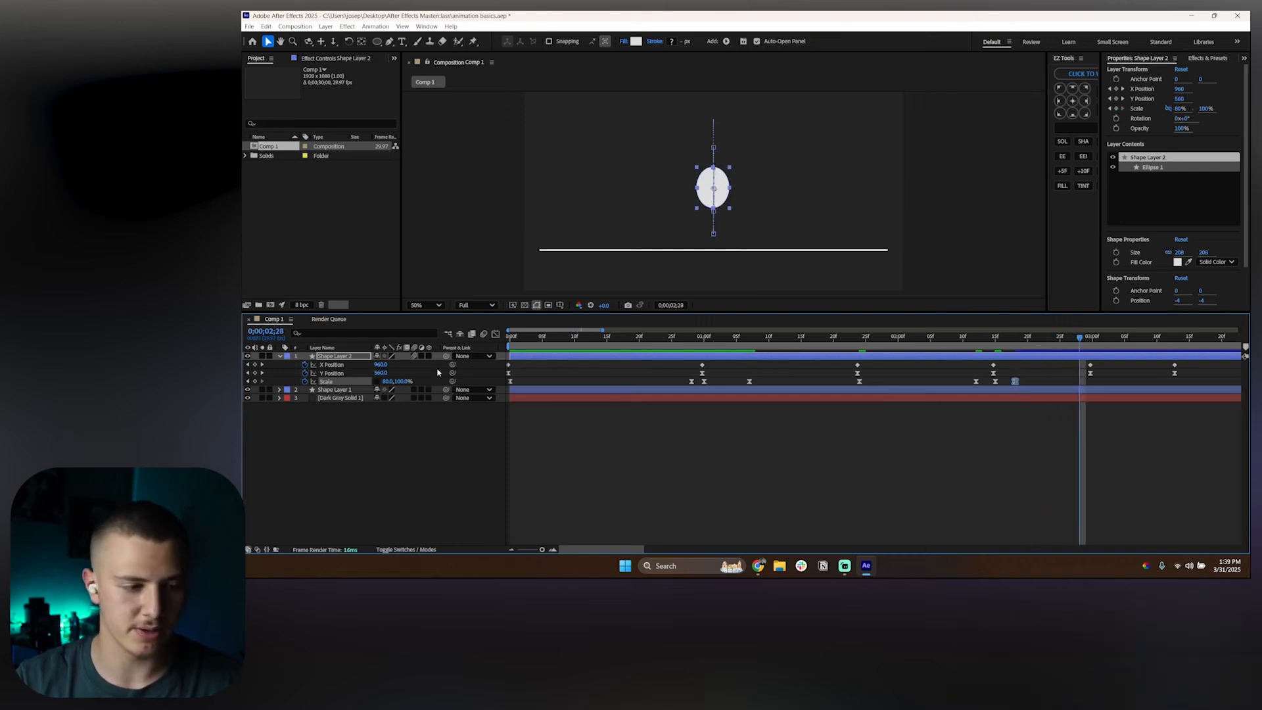
left_click_drag(402, 383, 1004, 404)
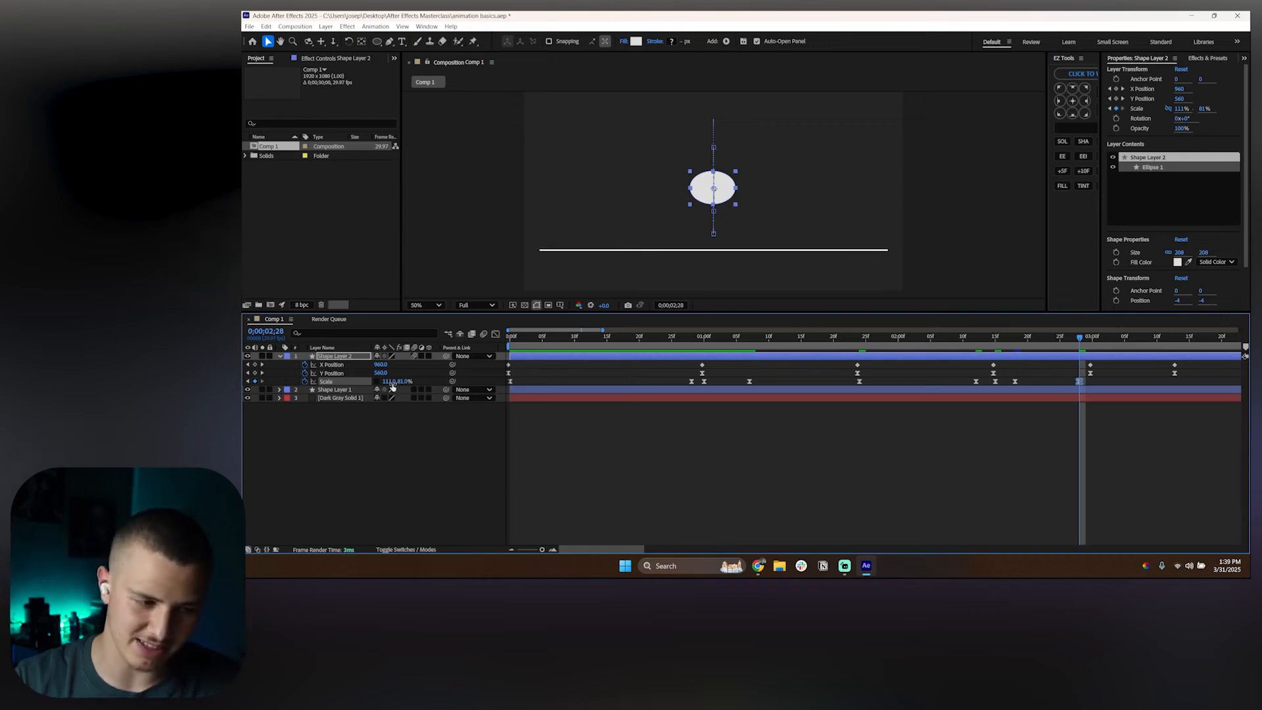
left_click_drag(393, 387, 386, 384)
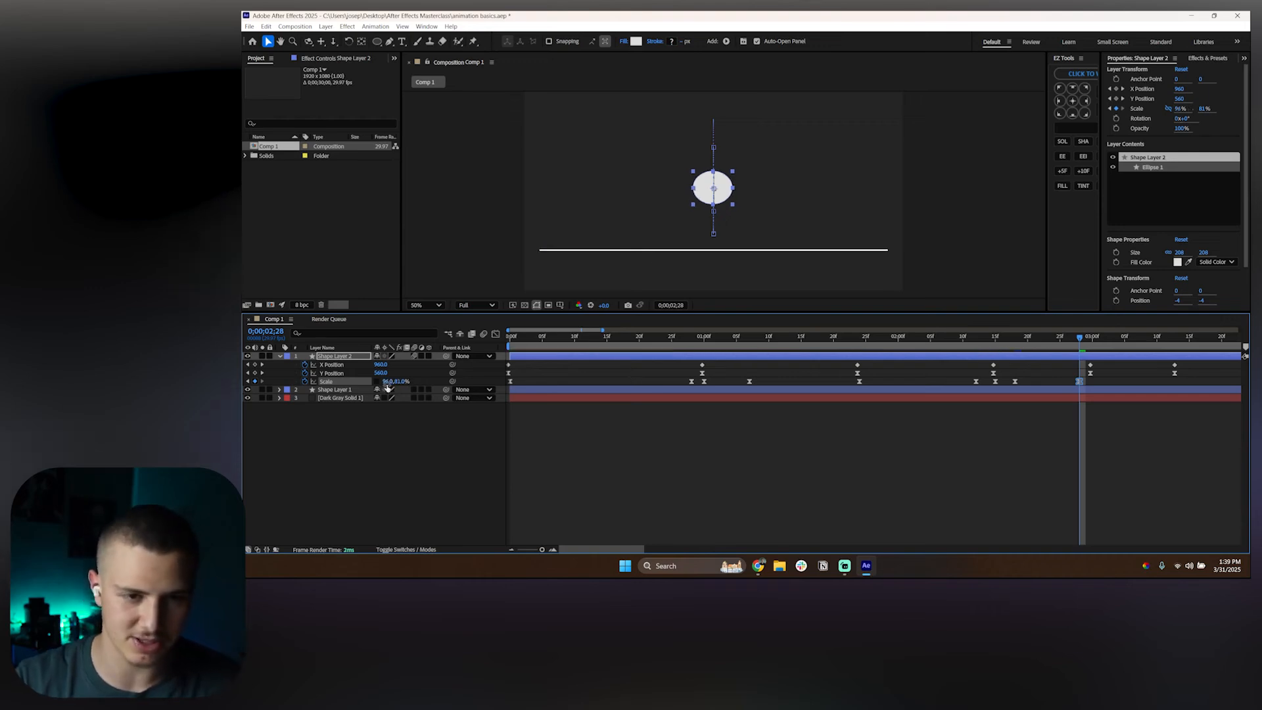
Step: Add a Scale keyframe of 80% width and 100% height at 0;00;03;09 and shift it about two frames closer to the third ground hit
left_click_drag(1085, 340, 1153, 344)
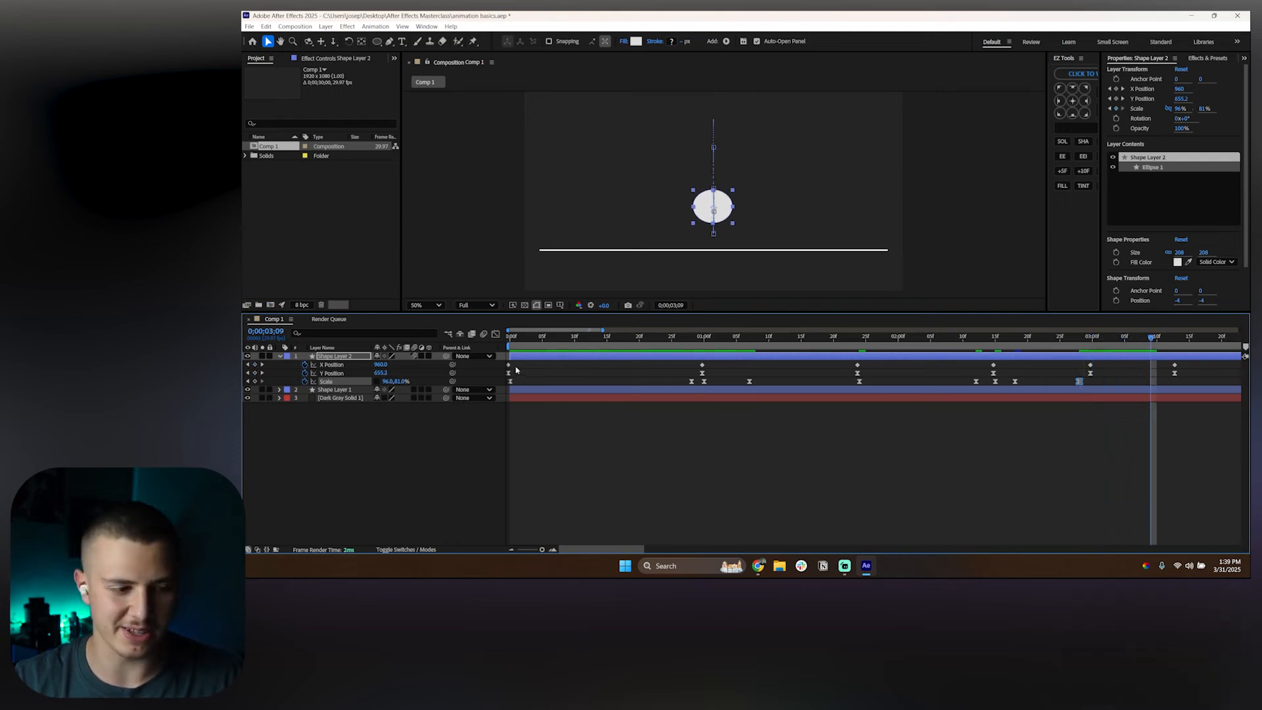
left_click_drag(391, 384, 411, 382)
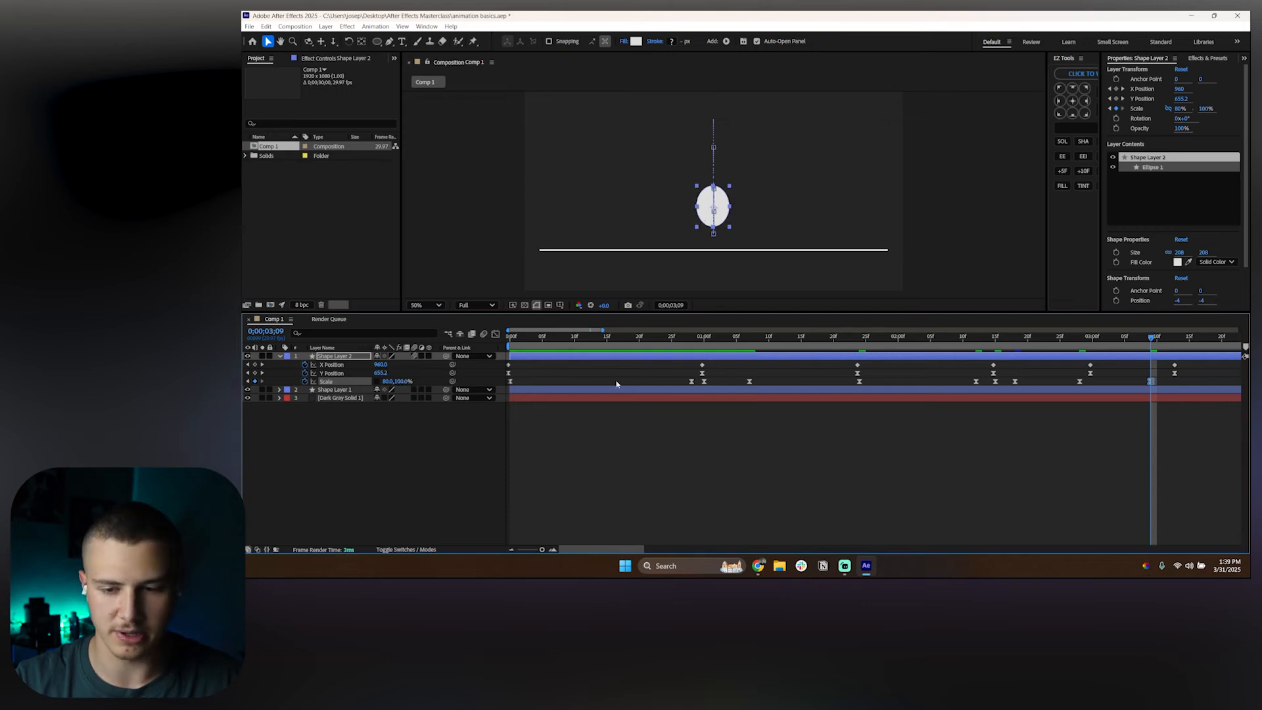
left_click_drag(1151, 339, 1171, 341)
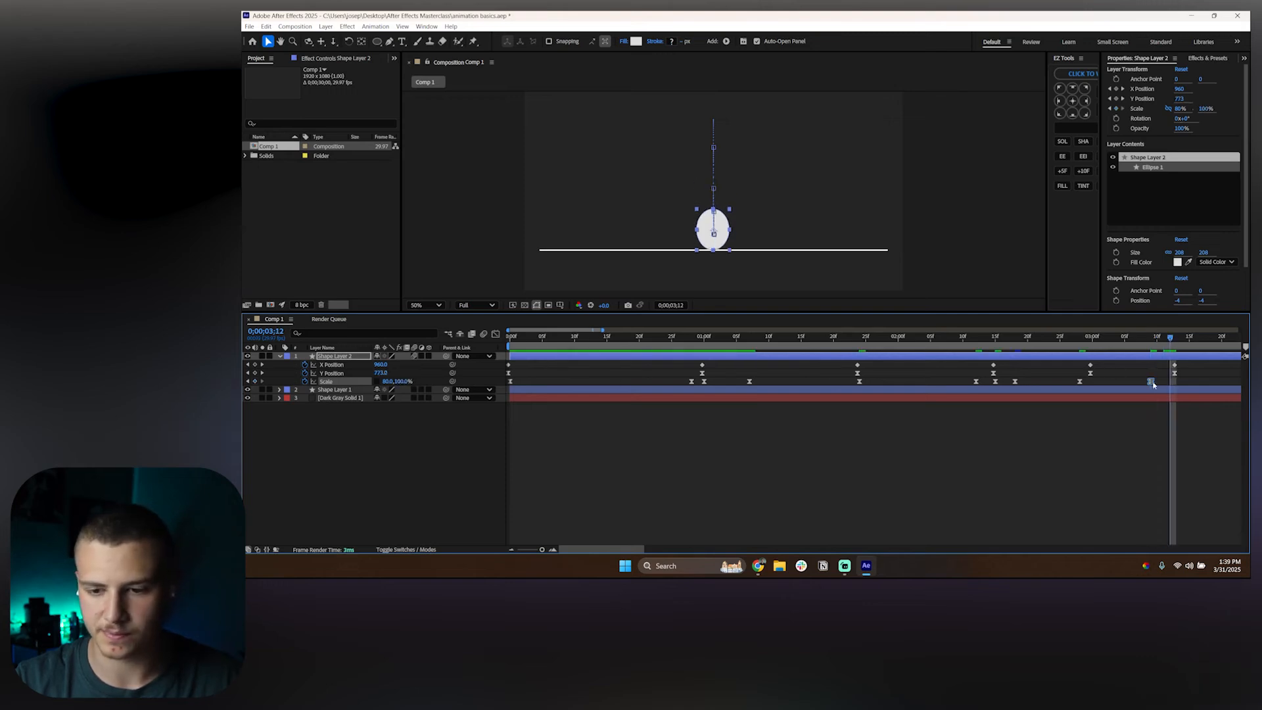
left_click_drag(1153, 382, 1164, 382)
Step: Add Scale keyframes of 101% width and 80% height at 0;00;03;13, and 82% width and 97% height at 0;00;03;16
left_click_drag(1171, 339, 1181, 338)
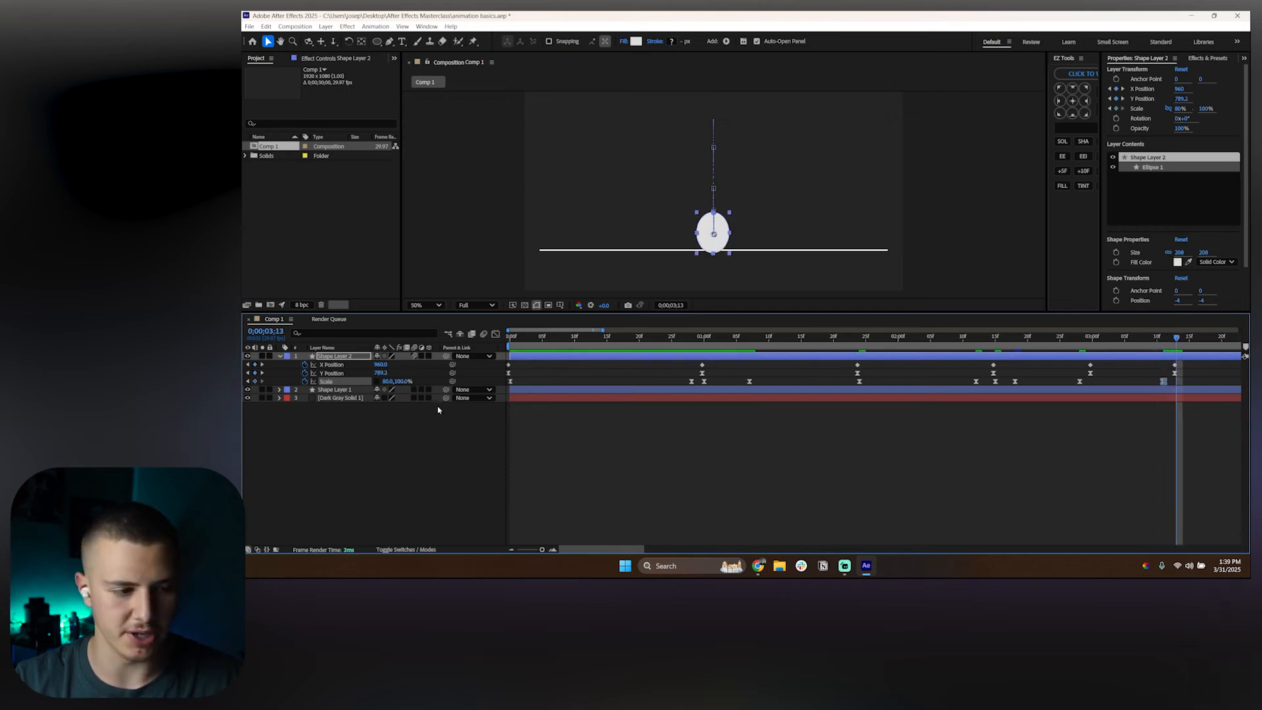
left_click_drag(402, 382, 401, 383)
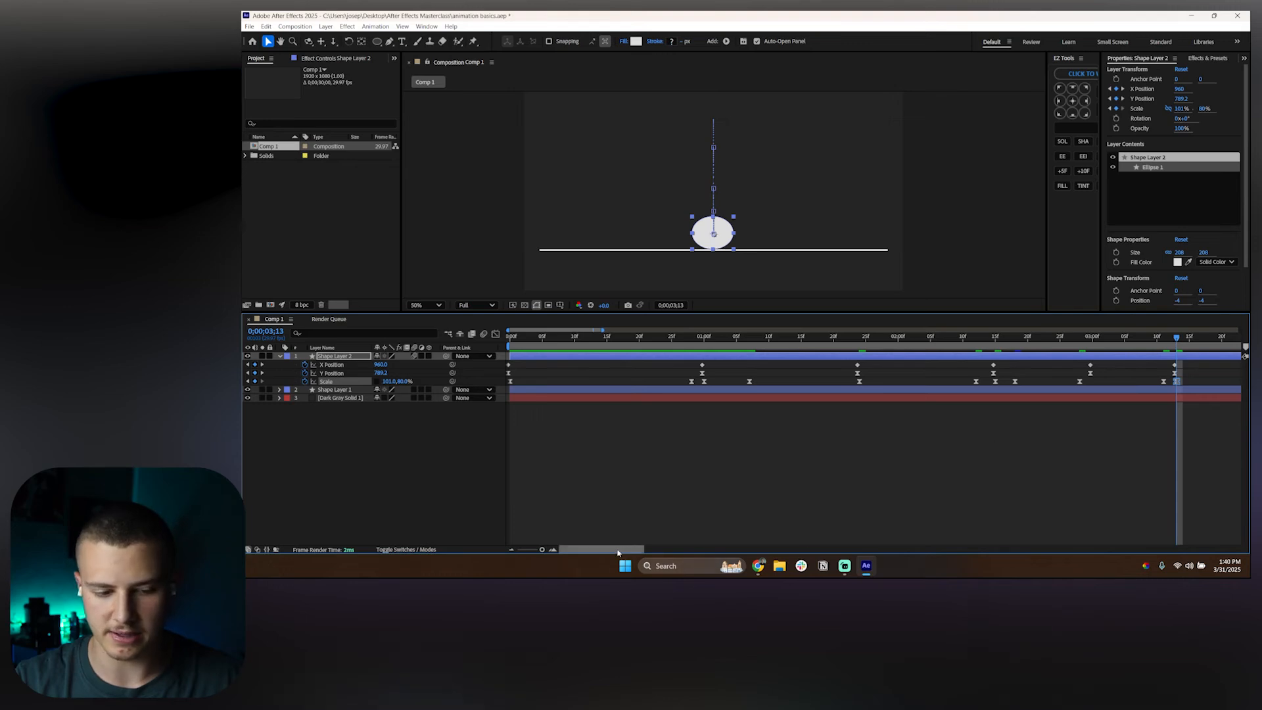
left_click_drag(602, 550, 651, 549)
mouse_move(767, 337)
left_mouse_down()
mouse_move(830, 337)
mouse_move(786, 337)
left_mouse_up()
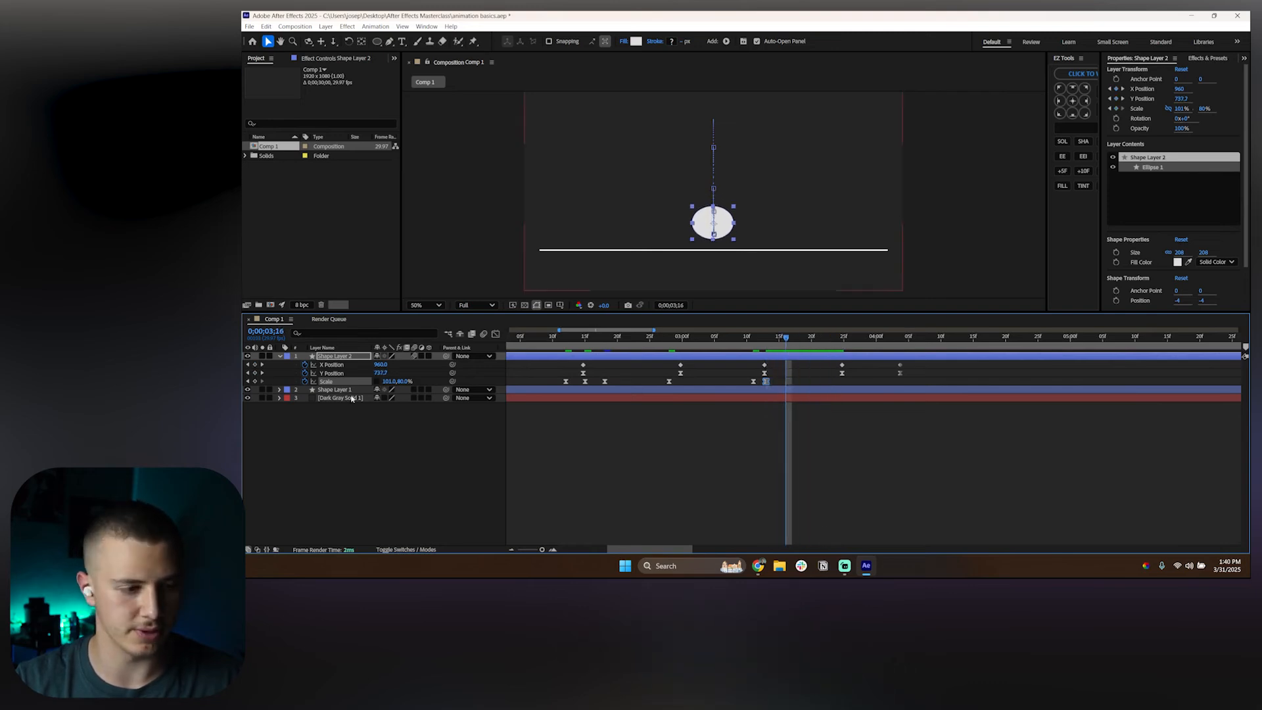
left_click_drag(388, 384, 382, 384)
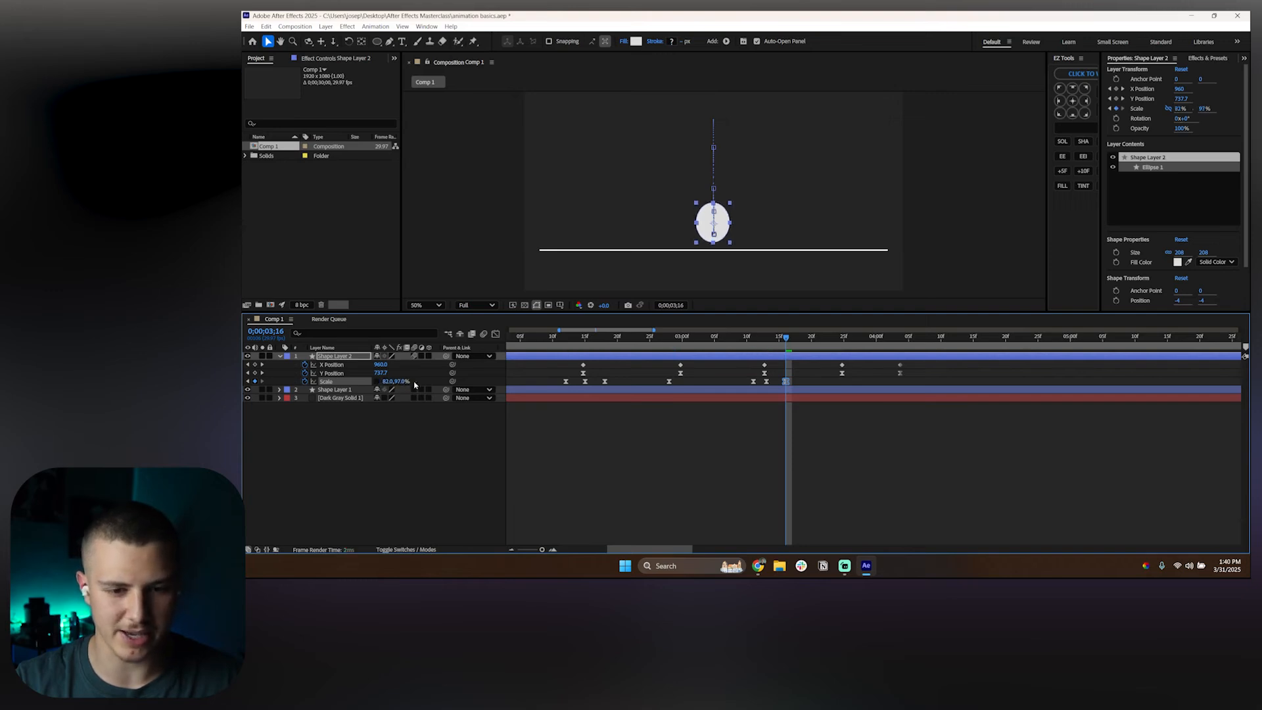
Step: Add a Scale keyframe of 80% width and 80% height at 0;00;03;24, near the peak of the last bounce
key("space")
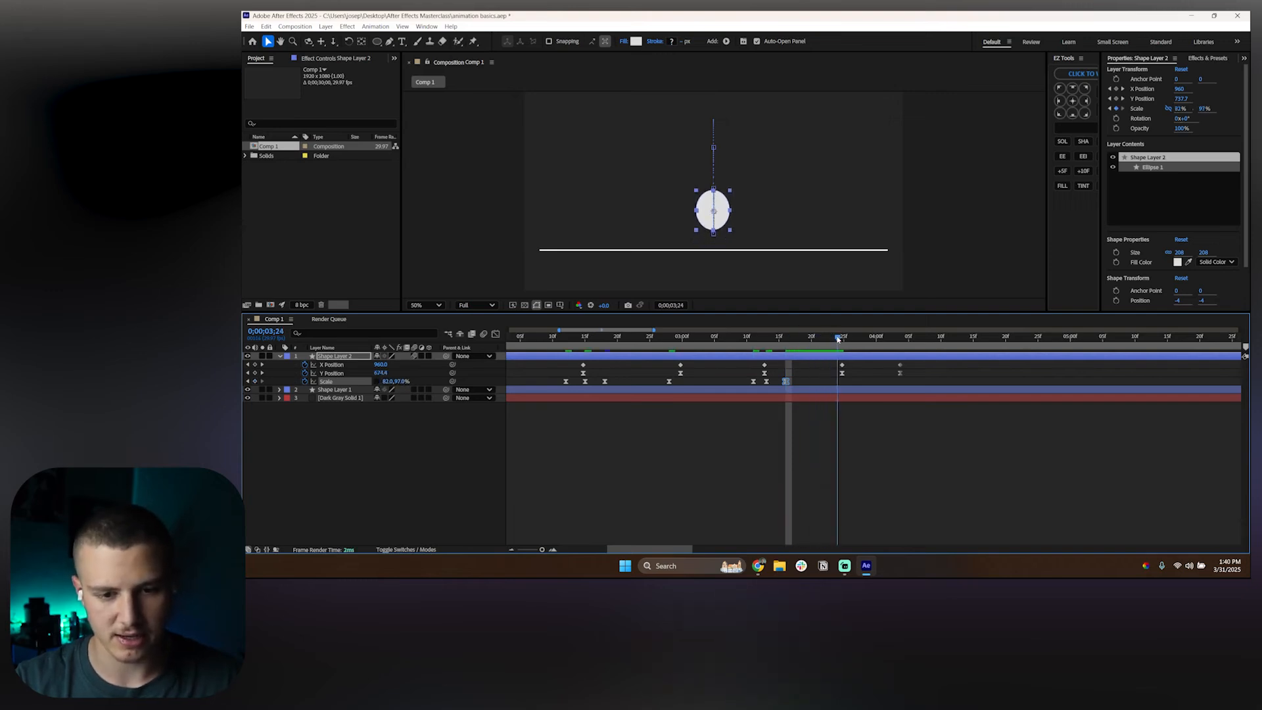
key("space")
left_click(403, 382)
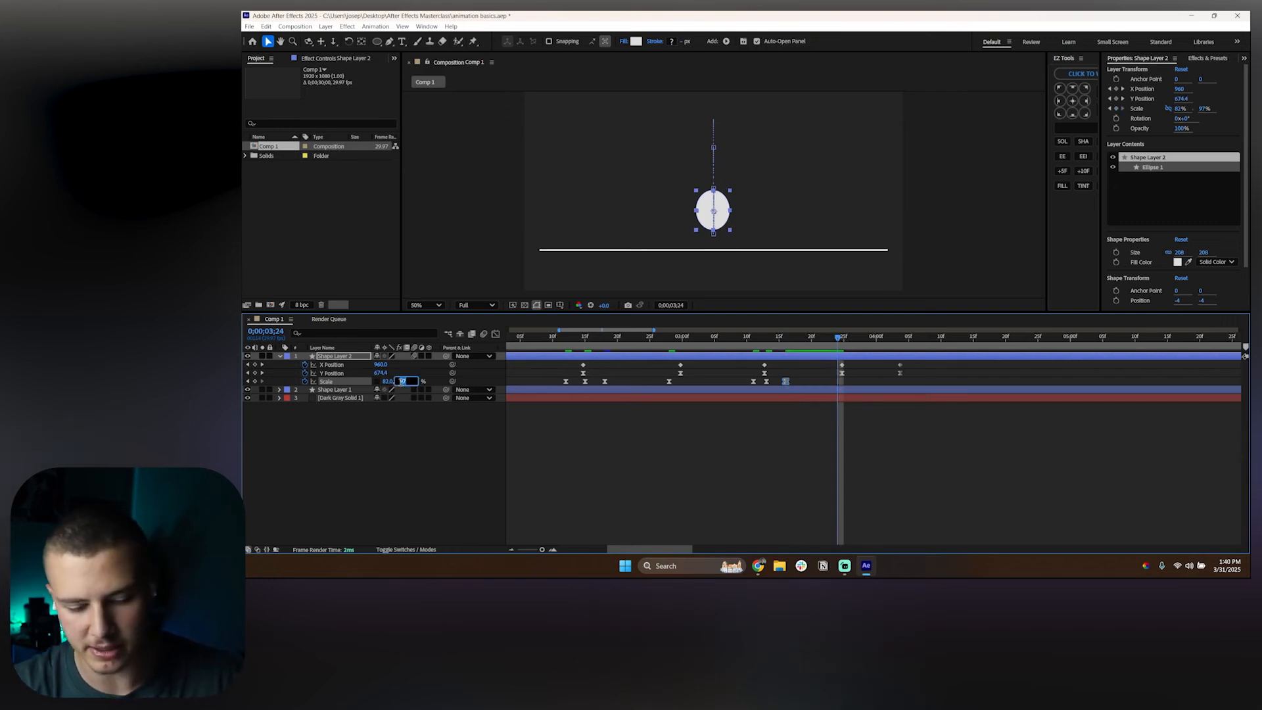
type("80")
key("Return")
left_click(390, 381)
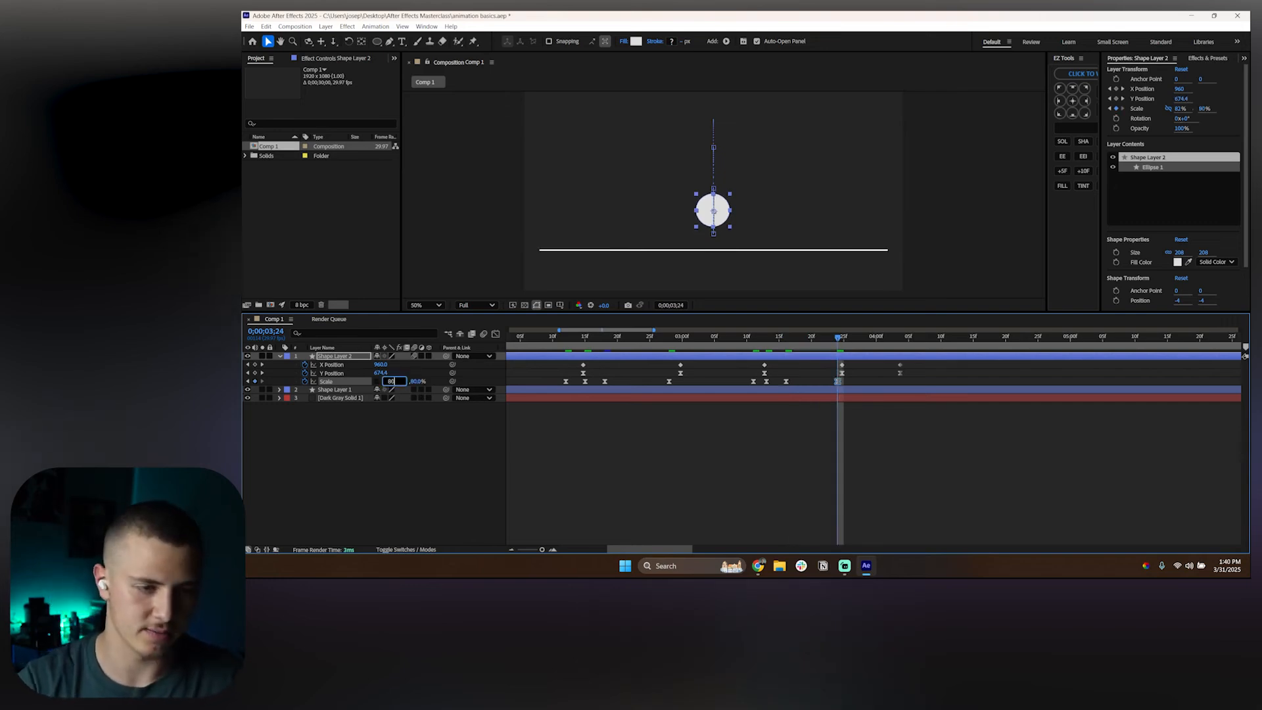
key("Return")
Step: Select the Scale keyframes from the first ground hit onward and show their curves in the graph editor
left_click(609, 443)
scroll(769, 402, "down", 1)
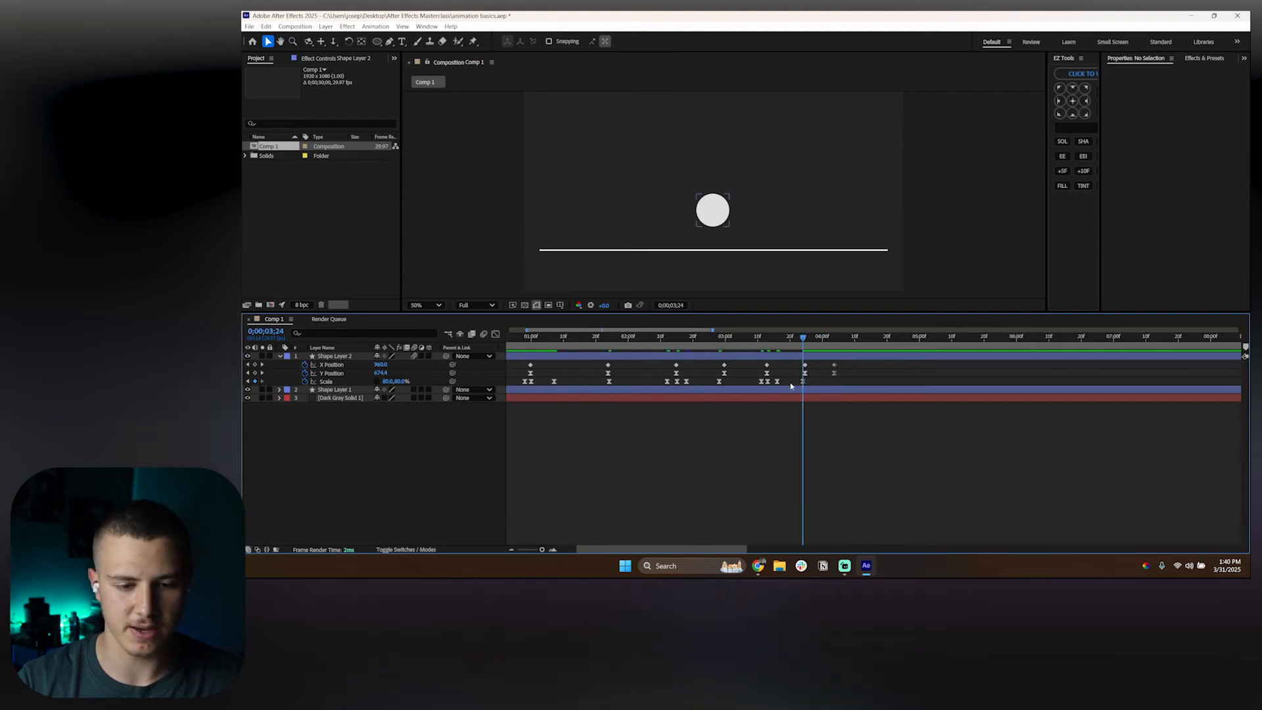
left_click_drag(822, 396, 519, 379)
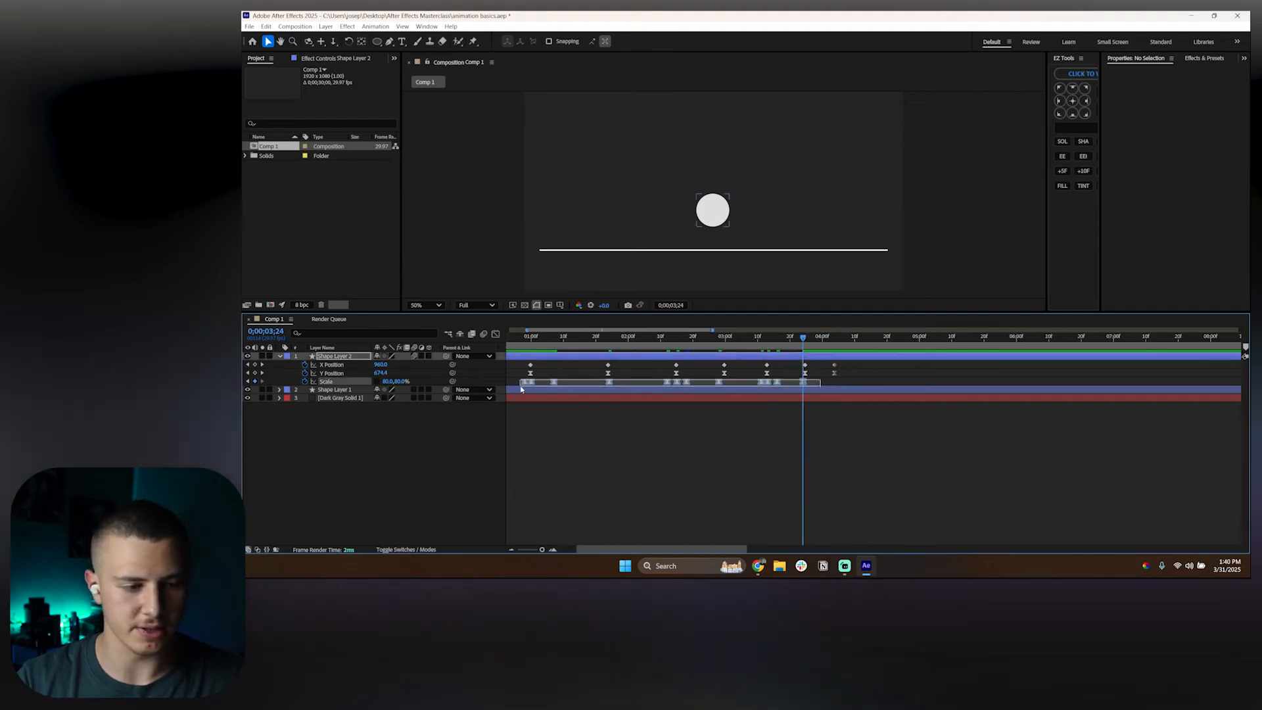
left_click(495, 334)
left_click(940, 422)
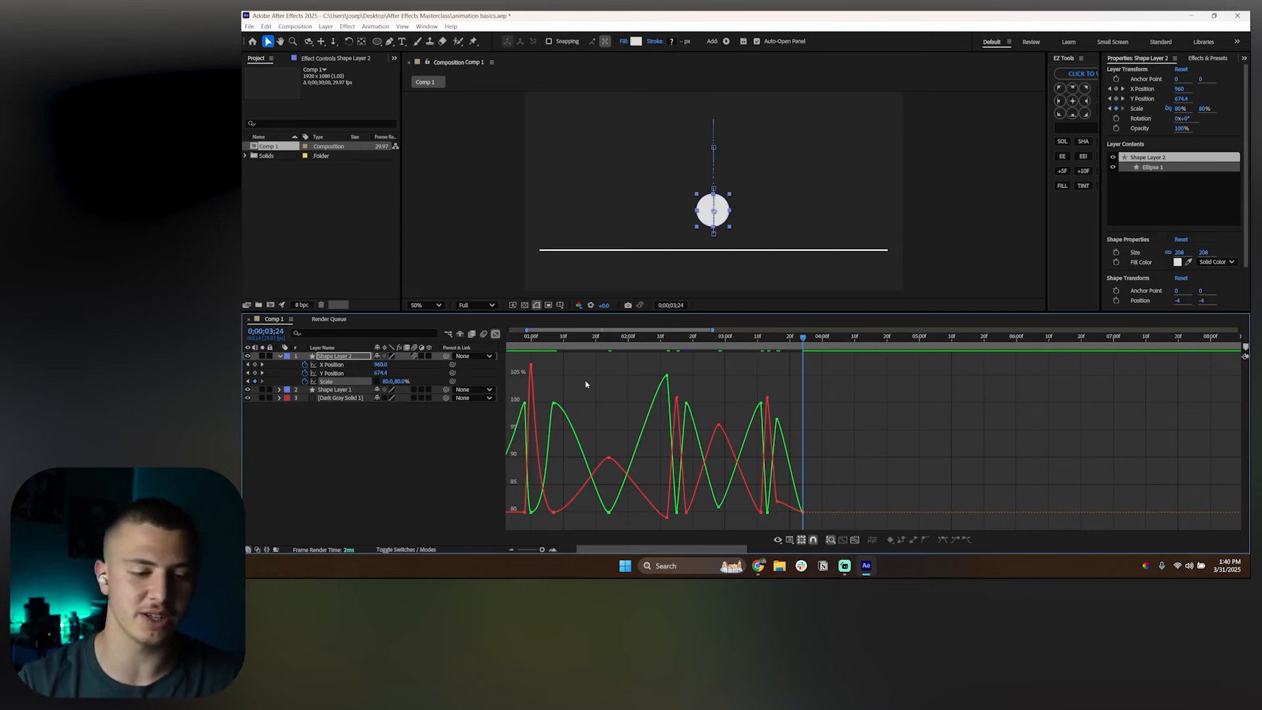
Step: Reshape the Scale height curve falling to the 0;00;01;24 peak with a short outgoing handle and a longer incoming handle, and preview it
left_click(526, 338)
left_click_drag(526, 338, 685, 376)
scroll(554, 385, "up", 2)
scroll(596, 433, "down", 1)
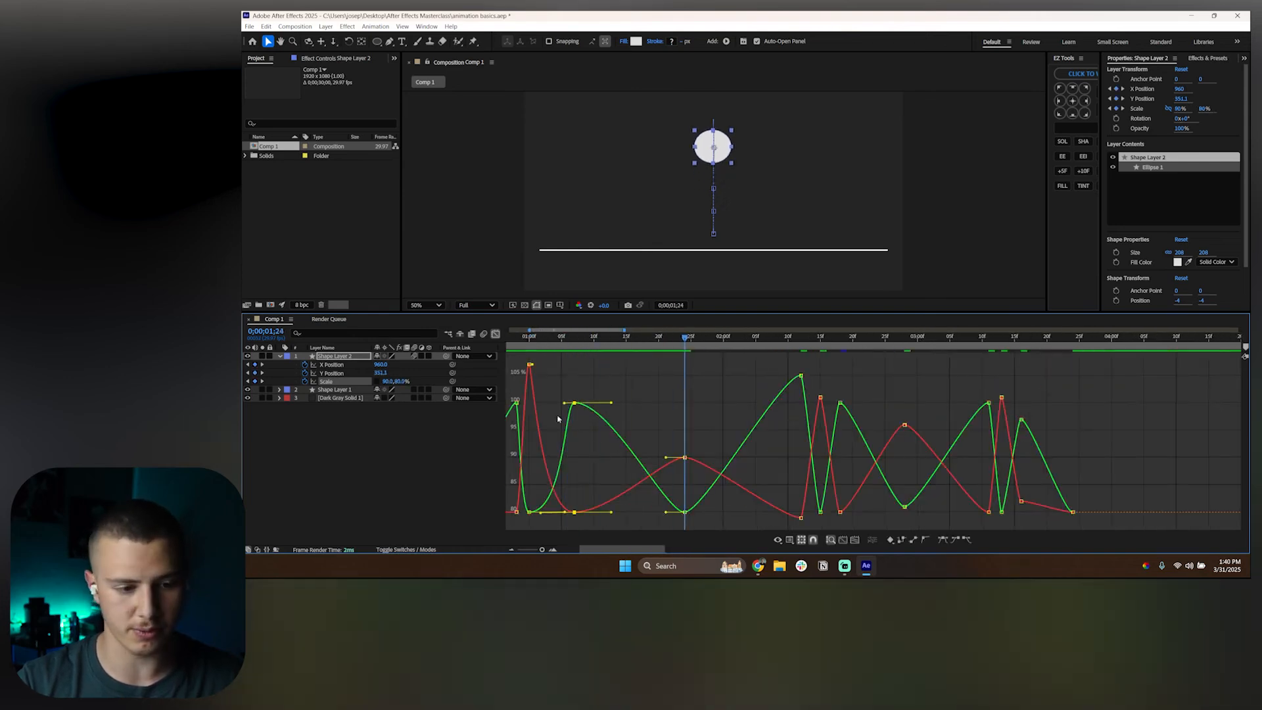
left_click_drag(614, 406, 587, 406)
left_click_drag(666, 511, 625, 515)
left_click(614, 392)
left_click(562, 338)
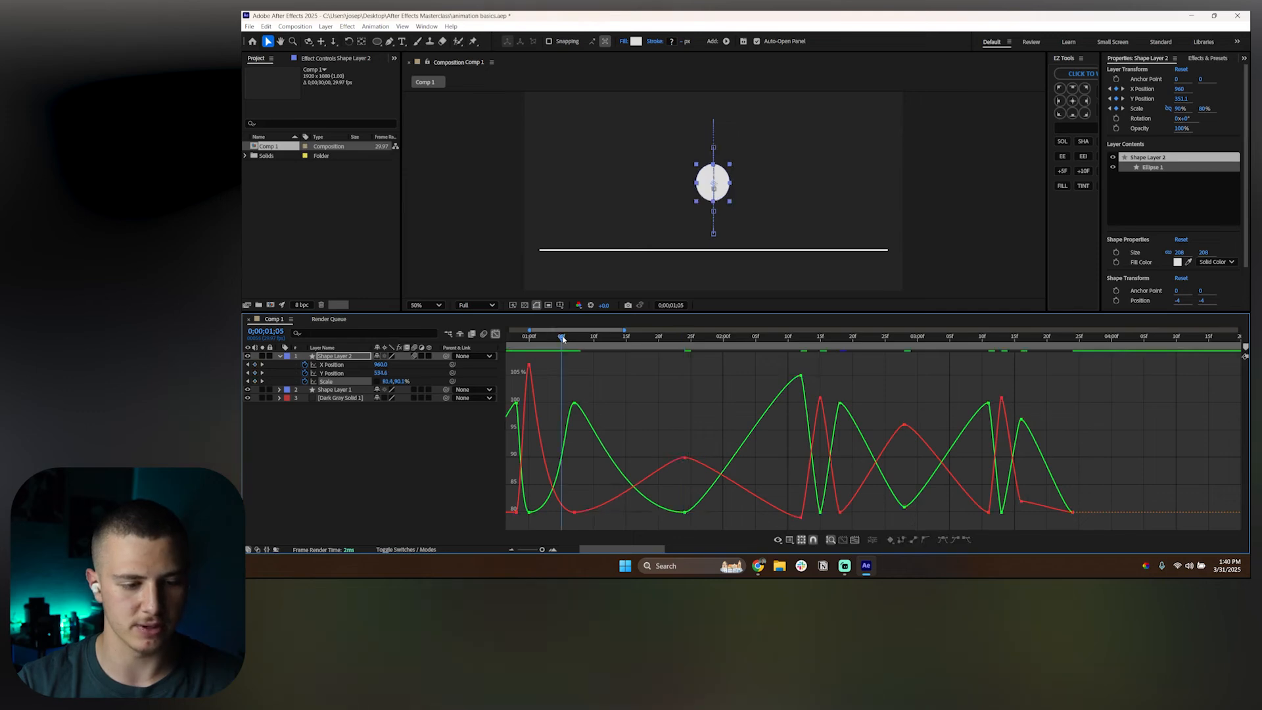
key("space")
key("space")
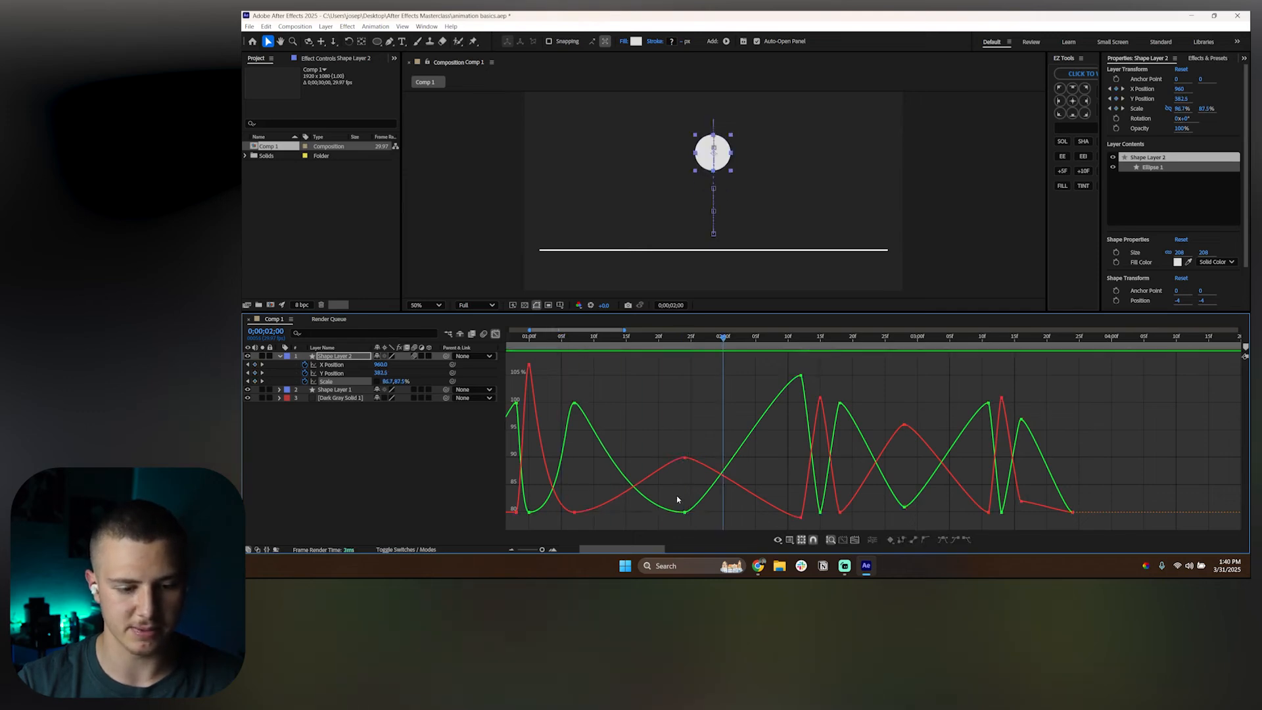
Step: Lengthen the height curve's outgoing handle at 0;00;01;24, shorten the incoming handle at the 0;00;02;12 stretch keyframe, and preview the bounce
left_click_drag(690, 523, 752, 516)
left_click_drag(781, 376, 791, 376)
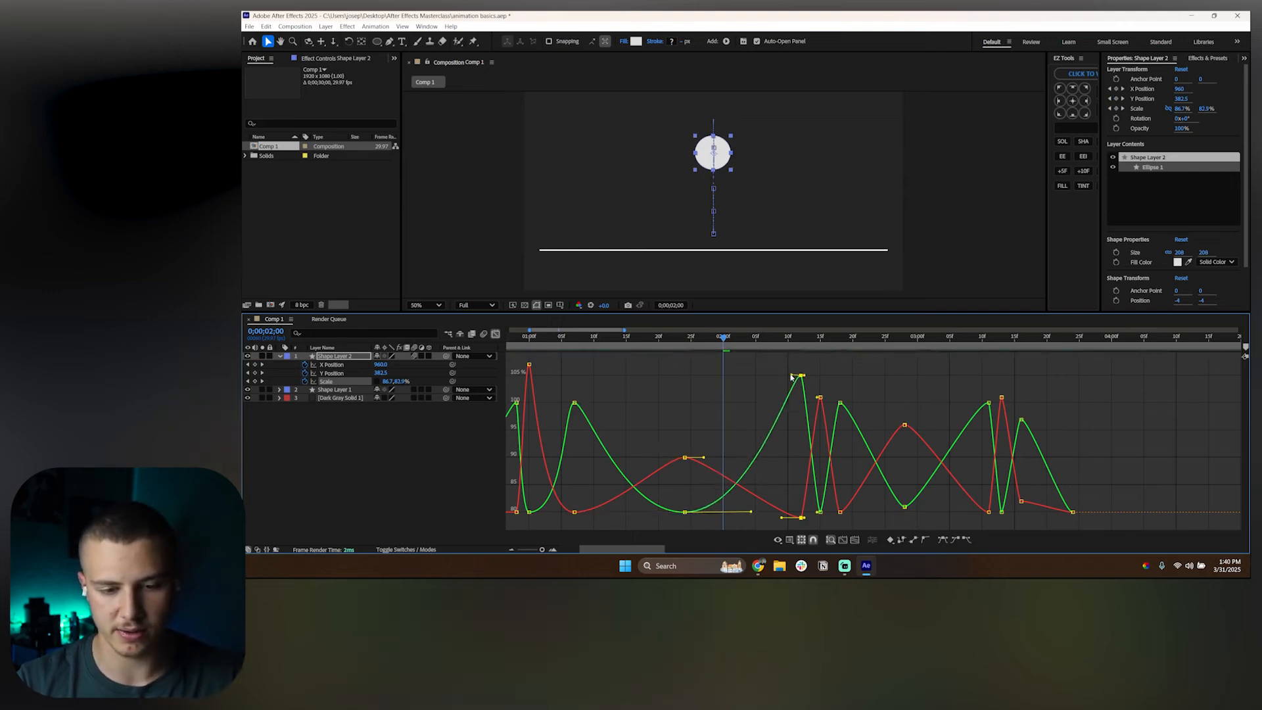
key("space")
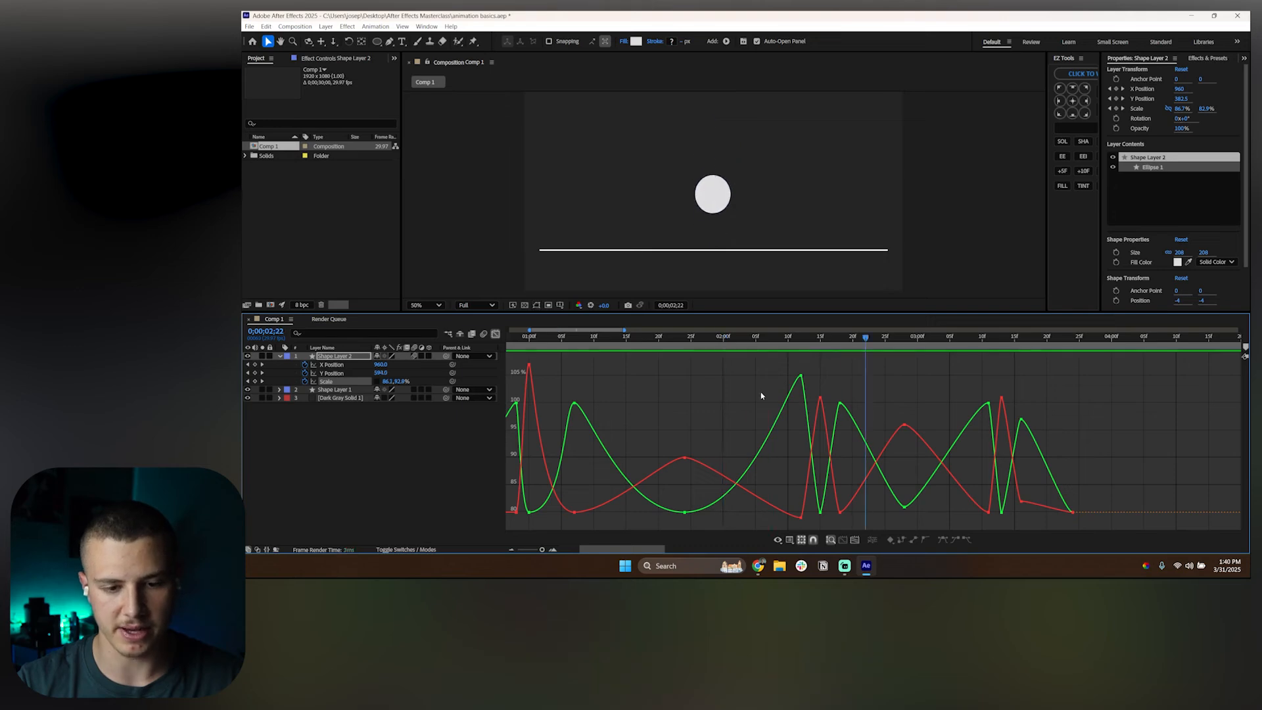
key("space")
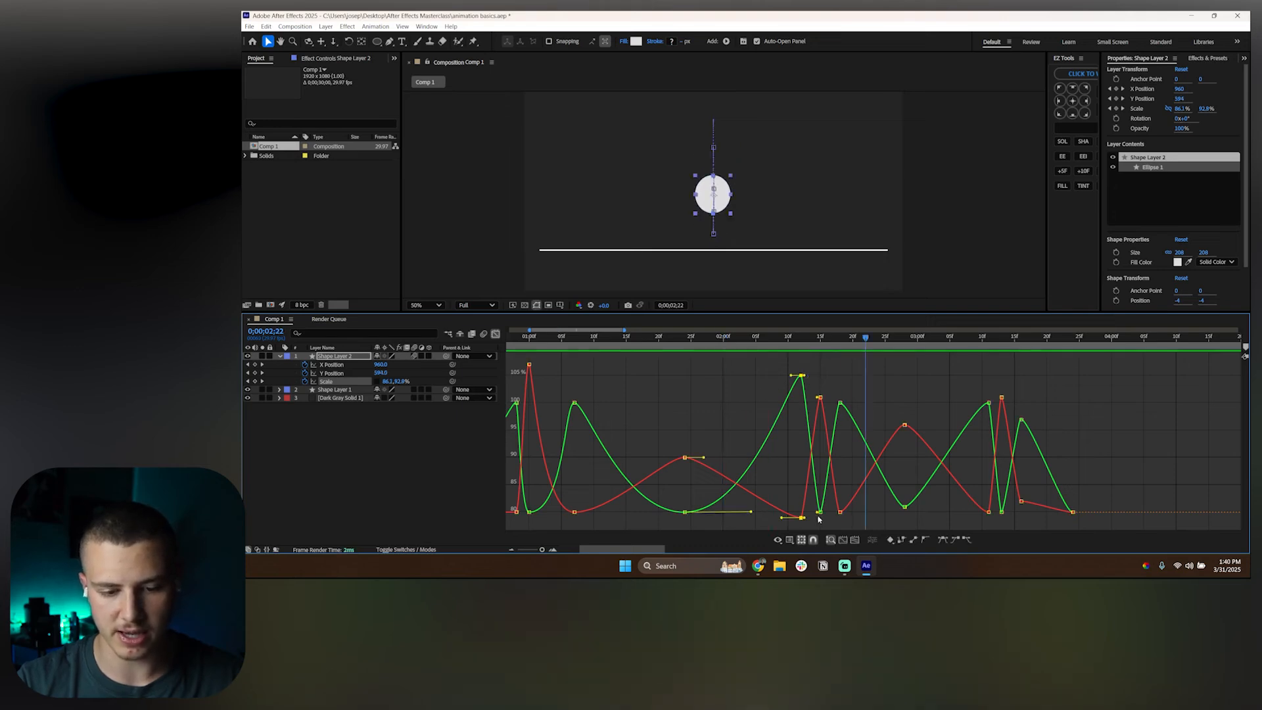
Step: Widen the height curve's low point at the second ground hit and shorten the handles of the stretch keyframe at 0;00;02;18
left_click_drag(818, 513, 814, 513)
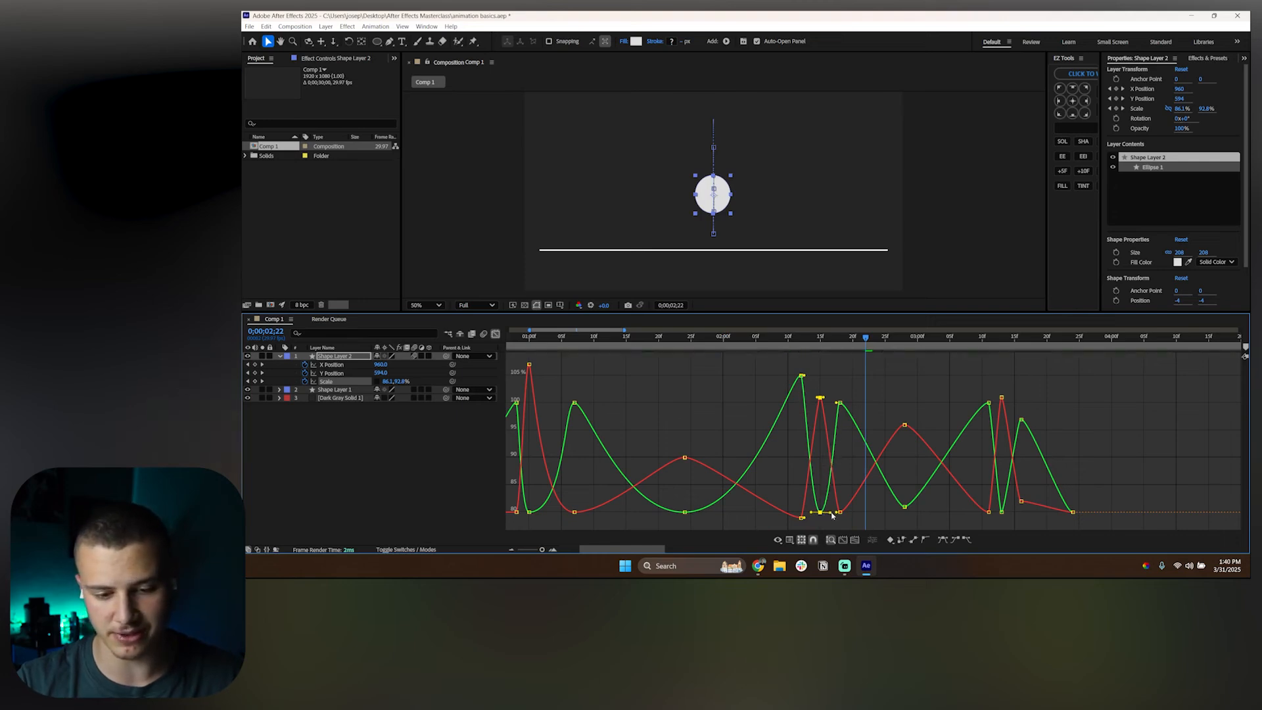
left_click(837, 405)
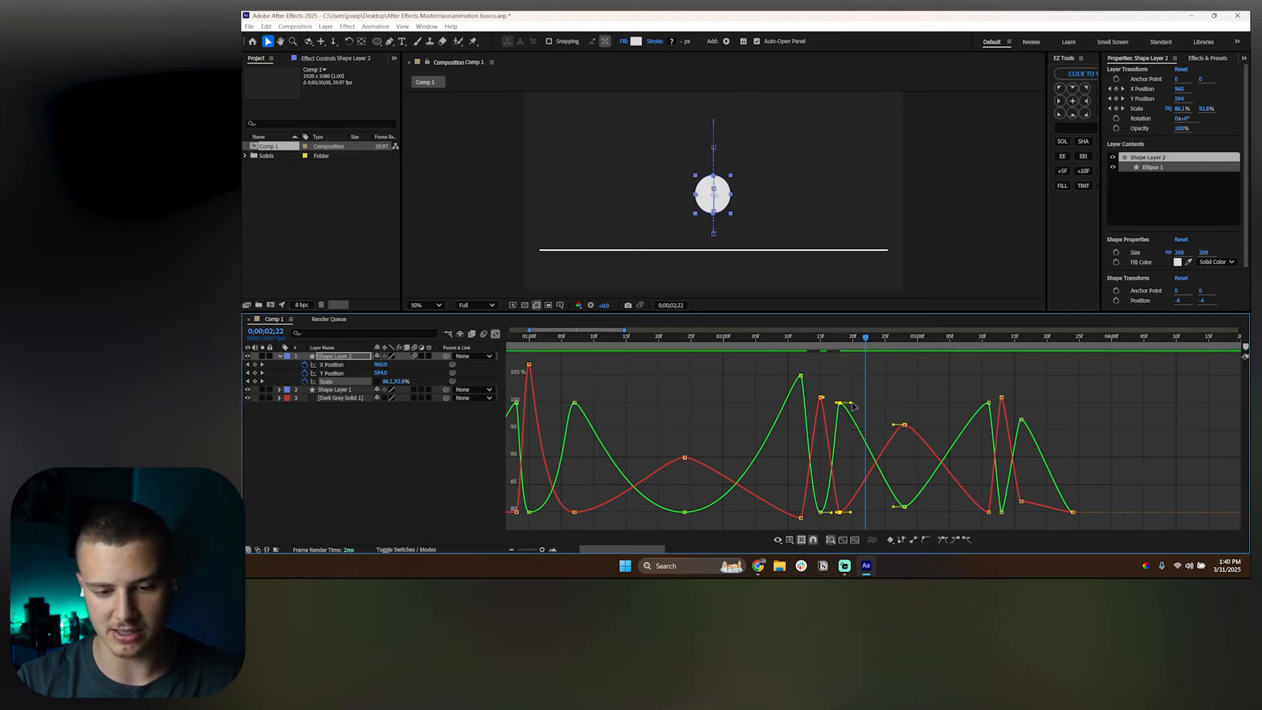
left_click_drag(851, 406, 844, 402)
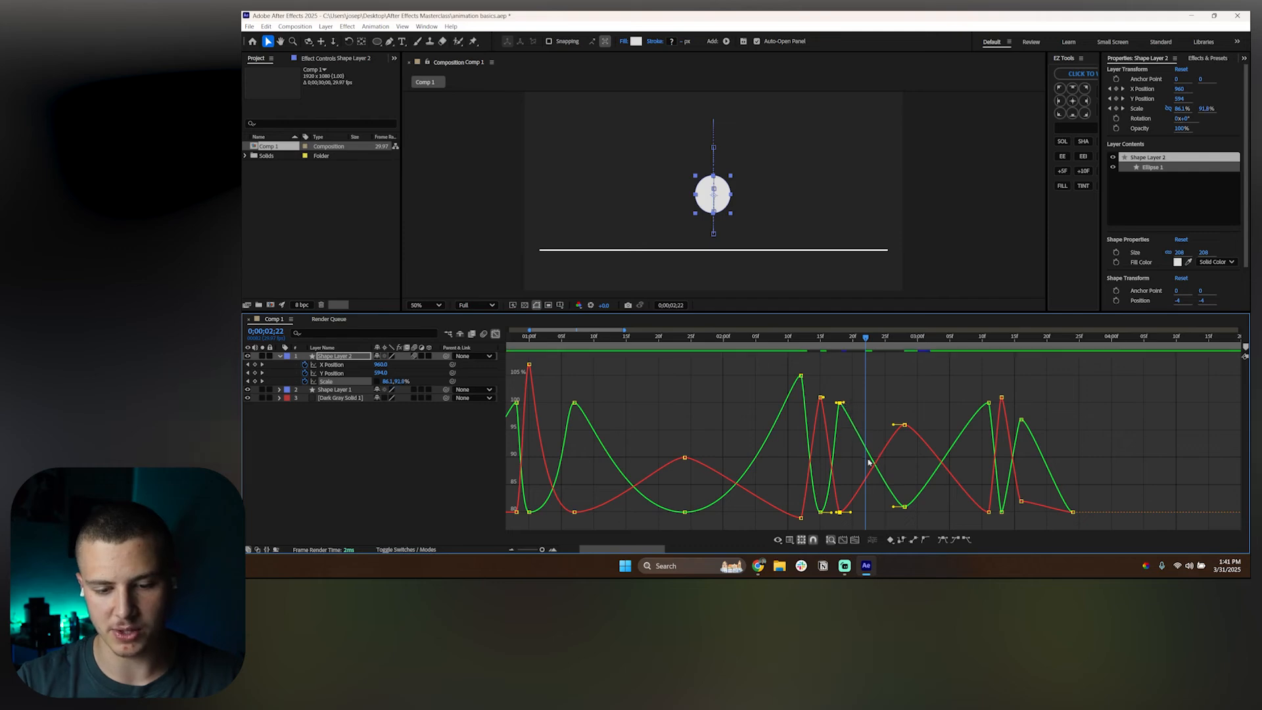
Step: Lengthen the height curve's handles at 0;00;02;28, shorten the incoming handle at the stretch keyframe before the third ground hit, and preview
left_click_drag(896, 511, 953, 506)
key("space")
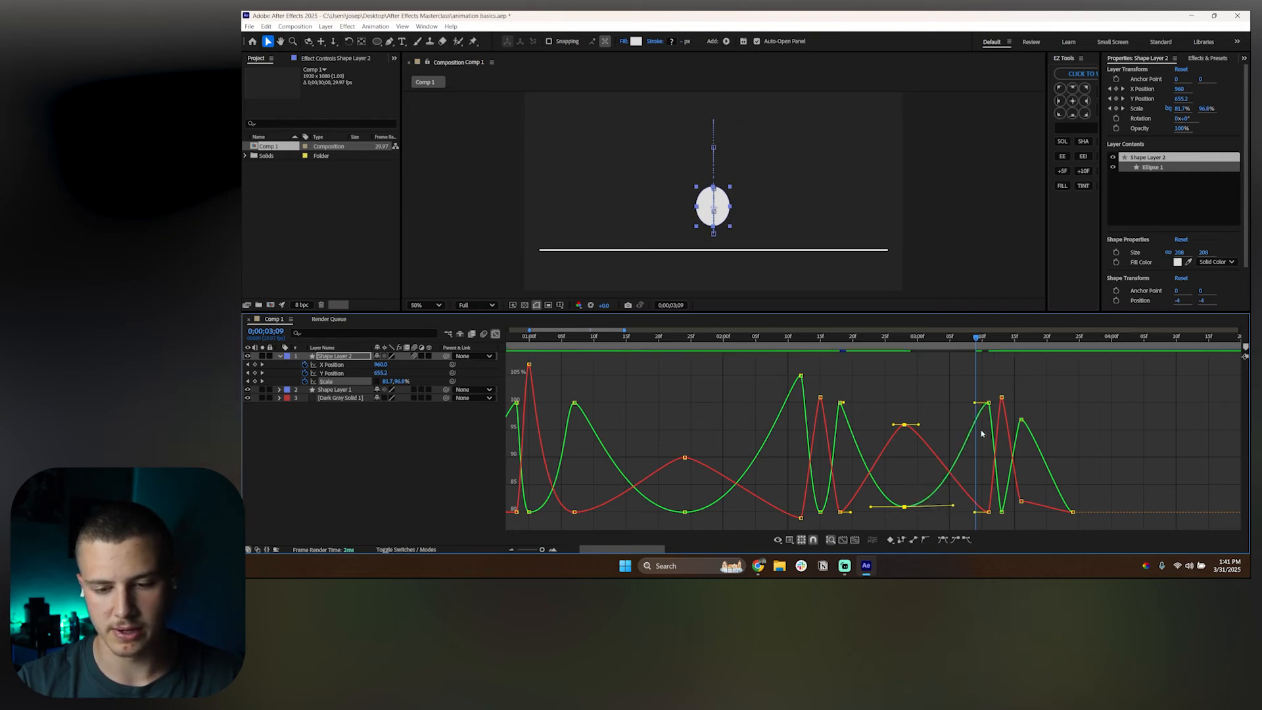
left_click_drag(976, 402, 982, 402)
key("space")
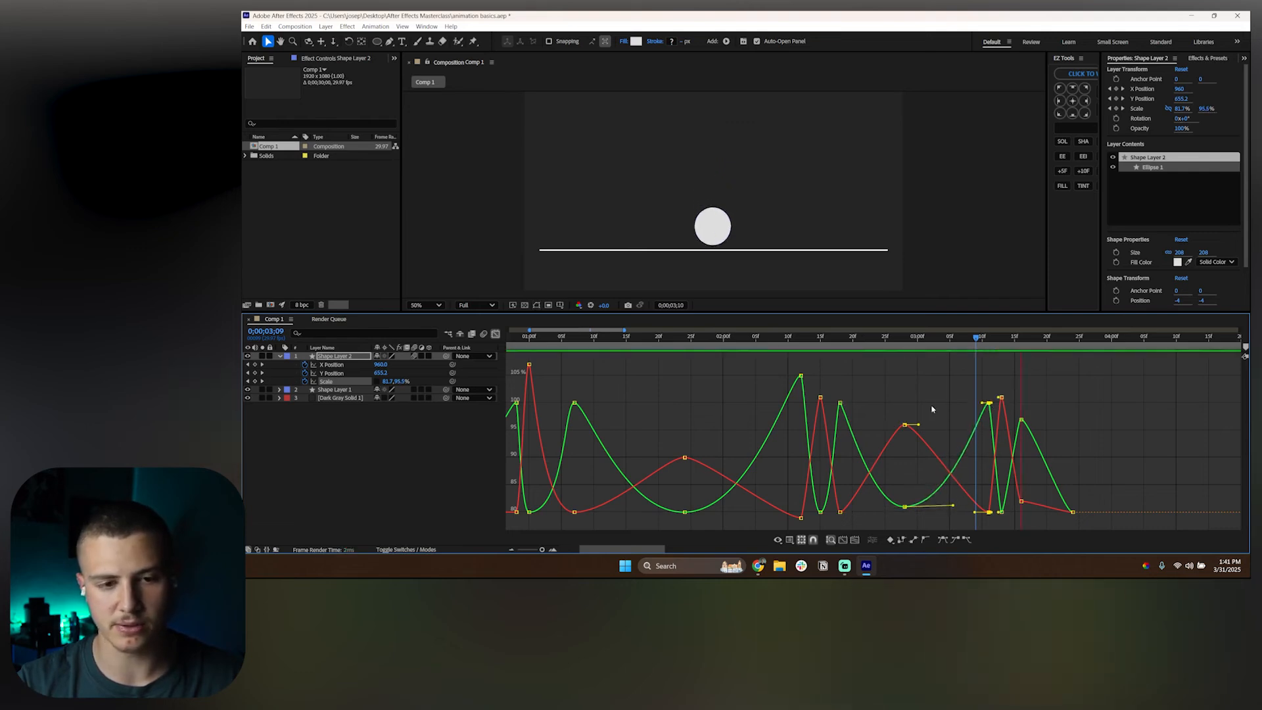
Step: Smooth the height curve from the third ground hit to the final keyframe at 0;00;03;24, and play back the animation
left_click(1000, 513)
left_click(1020, 420)
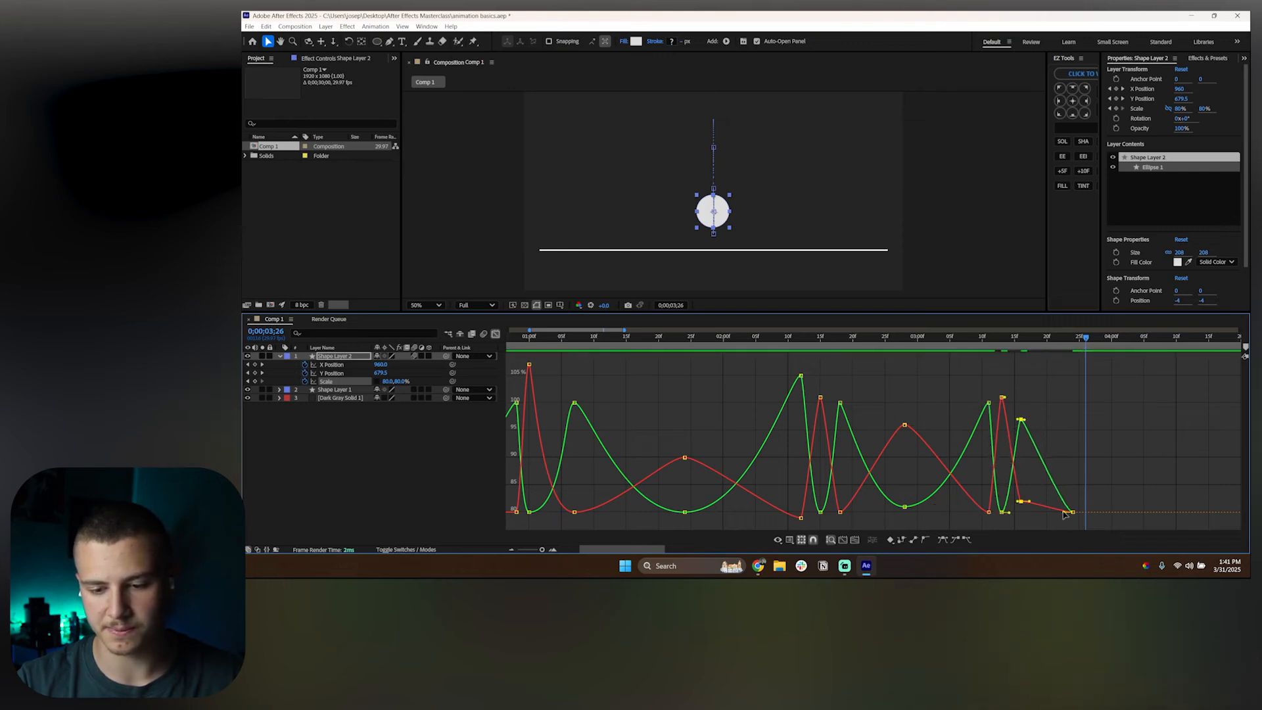
left_click_drag(1065, 513, 1051, 516)
left_click(1029, 476)
left_click_drag(783, 344, 478, 357)
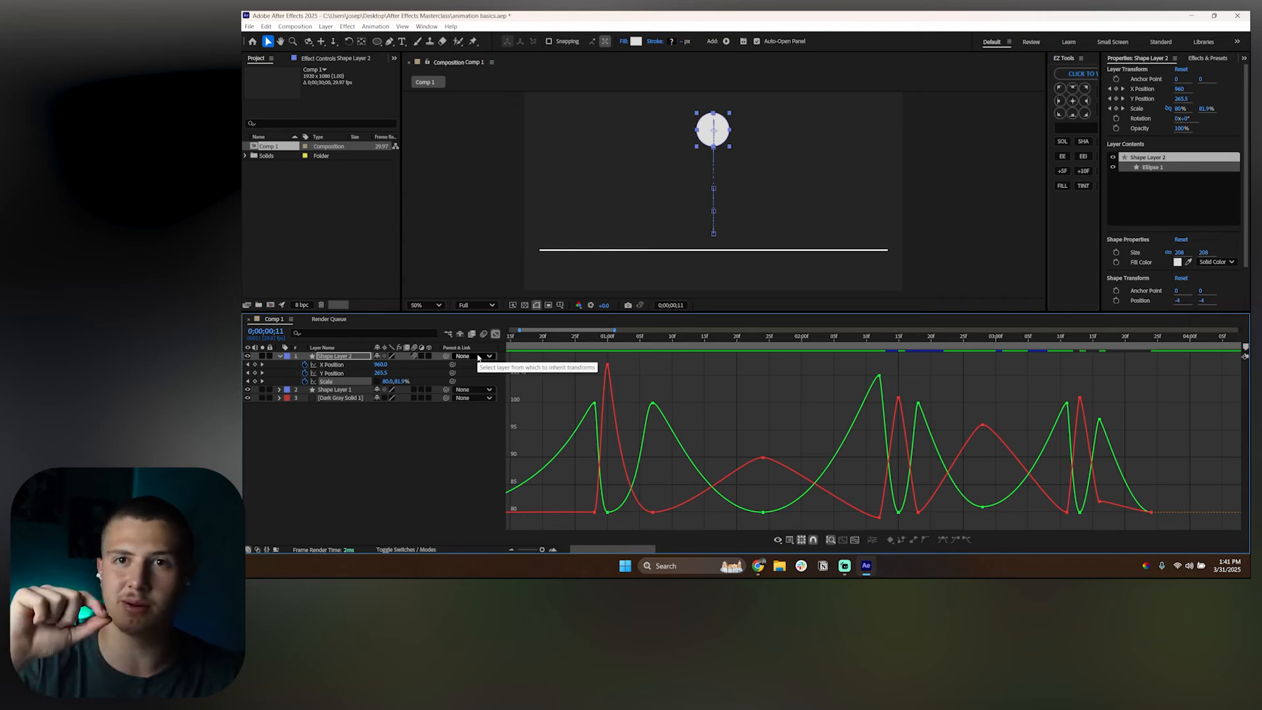
key("space")
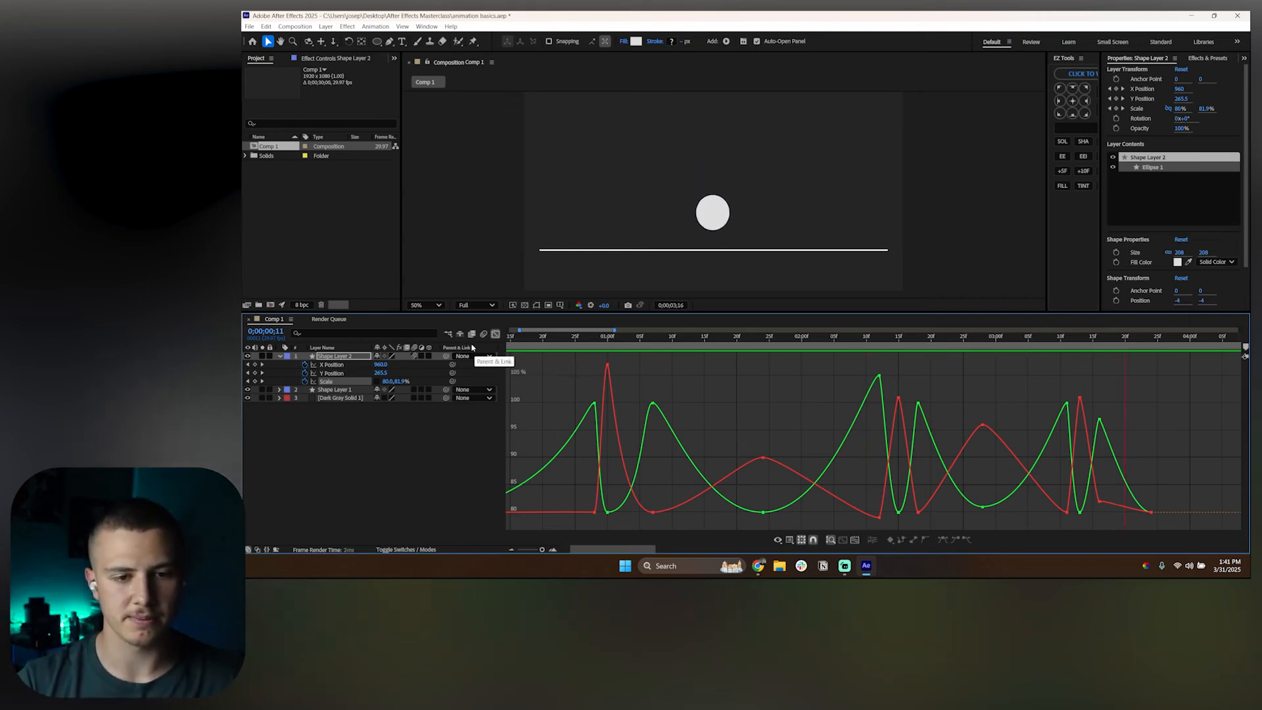
key("space")
Step: Sharpen the Scale width curve's peak at 0;00;01;24 by shortening its handles and lengthening those of the neighbouring low keyframes, and preview it
left_click_drag(533, 350, 858, 372)
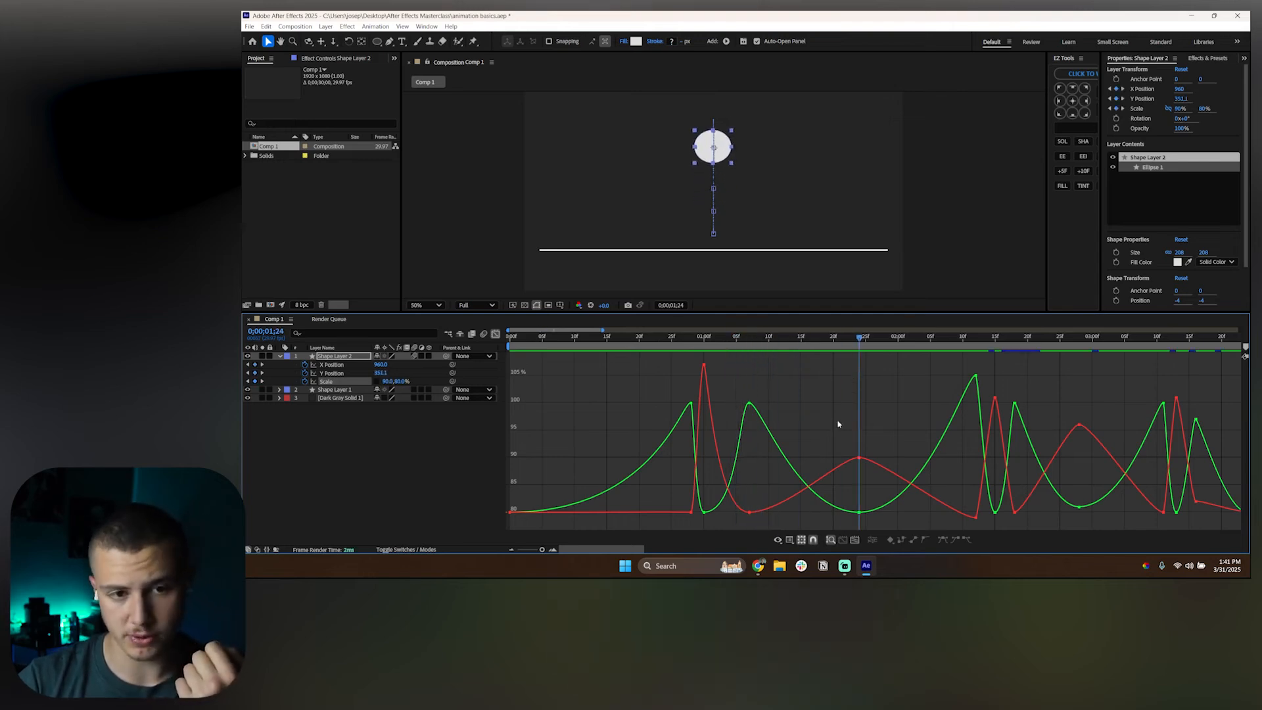
left_click_drag(831, 416, 856, 461)
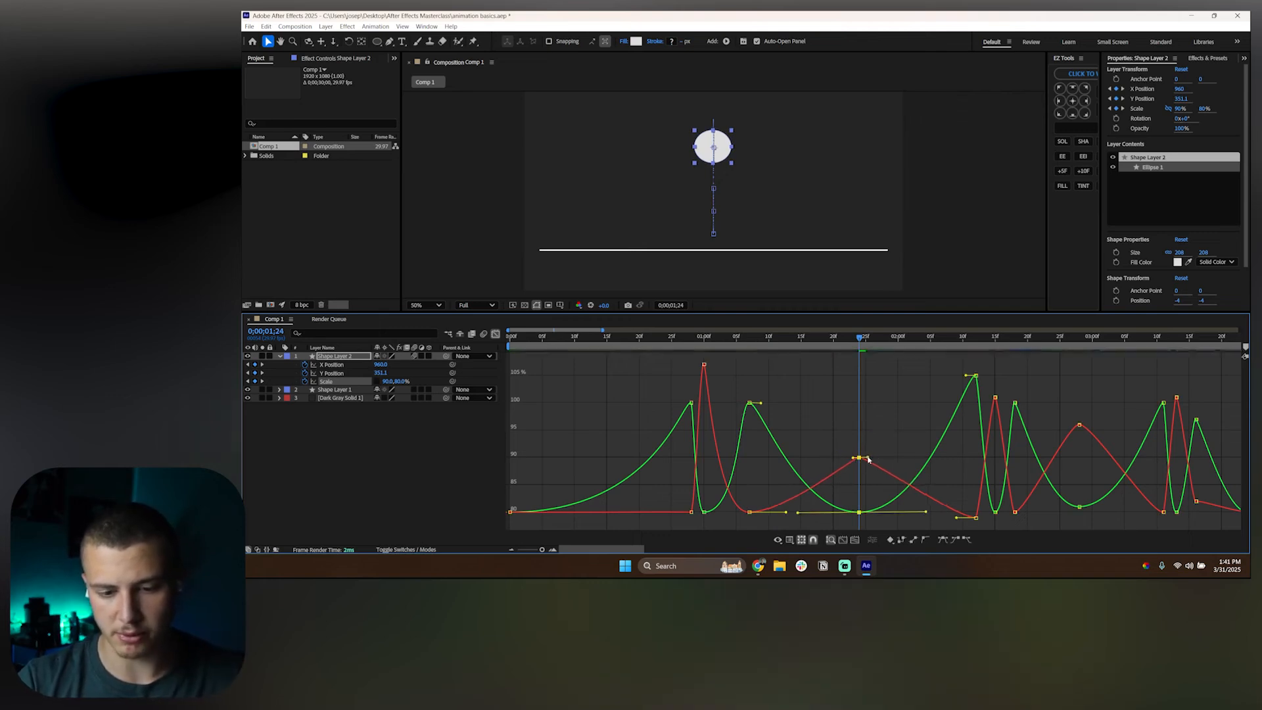
left_click_drag(786, 517, 812, 518)
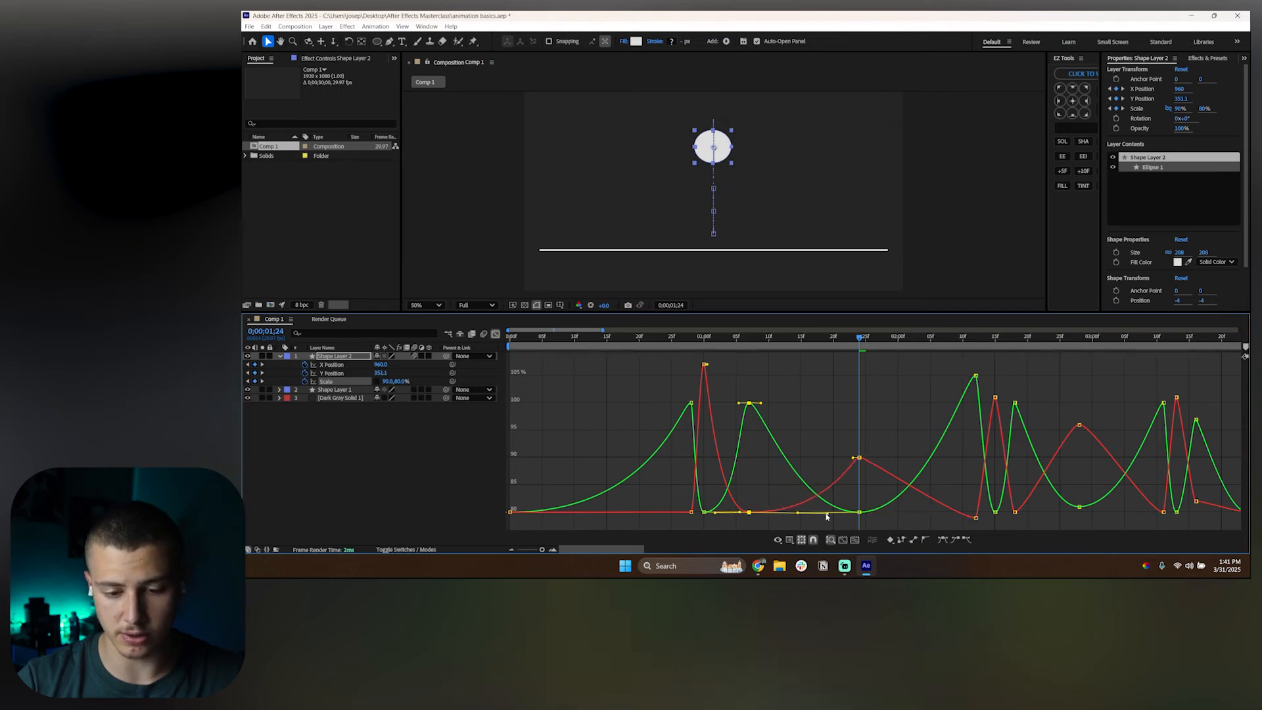
left_click_drag(965, 499, 904, 521)
key("space")
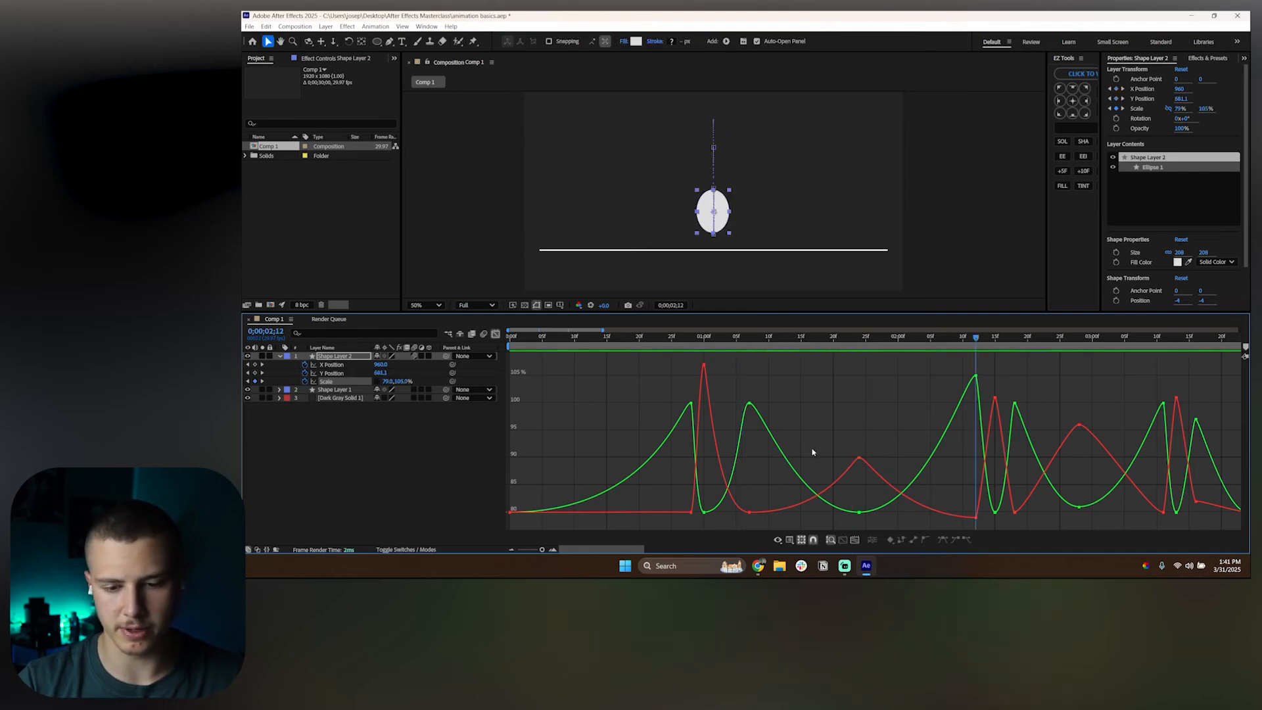
key("space")
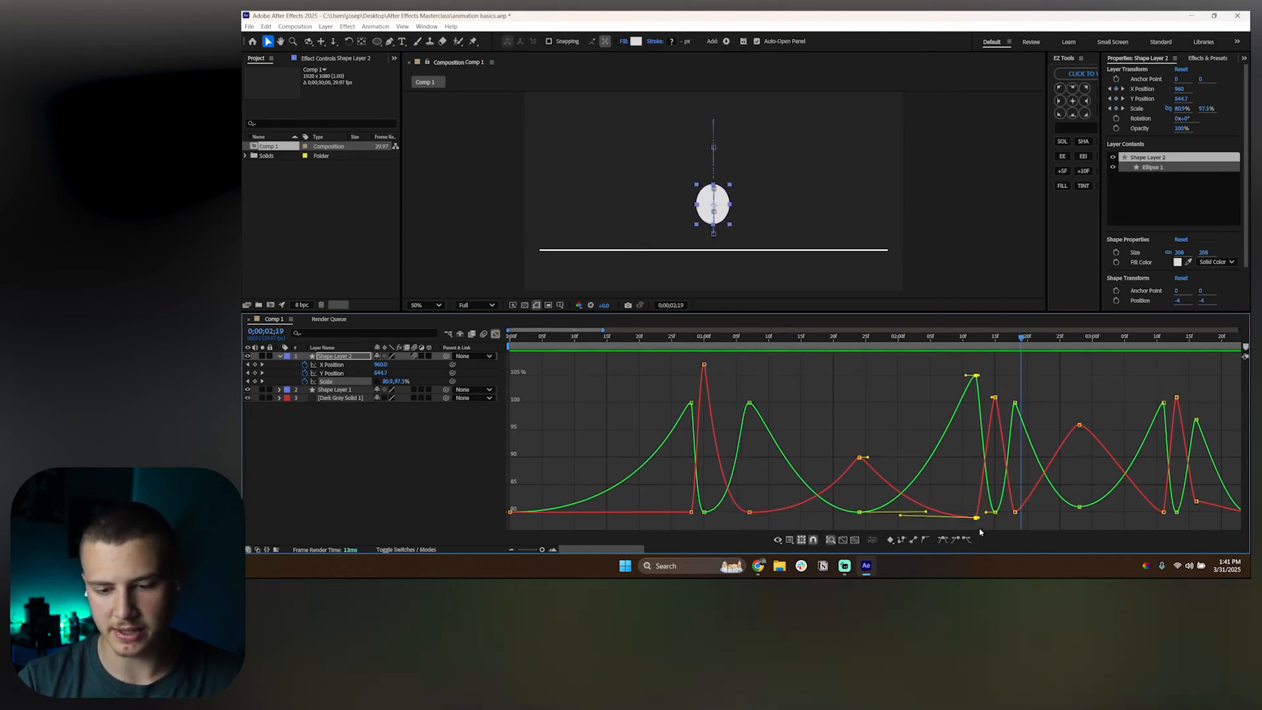
Step: Sharpen the Scale width curve's peak at 0;00;02;15 by shortening its handles and lengthening the facing handles of the neighbouring low keyframes
left_click_drag(979, 517, 993, 518)
scroll(996, 401, "up", 2)
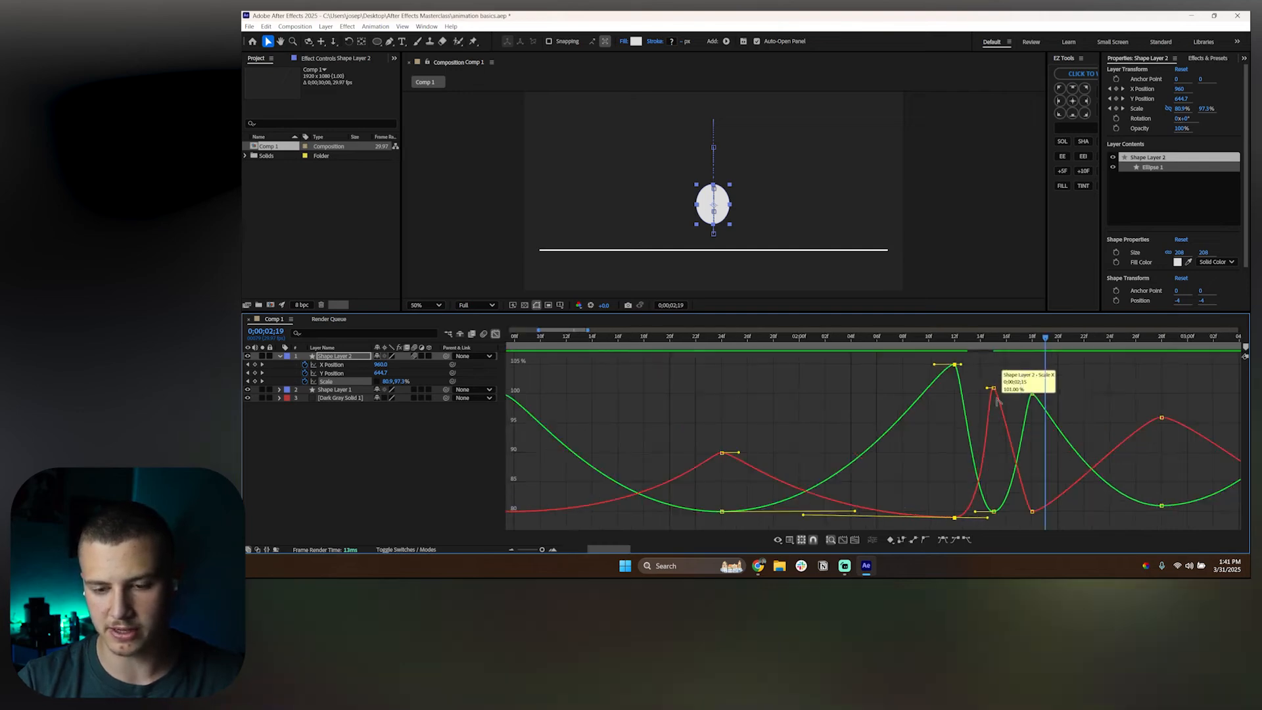
left_click_drag(602, 547, 617, 547)
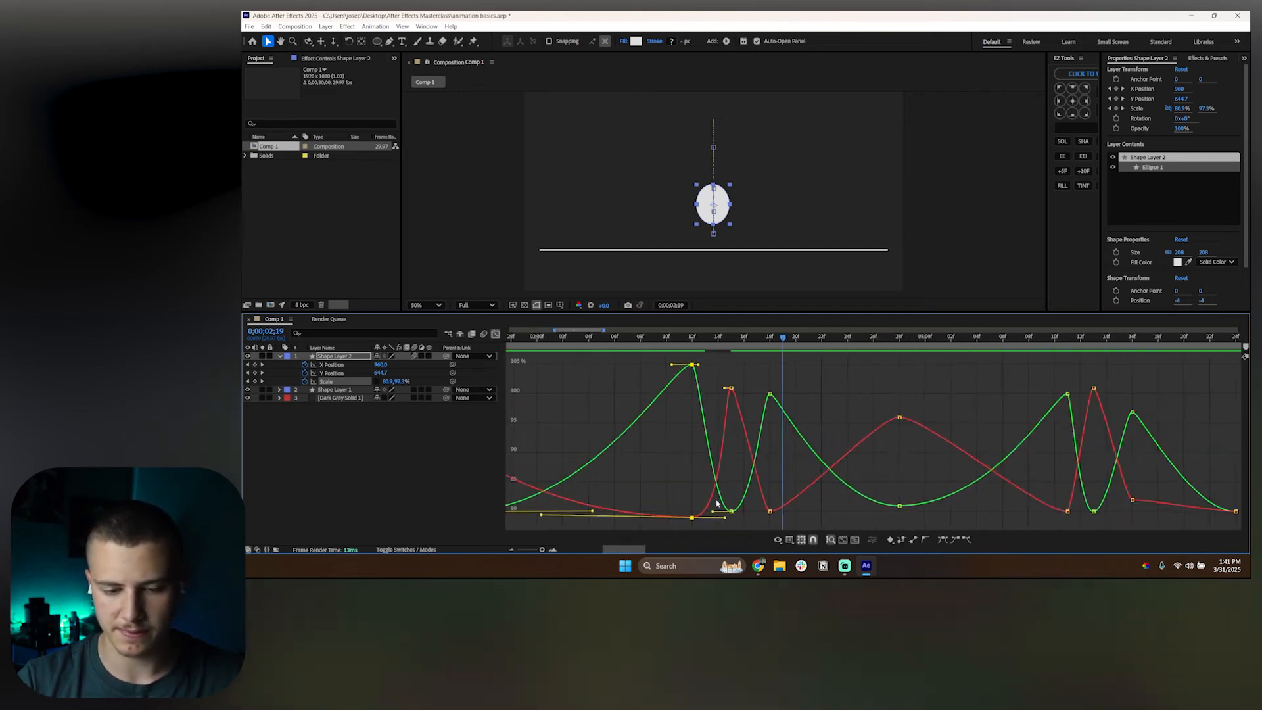
scroll(727, 505, "up", 2)
left_click_drag(822, 501, 775, 512)
left_click_drag(746, 388, 741, 388)
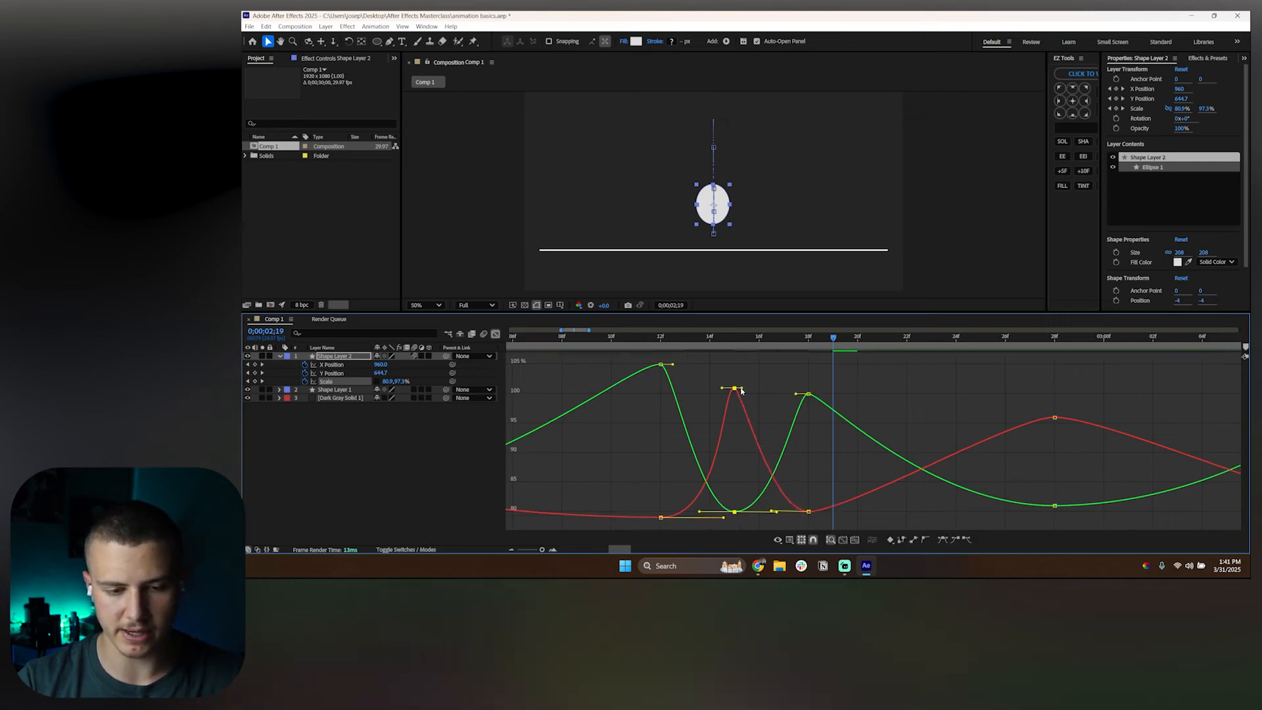
Step: Ease the width curve's rise to 0;00;02;28 by lengthening the preceding low keyframe's outgoing handle and shortening the peak's incoming handle, and preview it
left_click_drag(812, 495, 889, 511)
left_click_drag(1013, 418, 1040, 420)
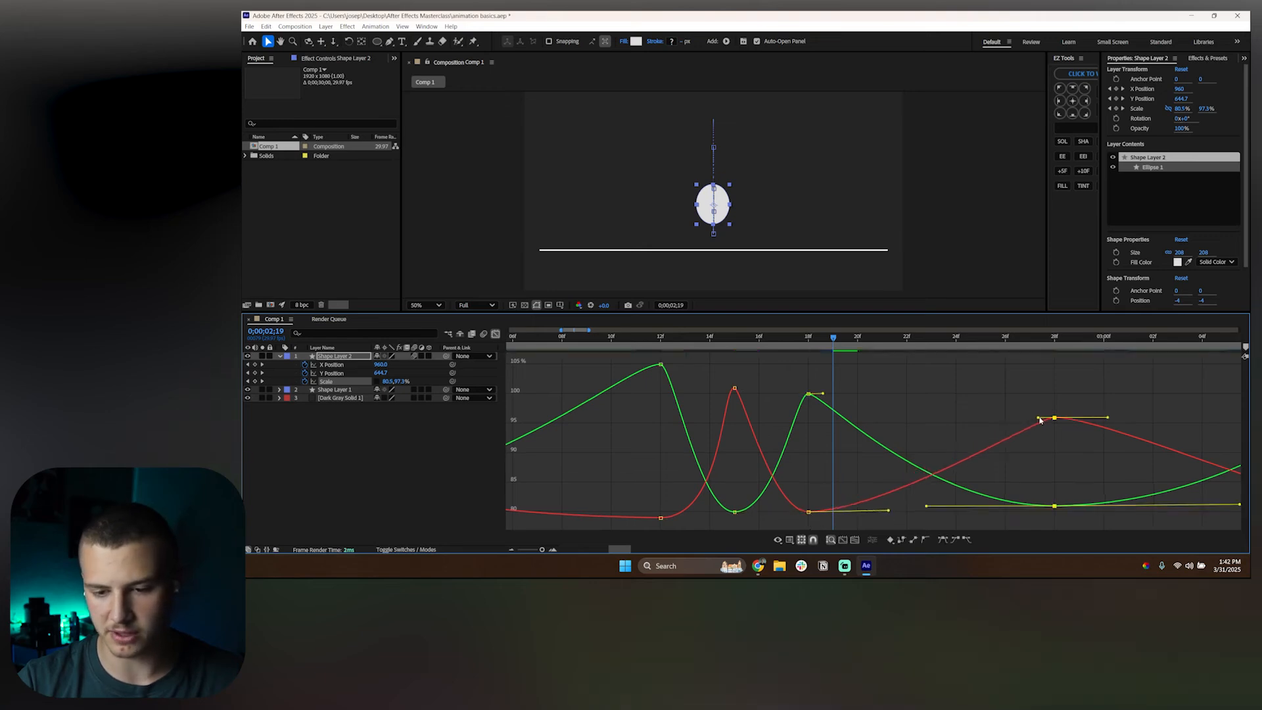
left_click_drag(889, 511, 972, 513)
key("space")
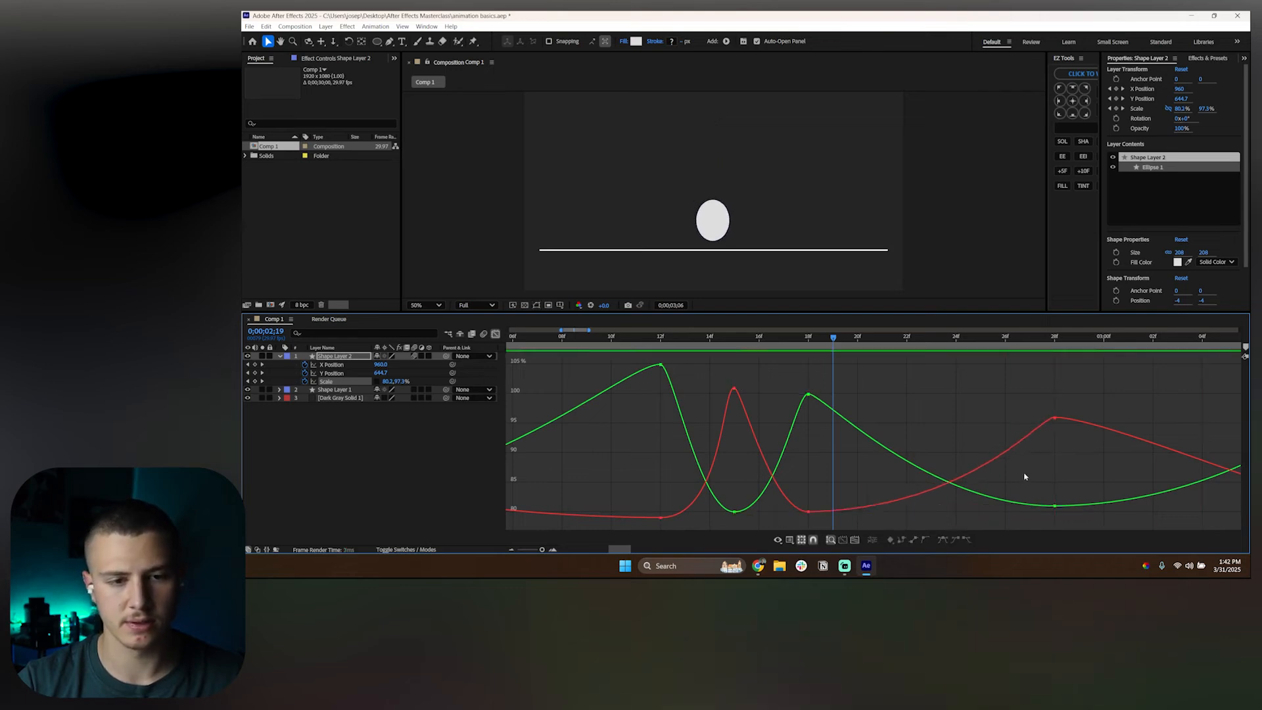
key("space")
key("space")
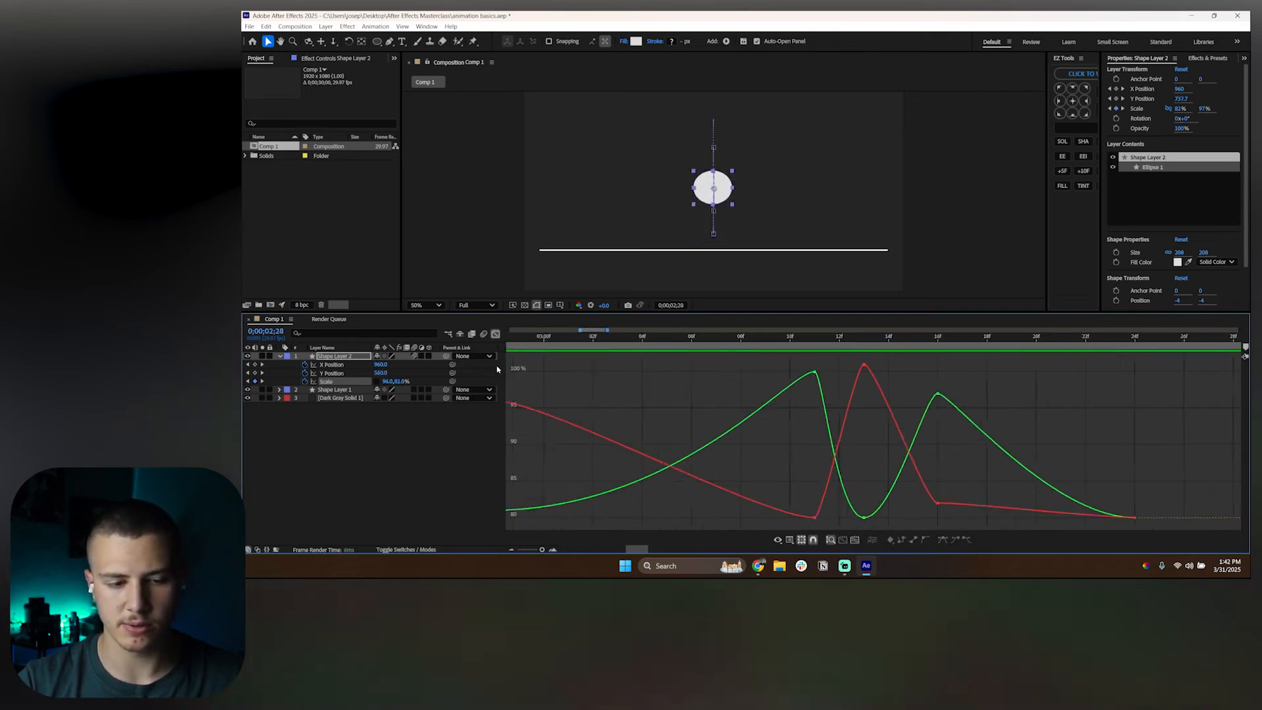
Step: Curve the width's fall after 0;00;02;28 by shortening the peak's outgoing handle and lengthening the following low keyframe's incoming handle, and preview it
left_click(724, 407)
left_click_drag(739, 402, 702, 403)
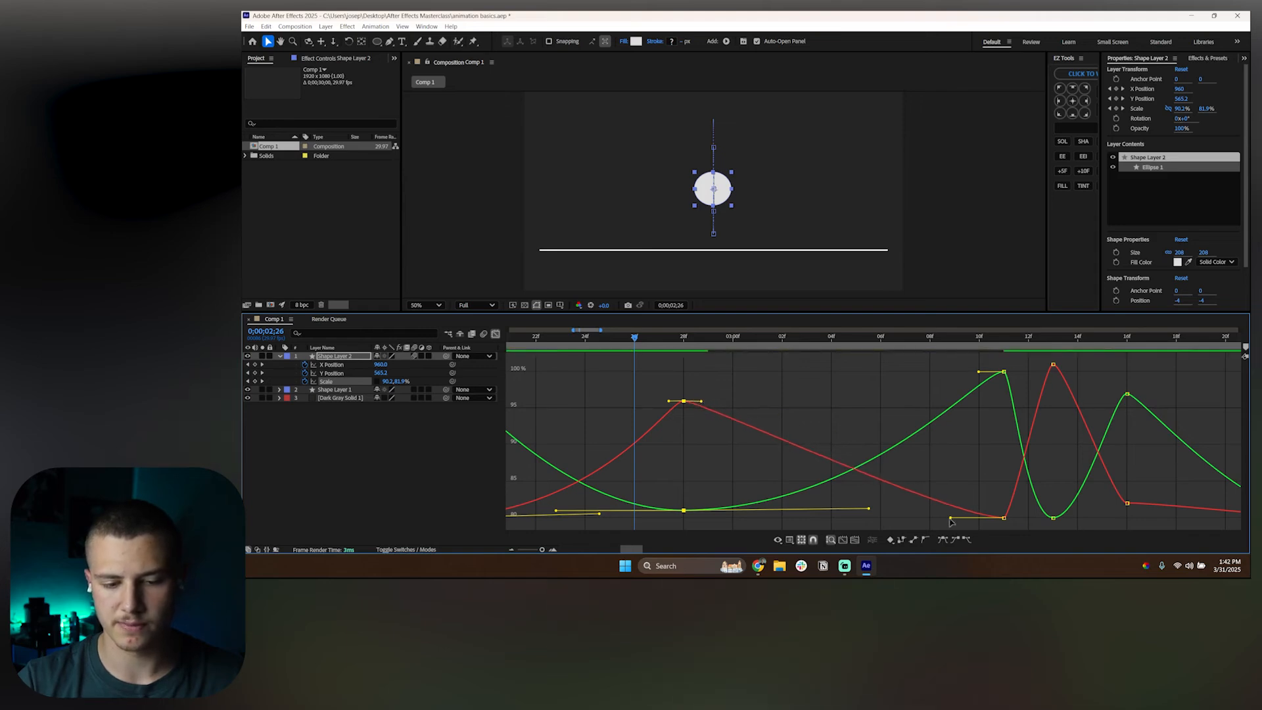
left_click_drag(950, 521, 802, 522)
left_click(921, 466)
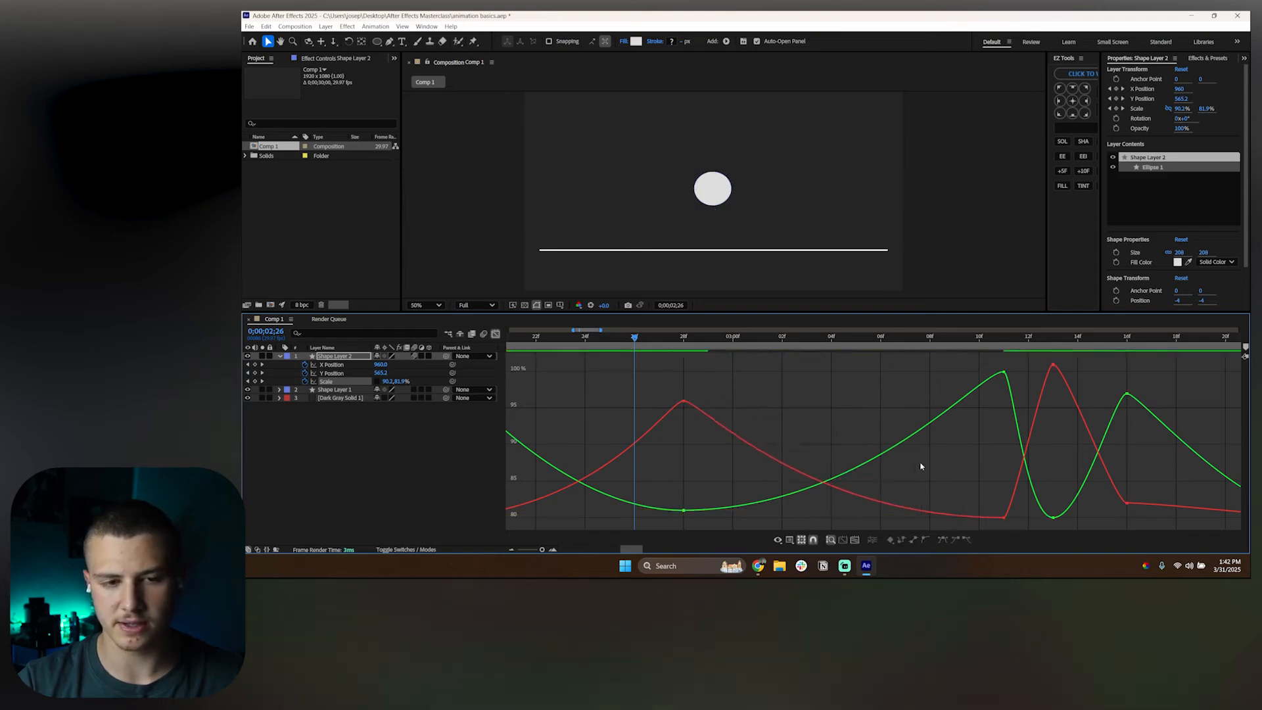
key("space")
key("space")
key("space")
key("space")
Step: Sharpen the width curve's peak at 0;00;03;13 by shortening its handles and lengthening those of the neighbouring low keyframes, and preview the hit
left_click_drag(1027, 362, 1074, 379)
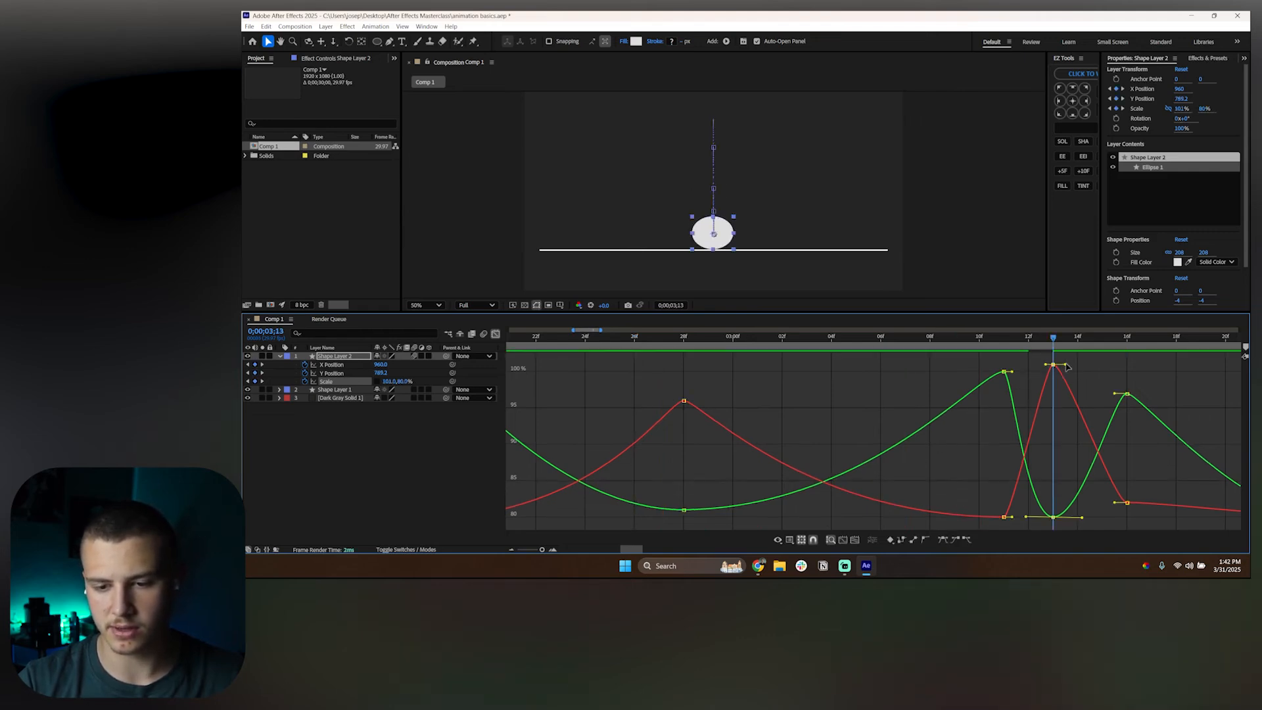
left_click_drag(1011, 519, 1035, 518)
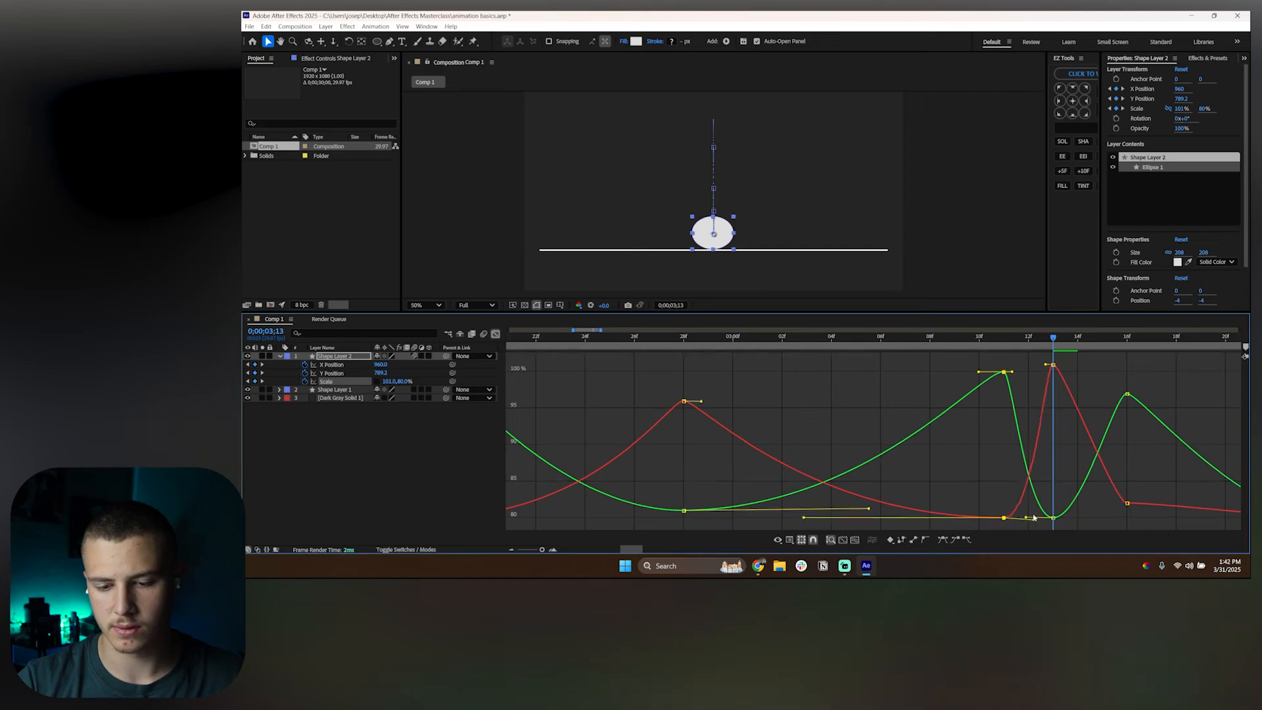
left_click(1127, 503)
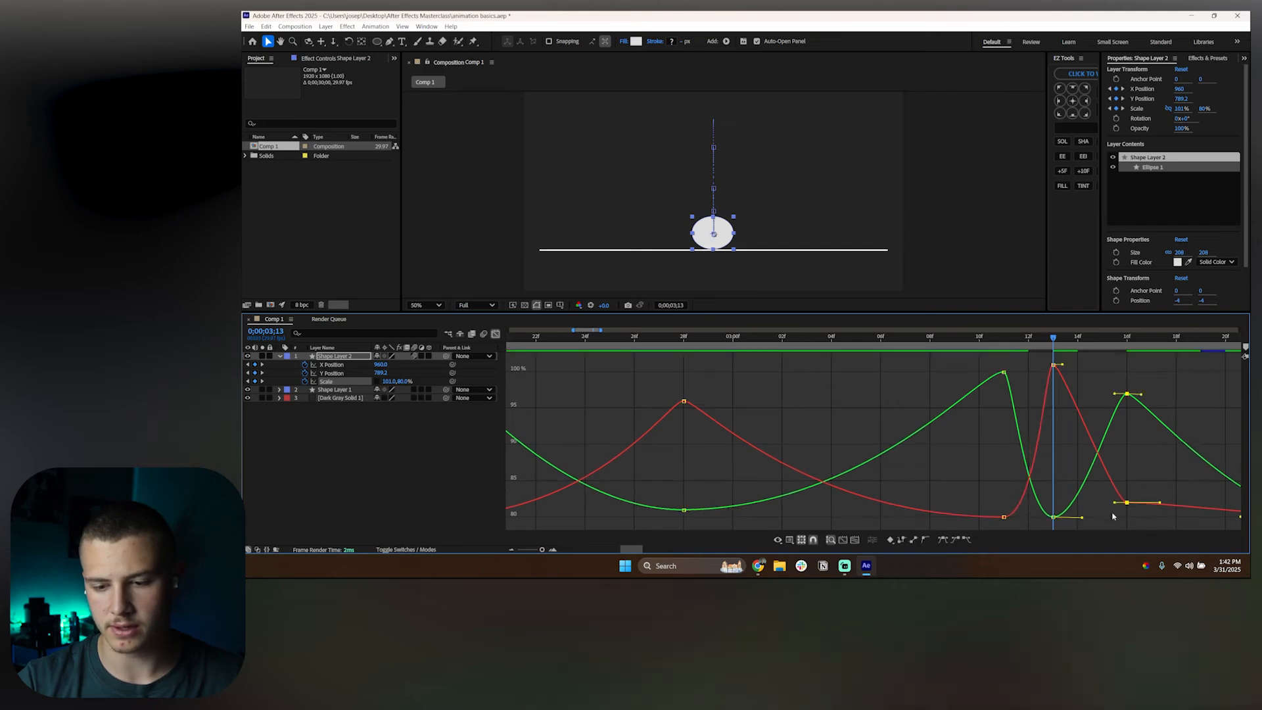
left_click(1098, 505)
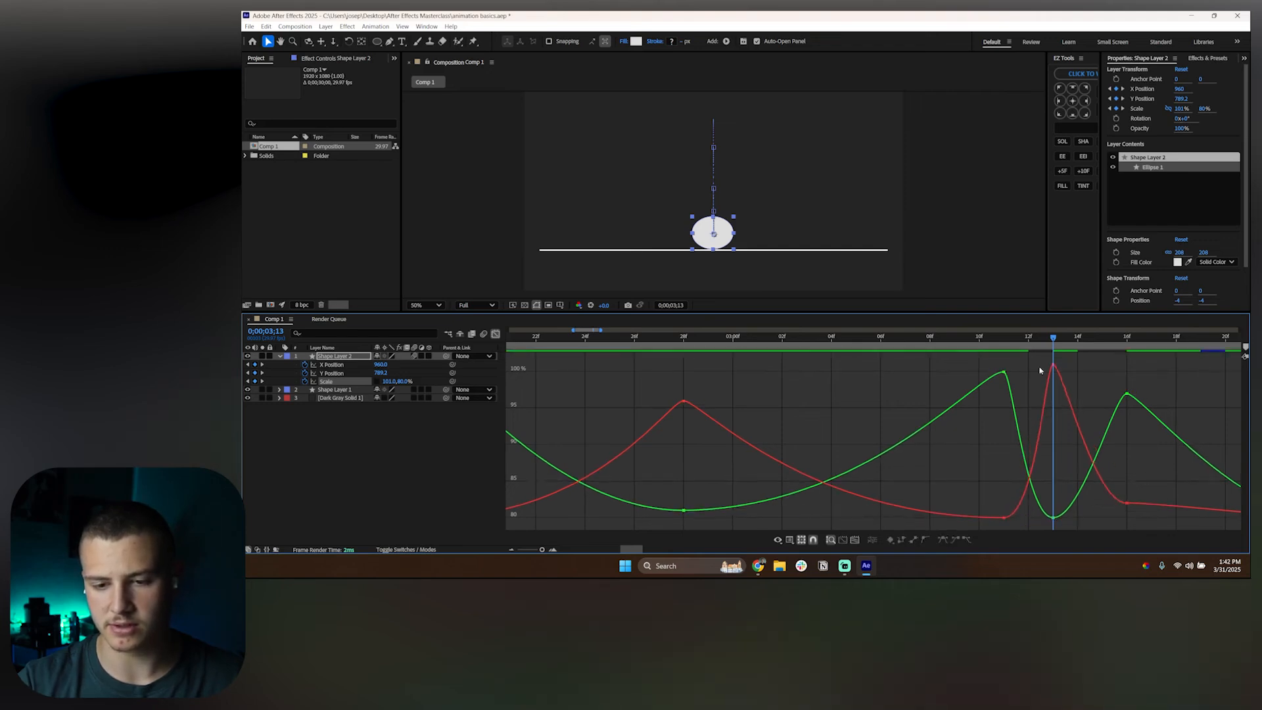
left_click(996, 342)
key("space")
key("space")
Step: Play back the whole bounce animation from the first frame to check the squash and stretch
scroll(986, 421, "down", 3)
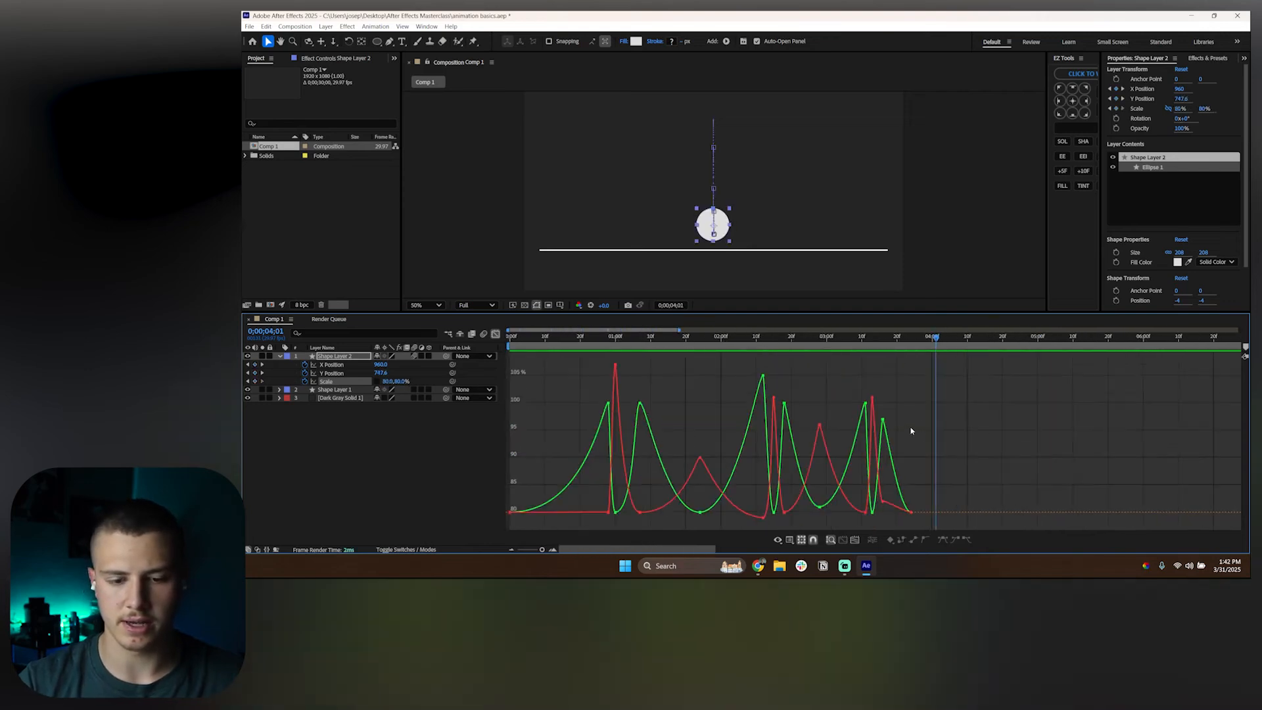
left_click_drag(718, 338, 706, 339)
key("Home")
key("space")
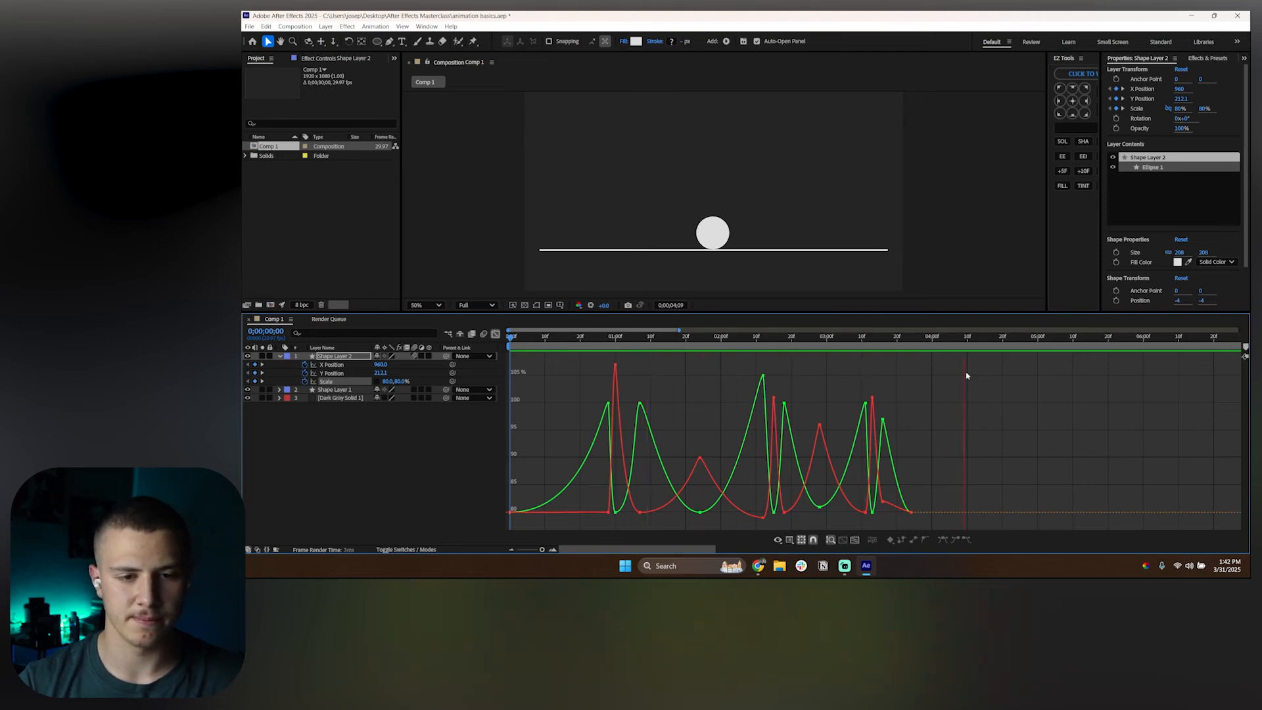
key("space")
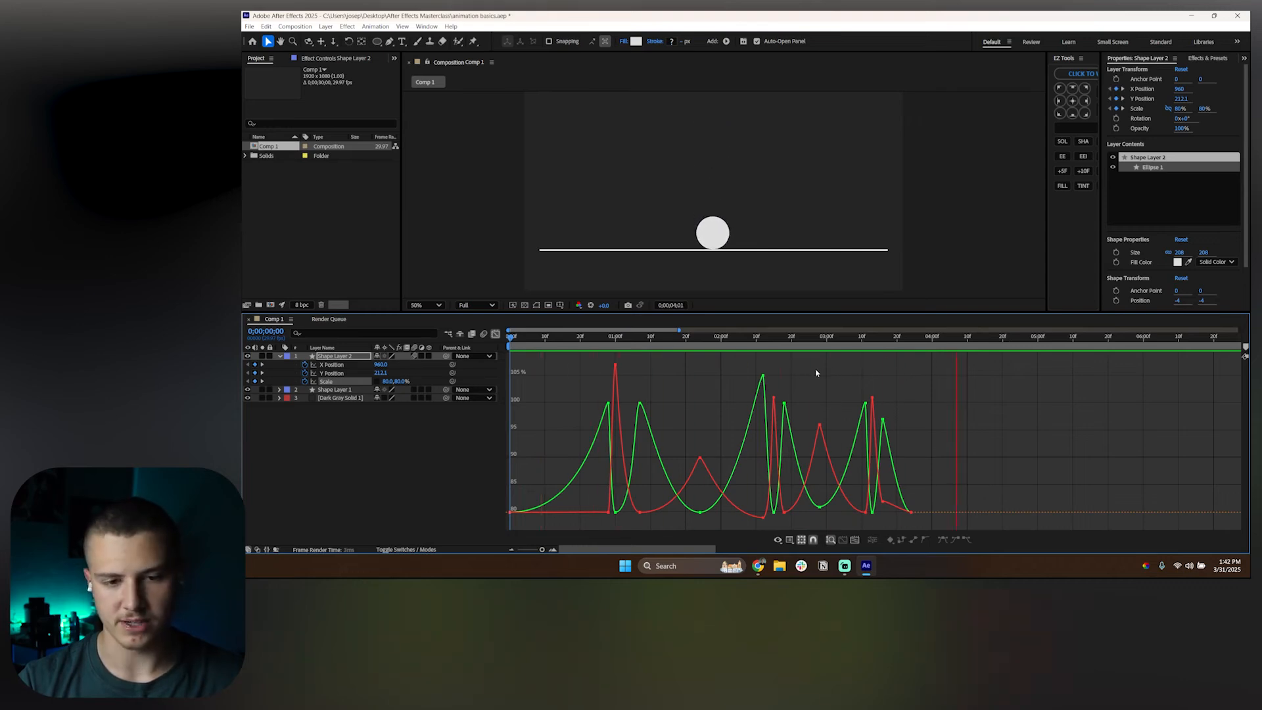
key("space")
Step: Leave the graph editor and show only the X and Y Position keyframes of Shape Layer 2
left_click(496, 334)
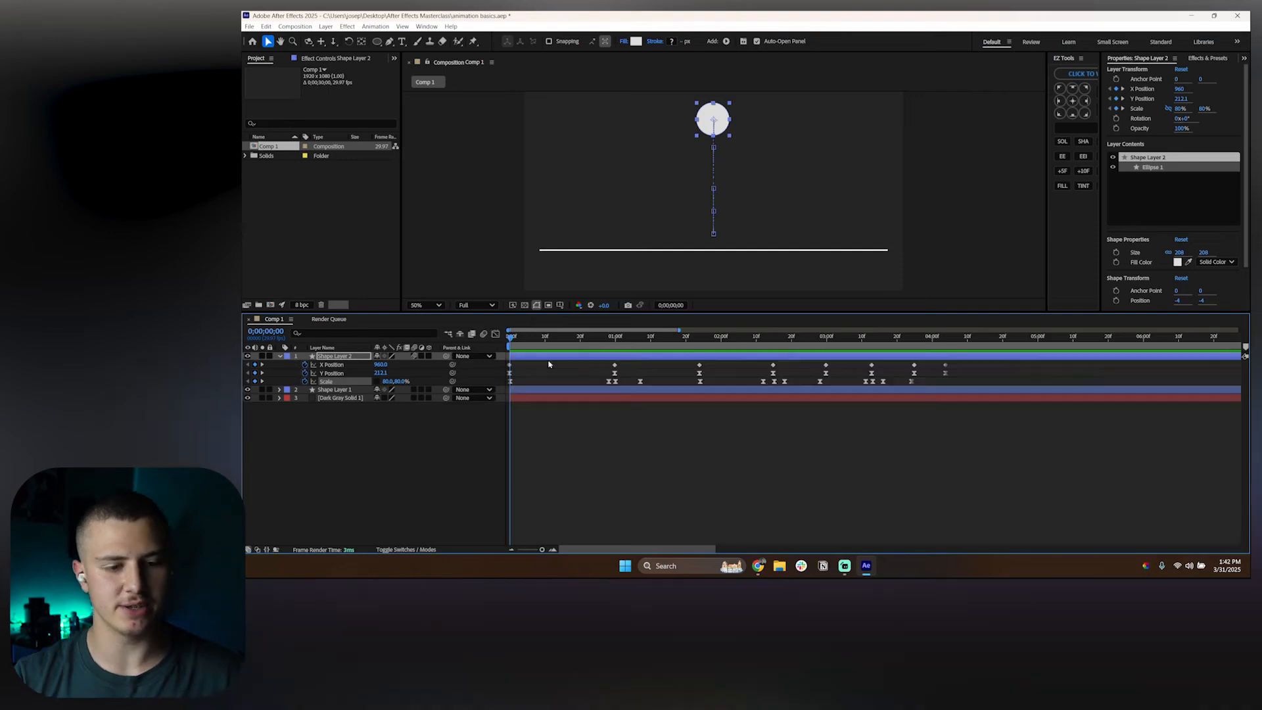
left_click(612, 427)
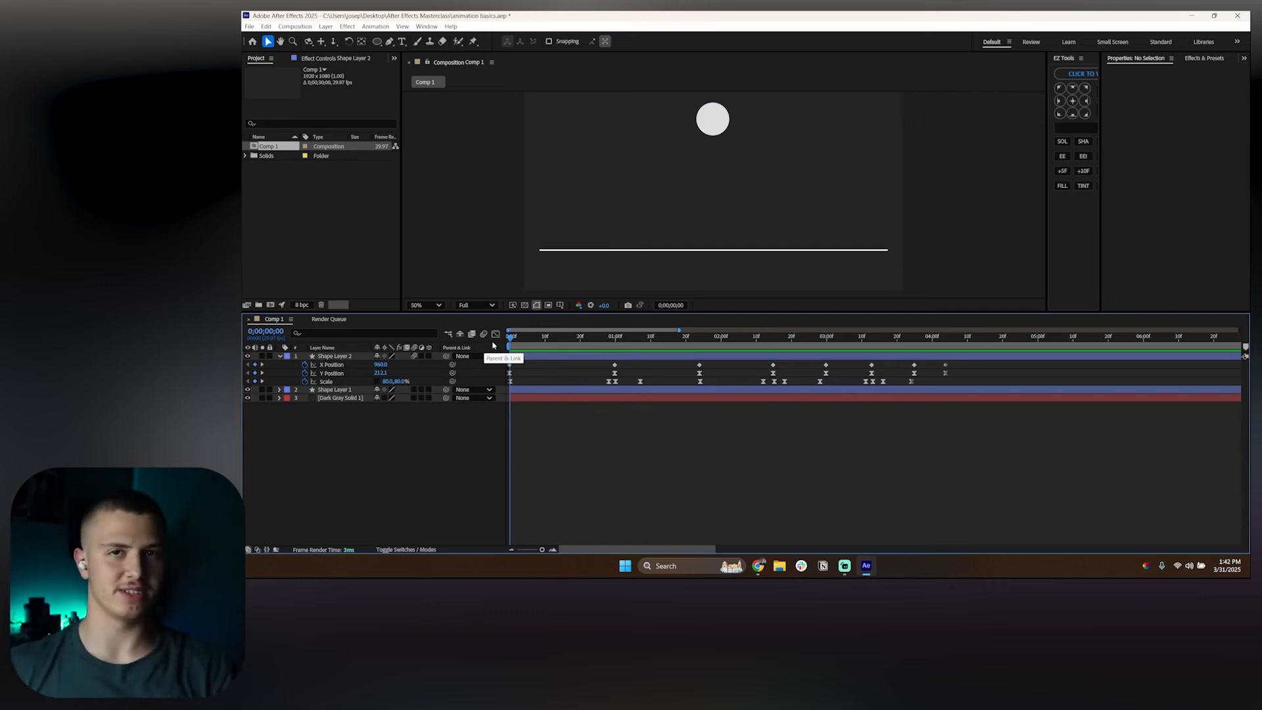
left_click(537, 365)
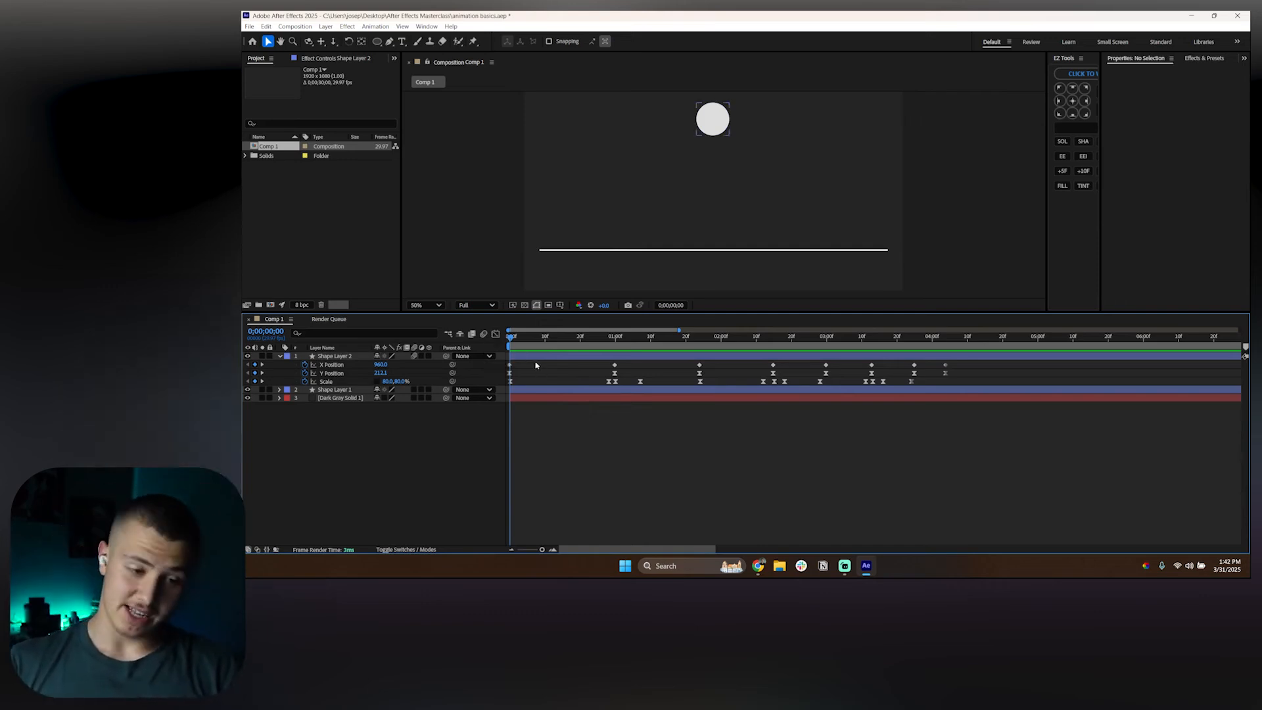
left_click(532, 360)
key("u")
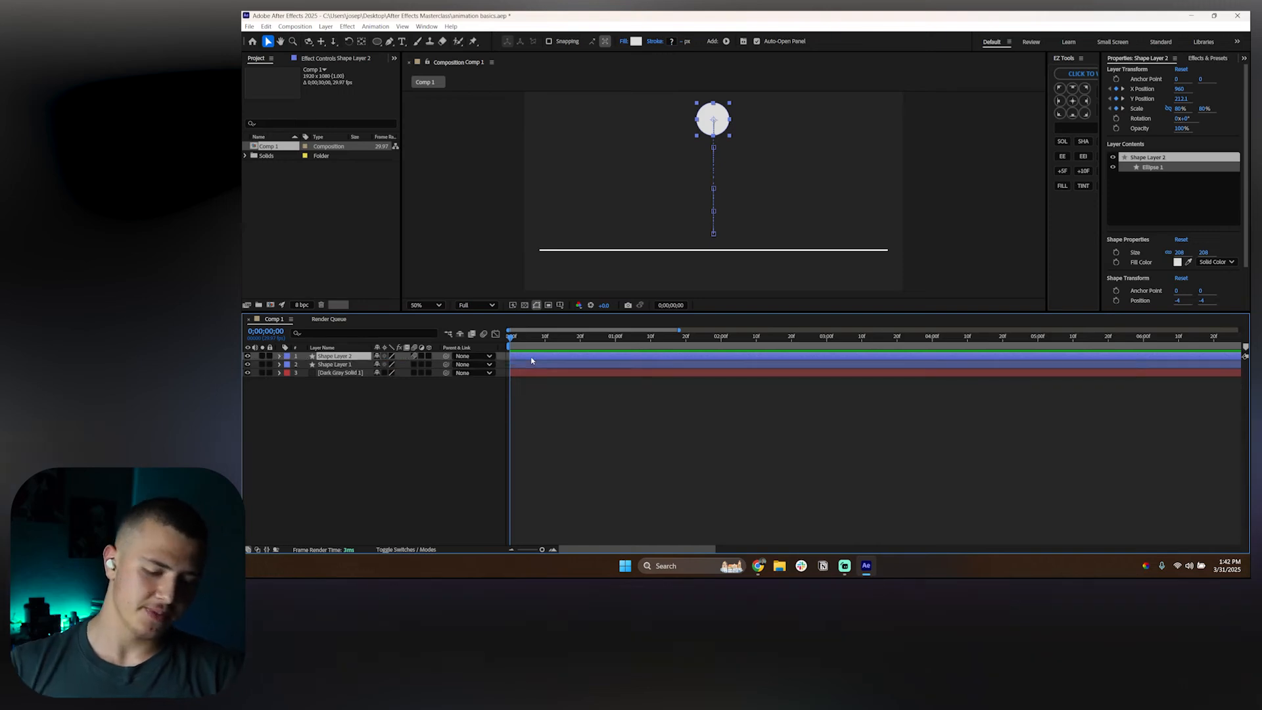
key("u")
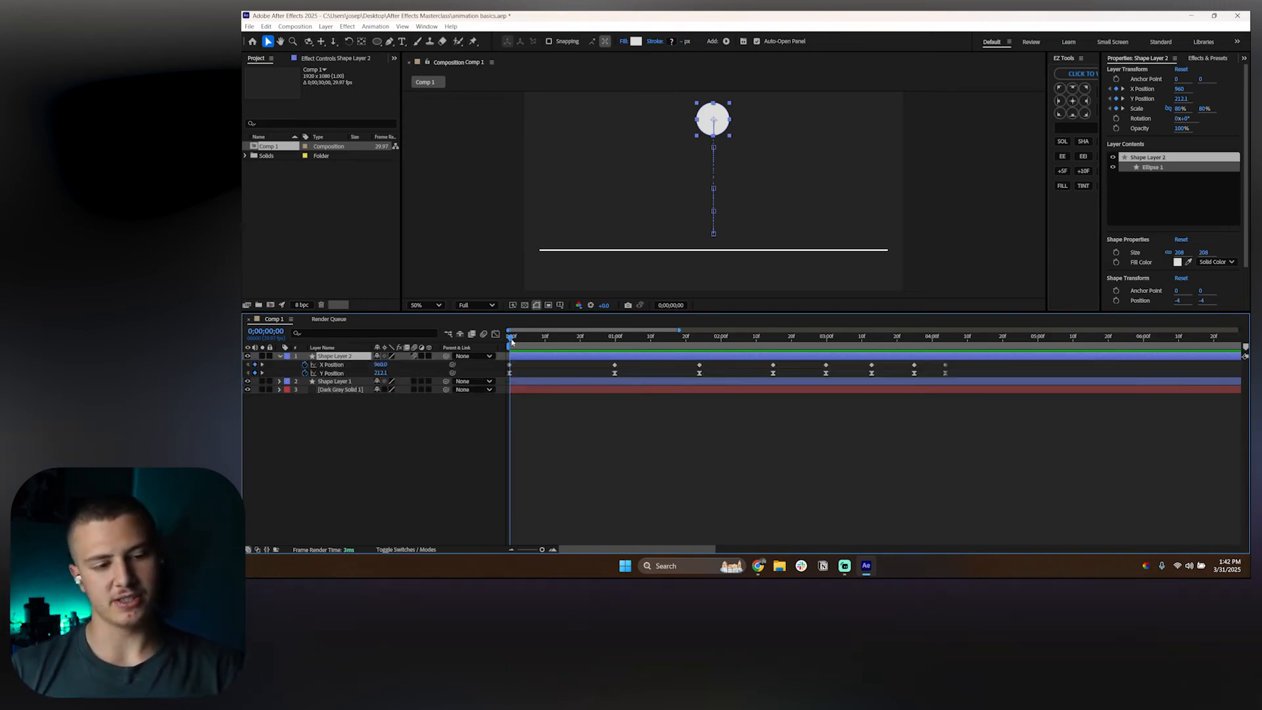
Step: Check the Separate Dimensions setting of Shape Layer 2's Position property
key("space")
key("space")
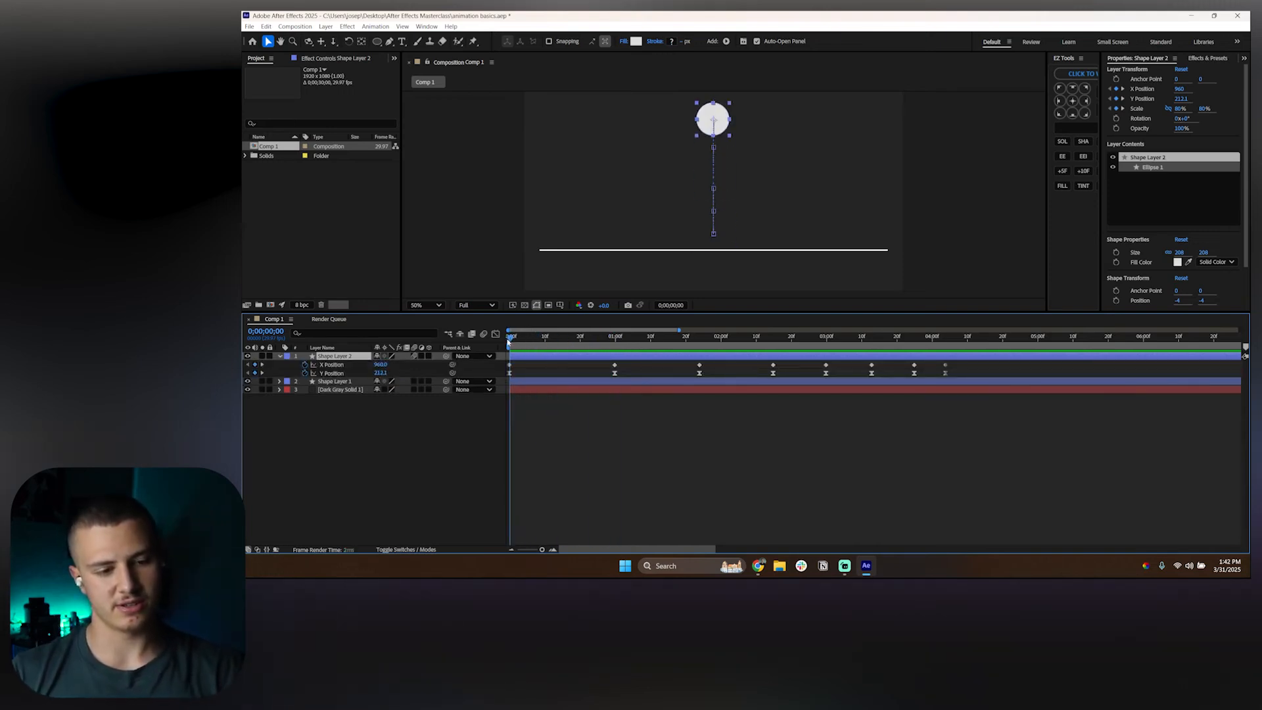
left_click_drag(508, 342, 302, 363)
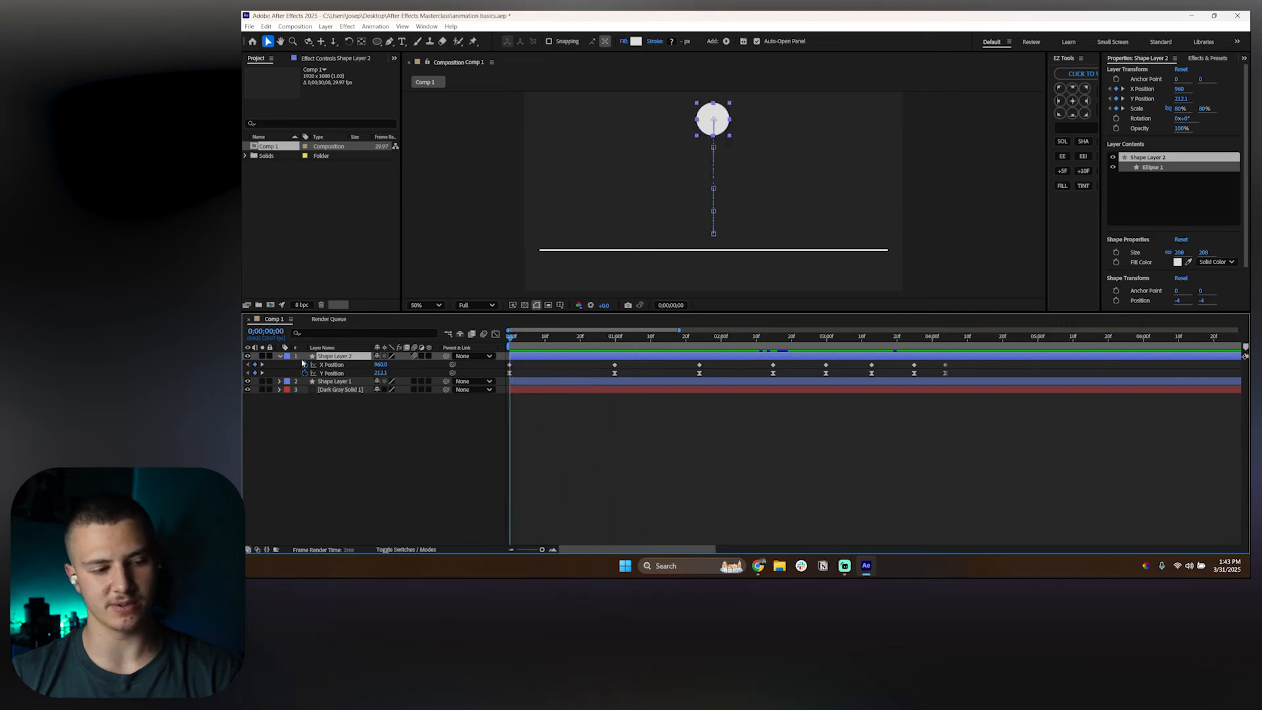
right_click(345, 366)
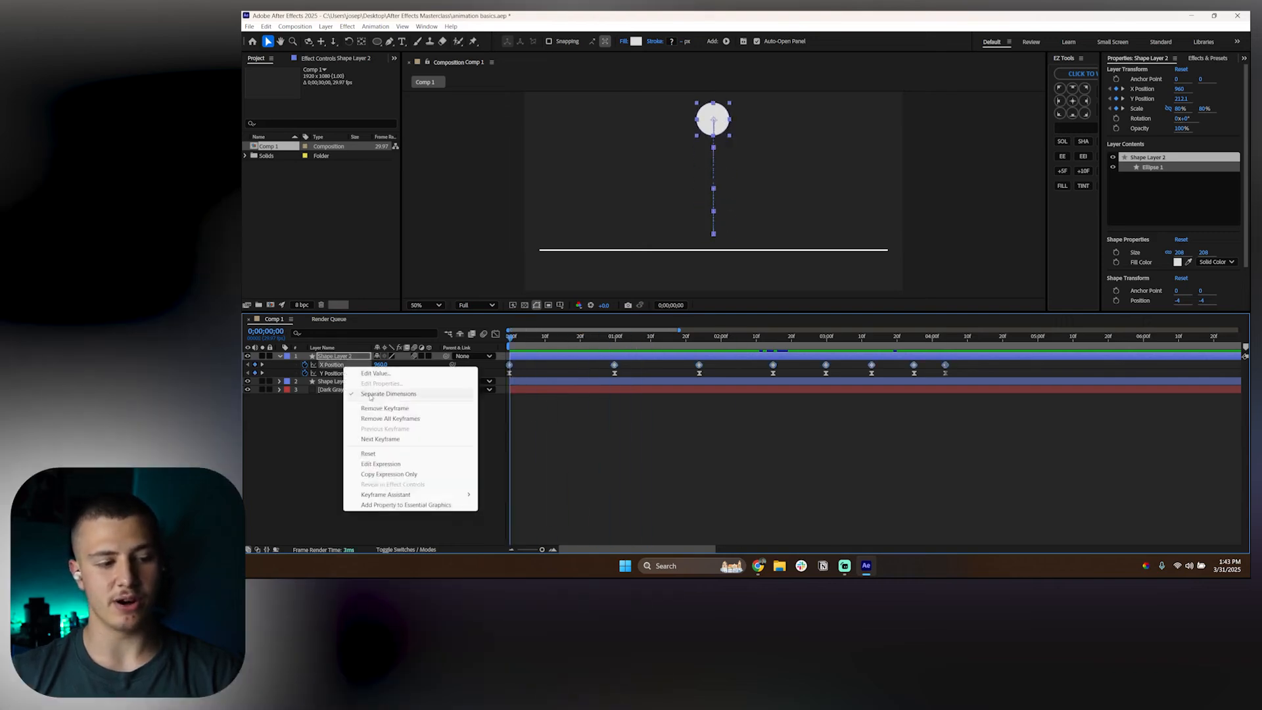
left_click(342, 414)
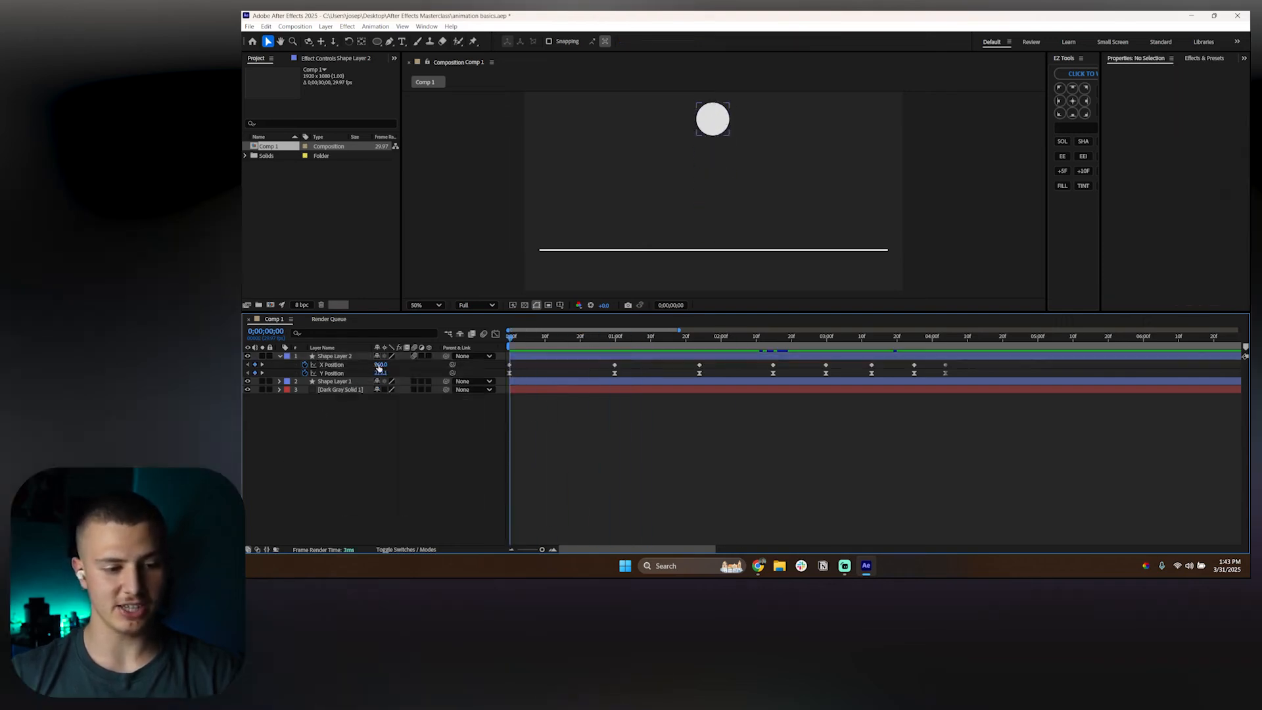
Step: Set the ball's X Position to 647 at the first keyframe
left_click_drag(379, 366, 405, 367)
key("ctrl+z")
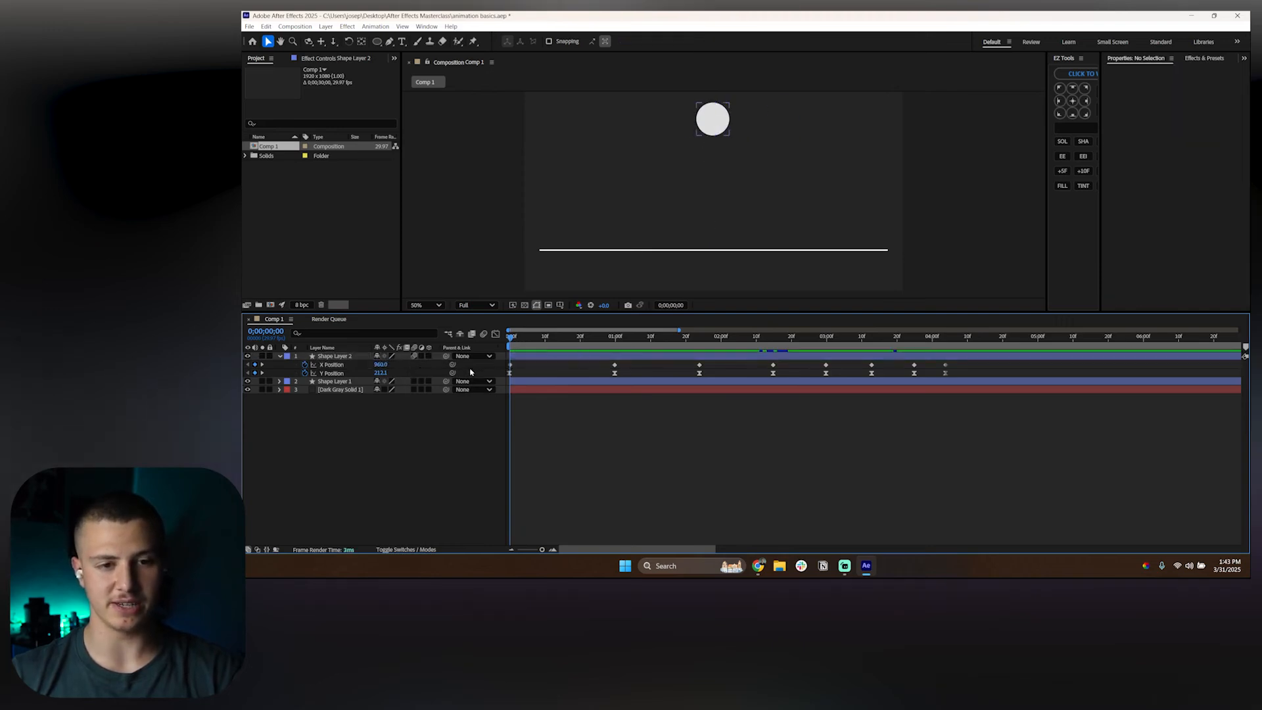
left_click_drag(510, 341, 535, 338)
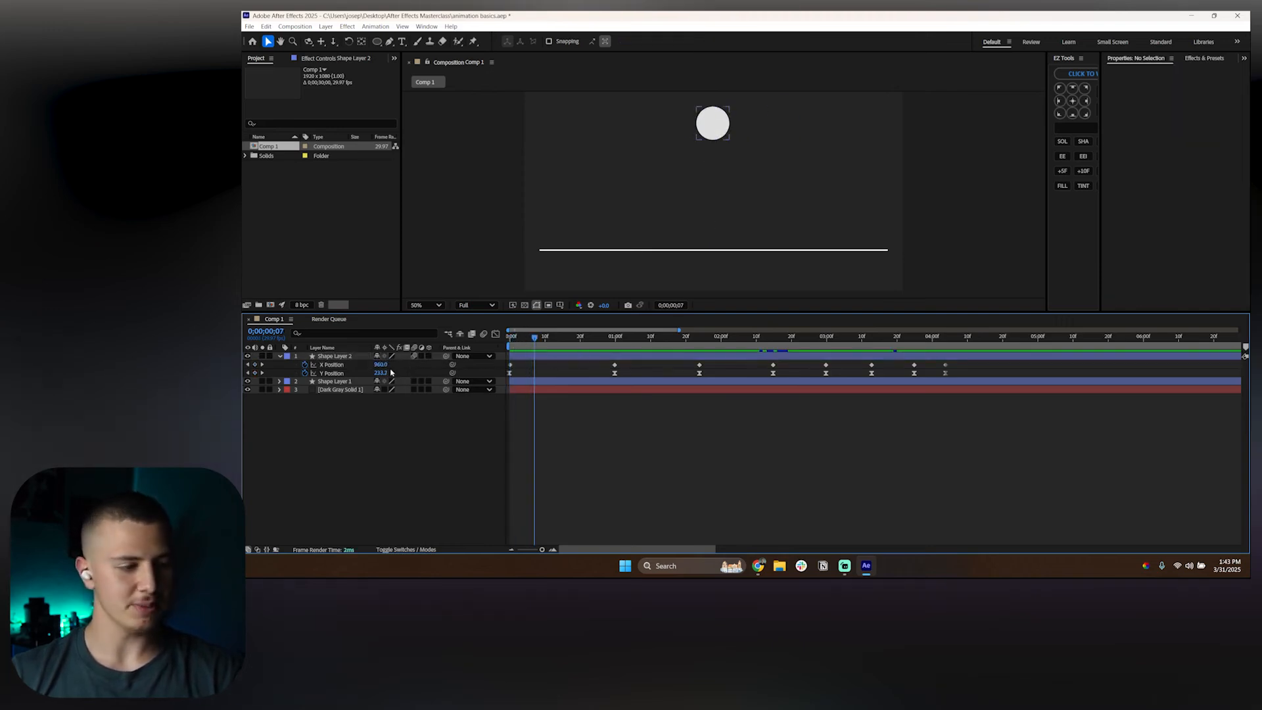
left_click(247, 370)
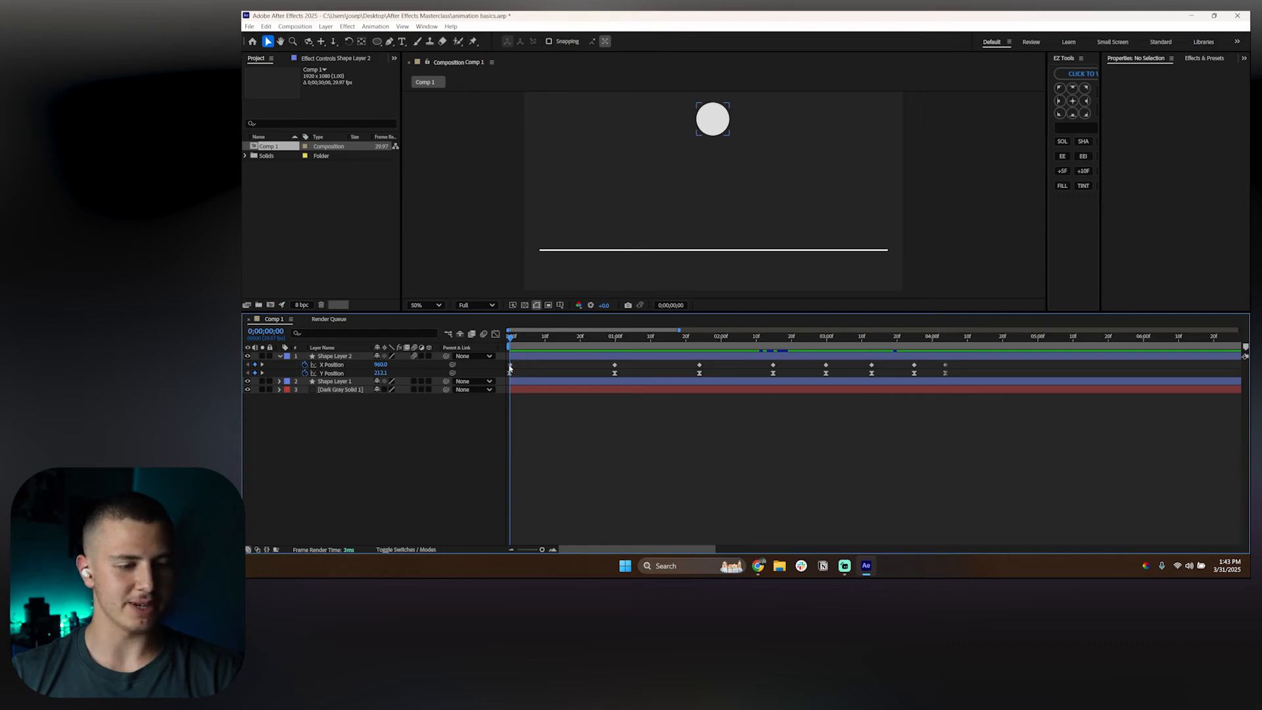
left_click_drag(381, 364, 296, 366)
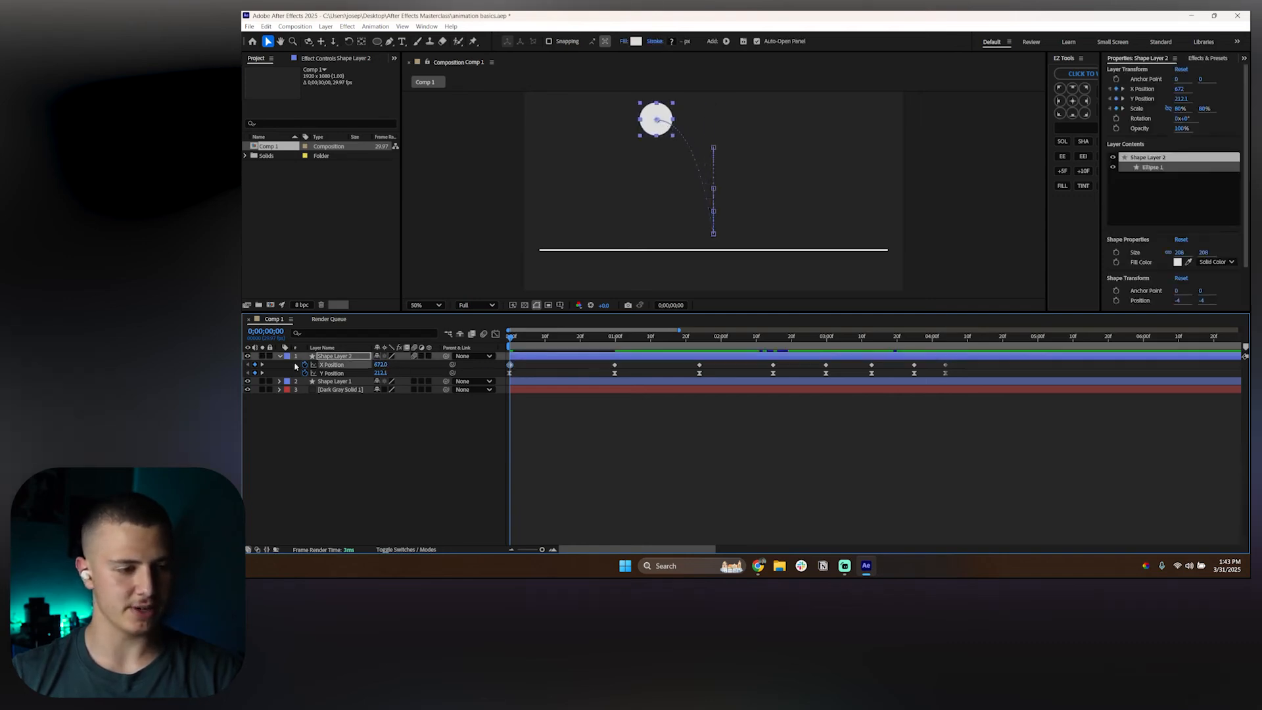
left_click_drag(382, 366, 373, 366)
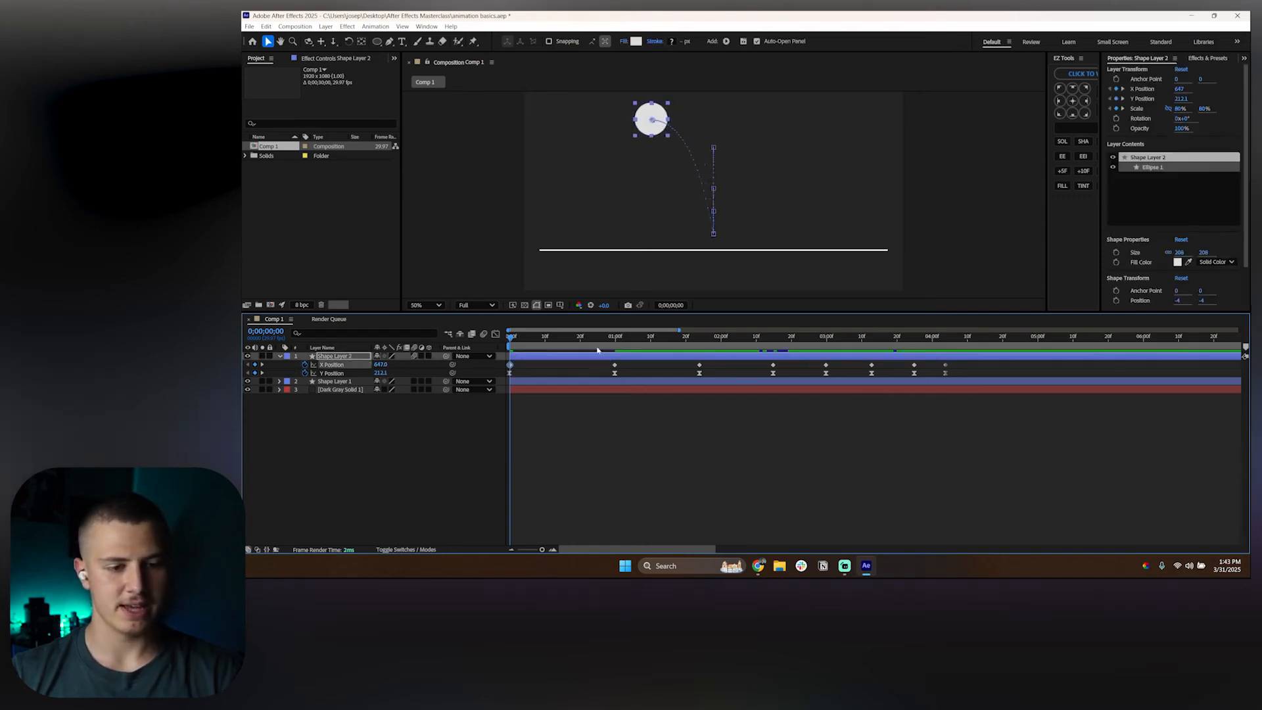
Step: Set the ball's X Position to 1027 at the last keyframe, and preview the animation from the start
left_click_drag(597, 351, 929, 351)
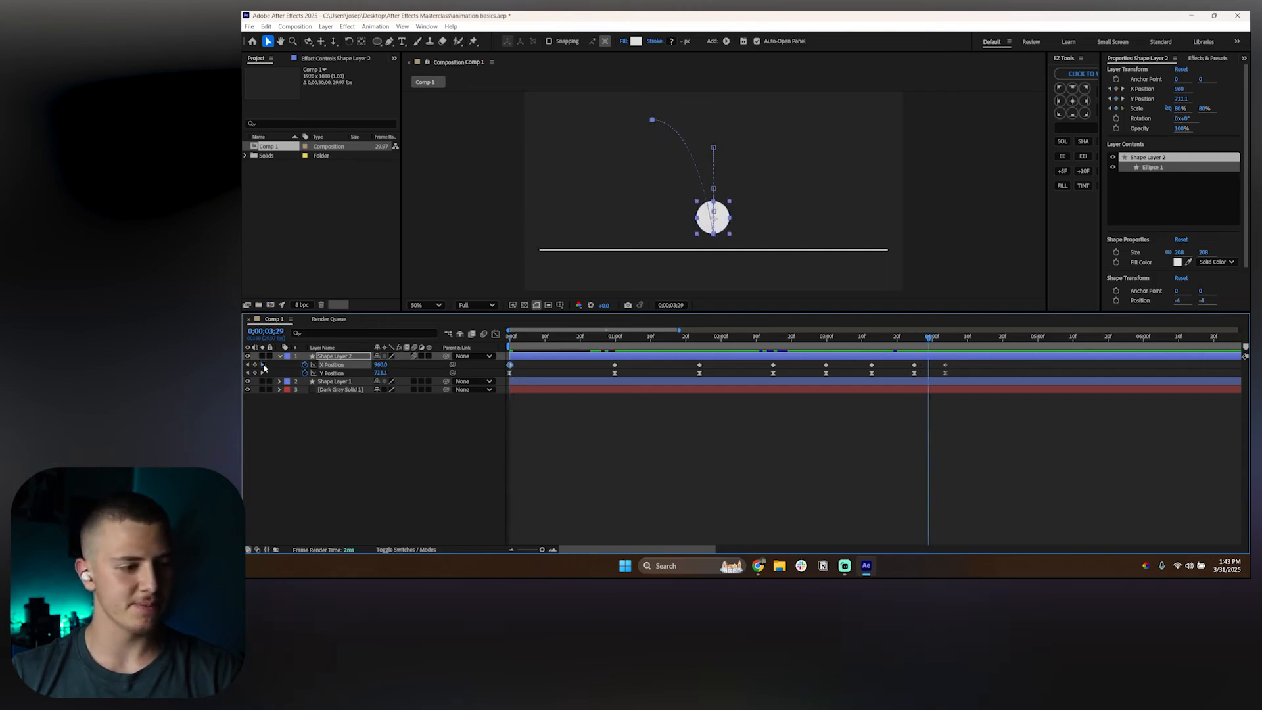
left_click(263, 364)
left_click_drag(382, 364, 411, 364)
left_click(508, 338)
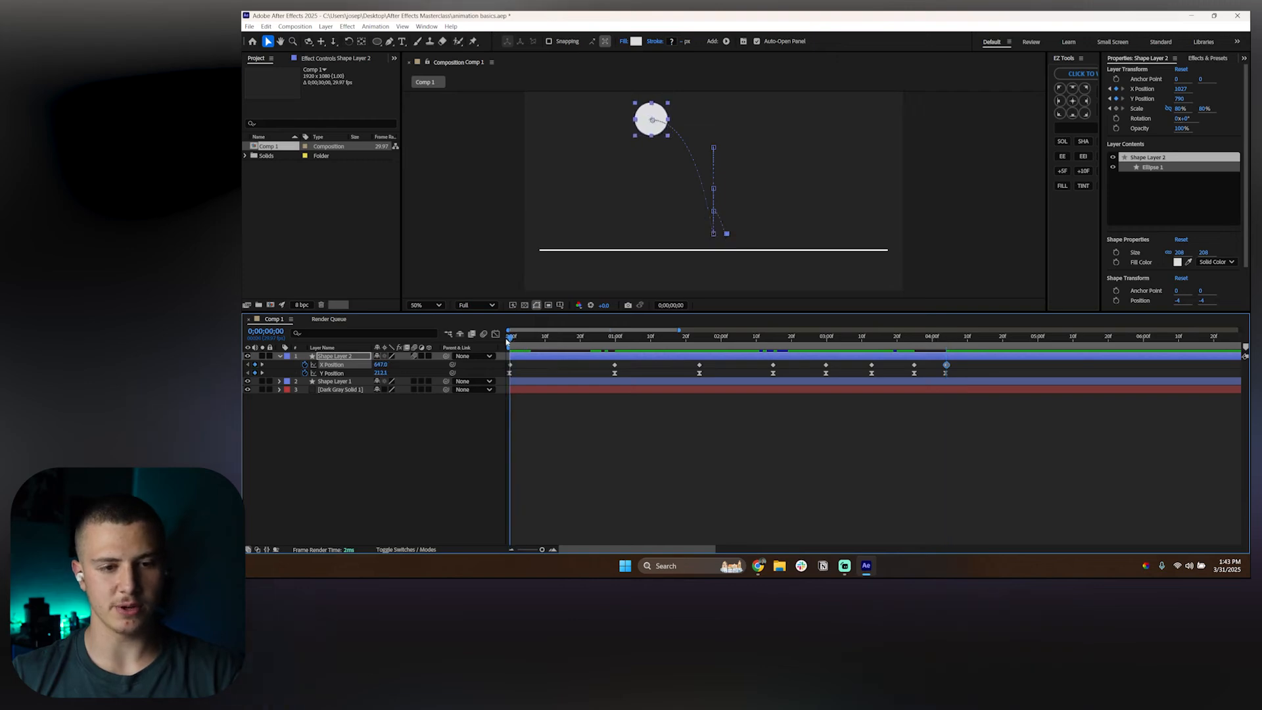
key("space")
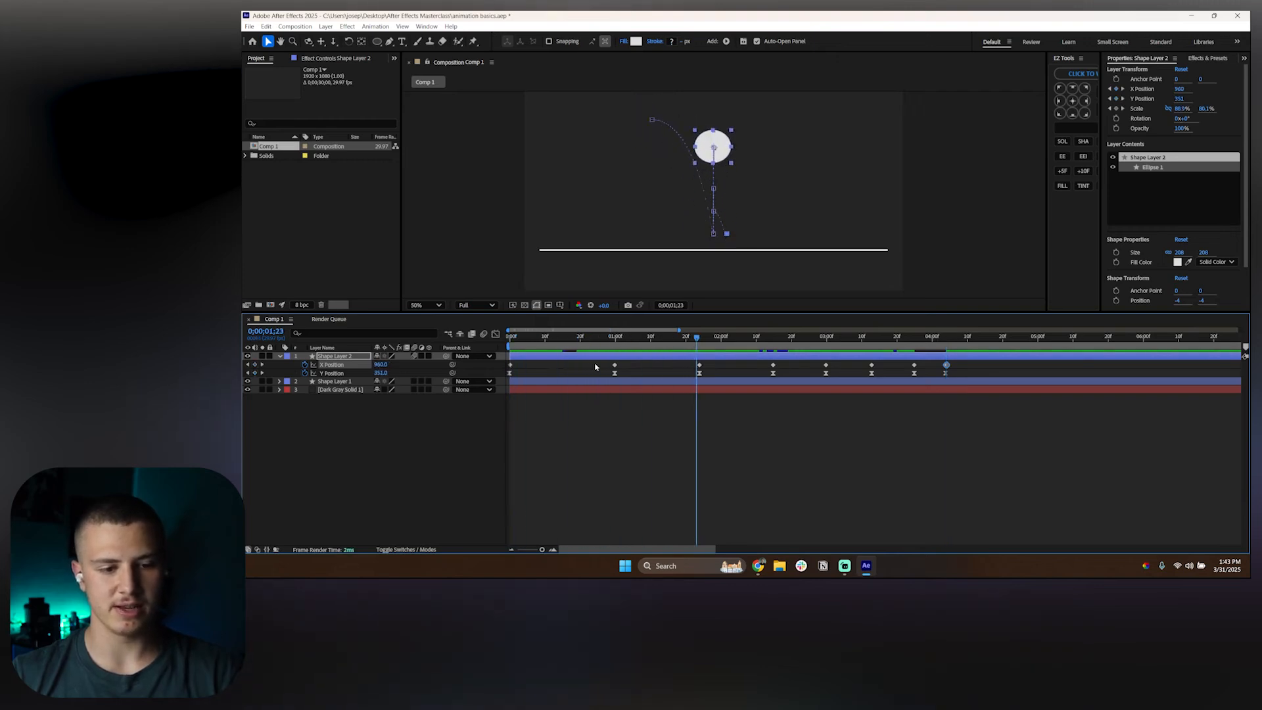
Step: Delete all X Position keyframes between the first and the last one, and play back the animation
left_click_drag(596, 366, 921, 370)
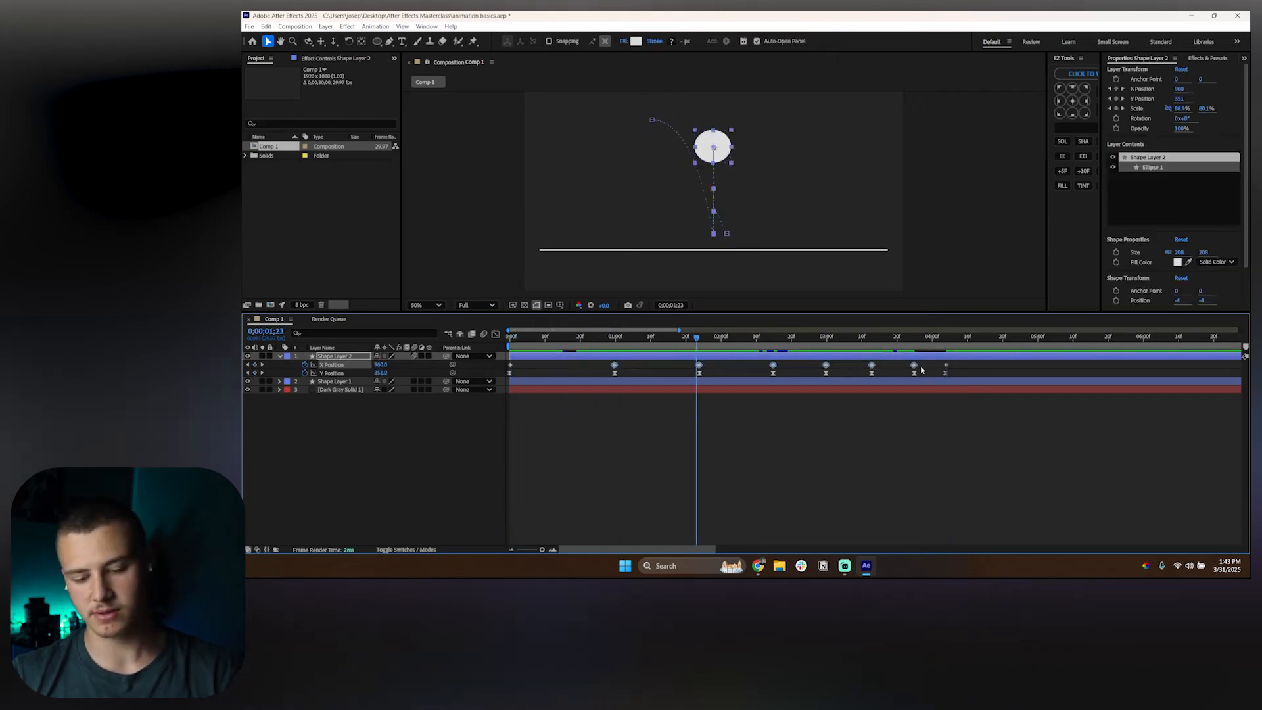
key("Delete")
left_click_drag(697, 337, 507, 352)
left_click(601, 426)
key("space")
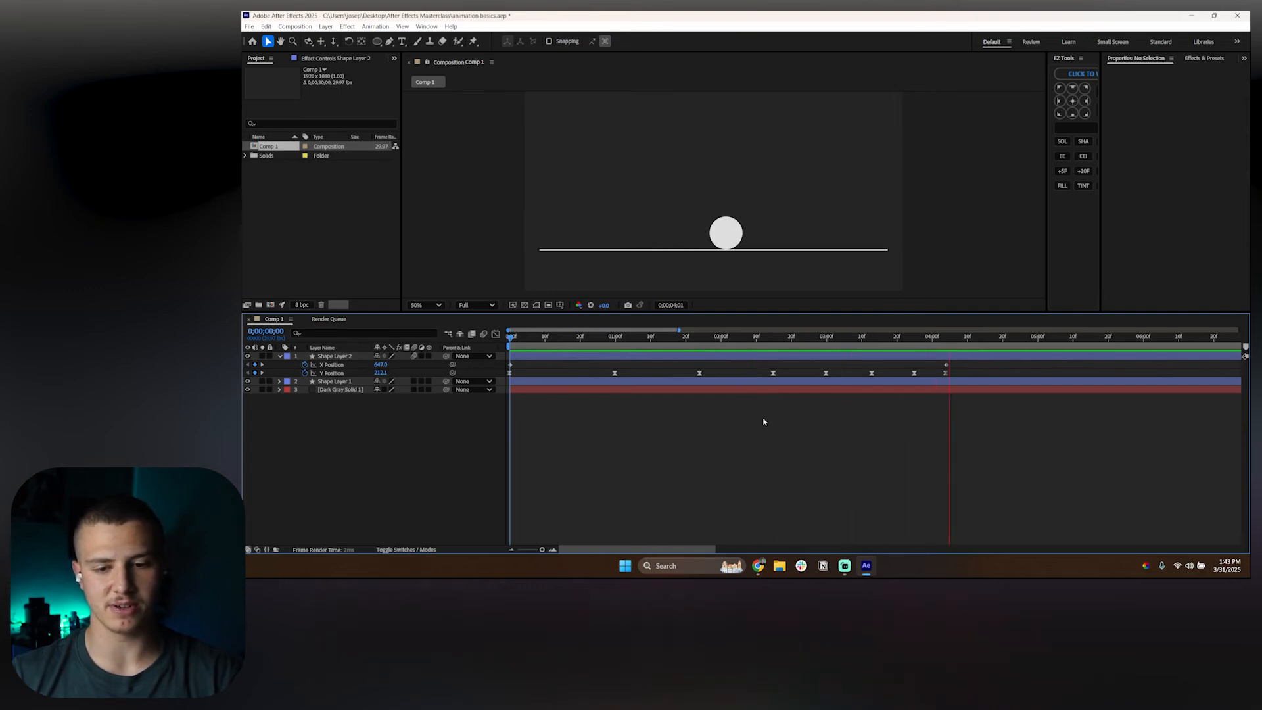
key("space")
Step: Inspect the ball at the last X Position keyframe, and play the animation through from the start
left_click_drag(953, 341, 947, 345)
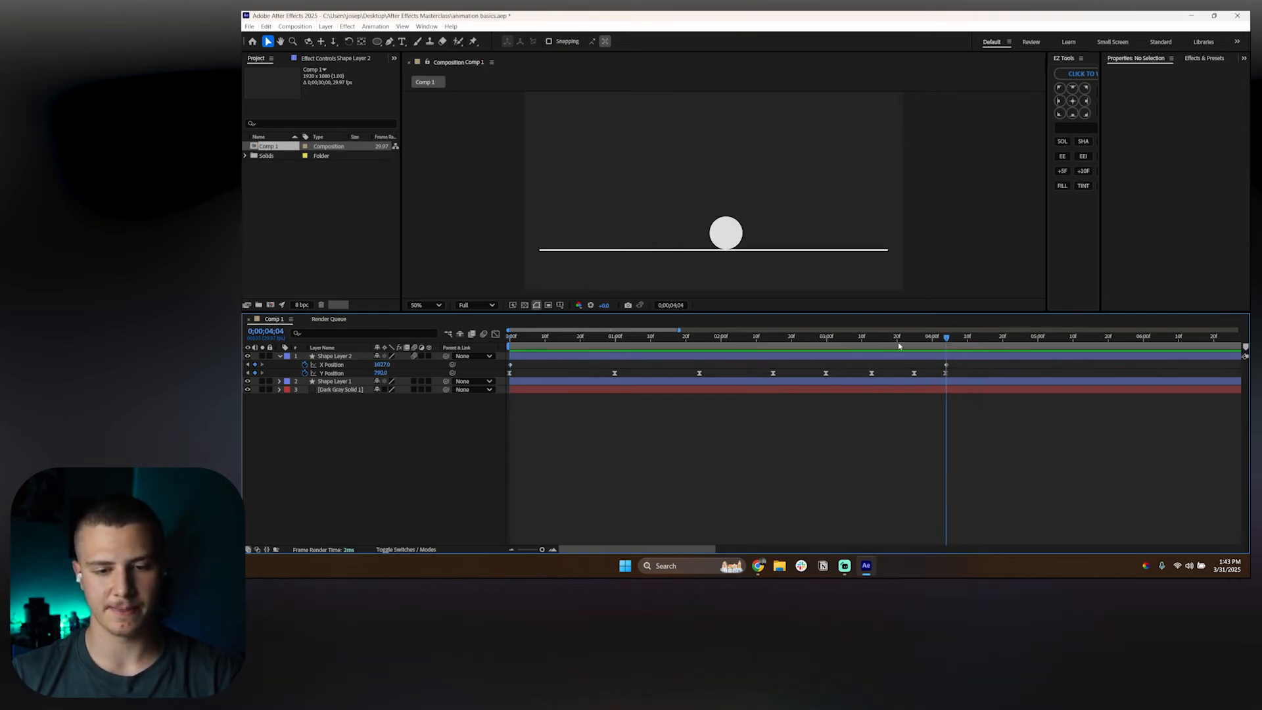
key("Home")
key("space")
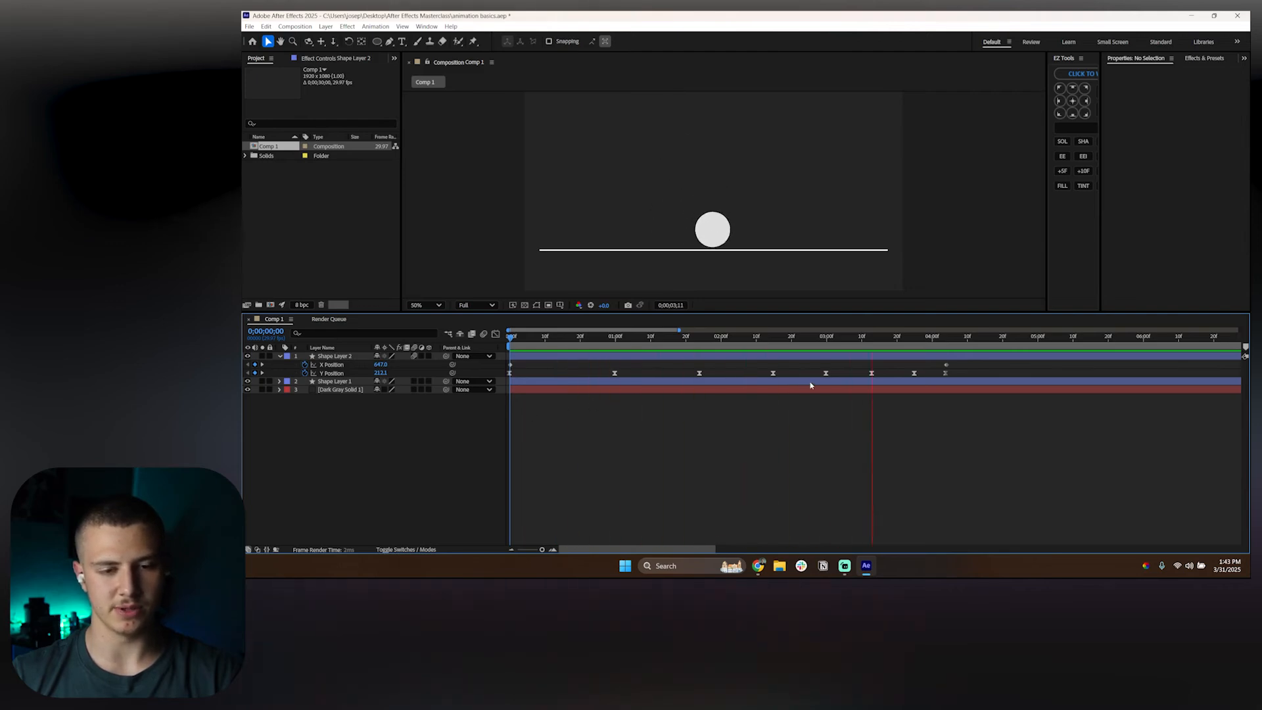
key("space")
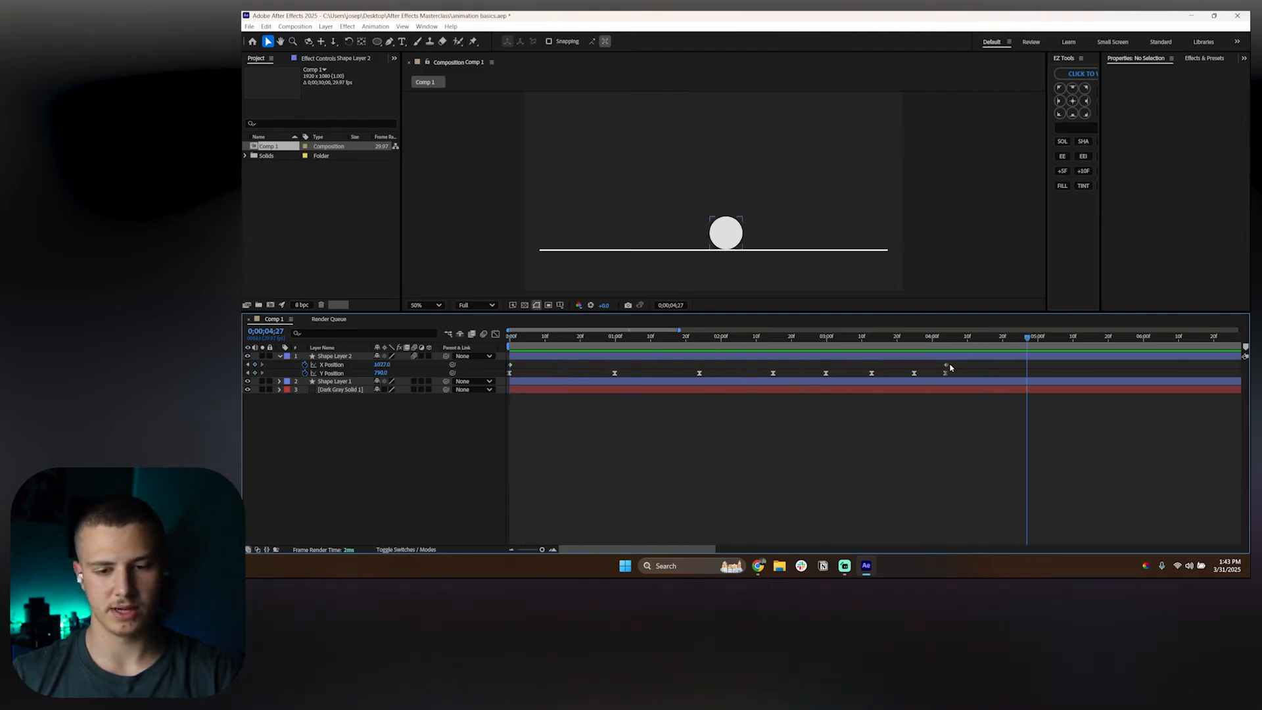
Step: Move the last X Position keyframe out to about 0;00;06;15 so the ball travels longer, and preview the animation
left_click_drag(947, 365, 1197, 366)
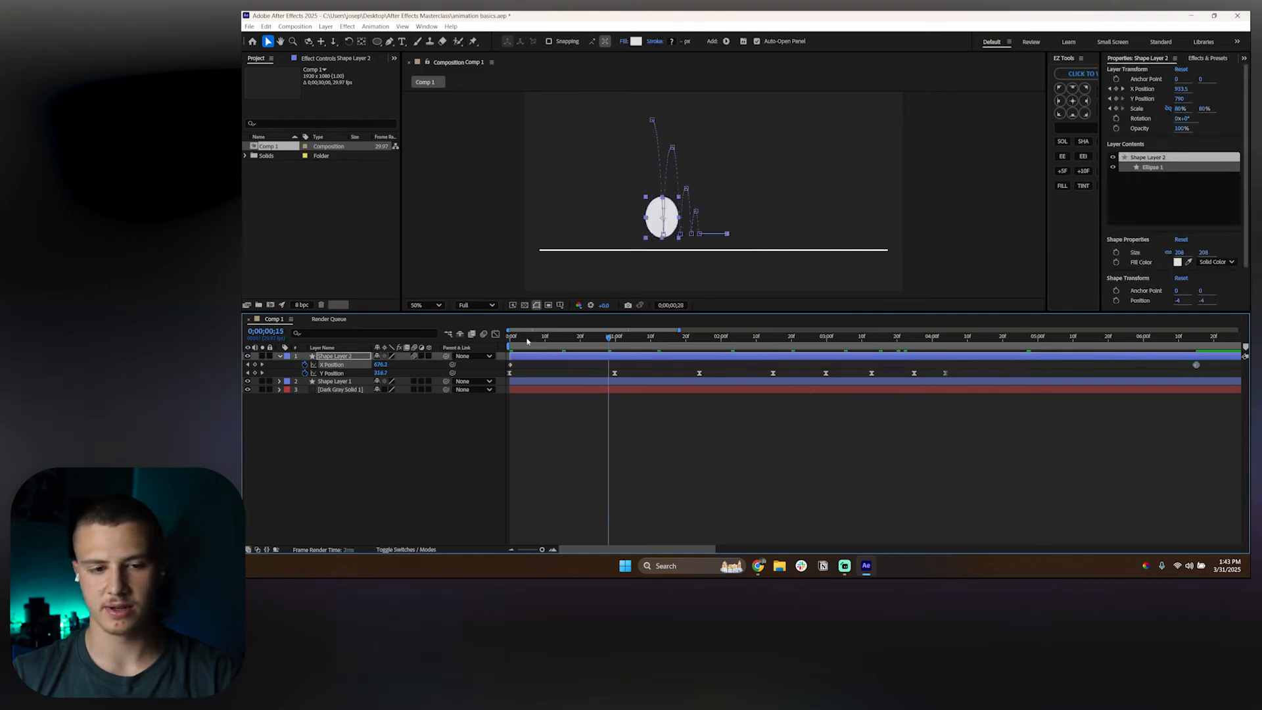
key("space")
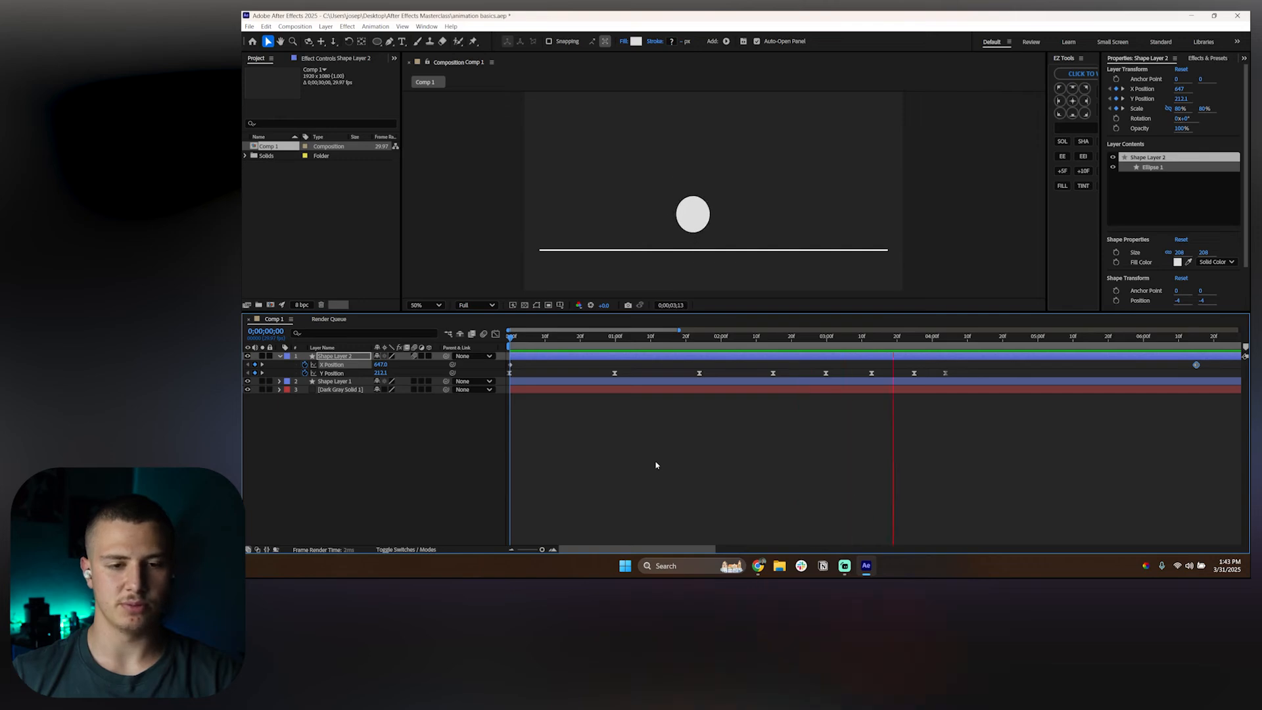
key("space")
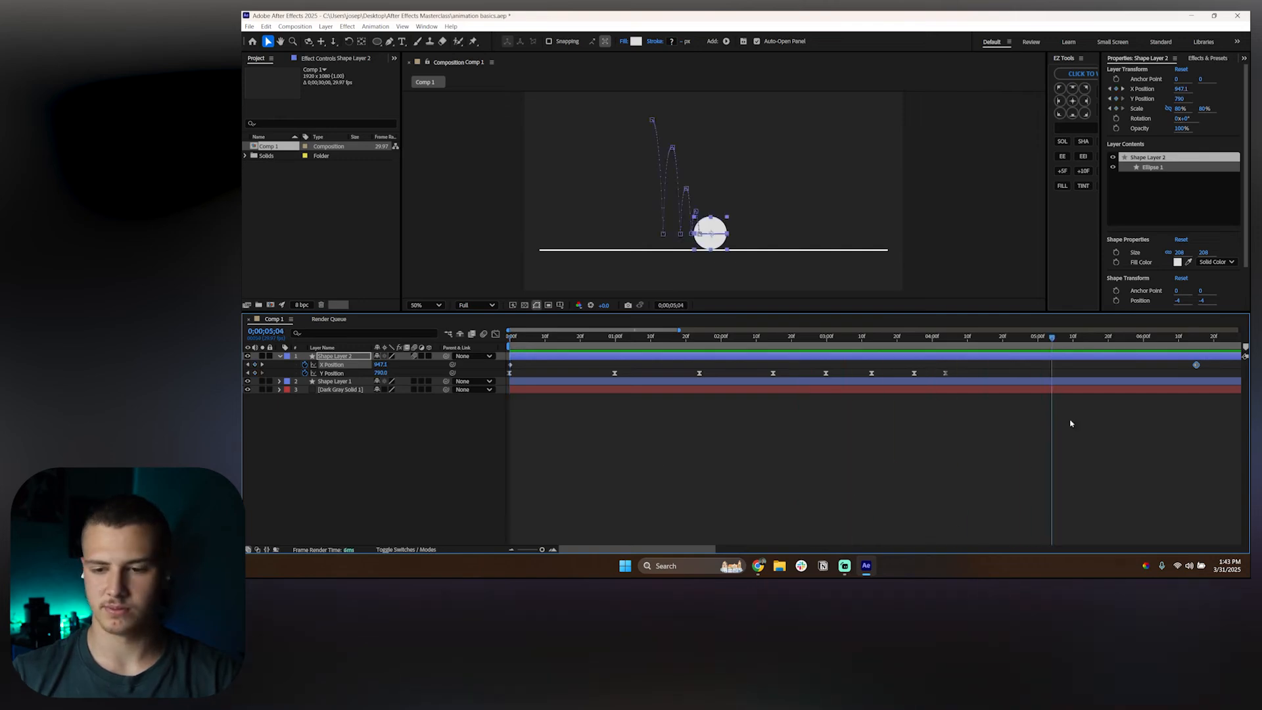
left_click(847, 411)
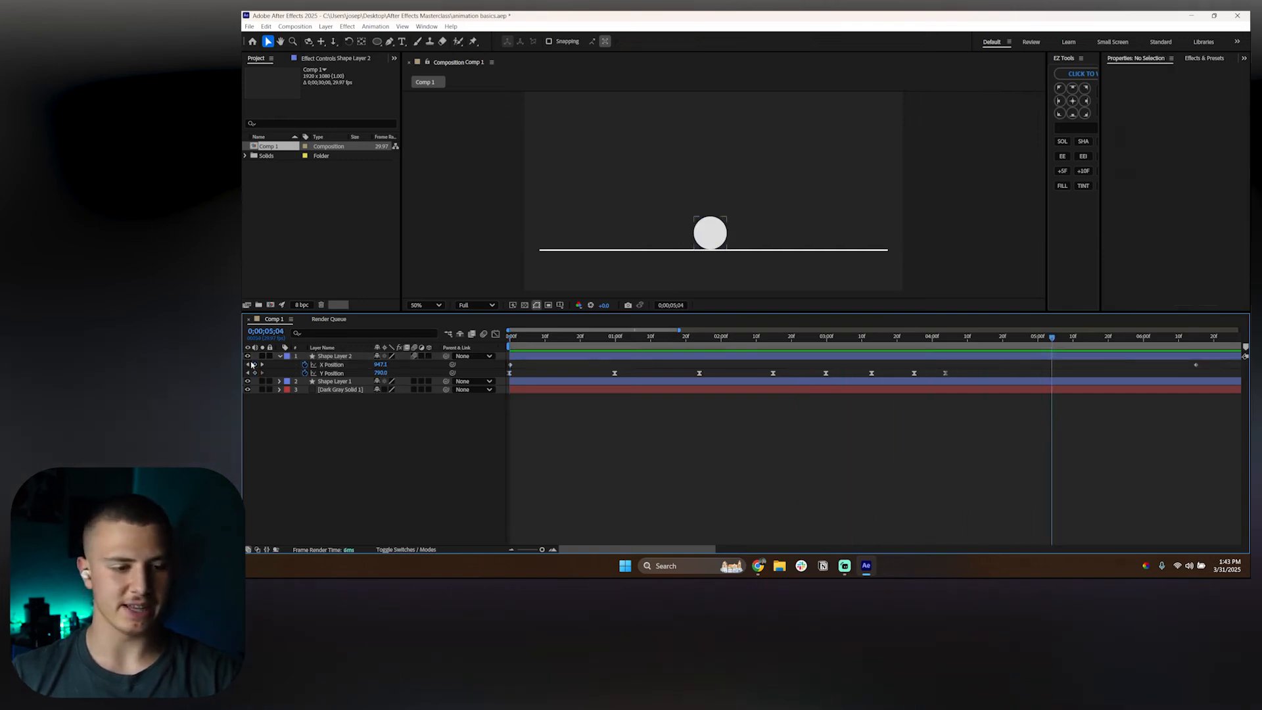
Step: Replay the animation from the start, pause at 0;00;01;27, and view Shape Layer 2's motion path
key("Home")
key("space")
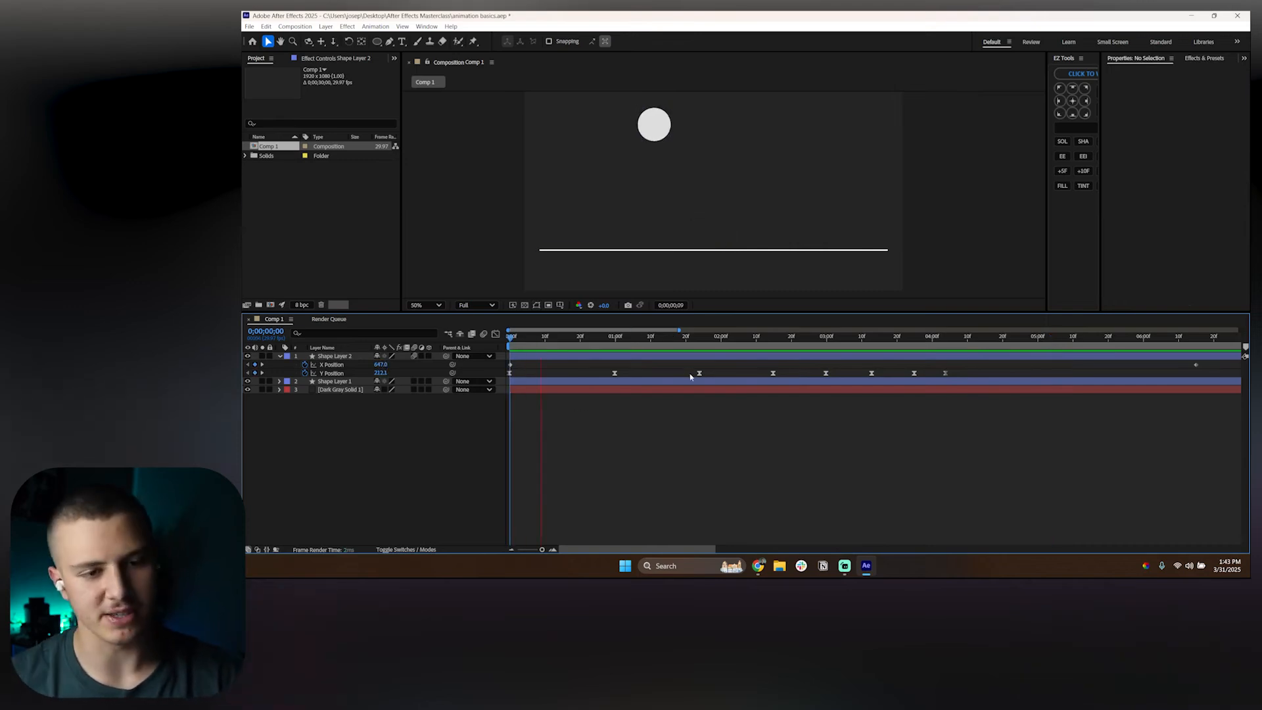
key("space")
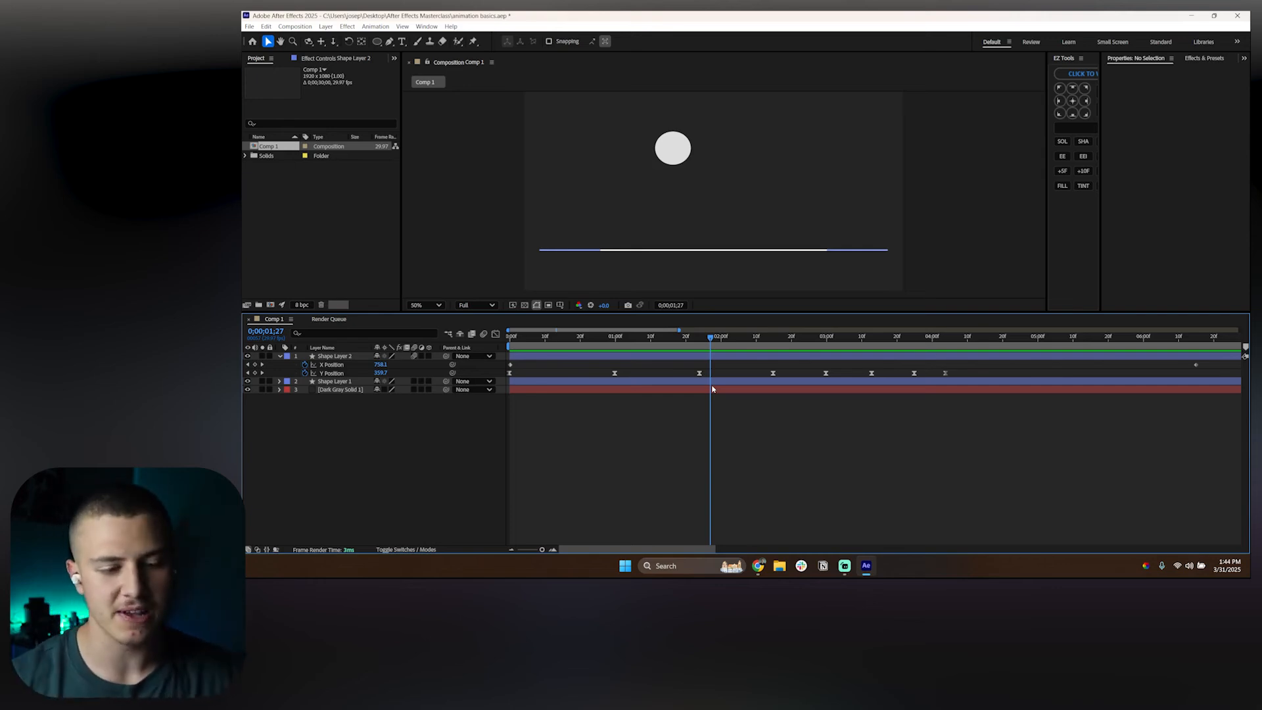
left_click(324, 358)
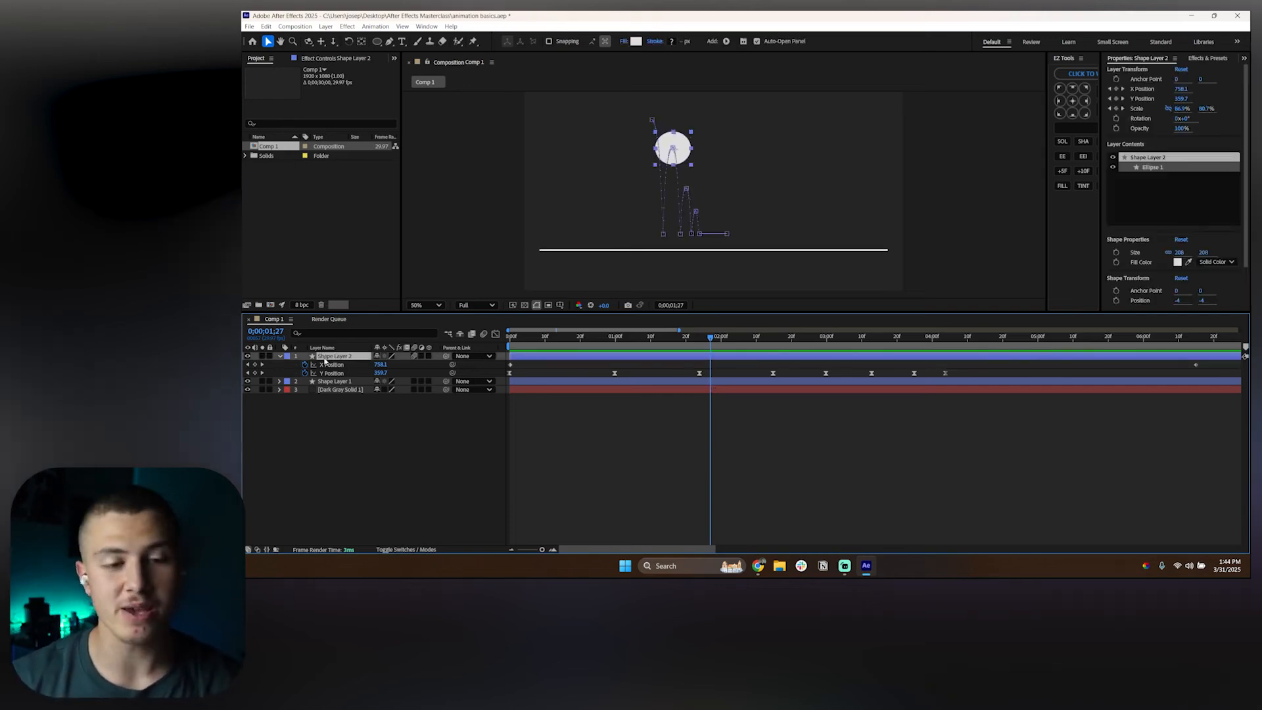
left_click(444, 458)
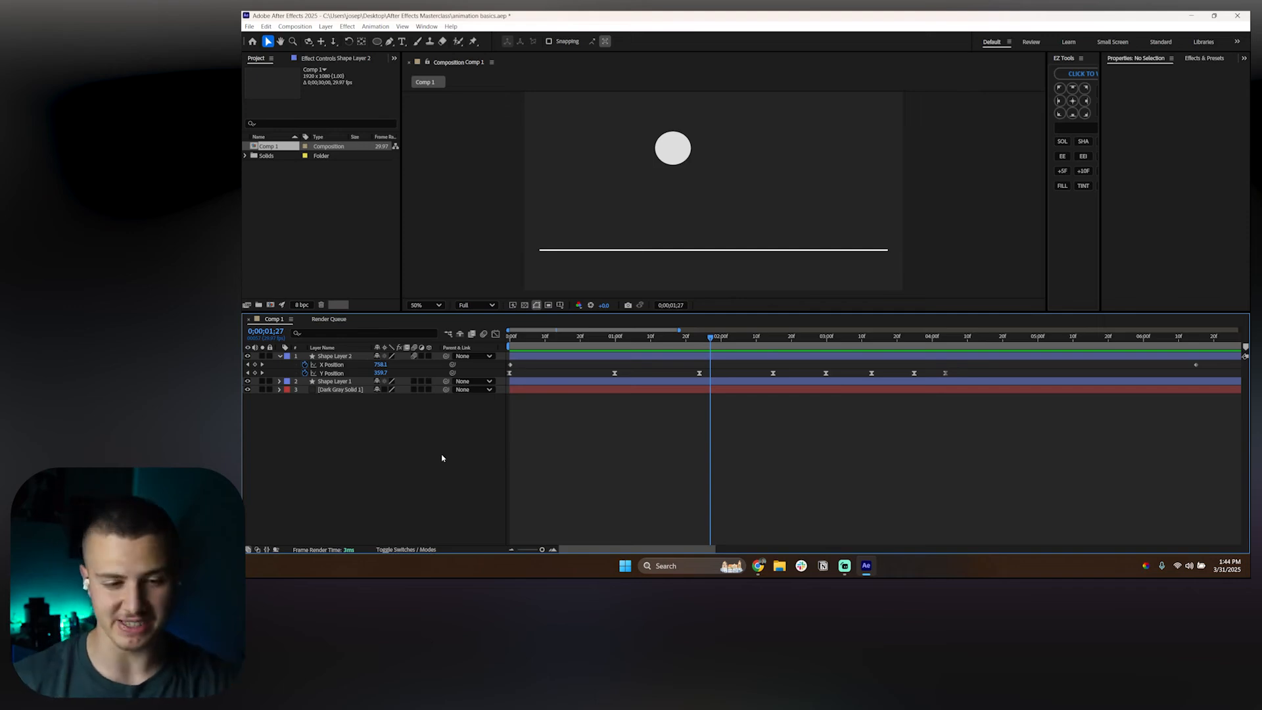